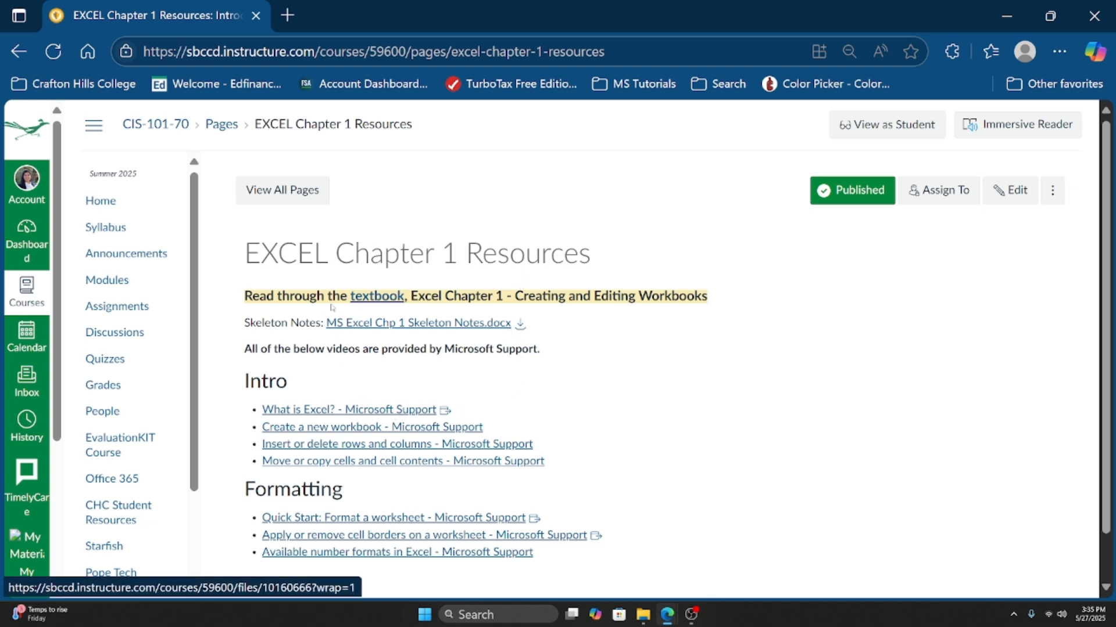
Look over the Excel Chapter 1 resources page and highlight the chapter title "Creating and Editing Workbooks".
scroll(695, 357, down, 1)
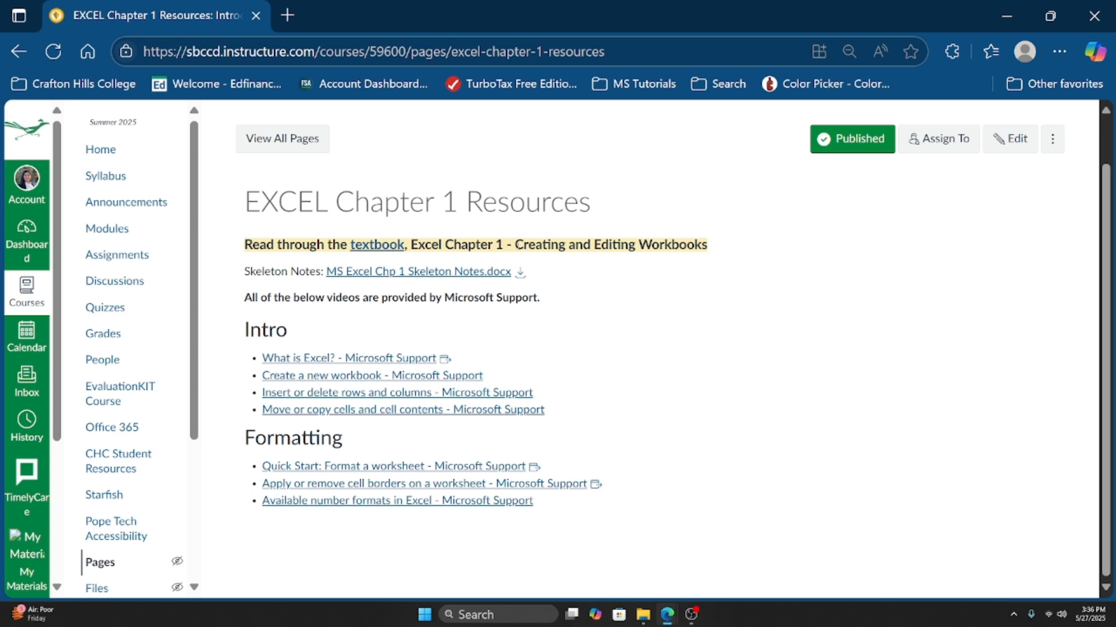
drag(515, 245, 718, 251)
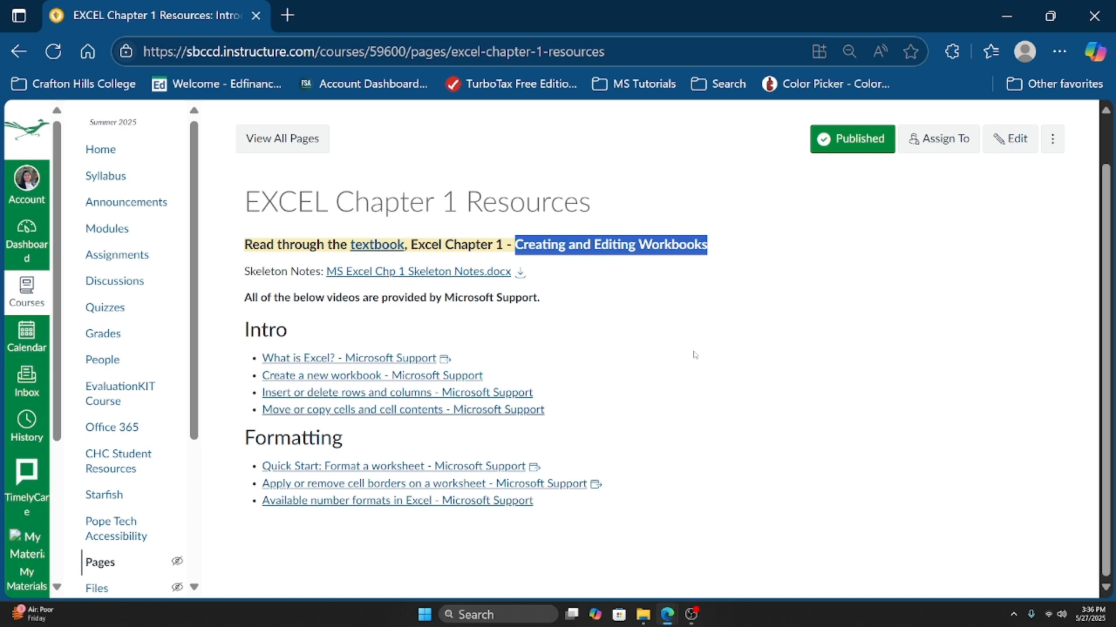
Minimize the browser, search for and launch Excel, and dismiss the Java update notification.
click(1018, 8)
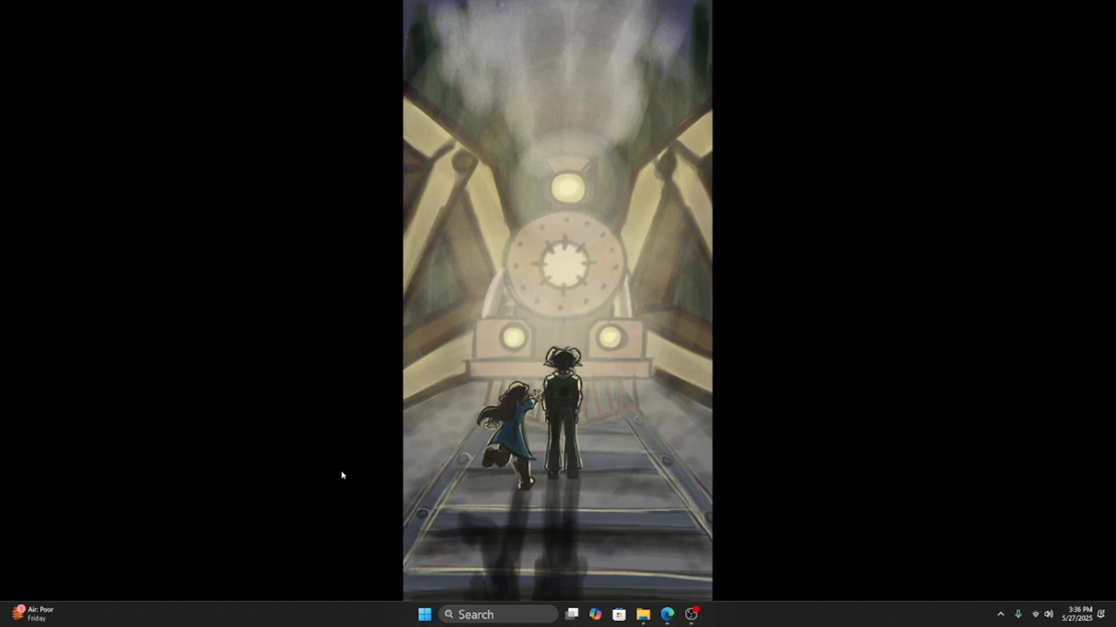
click(424, 625)
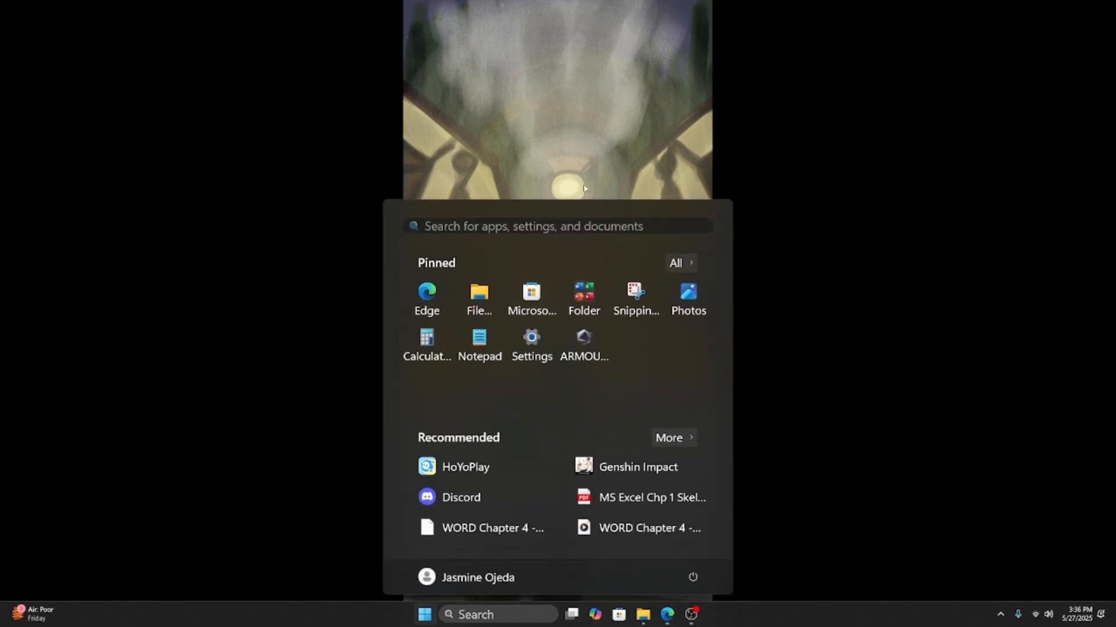
text(excel)
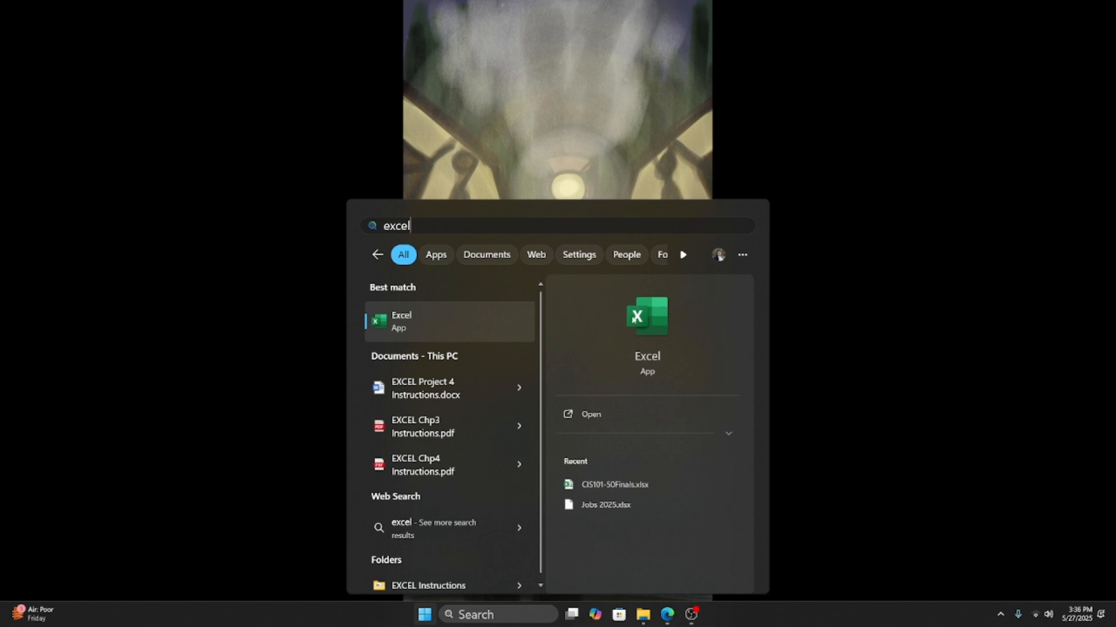
click(421, 319)
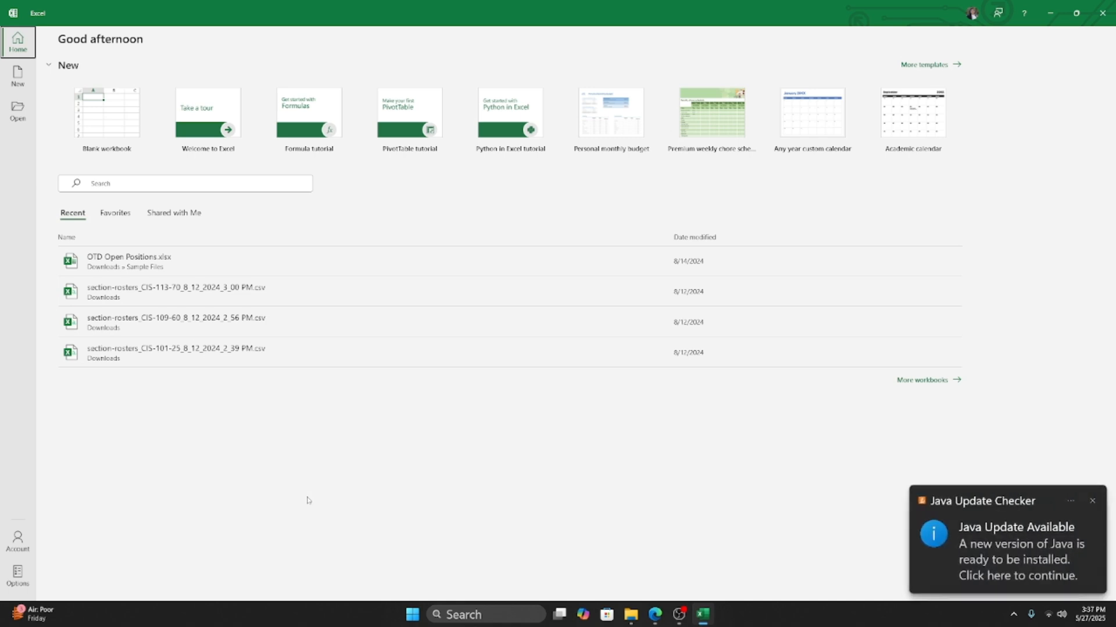
click(1091, 500)
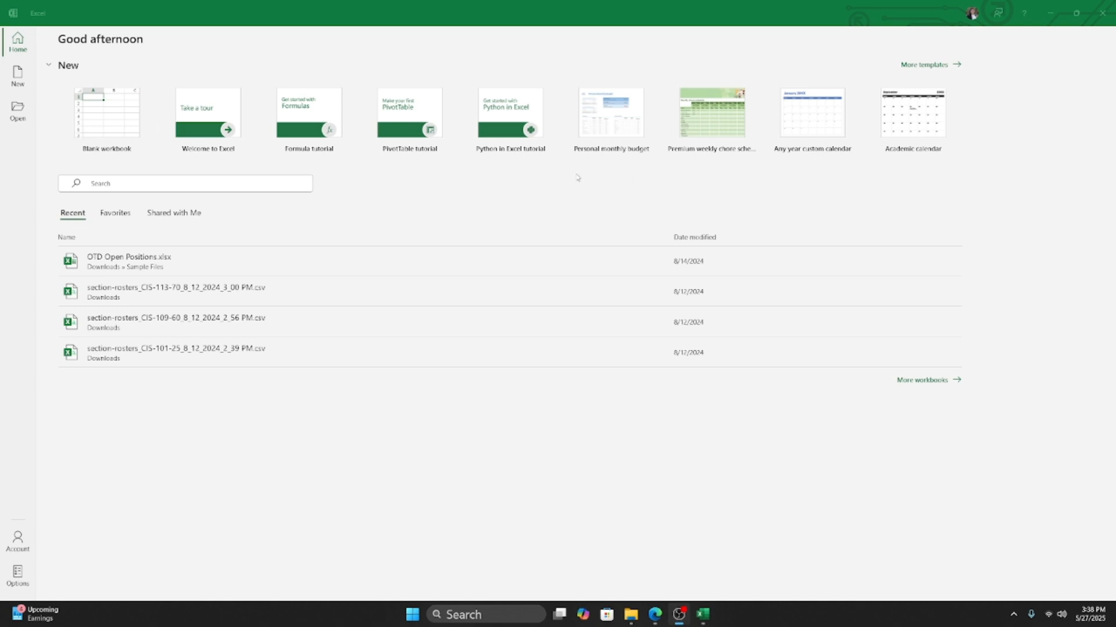
Create a blank workbook and reduce the height of the formula bar to enlarge the sheet area.
click(101, 125)
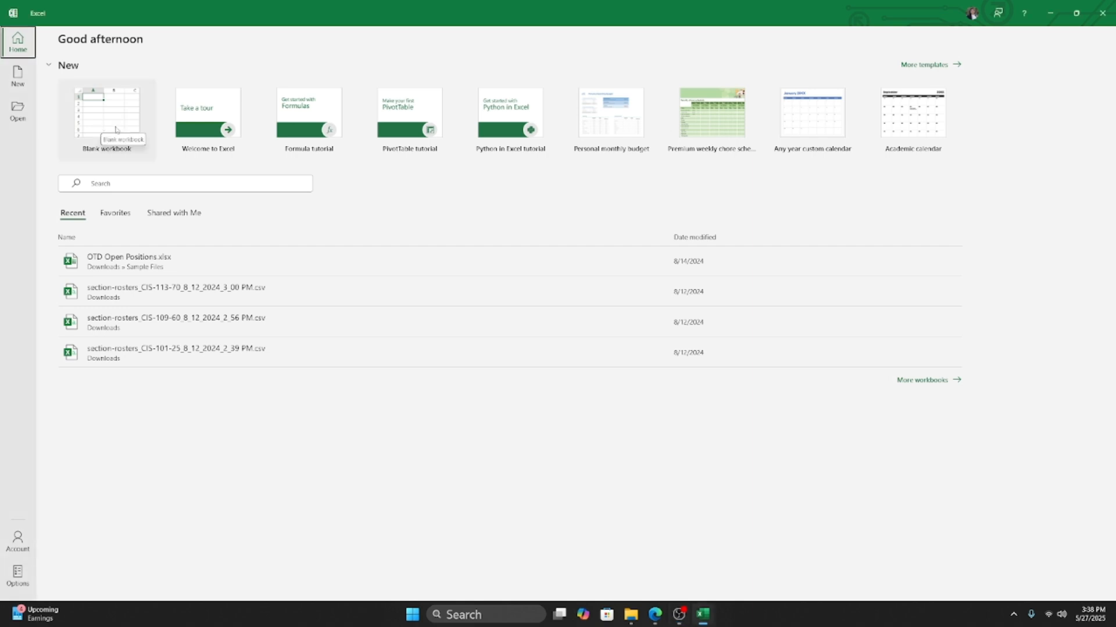
click(101, 126)
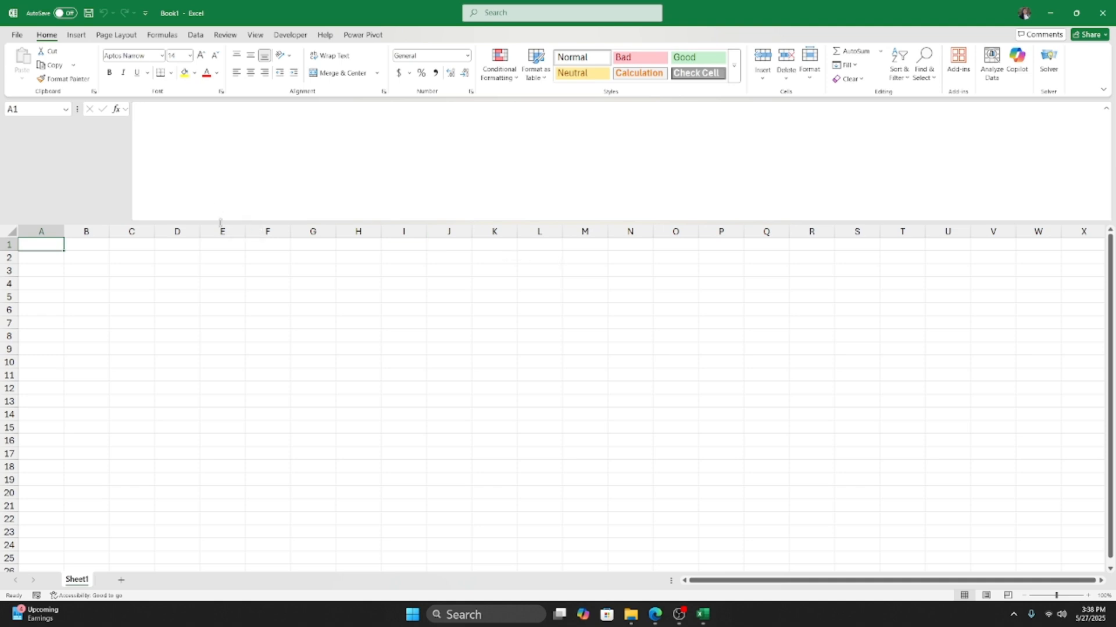
drag(215, 221, 216, 143)
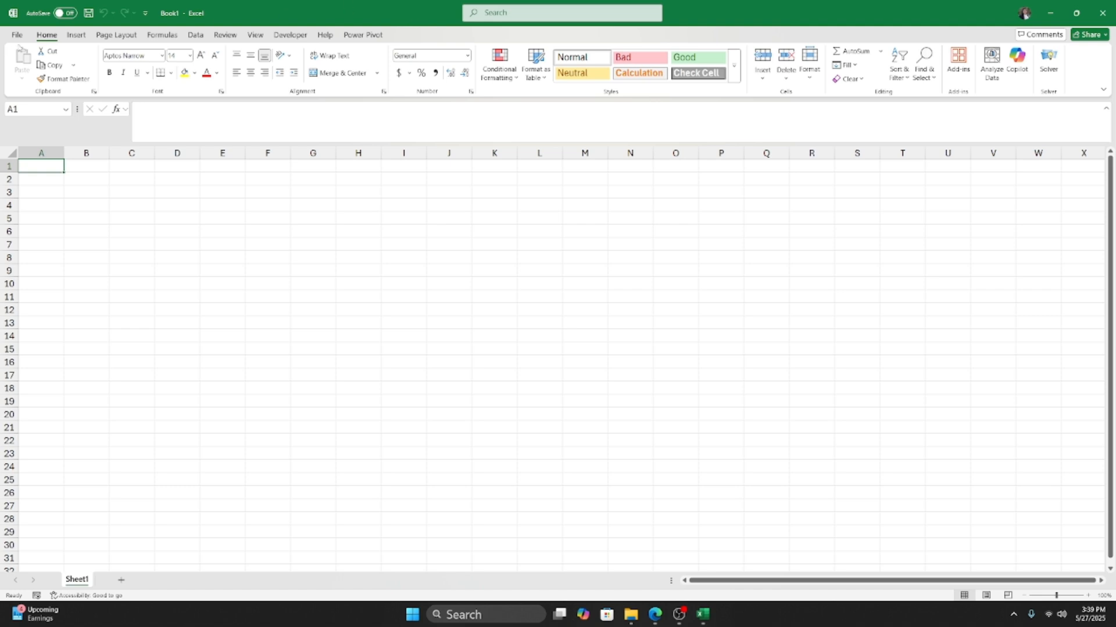
Start saving the new workbook as a file on this computer, choosing the Downloads folder as its location.
click(17, 36)
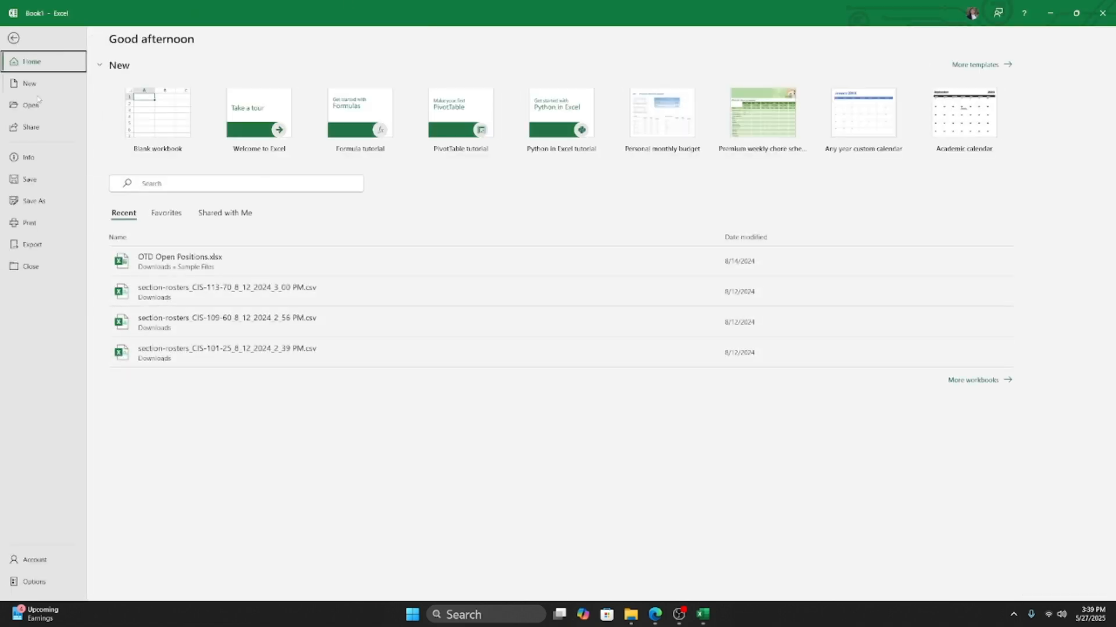
click(32, 202)
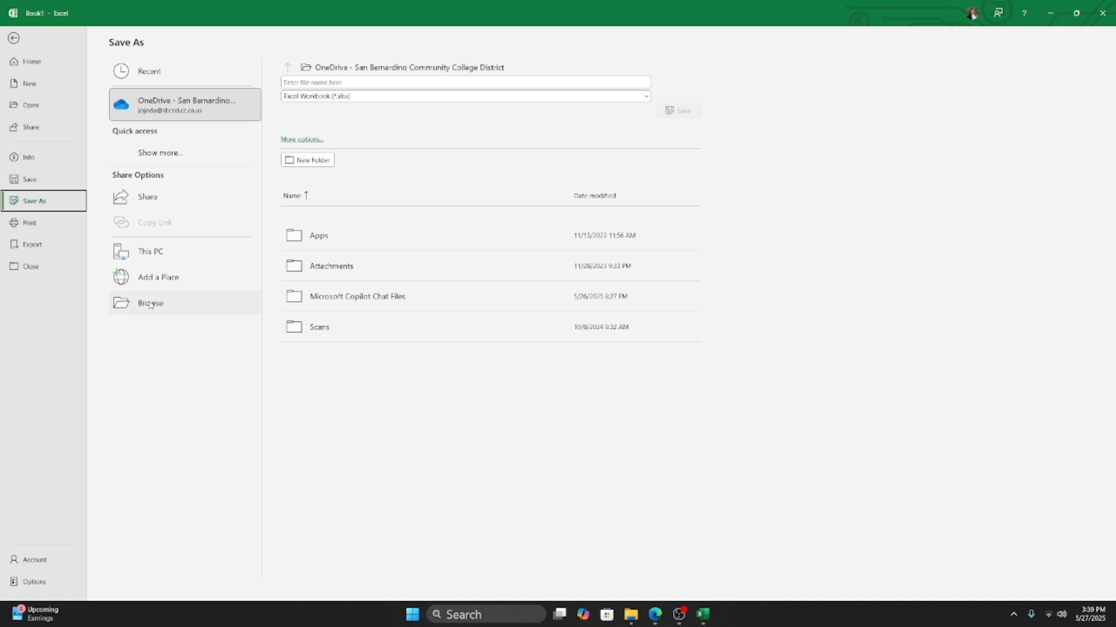
click(179, 306)
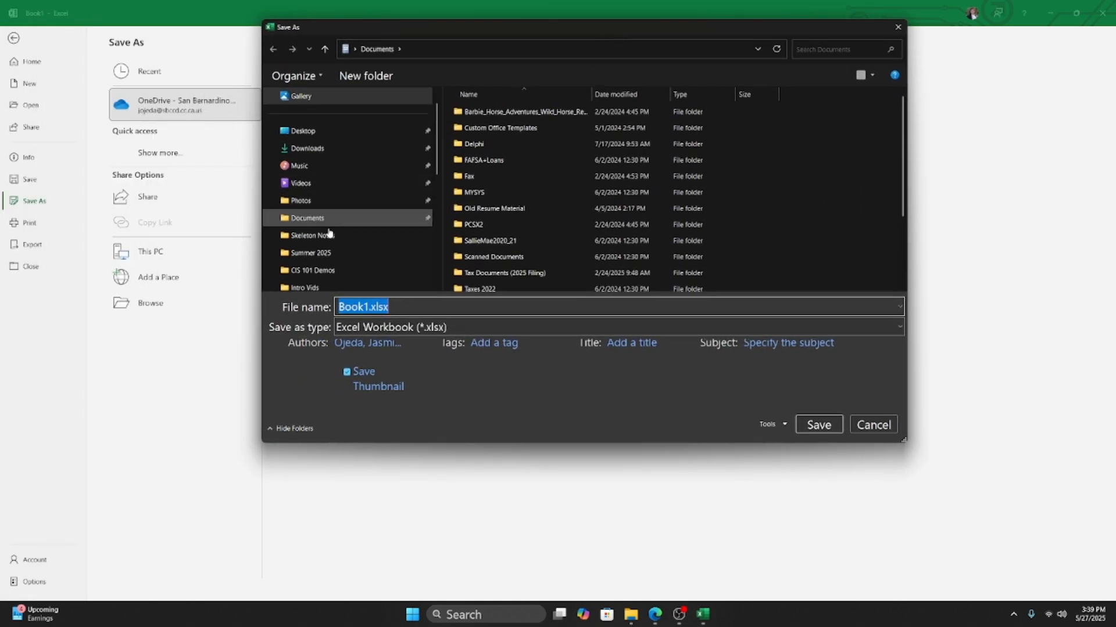
click(318, 152)
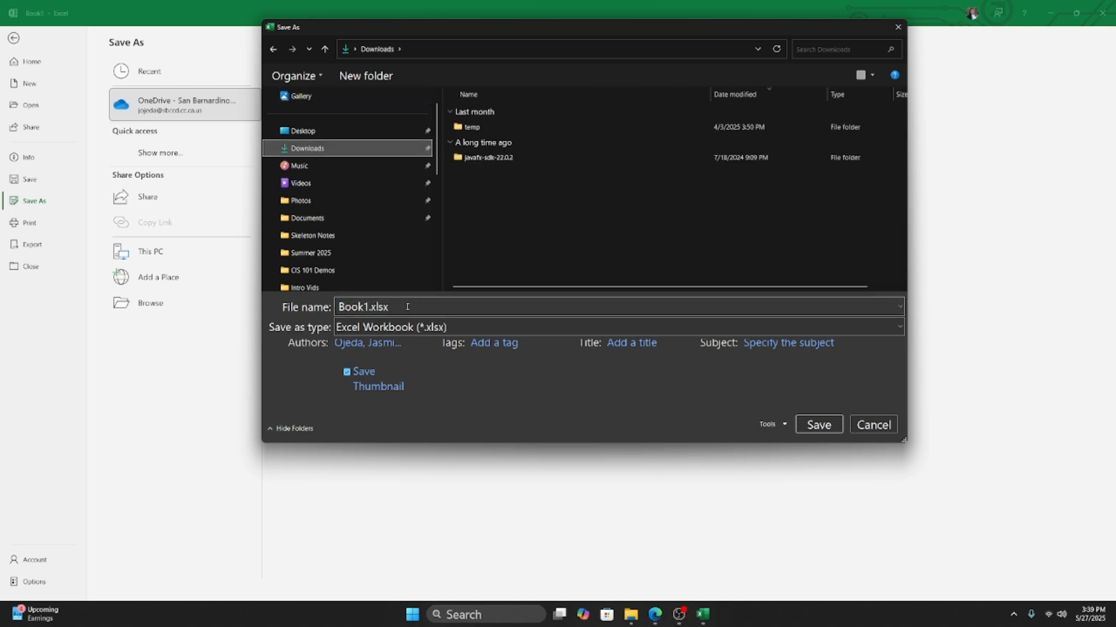
click(491, 224)
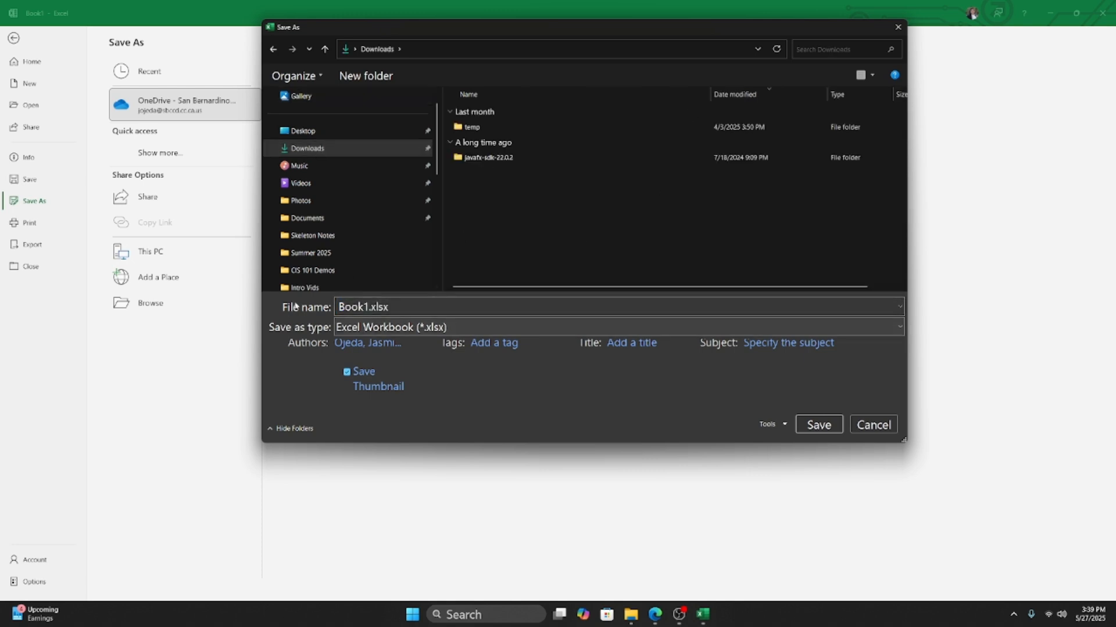
Name the file with the author's full name followed by "Demo1" and save it as an Excel Workbook (*.xlsx).
double_click(435, 311)
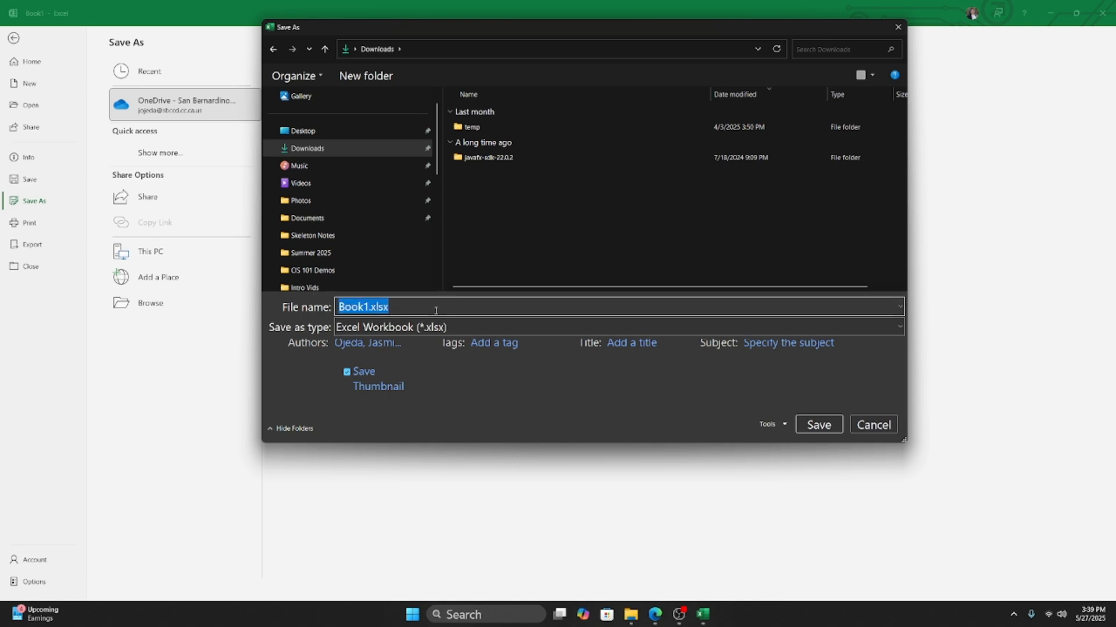
text(JasmineO)
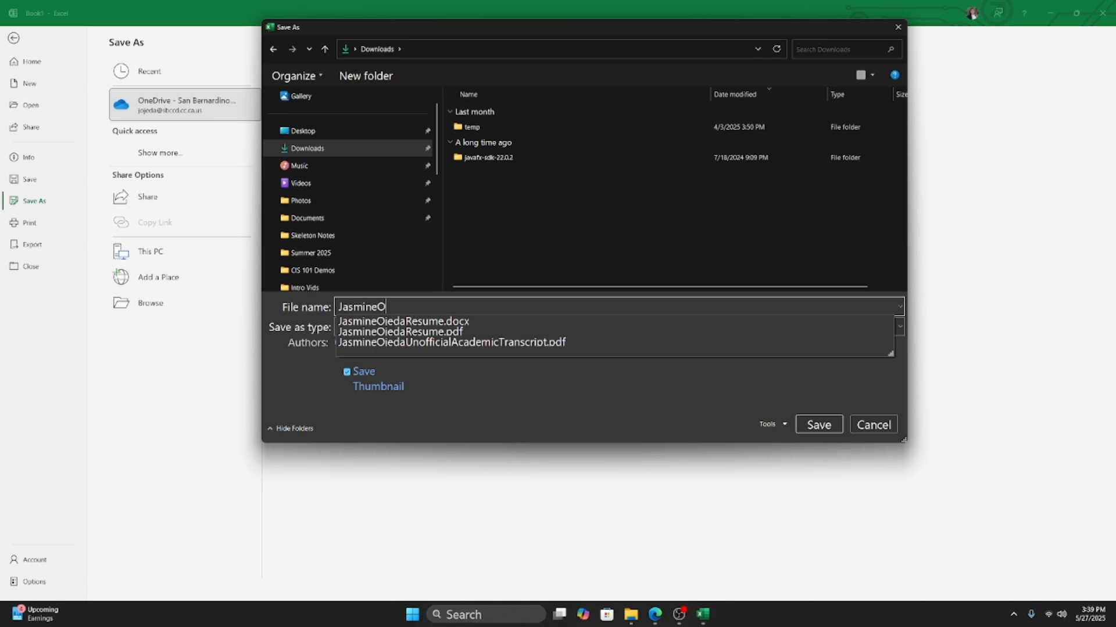
text(jedaDemo)
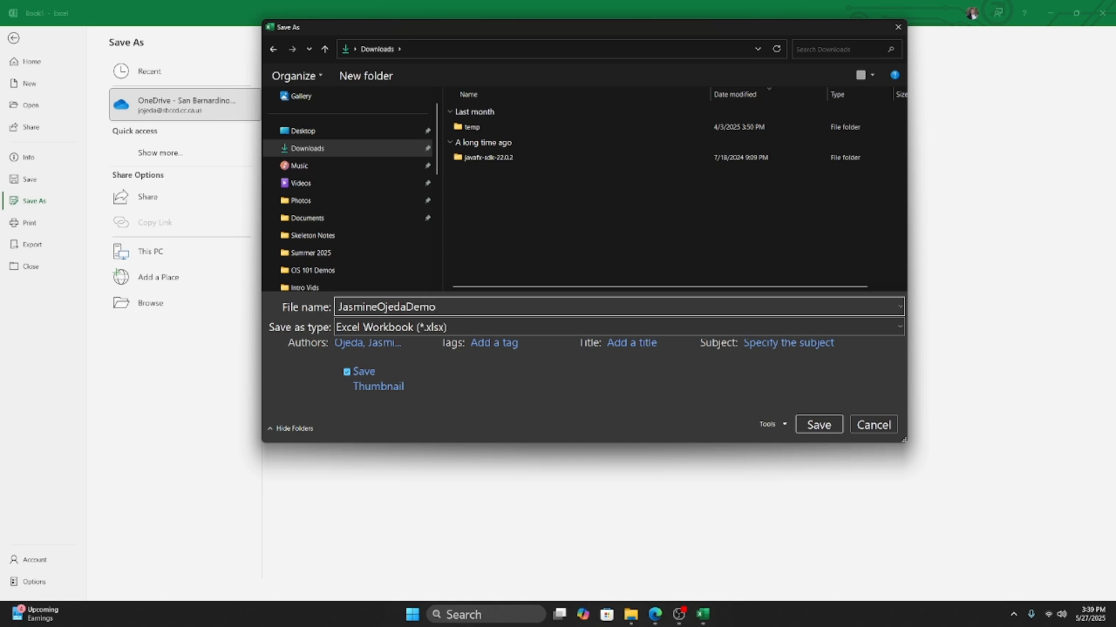
text(1)
click(445, 329)
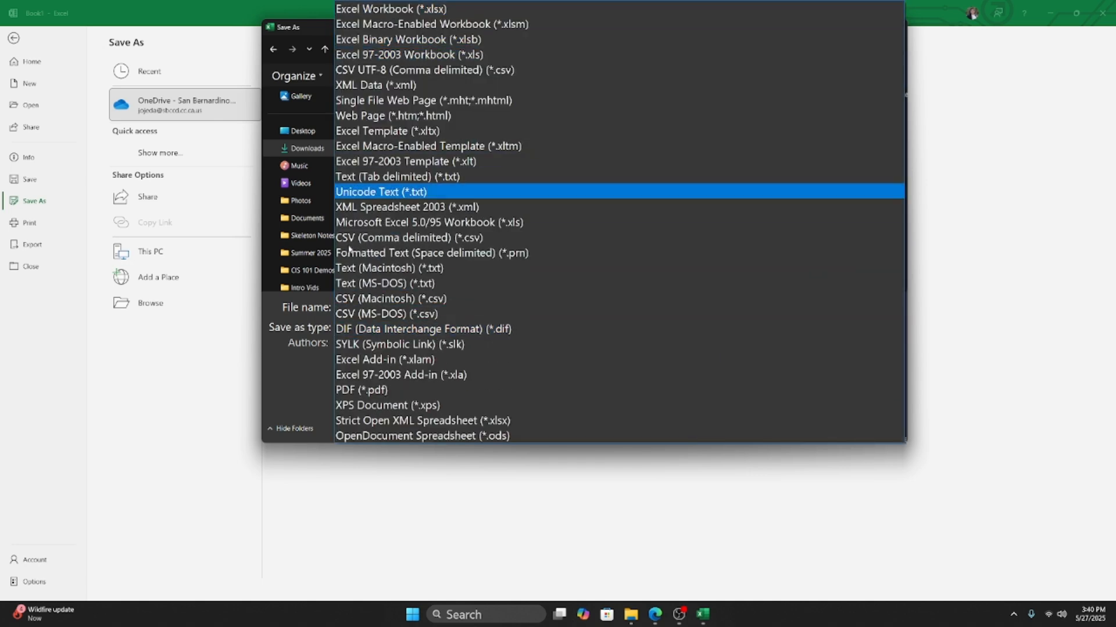
click(296, 405)
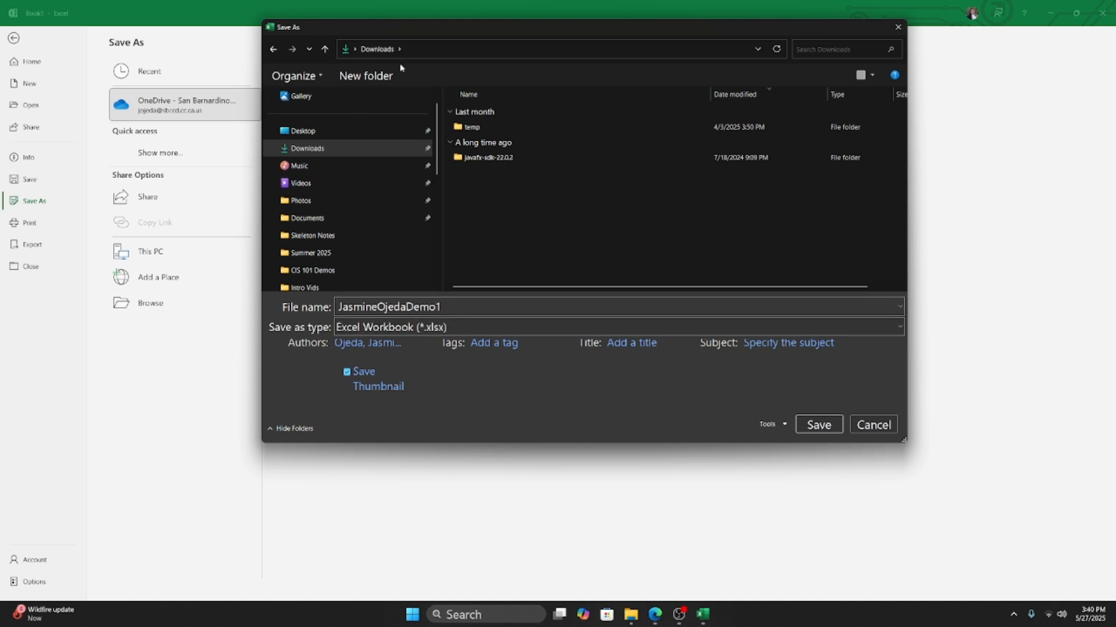
click(818, 425)
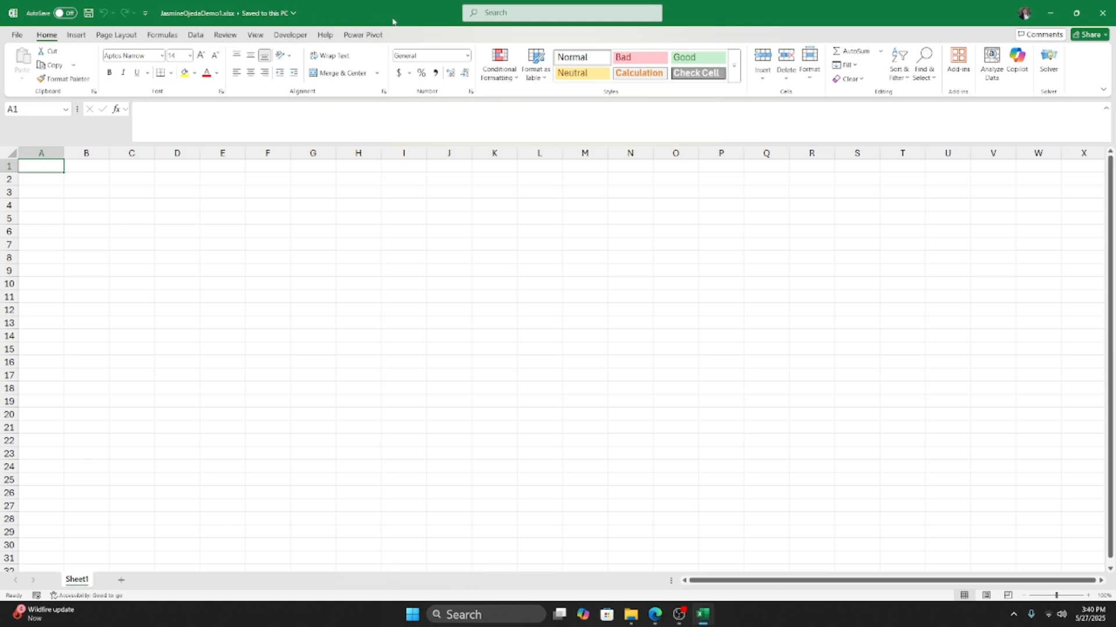
Save the workbook again under its existing name and return to the sheet.
click(88, 17)
click(17, 36)
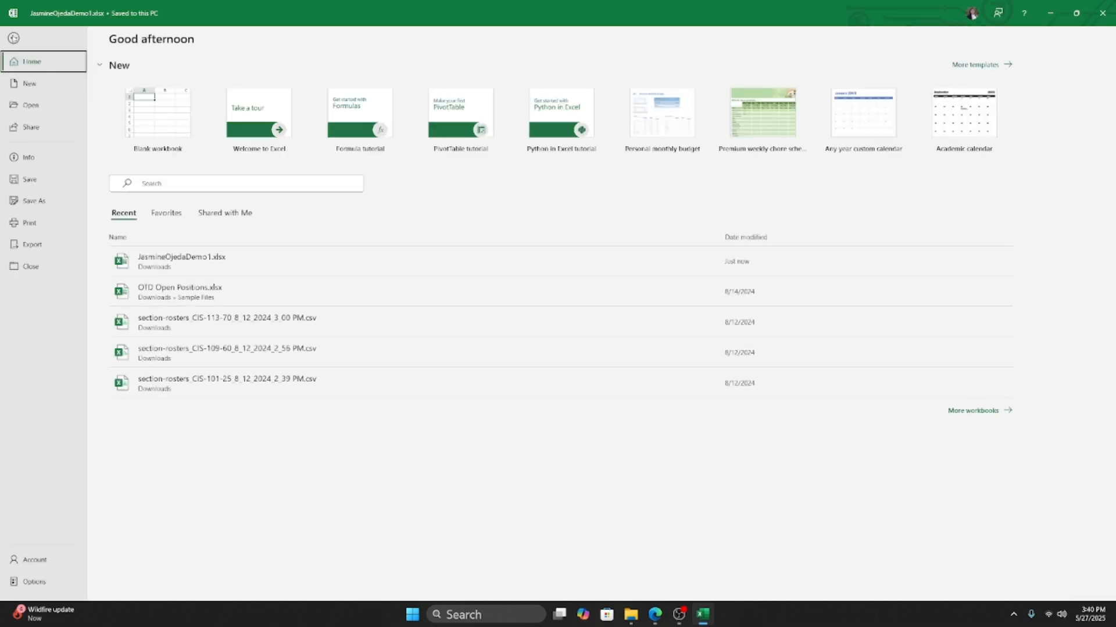
click(30, 180)
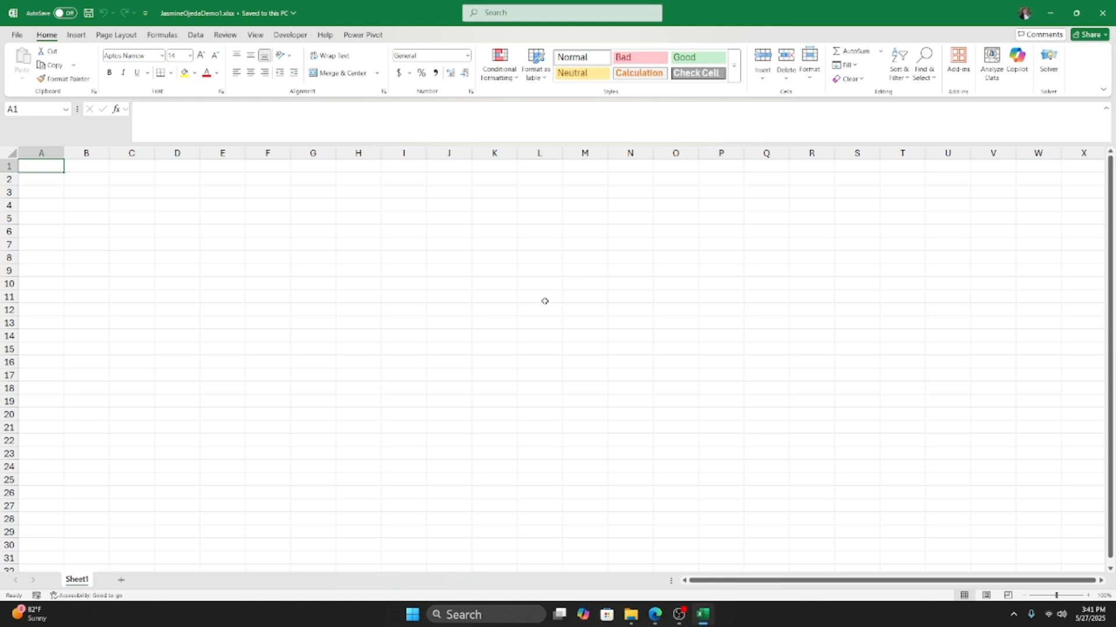
ctrl+scroll(495, 337, up, 3)
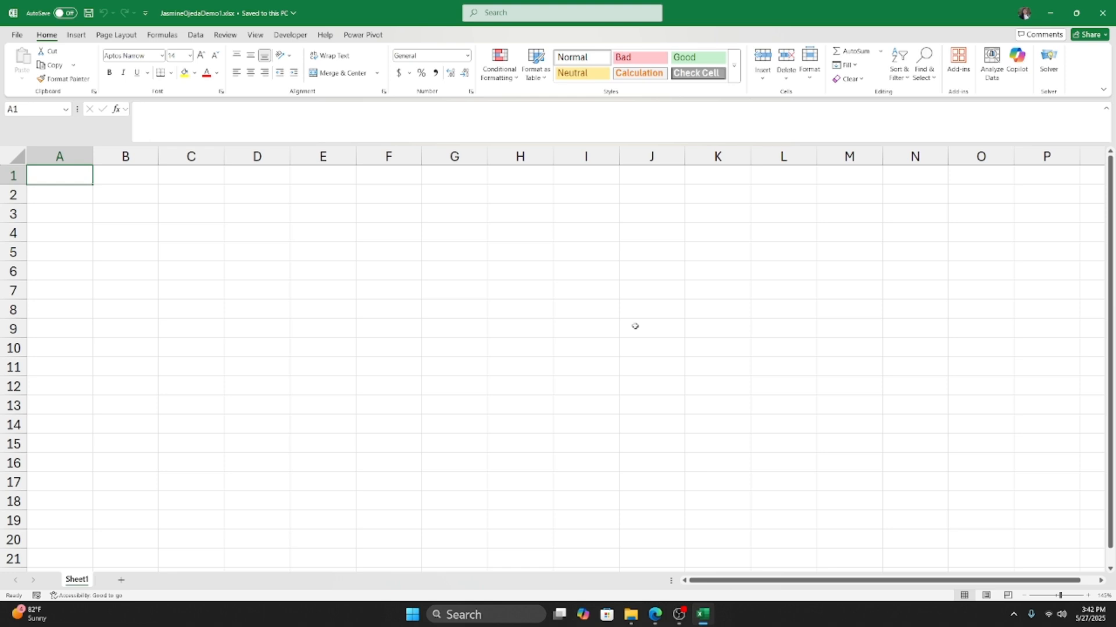
click(602, 306)
click(220, 247)
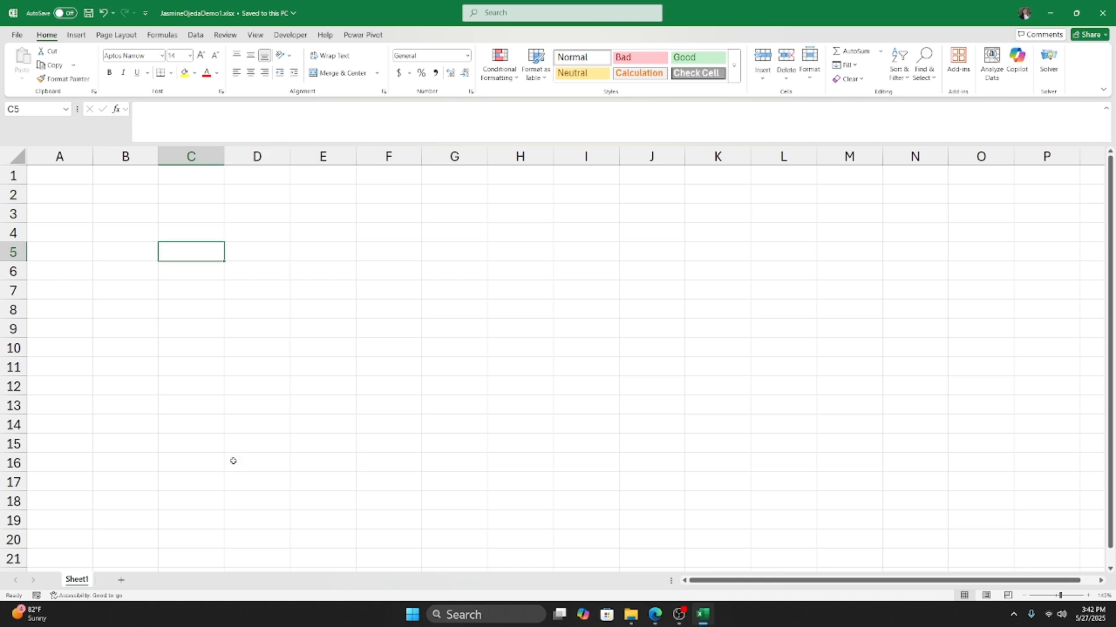
click(578, 217)
click(373, 272)
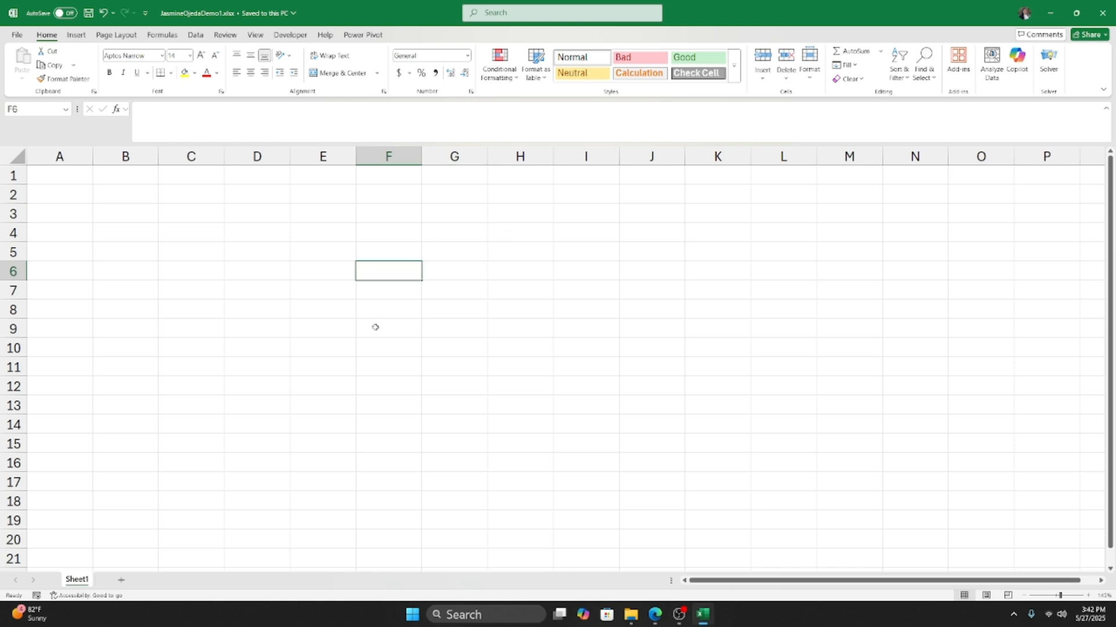
click(375, 326)
click(313, 294)
click(386, 204)
click(229, 289)
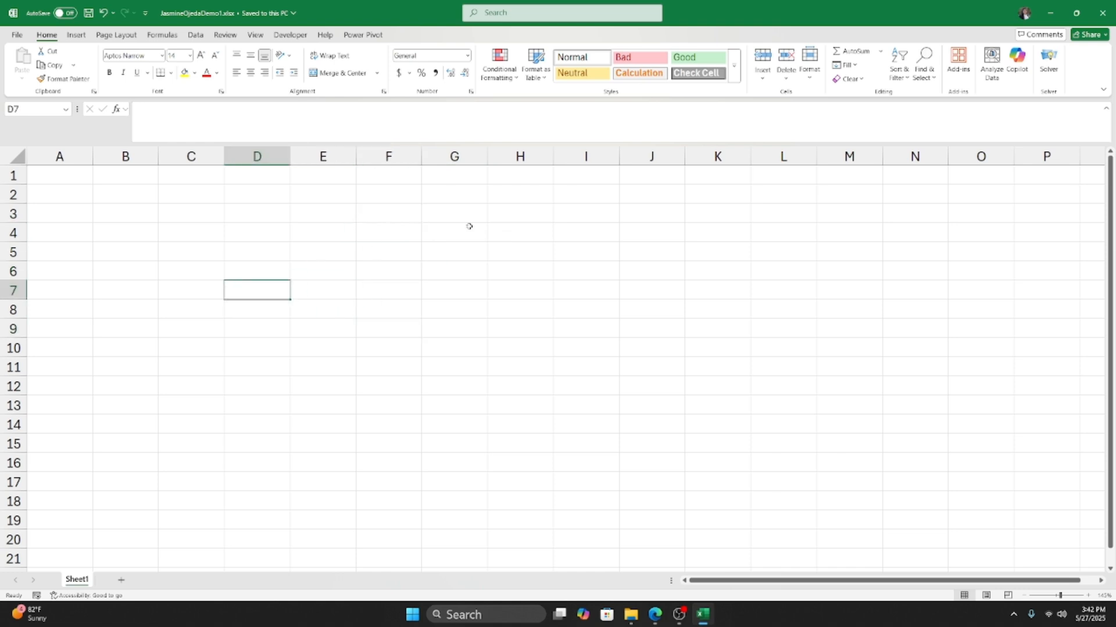
click(323, 233)
click(268, 266)
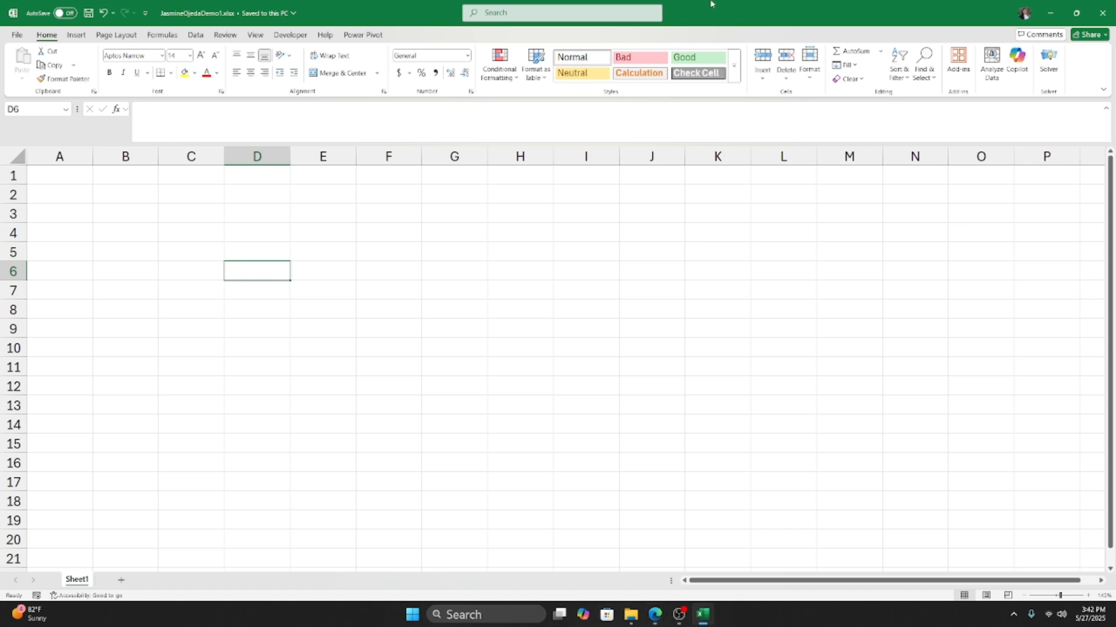
click(302, 303)
click(221, 216)
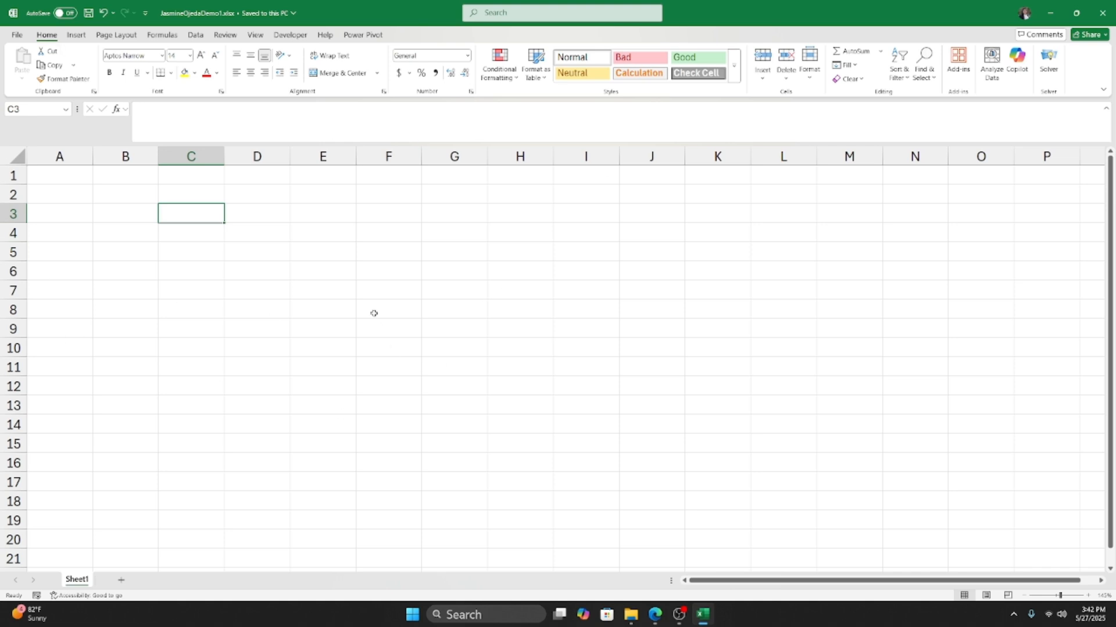
click(262, 307)
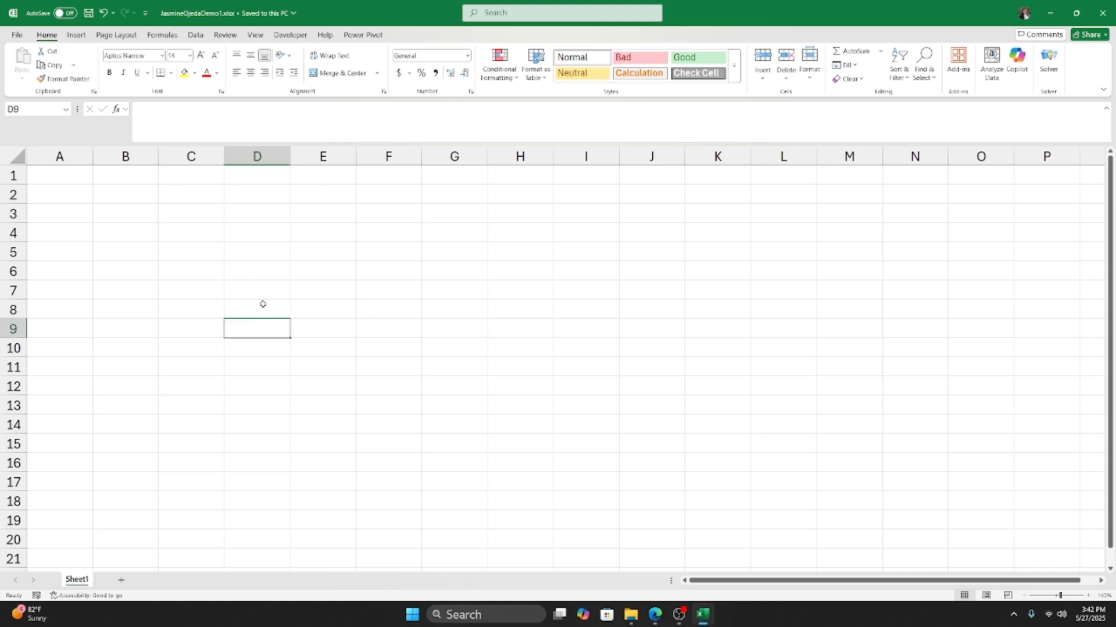
click(376, 212)
click(552, 216)
click(538, 291)
click(314, 309)
click(211, 228)
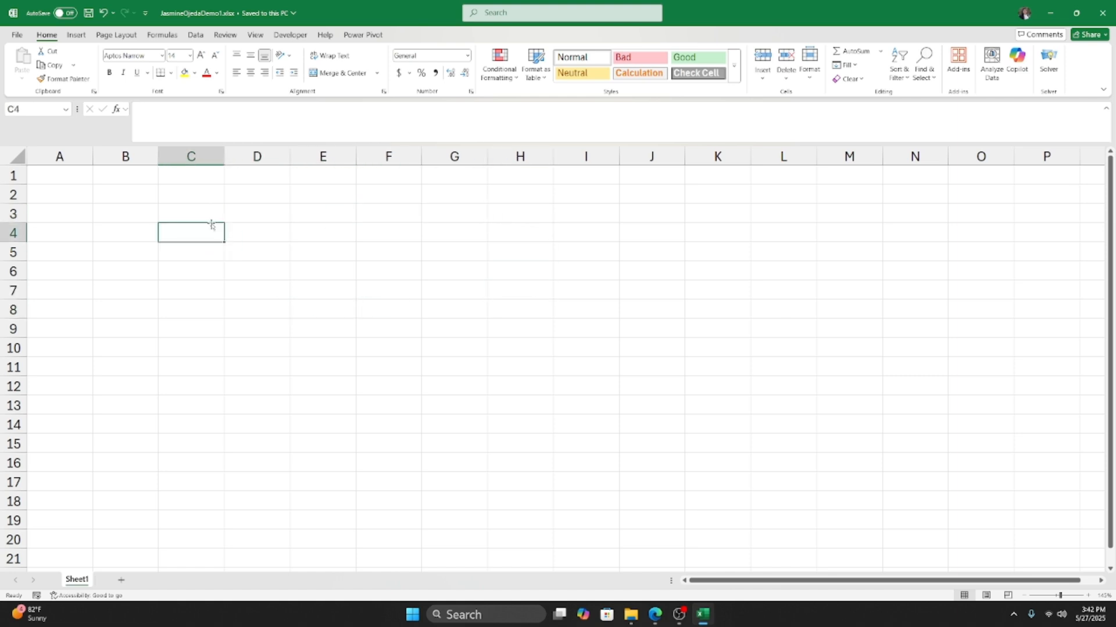
click(380, 213)
click(344, 305)
click(239, 363)
click(453, 406)
click(528, 291)
click(543, 201)
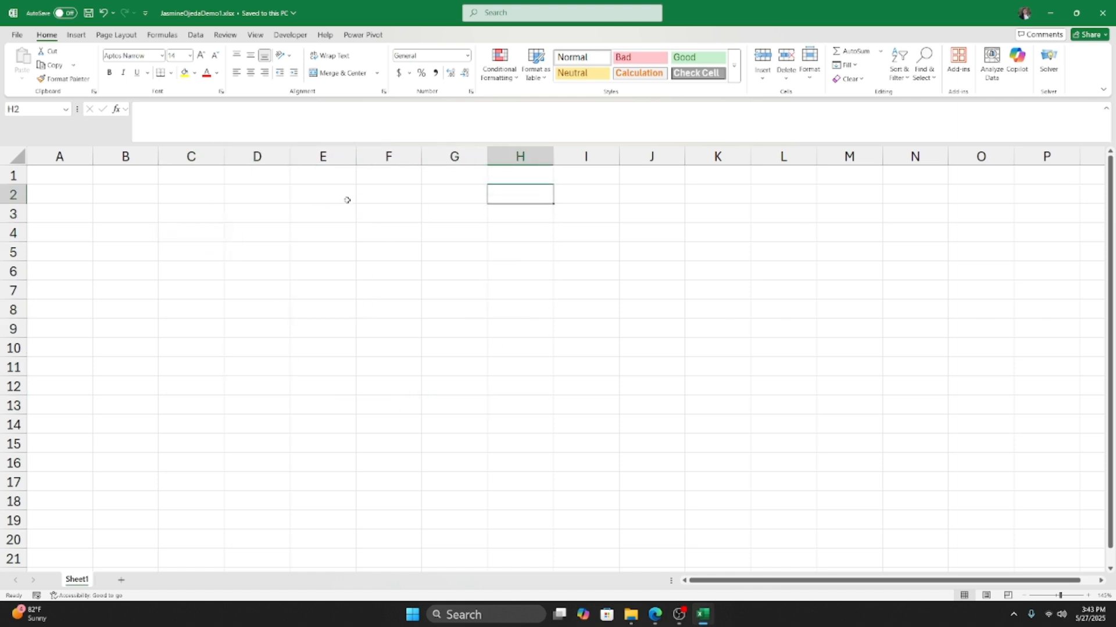
click(346, 200)
click(84, 233)
click(82, 347)
click(110, 374)
click(208, 267)
click(336, 284)
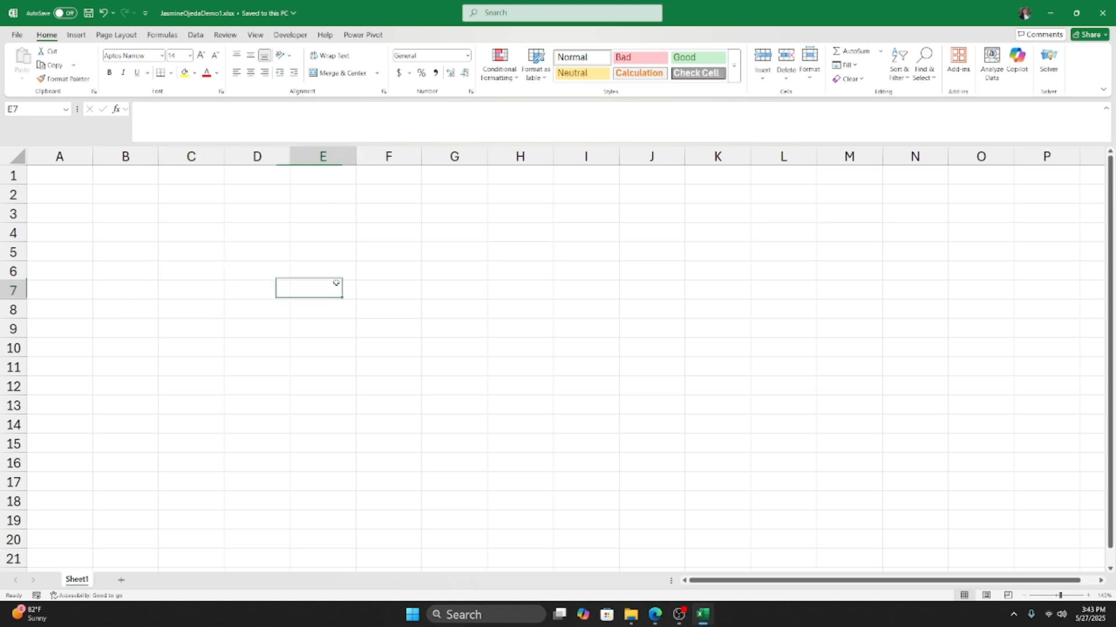
click(321, 408)
click(378, 308)
click(304, 279)
click(219, 194)
click(168, 363)
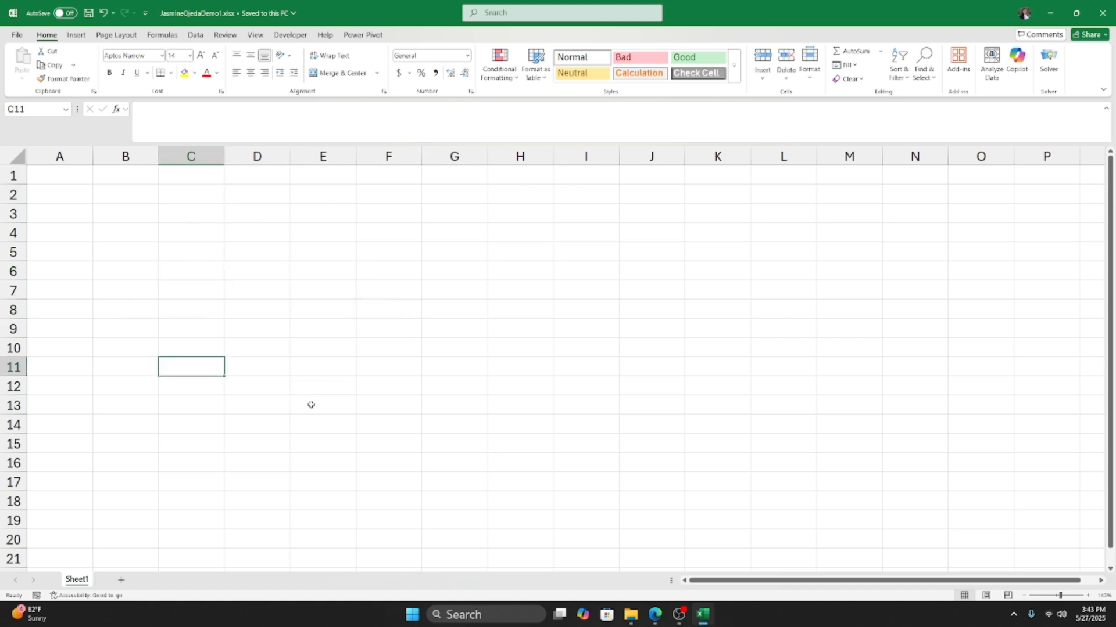
click(326, 407)
click(238, 231)
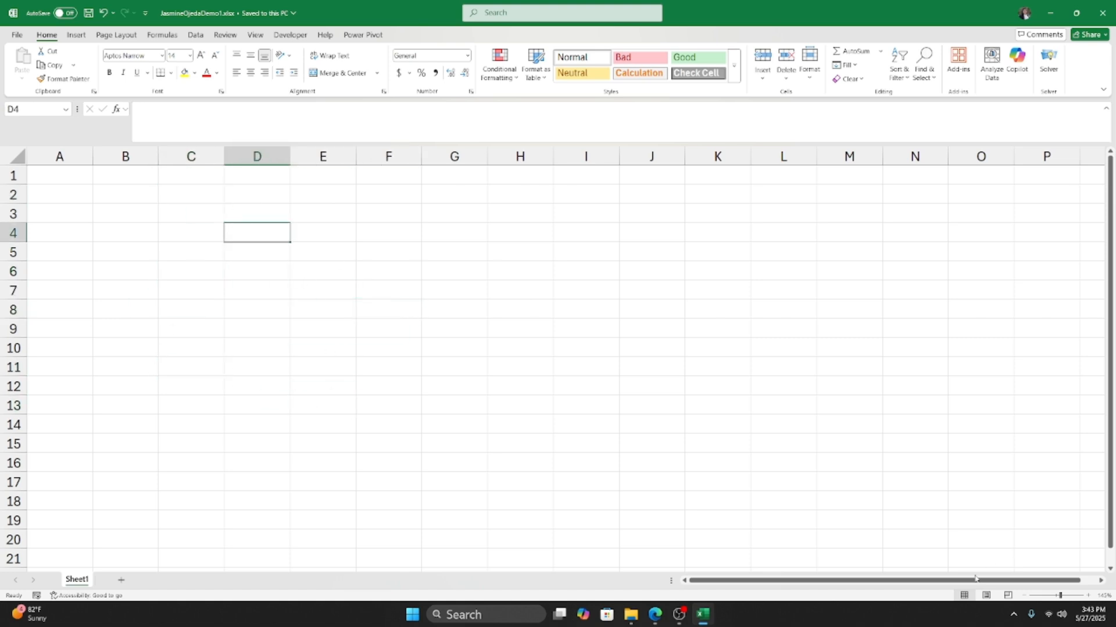
Enlarge and shrink the worksheet's zoom, settling on 200% for the empty sheet.
scroll(992, 571, down, 1)
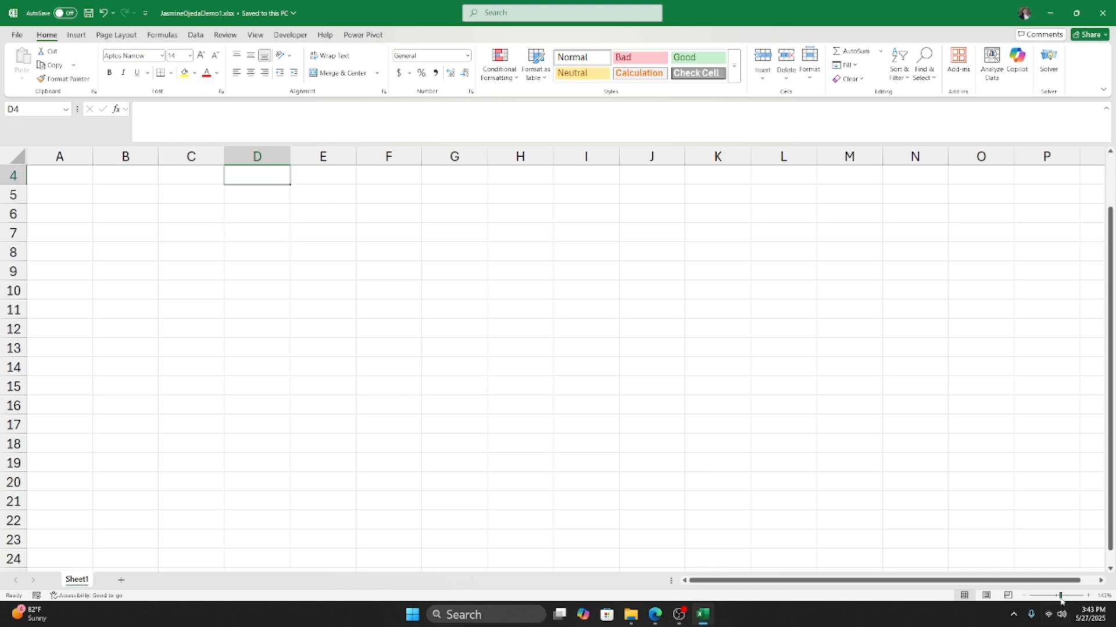
mouse_move(1060, 595)
mouse_down()
mouse_move(1075, 598)
mouse_move(1046, 596)
mouse_move(1081, 596)
mouse_up()
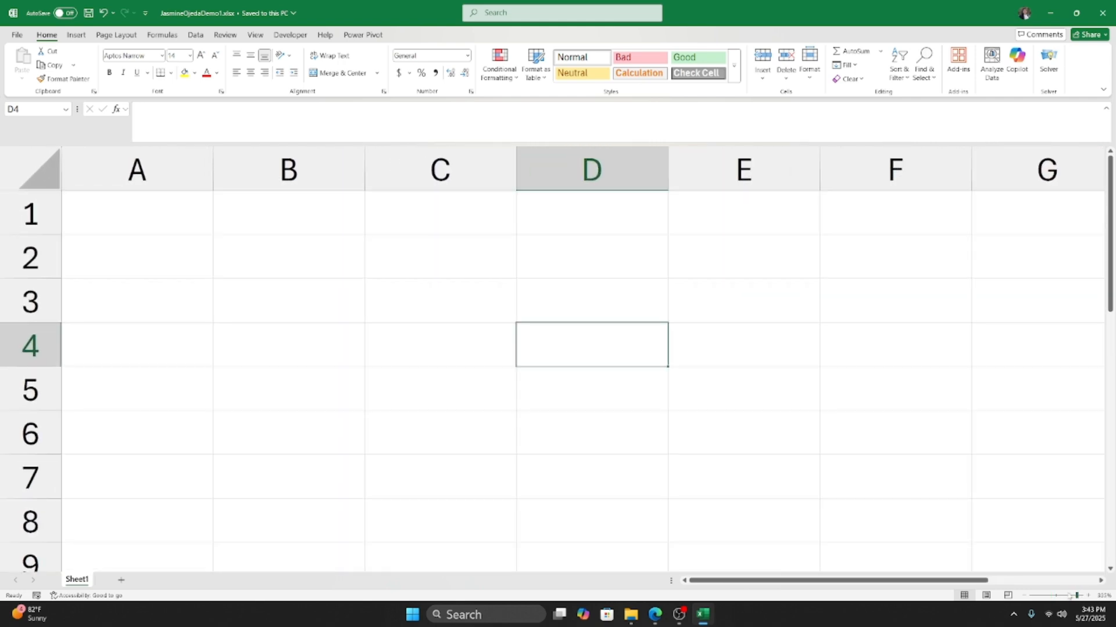
click(1051, 596)
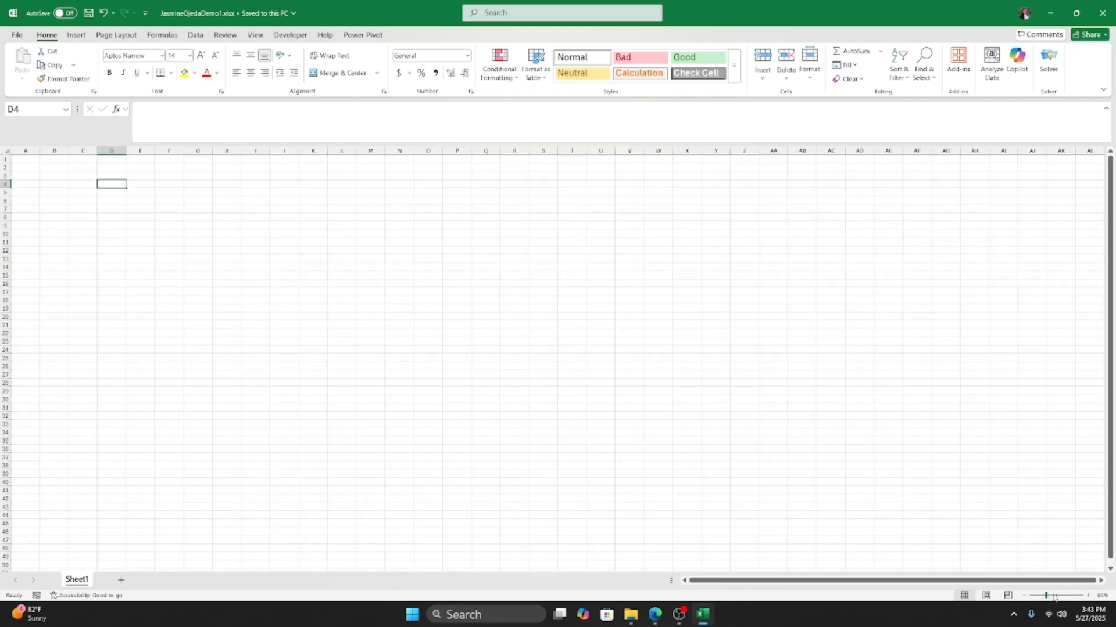
drag(1065, 600, 1068, 599)
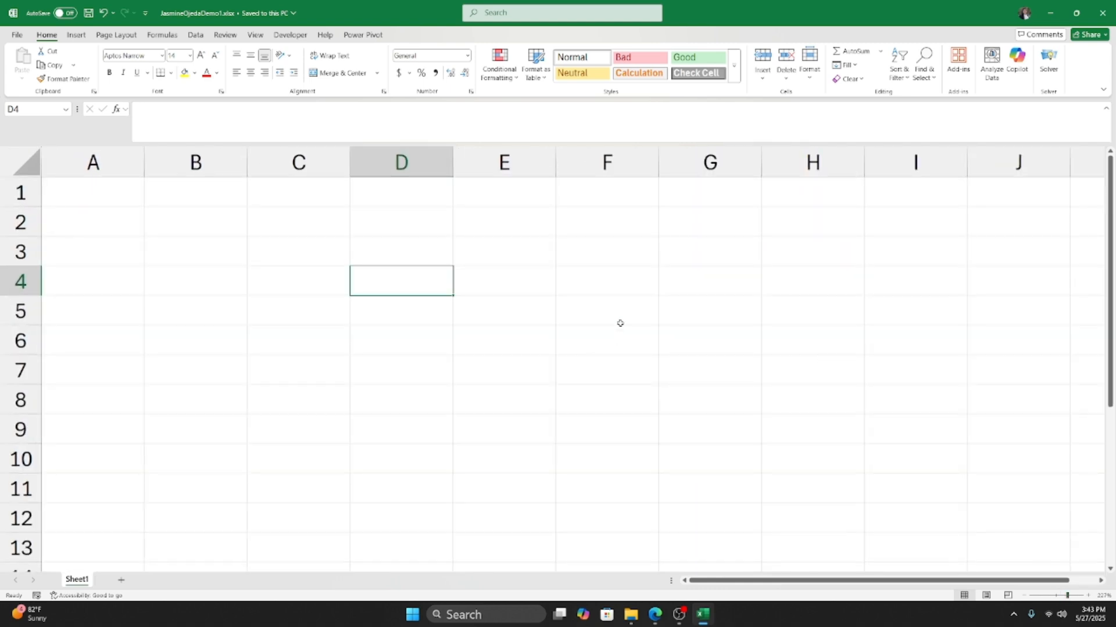
scroll(409, 298, down, 2)
scroll(409, 298, up, 2)
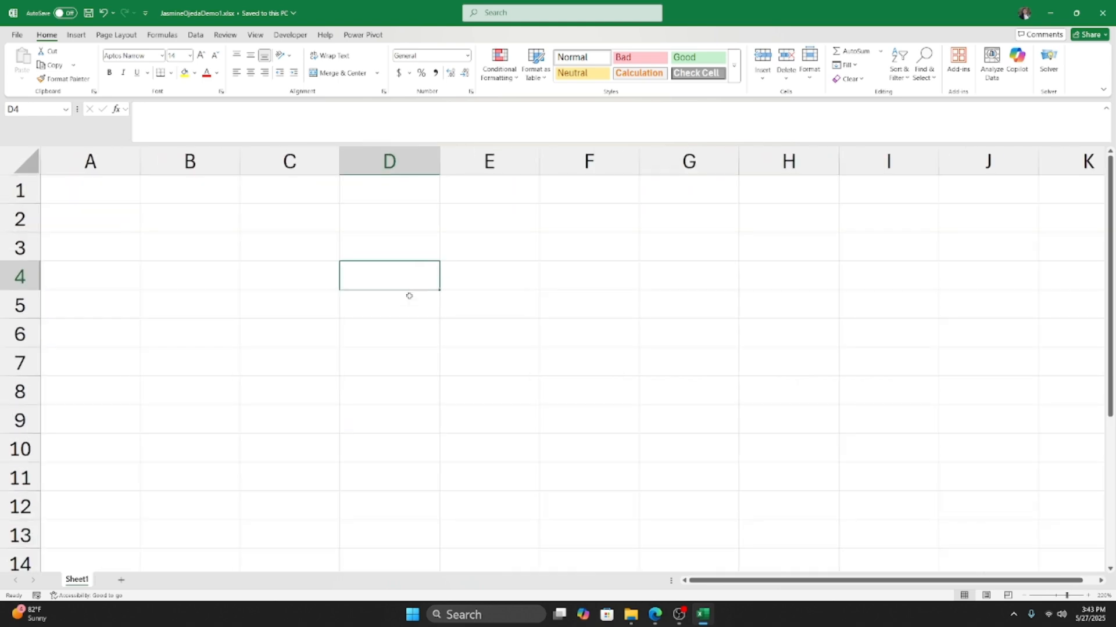
Select several single cells one after another in columns C and D, finishing on cell C4.
click(286, 278)
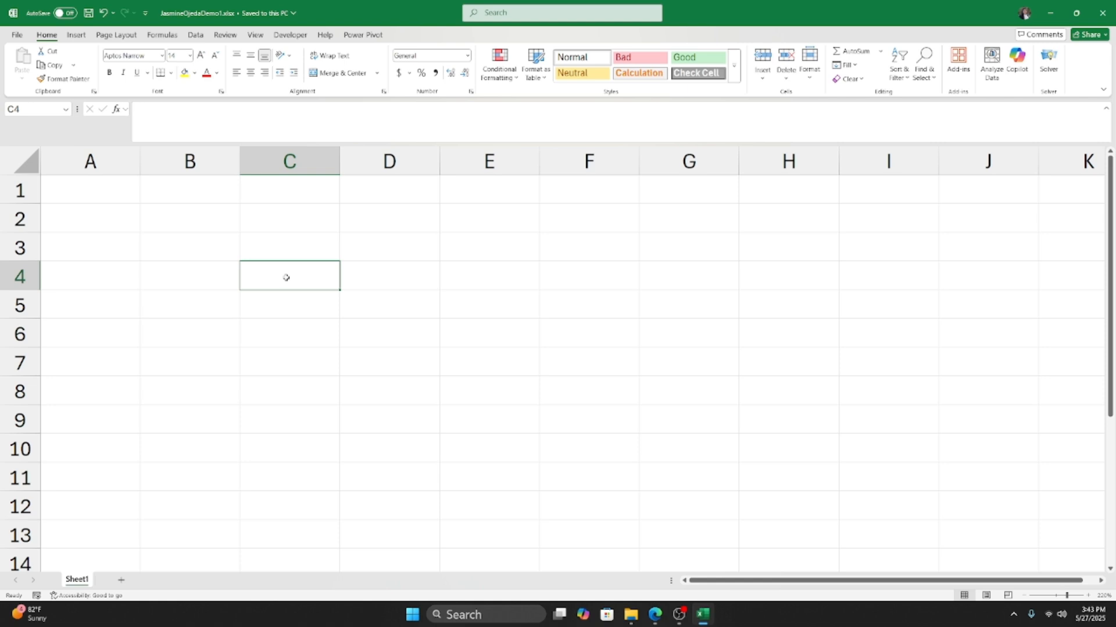
click(284, 303)
click(291, 380)
click(284, 325)
click(331, 301)
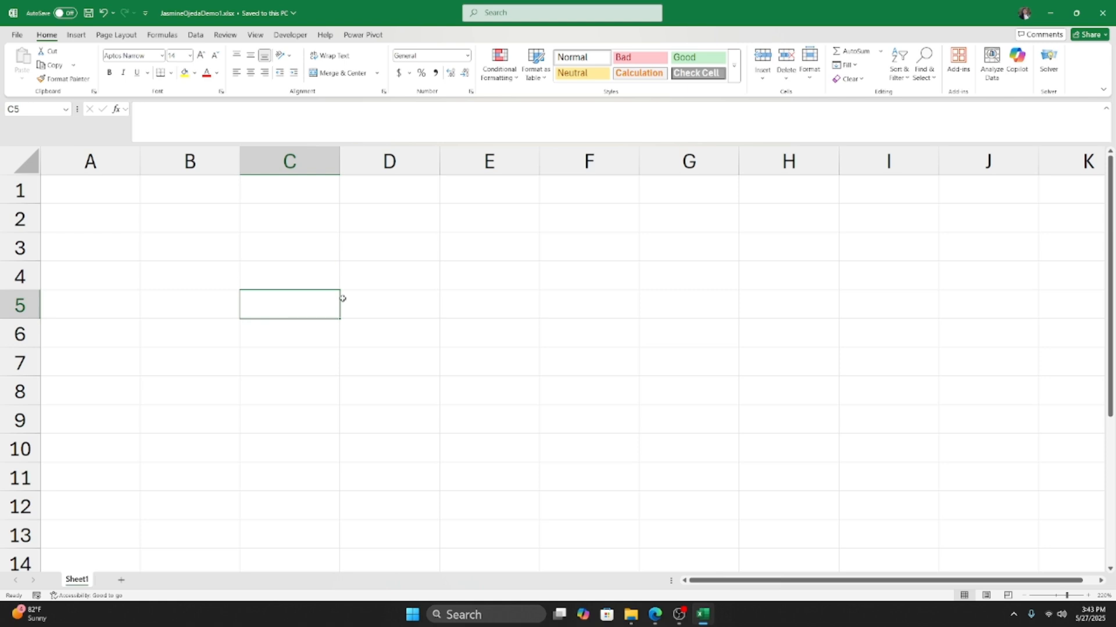
click(344, 298)
click(372, 280)
click(356, 297)
click(305, 294)
click(301, 281)
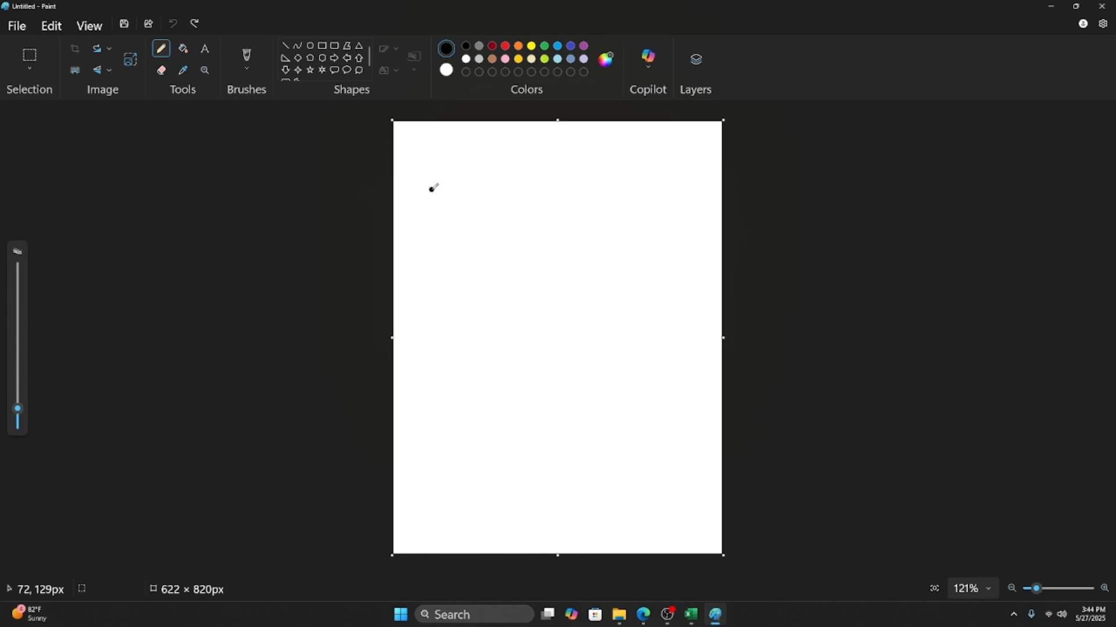
Switch to Paint and sketch a black table with one horizontal and two vertical lines, heading two columns J and Y.
drag(431, 189, 733, 203)
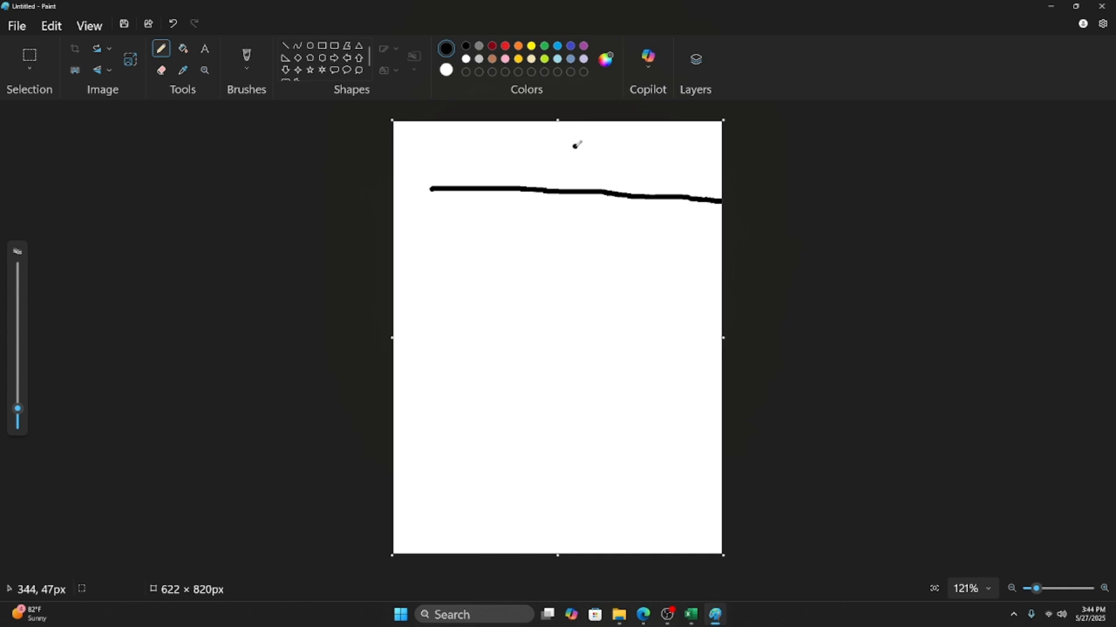
mouse_move(575, 145)
mouse_down()
mouse_move(590, 234)
mouse_move(591, 407)
mouse_up()
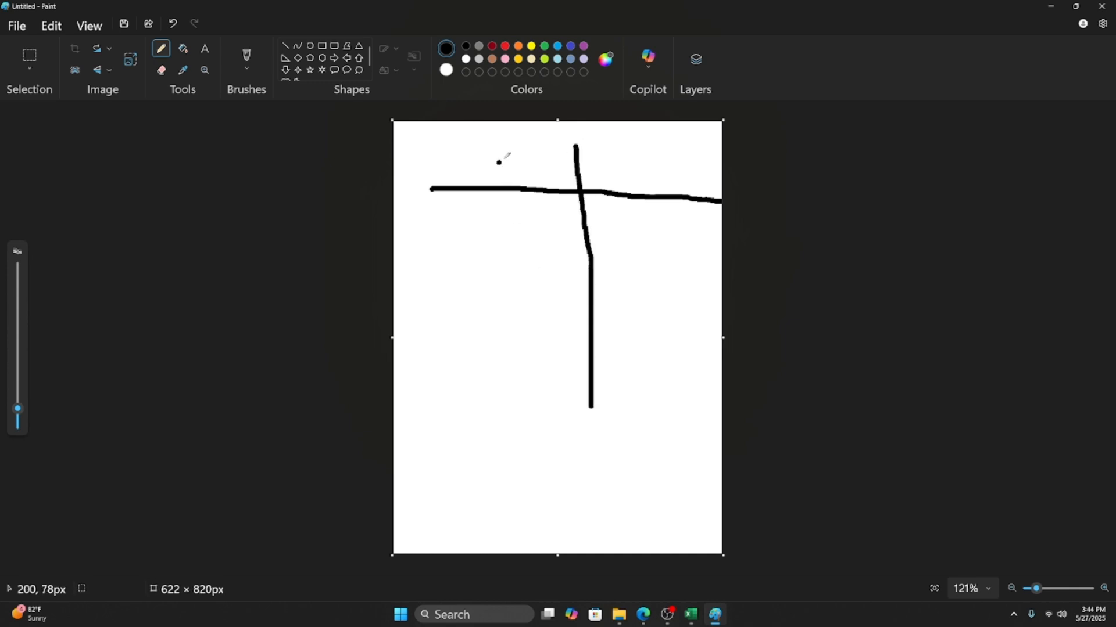
mouse_move(503, 148)
mouse_down()
mouse_move(499, 171)
mouse_move(526, 143)
mouse_up()
mouse_move(635, 150)
mouse_down()
mouse_move(662, 152)
mouse_move(657, 187)
mouse_up()
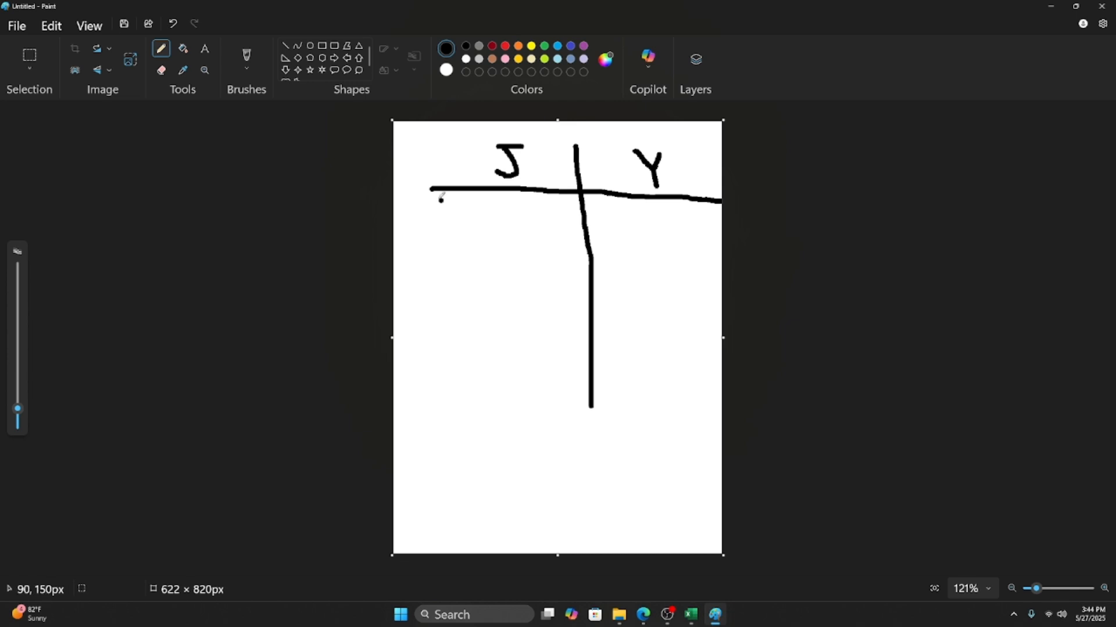
drag(474, 138, 507, 420)
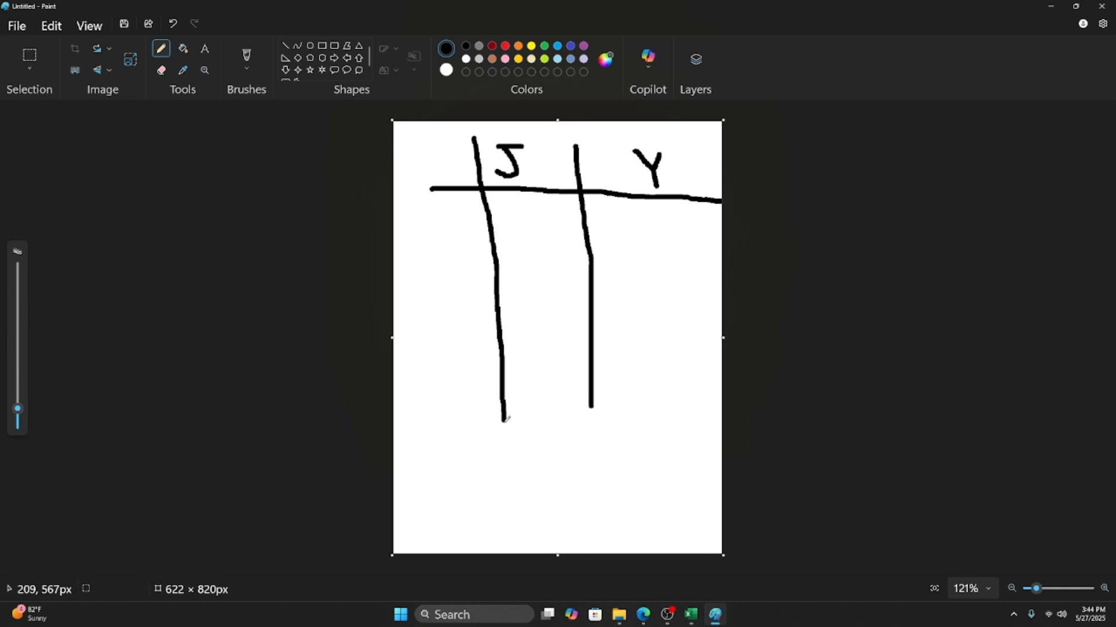
click(461, 217)
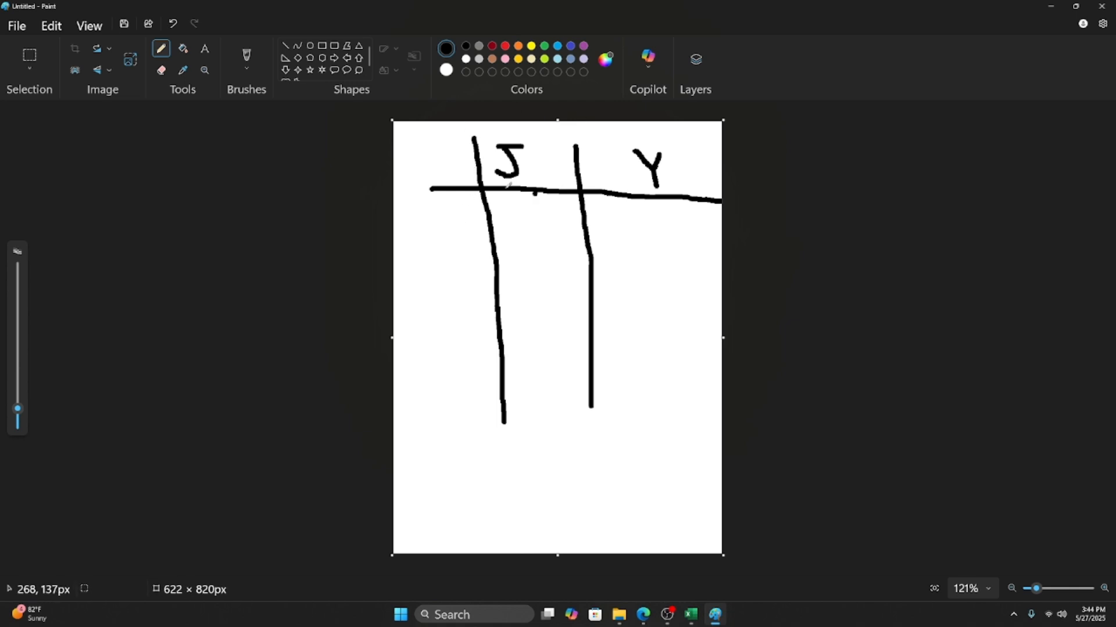
Scribble labels for the first two table rows and draw a horizontal line between them.
drag(408, 212, 489, 217)
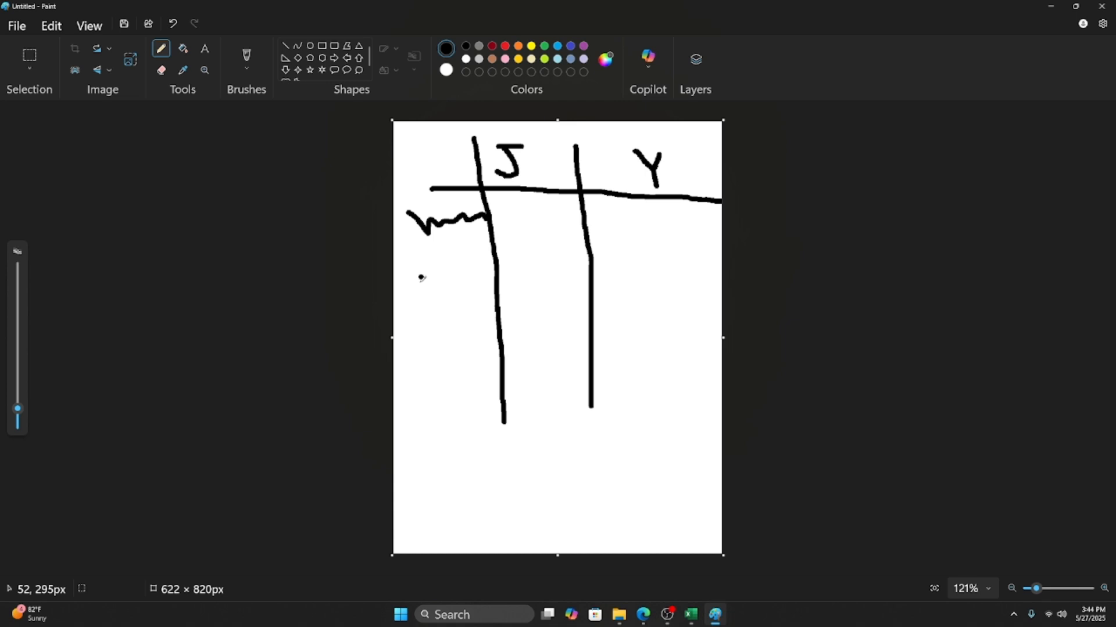
drag(408, 272, 480, 265)
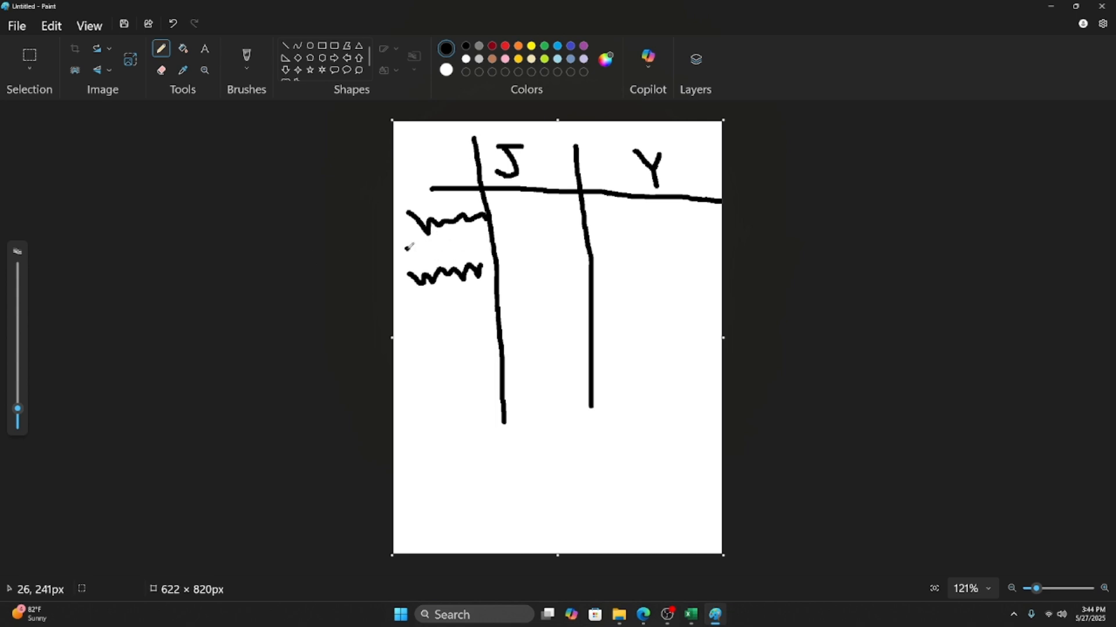
drag(407, 249, 774, 227)
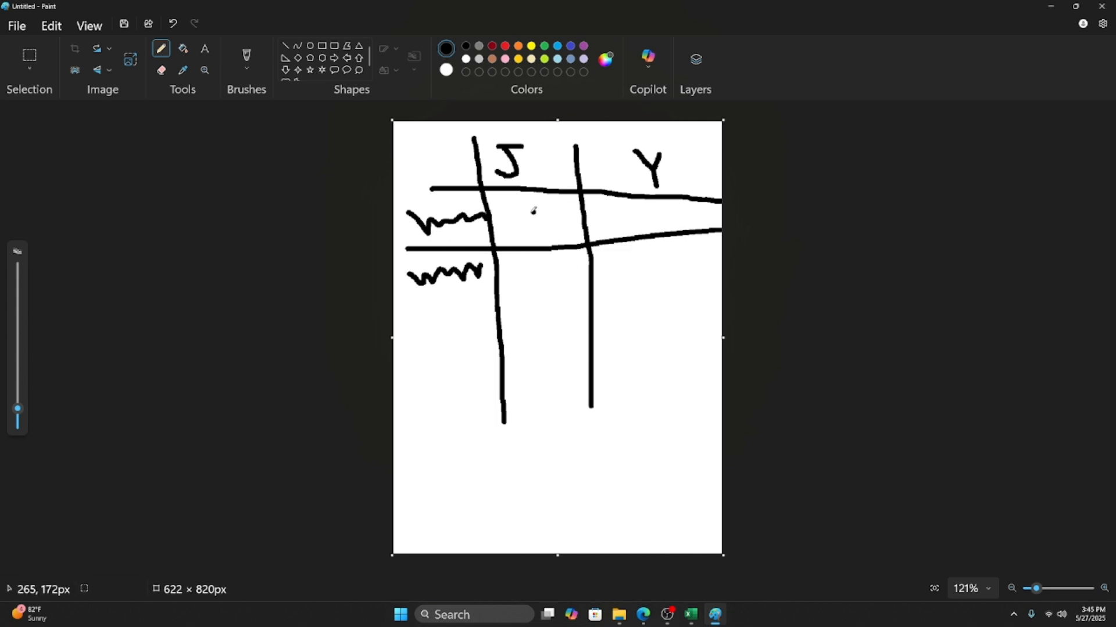
Fill the table with 2 and 4, then 3 and 5, and add a dividing line with a third scribbled row label below.
drag(515, 212, 550, 226)
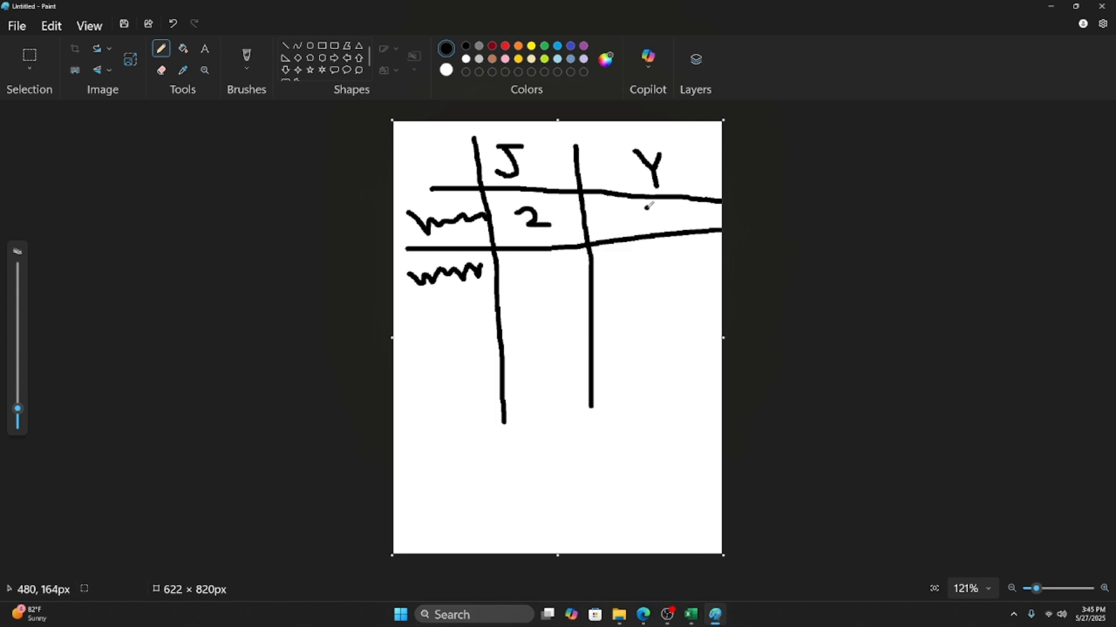
drag(649, 203, 655, 220)
click(534, 264)
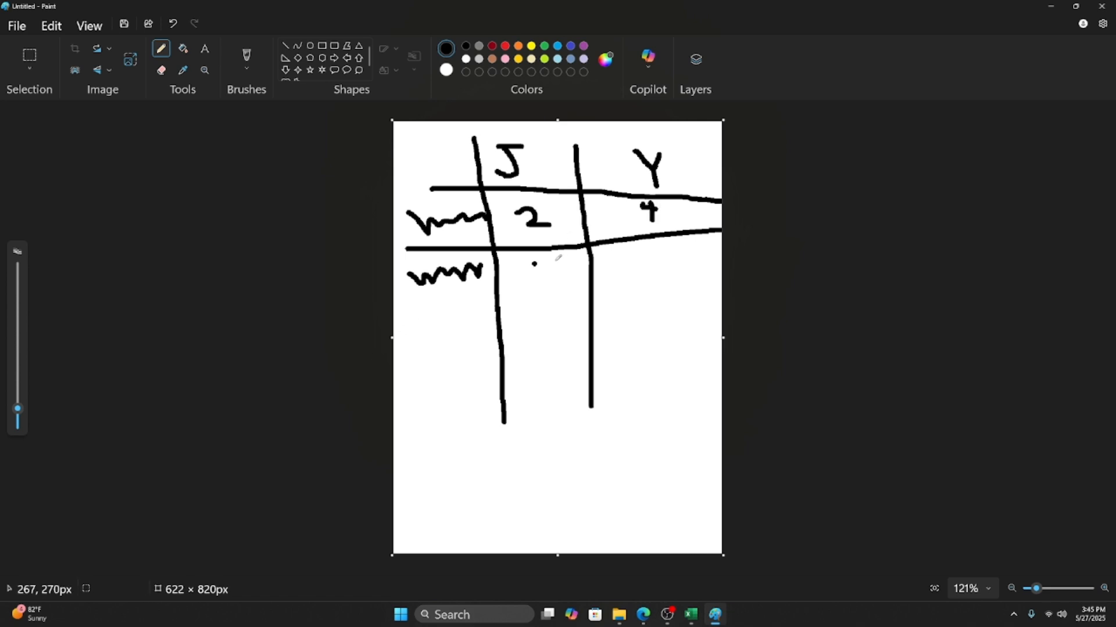
mouse_move(527, 261)
mouse_down()
mouse_move(547, 266)
mouse_move(533, 280)
mouse_up()
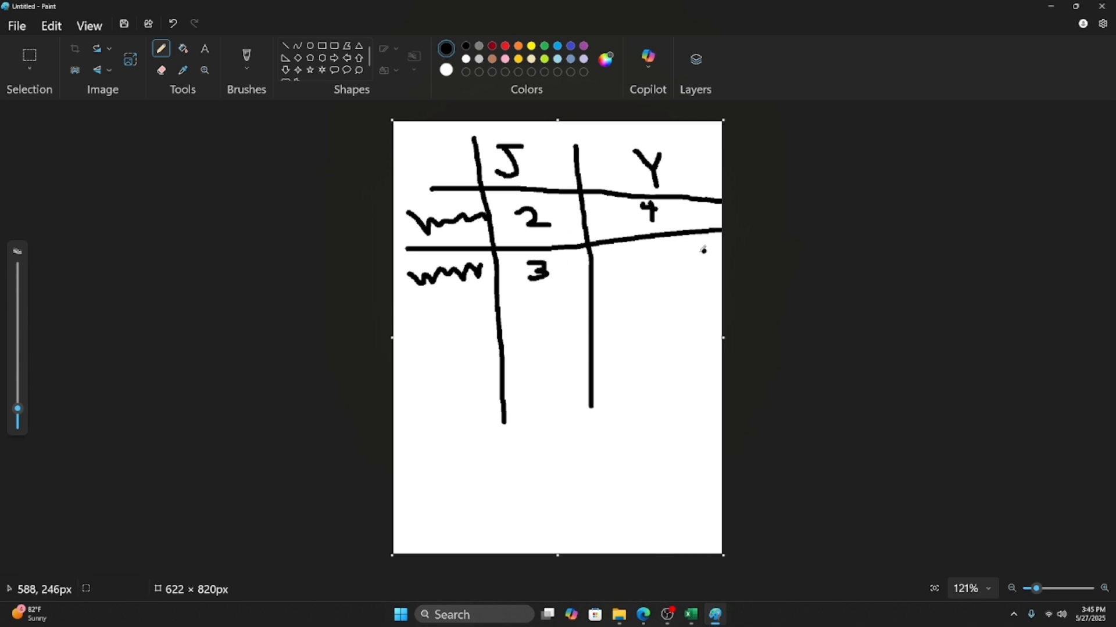
drag(668, 251, 646, 273)
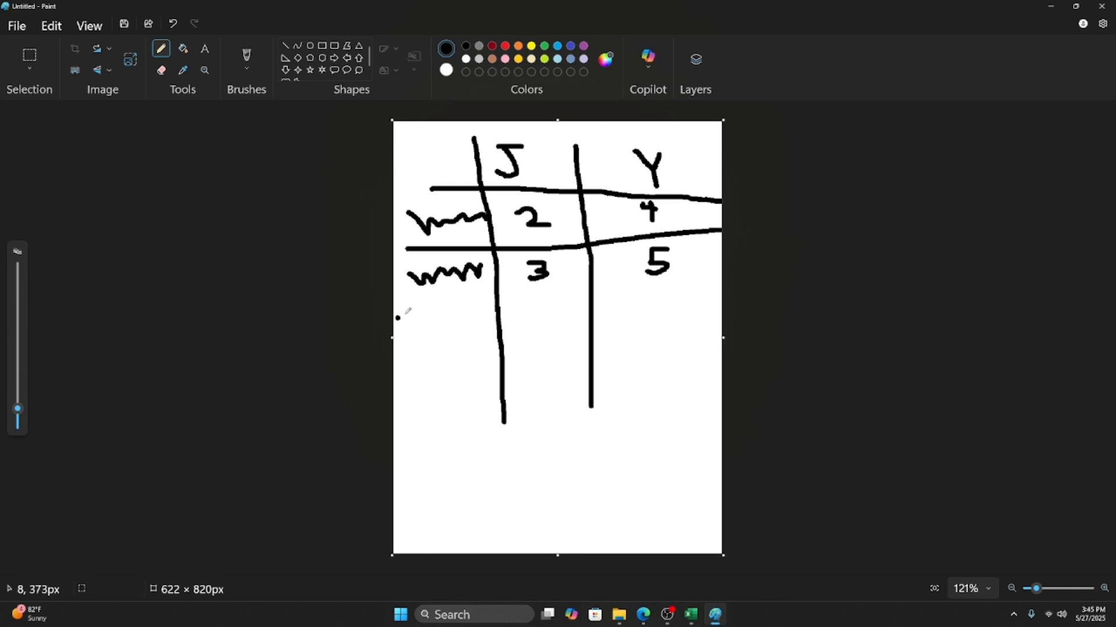
drag(414, 307, 700, 313)
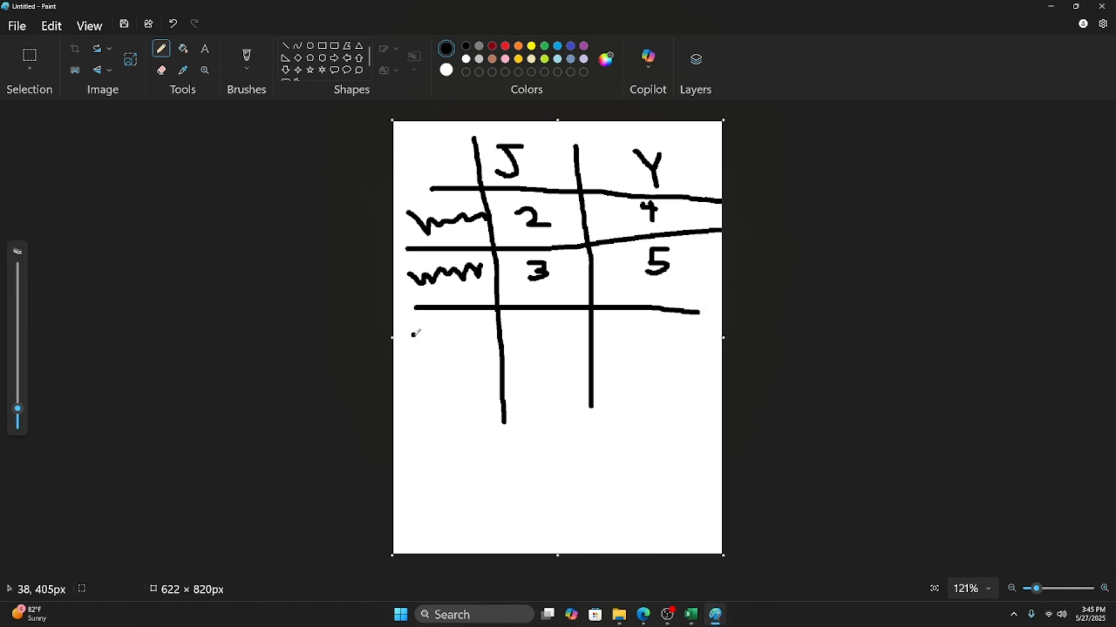
drag(416, 333, 465, 333)
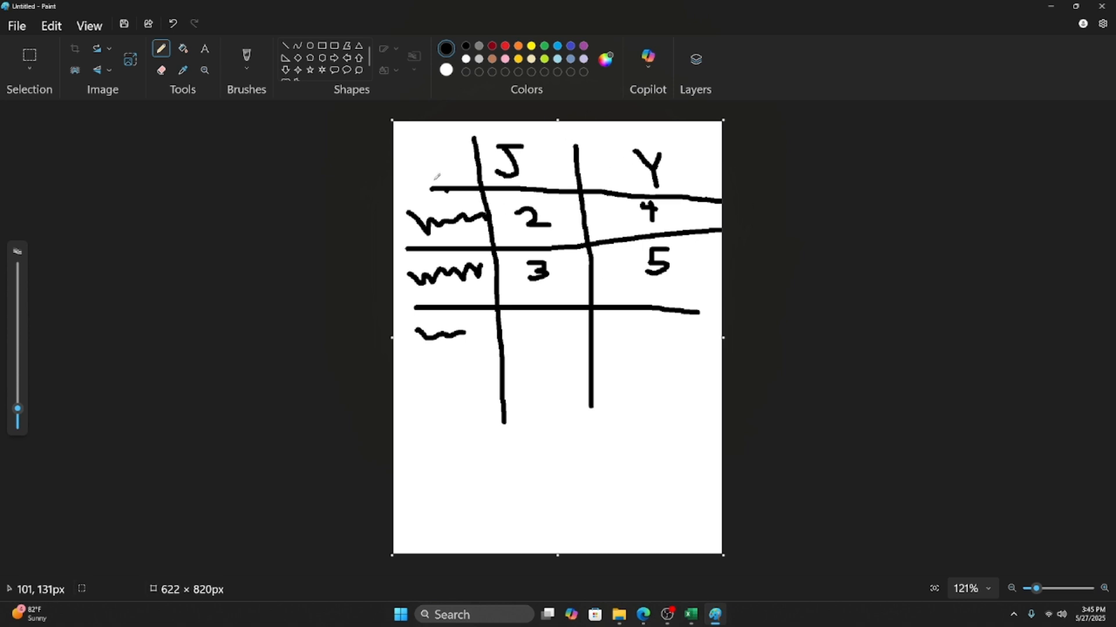
Trace the table's first two horizontal lines in red and write "Row" in red below the table.
click(505, 45)
drag(430, 195, 709, 197)
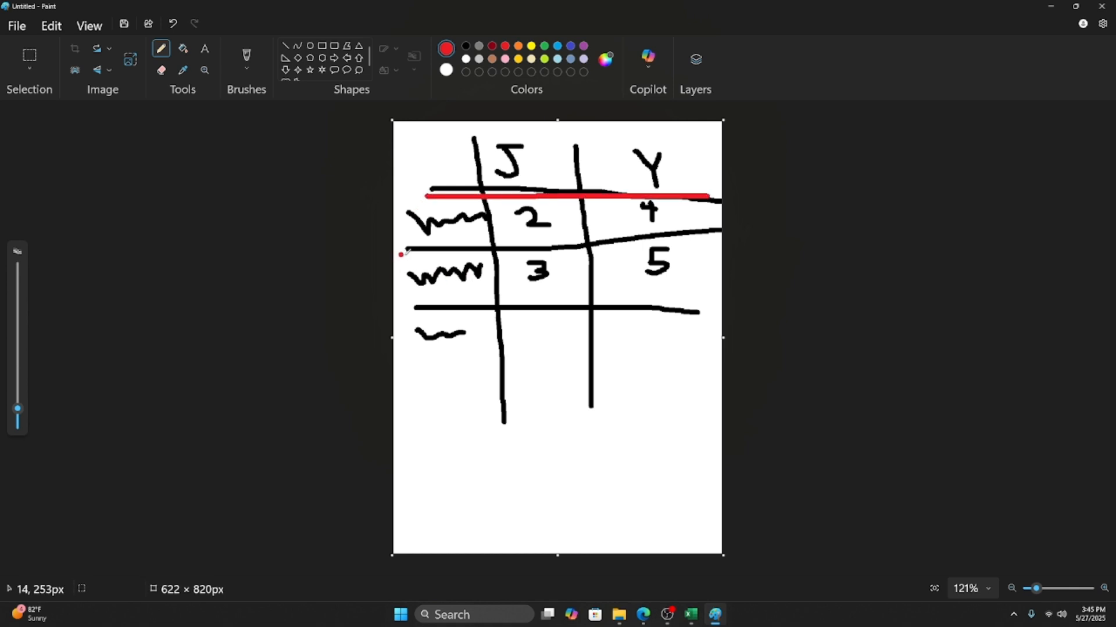
drag(414, 254, 735, 242)
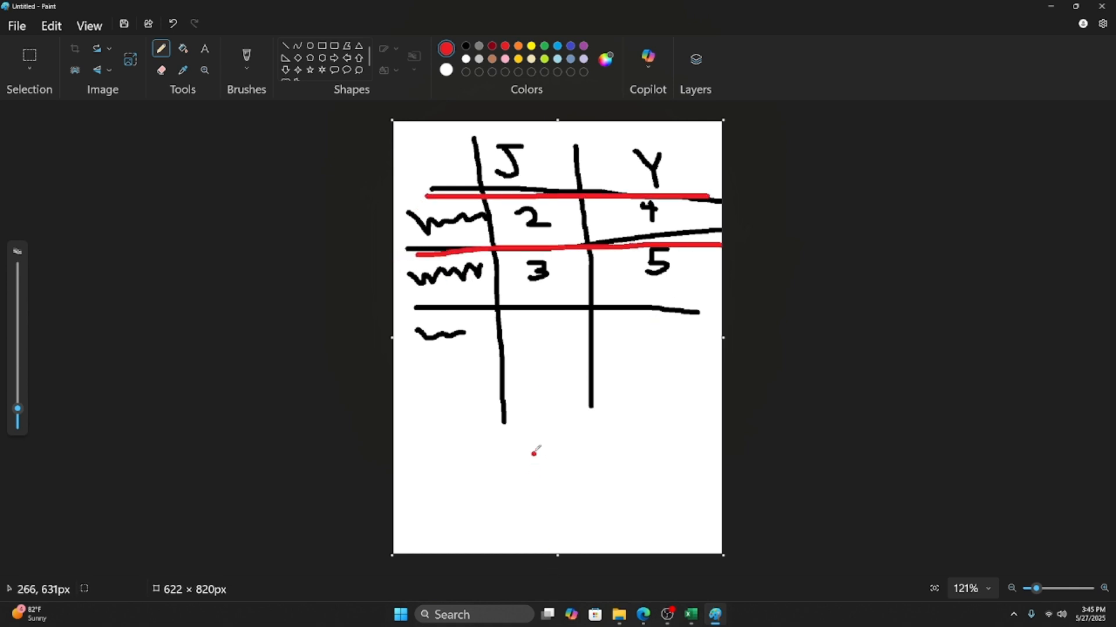
mouse_move(535, 435)
mouse_down()
mouse_move(542, 464)
mouse_move(572, 449)
mouse_move(603, 456)
mouse_move(628, 434)
mouse_up()
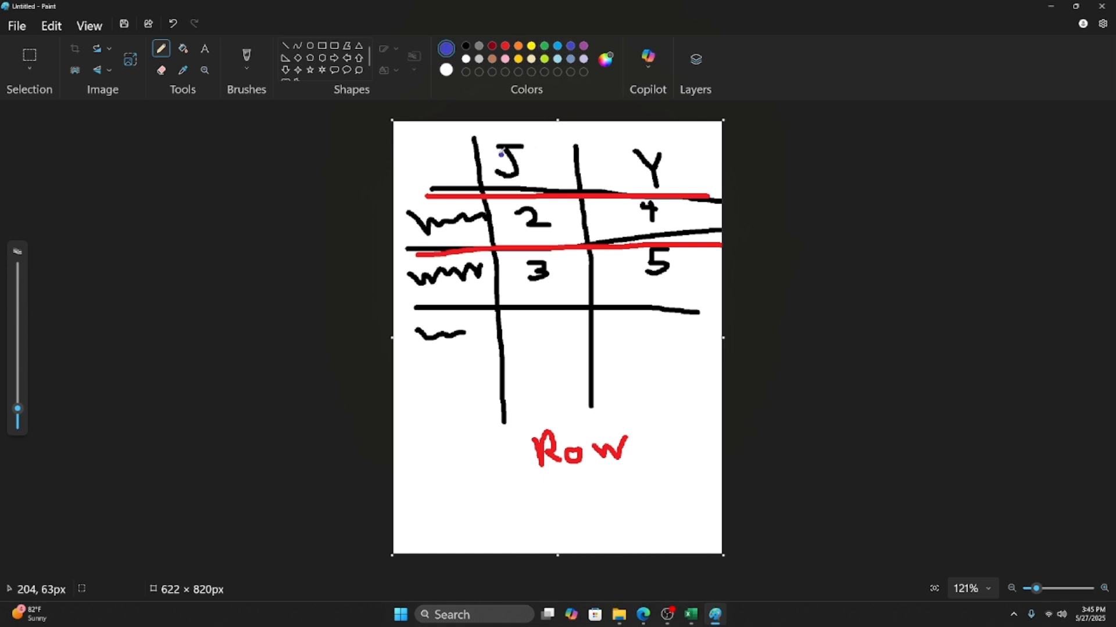
Trace both vertical table lines in blue and write "Column" in blue beneath the word Row.
drag(479, 136, 506, 430)
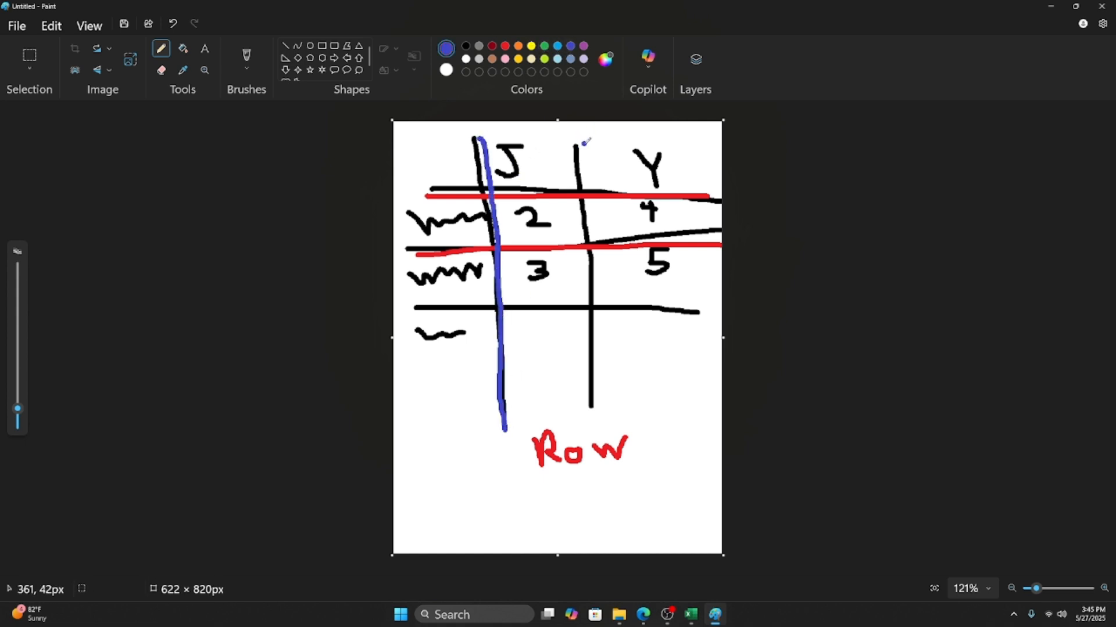
drag(584, 143, 604, 402)
mouse_move(535, 479)
mouse_down()
mouse_move(513, 494)
mouse_move(532, 510)
mouse_move(552, 494)
mouse_move(590, 500)
mouse_move(605, 482)
mouse_move(644, 492)
mouse_up()
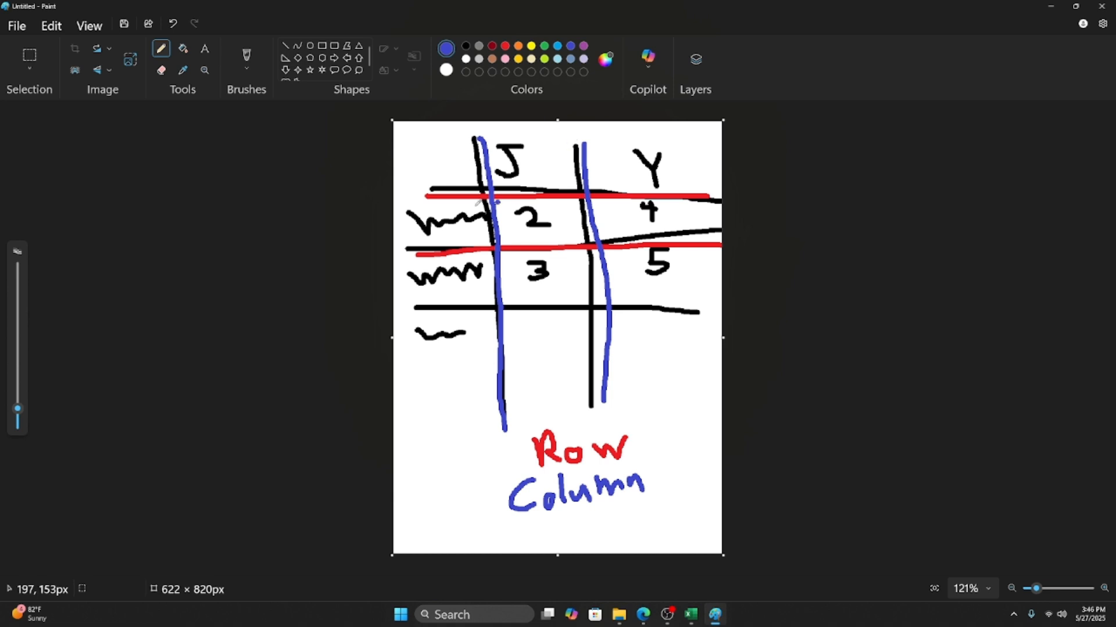
Replace the table sketch with a red "Row" and blue "Column" beside a small grid of three red horizontal and three blue vertical lines.
click(557, 131)
key(ctrl+z)
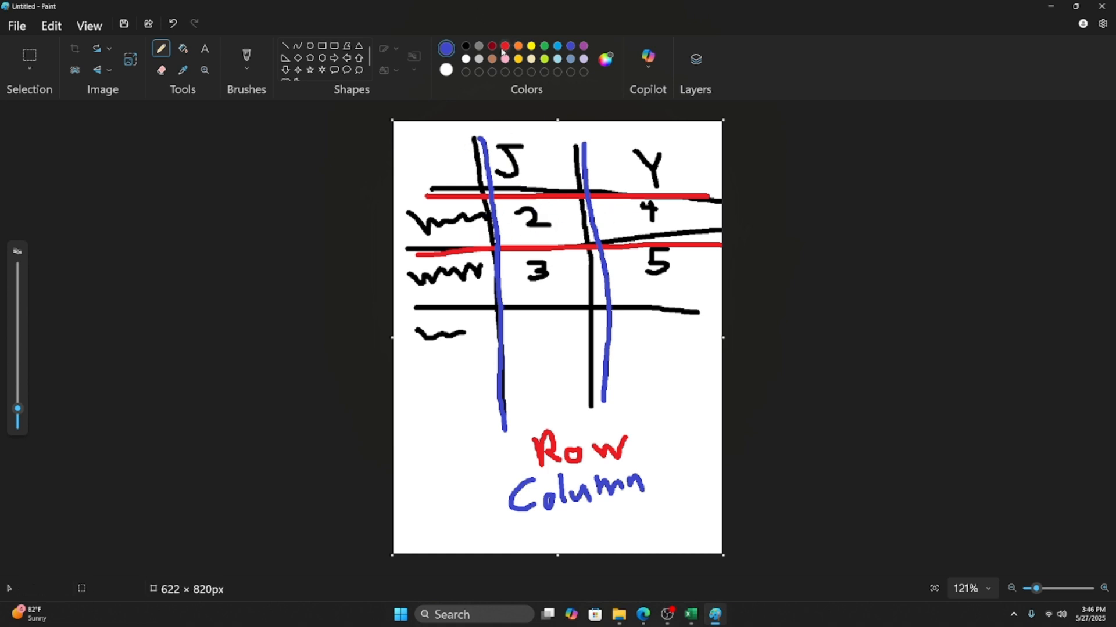
click(542, 49)
mouse_move(494, 196)
mouse_down()
mouse_move(497, 246)
mouse_move(594, 220)
mouse_move(540, 189)
mouse_move(494, 192)
mouse_up()
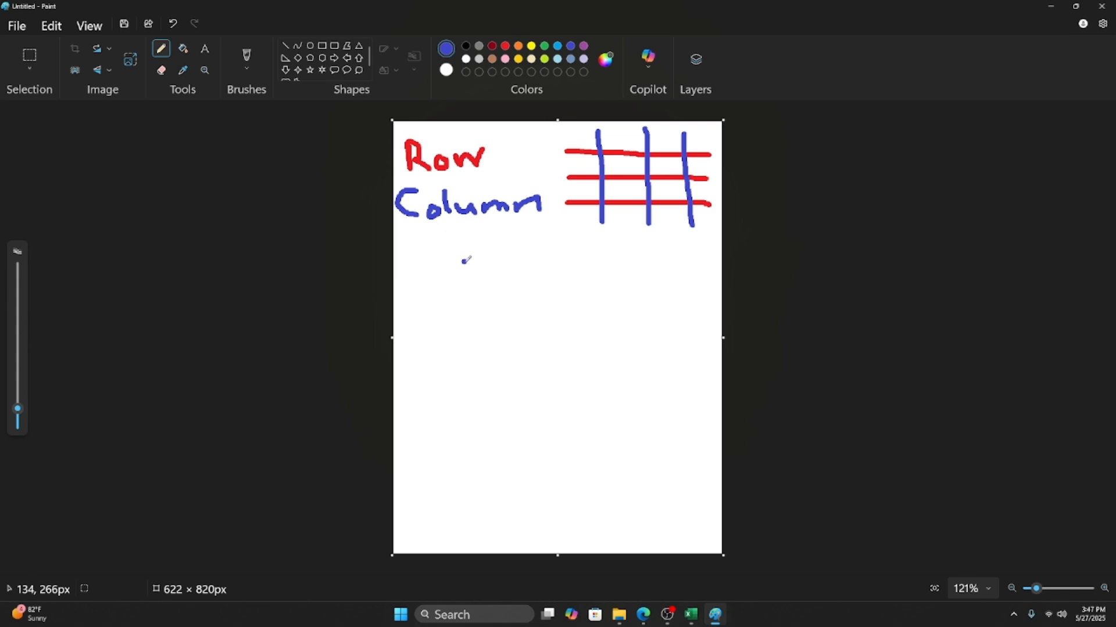
Undo the last stroke and write "123" in red next to the word Row.
key(ctrl+z)
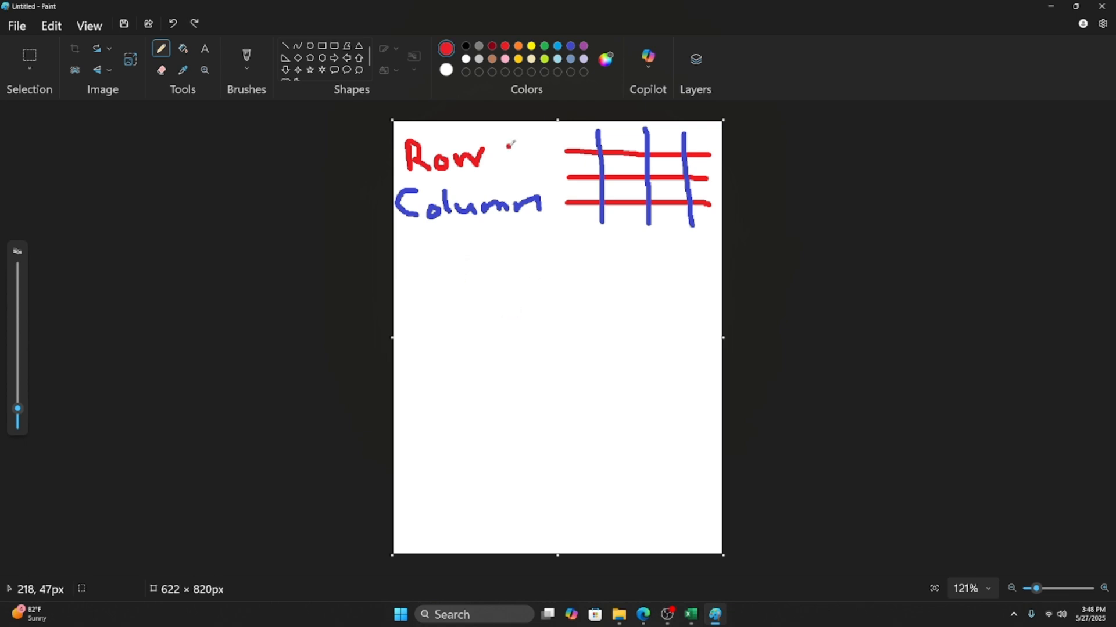
drag(507, 143, 501, 165)
mouse_move(510, 146)
mouse_down()
mouse_move(520, 158)
mouse_move(552, 144)
mouse_move(550, 167)
mouse_move(534, 168)
mouse_up()
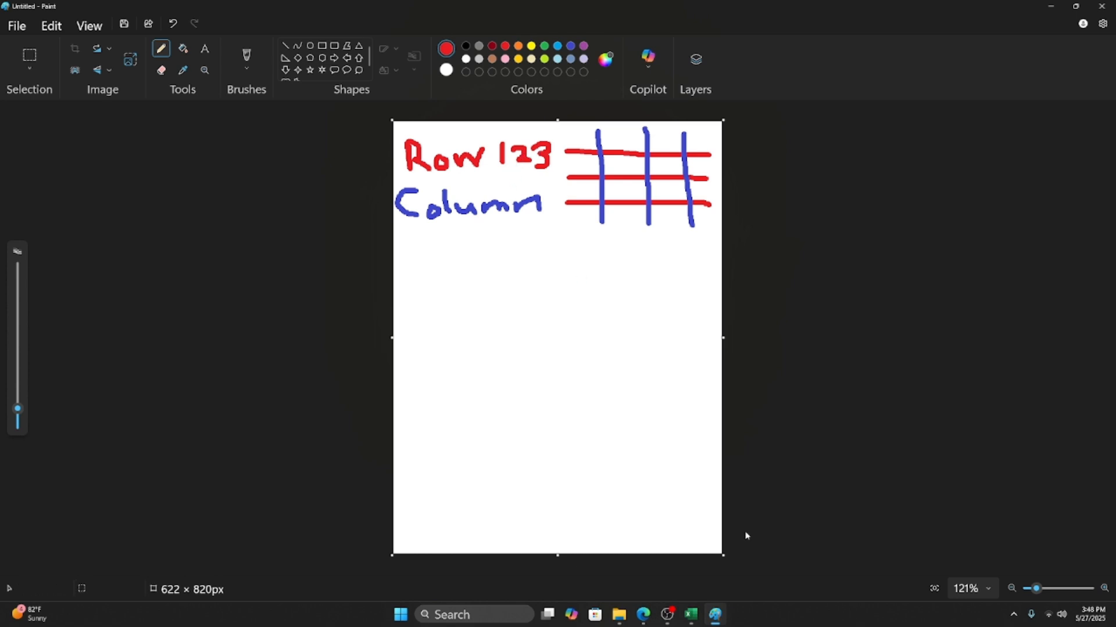
Switch to the Excel worksheet, examine the numbered row headings down the sheet, and return to the Paint sketch.
click(692, 615)
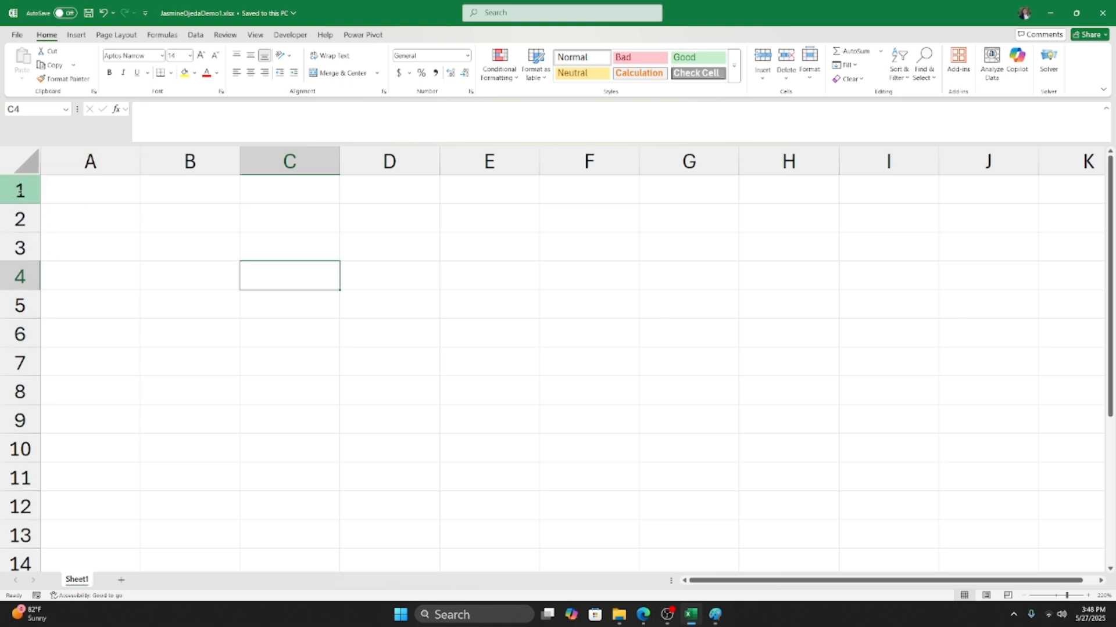
scroll(20, 334, down, 5)
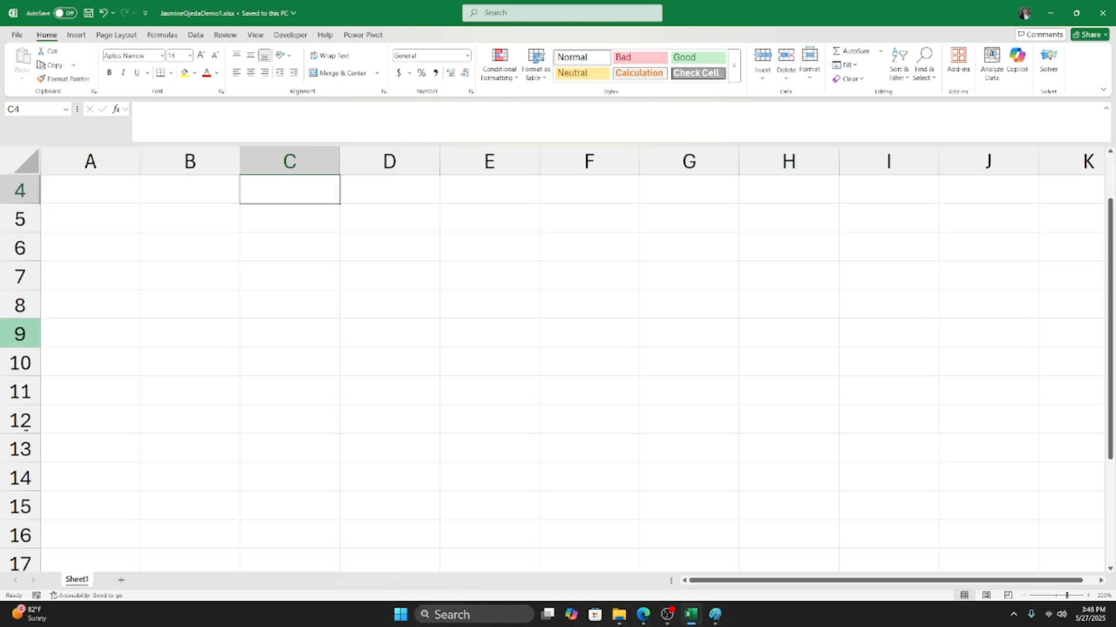
scroll(107, 398, down, 7)
scroll(107, 399, up, 12)
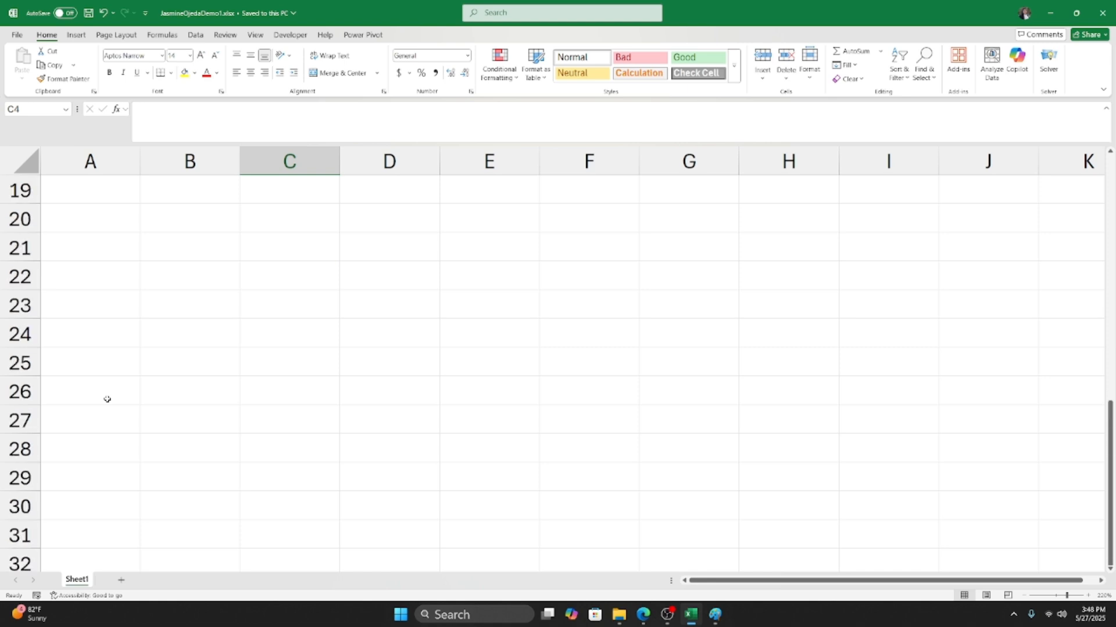
key(alt+Tab)
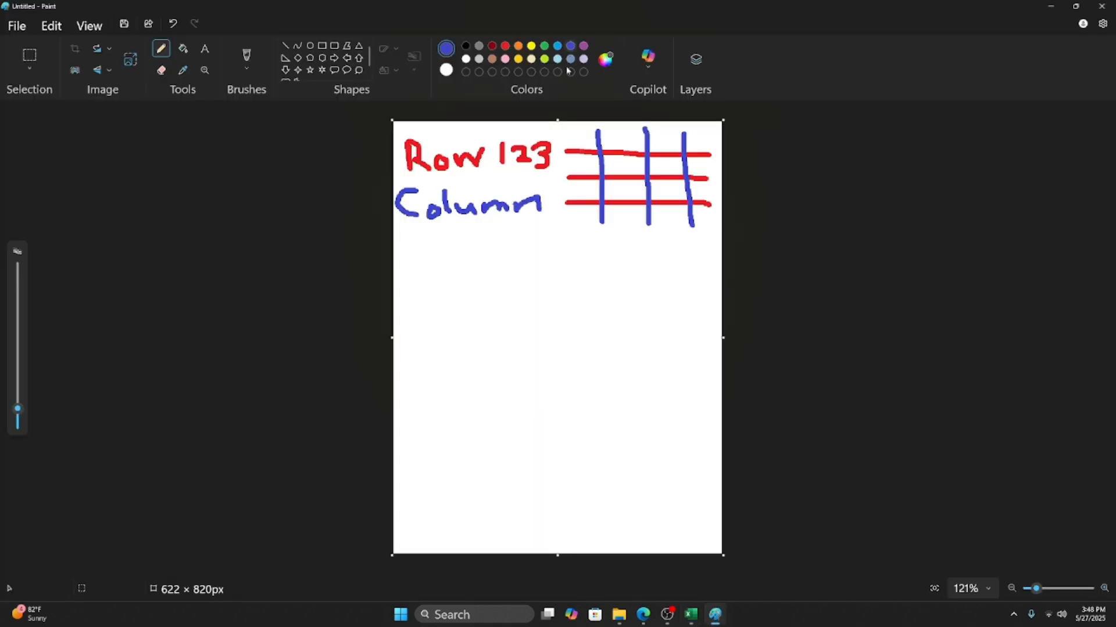
Write "ABC" in blue beneath the word Column.
mouse_move(495, 240)
mouse_down()
mouse_move(500, 226)
mouse_move(507, 233)
mouse_up()
drag(516, 233, 561, 237)
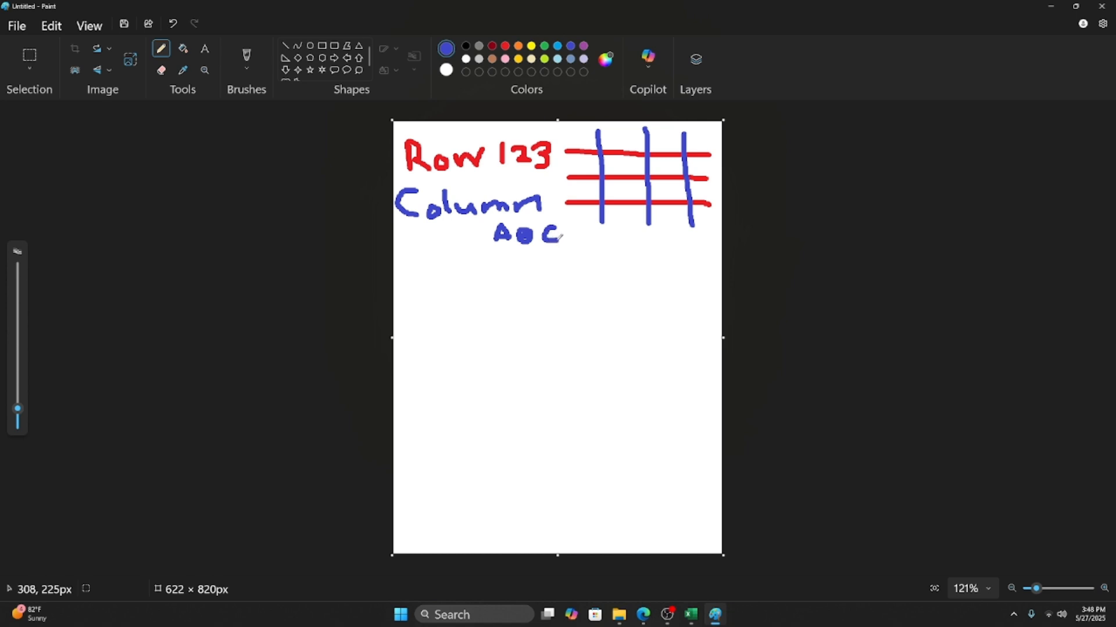
Switch to the Excel worksheet, examine the lettered column headings, and return to the Paint sketch.
click(690, 614)
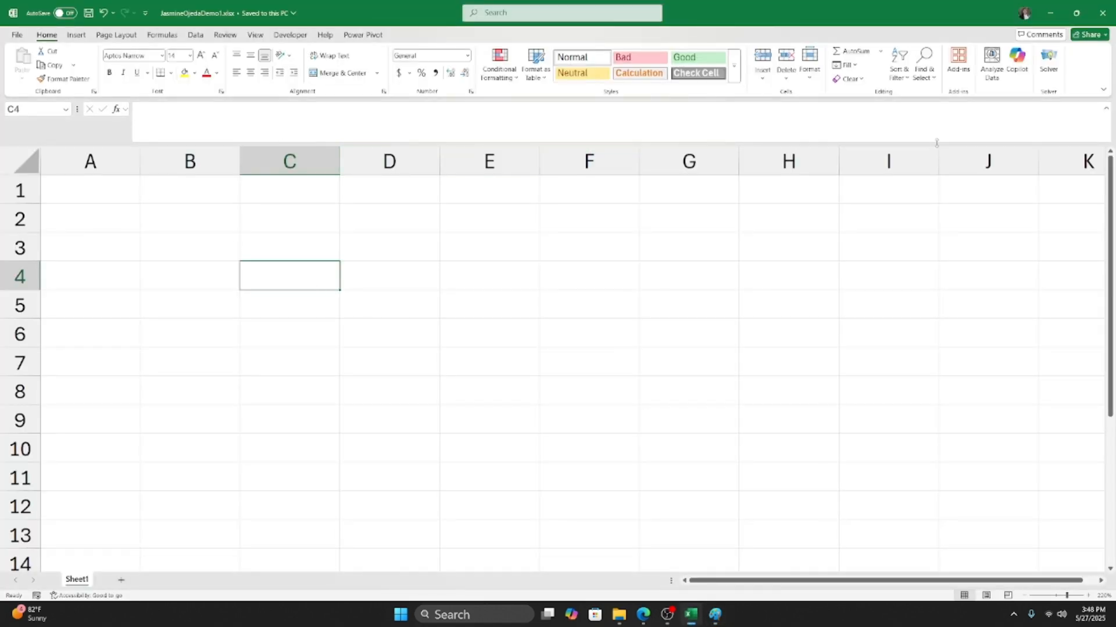
scroll(575, 177, down, 1)
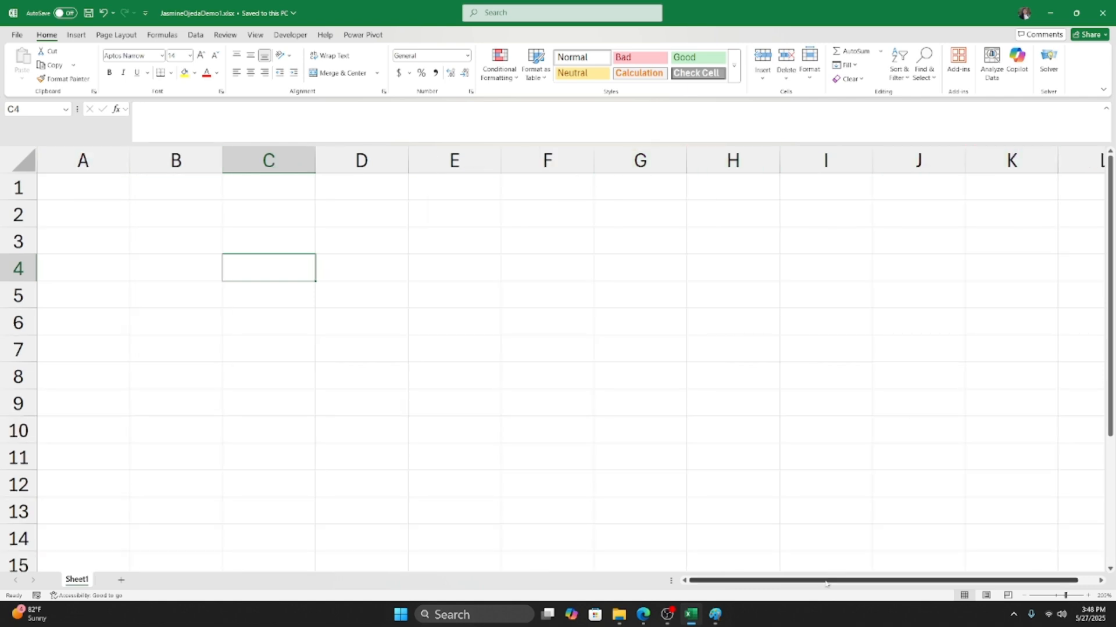
drag(825, 585, 848, 581)
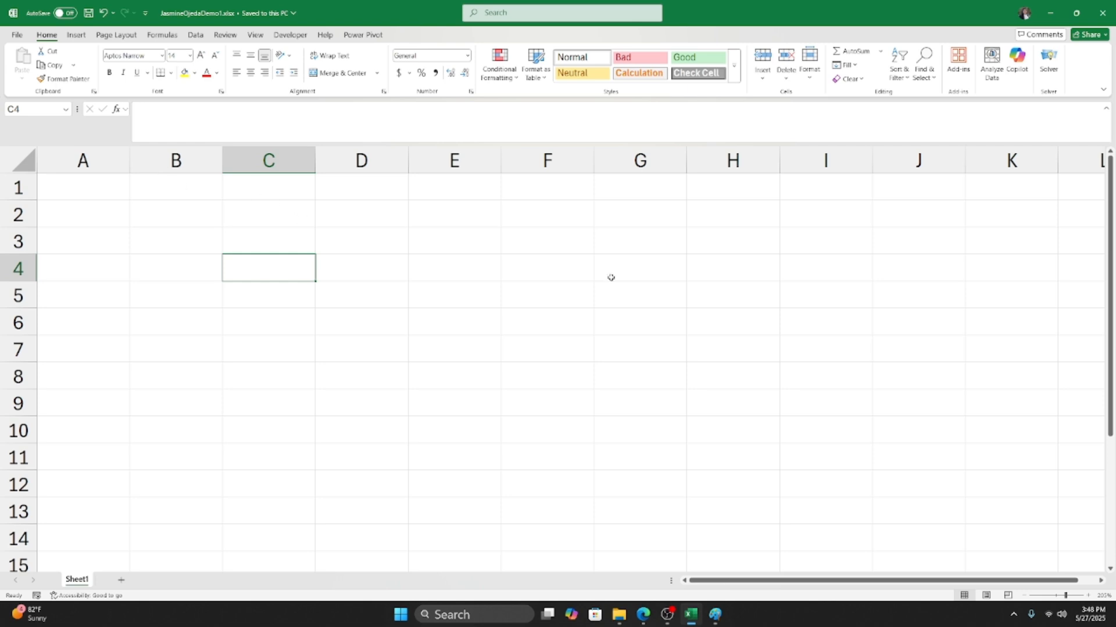
click(715, 616)
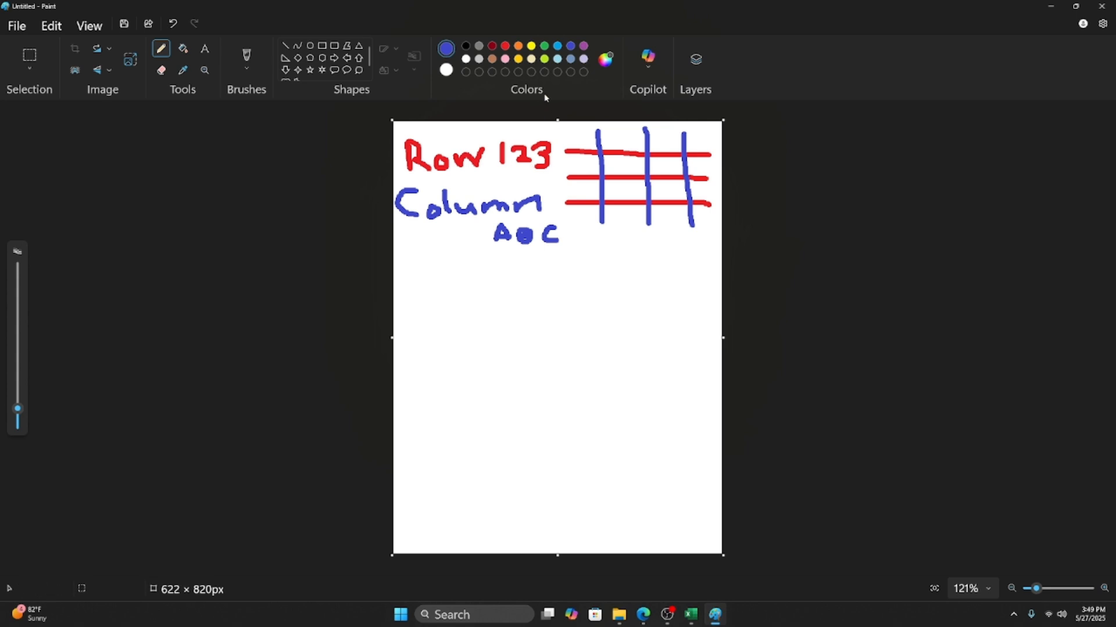
Mark one cell of the grid sketch, between the upper two red lines and the first two blue lines, with a green x.
click(545, 47)
mouse_move(611, 161)
mouse_down()
mouse_move(637, 166)
mouse_move(619, 169)
mouse_move(625, 162)
mouse_up()
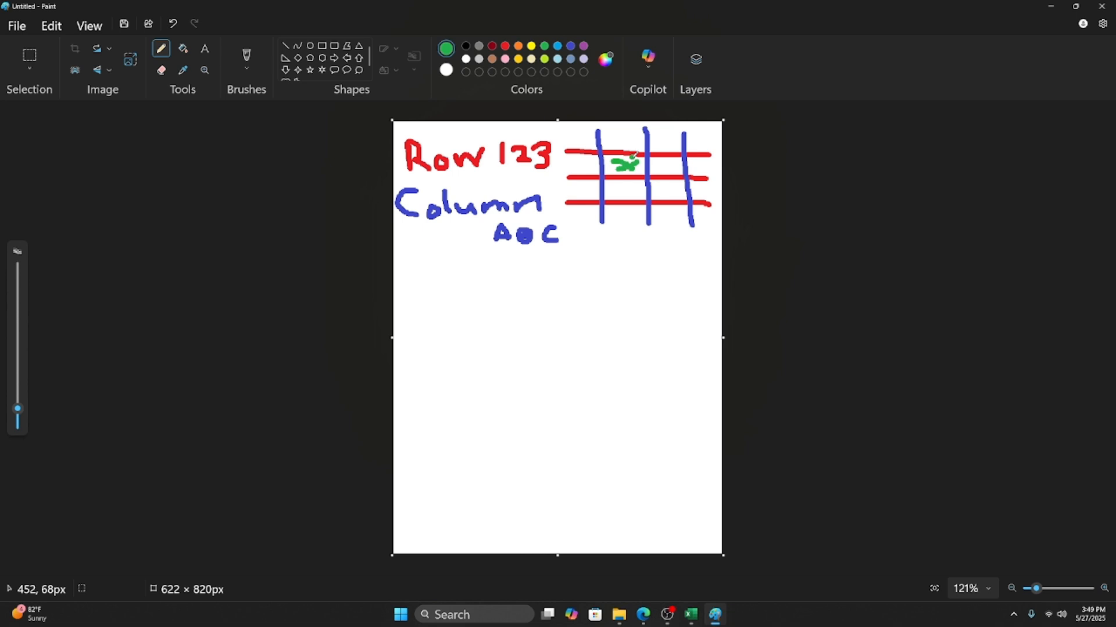
click(627, 191)
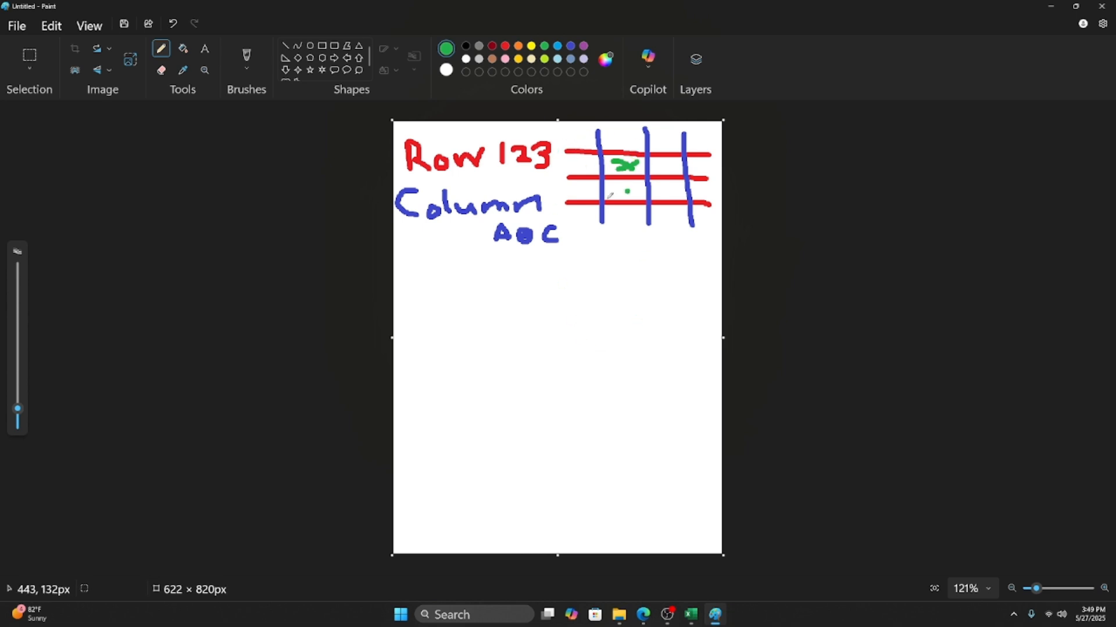
key(ctrl+z)
Write the cell references "A1" and "B5" below the headings, with blue column letters and red row numbers.
click(570, 46)
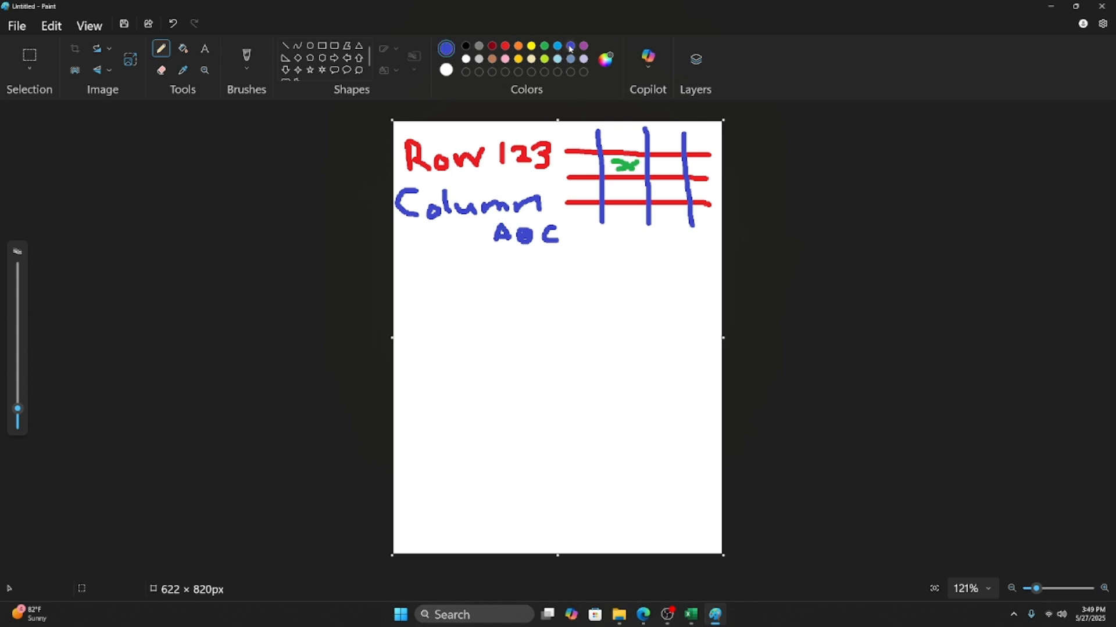
mouse_move(451, 322)
mouse_down()
mouse_move(462, 282)
mouse_move(473, 319)
mouse_move(470, 308)
mouse_up()
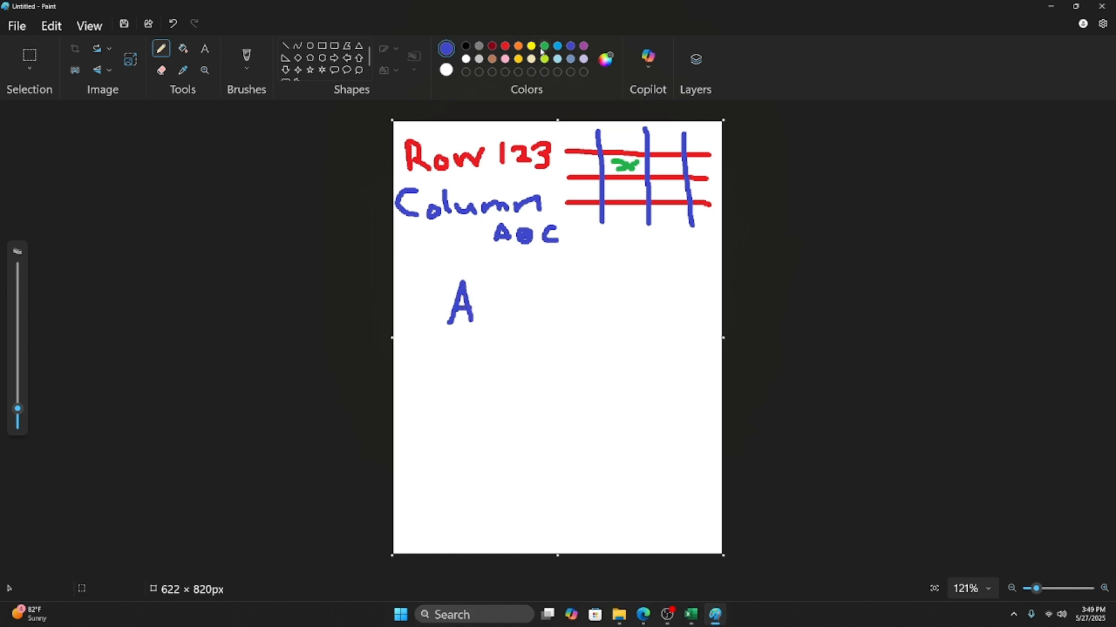
click(506, 47)
mouse_move(487, 285)
mouse_down()
mouse_move(486, 315)
mouse_move(453, 367)
mouse_move(459, 339)
mouse_move(447, 334)
mouse_up()
click(520, 215)
click(570, 48)
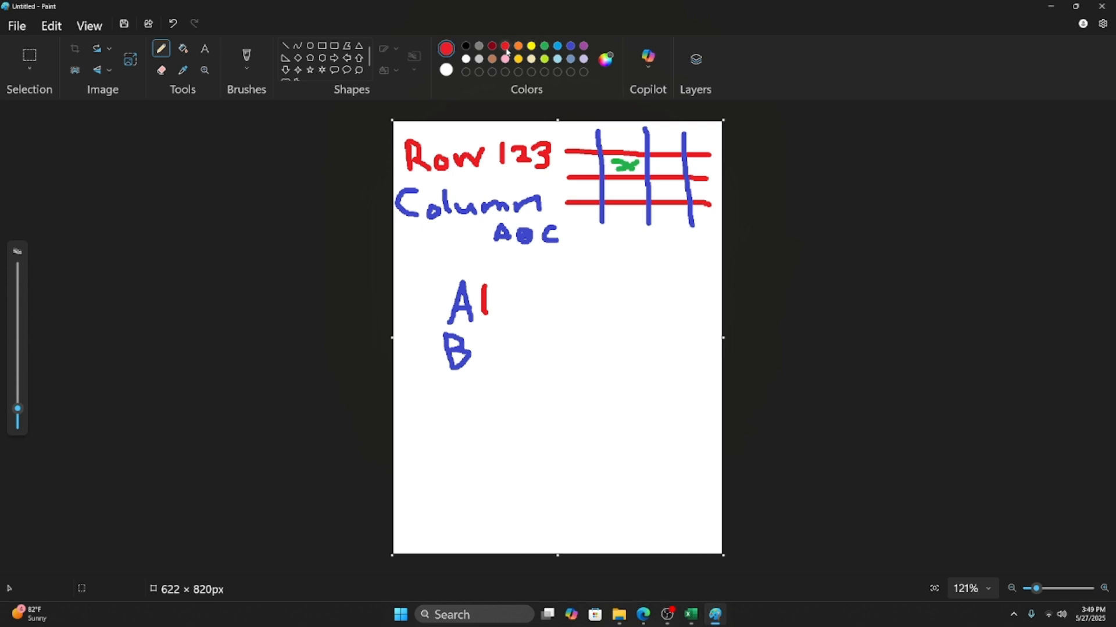
mouse_move(489, 327)
mouse_down()
mouse_move(476, 333)
mouse_move(491, 360)
mouse_move(477, 363)
mouse_up()
Write the cell reference "H17" beneath B5, with a blue H and a red 17.
click(568, 47)
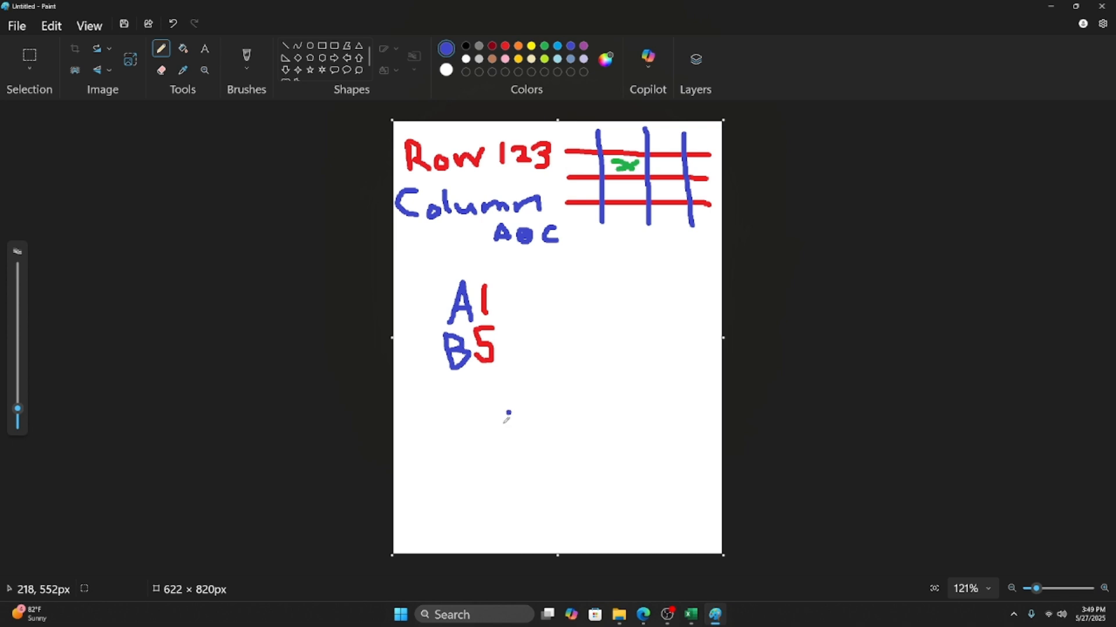
click(444, 391)
drag(444, 390, 451, 422)
mouse_move(450, 401)
mouse_down()
mouse_move(468, 400)
mouse_move(472, 422)
mouse_move(482, 391)
mouse_move(489, 423)
mouse_move(515, 393)
mouse_move(510, 419)
mouse_up()
click(505, 46)
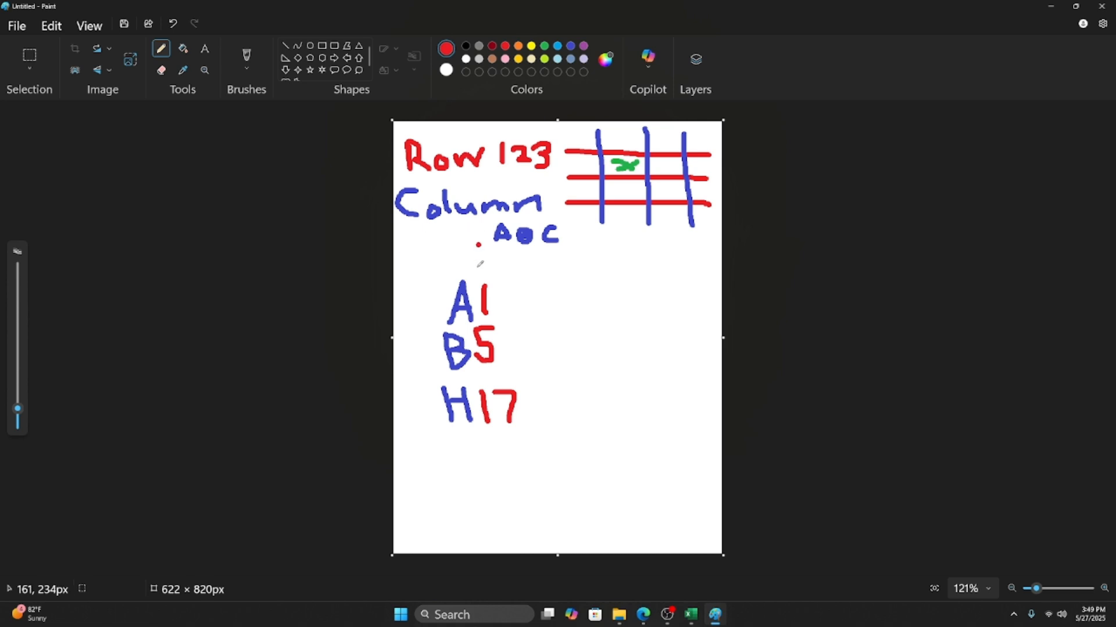
click(436, 234)
In the Excel worksheet, highlight column A and row 1, and select the cell A1 where they meet.
mouse_move(690, 619)
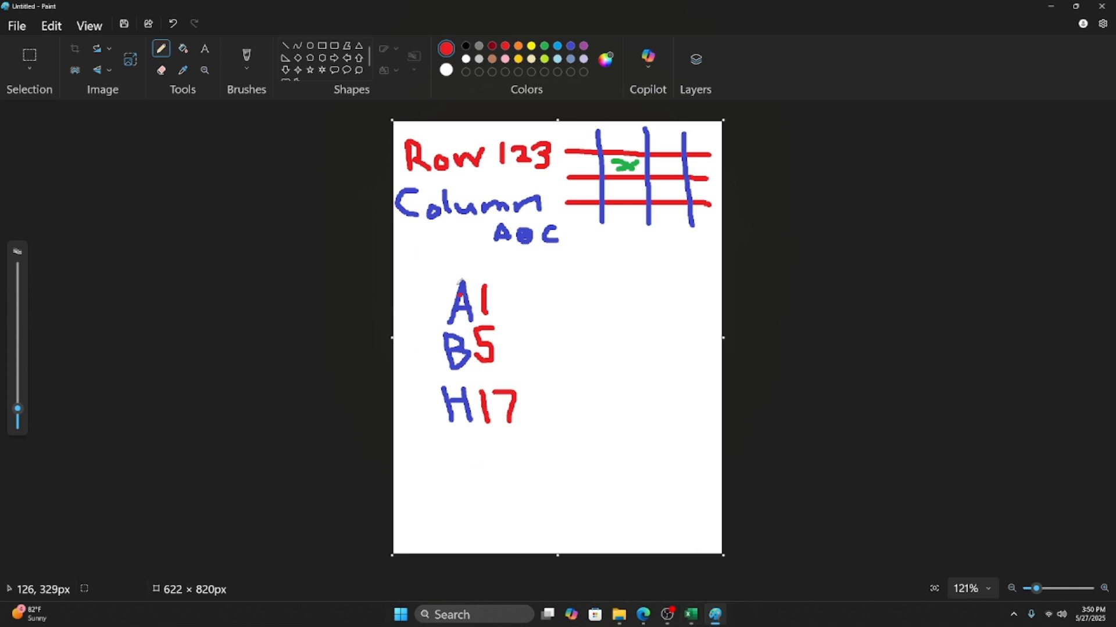
click(690, 615)
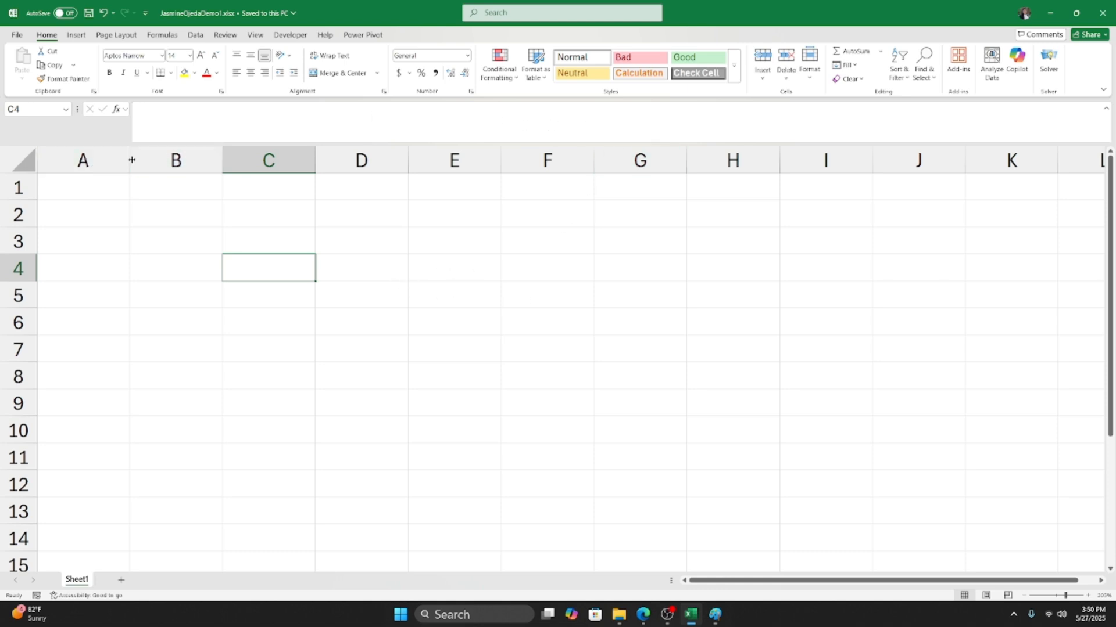
click(87, 160)
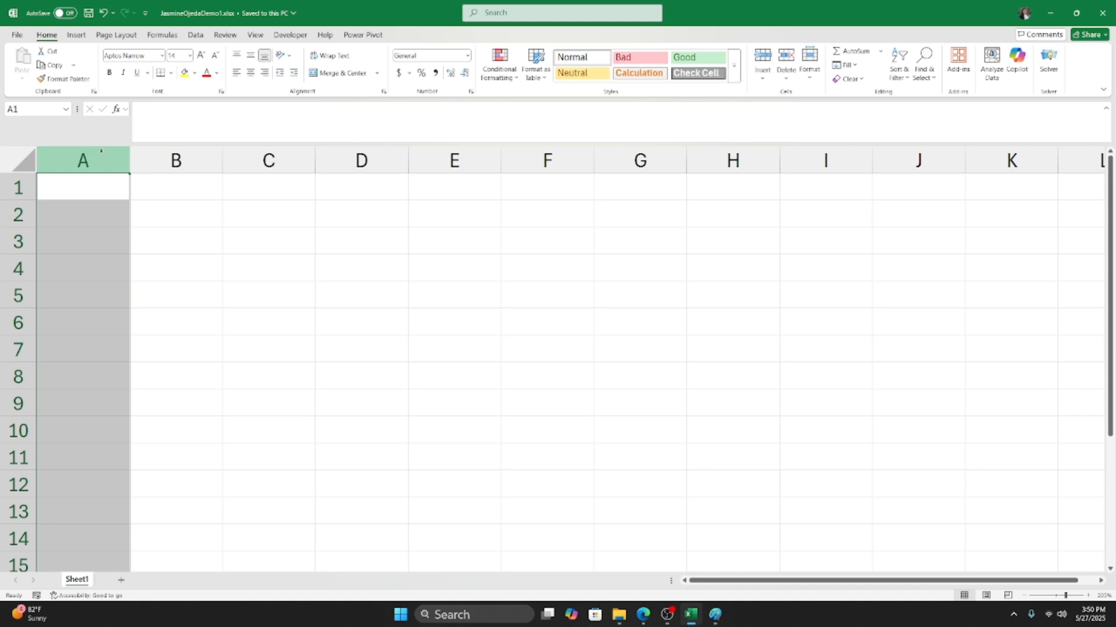
click(17, 187)
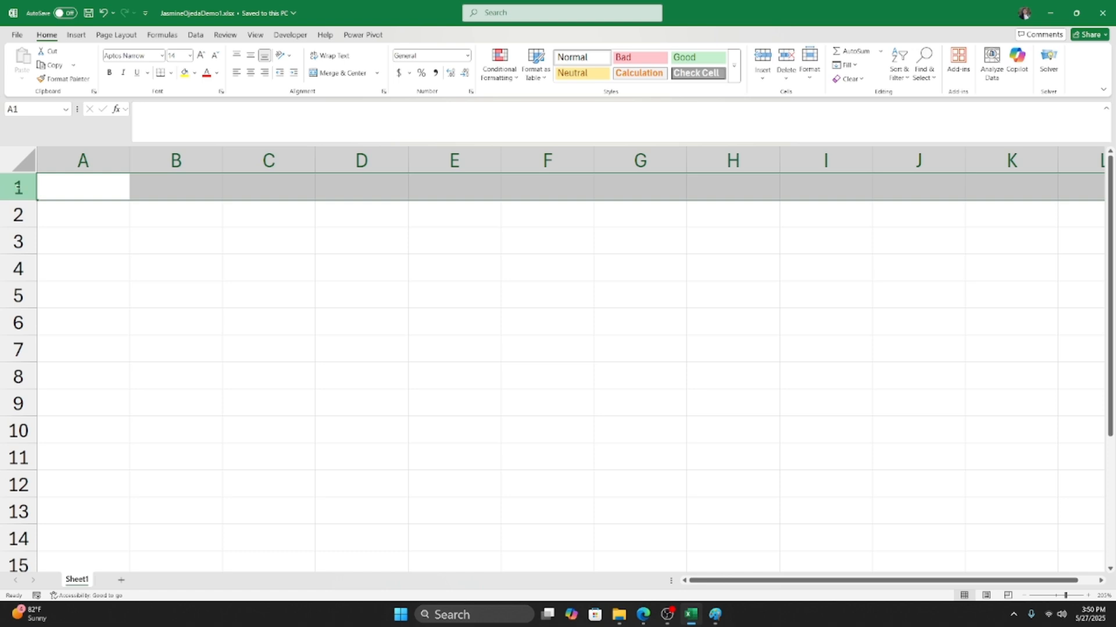
click(88, 184)
key(ctrl+space)
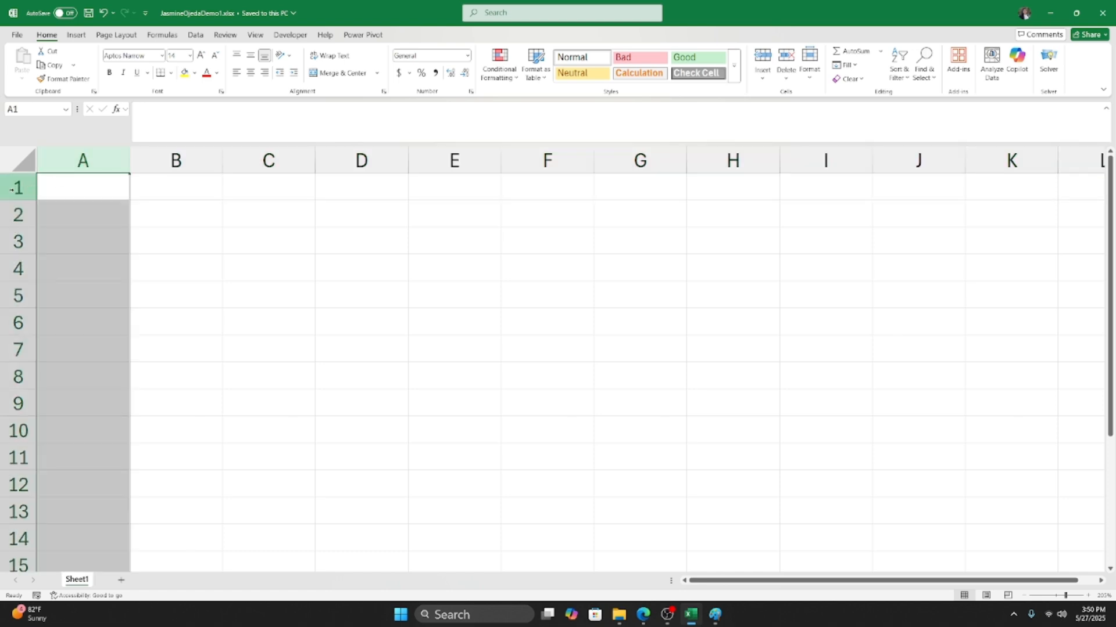
key(ctrl+a)
click(70, 183)
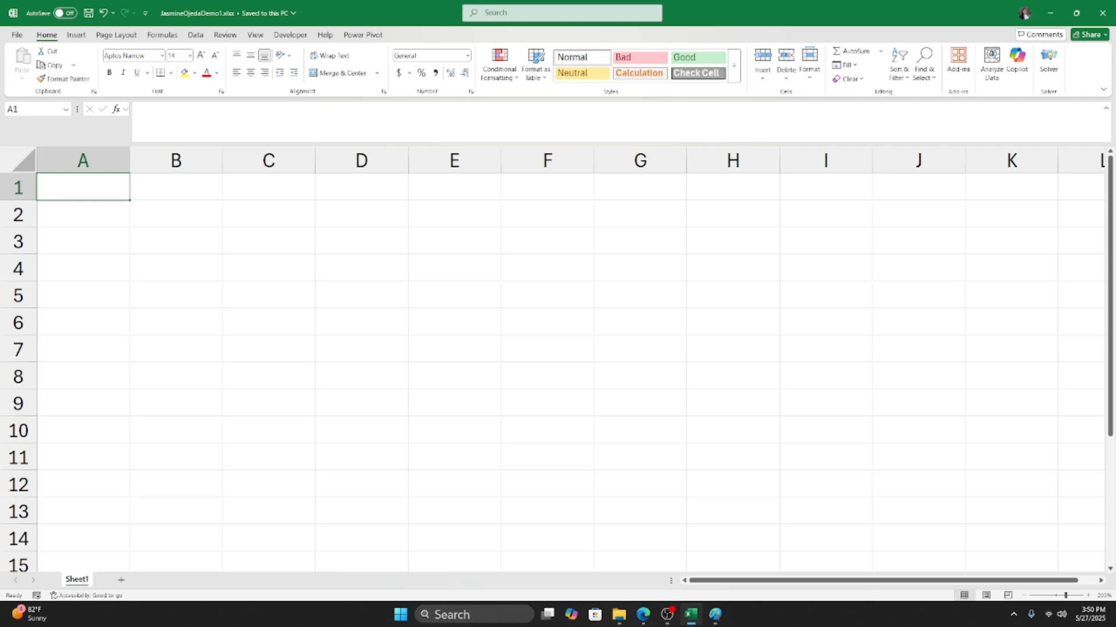
Check the B5 reference in the Paint sketch, and in Excel highlight column B and select cell B5.
click(715, 614)
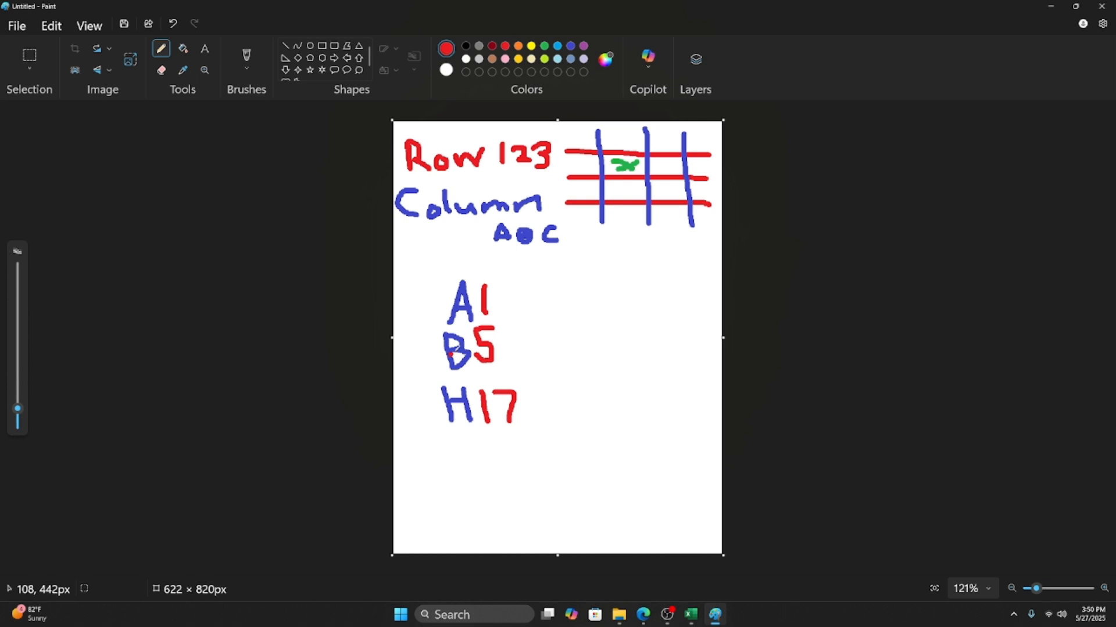
click(502, 327)
click(509, 350)
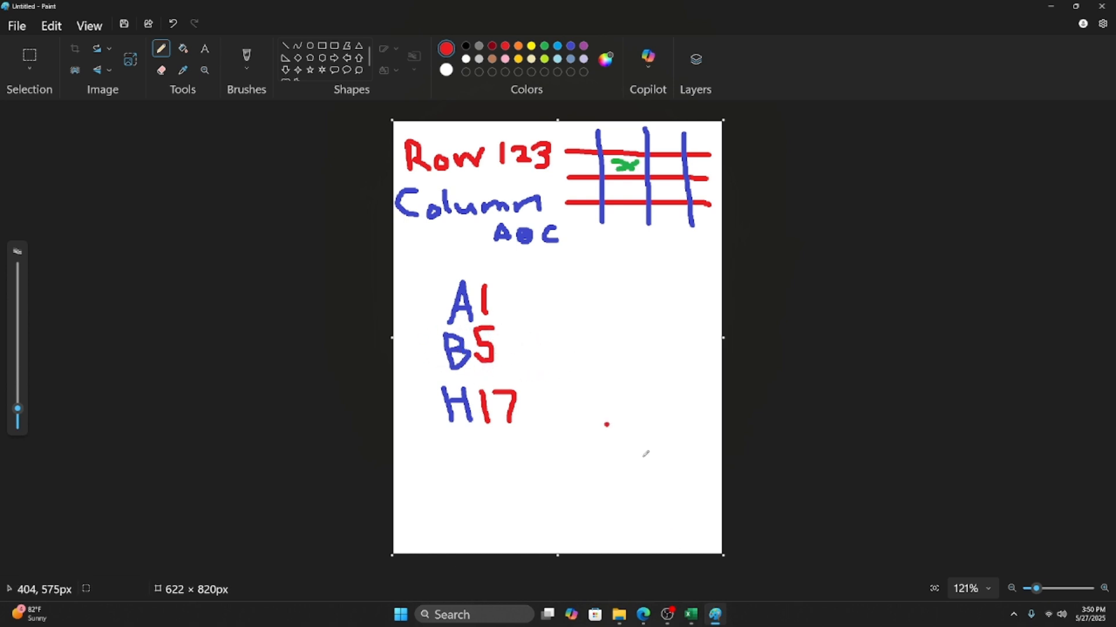
click(688, 616)
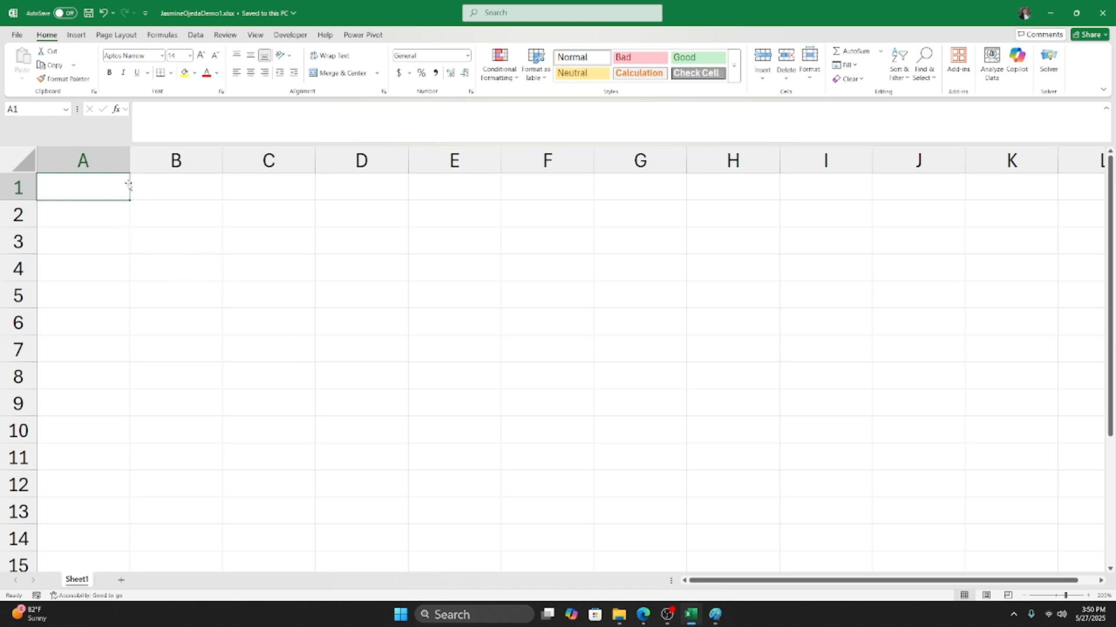
click(164, 161)
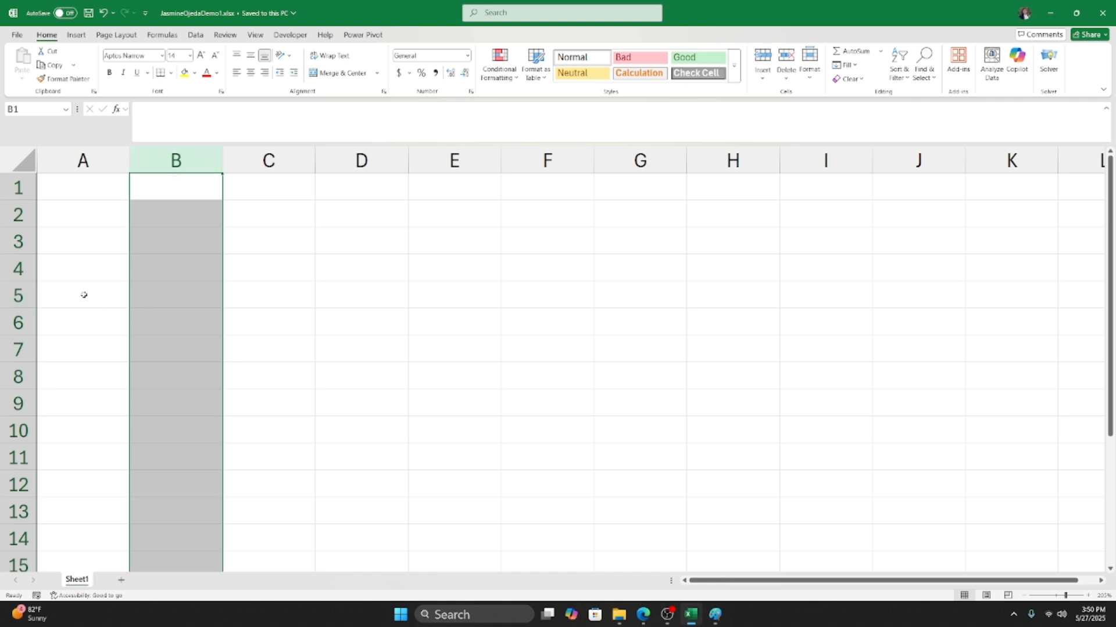
click(171, 293)
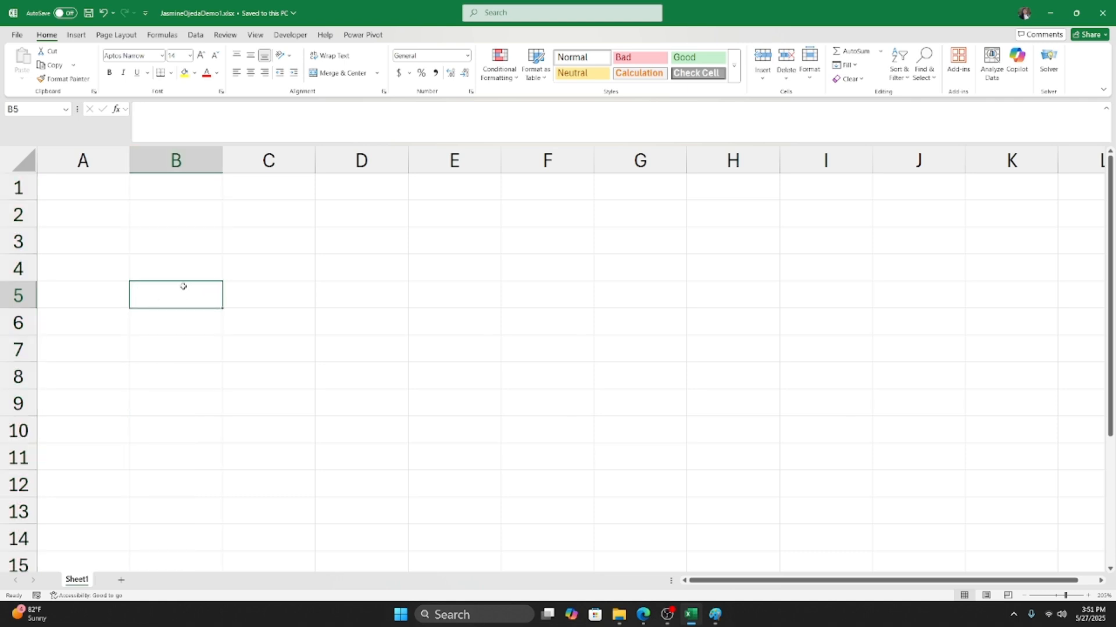
Check the H17 reference in the Paint sketch, and in Excel highlight column H and select cell H17.
click(715, 615)
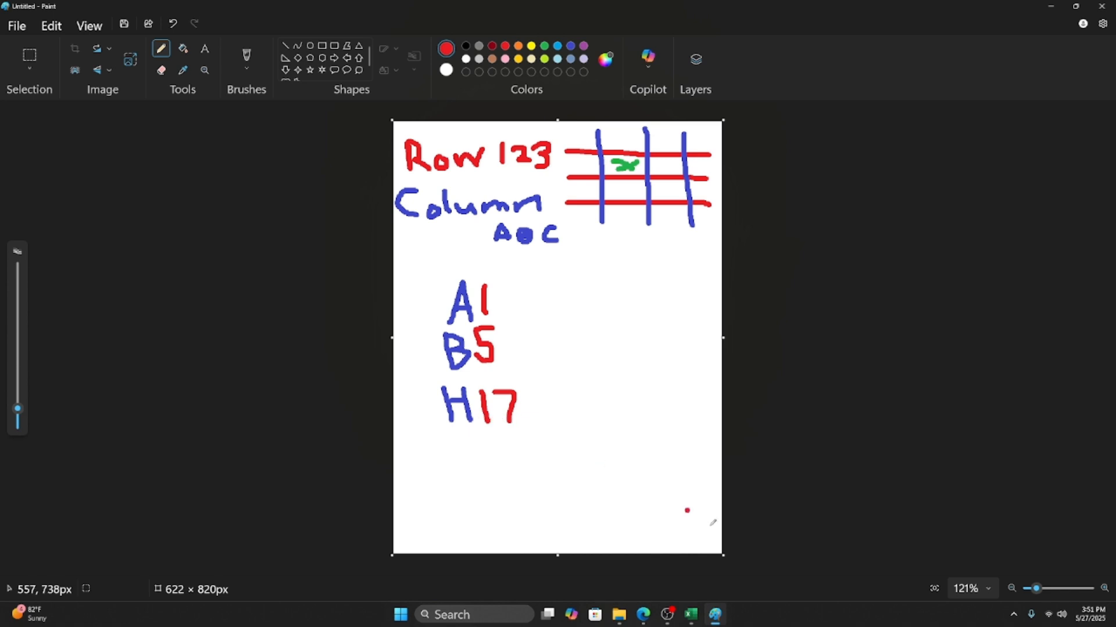
click(695, 622)
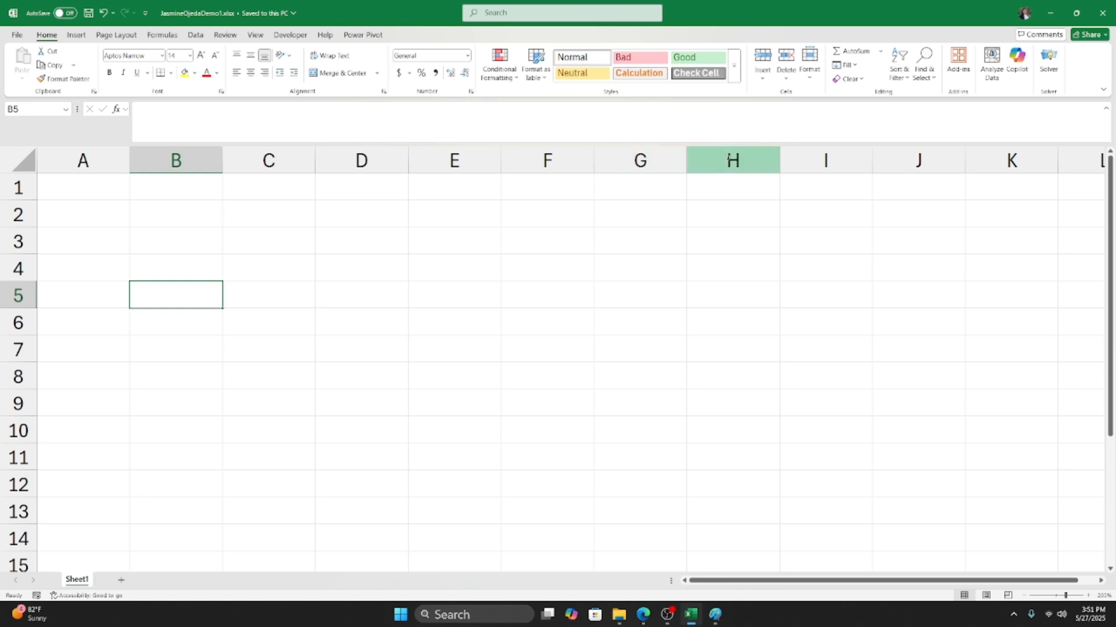
click(728, 161)
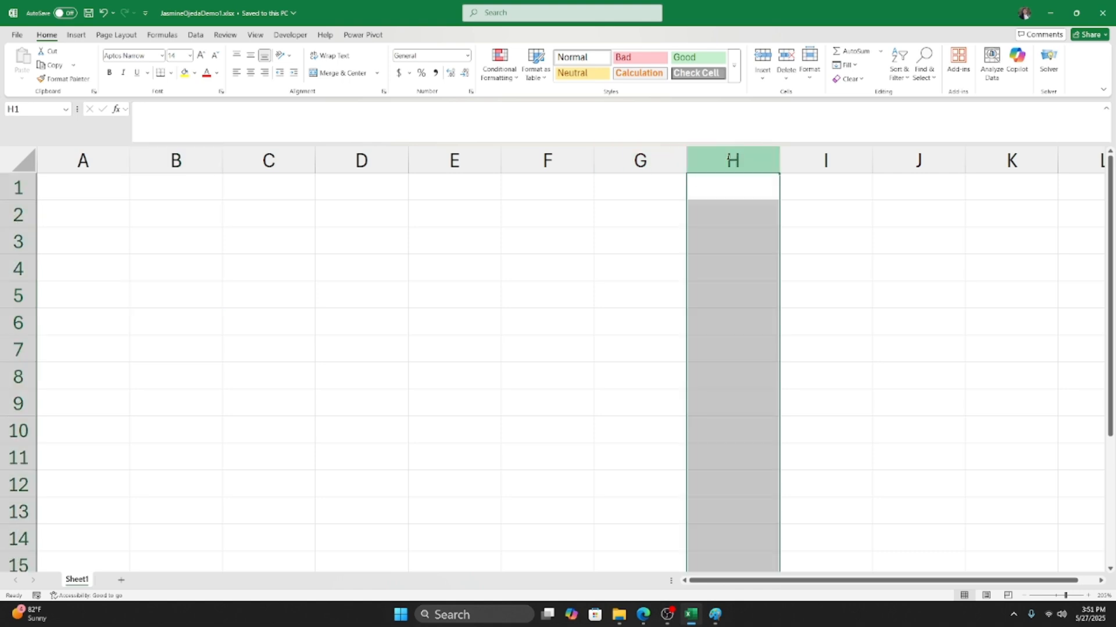
scroll(699, 288, down, 3)
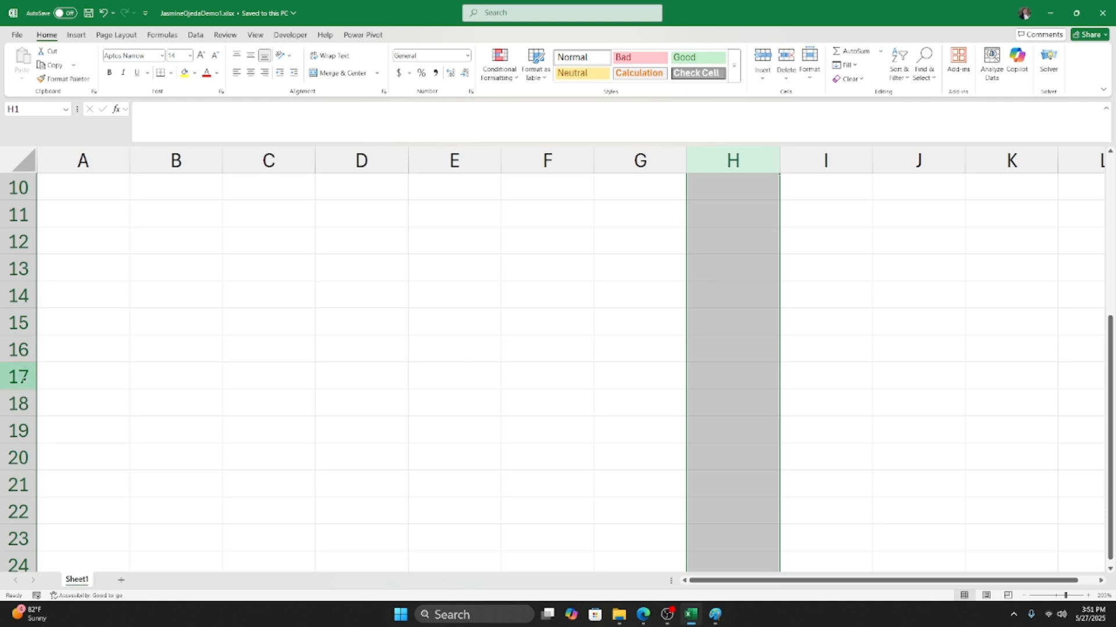
click(755, 382)
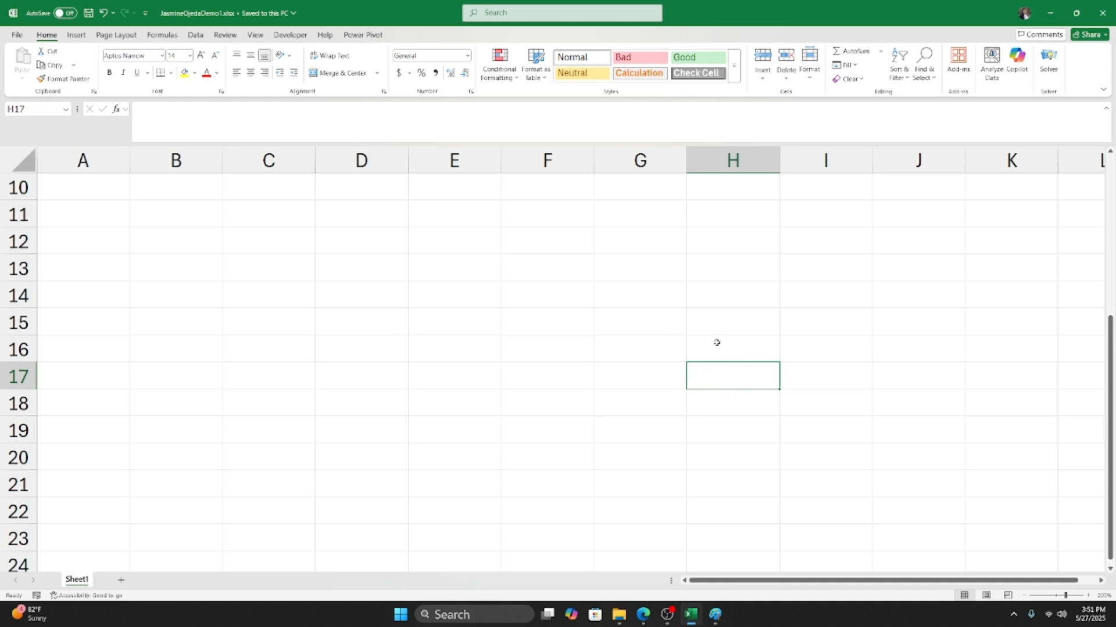
Return to the Paint sketch and extend B5 to the range "B5:B8" with a black colon, blue B and red 8.
click(716, 615)
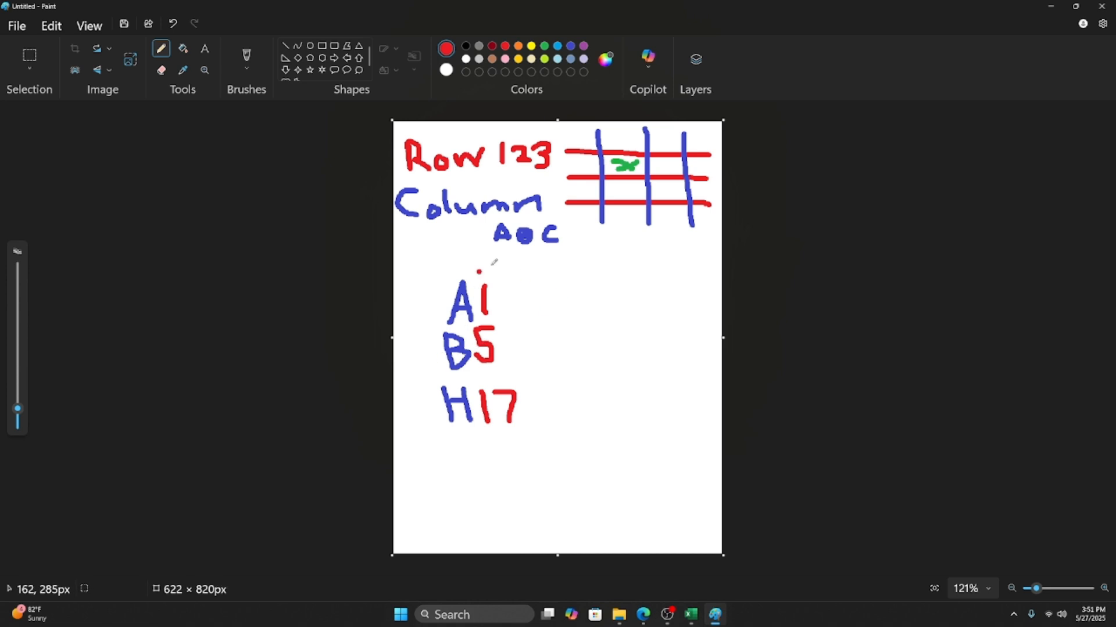
click(464, 239)
click(470, 46)
click(505, 332)
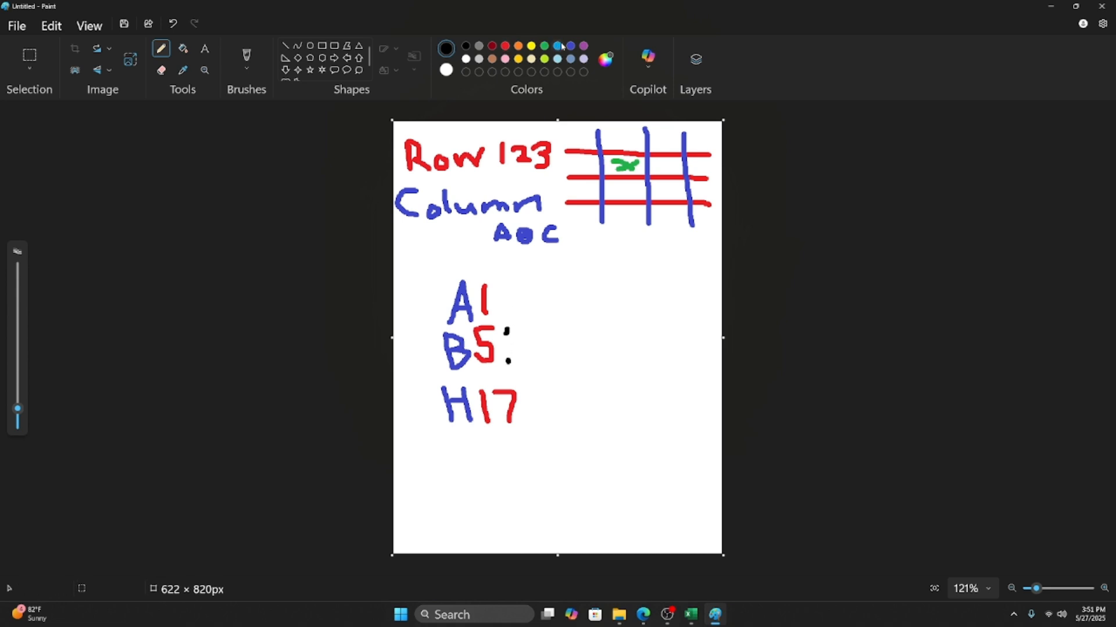
click(570, 46)
mouse_move(522, 328)
mouse_down()
mouse_move(542, 347)
mouse_move(520, 347)
mouse_move(520, 329)
mouse_move(565, 344)
mouse_up()
click(504, 46)
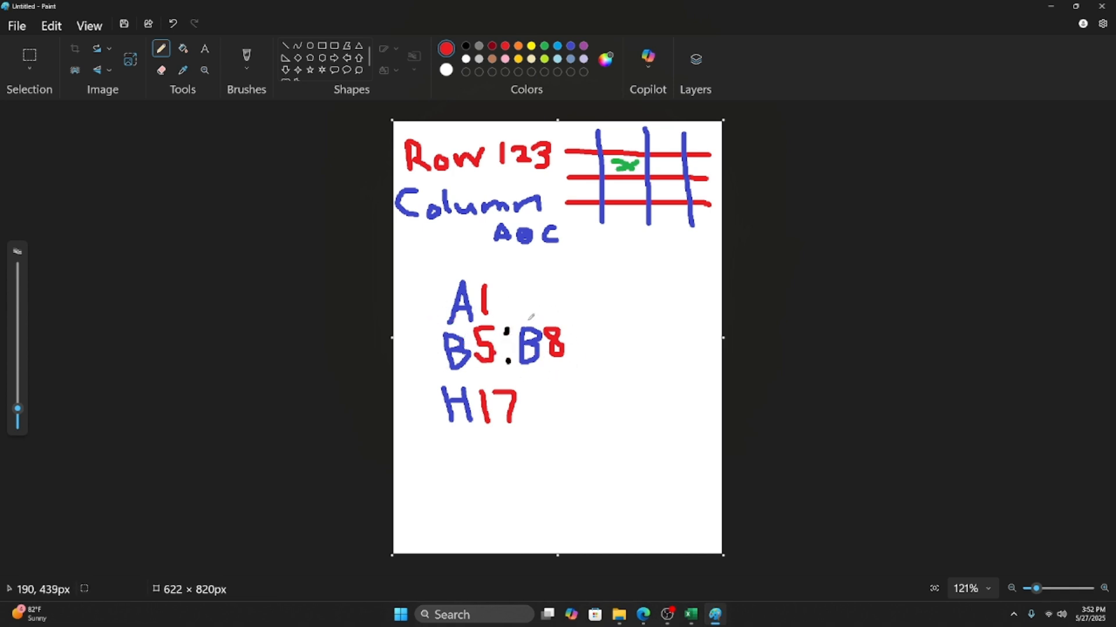
Underline B5 and B8 separately in red and switch back to the Excel worksheet.
drag(563, 351, 569, 357)
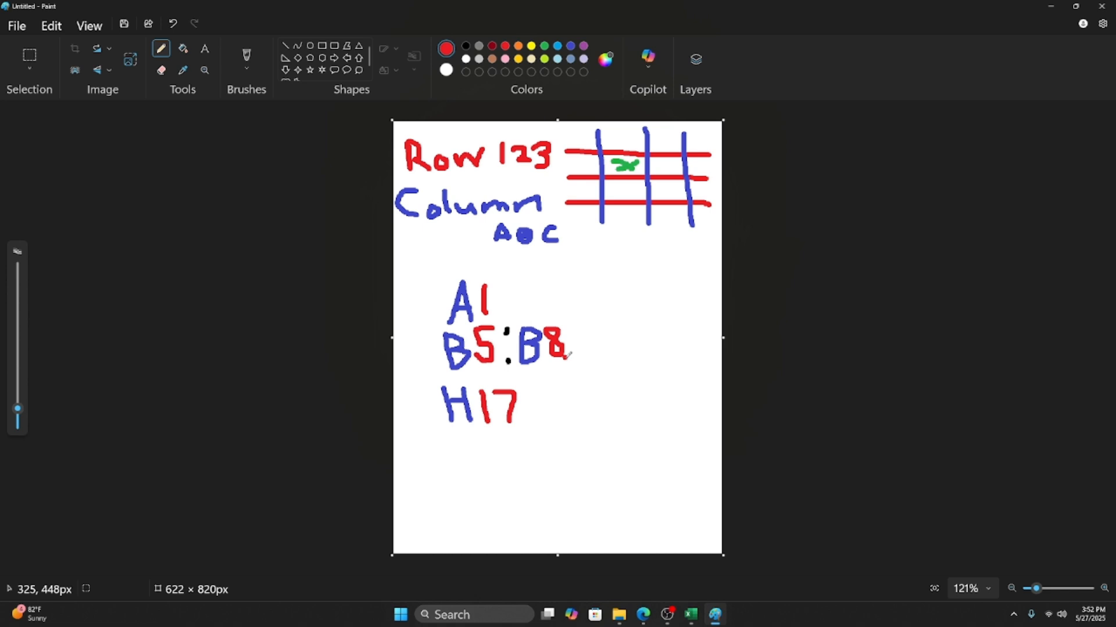
click(575, 349)
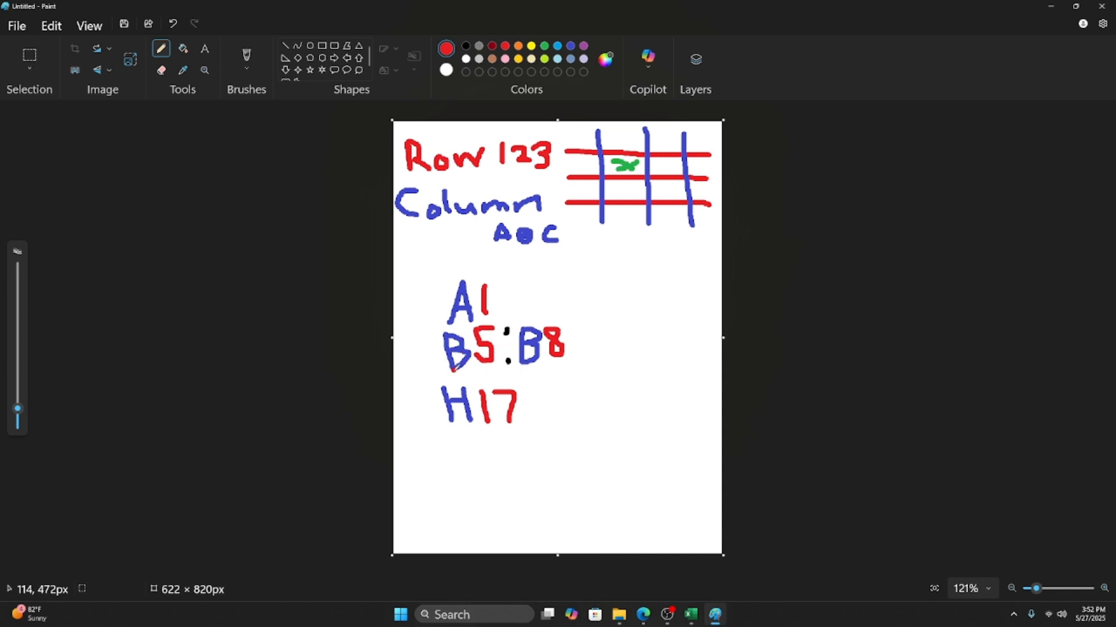
drag(453, 375, 564, 369)
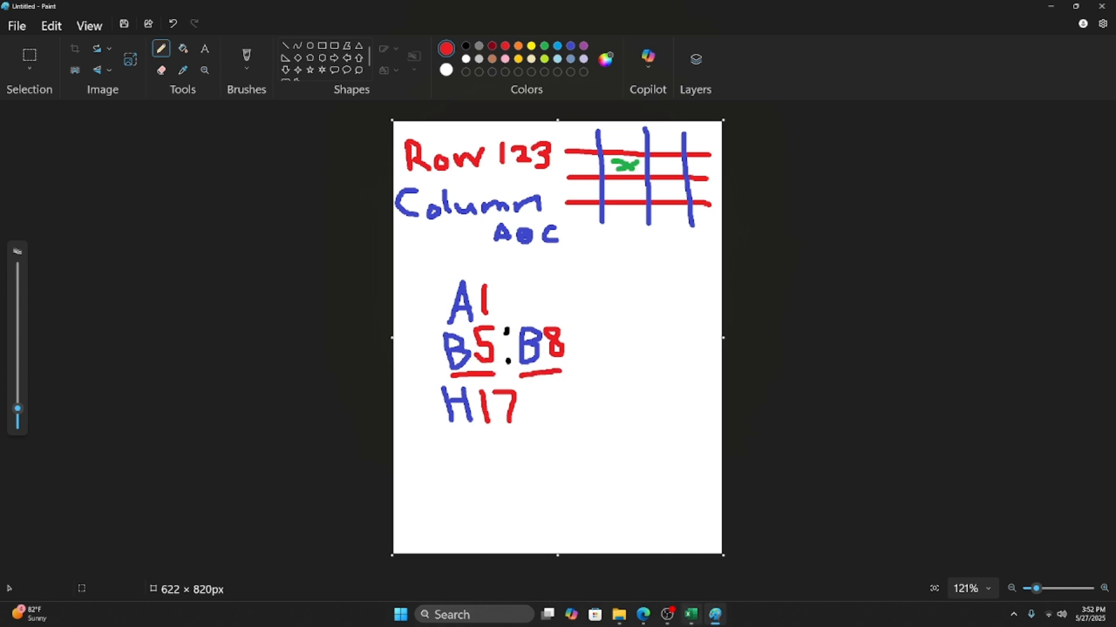
click(692, 616)
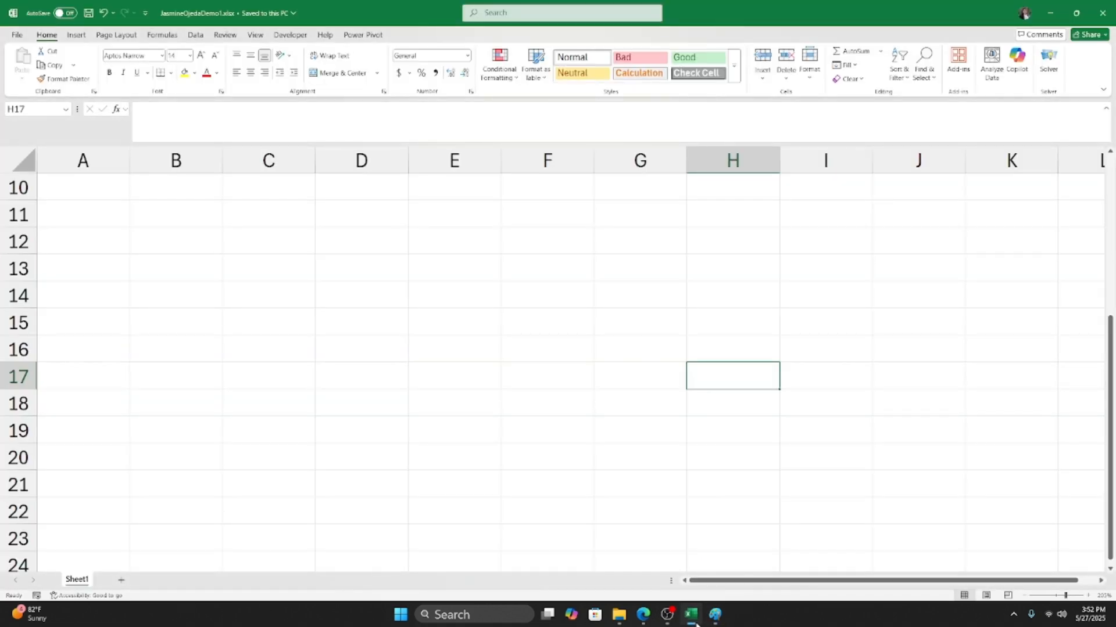
Highlight column B and row 5 in turn, and select their intersecting cell B5.
scroll(214, 267, up, 2)
scroll(215, 267, down, 2)
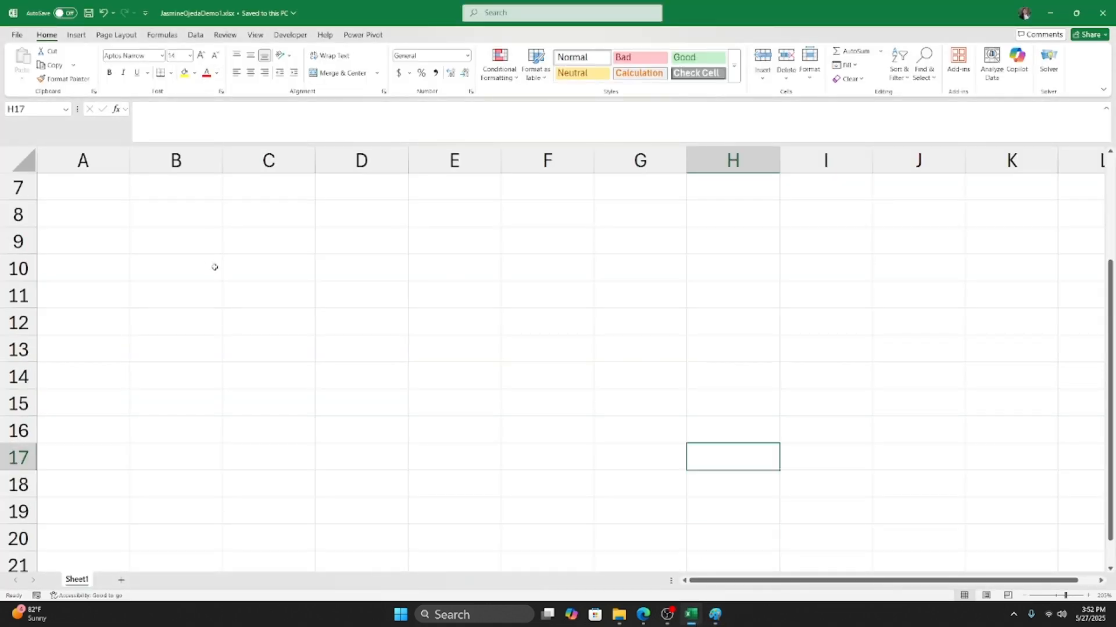
scroll(214, 267, up, 3)
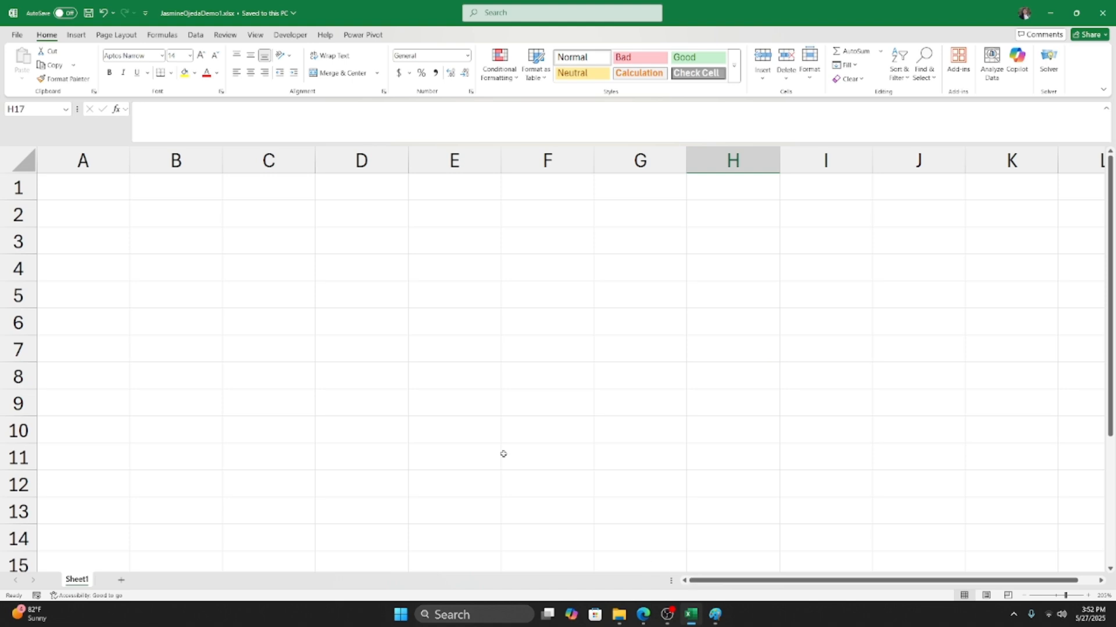
click(183, 164)
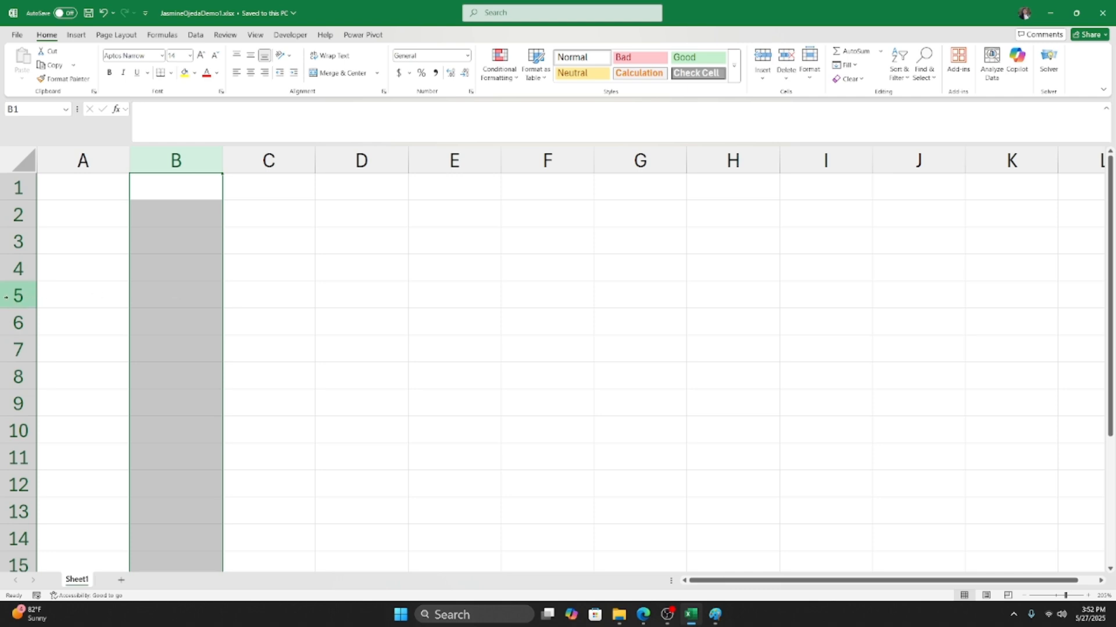
click(18, 295)
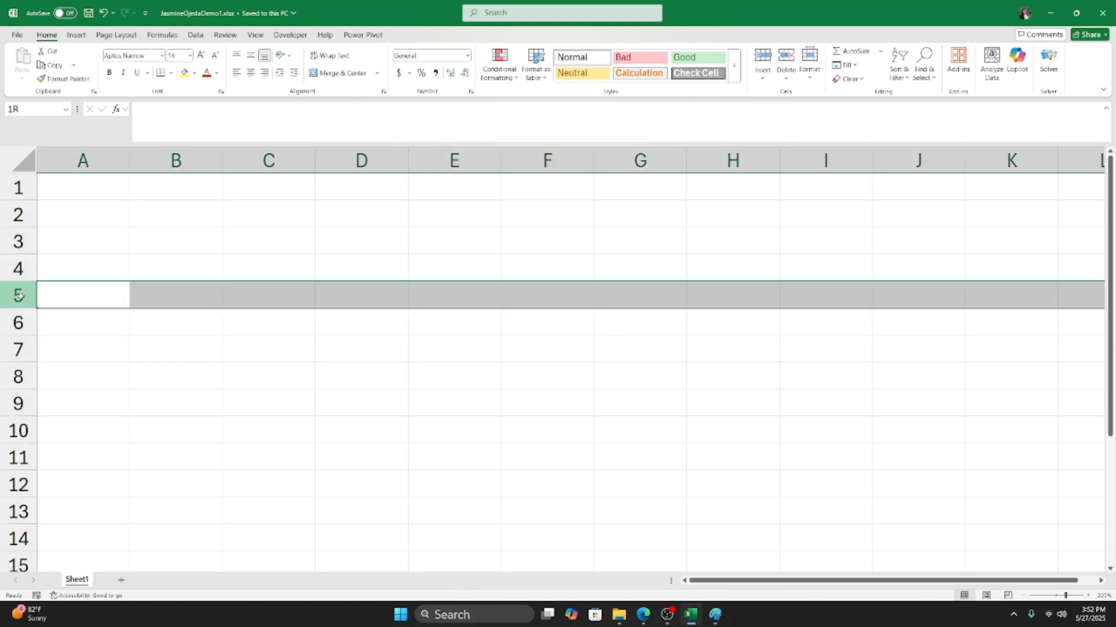
click(168, 295)
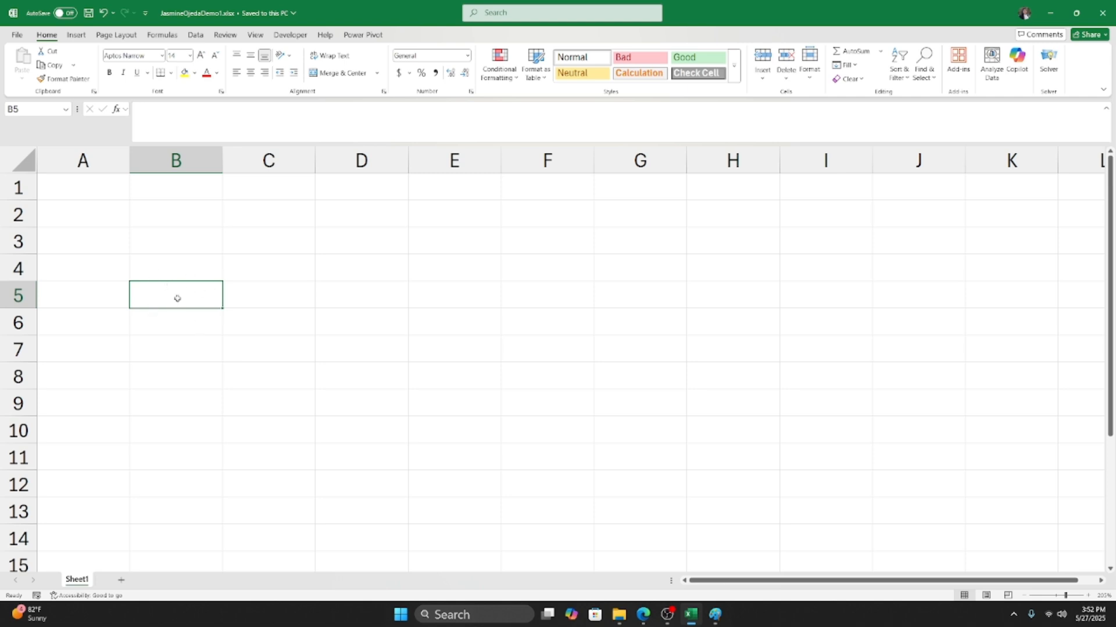
Check the B5:B8 range in the Paint sketch, and in Excel select the cells from B5 to B8 one at a time.
mouse_move(715, 614)
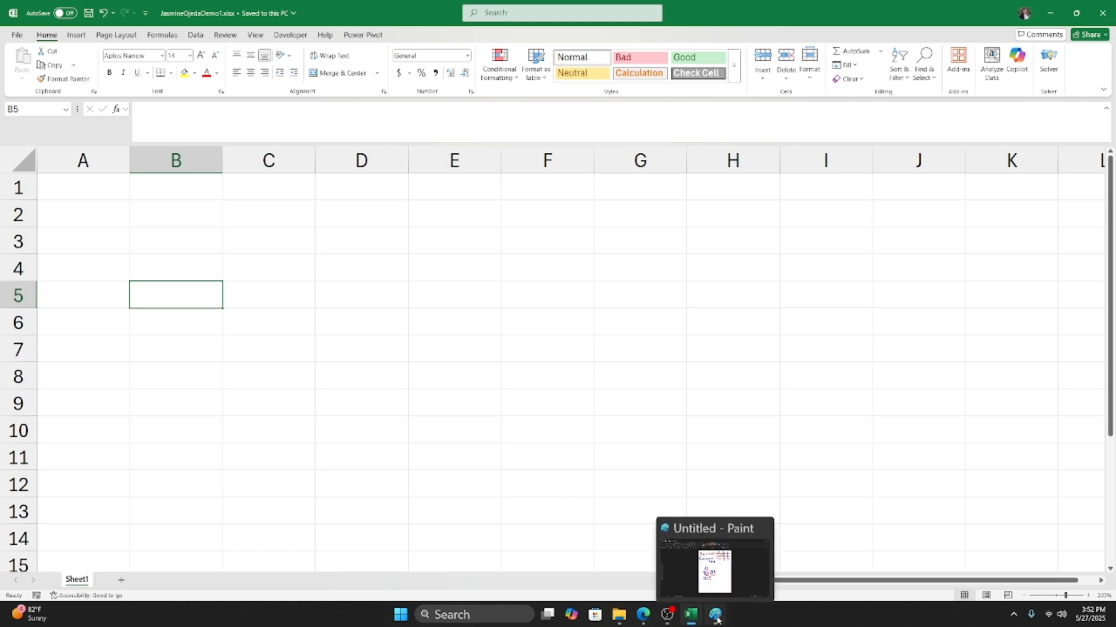
click(676, 565)
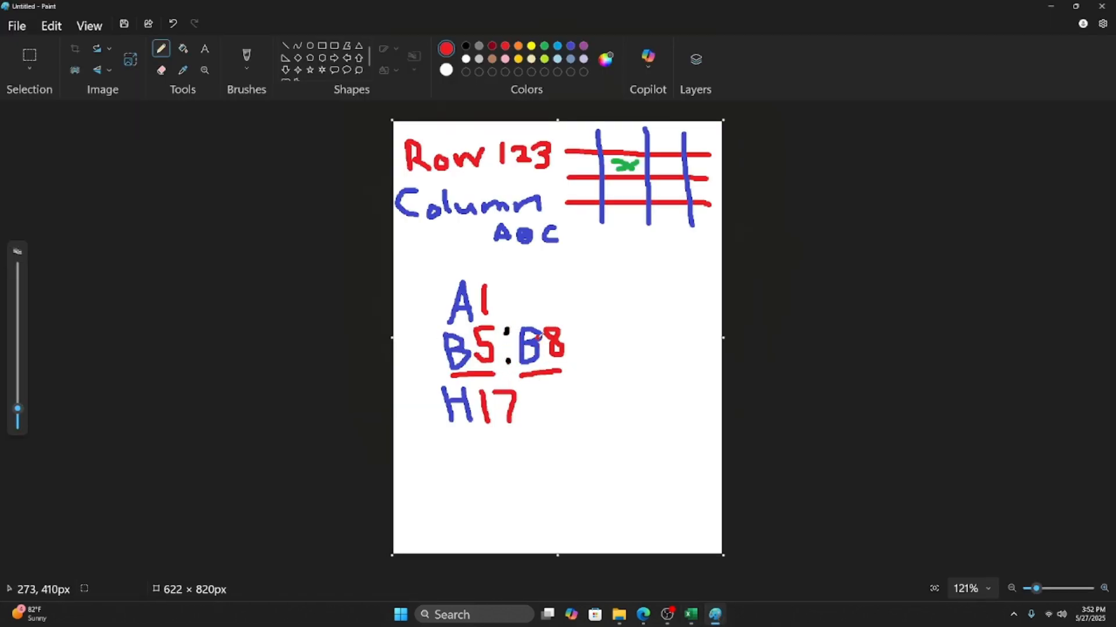
click(689, 616)
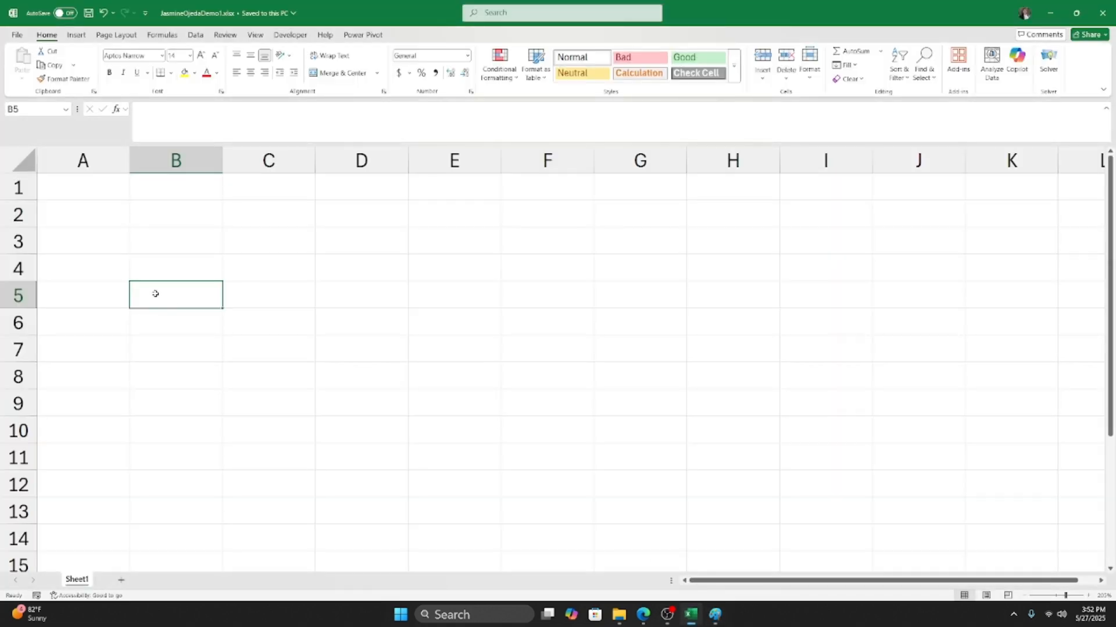
click(159, 321)
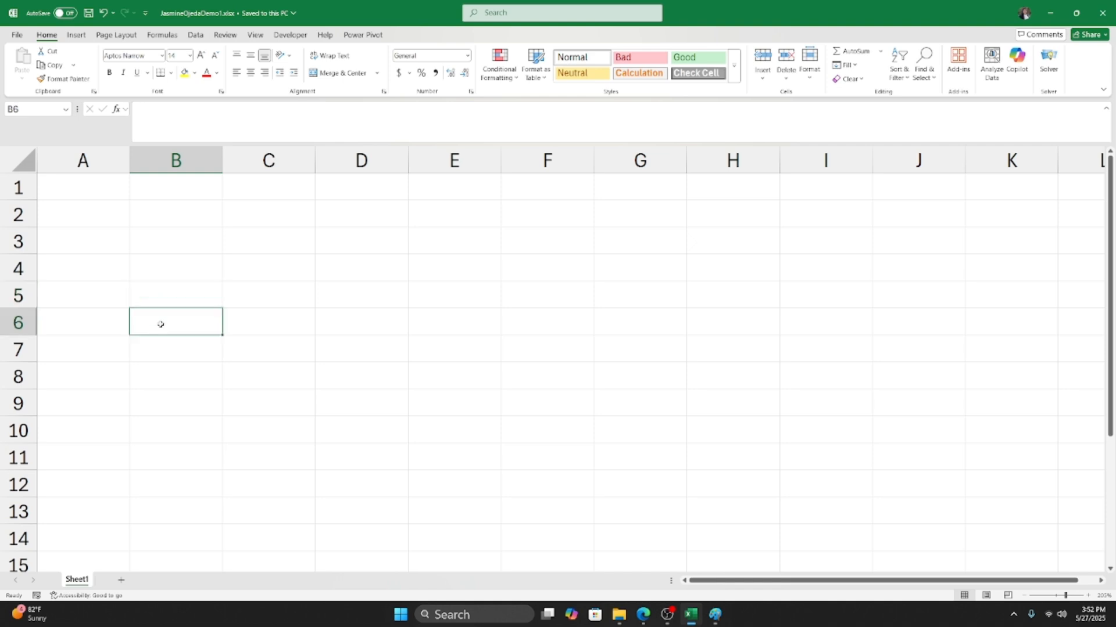
click(148, 284)
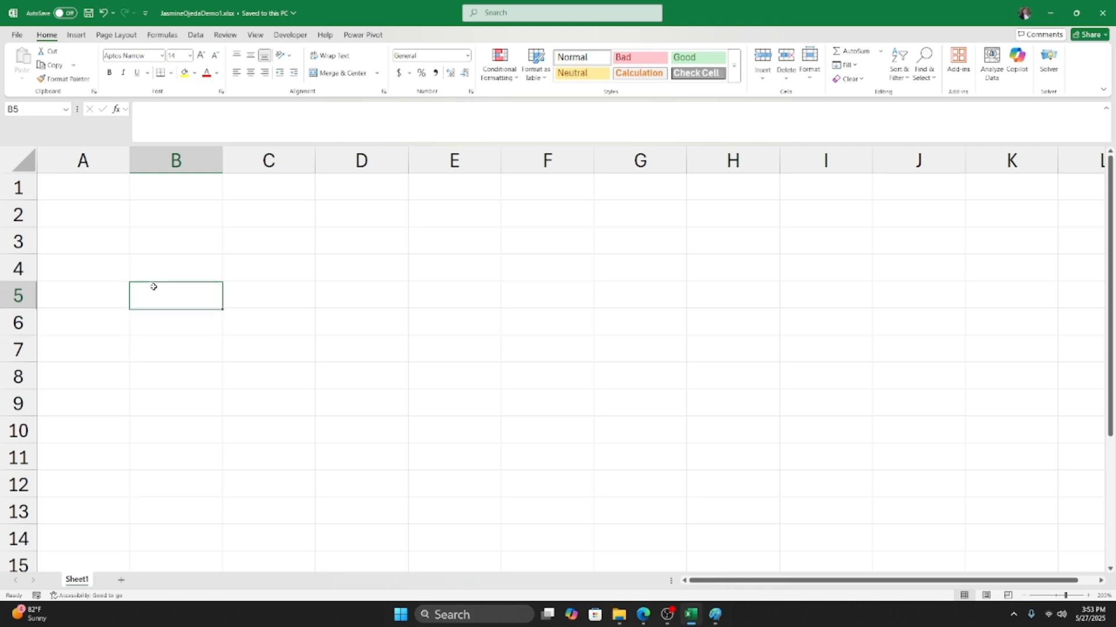
click(163, 330)
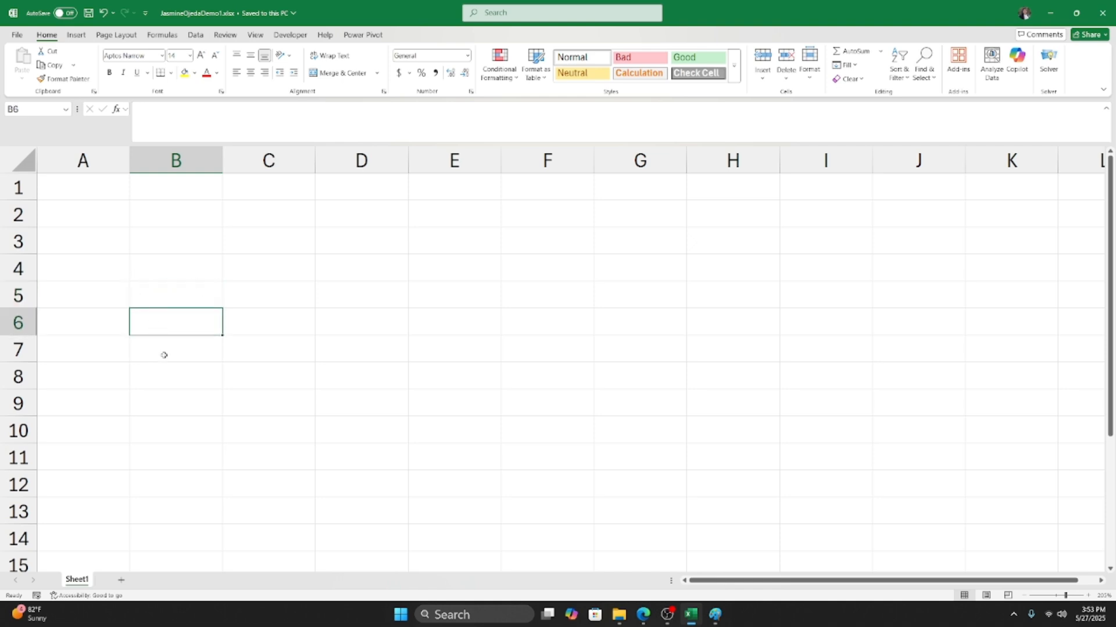
click(164, 358)
click(167, 378)
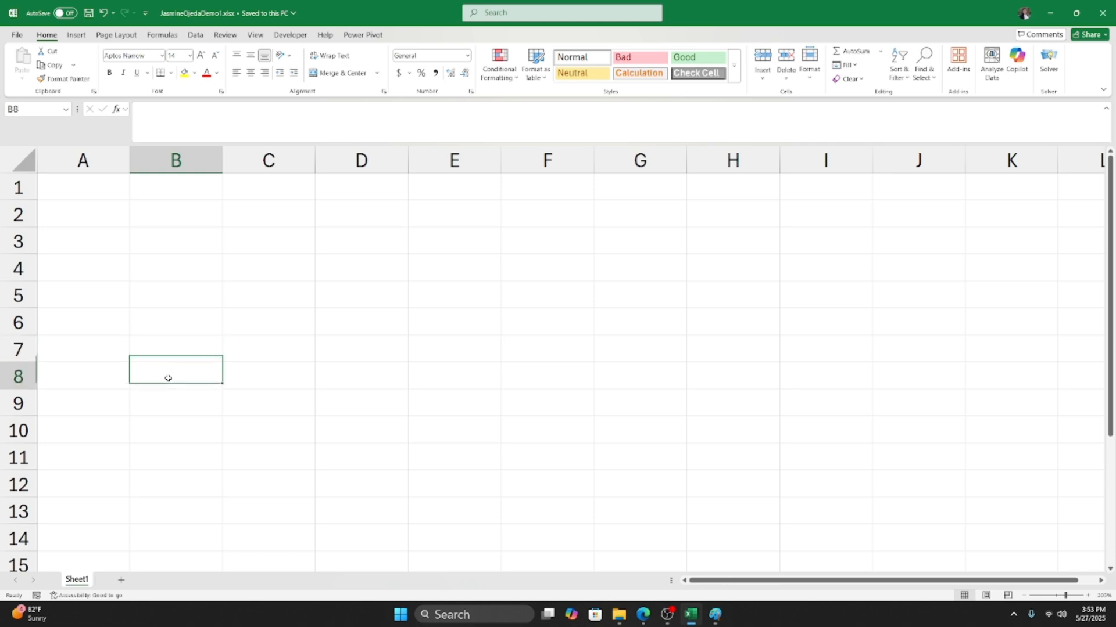
Select the range B5:B8 as one block, and from B5 select the larger block B5:F9.
click(158, 289)
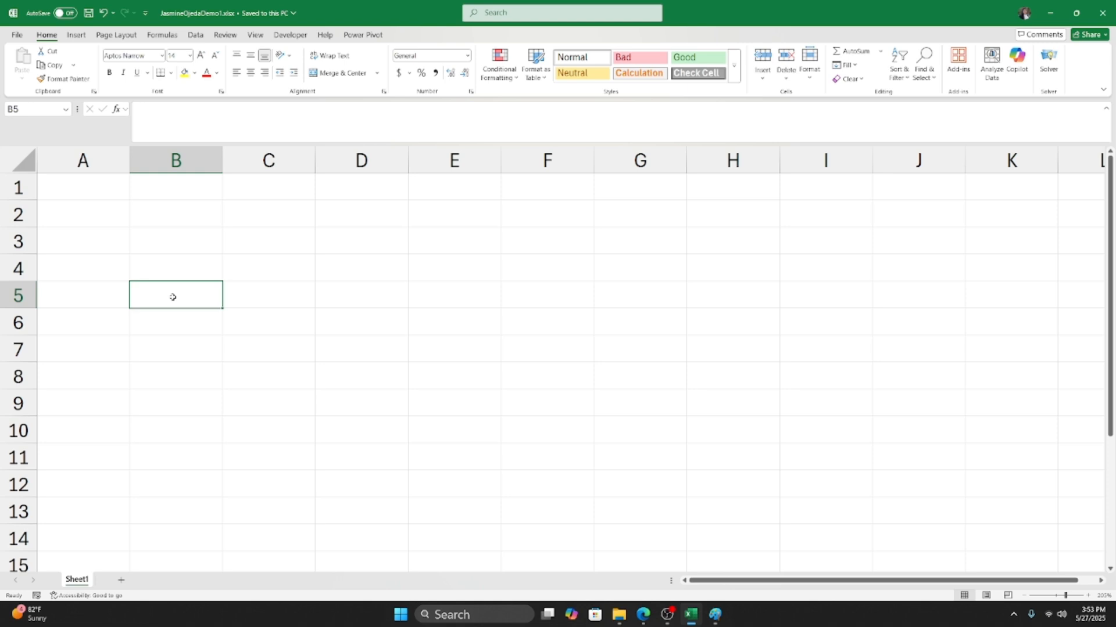
drag(171, 302, 178, 377)
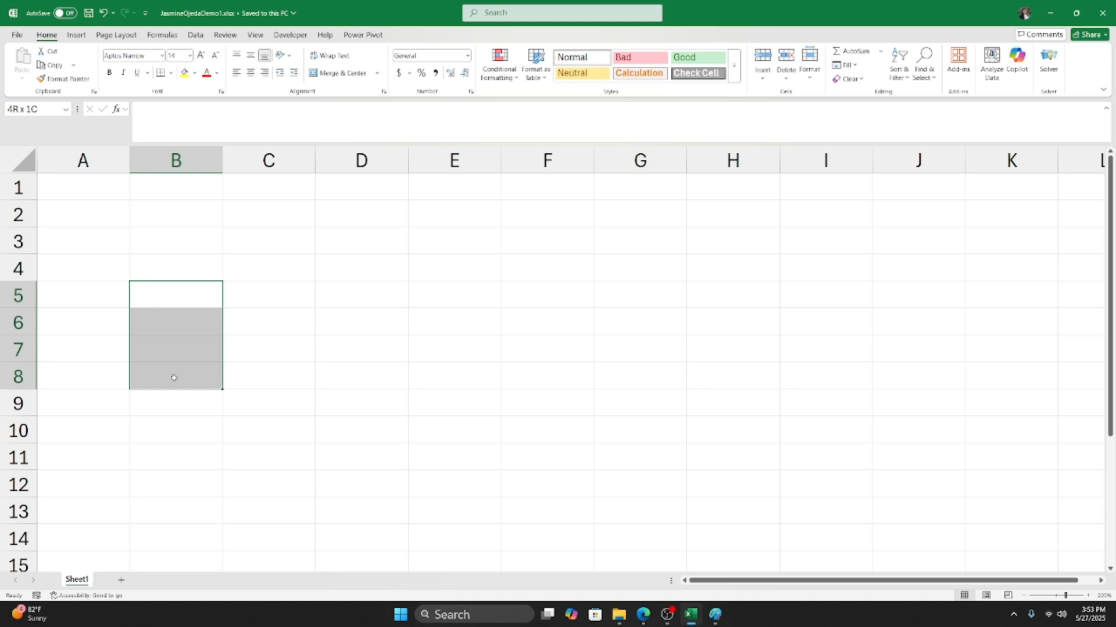
drag(174, 378, 174, 378)
click(167, 301)
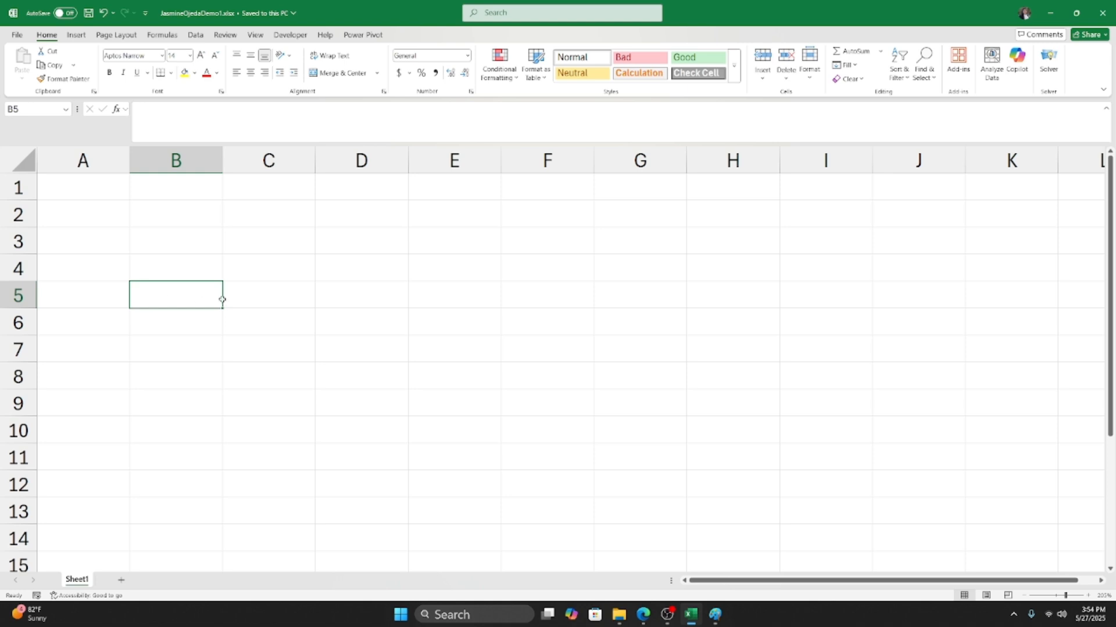
drag(222, 300, 550, 393)
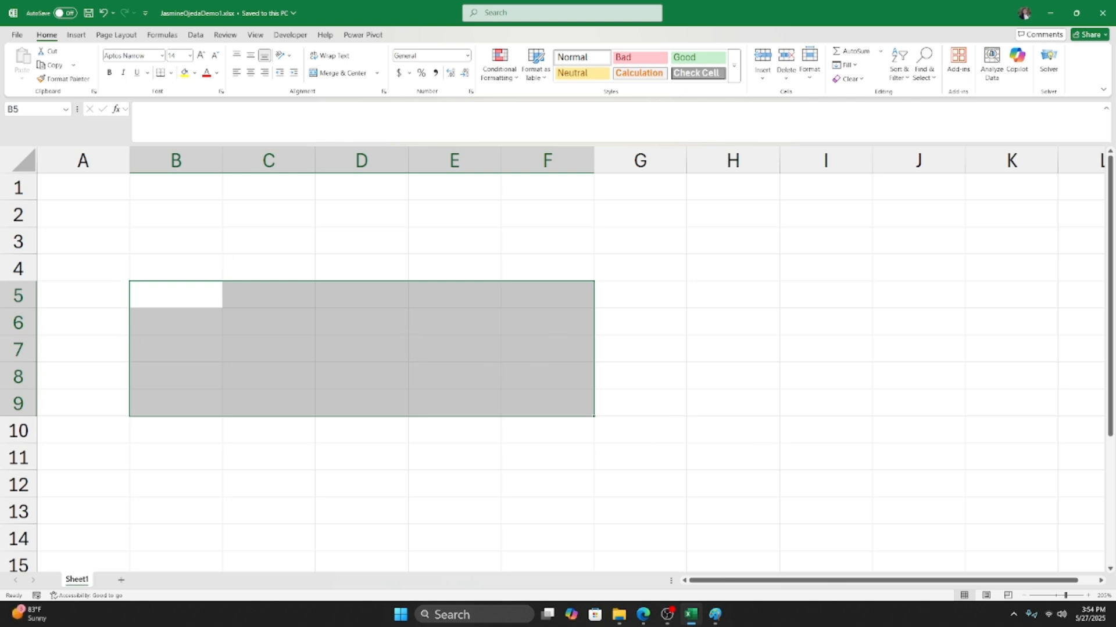
Switch to the Paint sketch and write the range "C3:D9" in black beside the A1 reference.
click(715, 614)
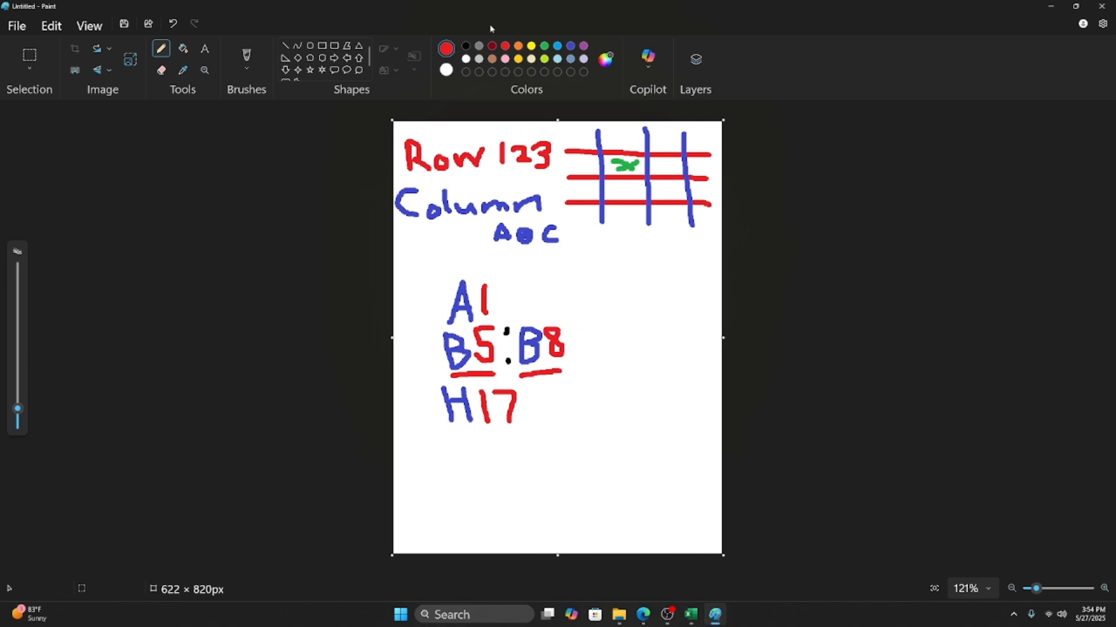
click(465, 46)
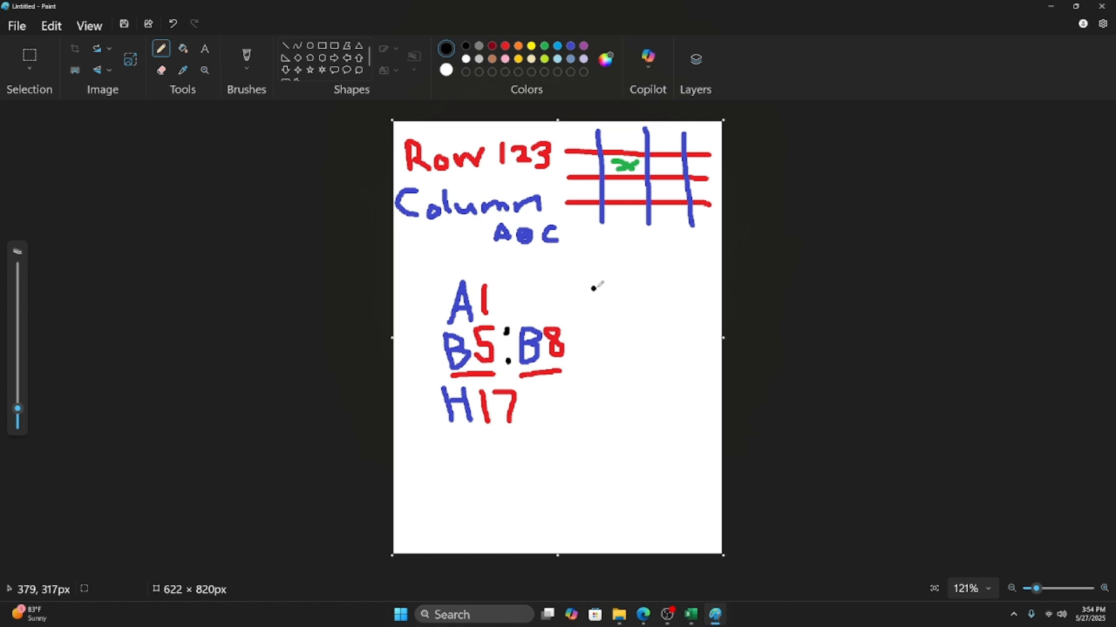
mouse_move(602, 280)
mouse_down()
mouse_move(587, 300)
mouse_move(604, 303)
mouse_move(625, 283)
mouse_move(614, 304)
mouse_up()
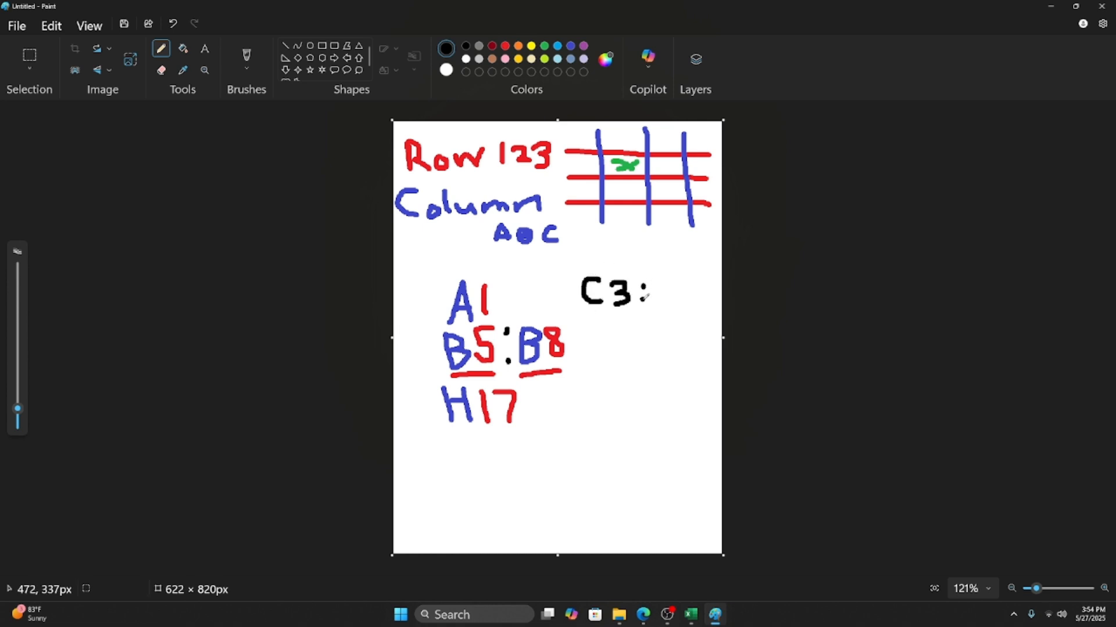
mouse_move(655, 279)
mouse_down()
mouse_move(653, 311)
mouse_move(656, 278)
mouse_move(693, 293)
mouse_up()
click(678, 309)
Underline C3:D9 with a squiggle and box the A1 reference in black, and switch back to the Excel worksheet.
click(600, 321)
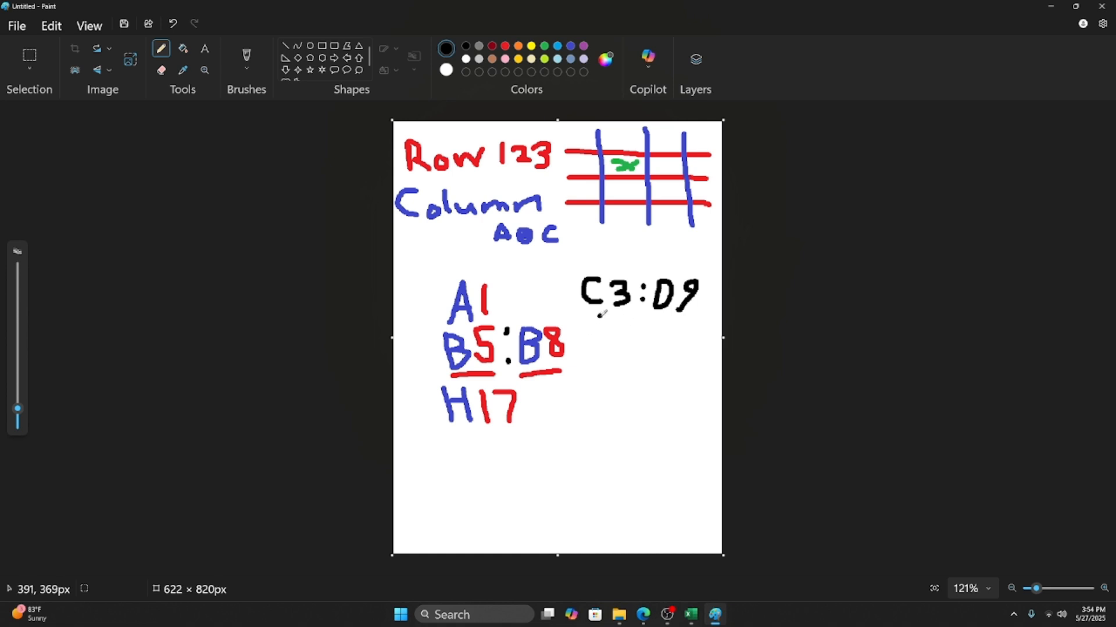
mouse_move(599, 316)
mouse_down()
mouse_move(644, 321)
mouse_move(644, 337)
mouse_up()
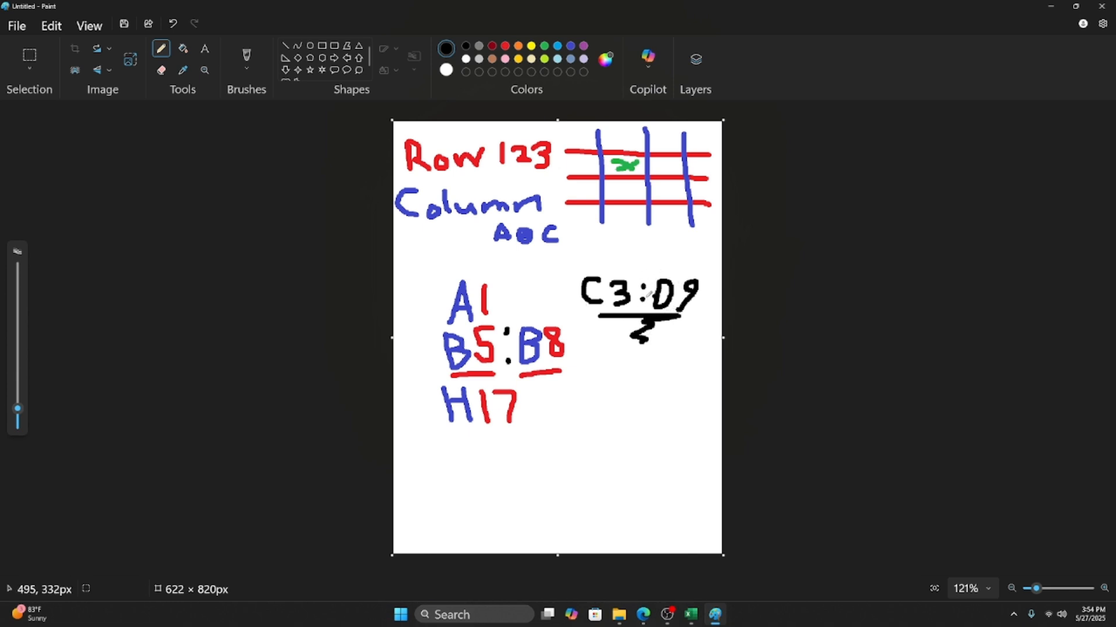
mouse_move(442, 279)
mouse_down()
mouse_move(439, 323)
mouse_move(524, 324)
mouse_move(522, 269)
mouse_move(436, 270)
mouse_up()
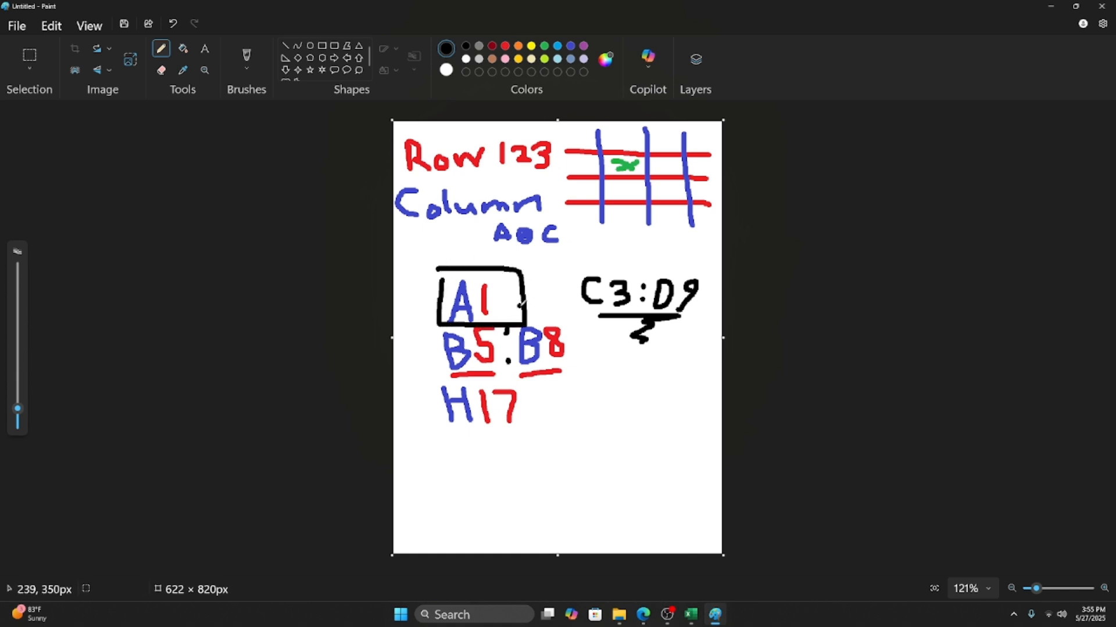
click(691, 615)
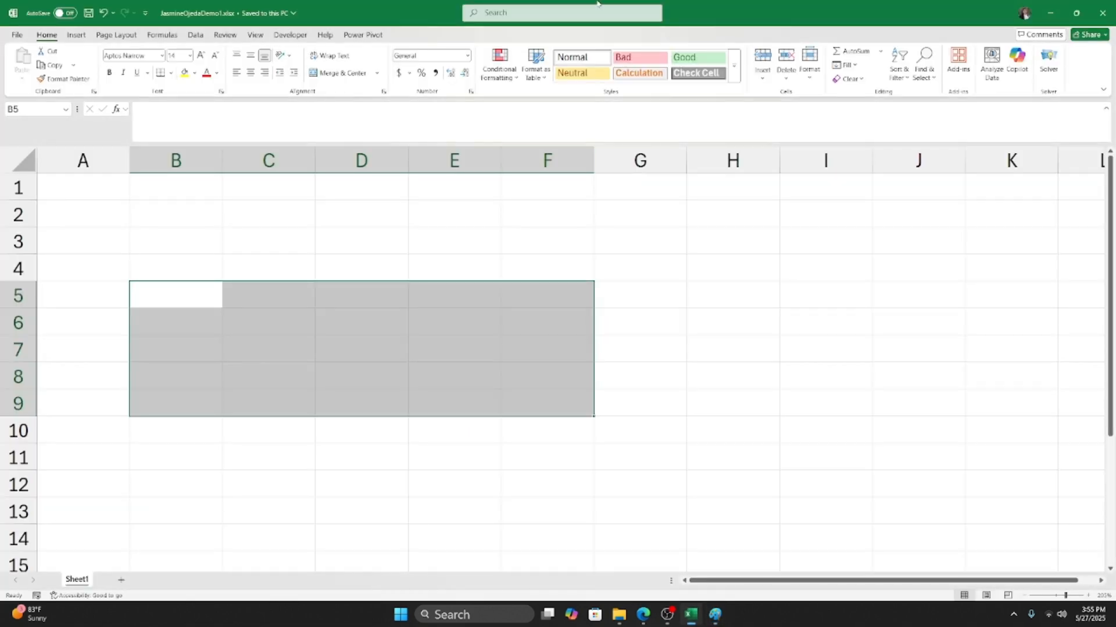
Select individual cells around the worksheet's first corner, including B3, B2, A1 and B1.
click(162, 233)
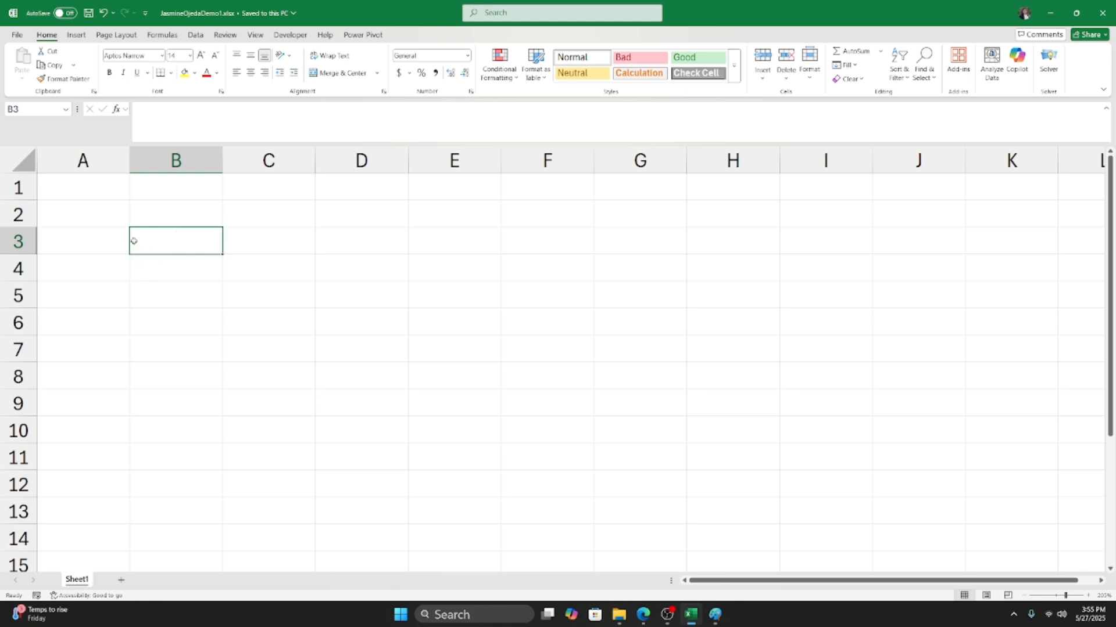
click(185, 213)
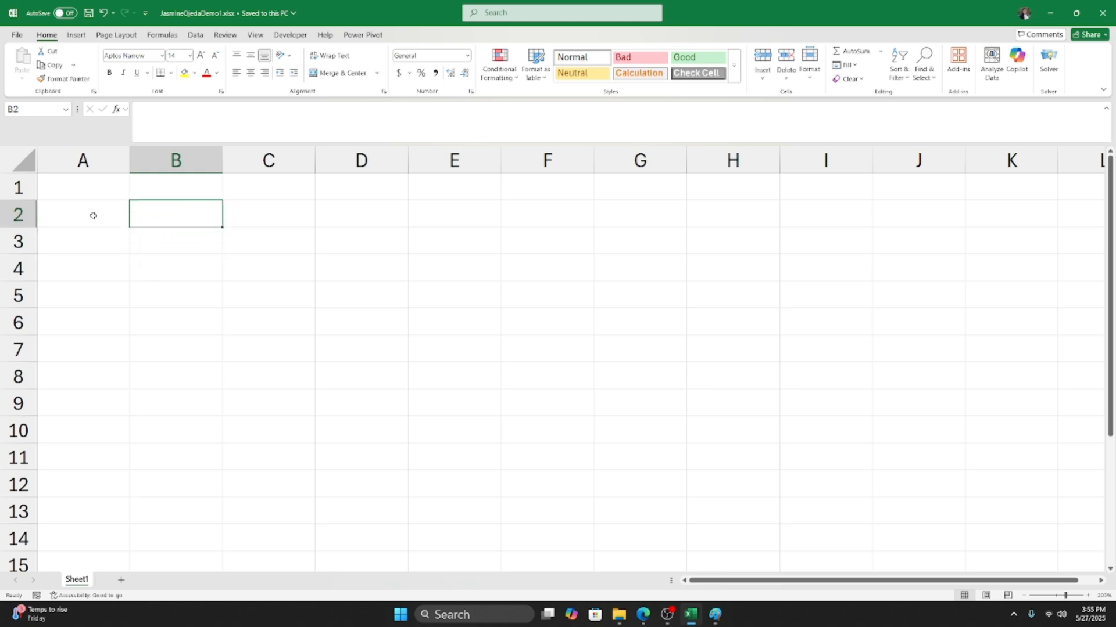
click(87, 187)
click(145, 209)
click(78, 198)
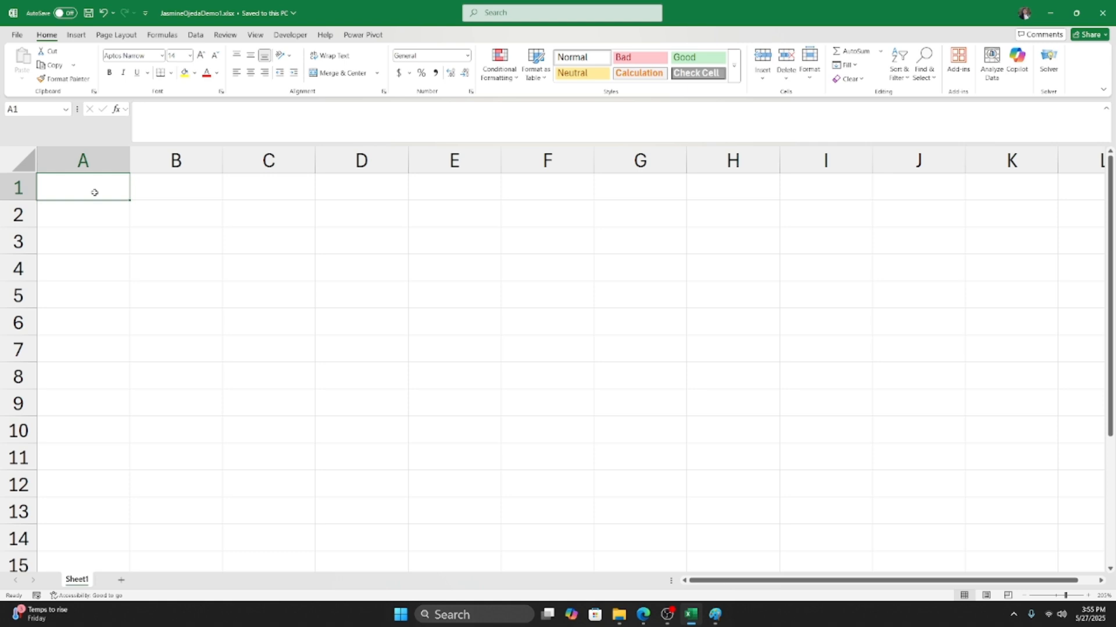
click(147, 178)
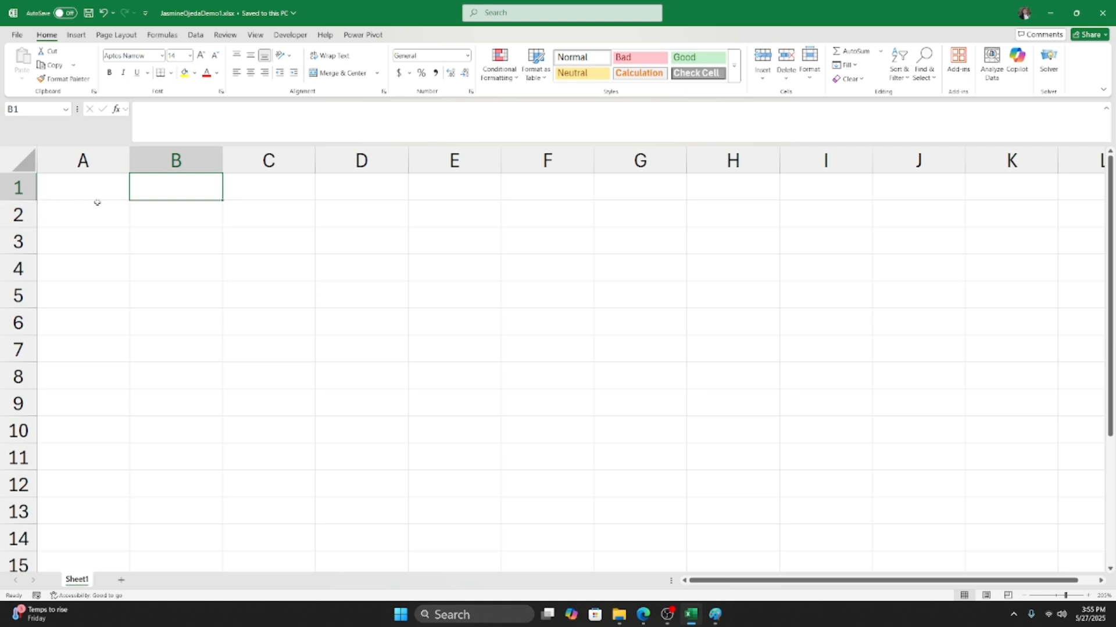
Enter the title "Number of Pets in the Hotel" in cell A1.
click(75, 191)
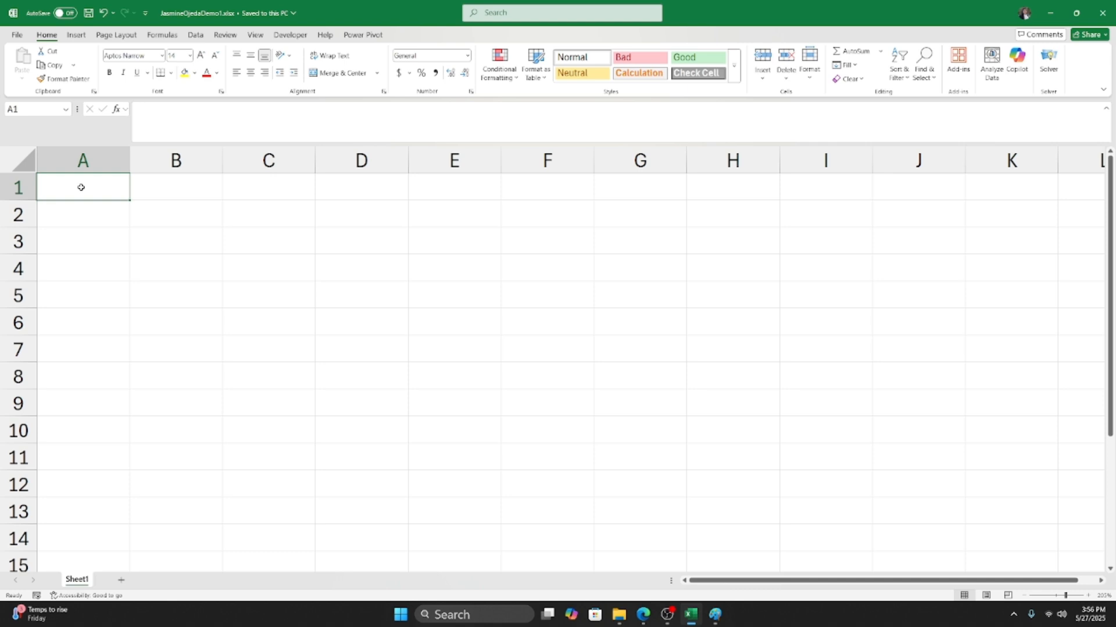
text(Number of)
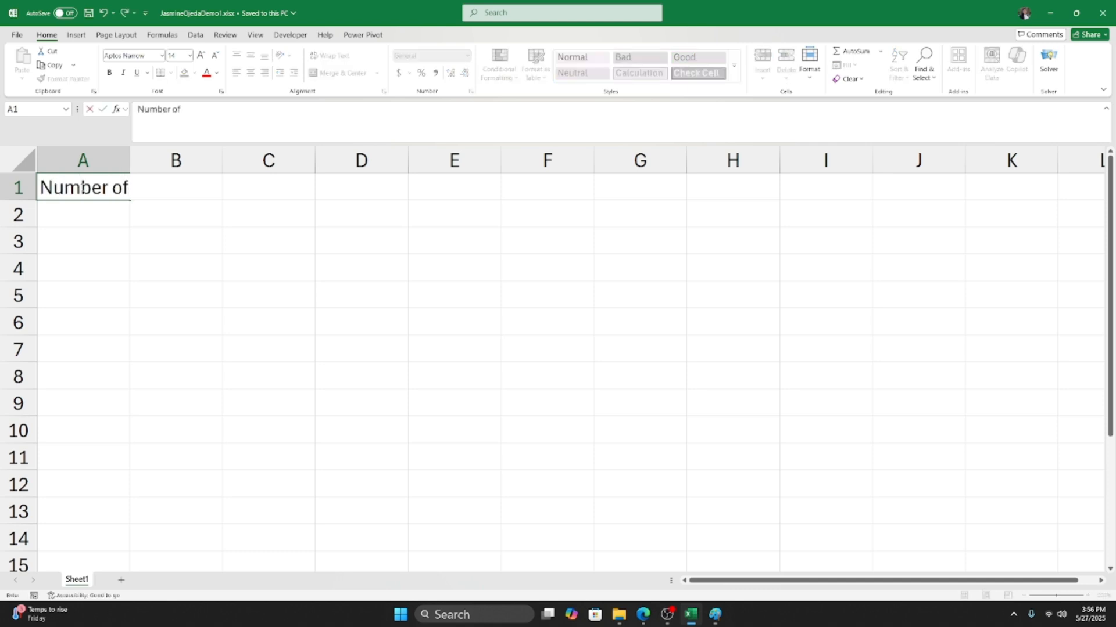
text( Pets in the)
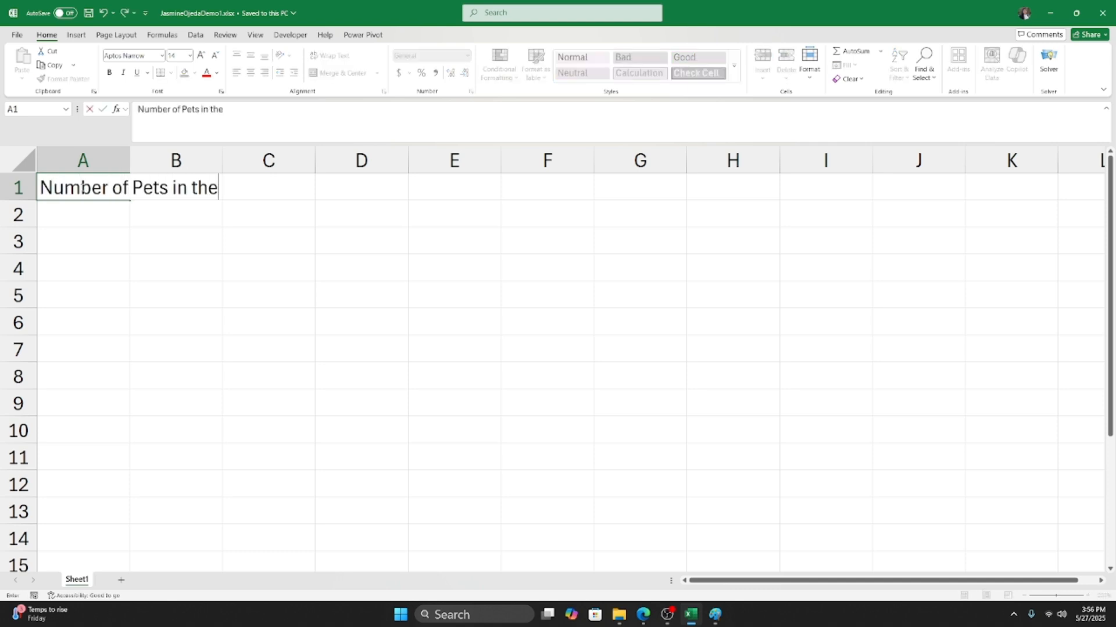
text( Hotel)
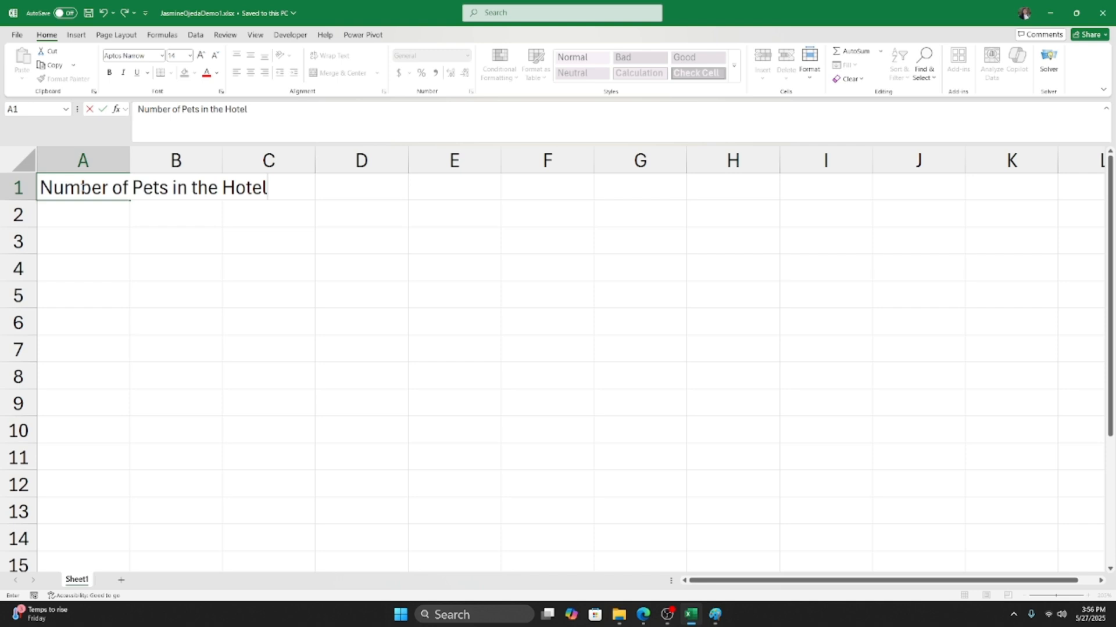
key(Return)
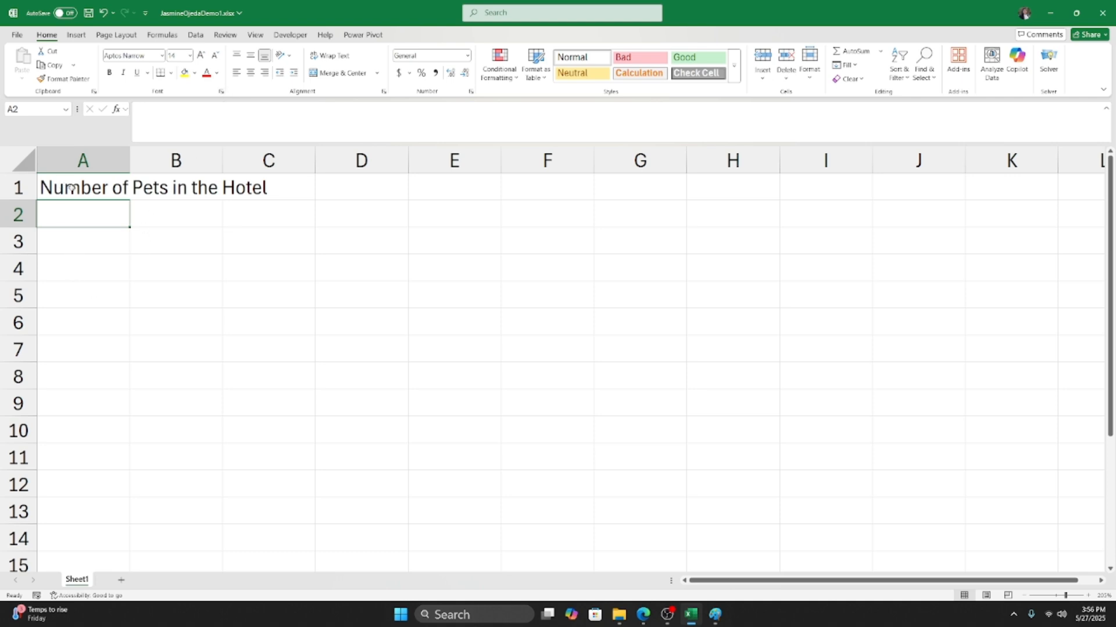
Examine the full contents of title cell A1, placing the cursor within and at the end of its text.
click(71, 187)
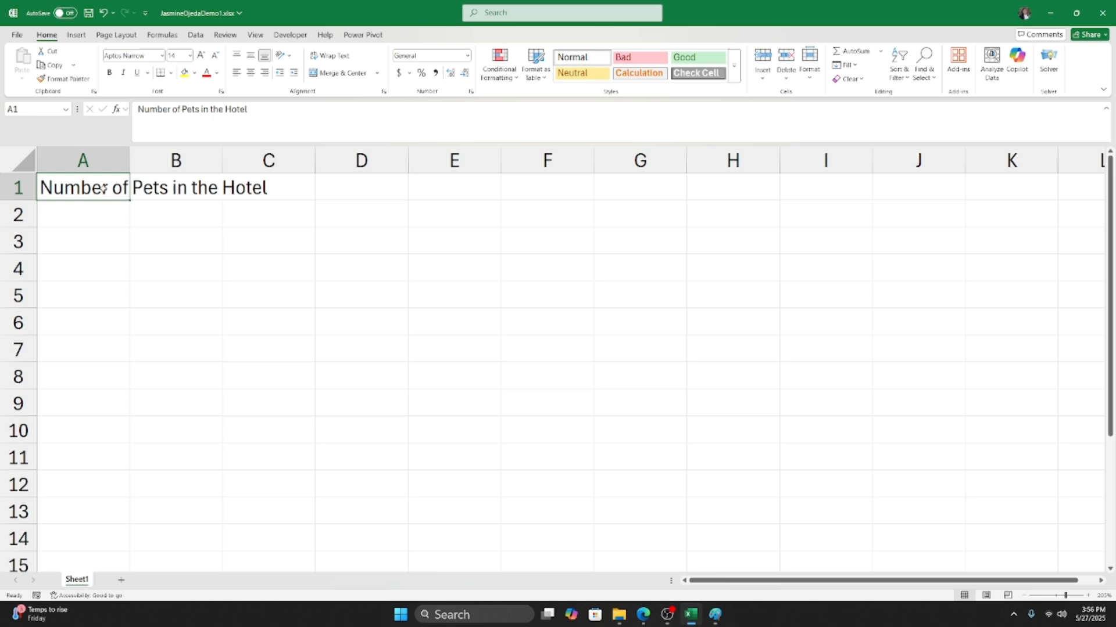
click(226, 126)
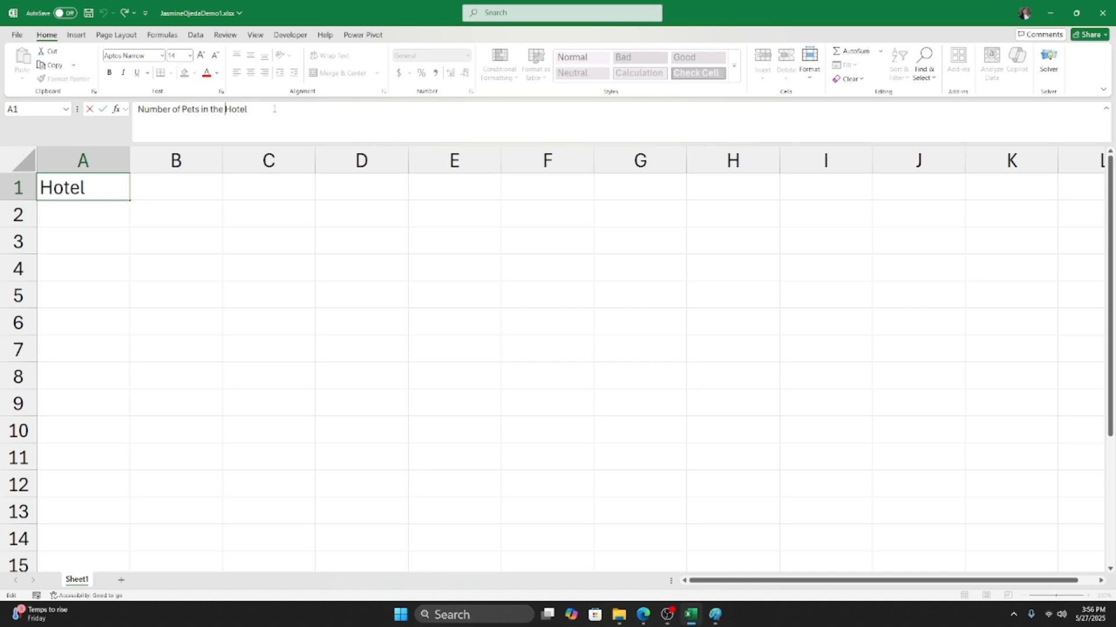
click(265, 112)
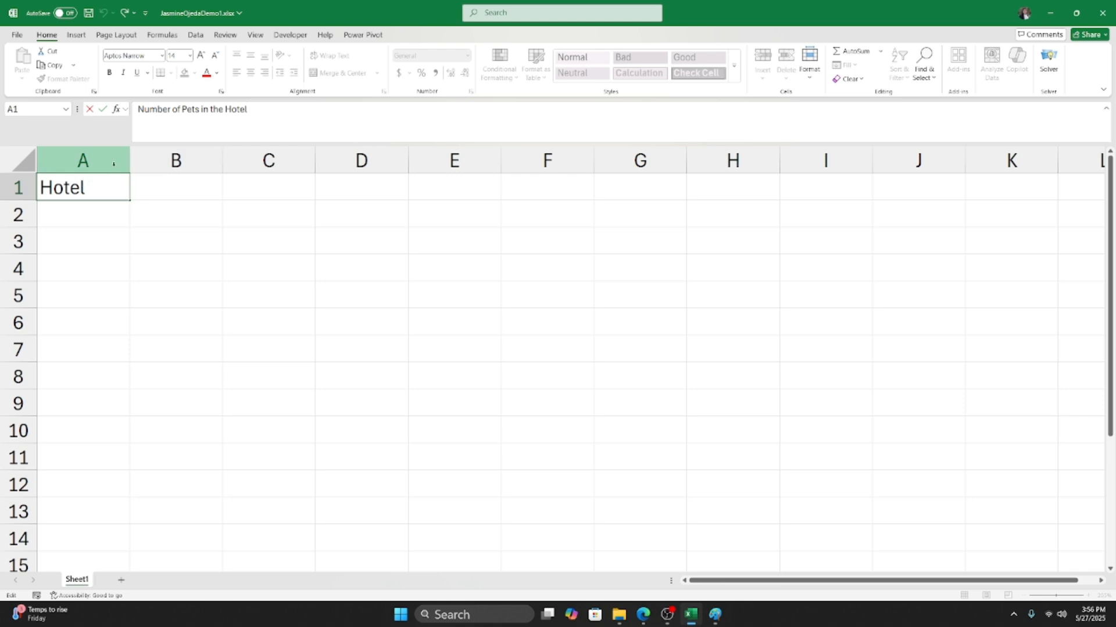
Enter the text "hello" in cell B1, next to the title.
click(165, 188)
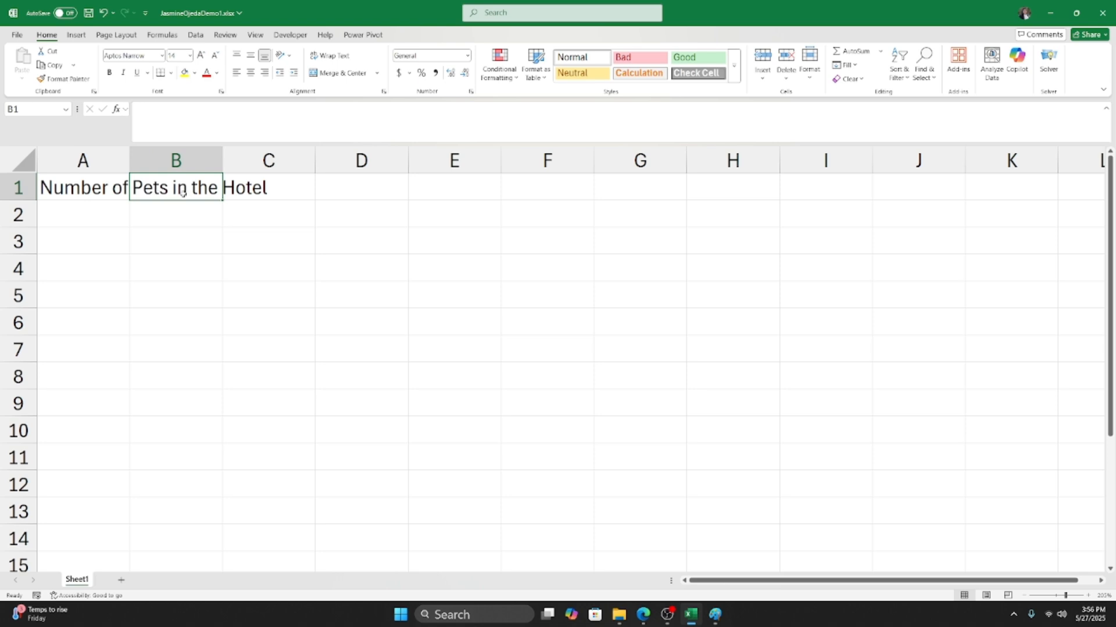
click(184, 124)
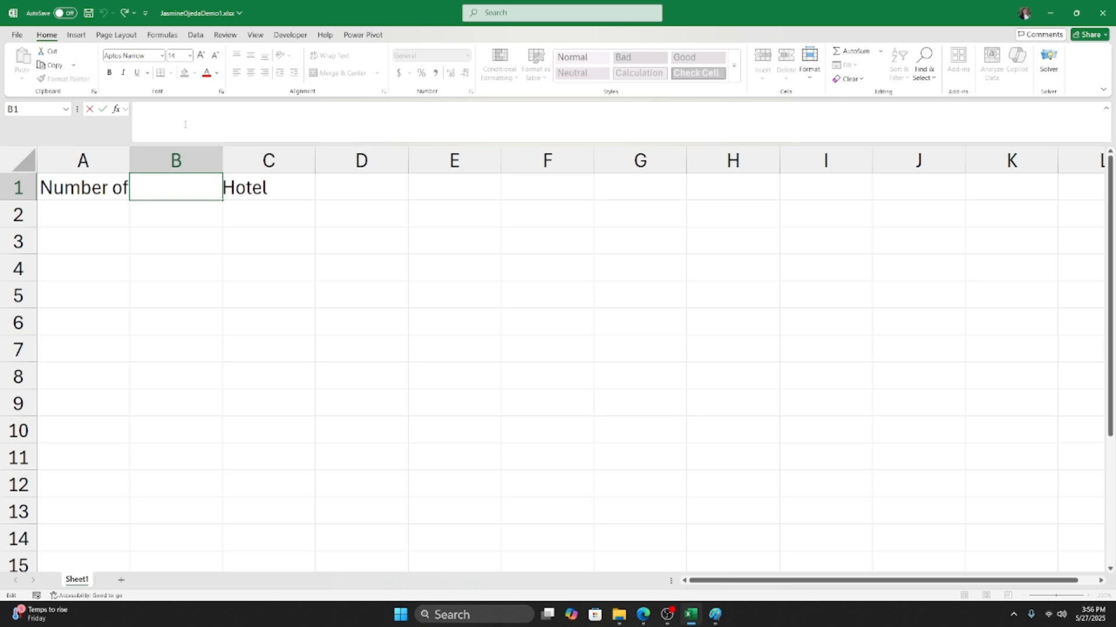
text(hello)
key(Return)
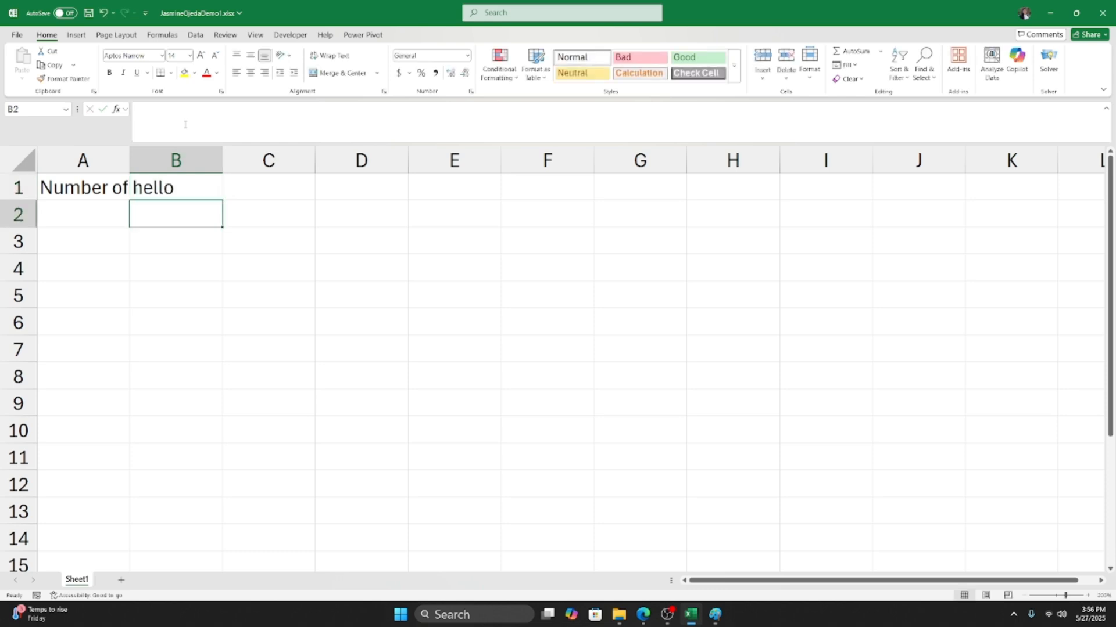
Clear the text from cell B1 and reselect the title cell A1.
click(174, 187)
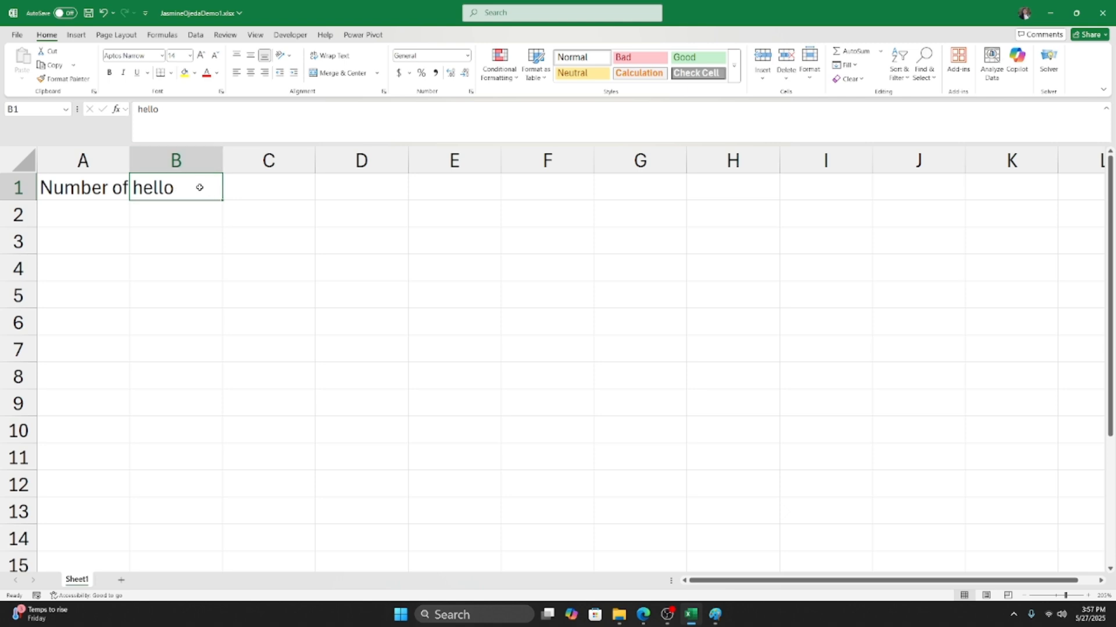
key(BackSpace)
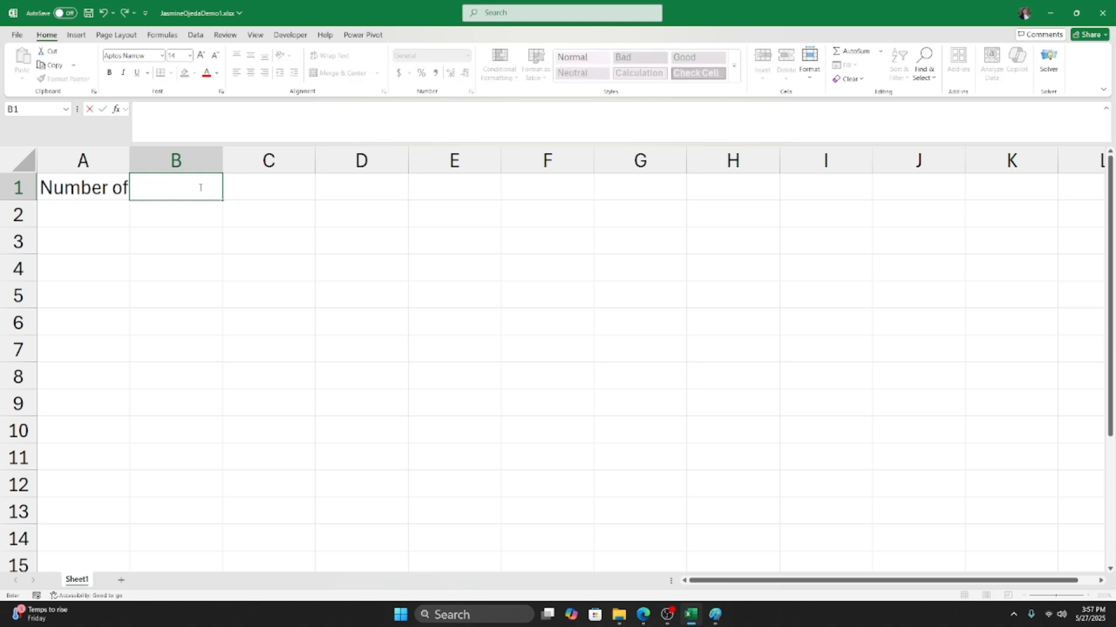
key(Return)
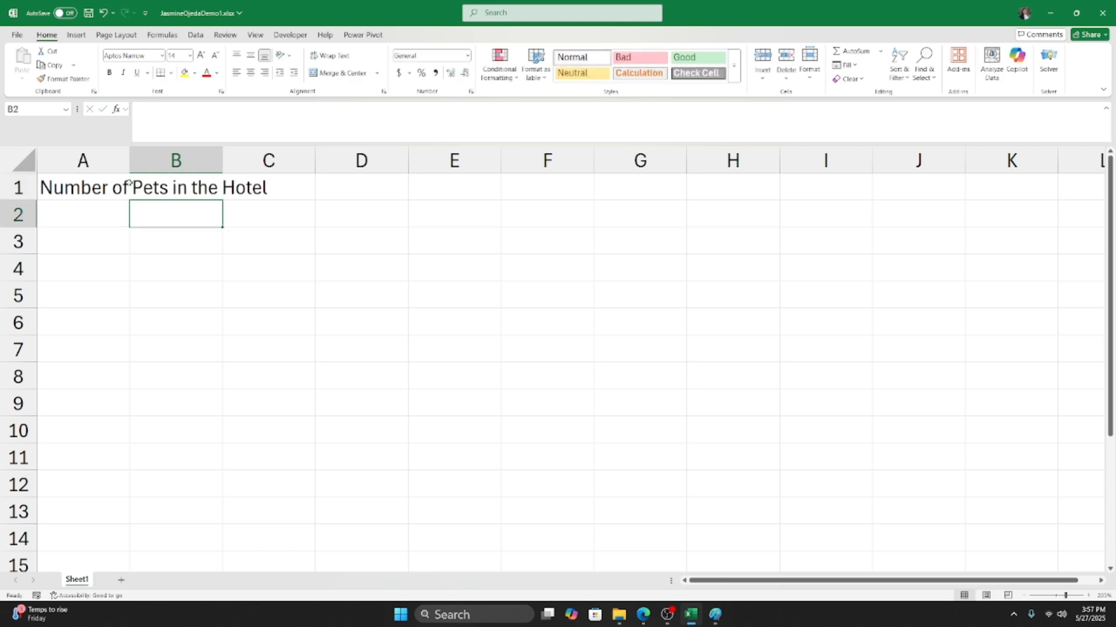
click(98, 187)
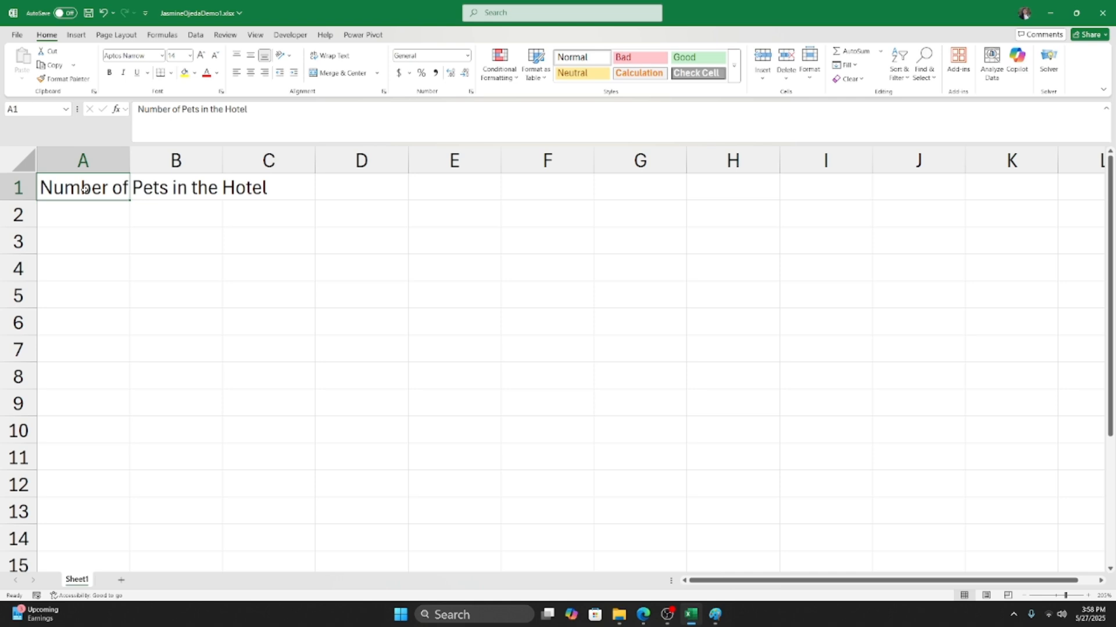
Enter the column headings "Dogs", "Cats" and "Bunnies" in cells B2, C2 and D2.
click(161, 220)
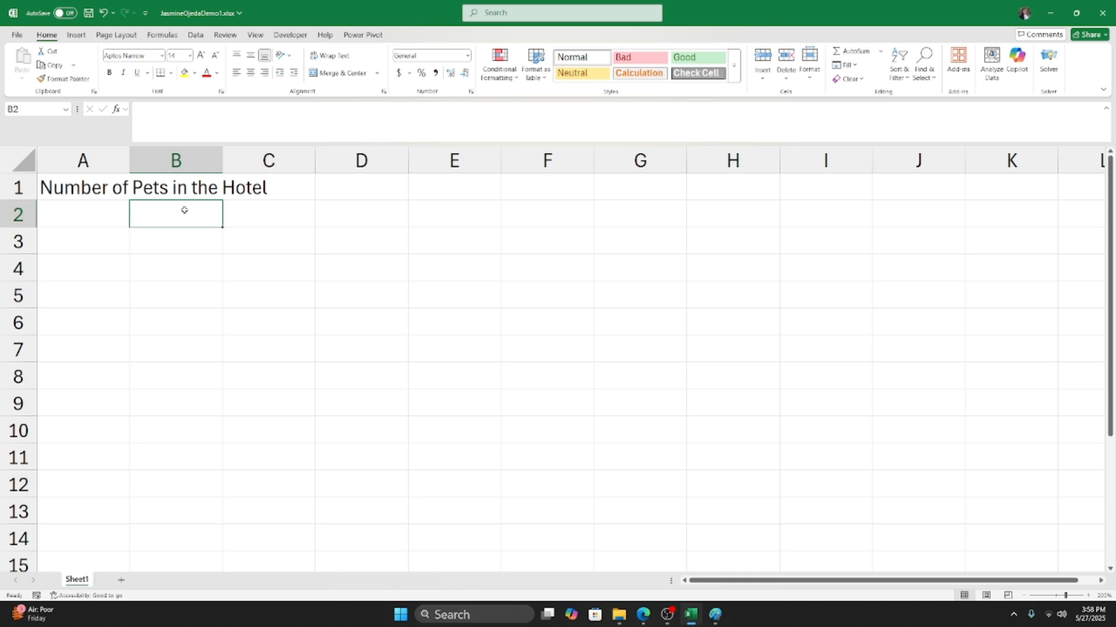
text(Dogs)
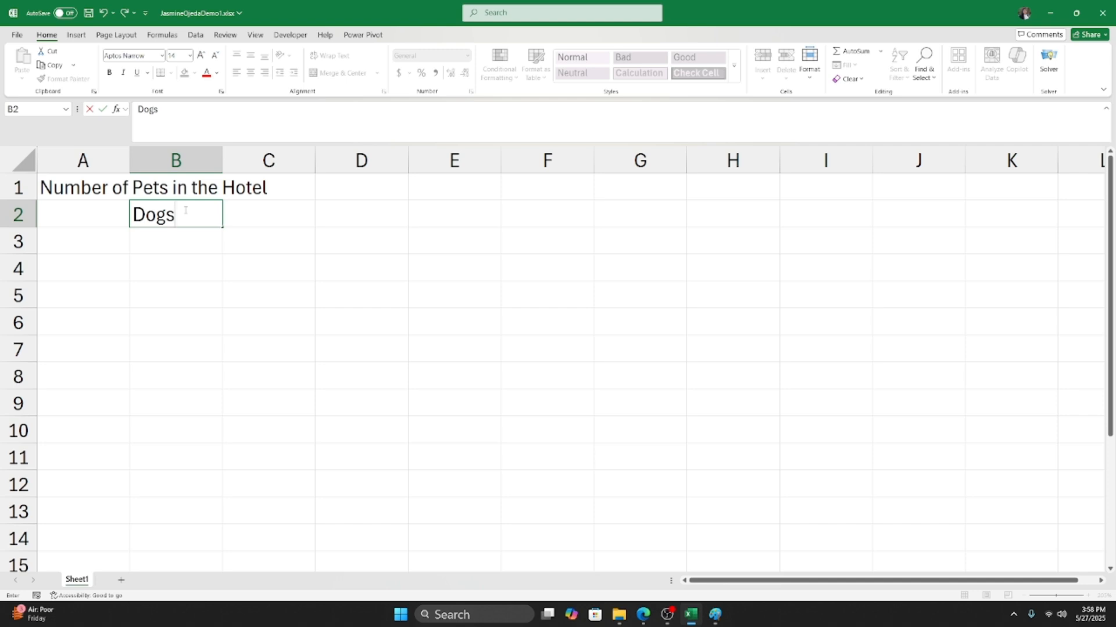
key(Tab)
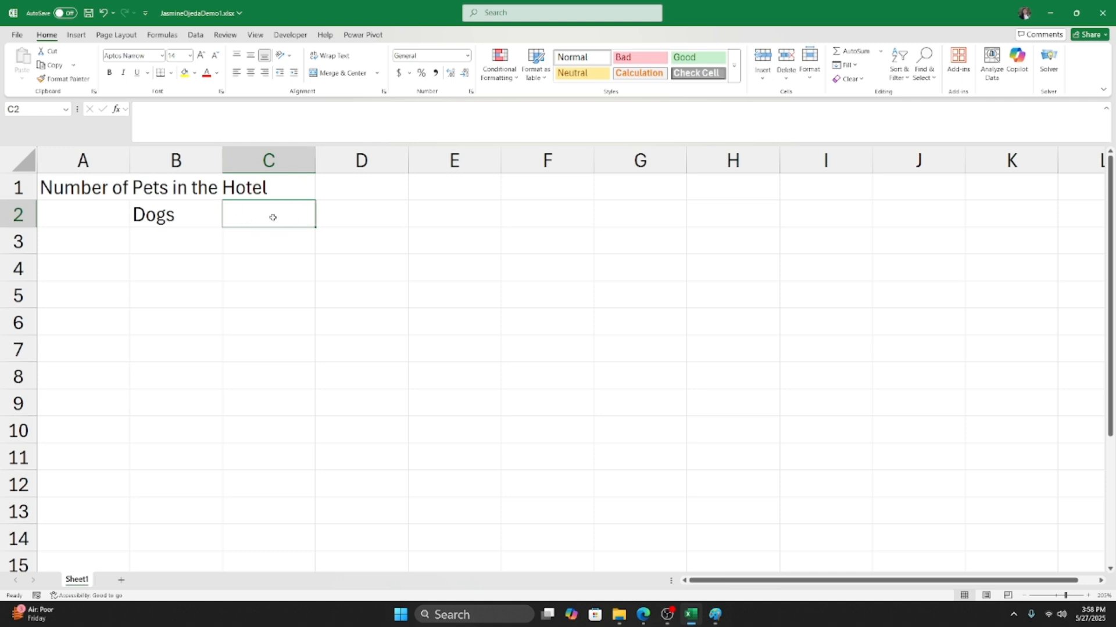
text(Cats)
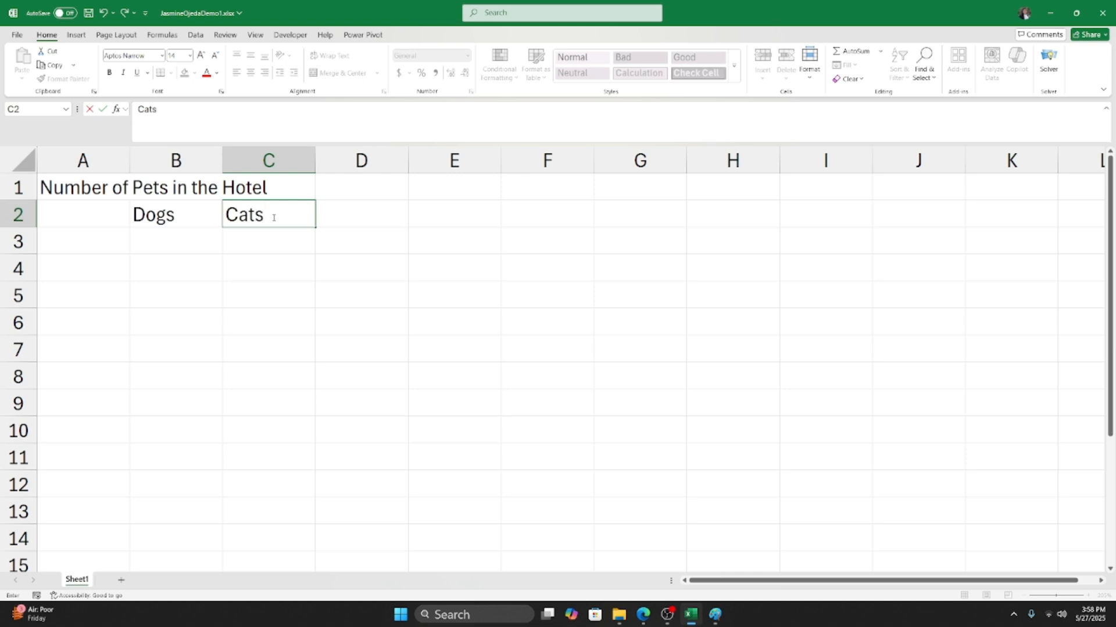
key(Tab)
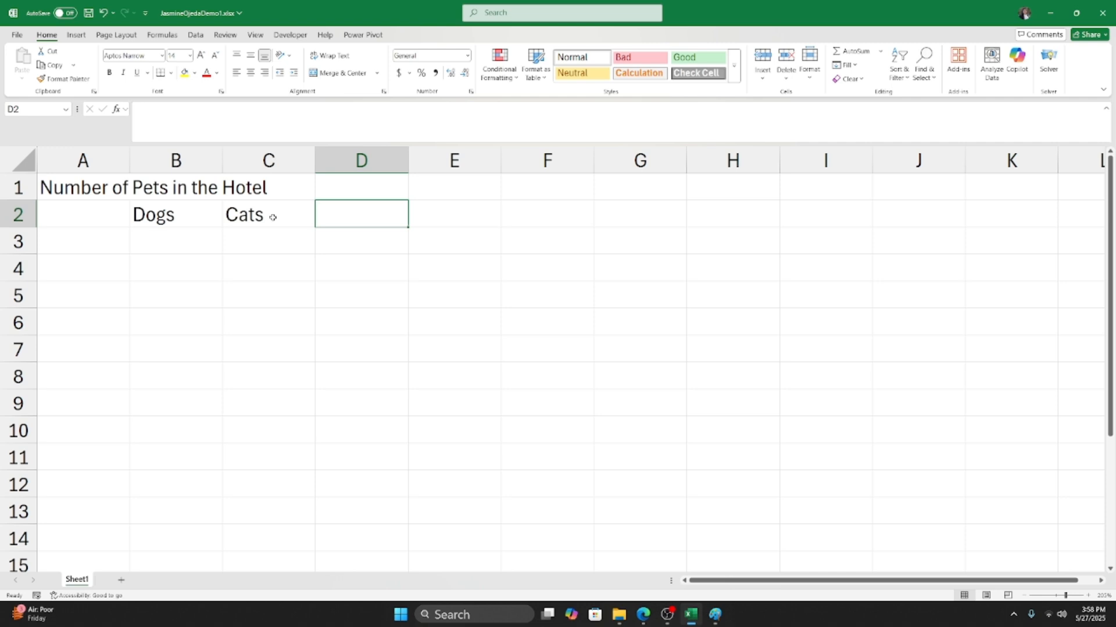
text(Bunn)
text(ies)
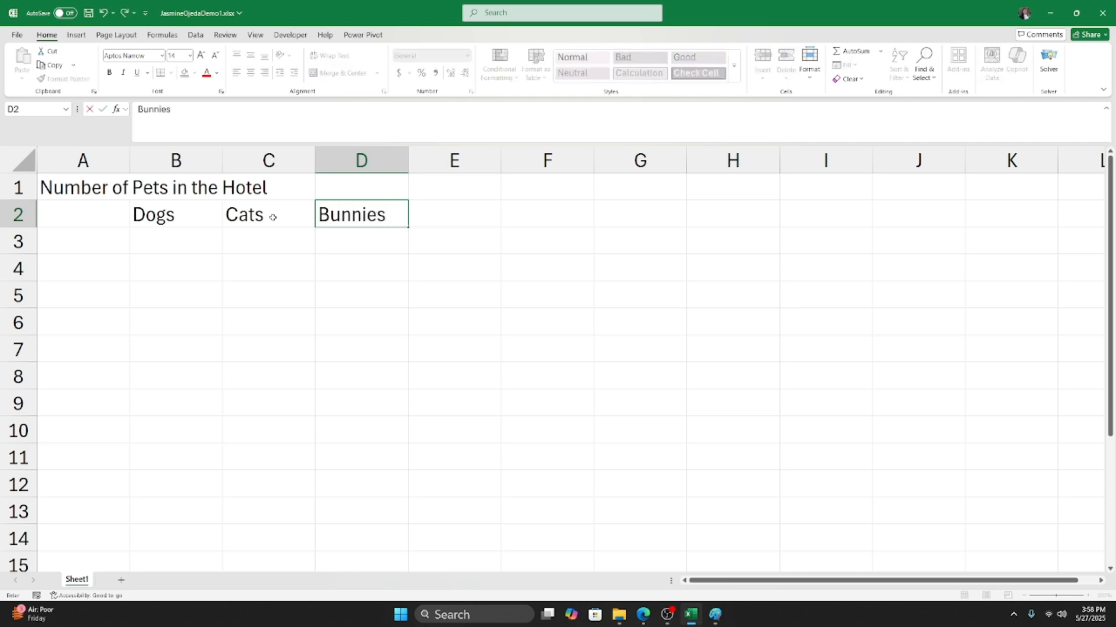
key(Tab)
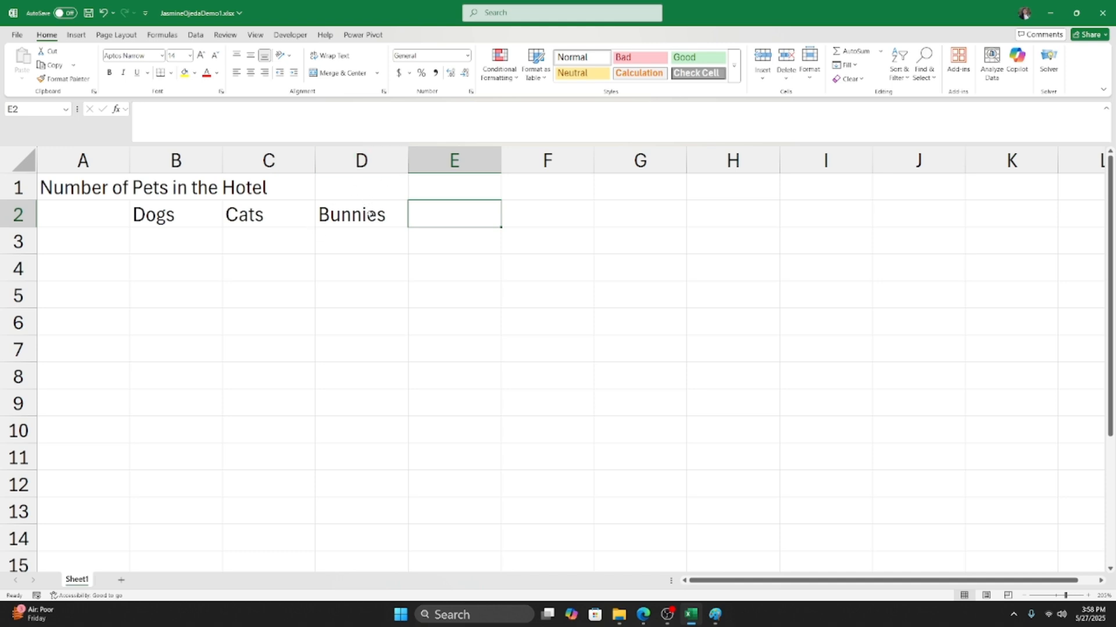
Replace the "Bunnies" heading in cell D2 with "Rabbits" and reselect the cell.
click(370, 215)
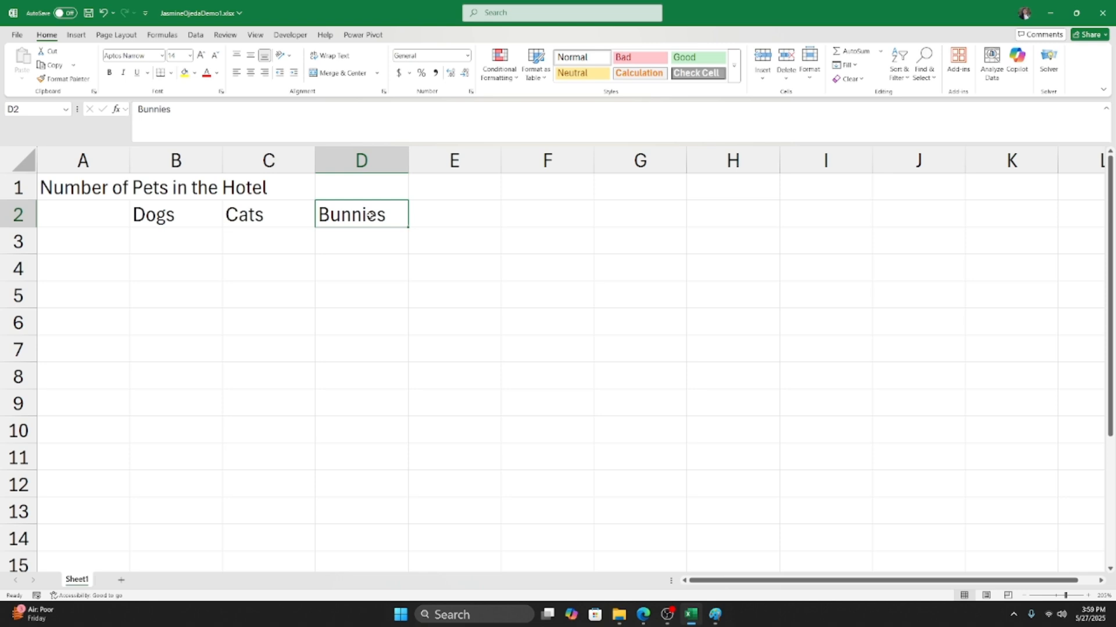
text(Rabb)
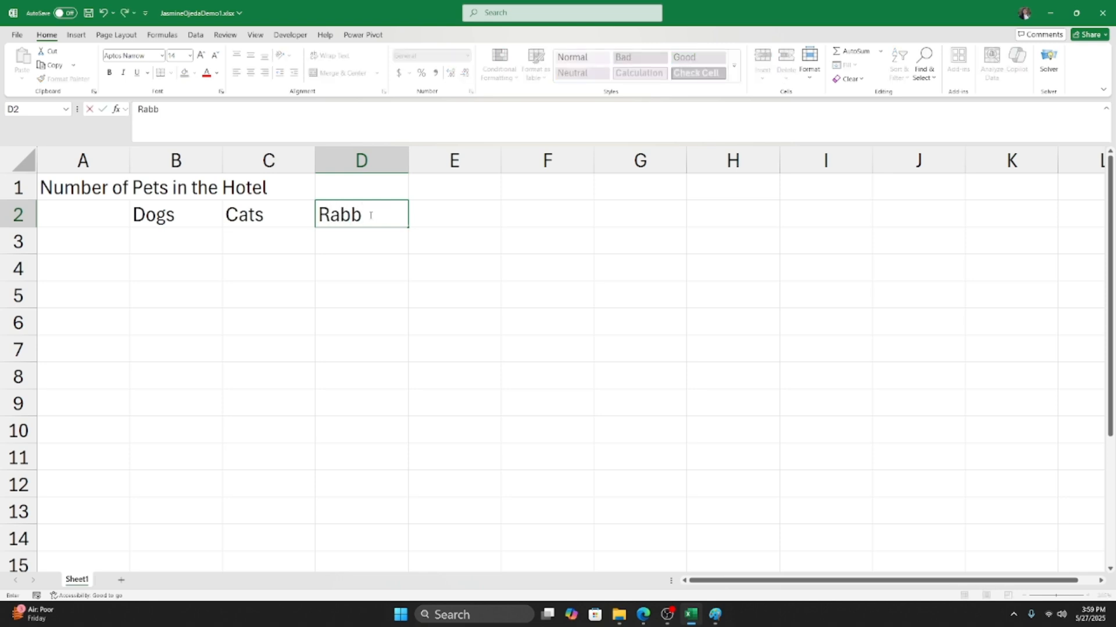
text(its)
key(Return)
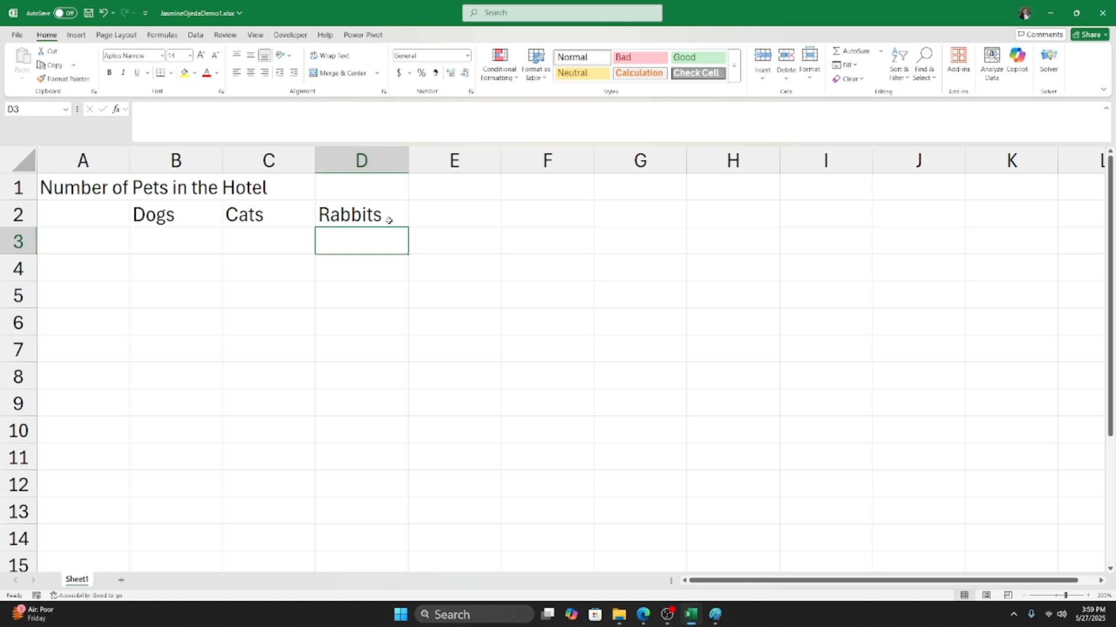
click(389, 221)
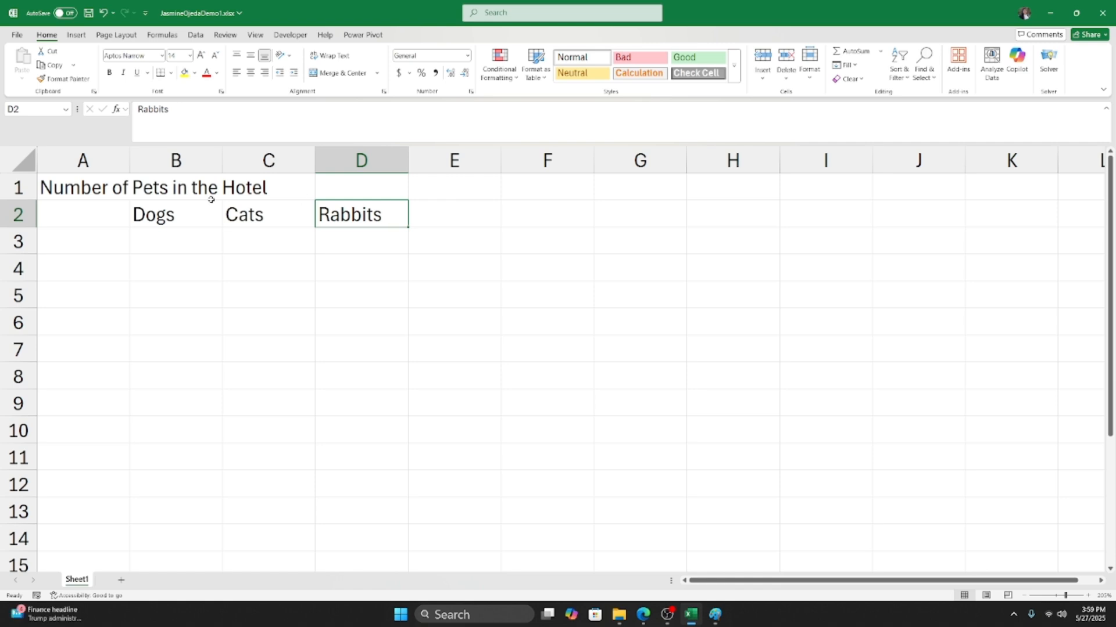
Remove "Number of" from the start of the title in cell A1 so it reads "Pets in the Hotel".
click(90, 192)
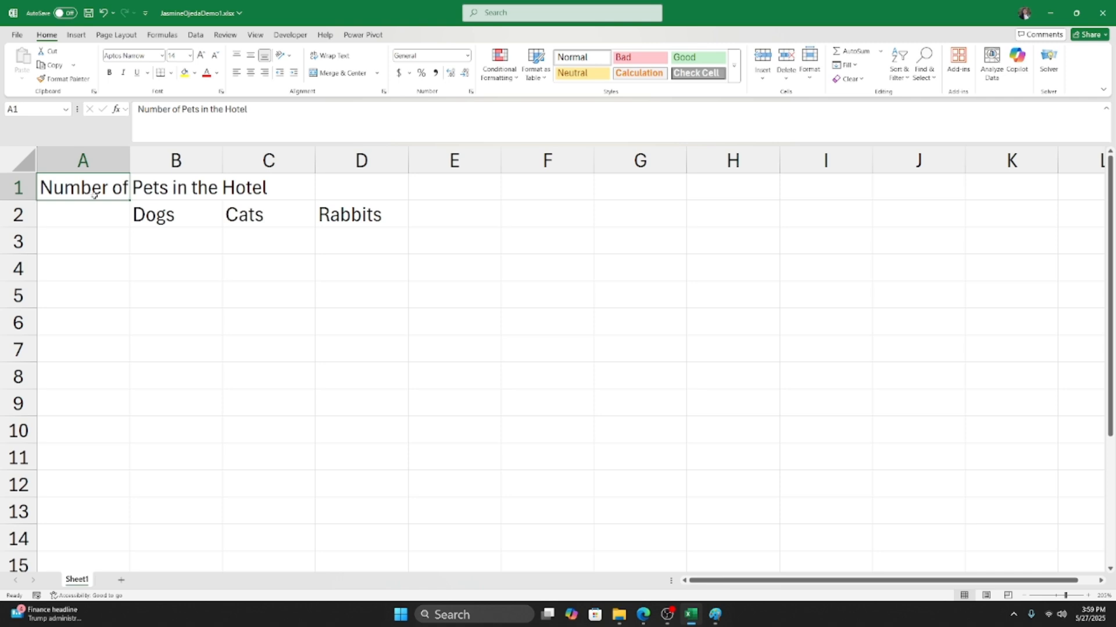
click(269, 112)
click(221, 109)
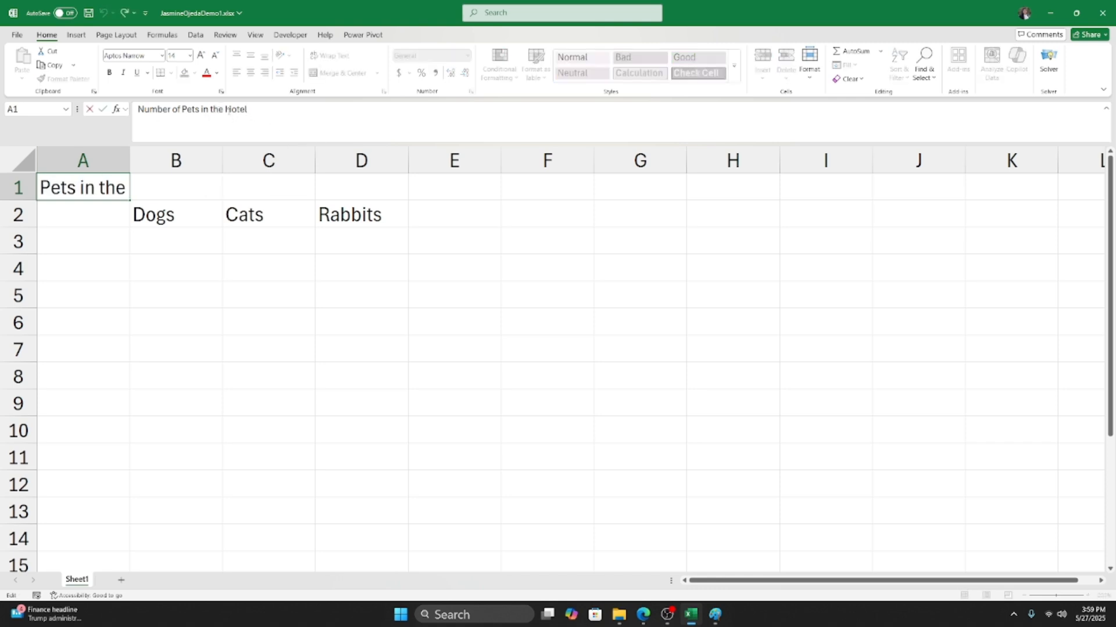
click(231, 110)
click(191, 110)
key(BackSpace)
key(BackSpace)
key(BackSpace)
key(BackSpace)
key(BackSpace)
key(BackSpace)
key(BackSpace)
key(BackSpace)
key(BackSpace)
key(BackSpace)
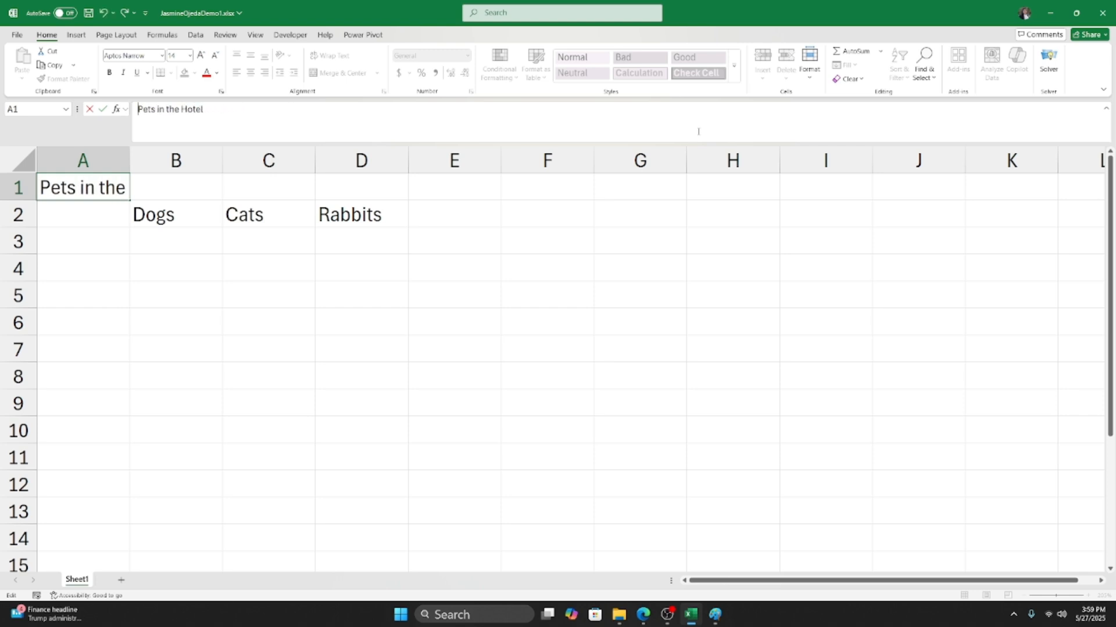
key(Return)
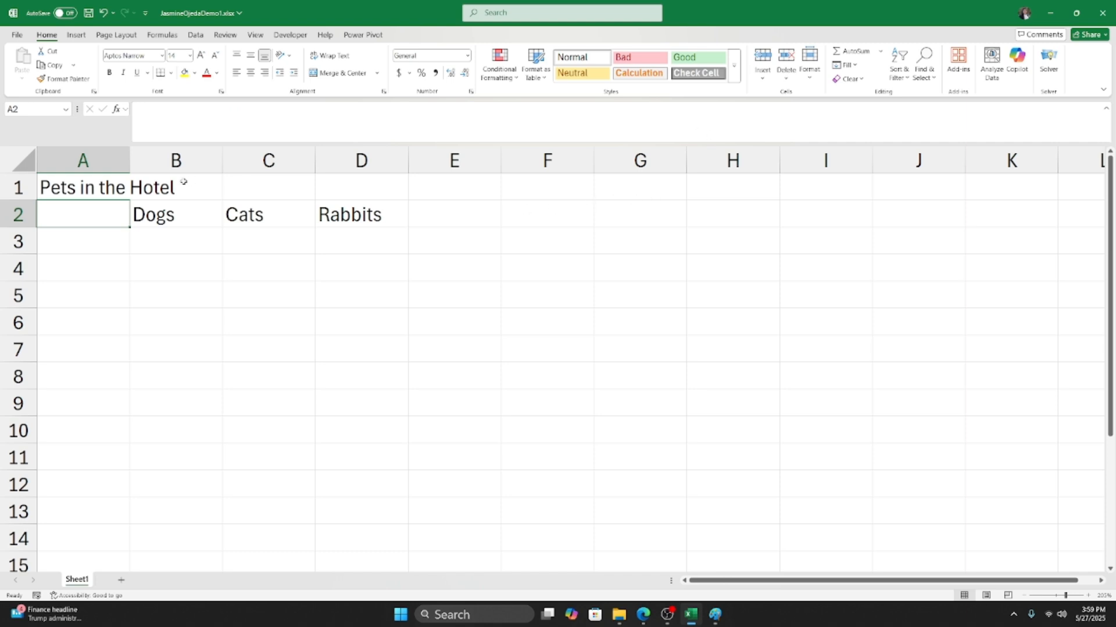
Edit the title directly in cell A1, shortening it to "Pet Hotel".
click(72, 189)
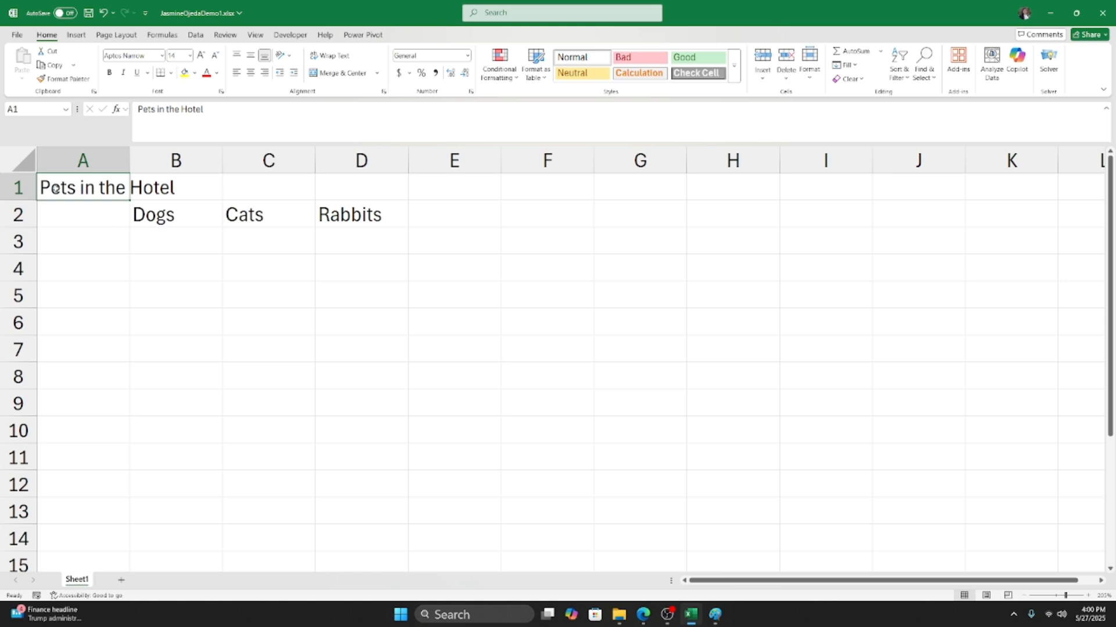
double_click(62, 187)
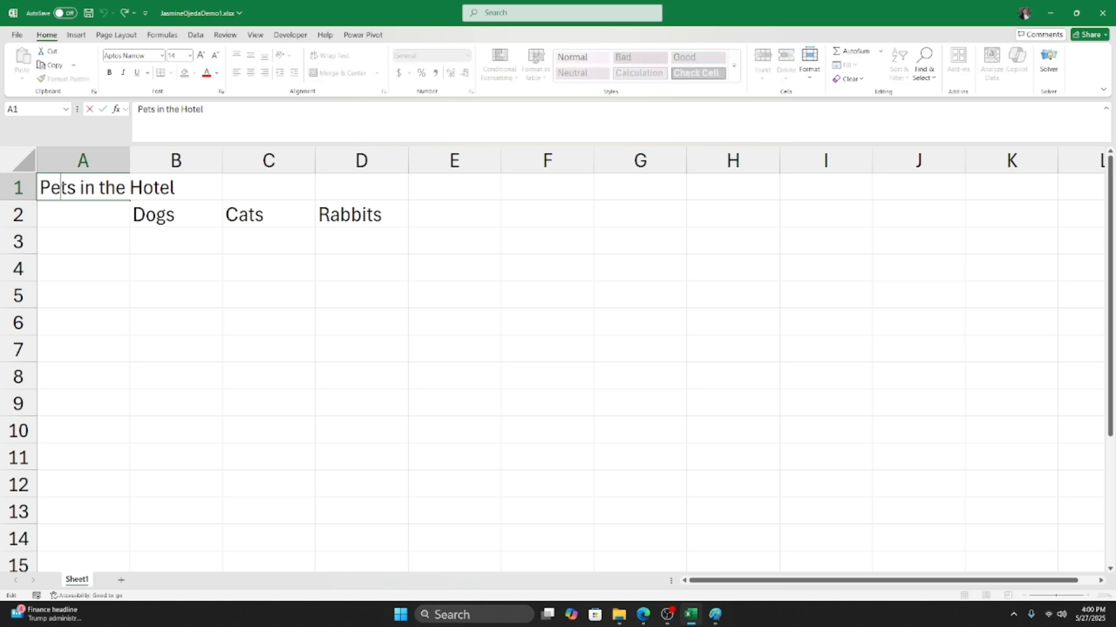
key(Right)
key(Right)
key(Right)
key(Right)
key(Right)
key(Left)
key(Left)
key(Left)
key(Left)
key(Left)
key(Left)
key(Left)
key(Left)
key(Left)
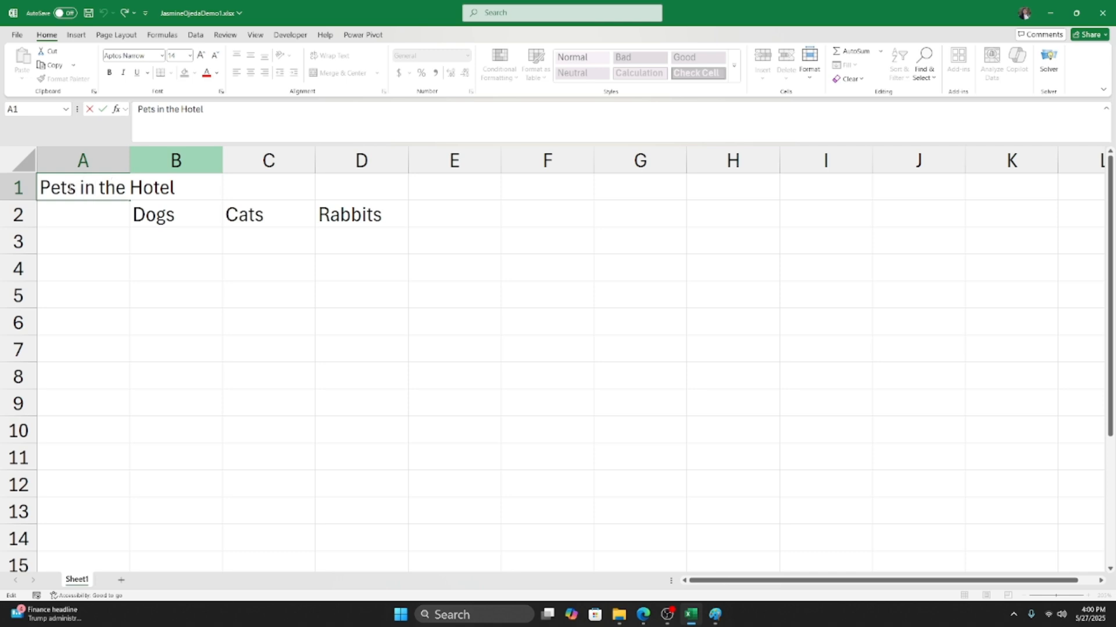
drag(69, 188, 128, 188)
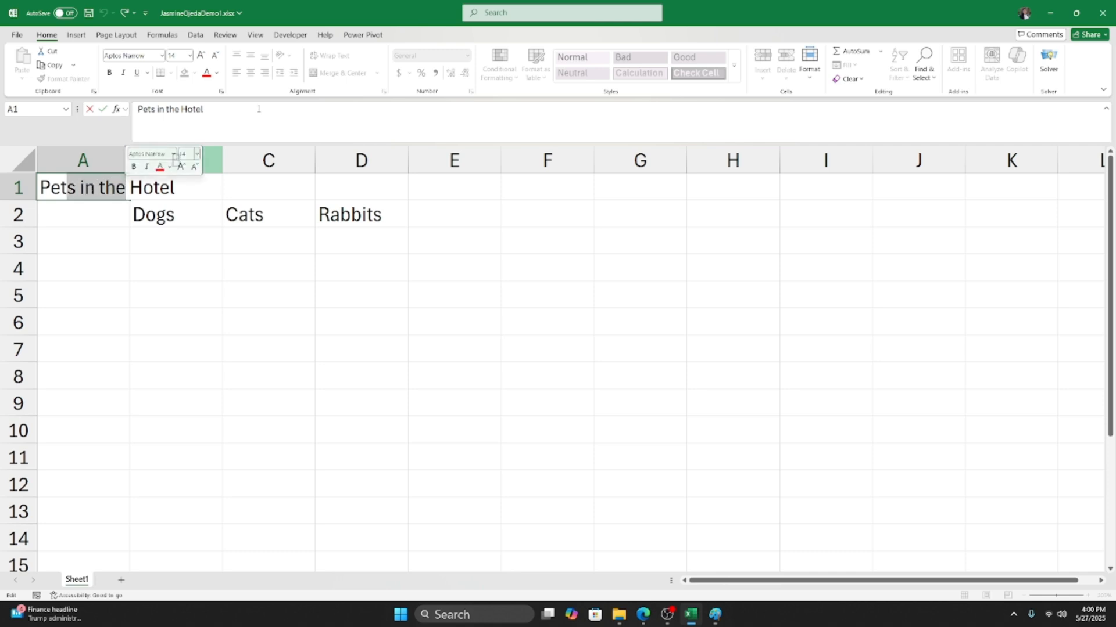
key(BackSpace)
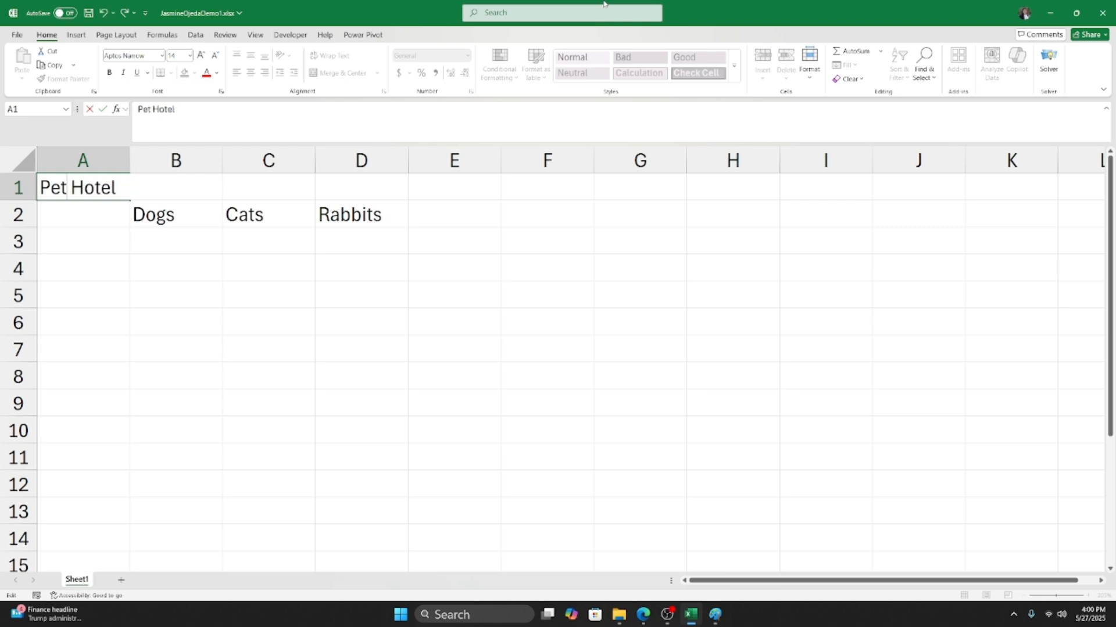
key(Return)
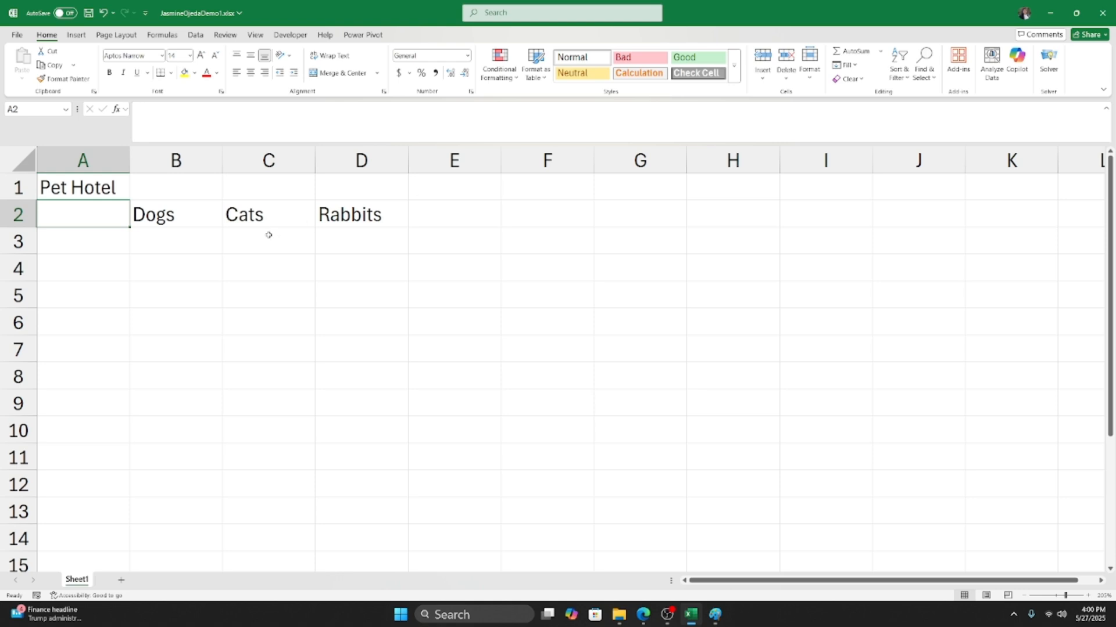
Select the title in A1 and the headings in B2, C2 and D2 one at a time to review the entries.
click(187, 211)
click(247, 216)
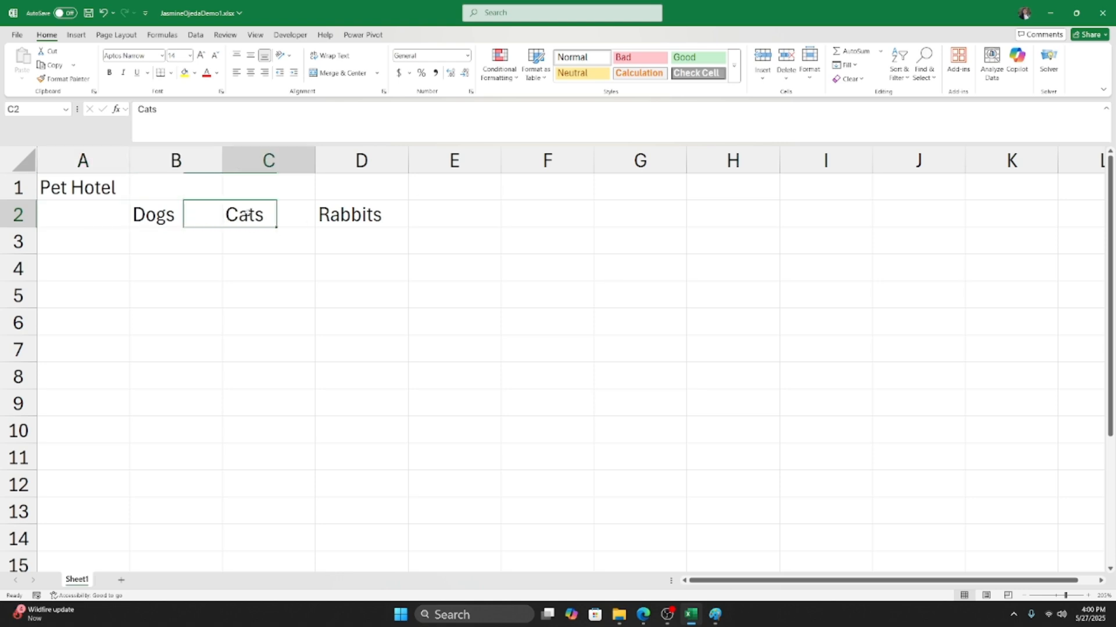
click(391, 224)
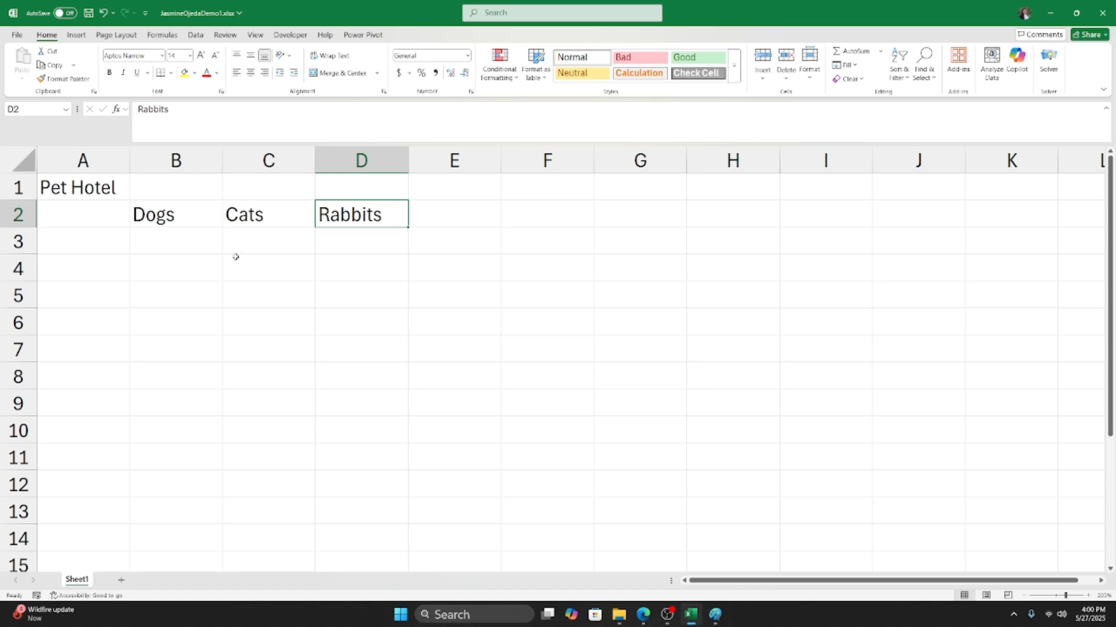
click(69, 181)
click(169, 214)
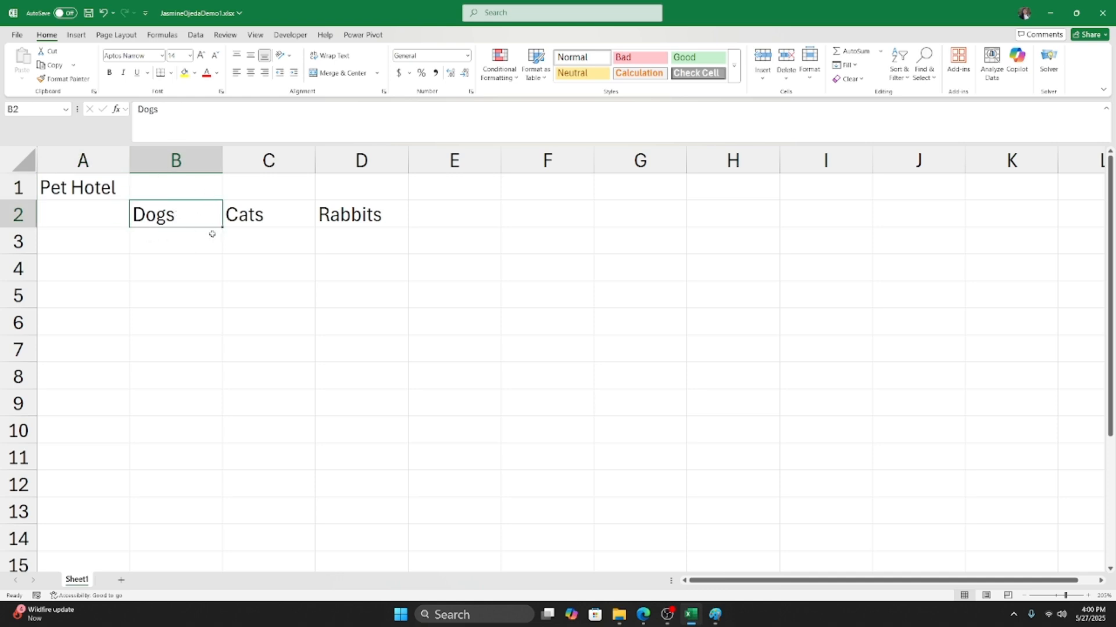
click(330, 221)
click(295, 220)
click(395, 213)
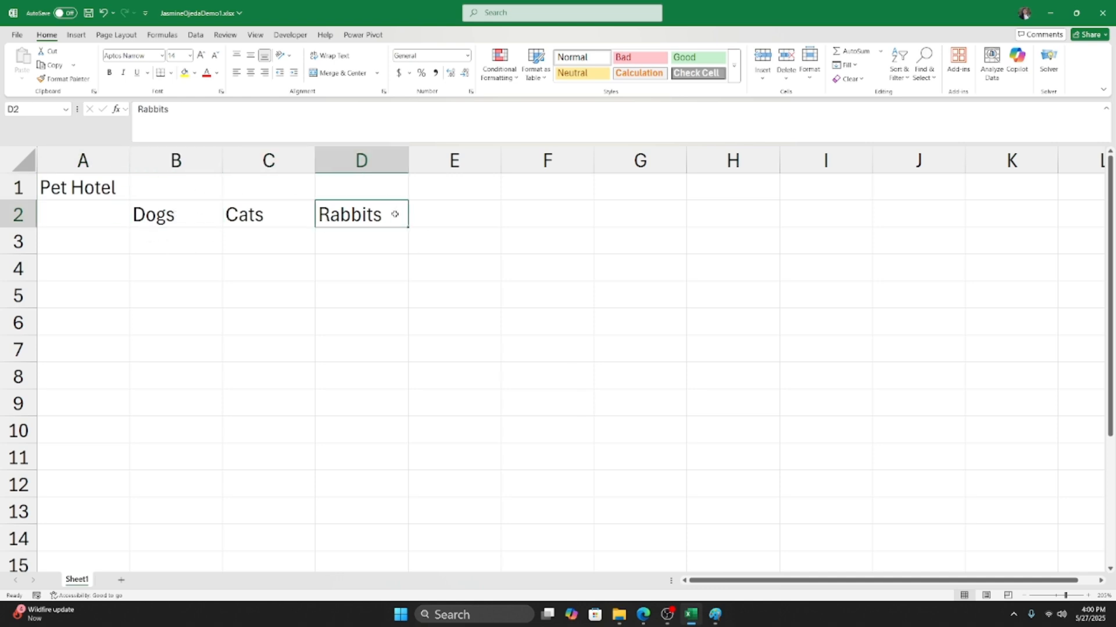
Enter the row labels January in cell A3 and February in cell A4.
click(78, 248)
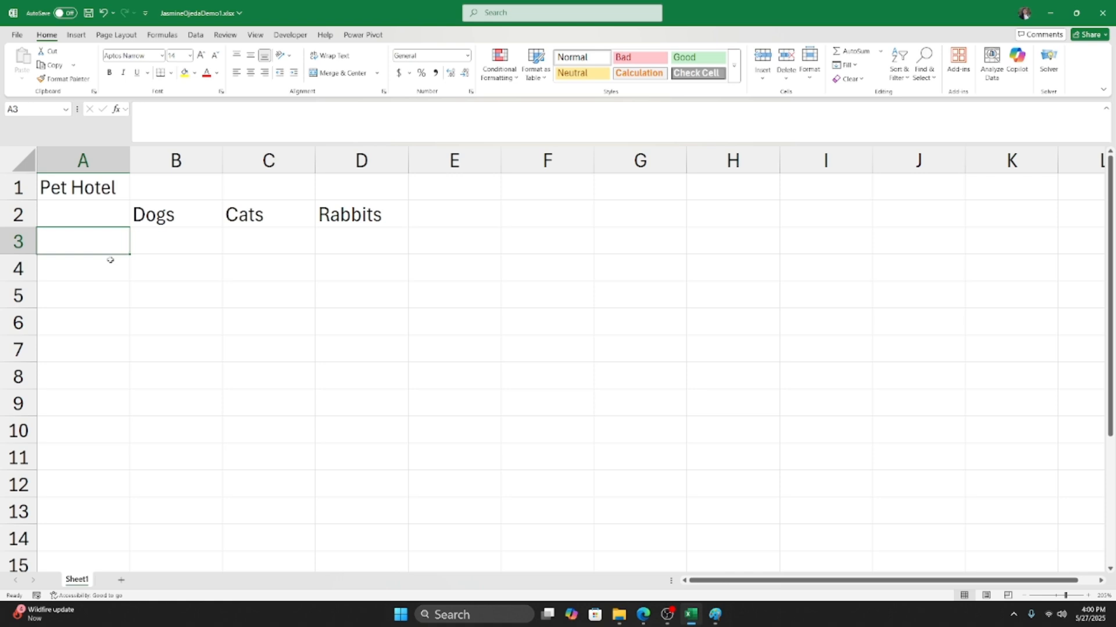
text(January)
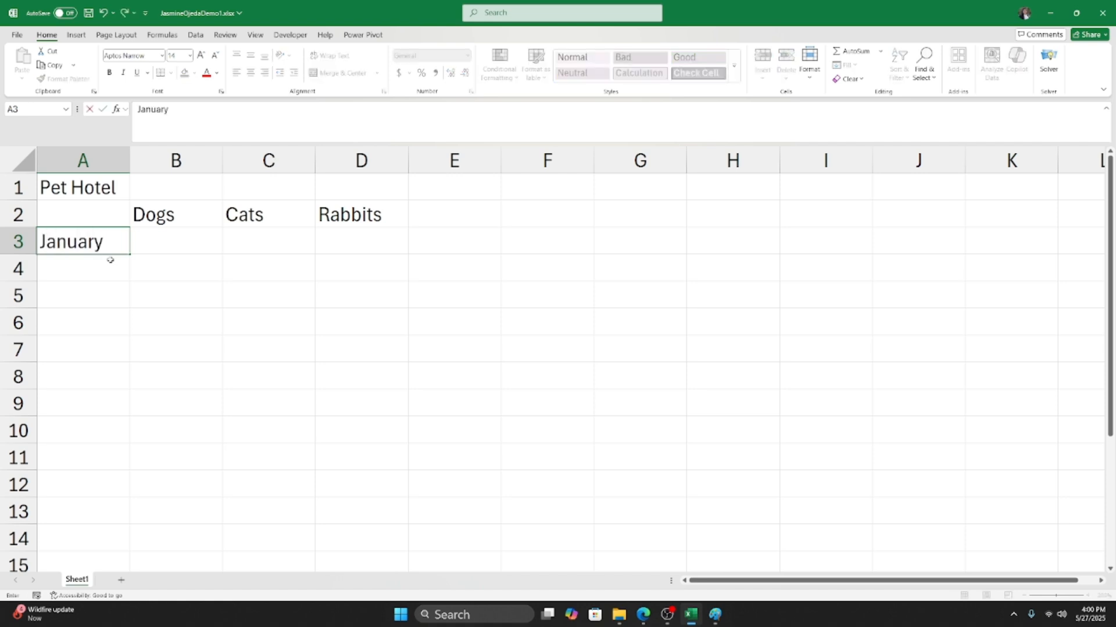
key(Return)
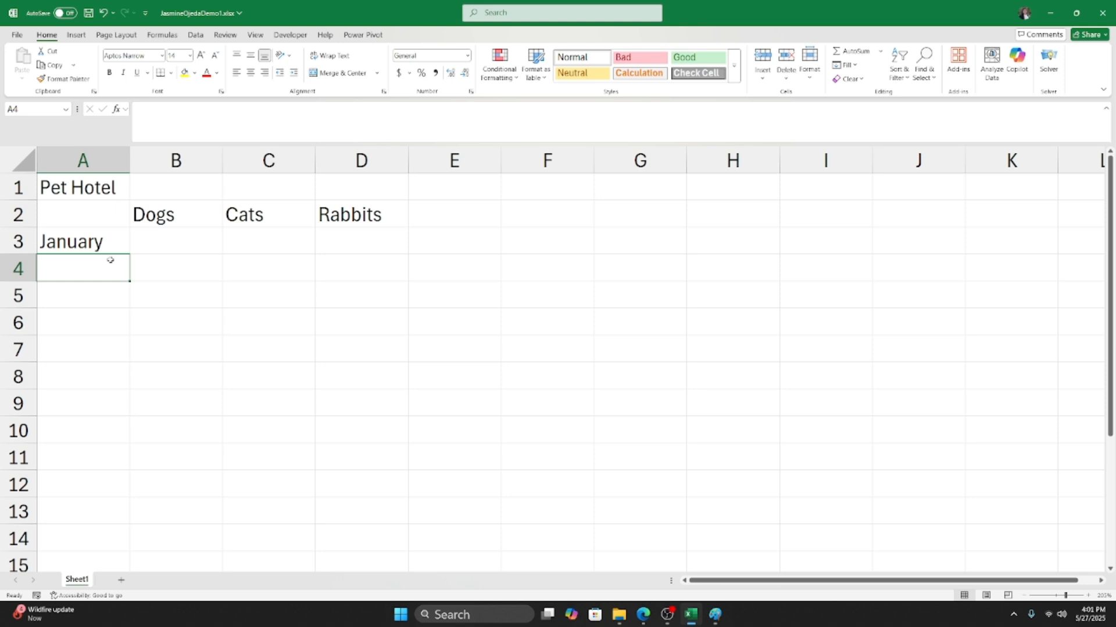
text(February)
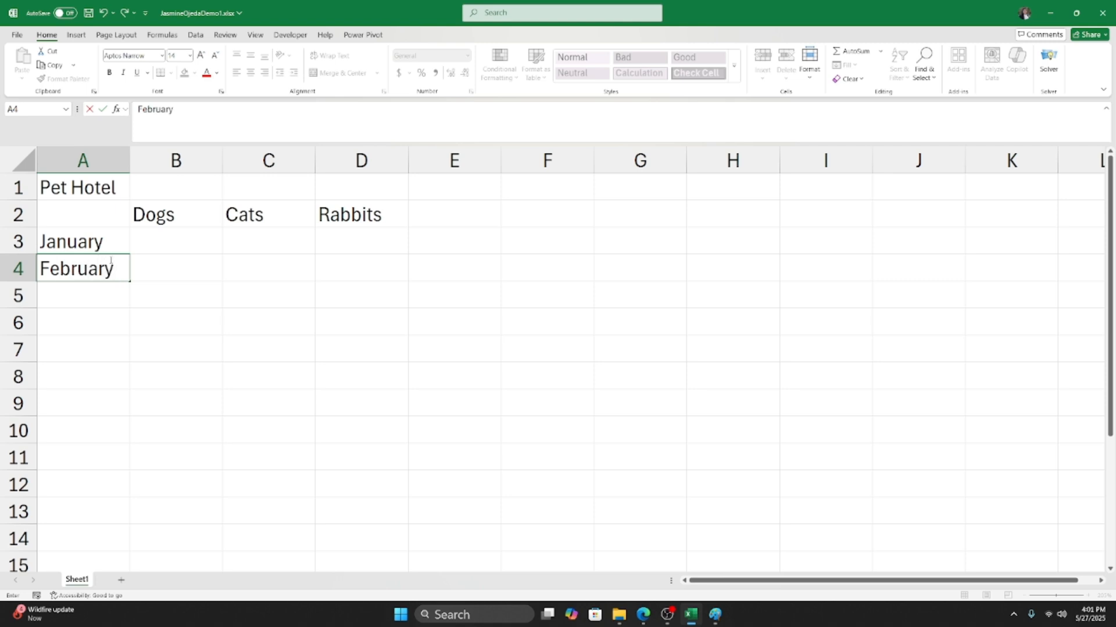
key(Return)
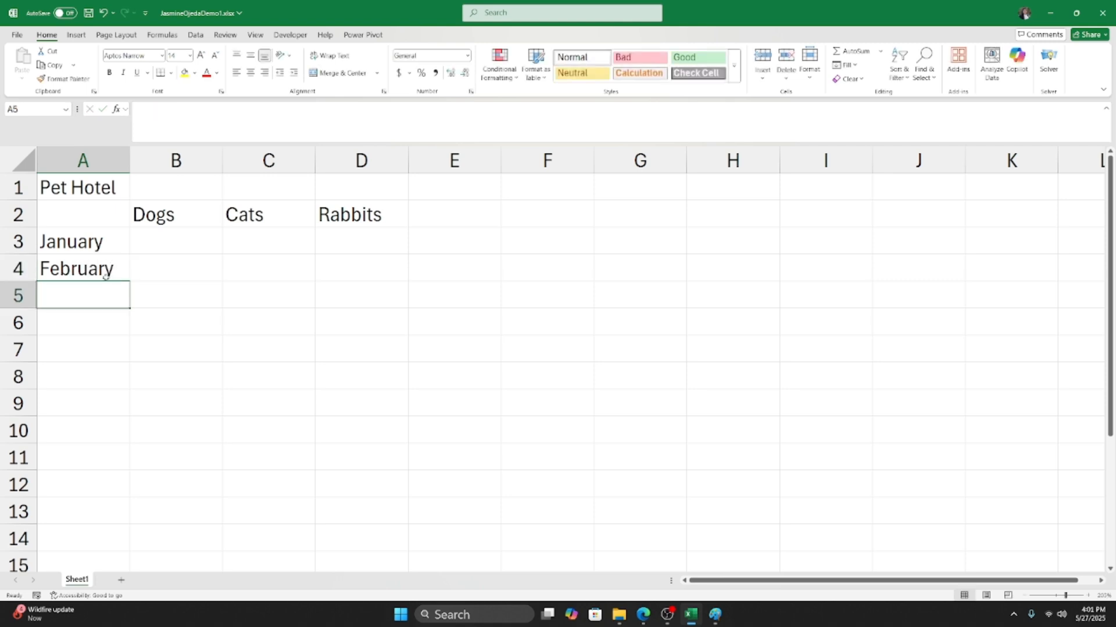
Examine the January and February labels in cells A3 and A4, selecting them alternately and viewing them up close.
click(102, 273)
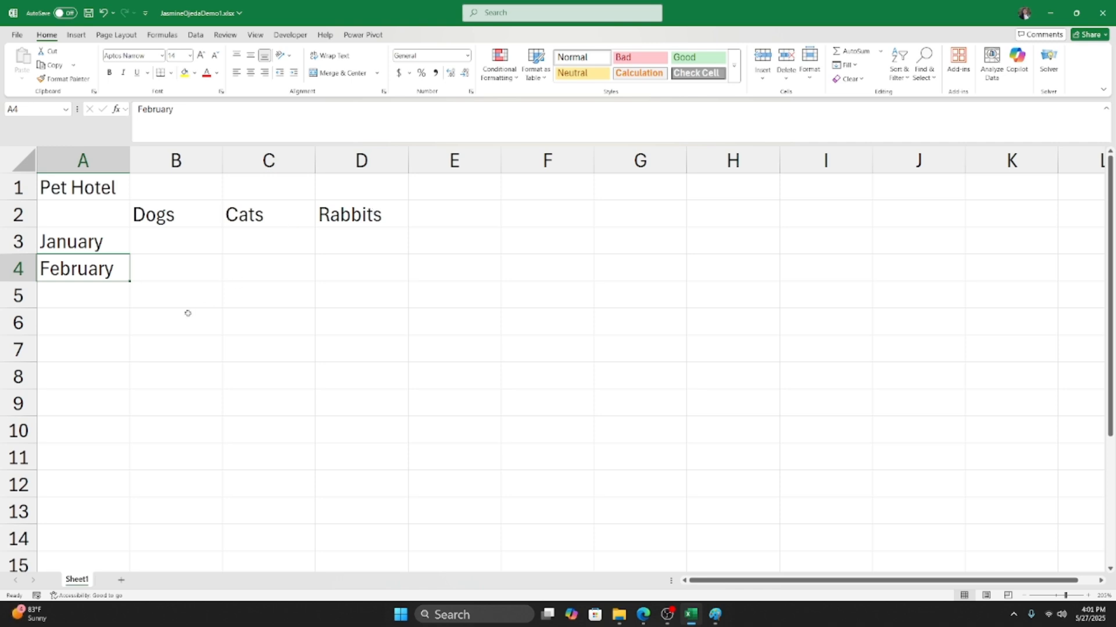
click(80, 302)
click(81, 268)
click(71, 243)
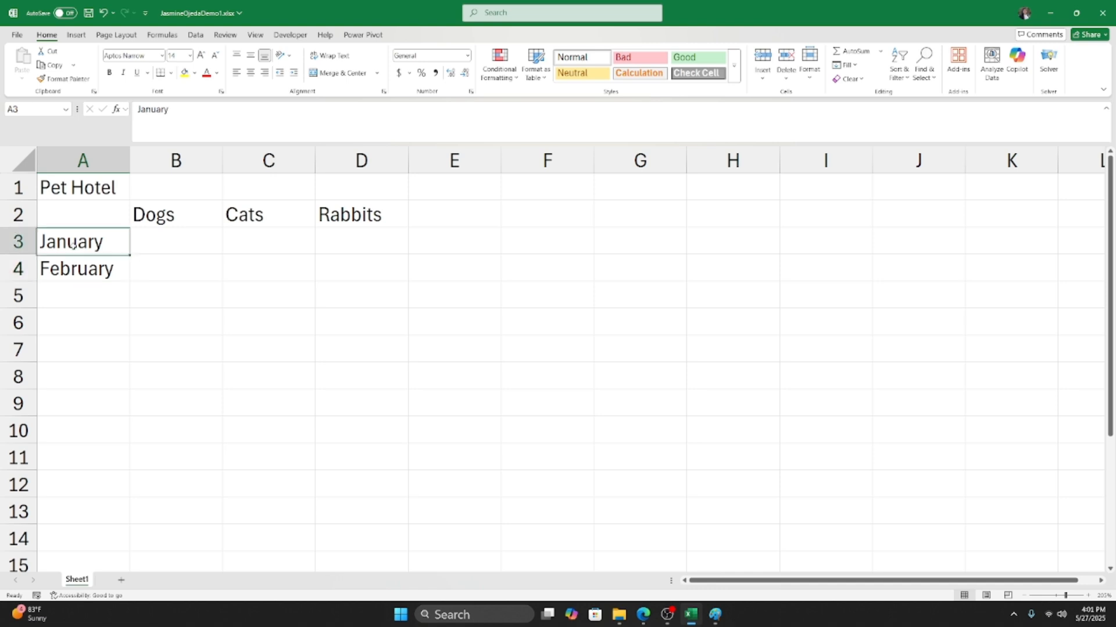
click(73, 266)
click(71, 243)
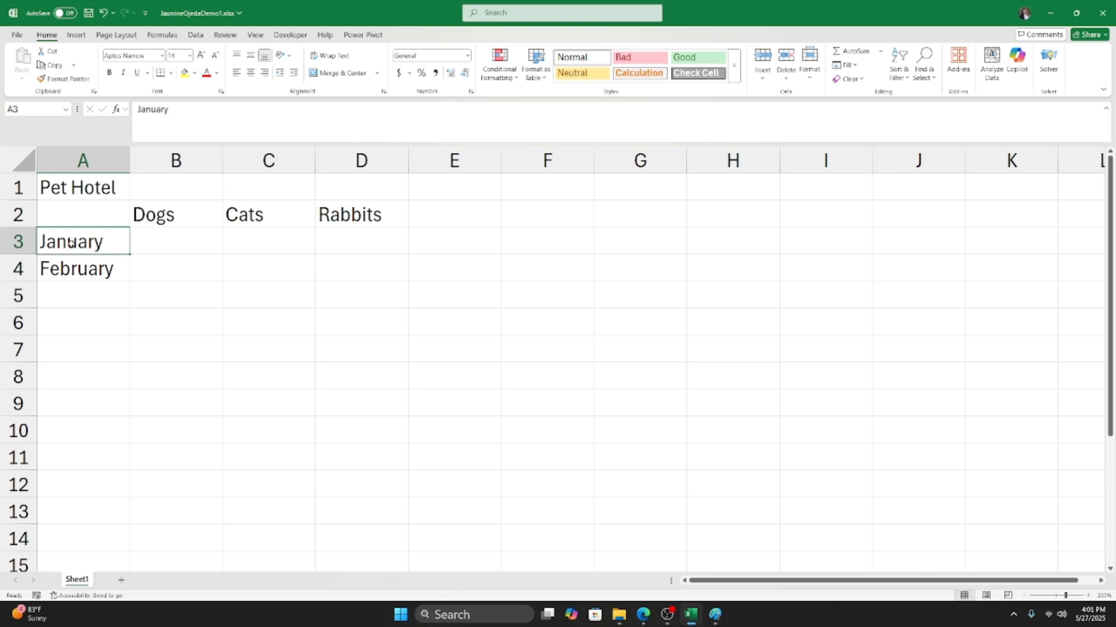
click(61, 278)
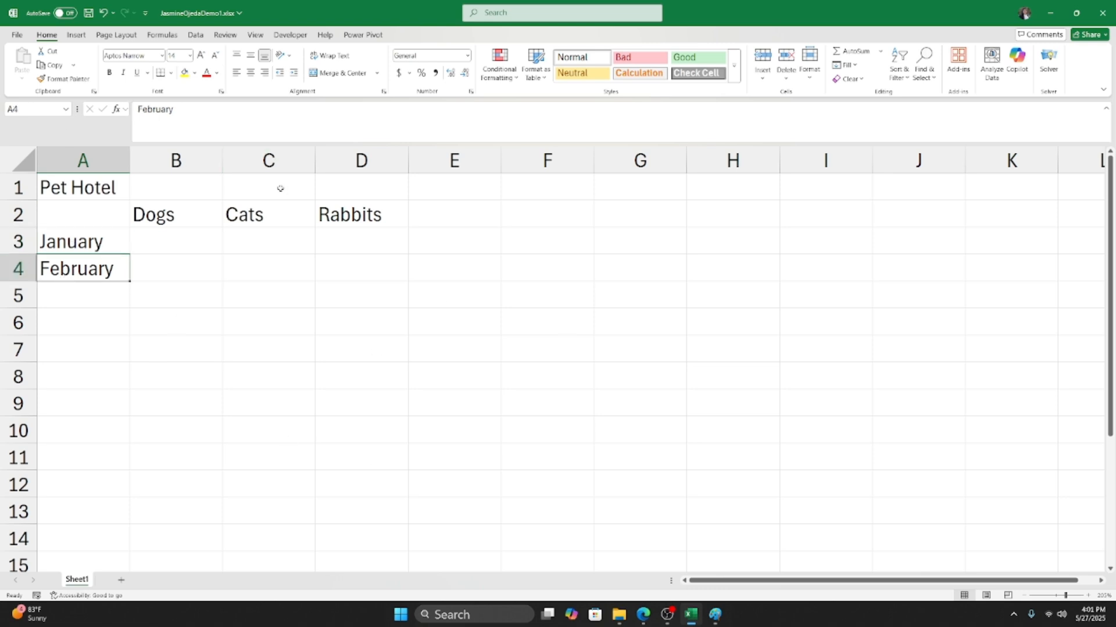
click(73, 244)
click(81, 267)
click(78, 249)
click(77, 261)
scroll(102, 268, up, 7)
scroll(126, 359, up, 1)
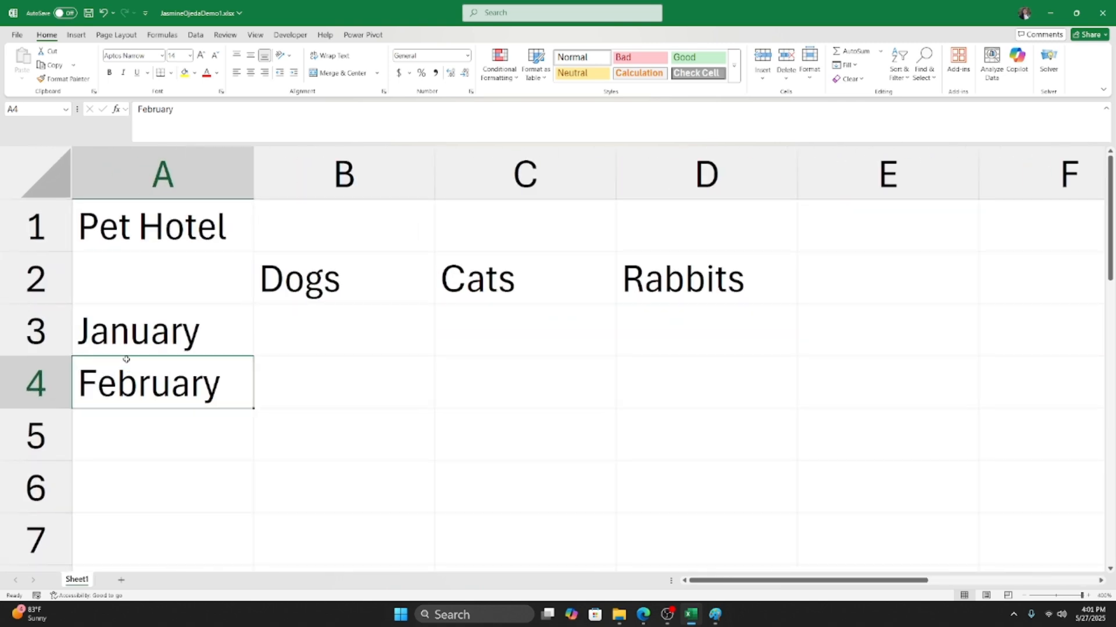
scroll(124, 334, down, 5)
scroll(124, 334, up, 5)
scroll(252, 406, down, 5)
scroll(184, 386, down, 4)
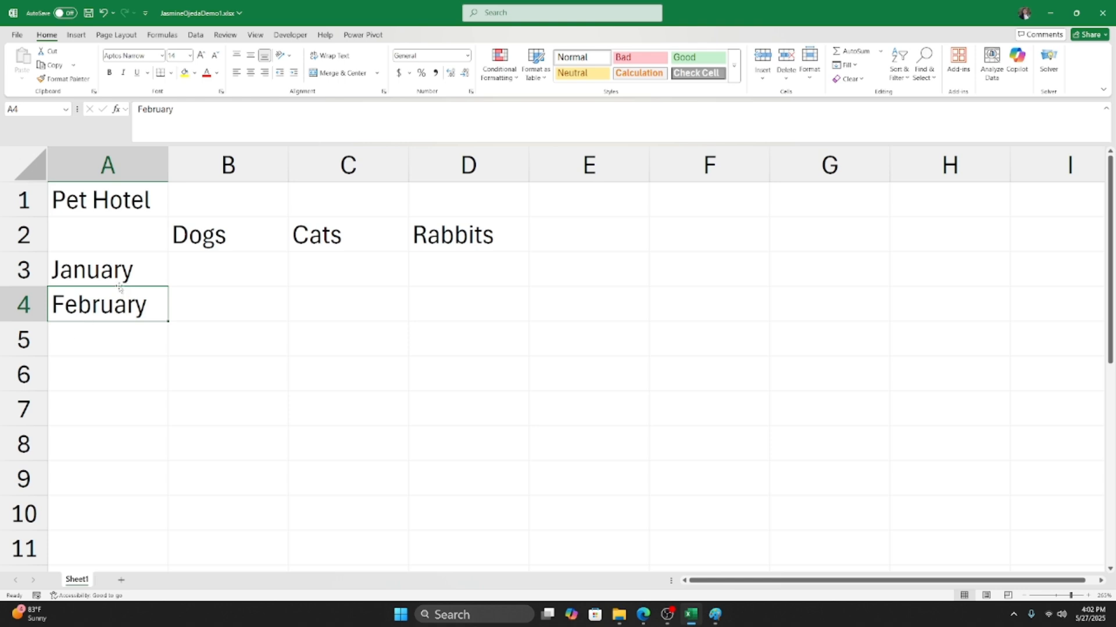
Auto-fill the month series from February in A4 down to December in A14.
click(110, 267)
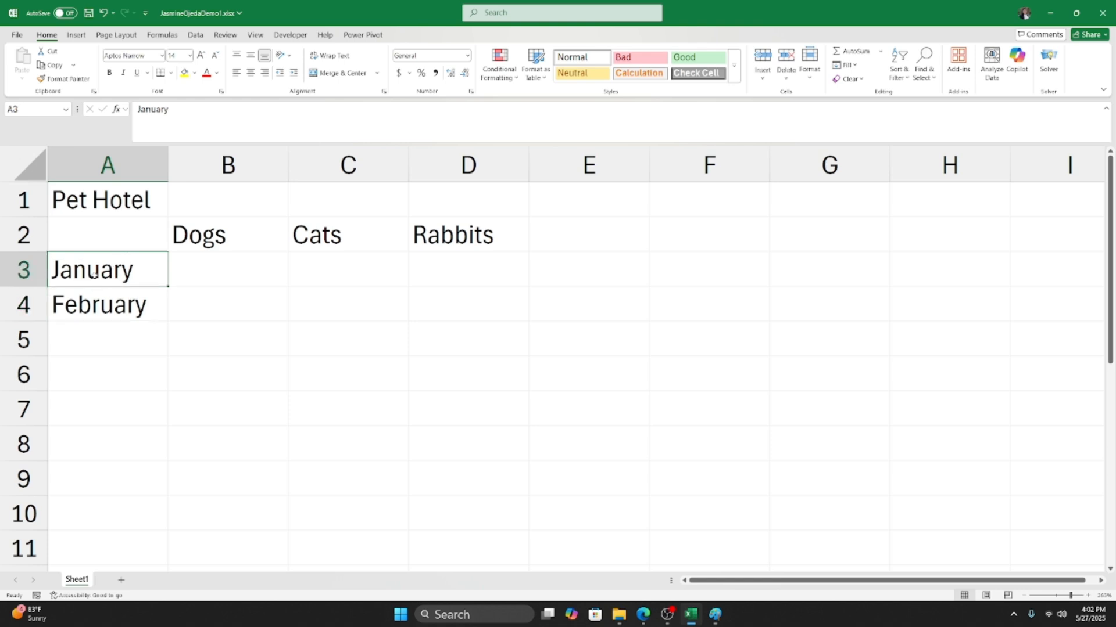
click(98, 303)
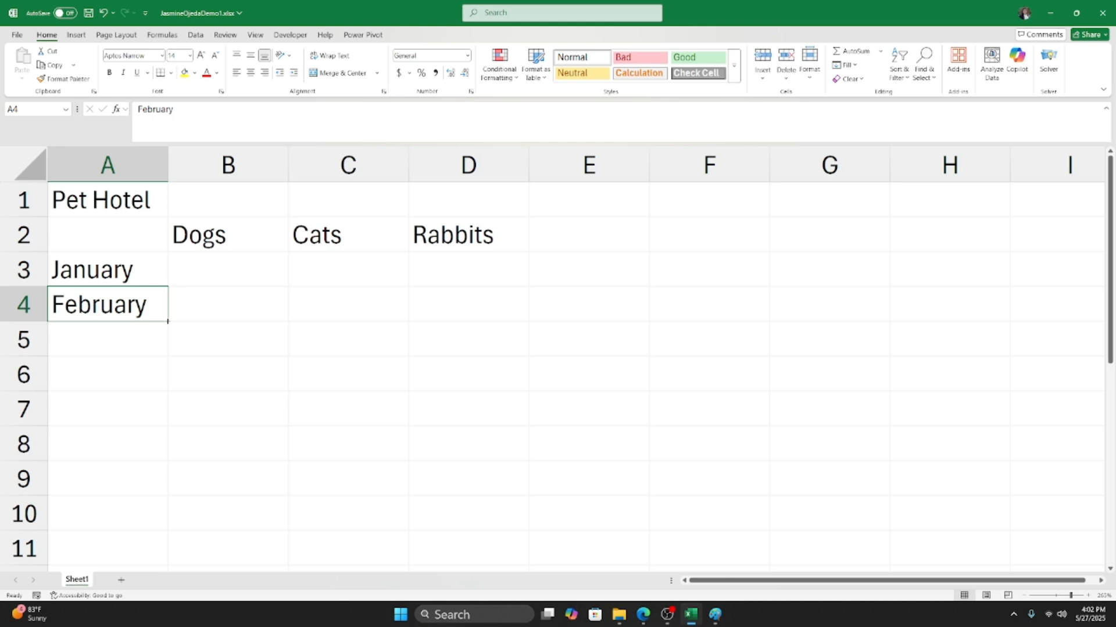
drag(167, 321, 163, 350)
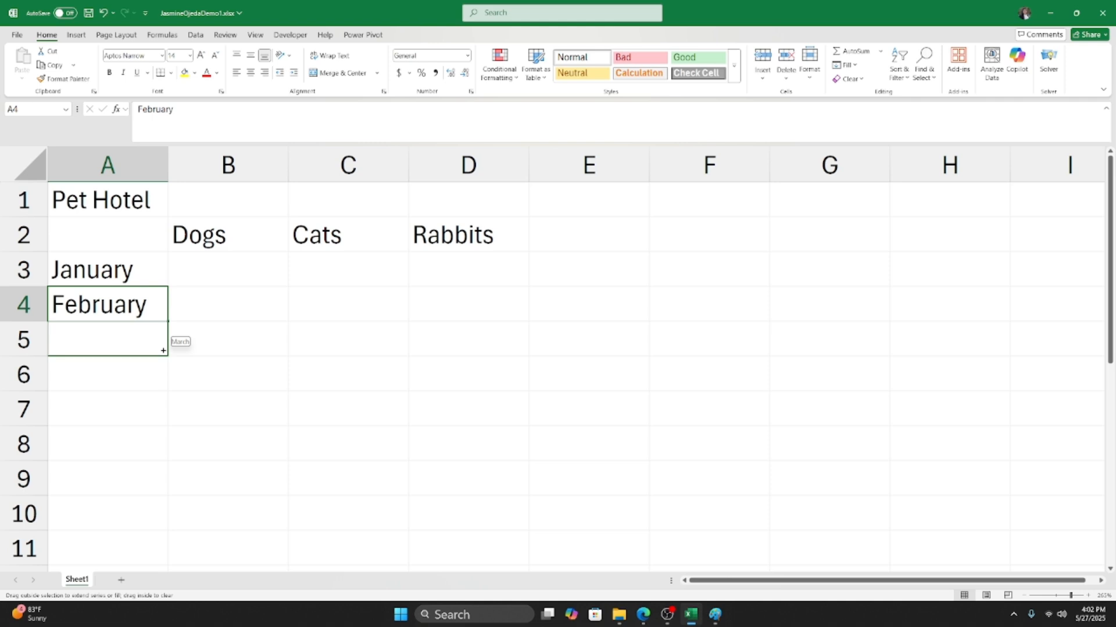
drag(163, 351, 133, 525)
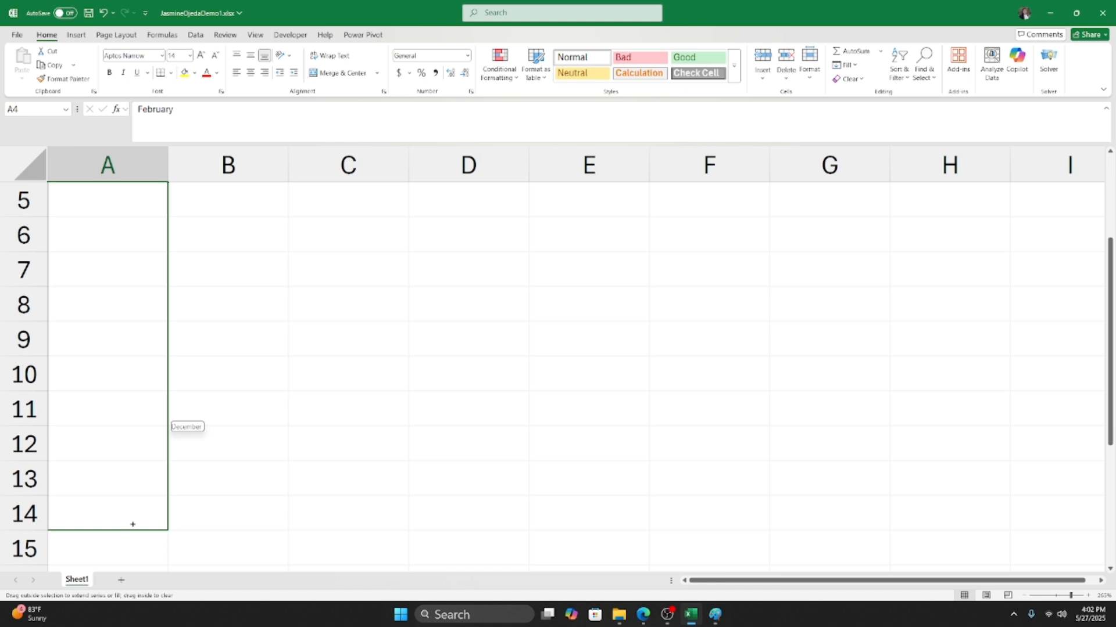
drag(133, 525, 132, 524)
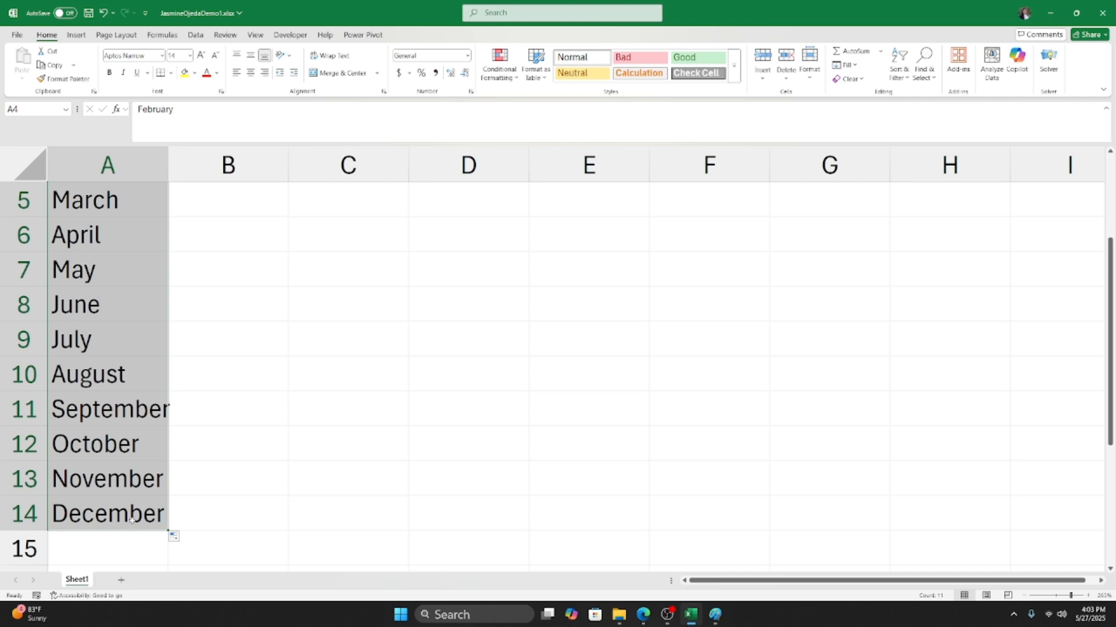
Review the month labels in column A from January to December, selecting individual months along the list.
scroll(85, 370, down, 2)
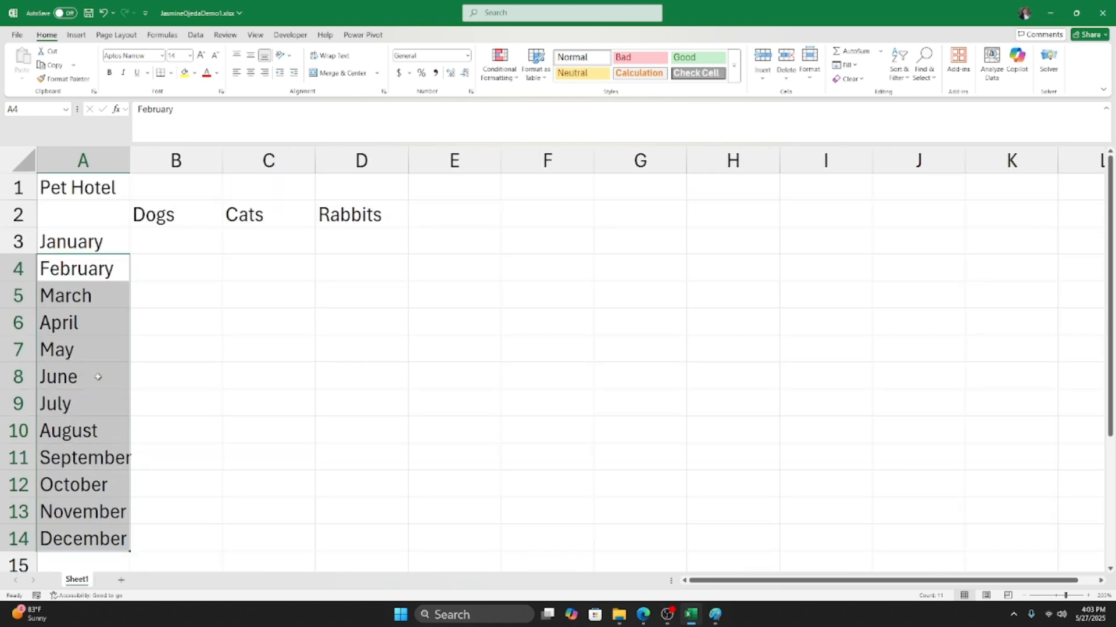
scroll(99, 377, up, 1)
click(137, 537)
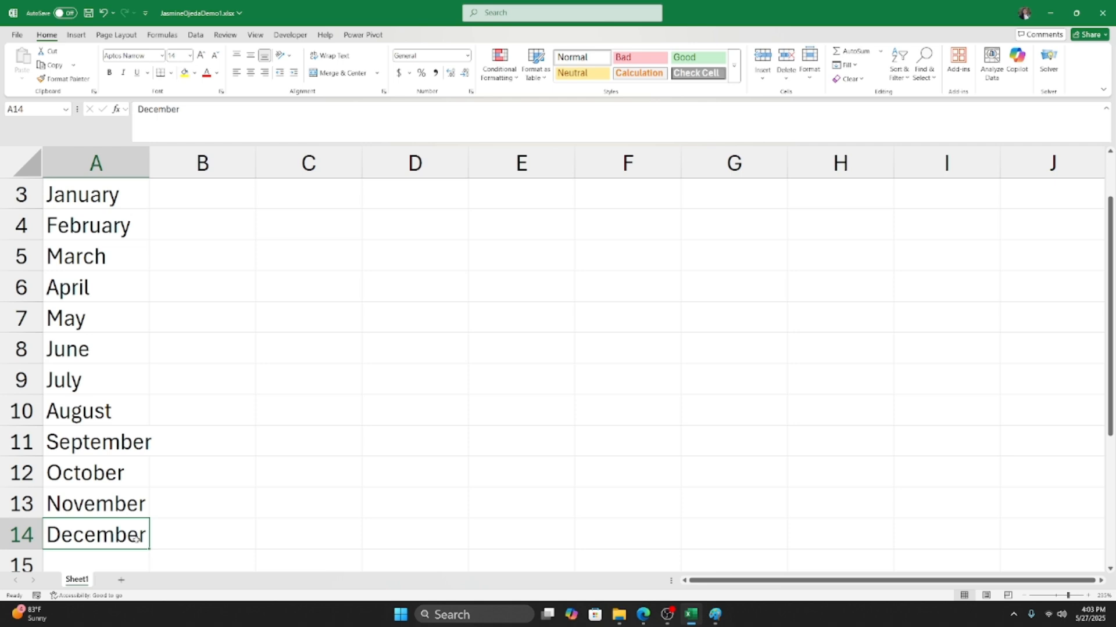
scroll(128, 518, up, 2)
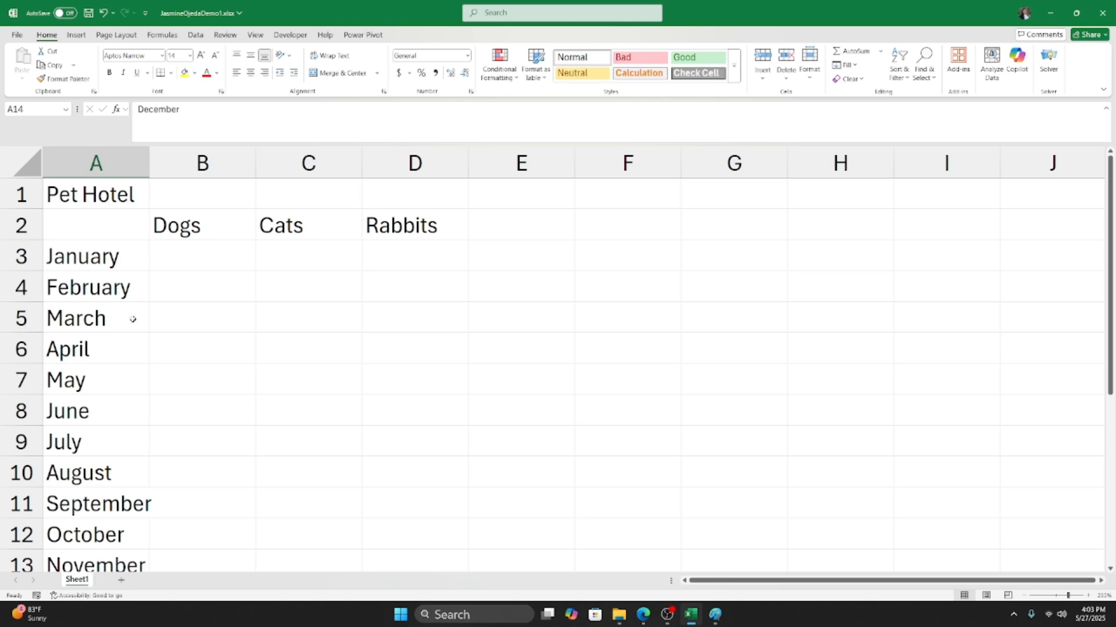
click(117, 323)
click(110, 290)
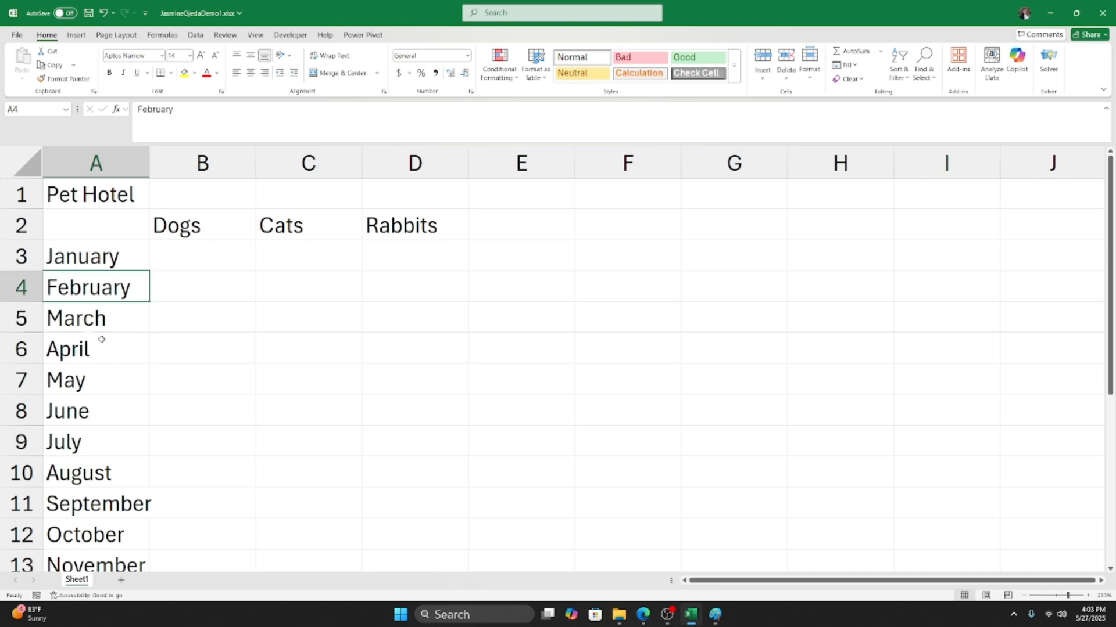
key(Down)
key(Down)
key(Down)
click(100, 432)
key(Down)
click(110, 523)
scroll(110, 518, down, 3)
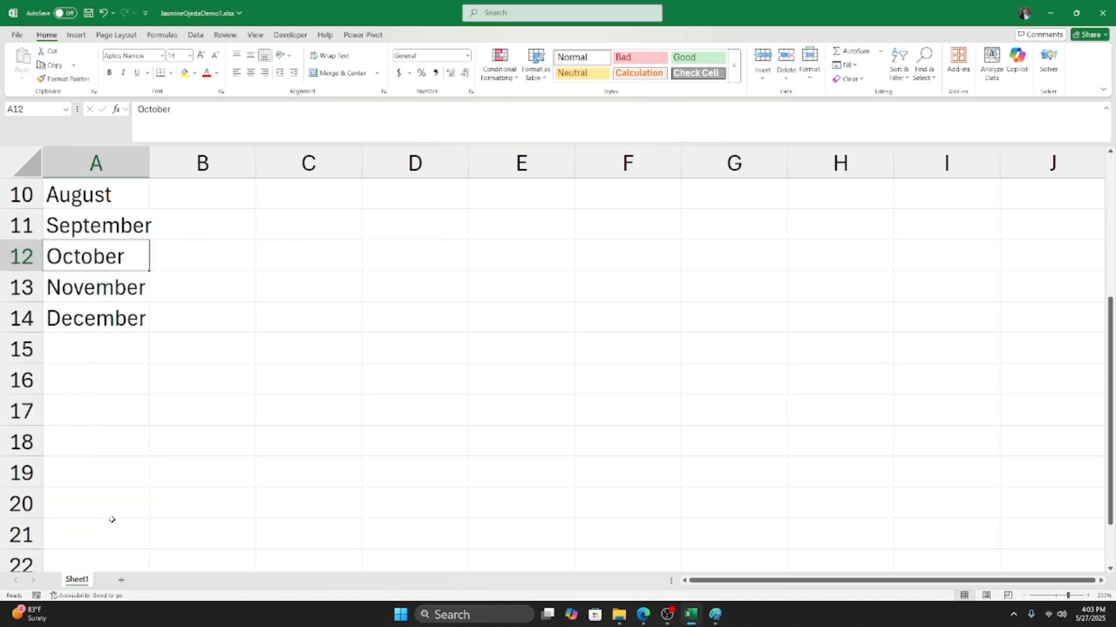
click(70, 310)
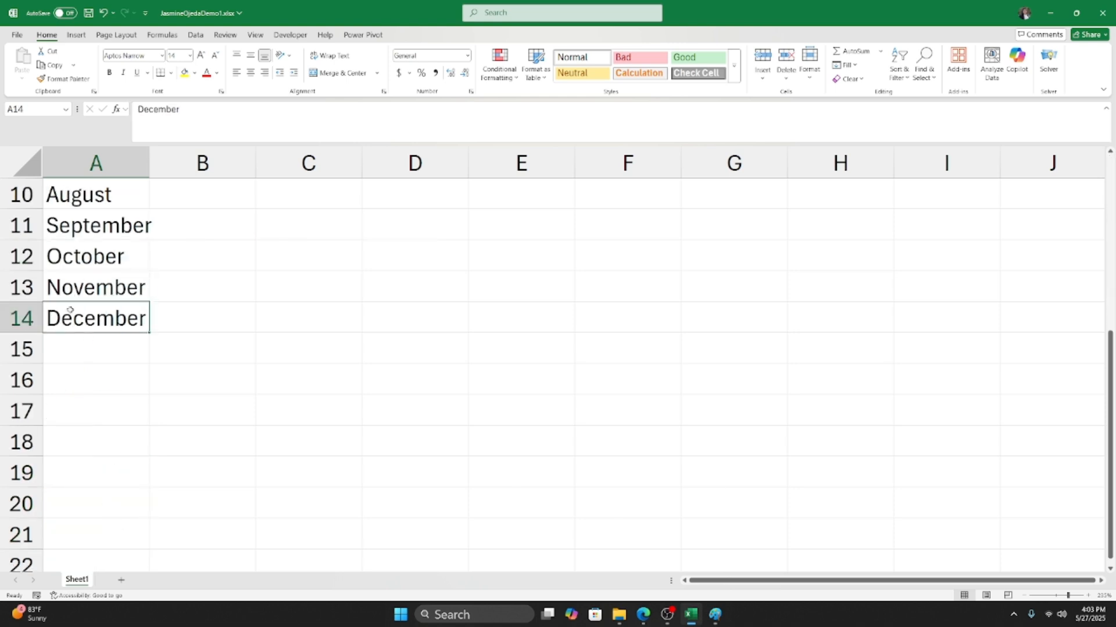
click(70, 287)
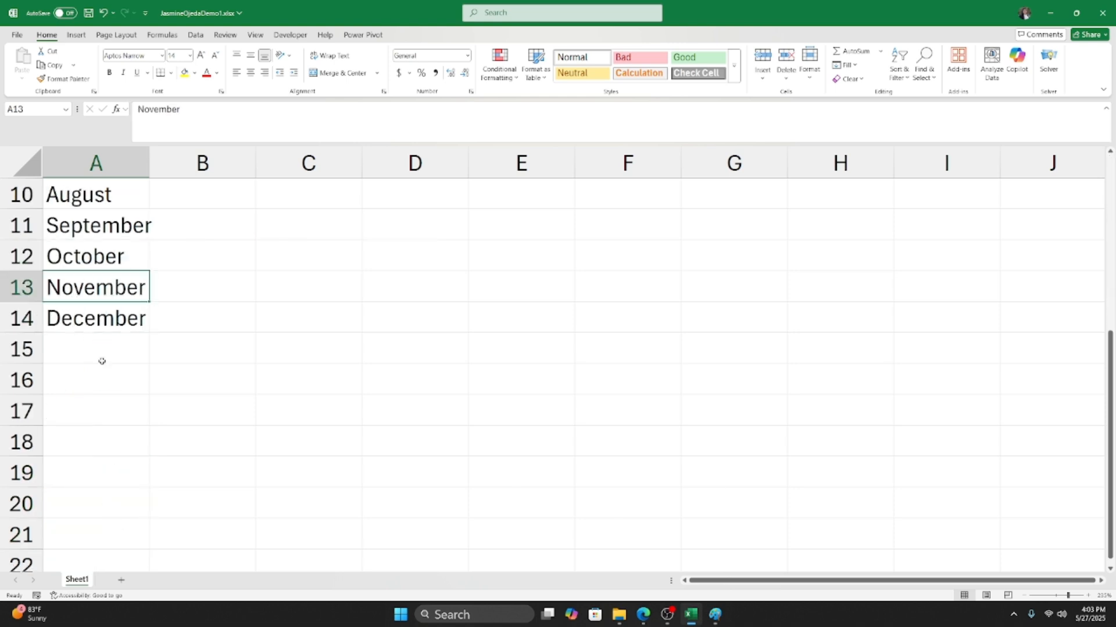
scroll(102, 366, up, 3)
click(75, 321)
click(77, 254)
key(Down)
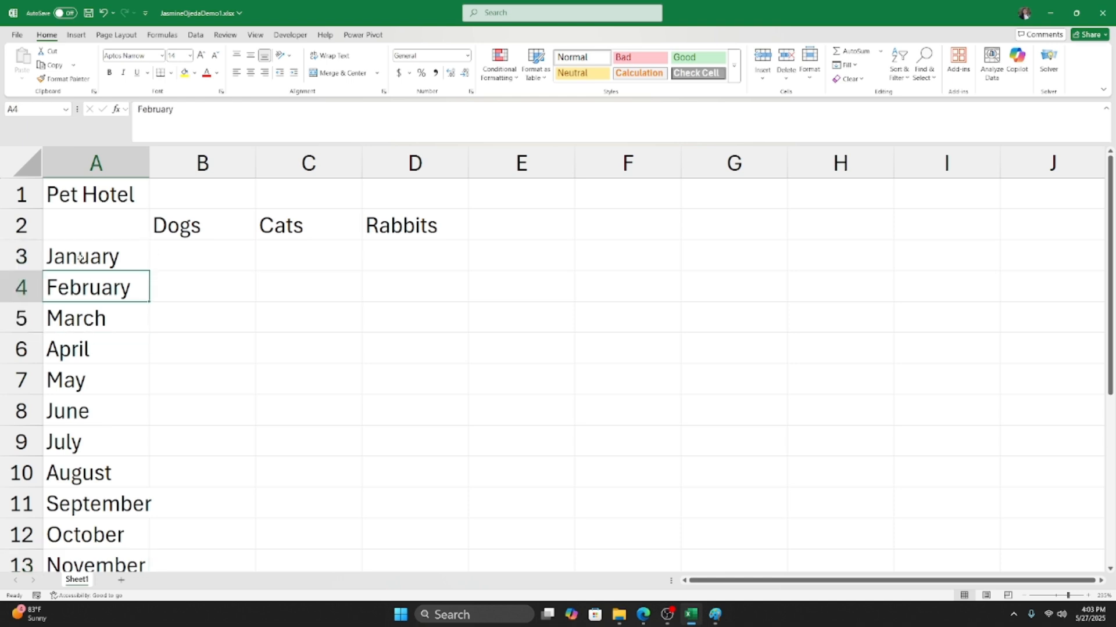
click(80, 256)
click(90, 287)
Try auto-filling from the blank cell B4 down to B10.
click(177, 285)
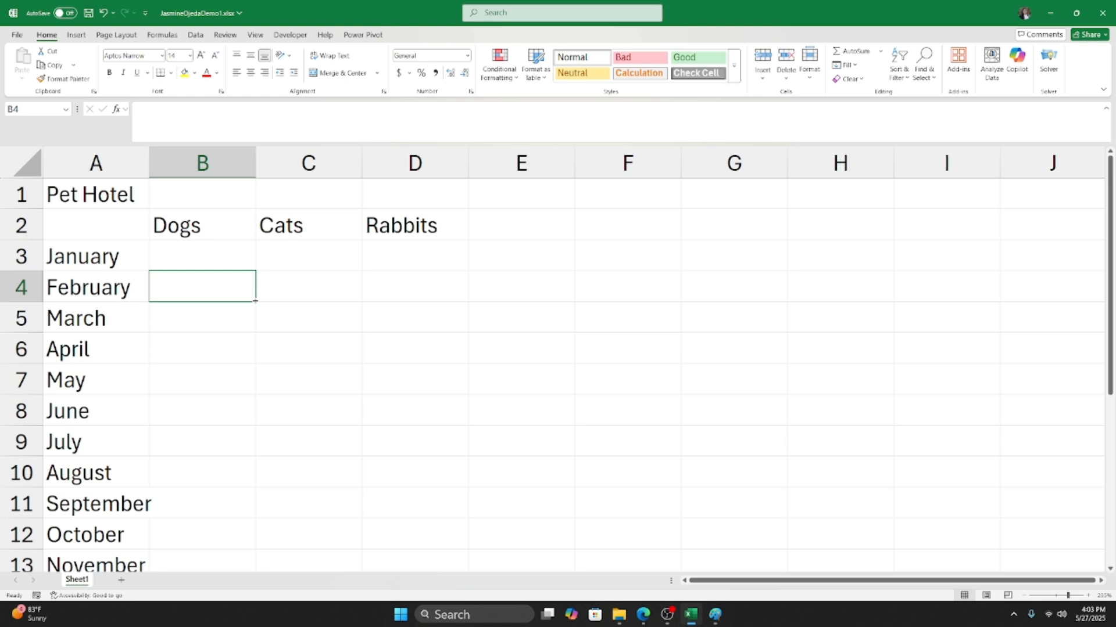
drag(255, 300, 256, 487)
click(209, 281)
click(201, 247)
Auto-fill the months from January in A3 across row 3 to H3, and undo the fill.
click(136, 264)
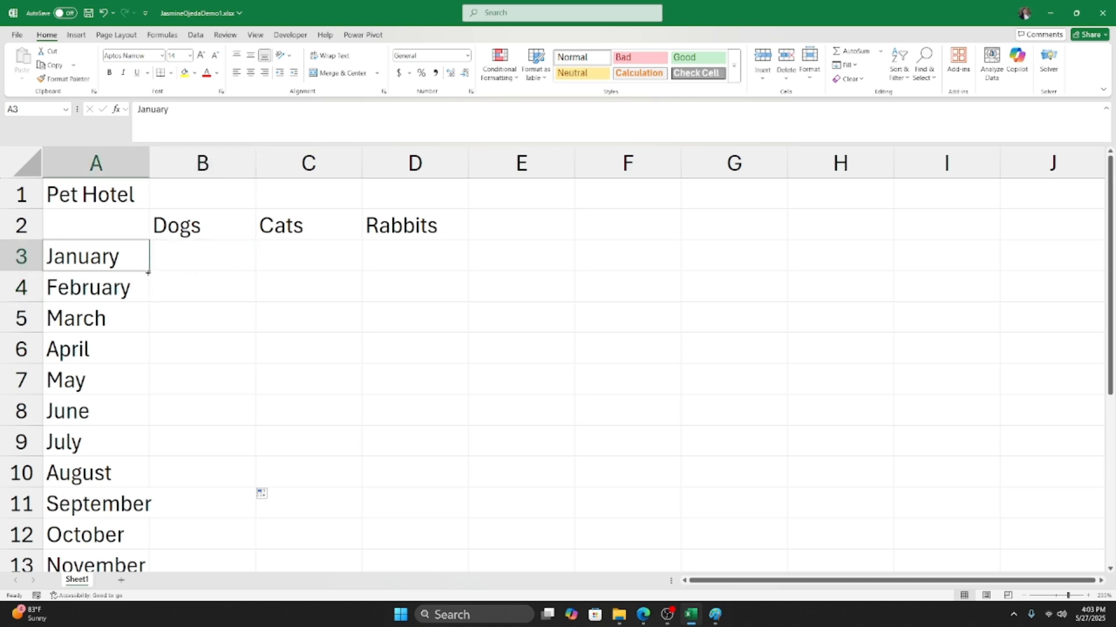
drag(149, 271, 864, 266)
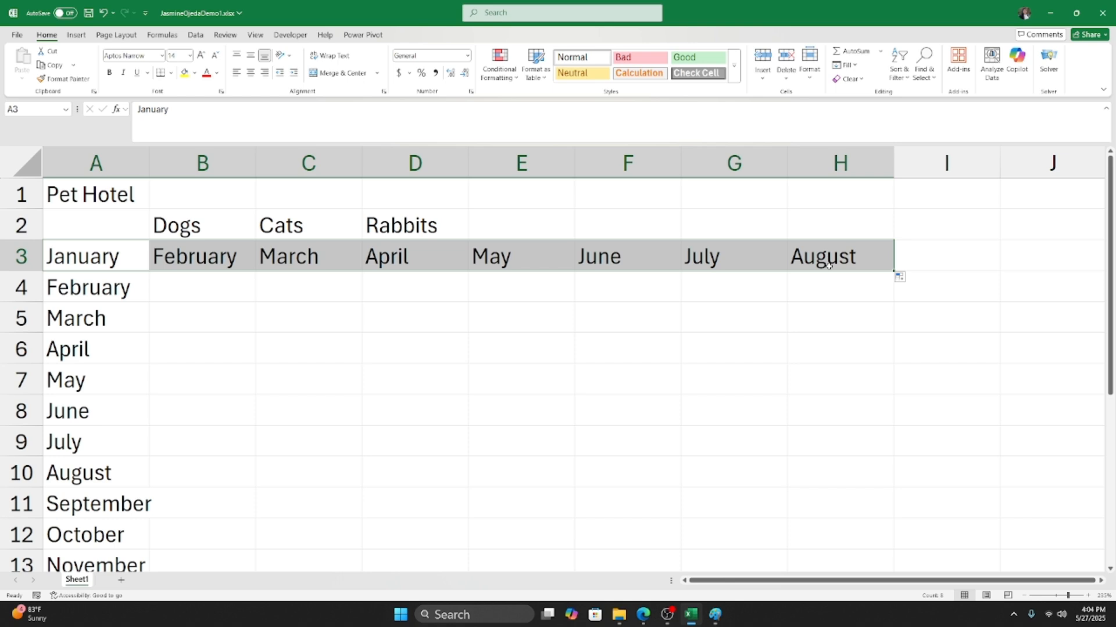
key(ctrl+z)
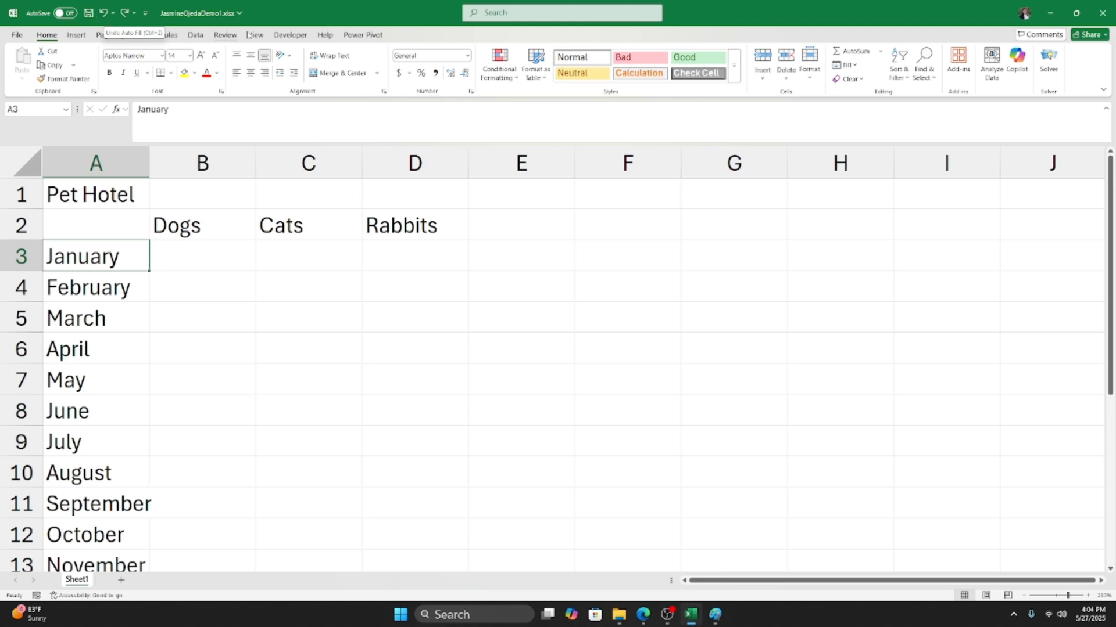
Save the workbook.
click(88, 14)
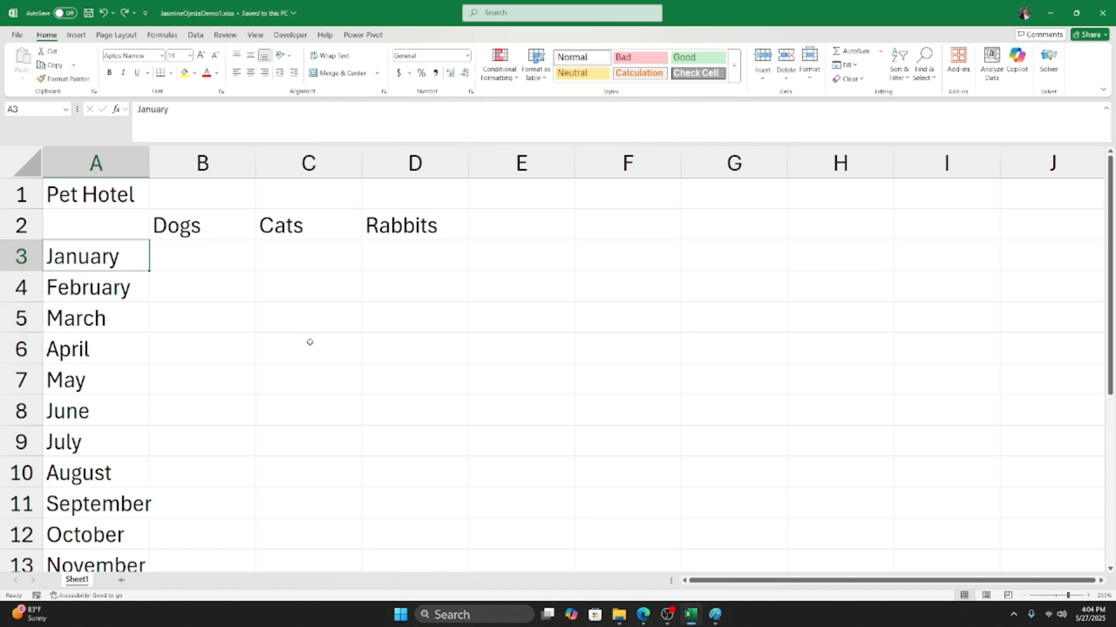
Enter the January pet counts: 10 dogs in B3, 5 cats in C3 and 3 rabbits in D3.
scroll(293, 340, down, 3)
click(189, 276)
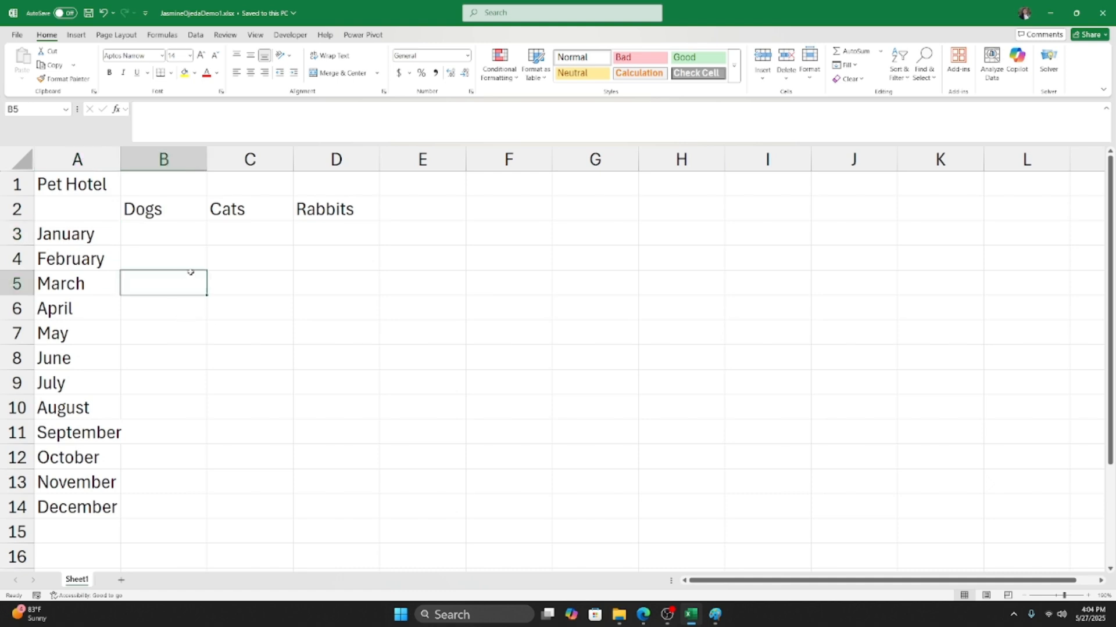
click(153, 229)
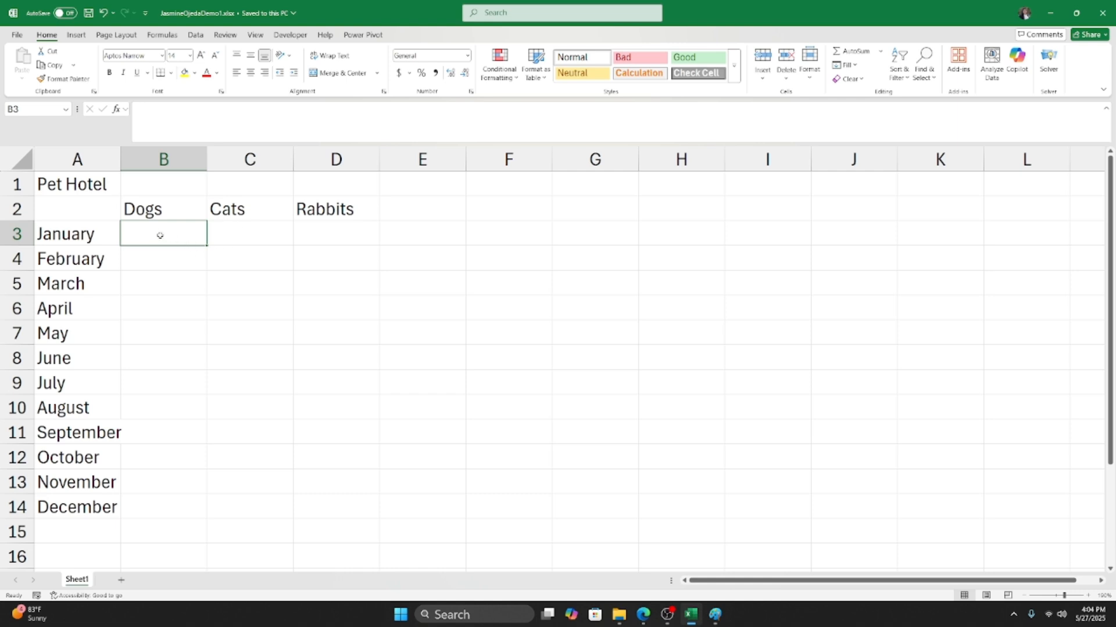
text(10)
click(219, 238)
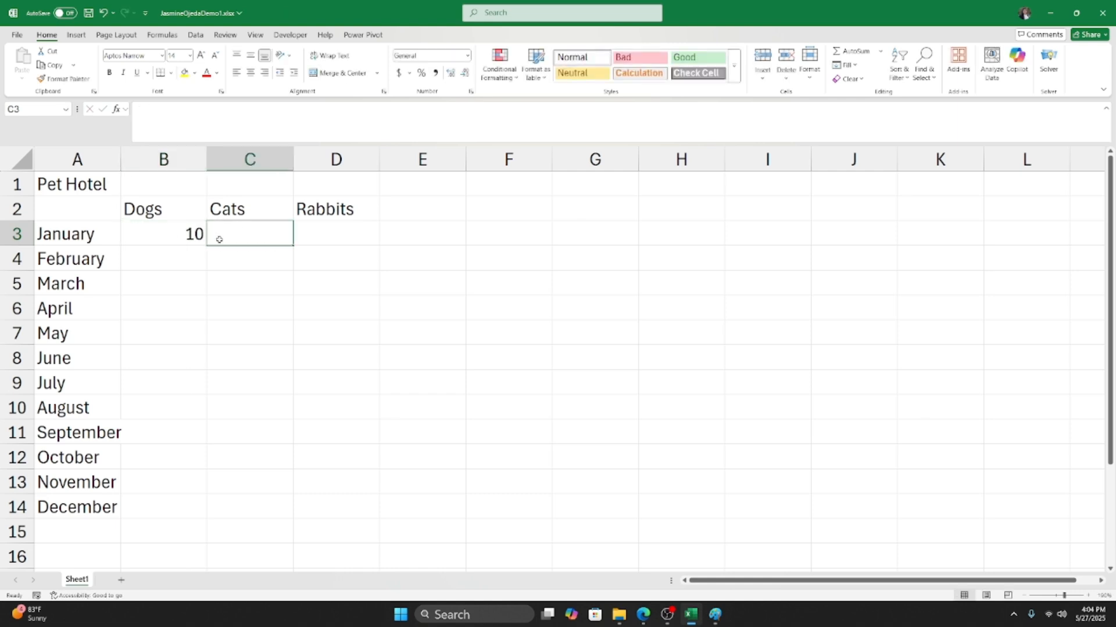
text(5)
click(325, 233)
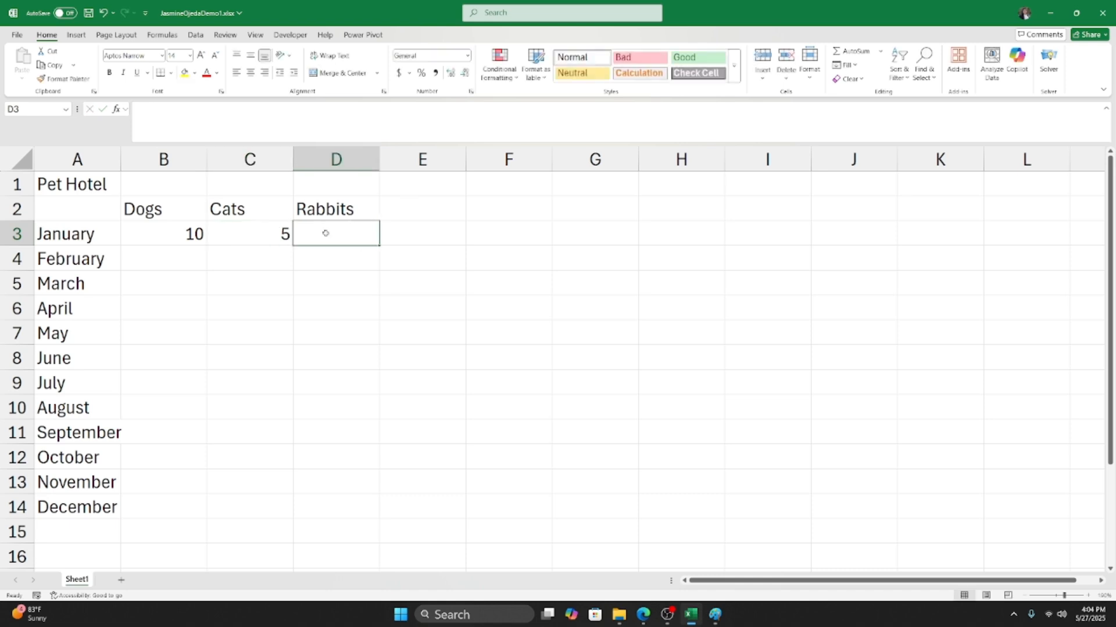
text(3)
Enter the February pet counts: 15 dogs in B4, 7 cats in C4 and 4 rabbits in D4.
click(177, 259)
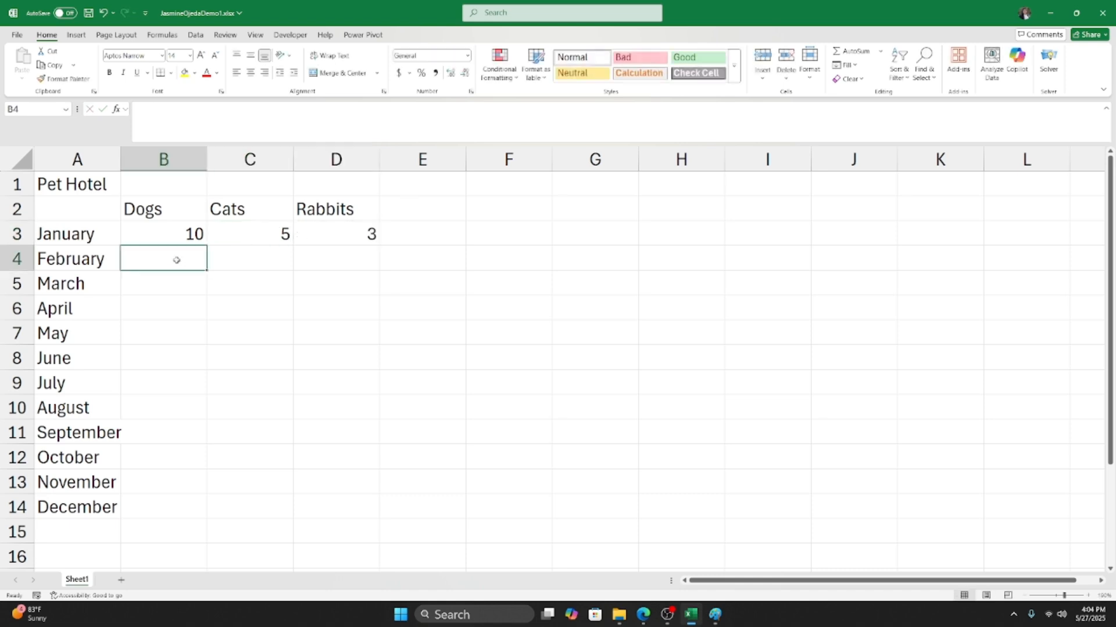
text(15)
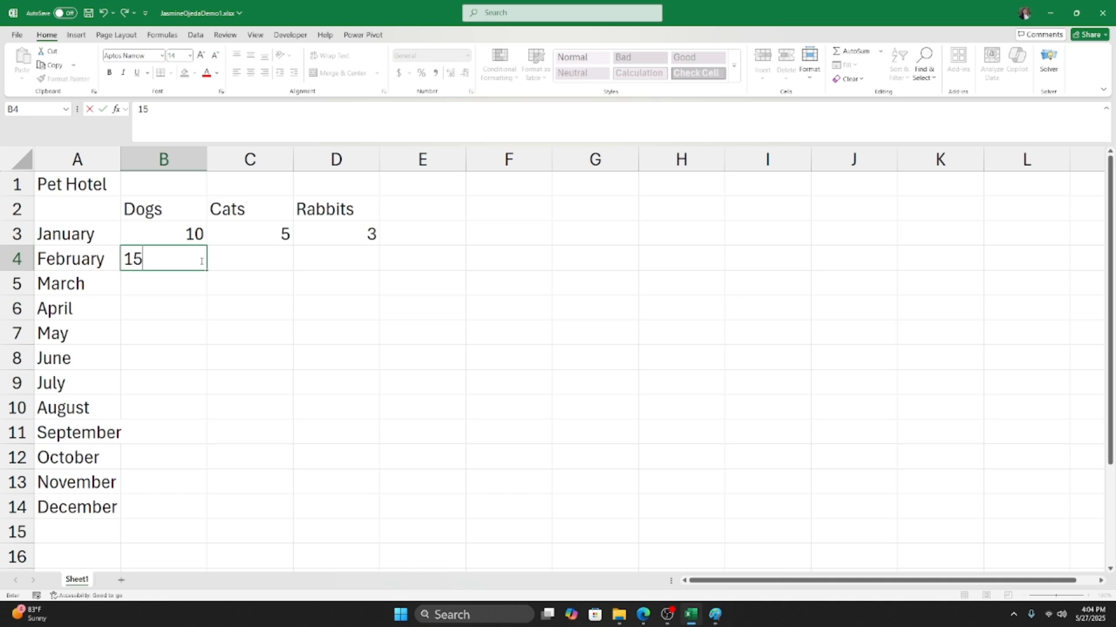
click(264, 262)
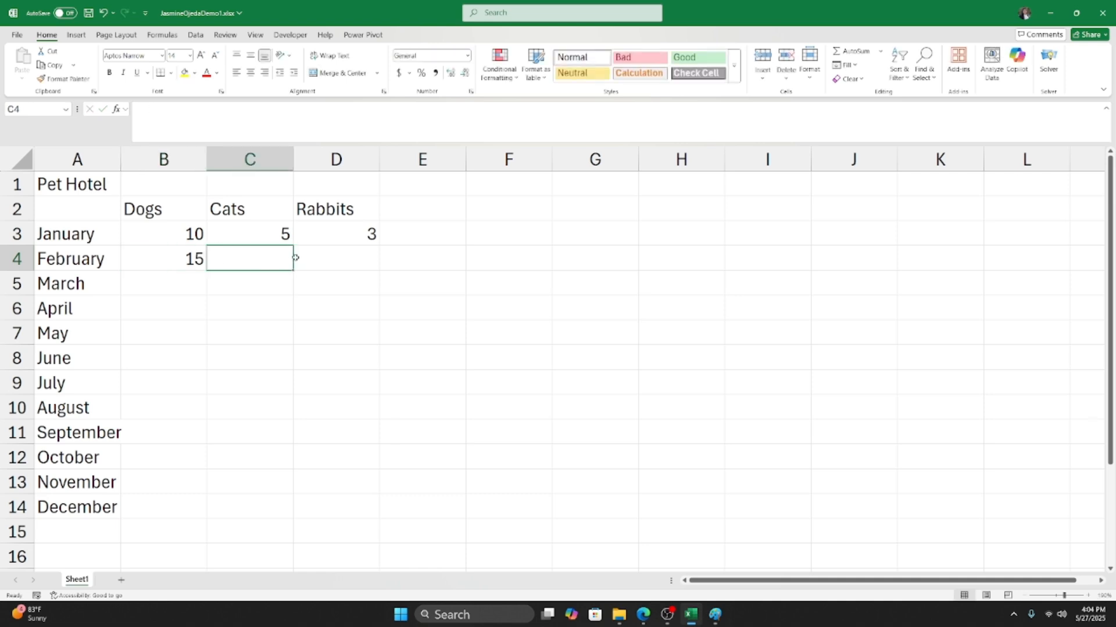
text(7)
click(369, 265)
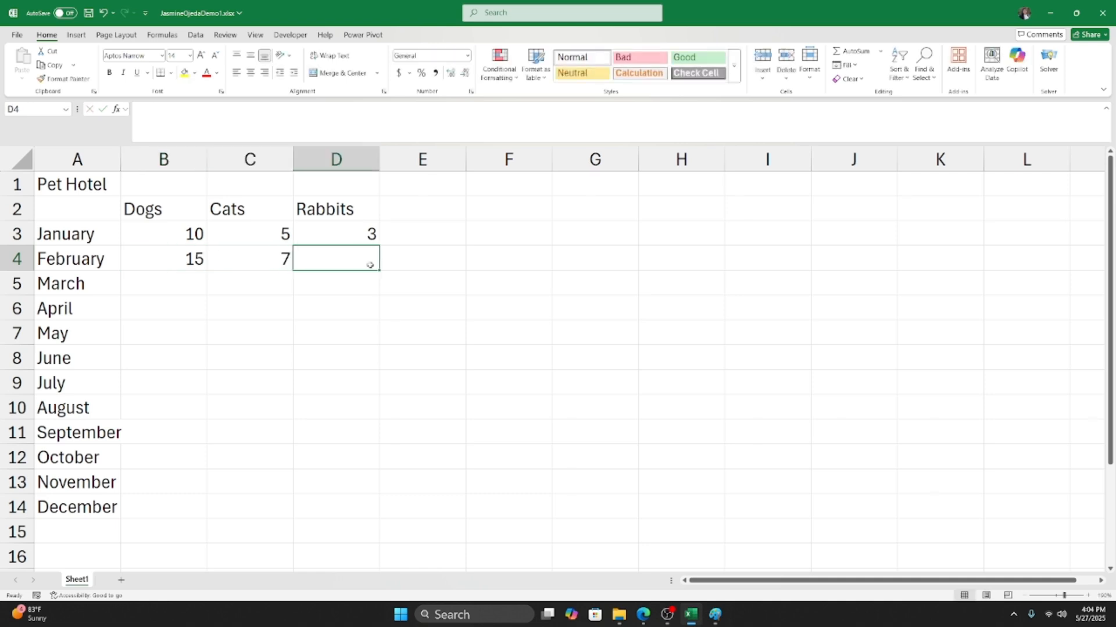
text(4)
click(164, 279)
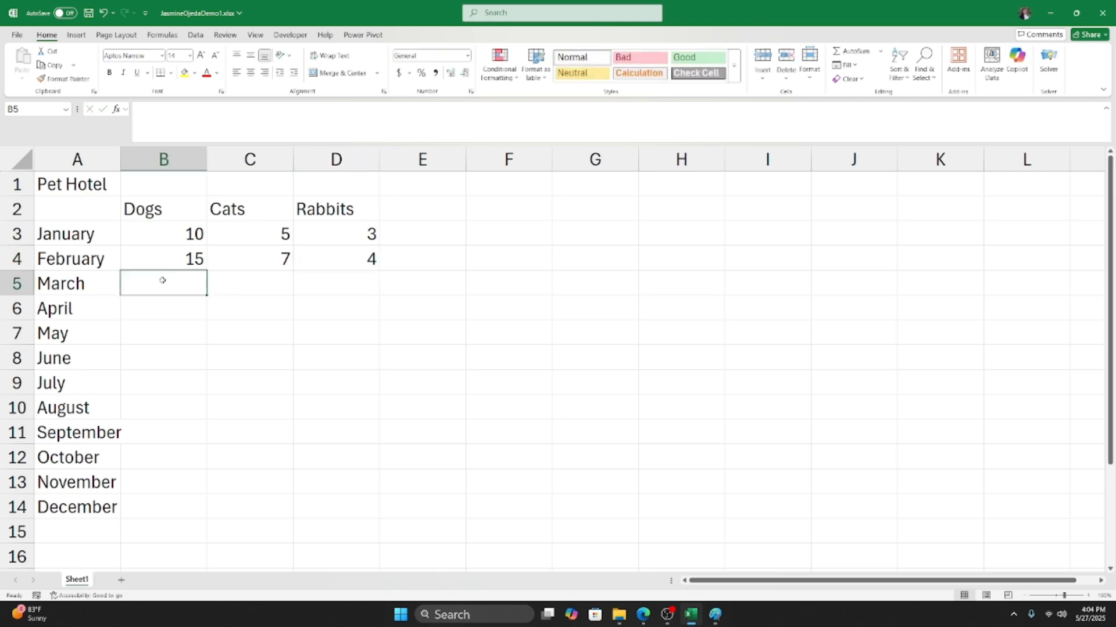
click(139, 262)
click(139, 242)
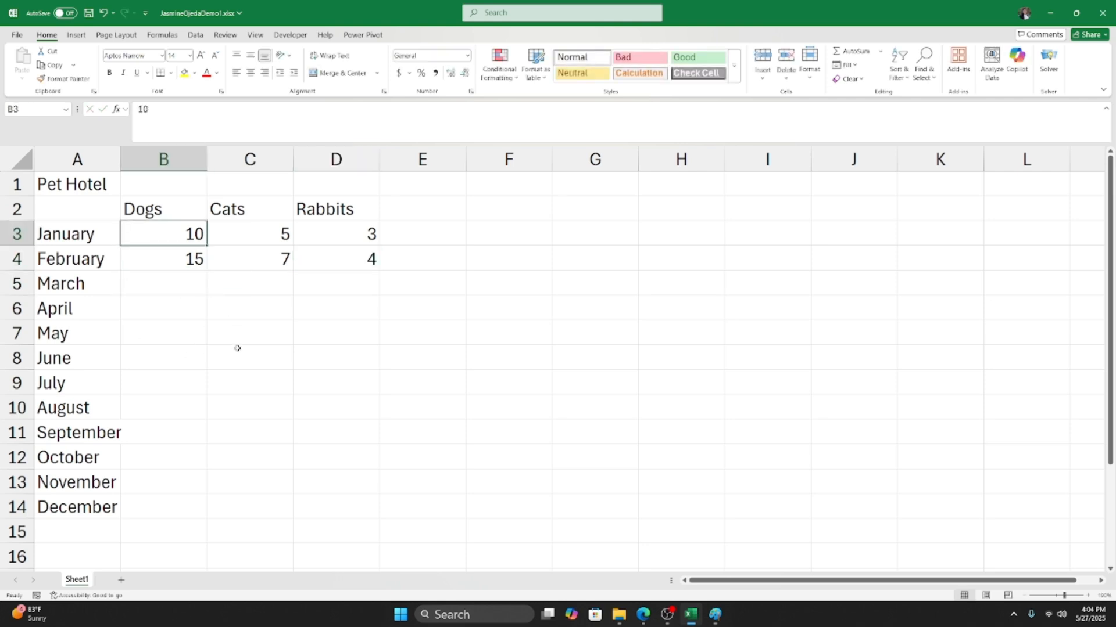
scroll(237, 348, up, 1)
click(176, 314)
click(167, 297)
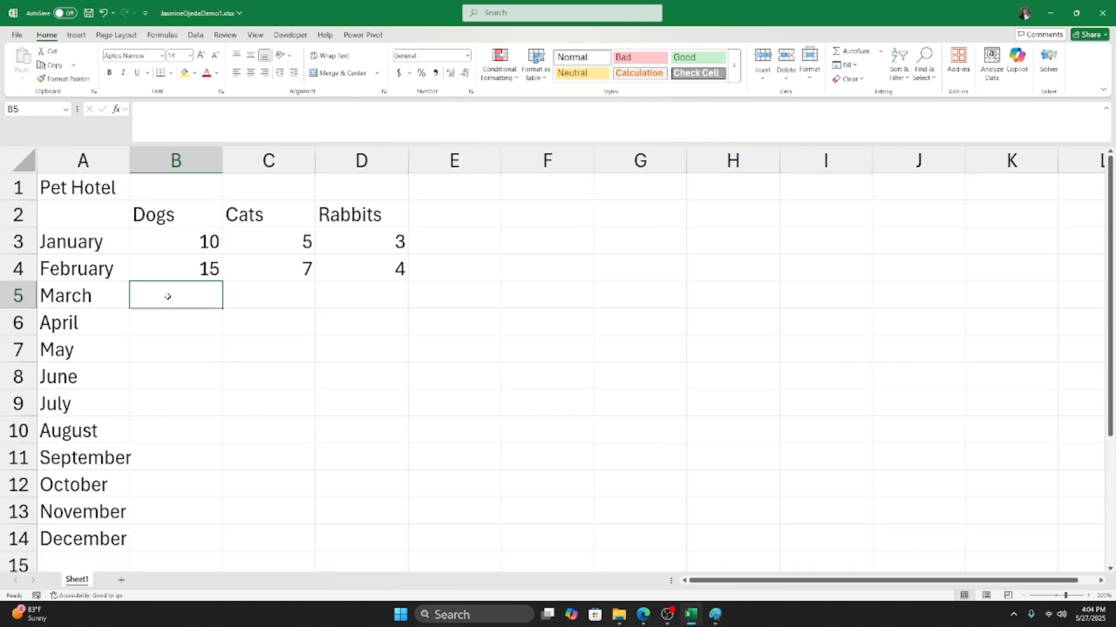
click(174, 265)
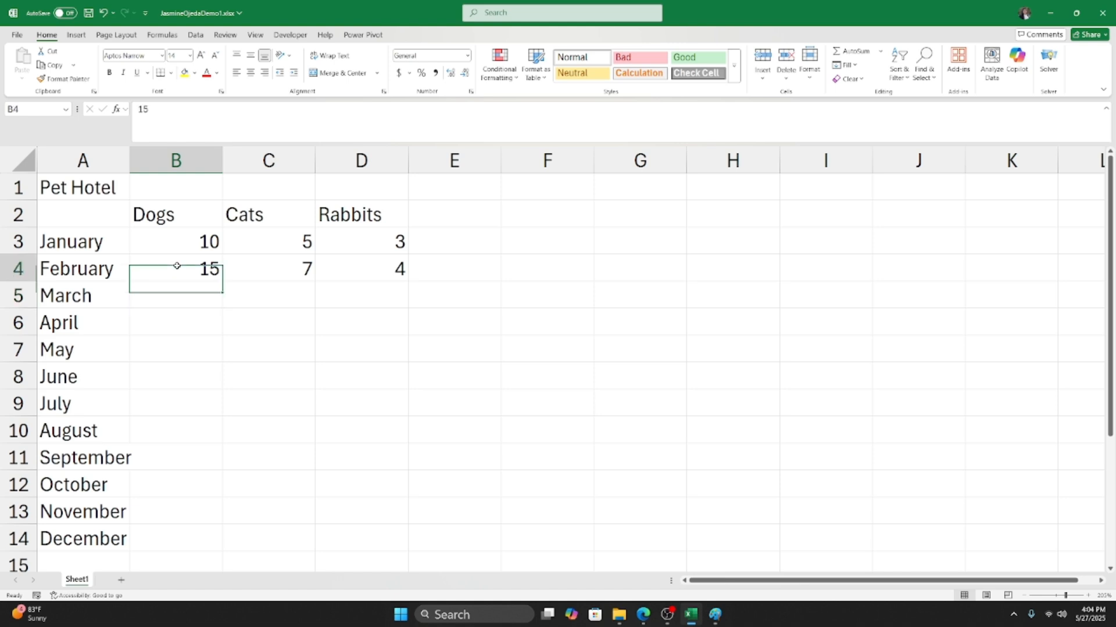
Enter the March pet counts: 14 dogs in B5, 11 cats in C5 and 8 rabbits in D5.
click(169, 284)
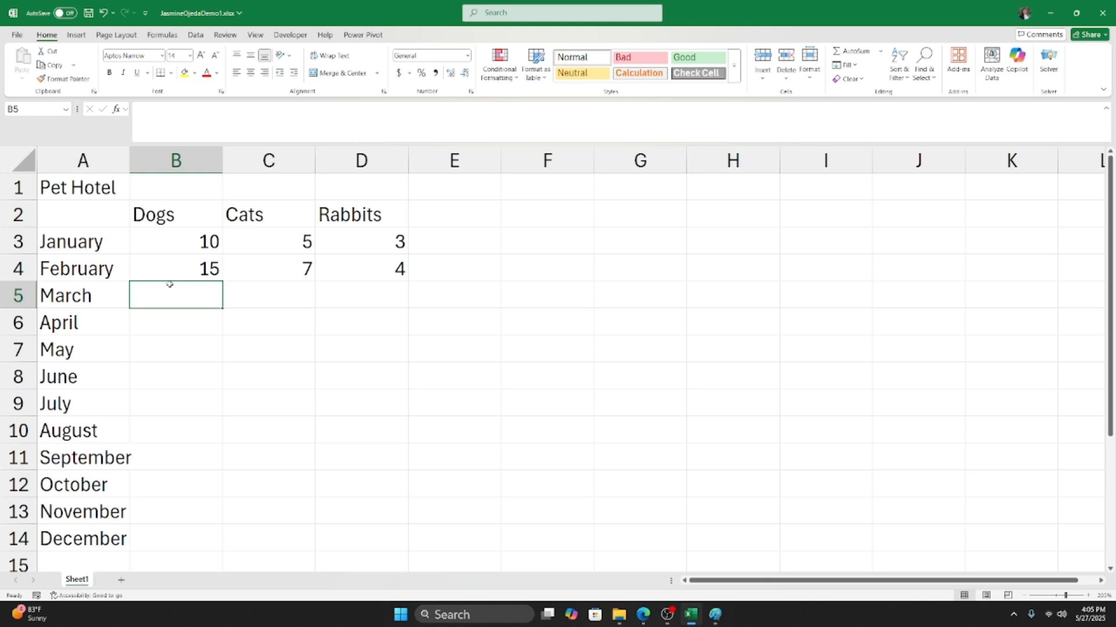
text(14)
click(267, 312)
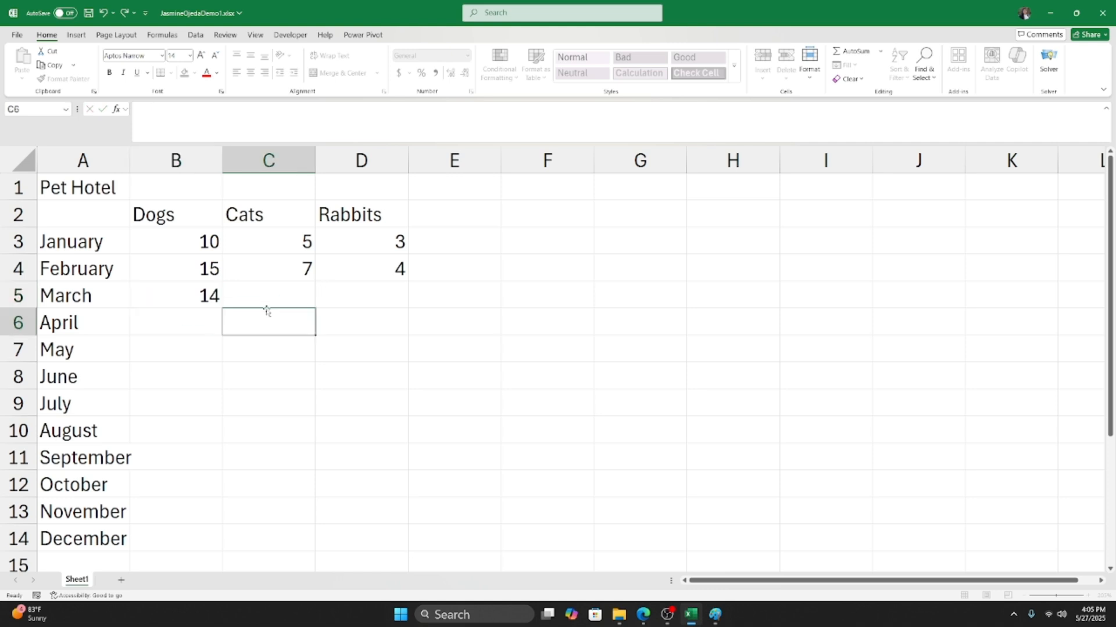
click(269, 296)
text(11)
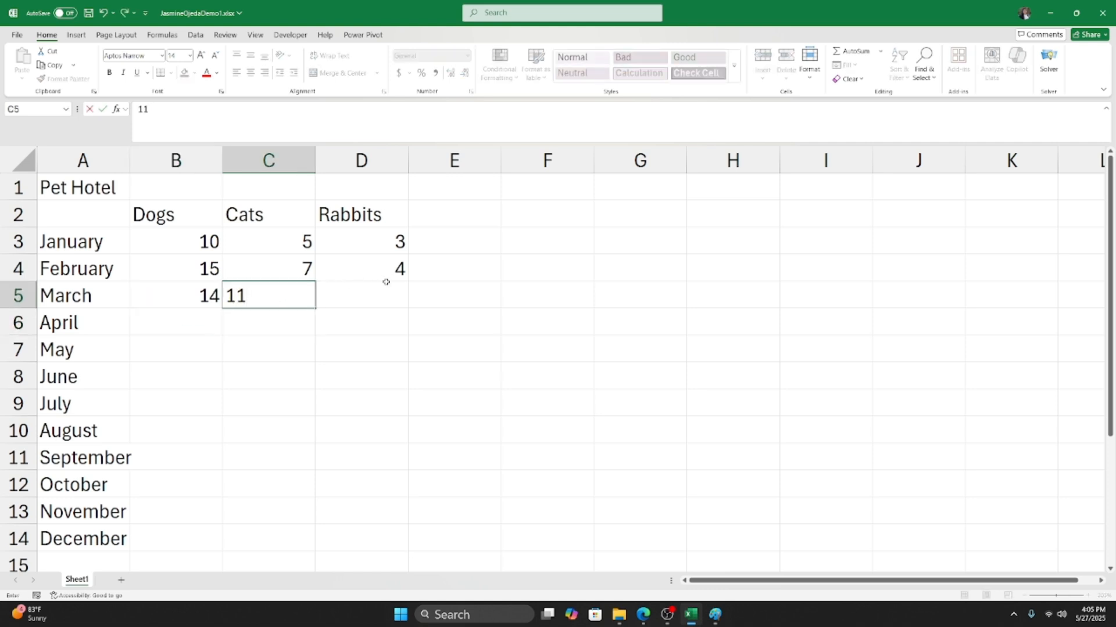
click(386, 295)
text(8)
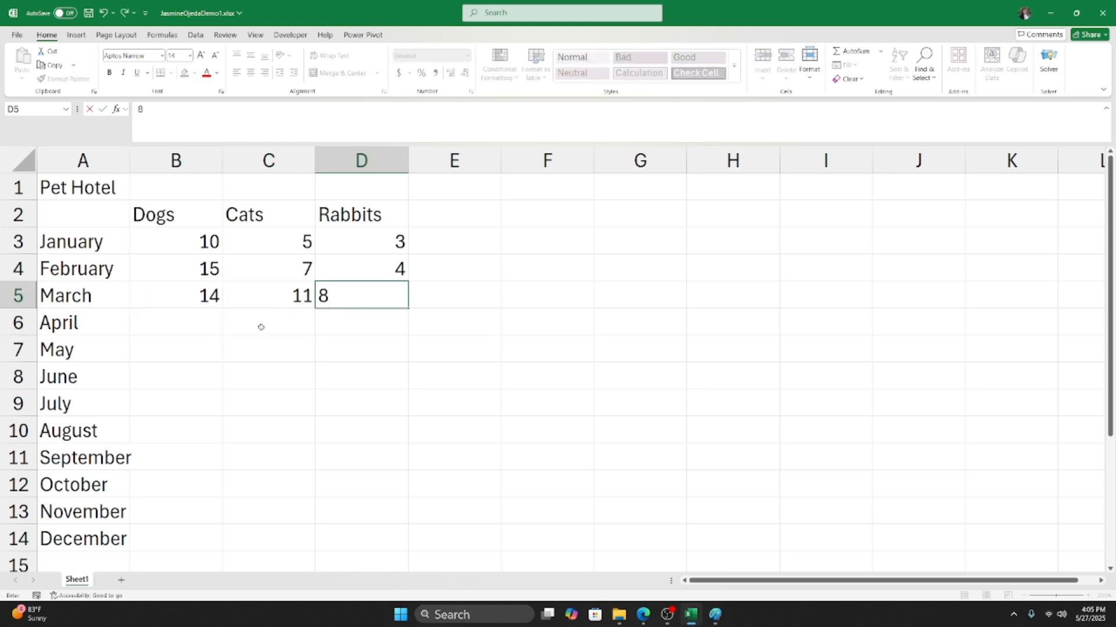
Enter the April pet counts: 10 dogs in B6, 14 cats in C6 and 9 rabbits in D6.
click(198, 319)
text(10)
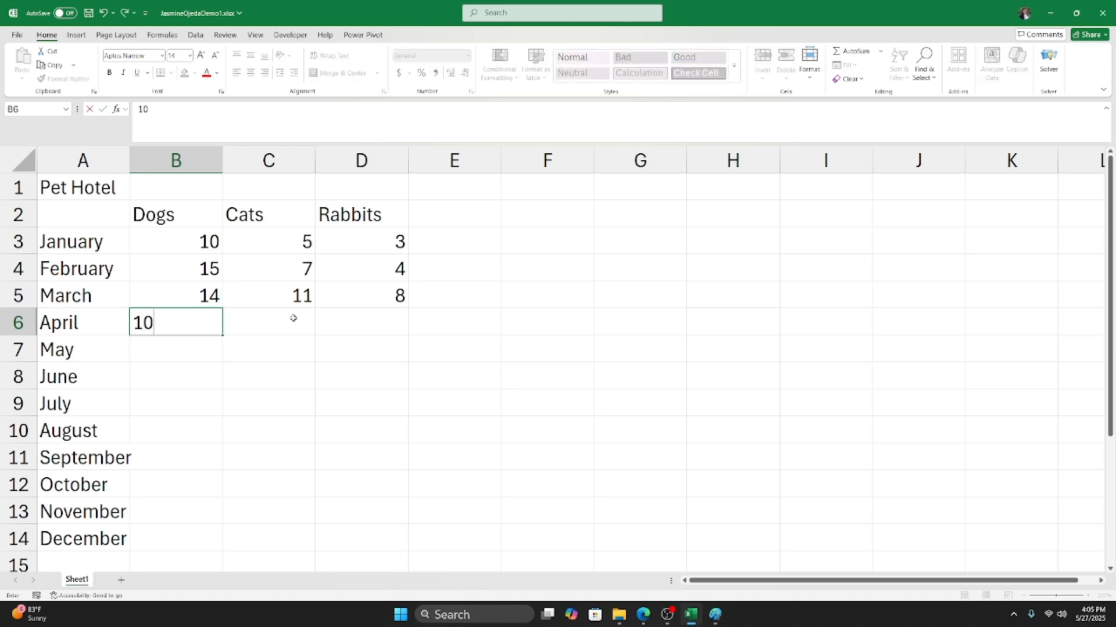
click(293, 319)
text(14)
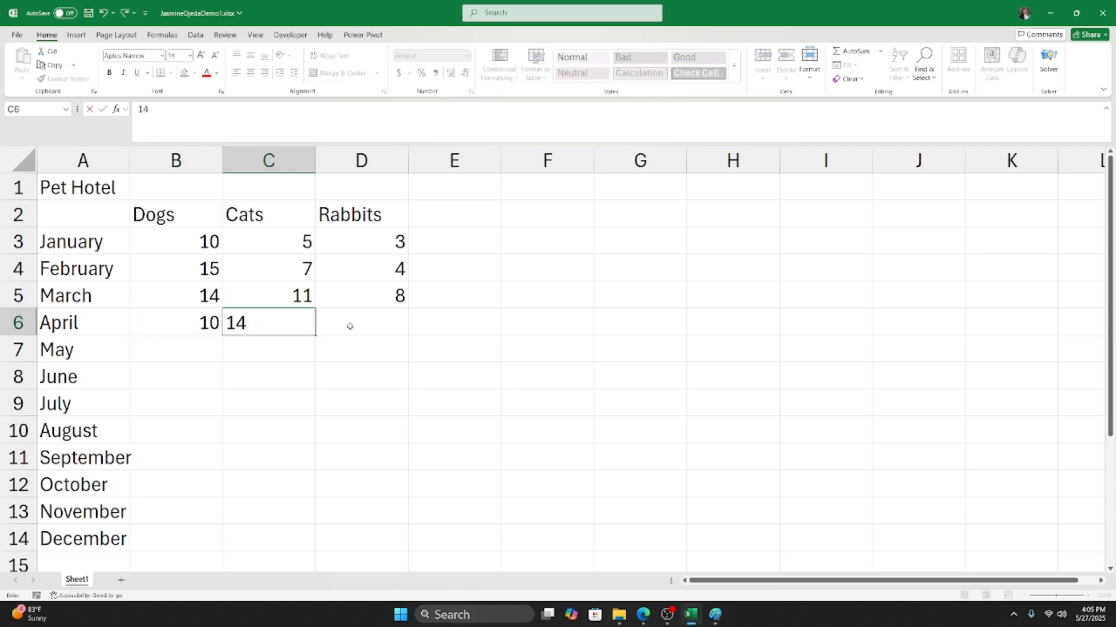
click(402, 328)
text(9)
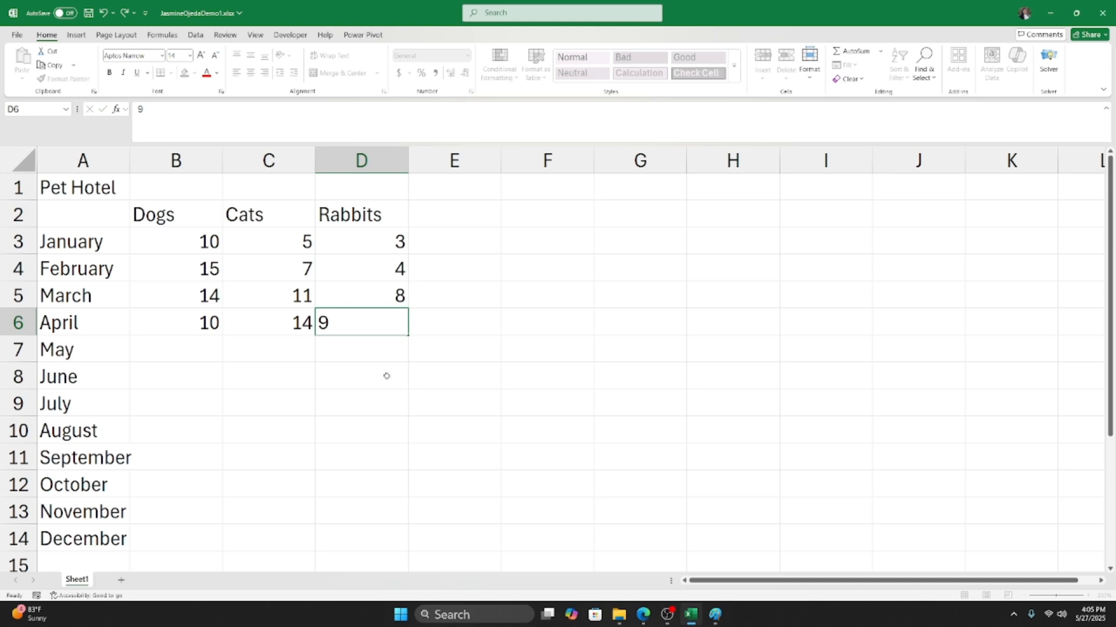
click(379, 366)
click(367, 346)
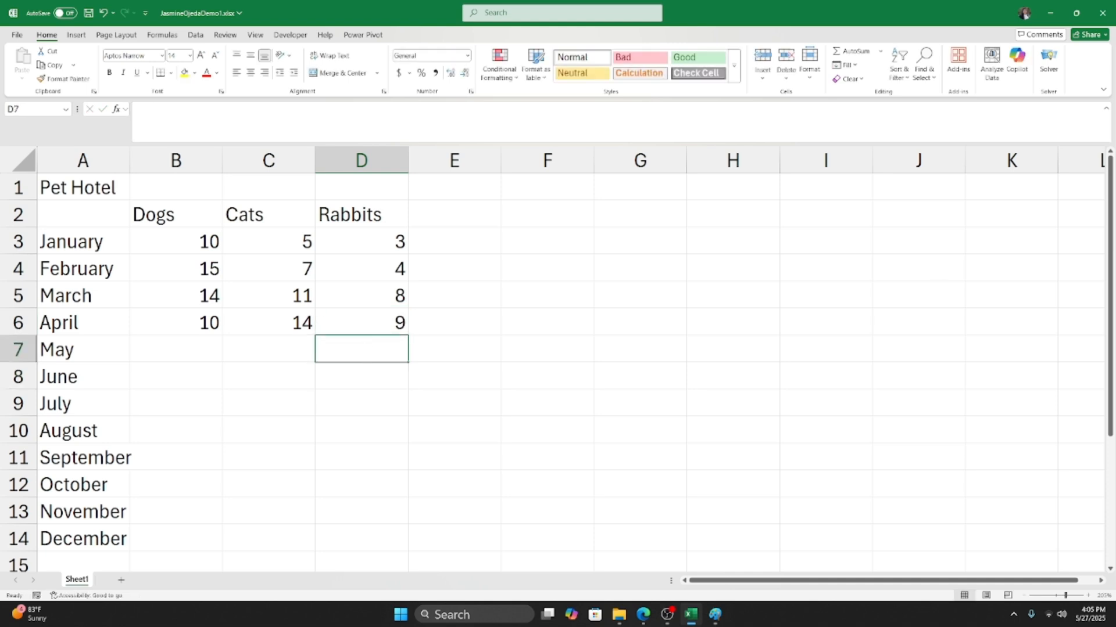
click(204, 369)
click(193, 350)
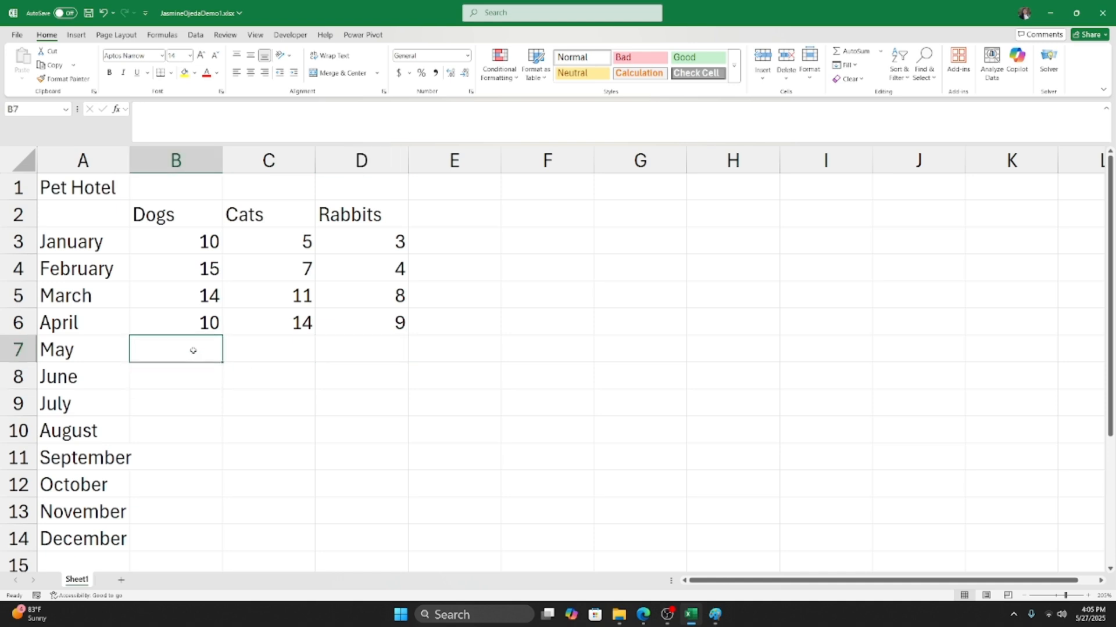
click(190, 323)
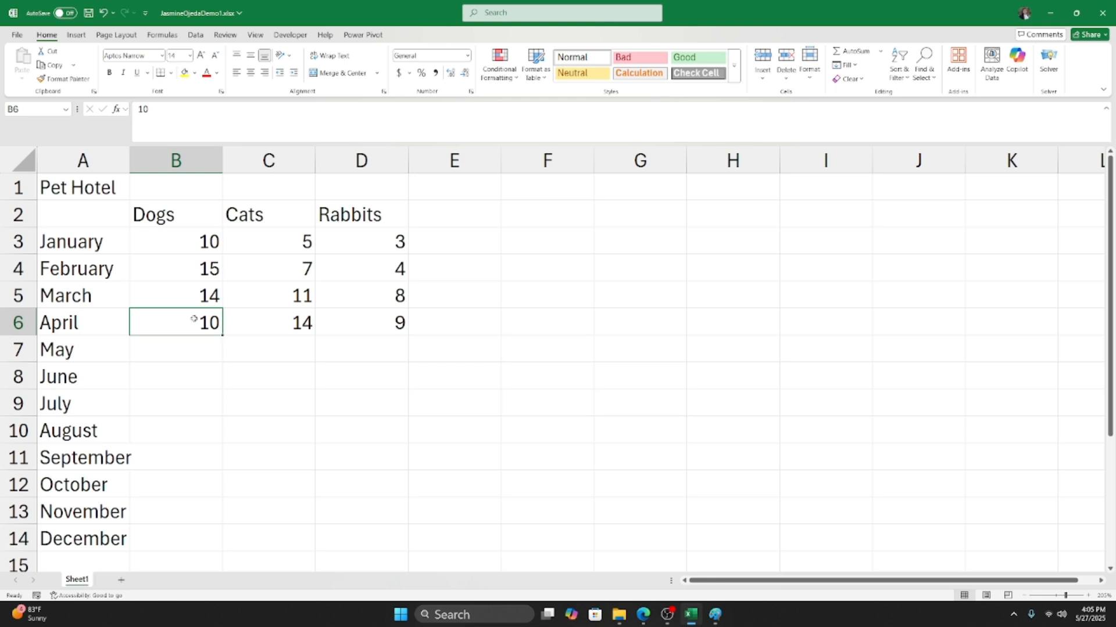
scroll(192, 320, down, 2)
click(142, 316)
click(138, 274)
click(149, 244)
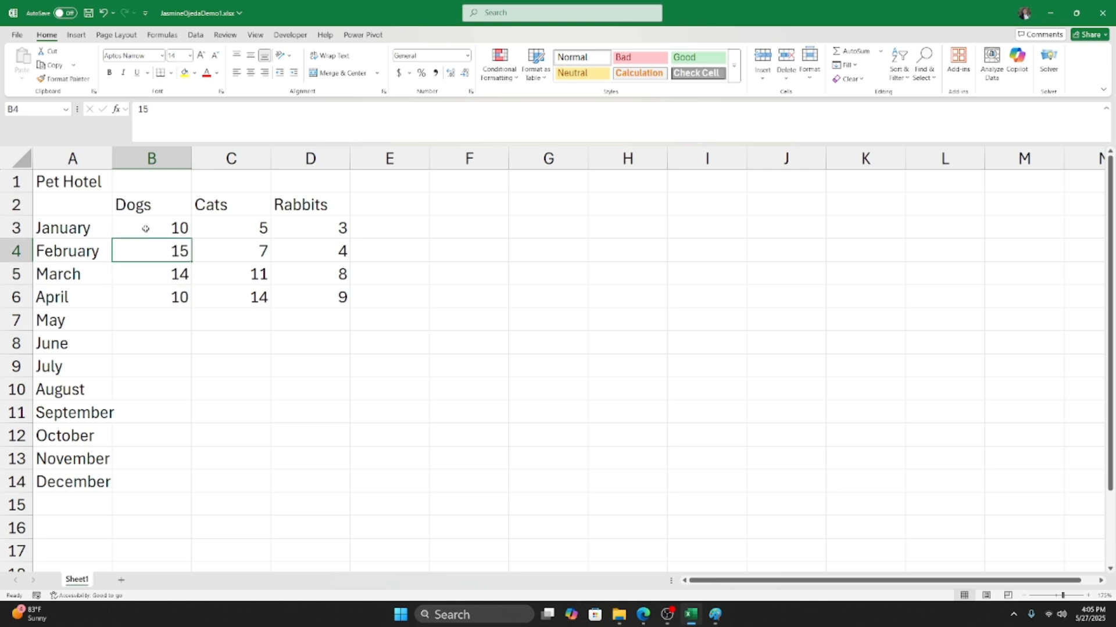
click(145, 223)
scroll(202, 427, up, 2)
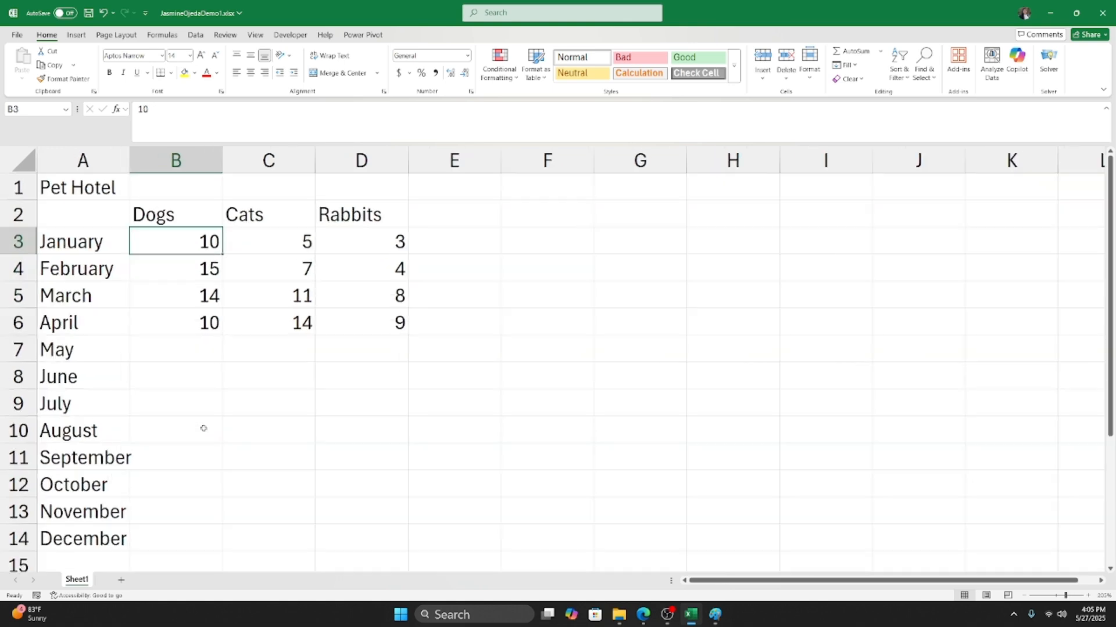
Examine the worksheet title, the pet headings in row 2 and the January to April counts in B3:D6.
click(292, 236)
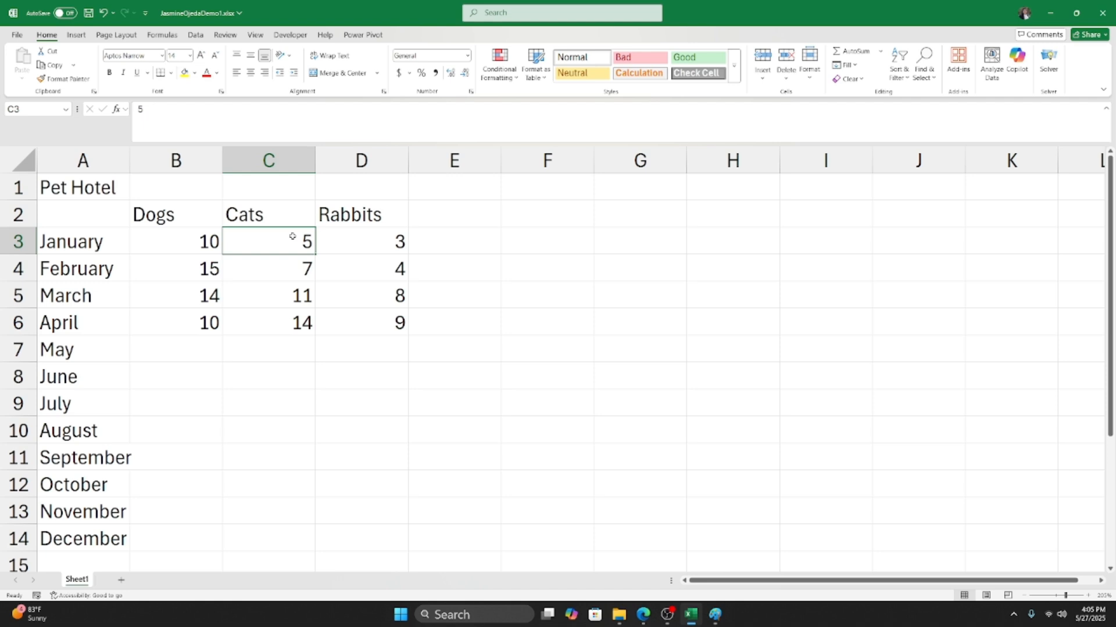
click(201, 223)
click(186, 242)
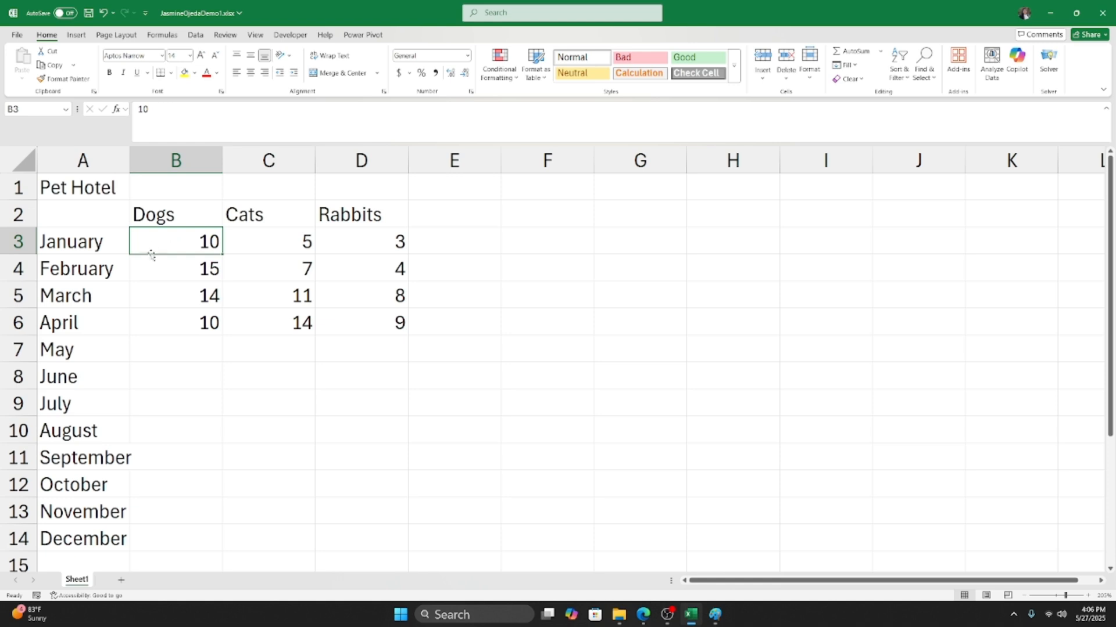
click(245, 223)
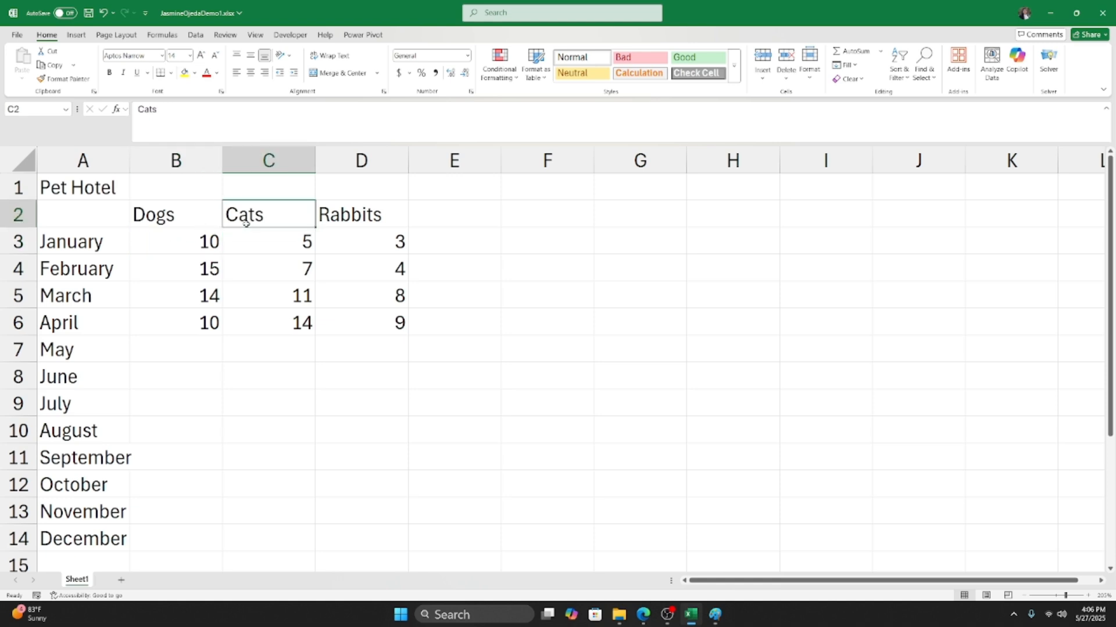
click(259, 249)
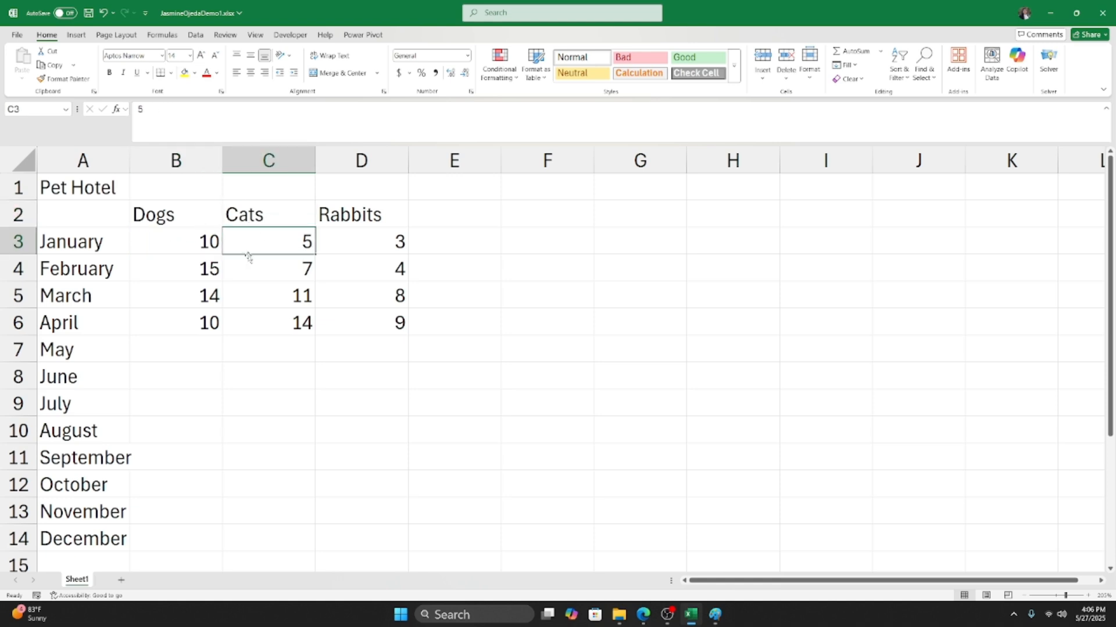
click(200, 255)
click(199, 270)
click(193, 296)
click(192, 314)
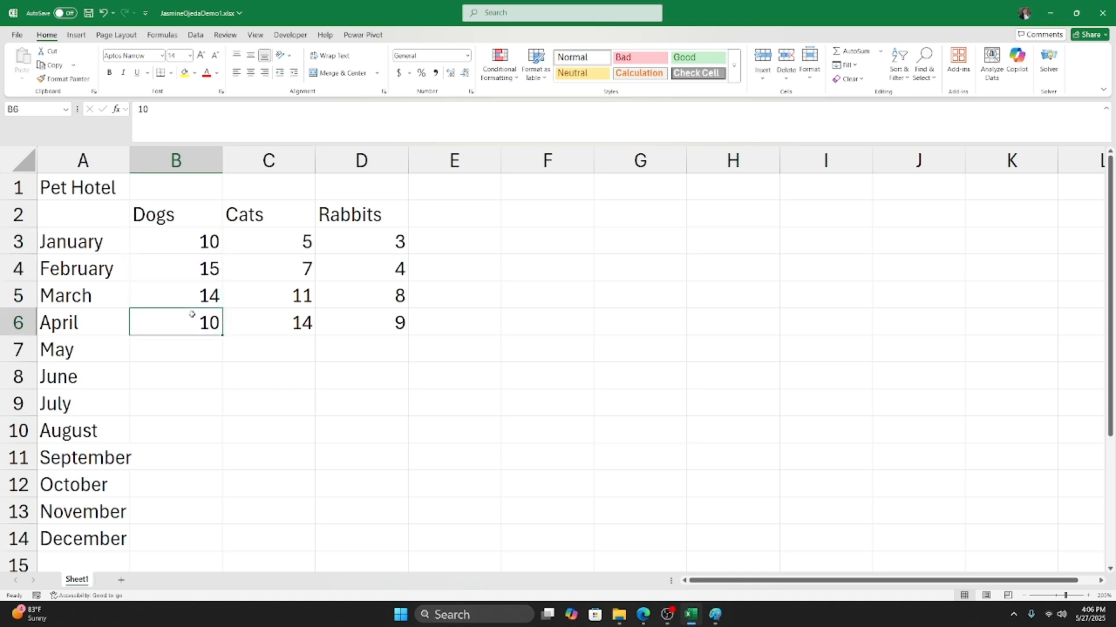
click(305, 306)
click(290, 330)
click(378, 321)
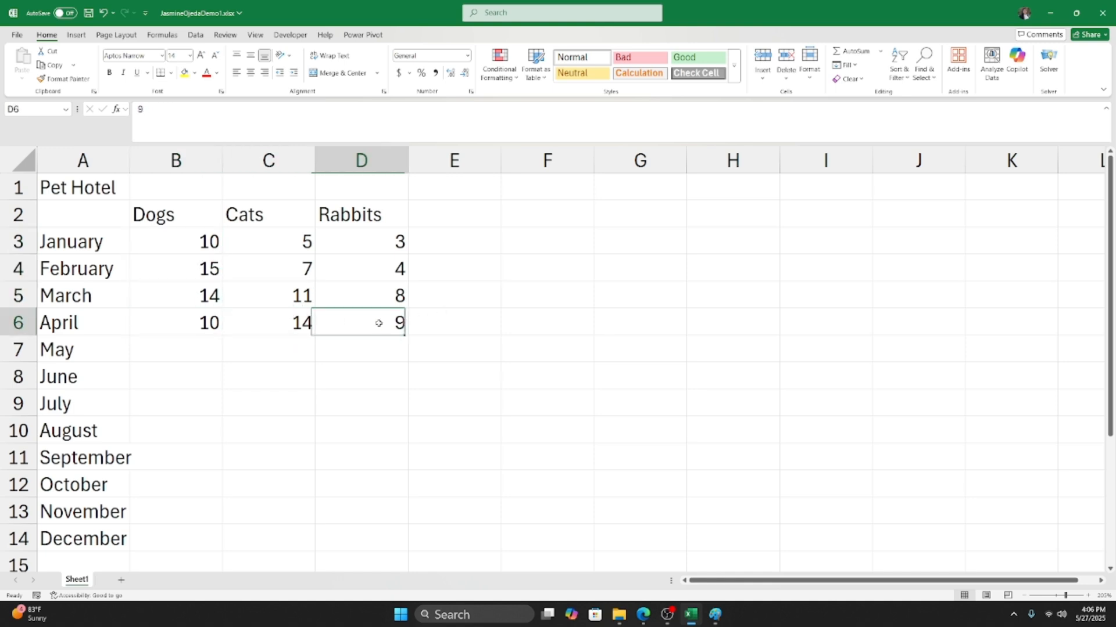
click(363, 292)
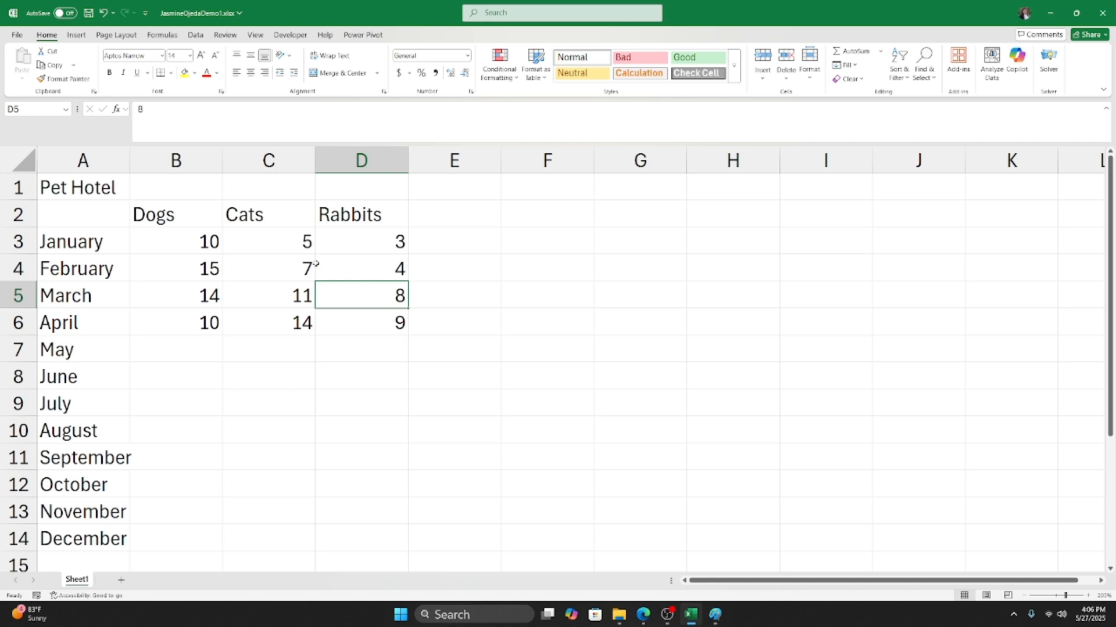
click(202, 217)
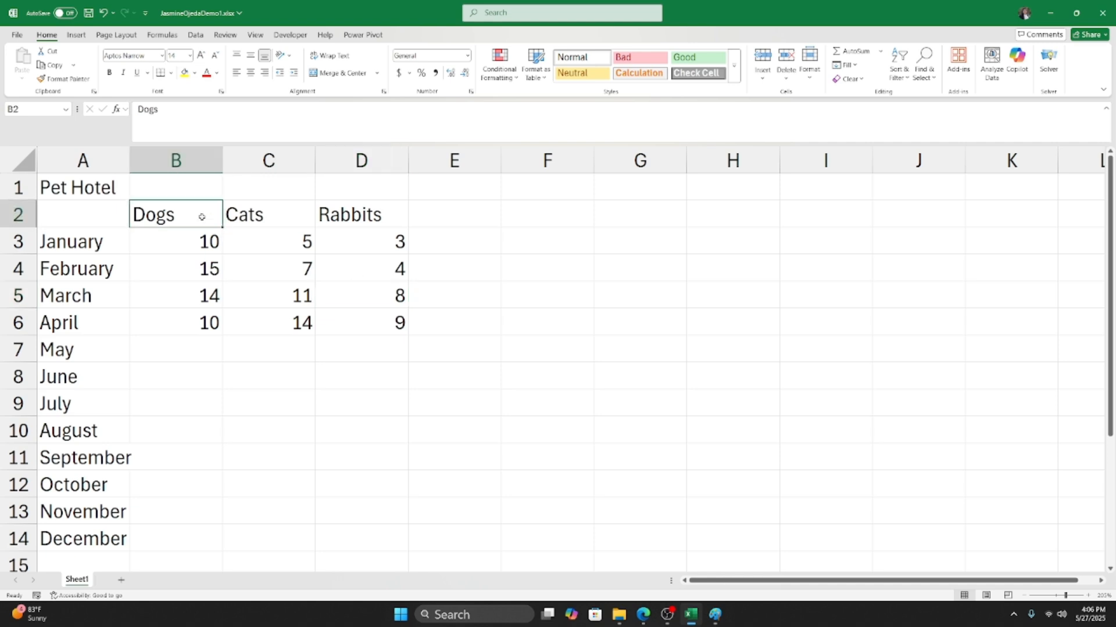
click(349, 252)
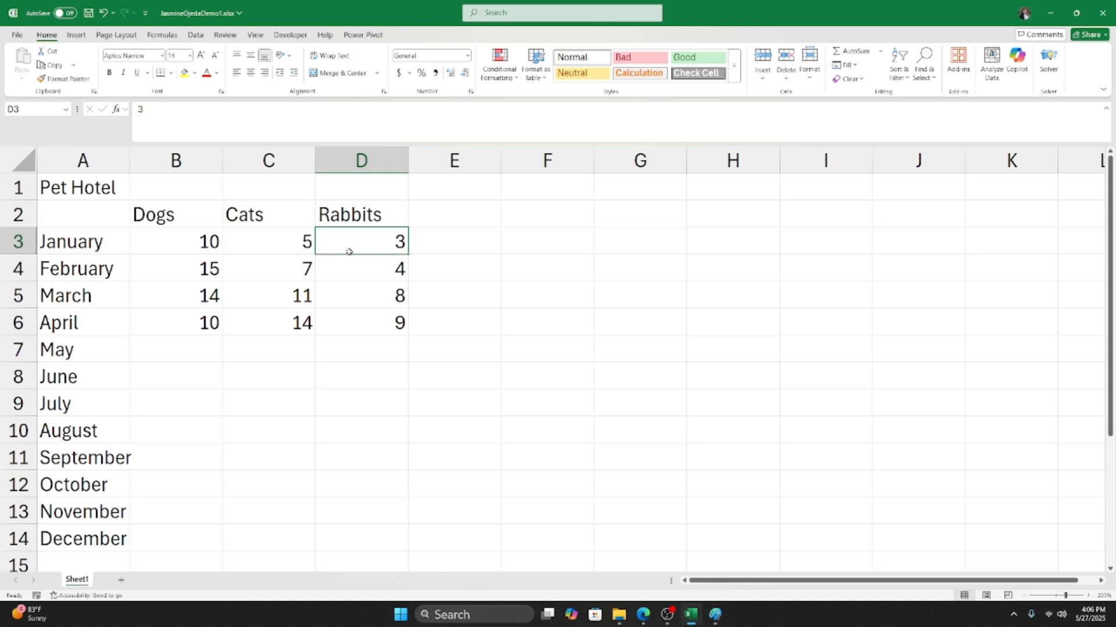
click(373, 317)
click(84, 222)
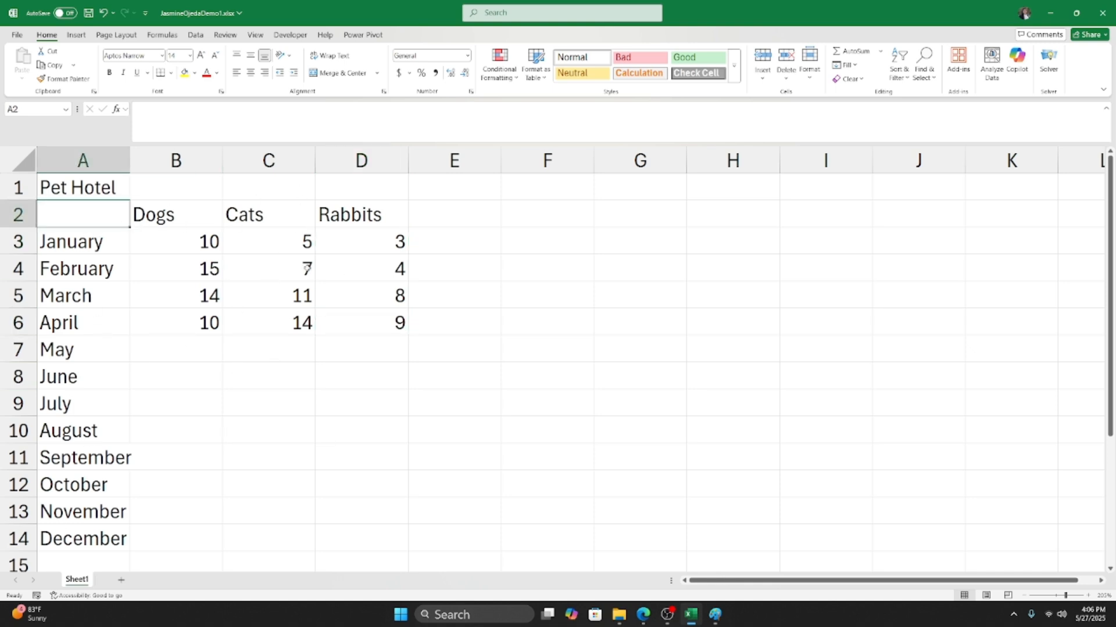
click(732, 268)
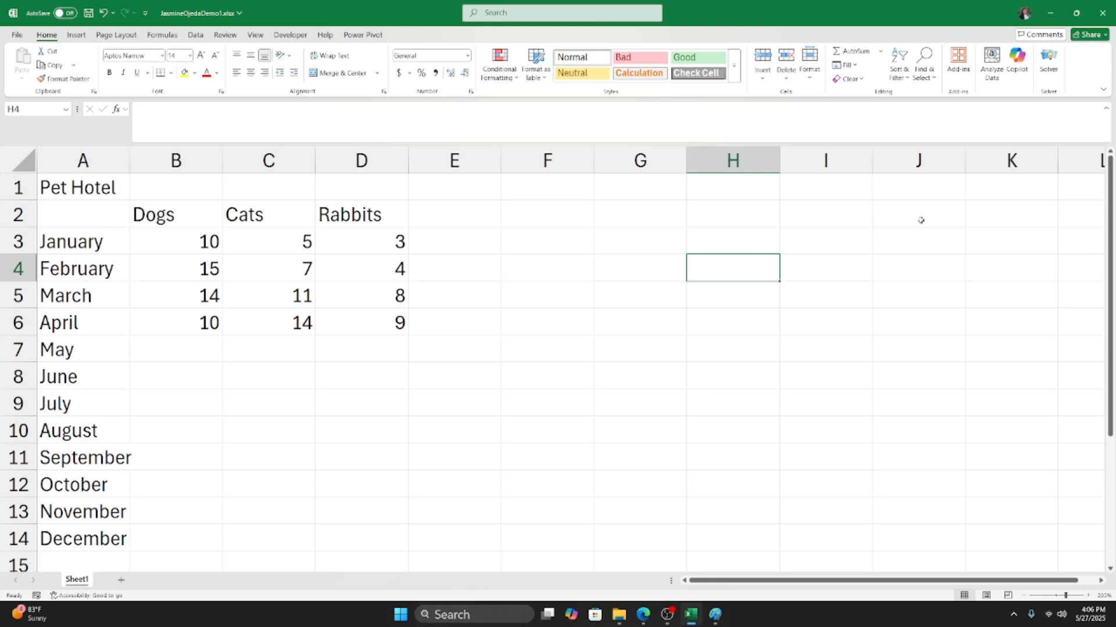
click(278, 323)
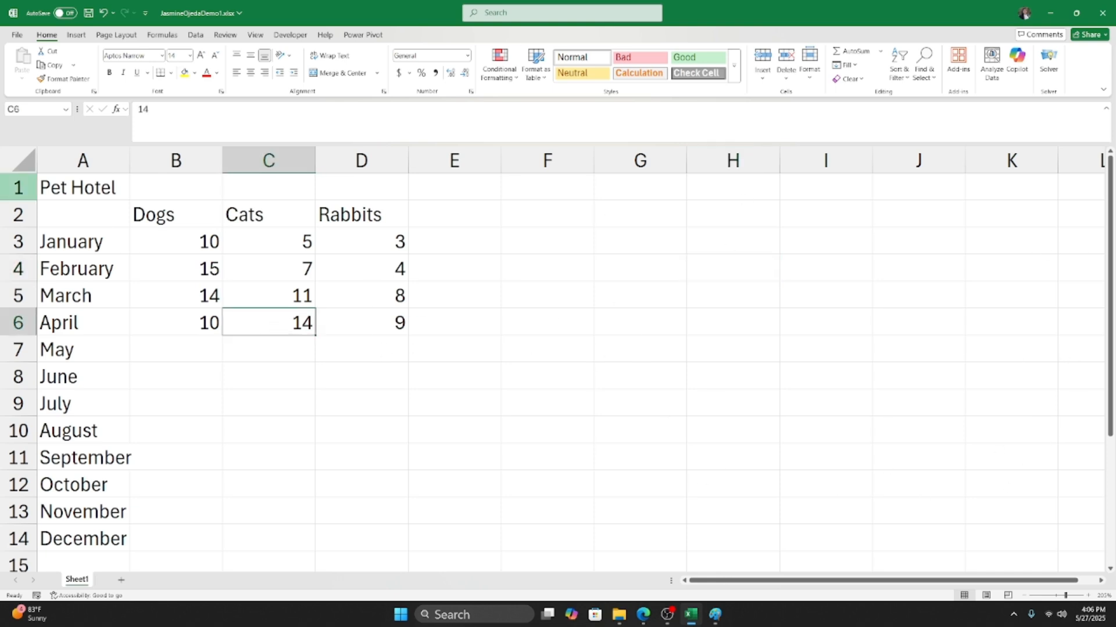
click(150, 340)
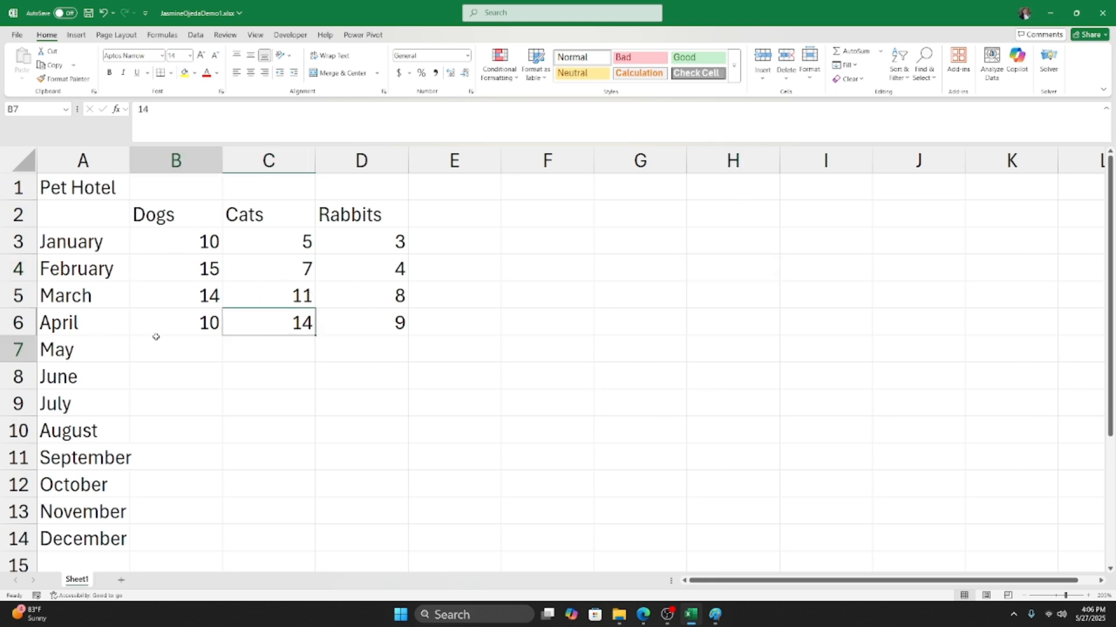
click(157, 324)
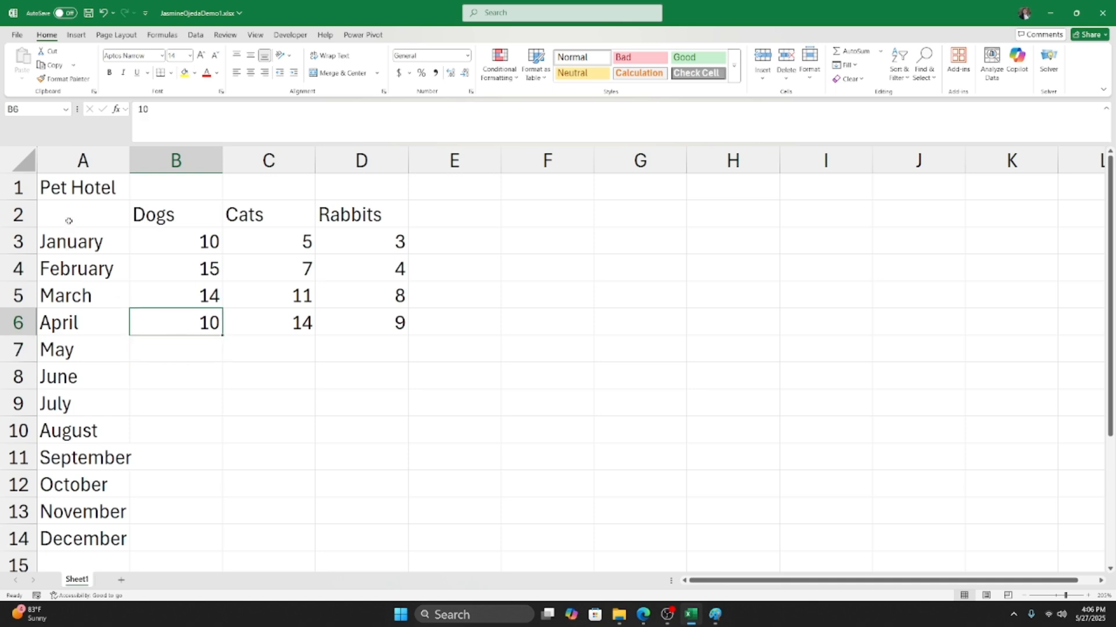
click(64, 195)
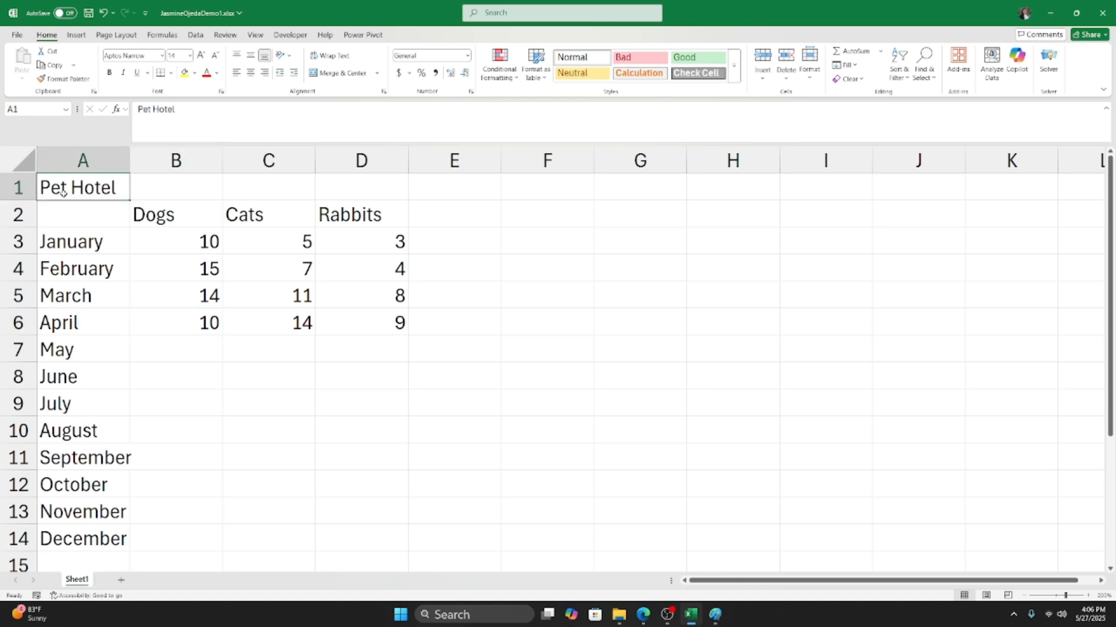
Select the table range A2:D14 and browse the available font sizes and fonts without changing them.
click(93, 225)
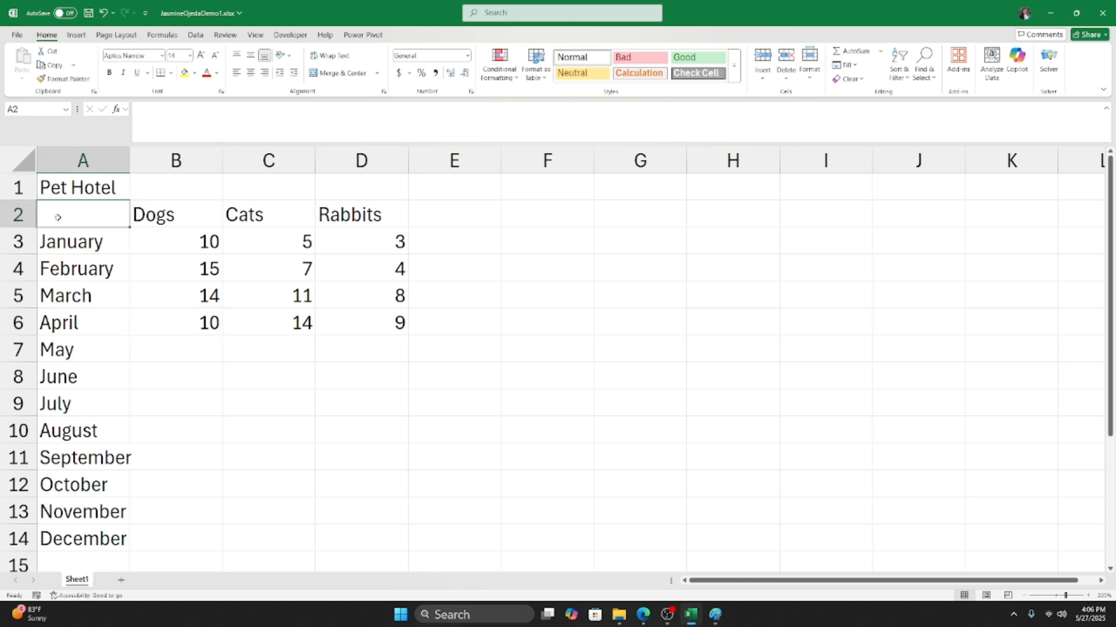
drag(58, 218, 365, 545)
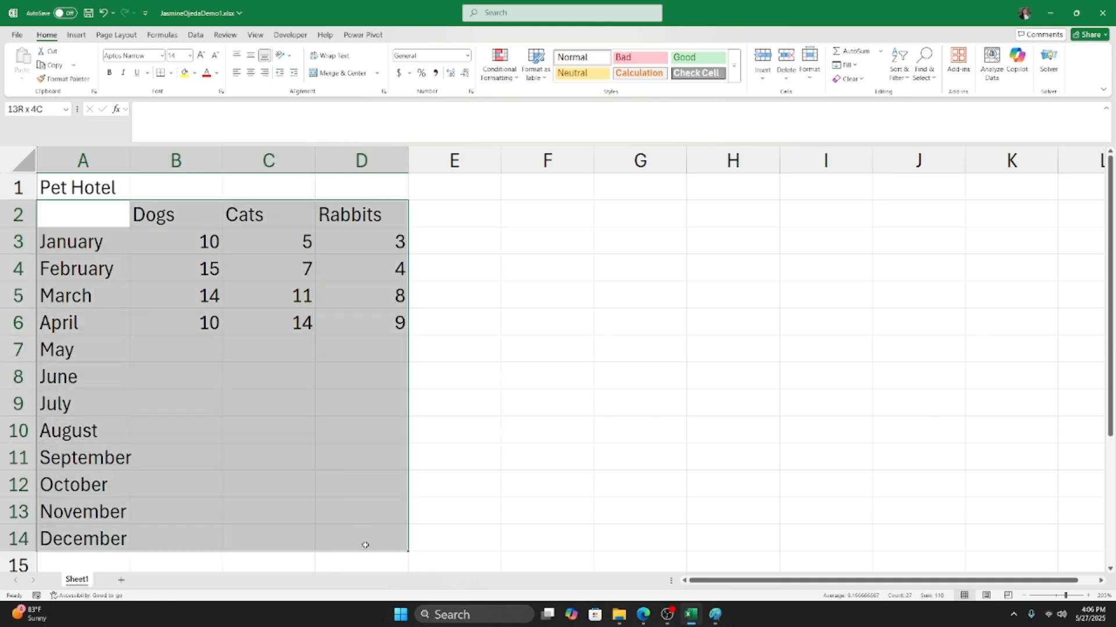
click(87, 197)
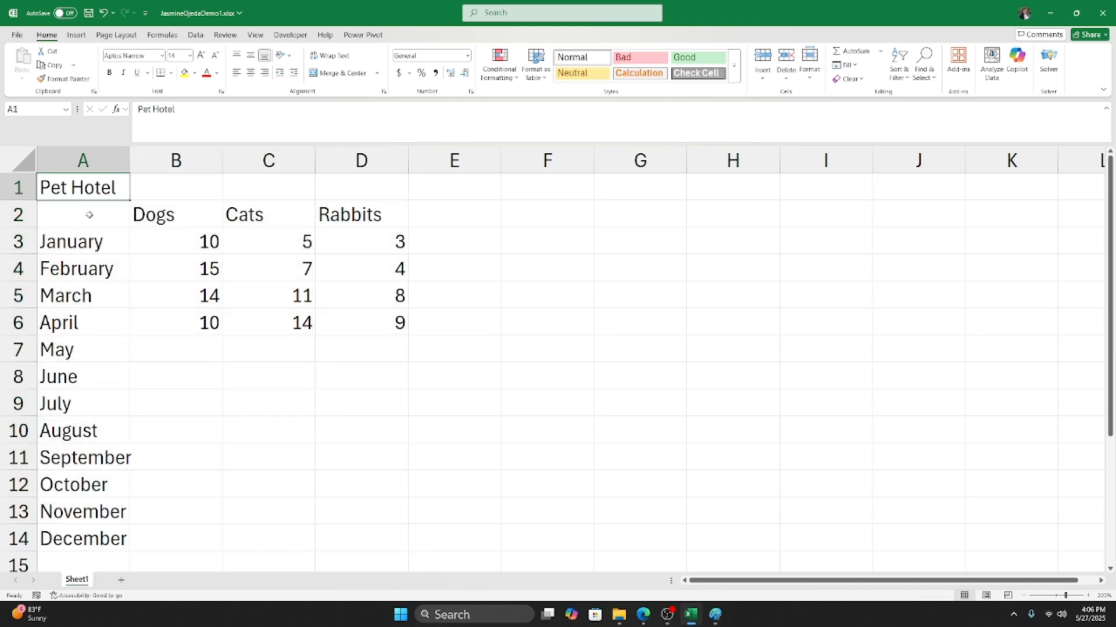
click(87, 215)
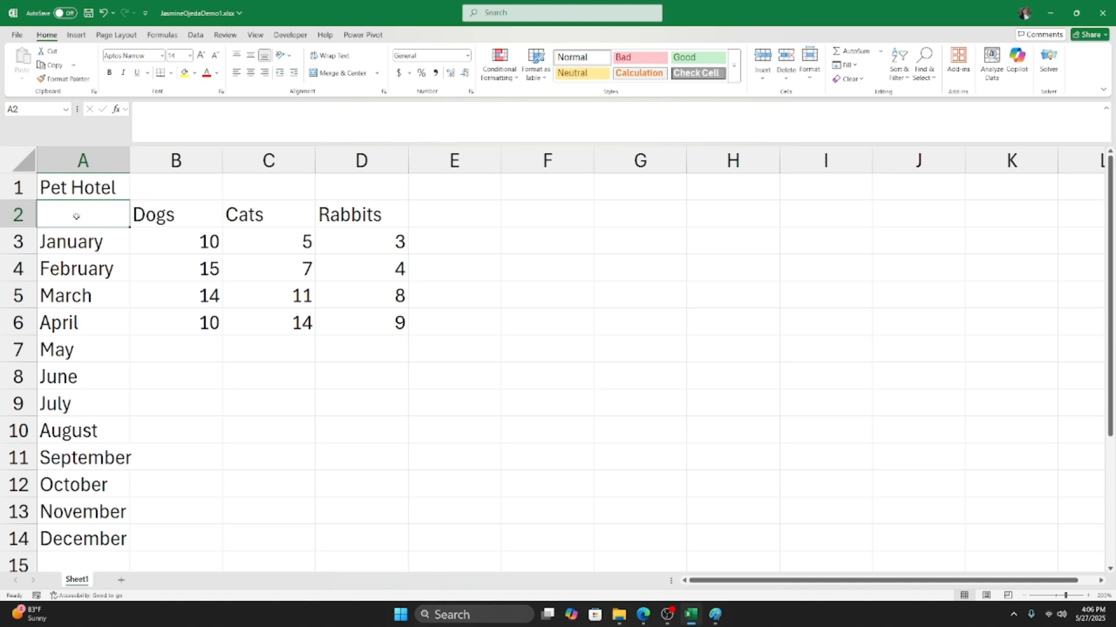
drag(90, 224, 346, 539)
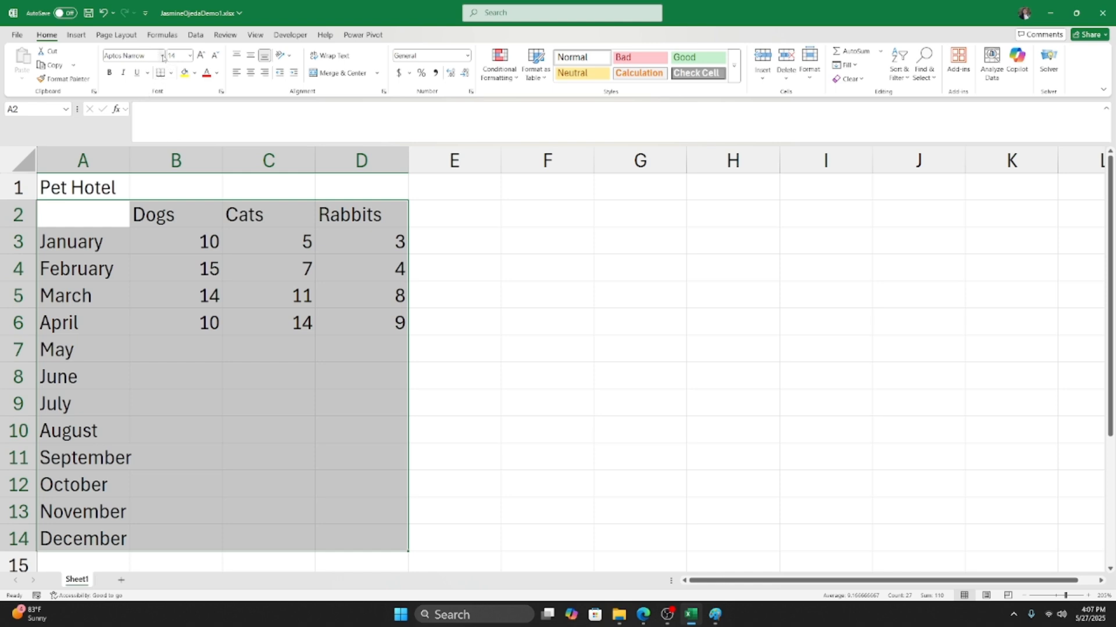
click(189, 55)
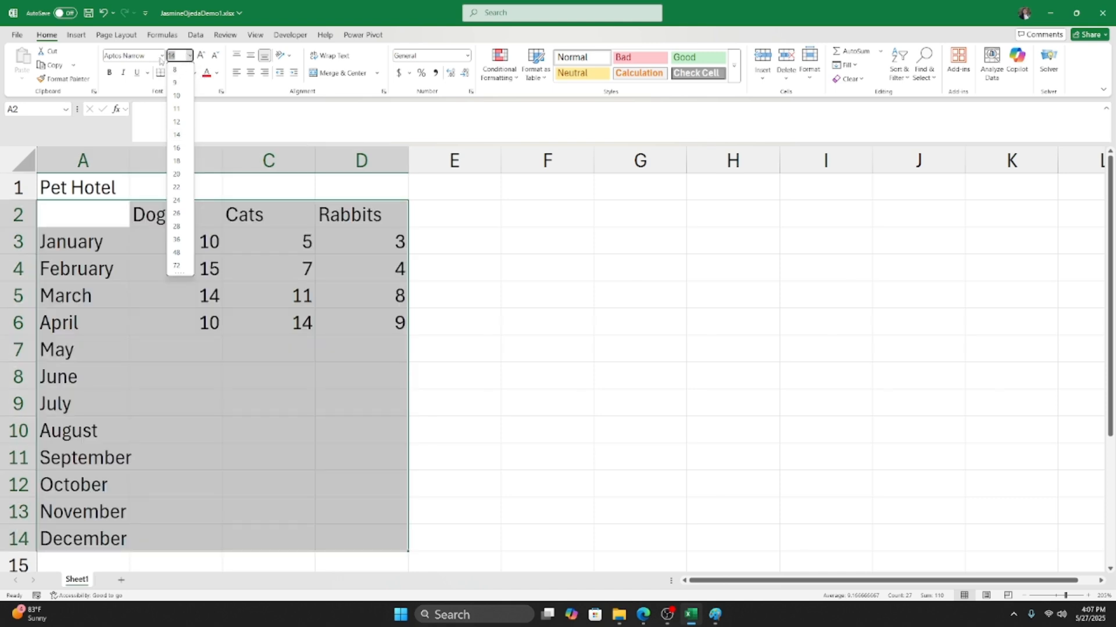
click(161, 57)
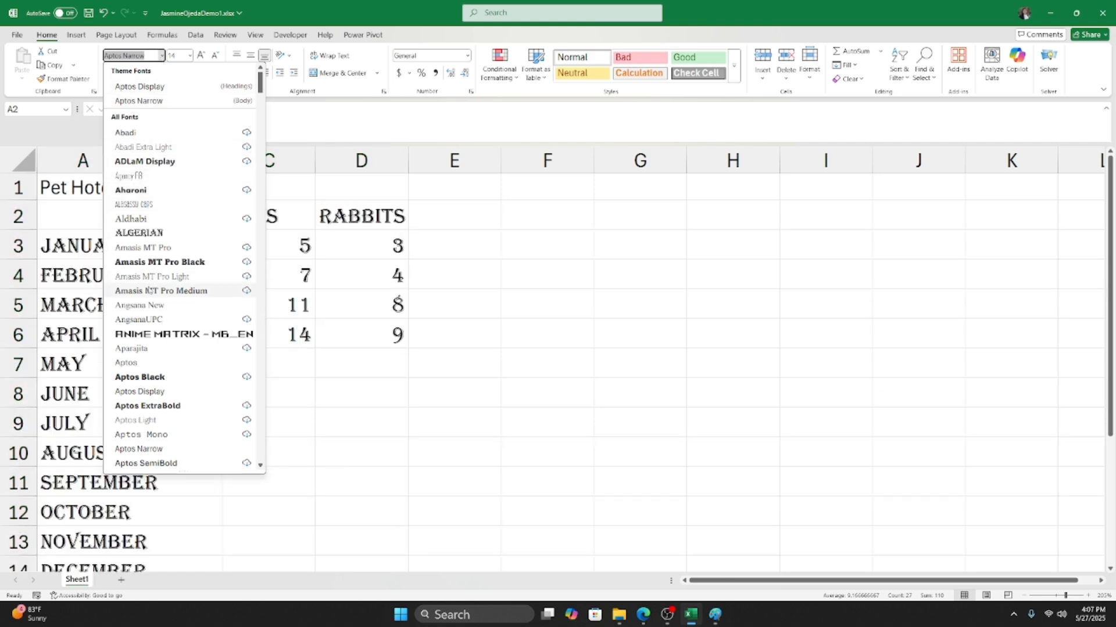
click(340, 97)
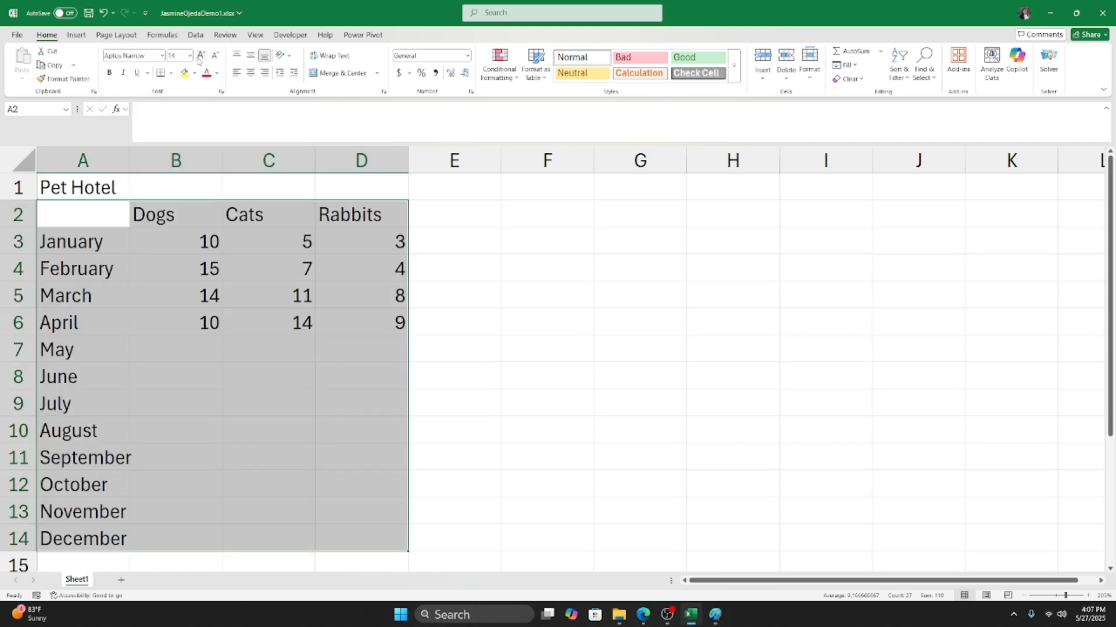
Try bold, italic and underline in turn on the range A2:D14, removing each format again.
click(112, 77)
click(112, 77)
click(123, 73)
click(123, 73)
click(138, 74)
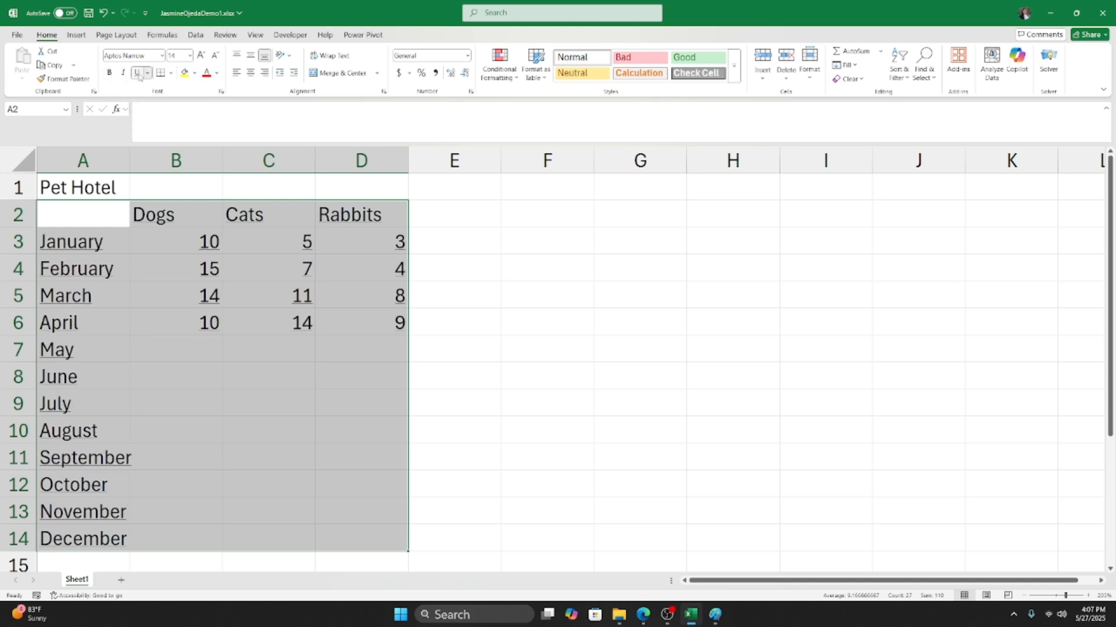
click(138, 74)
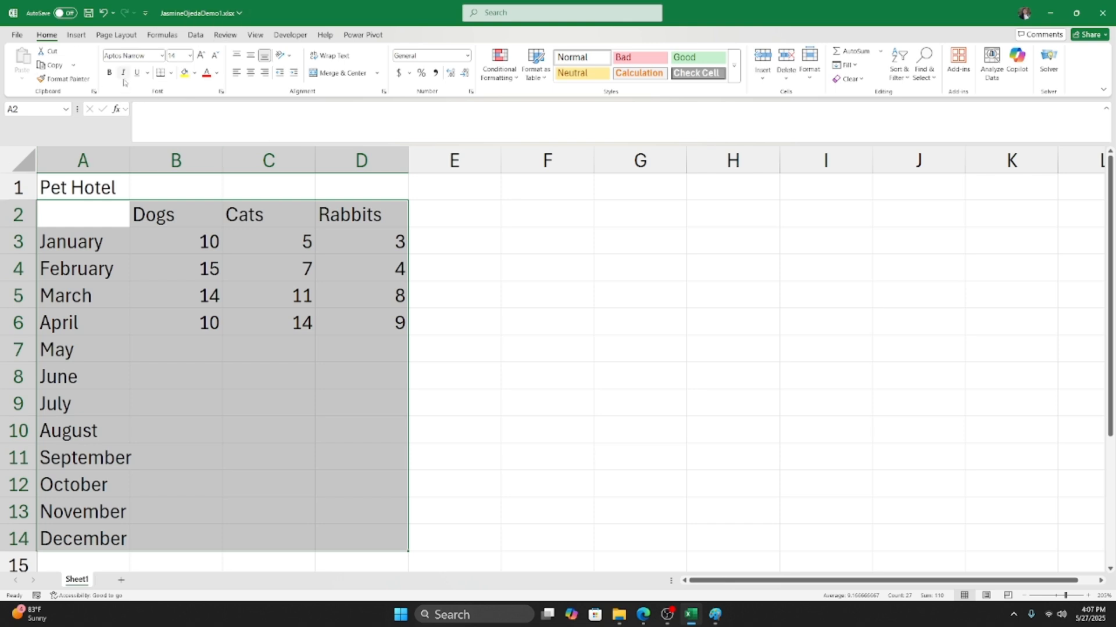
Center the contents of A2:D14 horizontally and apply All Borders to the range.
click(251, 73)
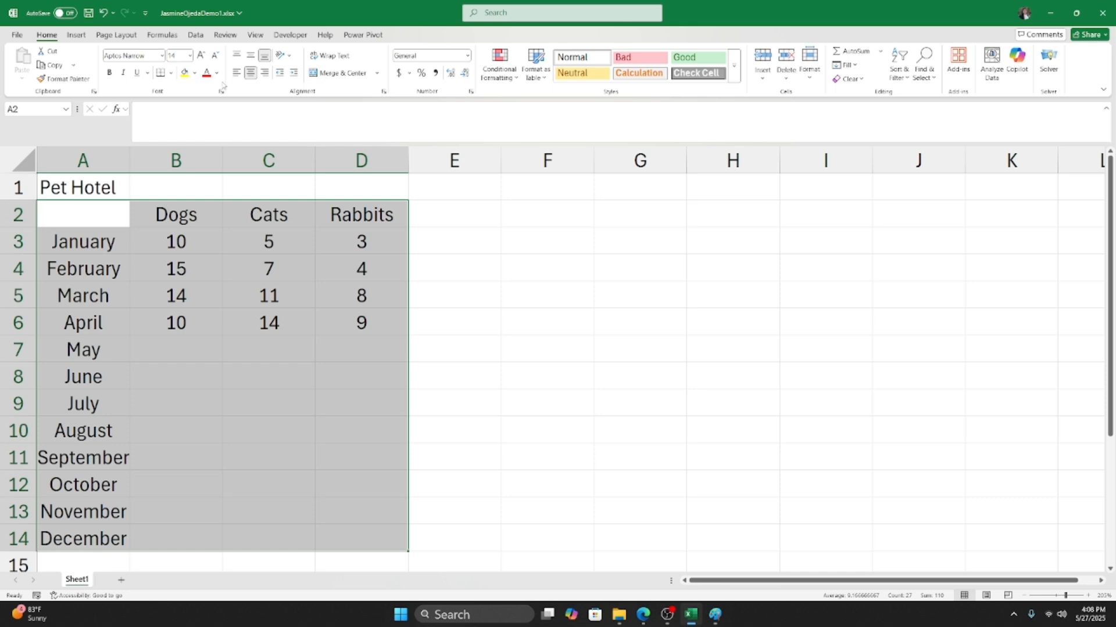
click(172, 77)
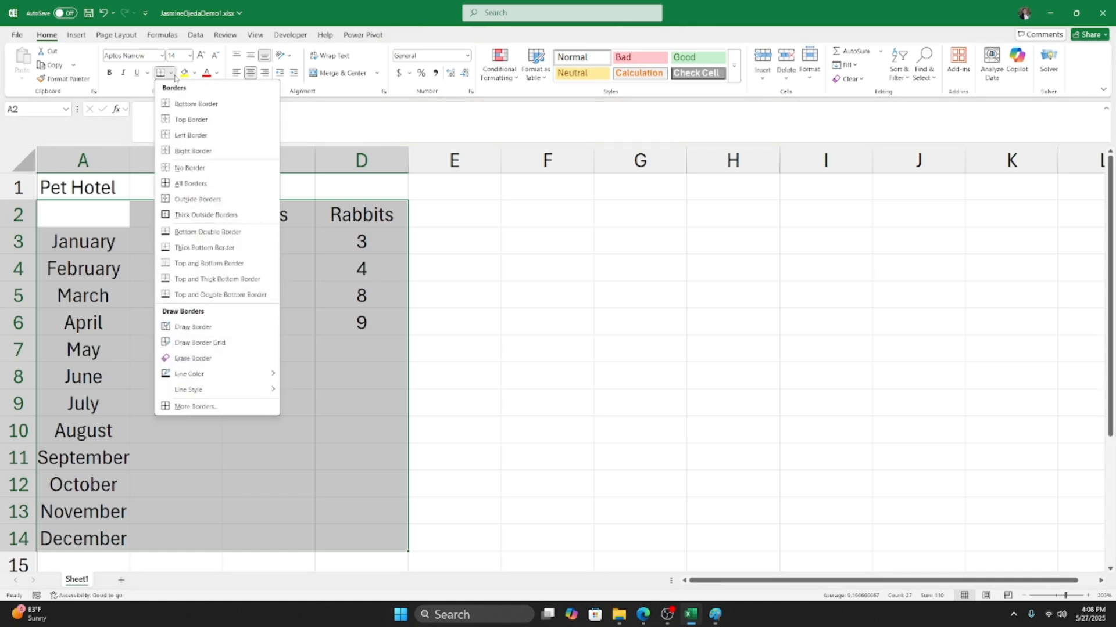
click(187, 184)
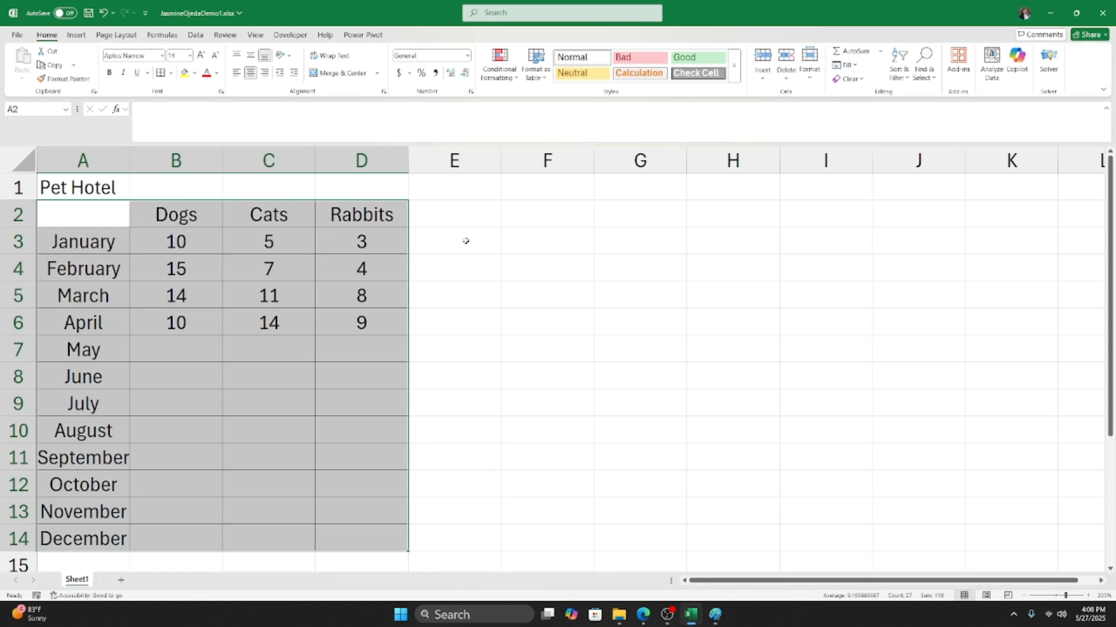
Examine the borders around the table cells and the pet headings in row 2.
click(467, 266)
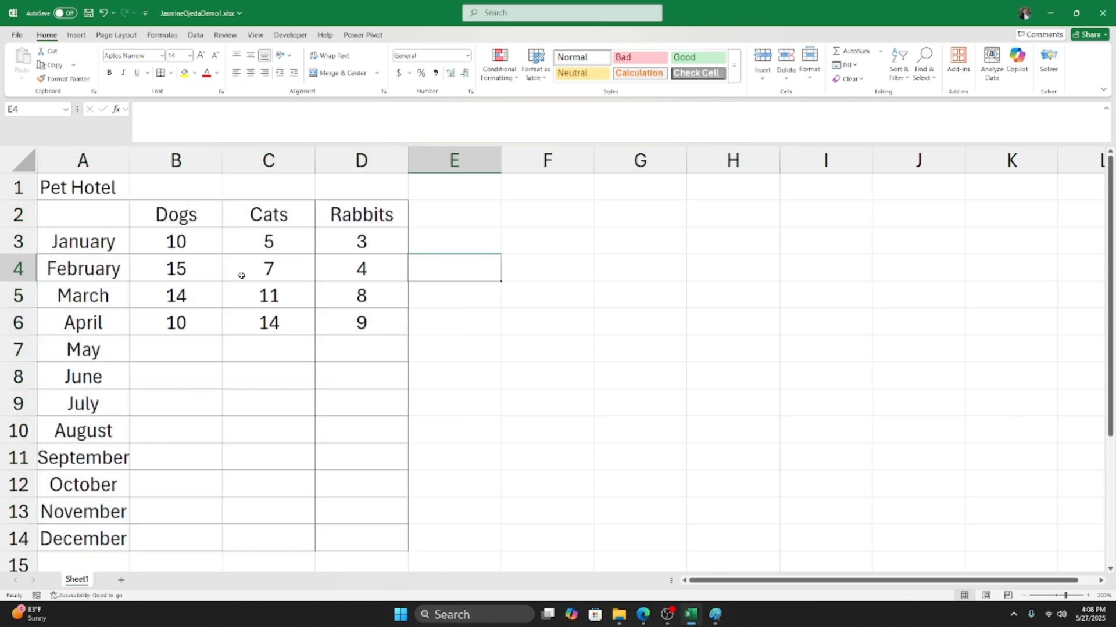
click(755, 288)
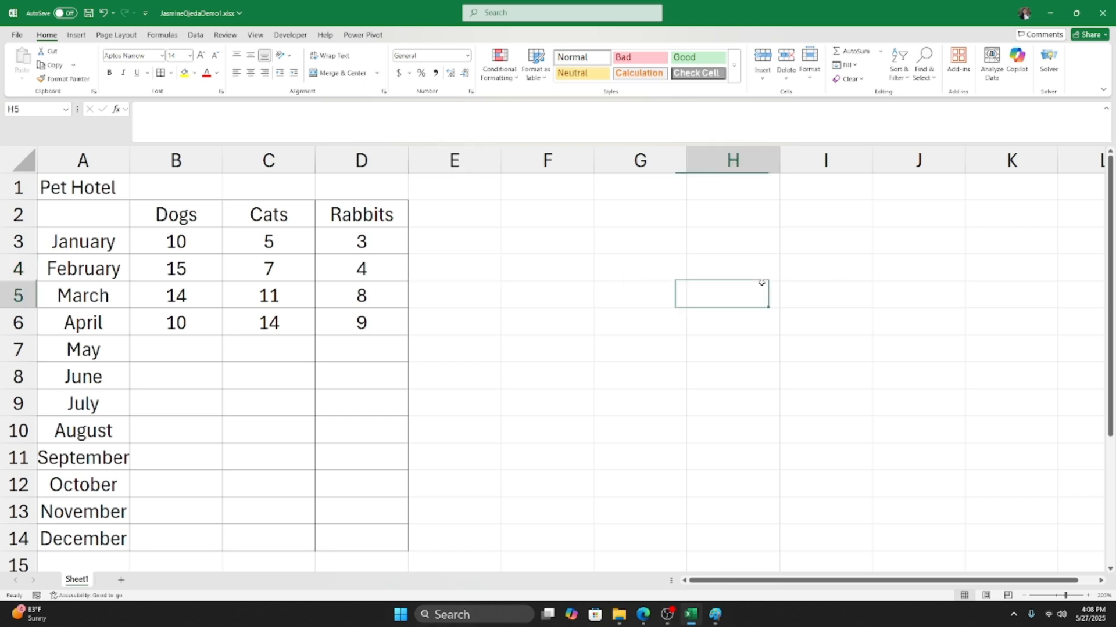
click(225, 253)
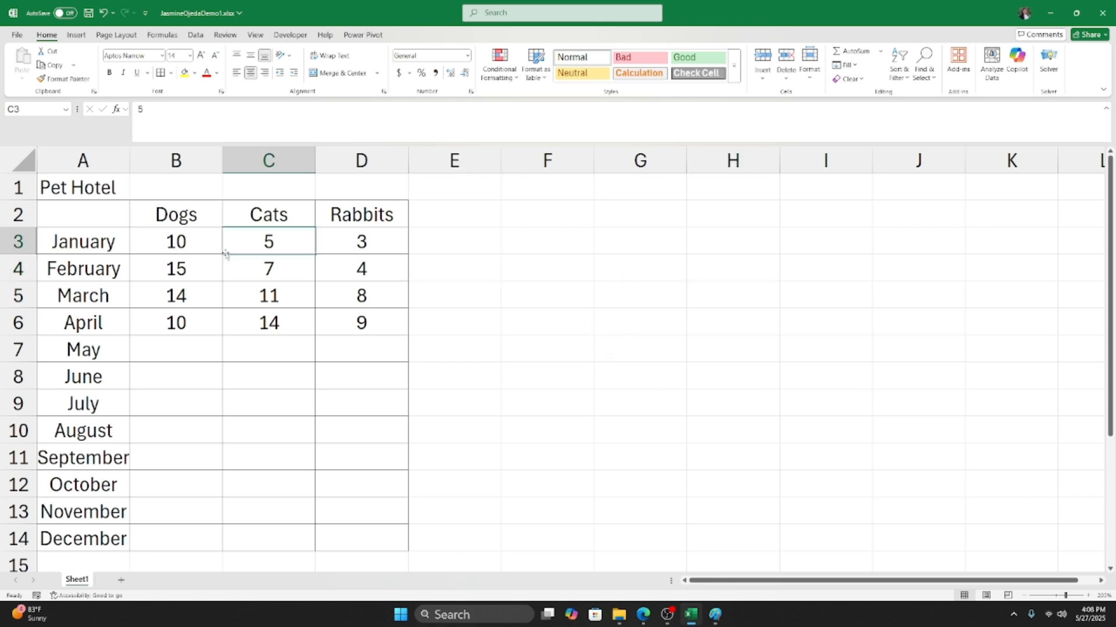
click(221, 251)
click(93, 204)
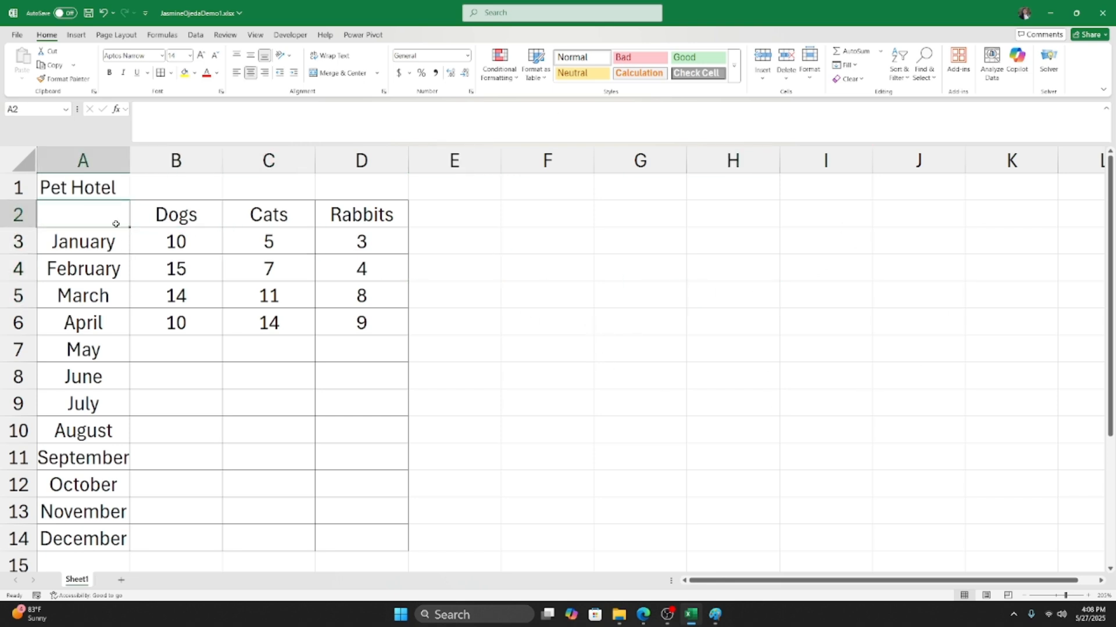
click(188, 244)
click(180, 215)
click(251, 216)
click(356, 215)
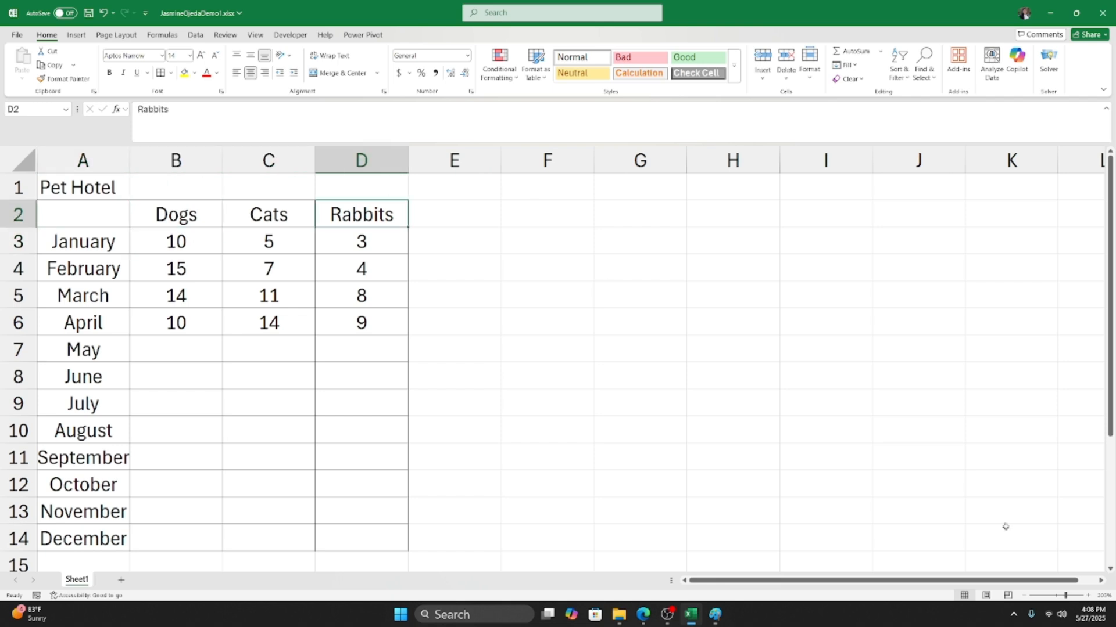
click(142, 242)
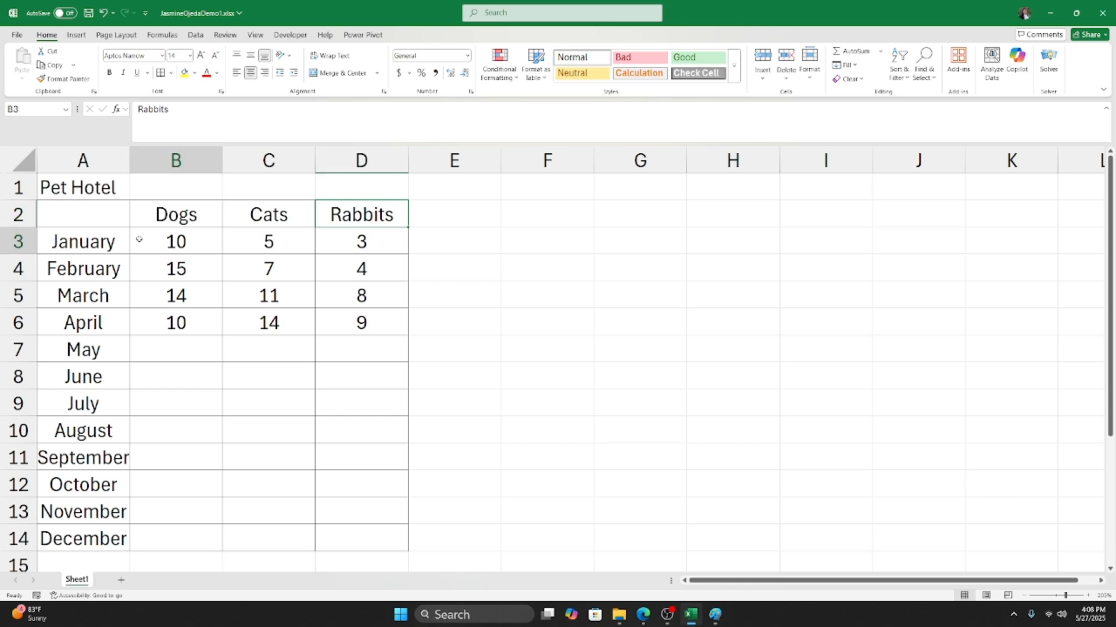
click(94, 218)
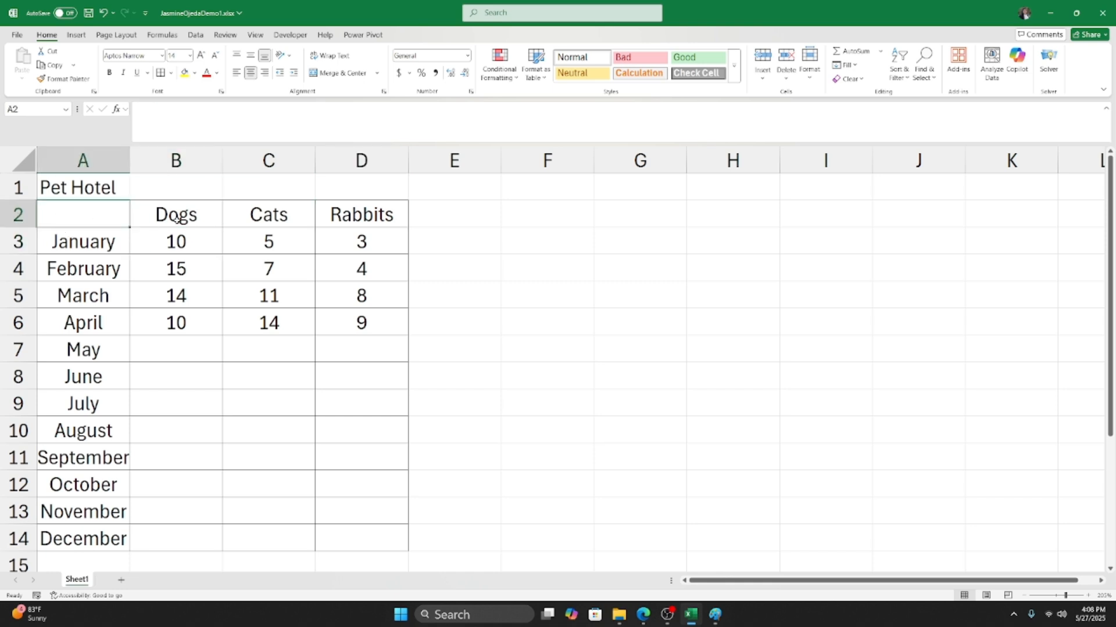
click(177, 220)
click(86, 220)
Apply a Thick Bottom Border to the heading row A2:D2.
drag(96, 221, 323, 224)
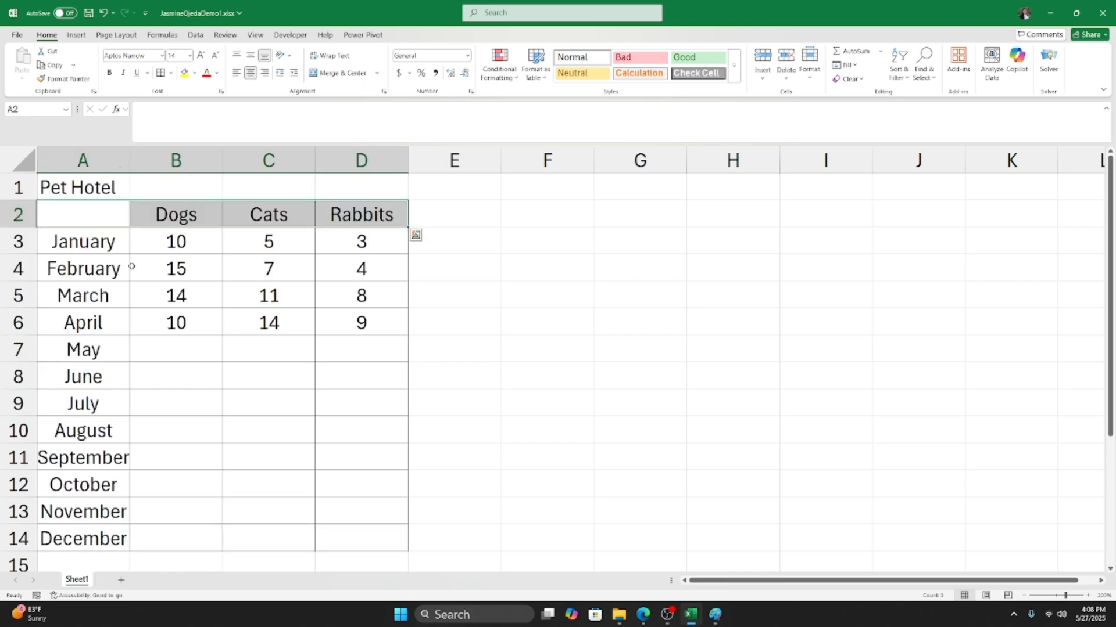
click(188, 215)
drag(108, 217, 329, 218)
click(71, 222)
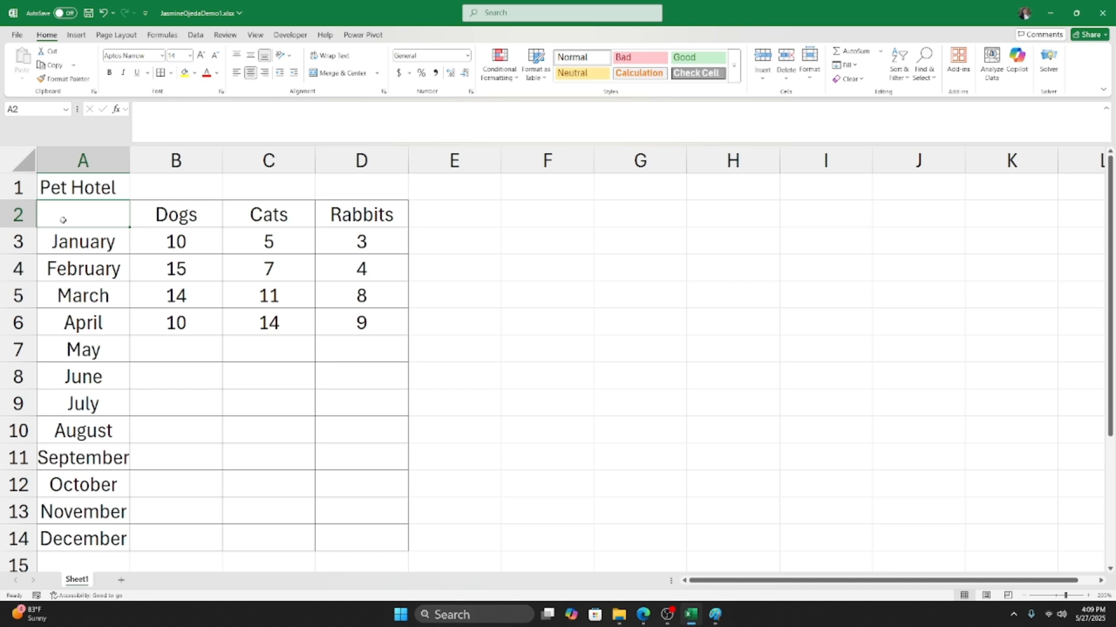
drag(58, 219, 356, 218)
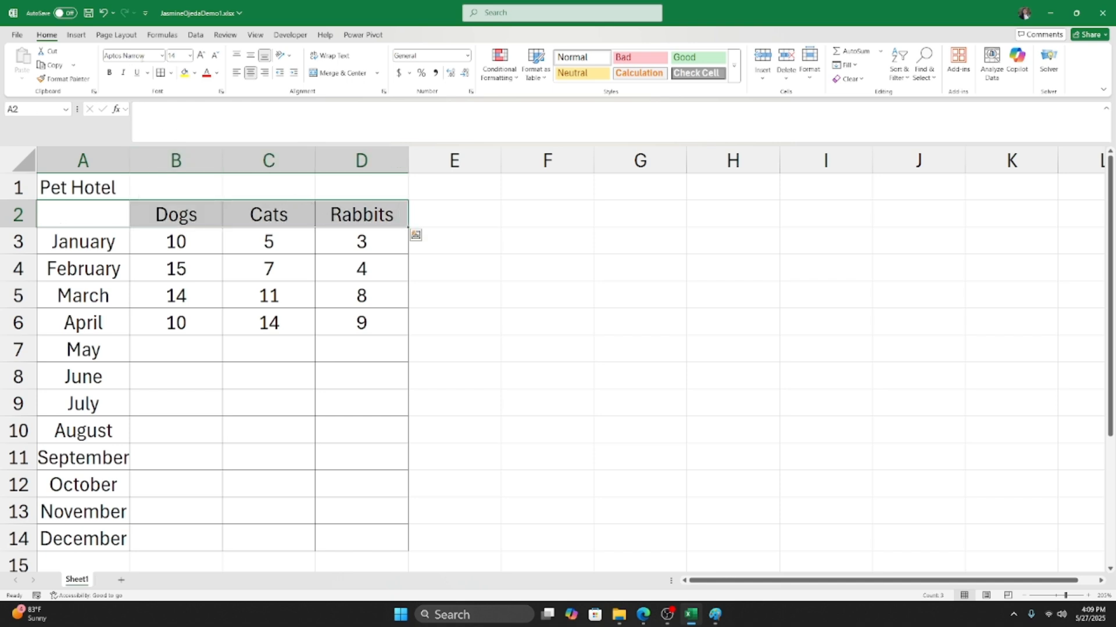
click(171, 73)
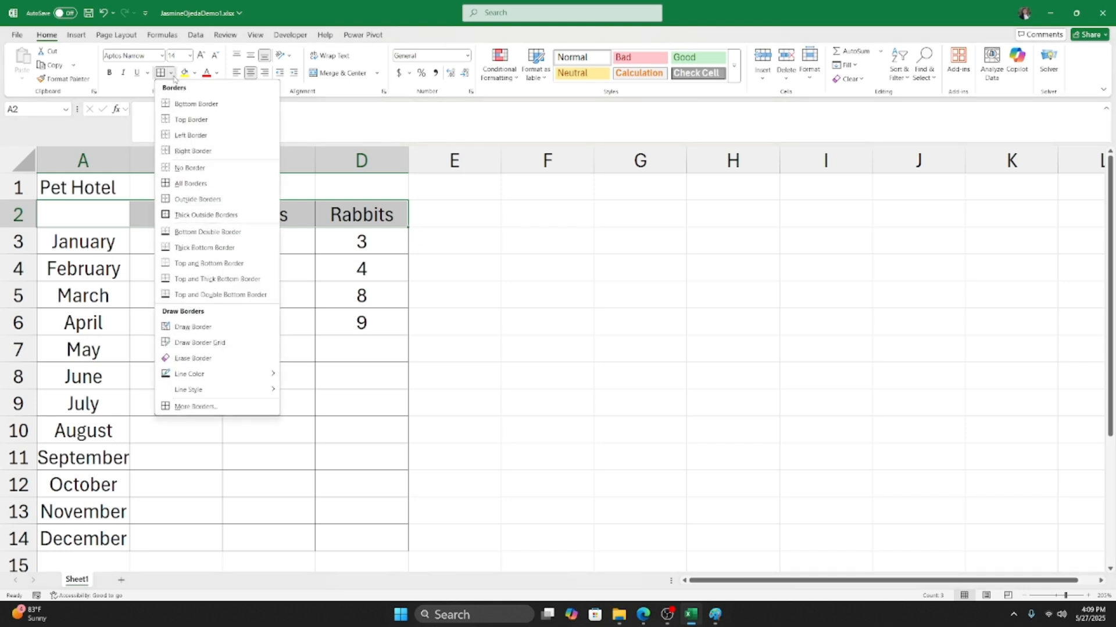
click(209, 248)
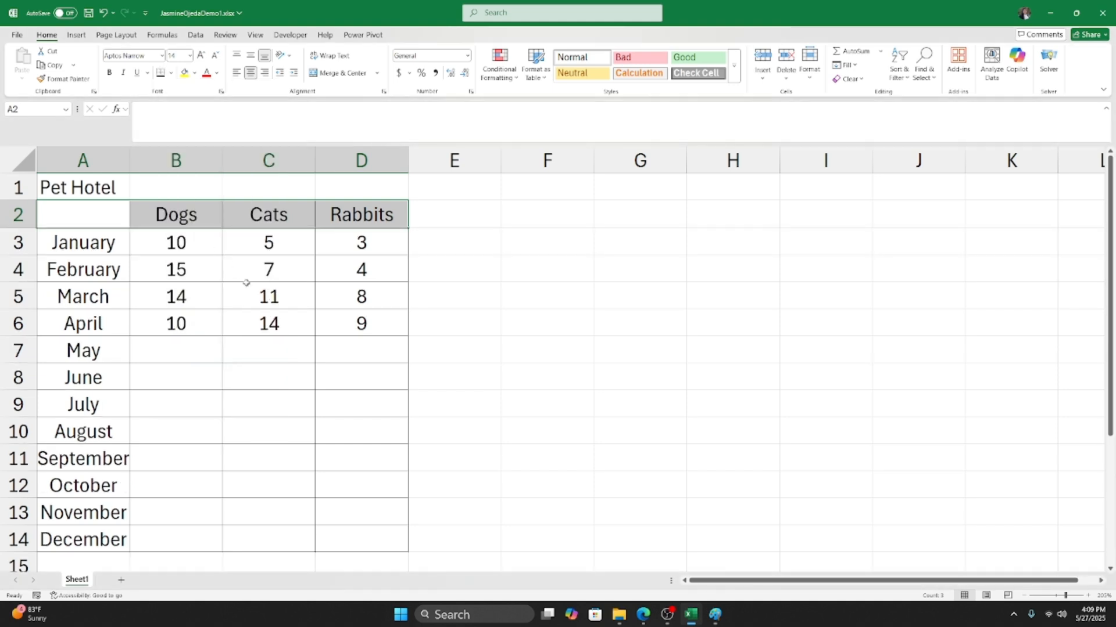
Examine the line beneath the heading row up close and review the border options available for the January cell.
click(327, 242)
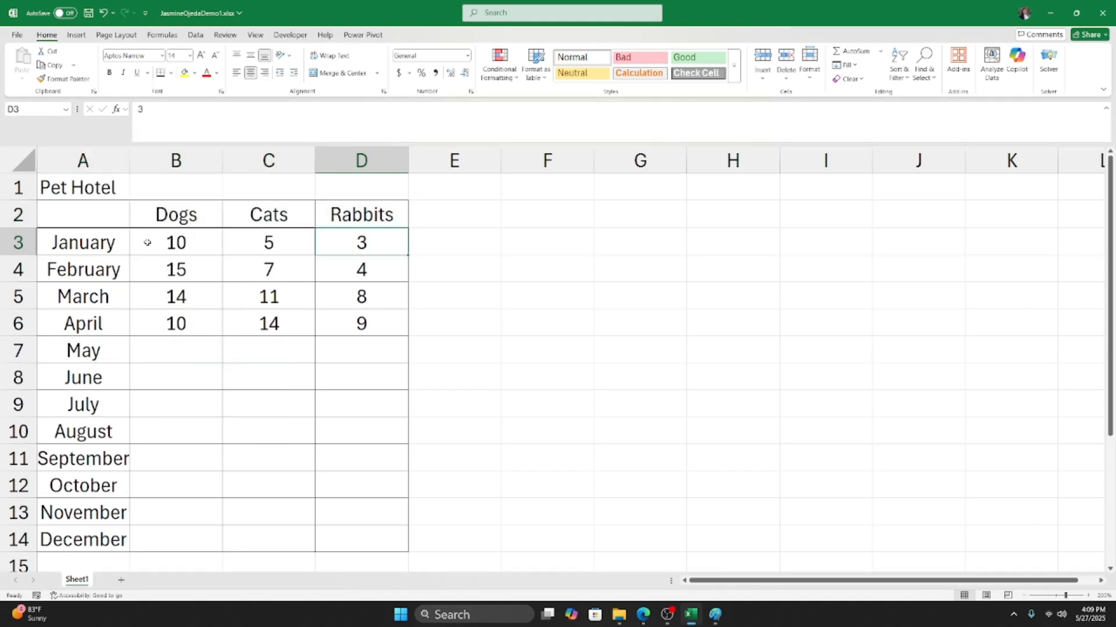
click(773, 356)
scroll(218, 226, up, 4)
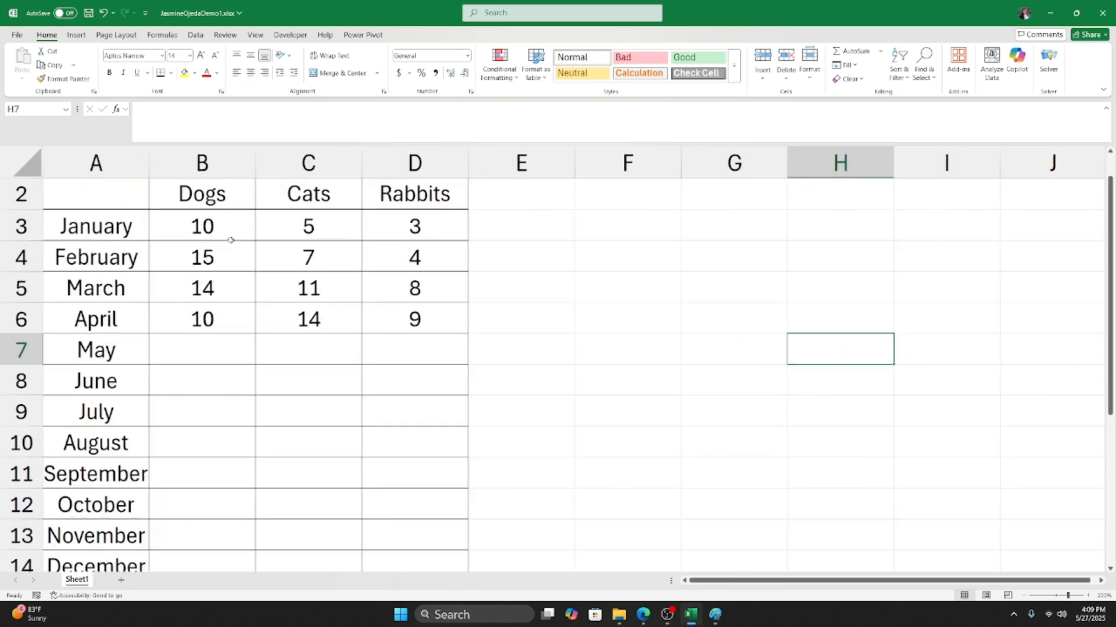
scroll(355, 297, up, 1)
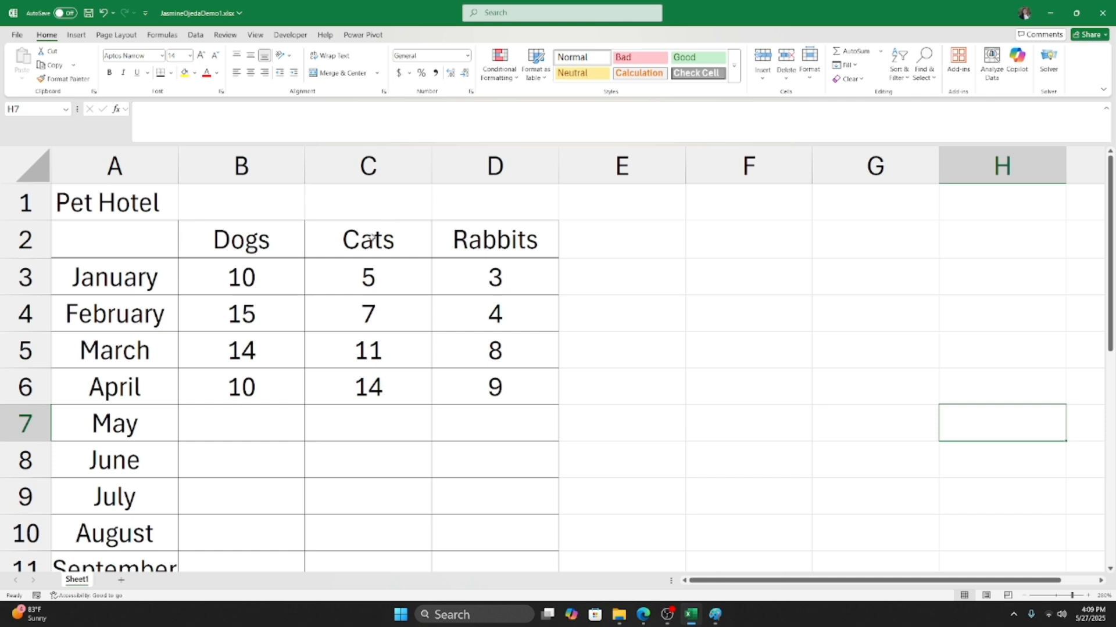
scroll(260, 324, down, 2)
scroll(269, 298, down, 1)
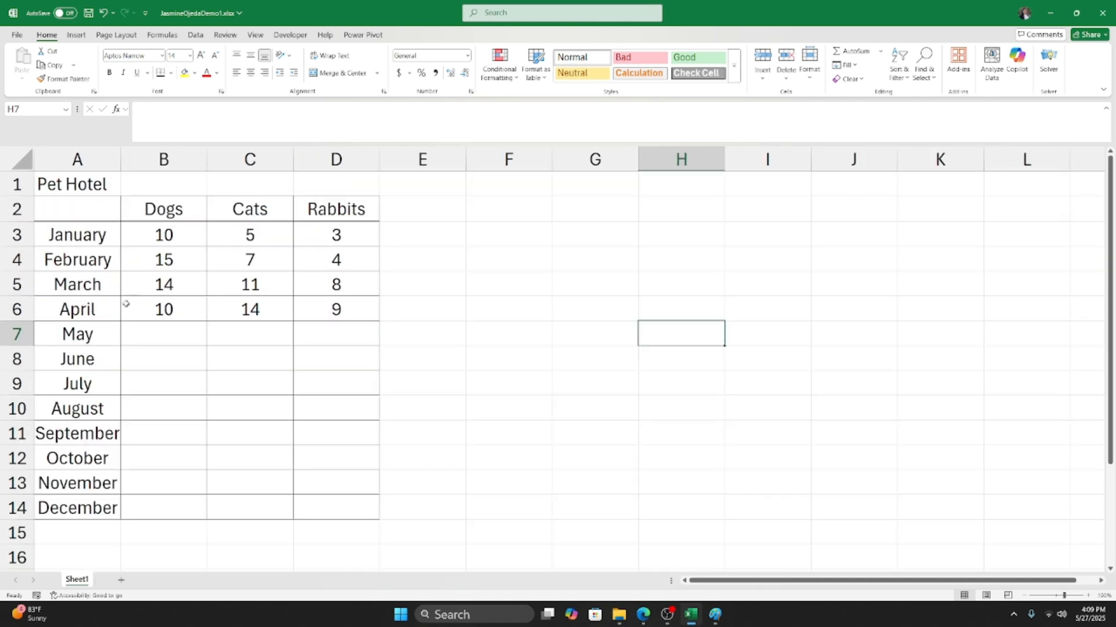
click(78, 309)
click(78, 259)
click(74, 234)
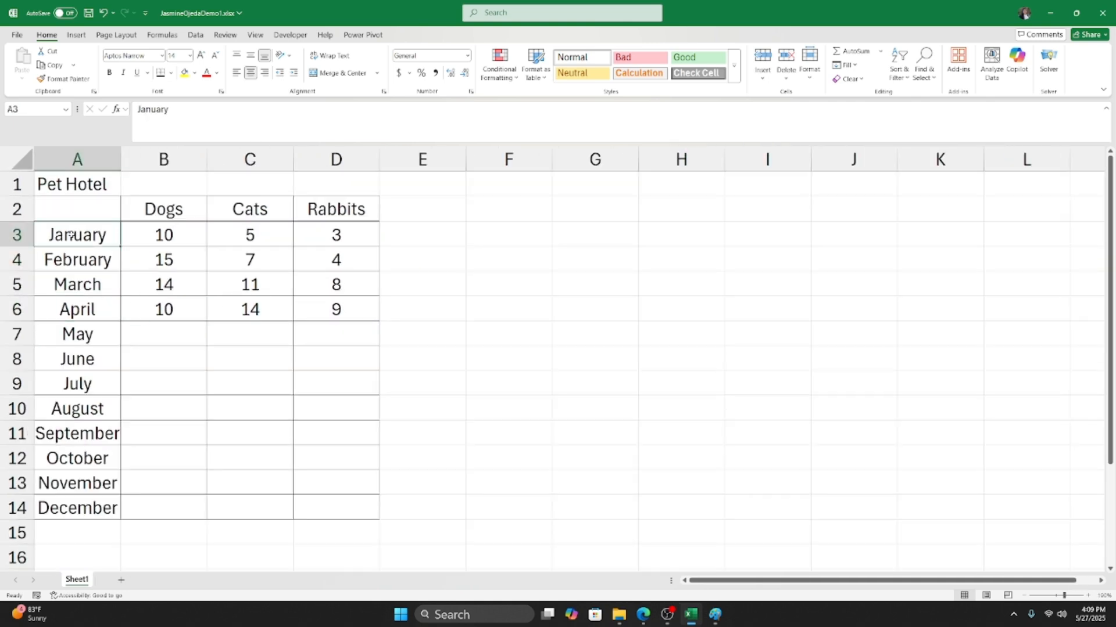
click(171, 74)
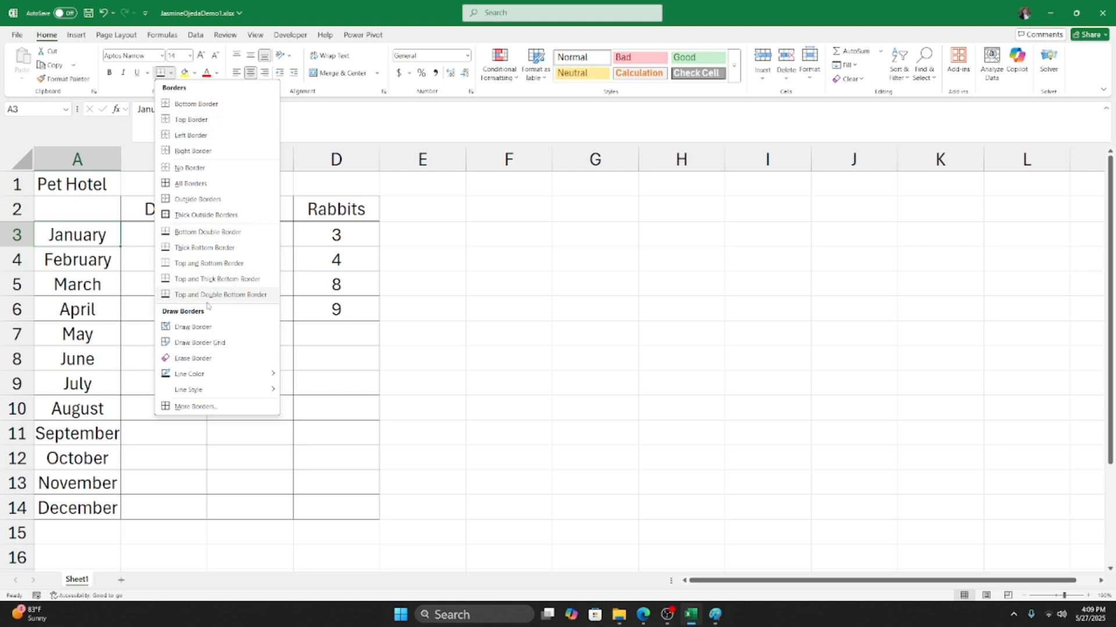
click(108, 266)
click(156, 260)
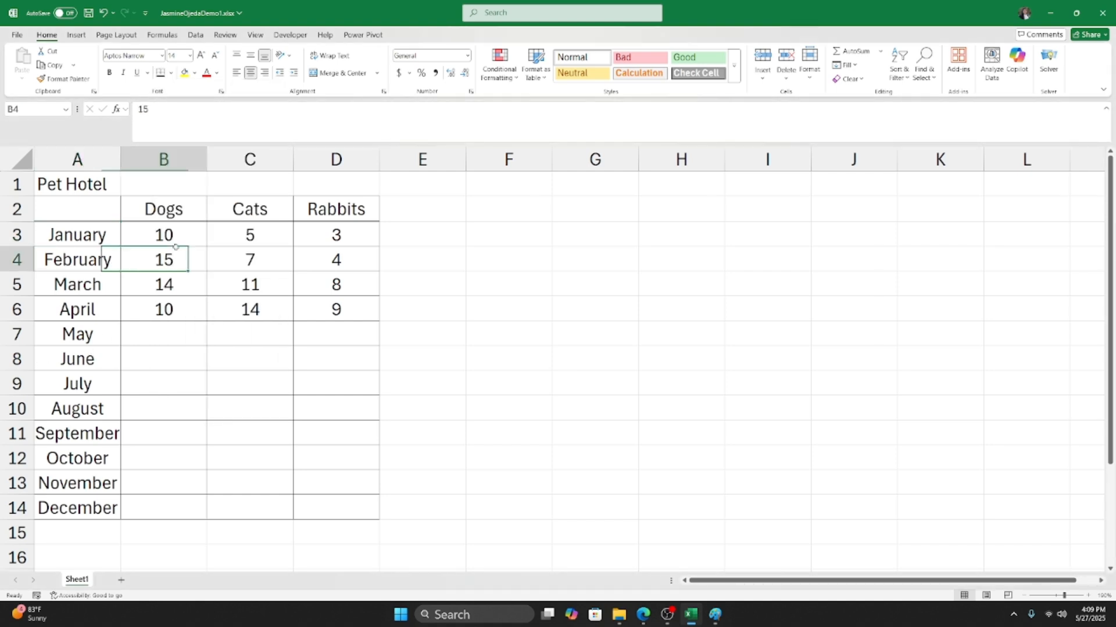
click(152, 225)
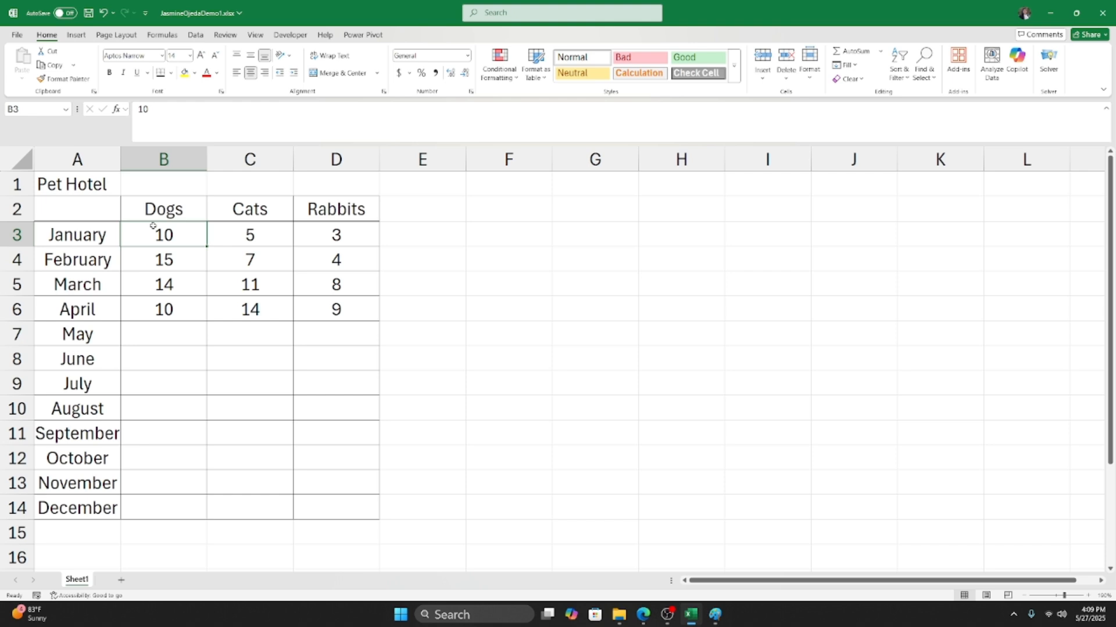
click(147, 208)
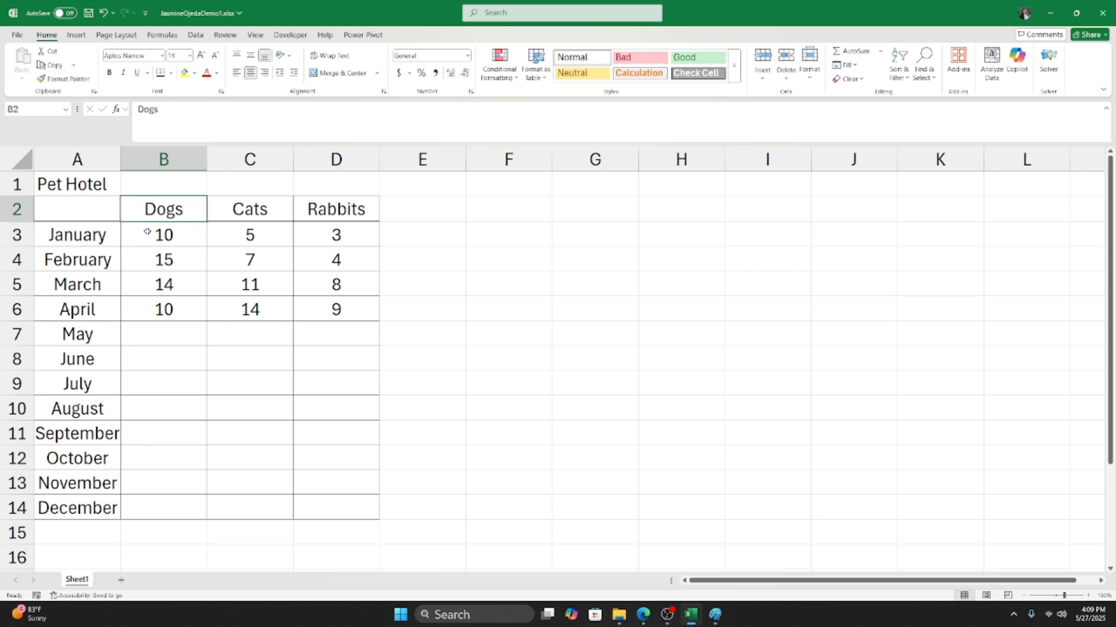
click(90, 212)
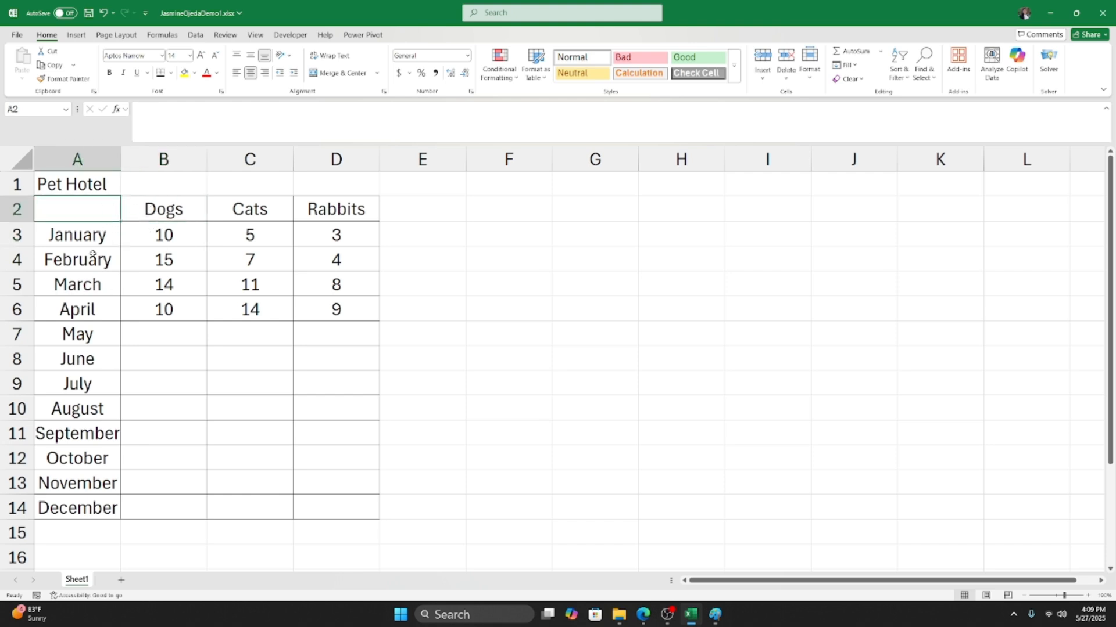
click(125, 208)
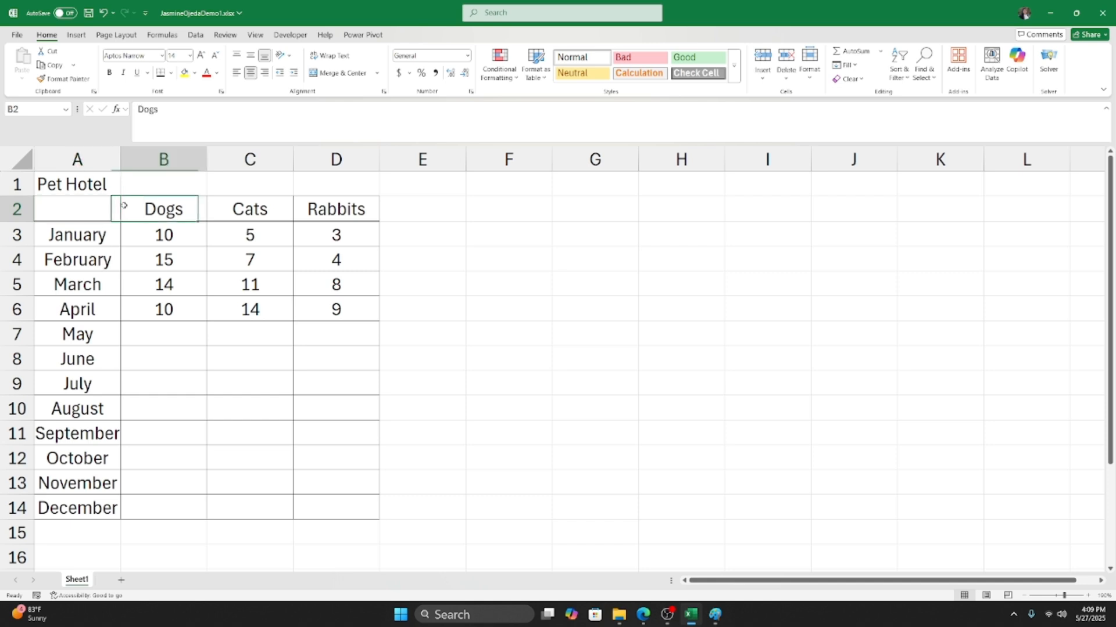
click(248, 213)
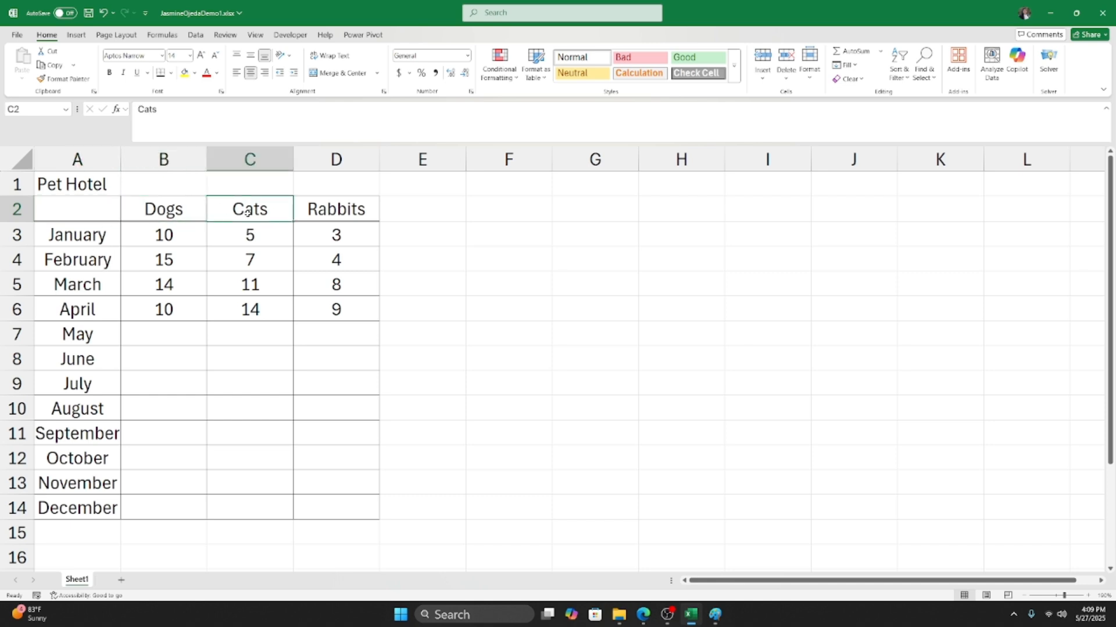
click(86, 204)
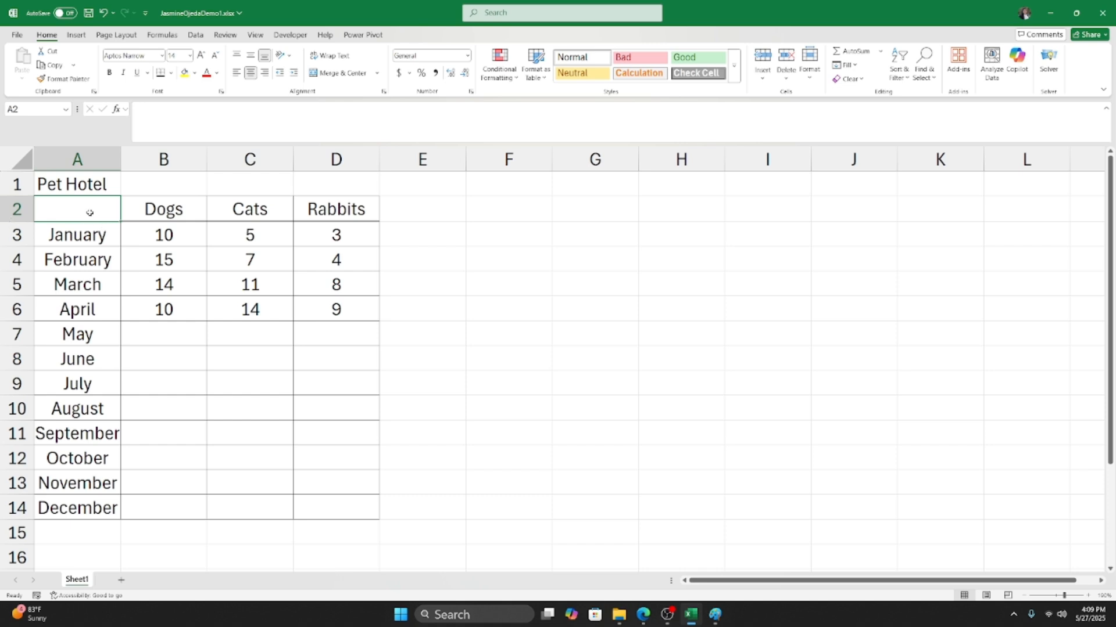
Make the header row A2:D2 bold and fill it with Dark Blue, Text 2, Lighter 75%.
drag(93, 211, 351, 207)
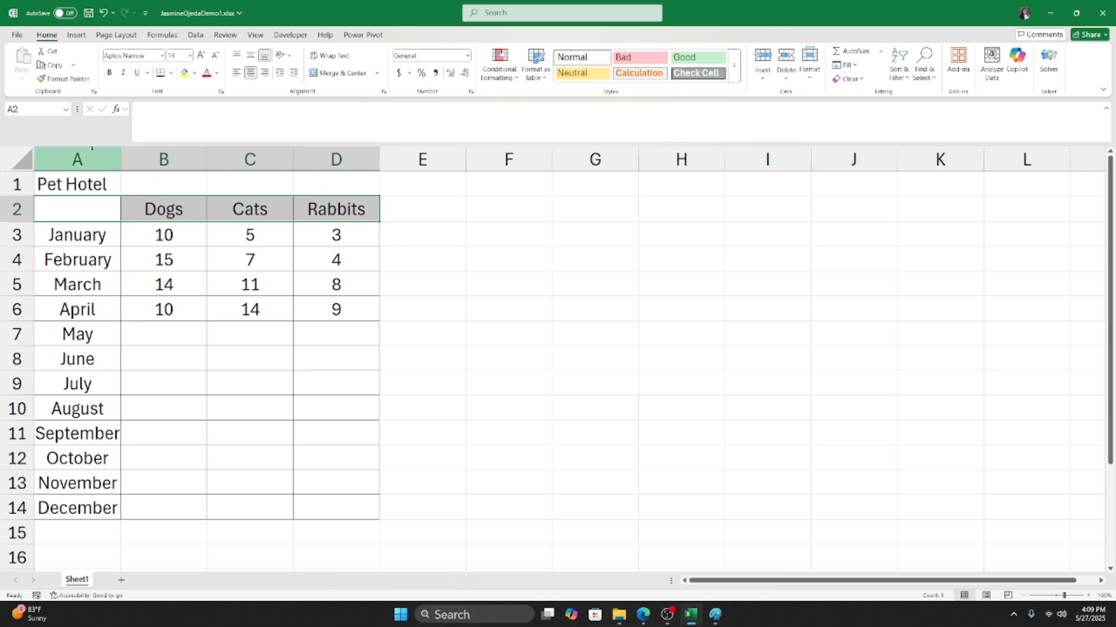
click(110, 74)
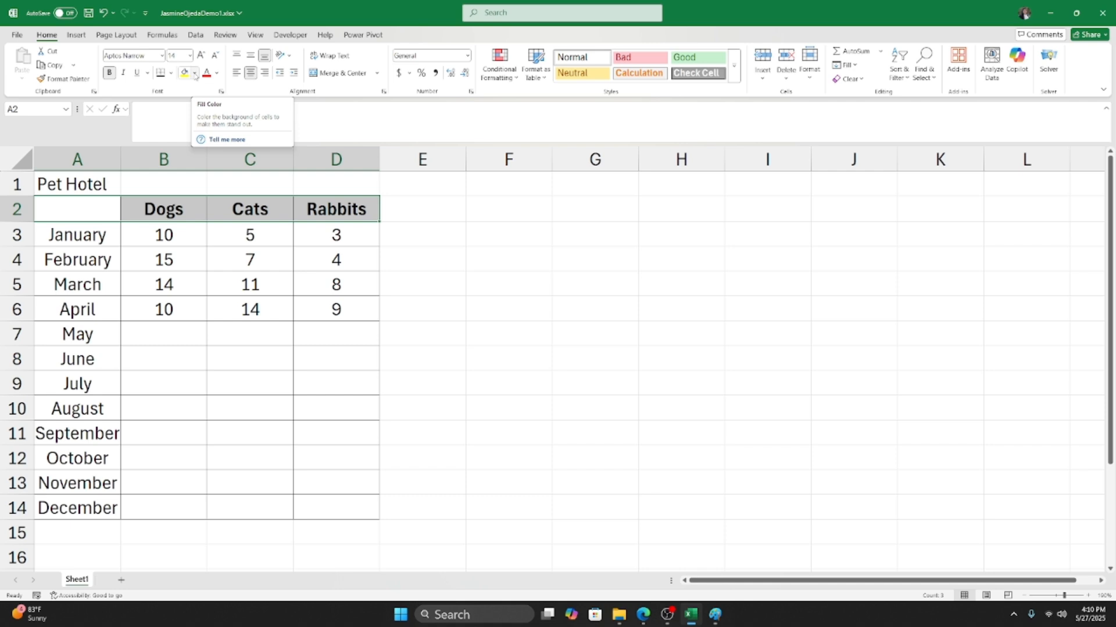
click(197, 79)
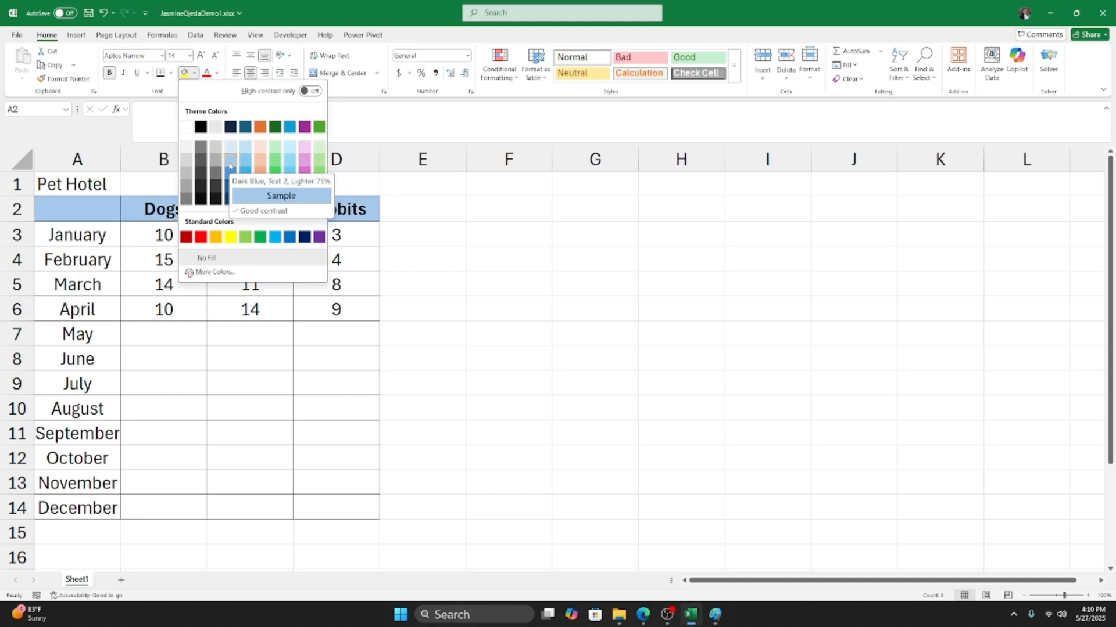
click(230, 166)
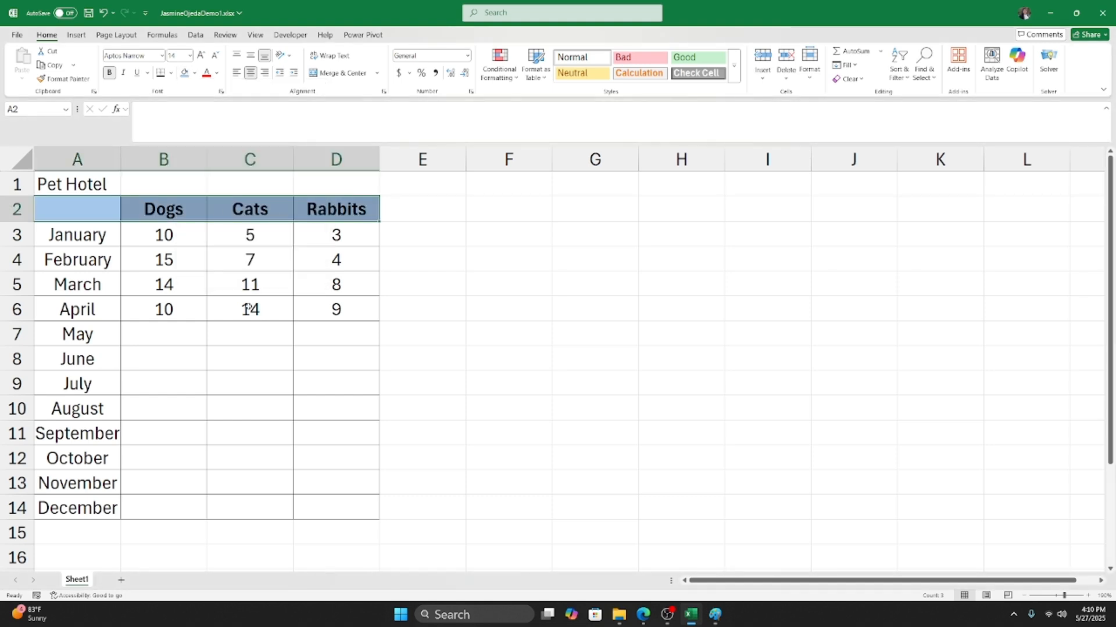
click(156, 249)
click(83, 216)
click(161, 249)
click(112, 212)
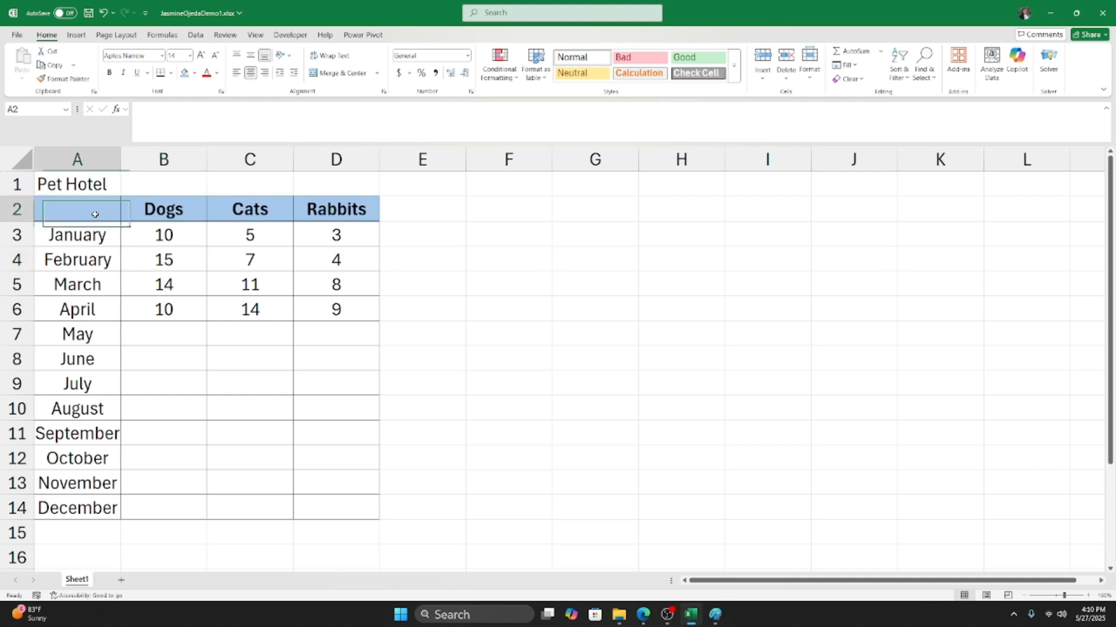
drag(111, 211, 343, 211)
click(274, 286)
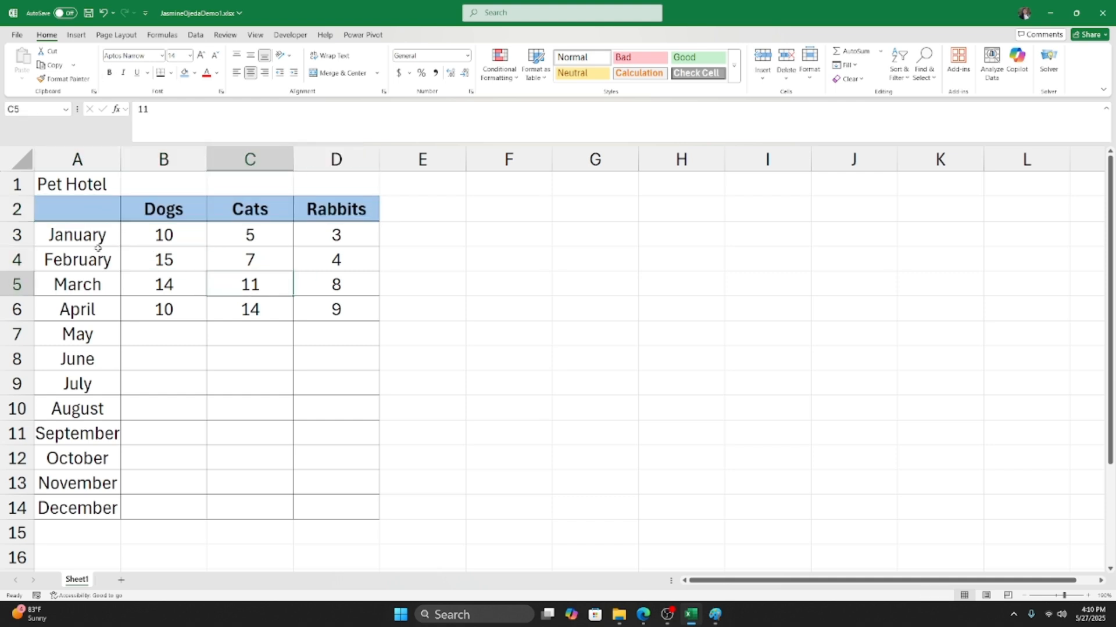
Fill the month cells A3:A14 with a light orange theme colour.
drag(88, 237, 84, 509)
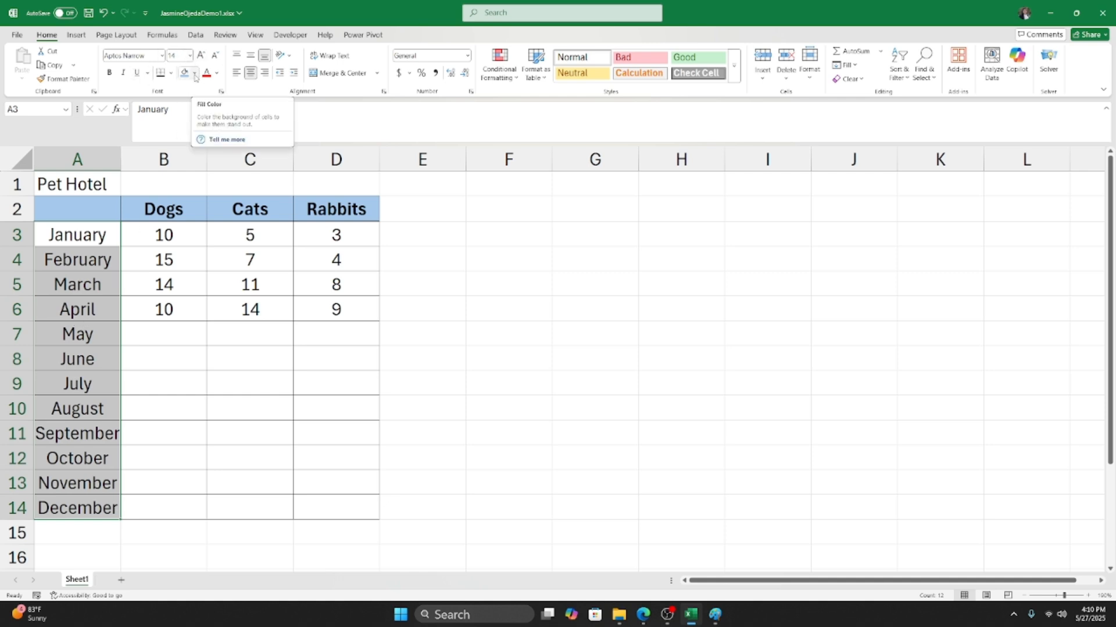
click(195, 73)
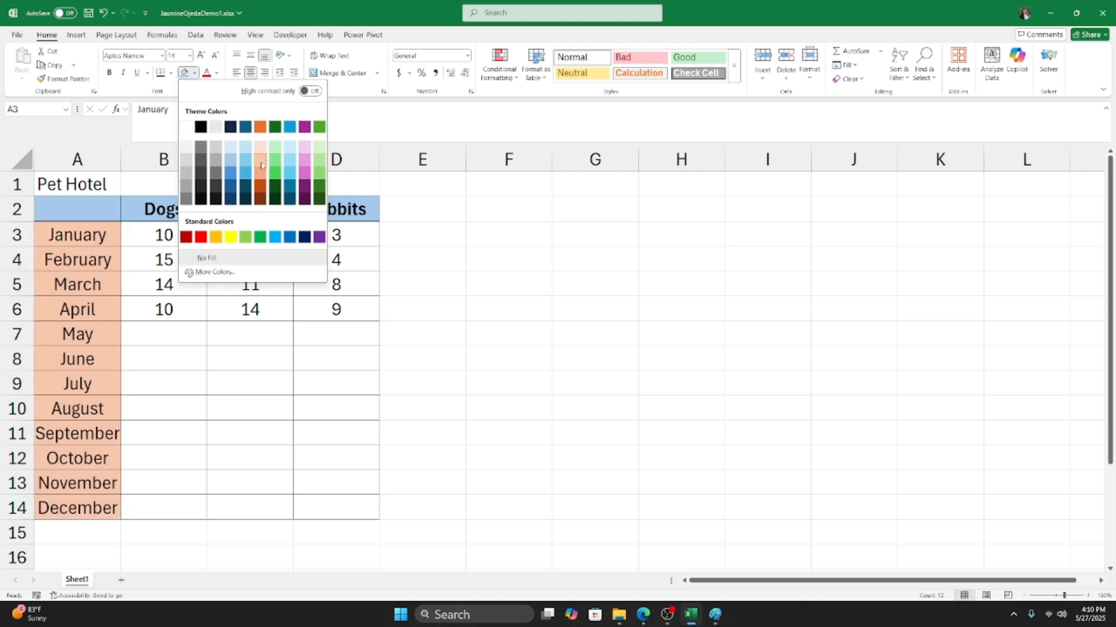
click(261, 165)
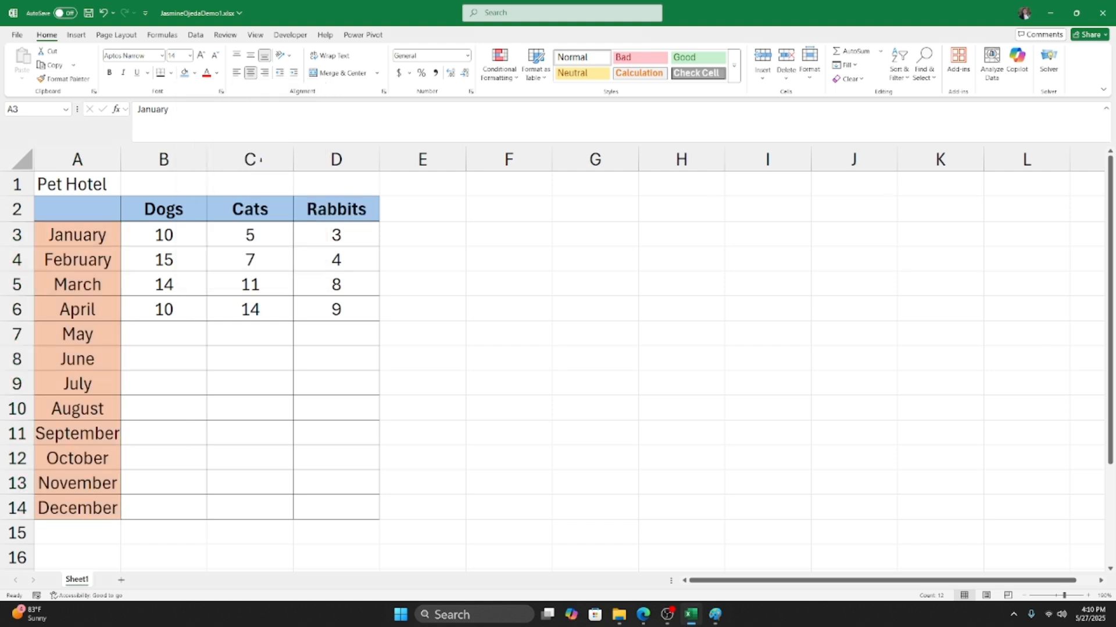
click(161, 234)
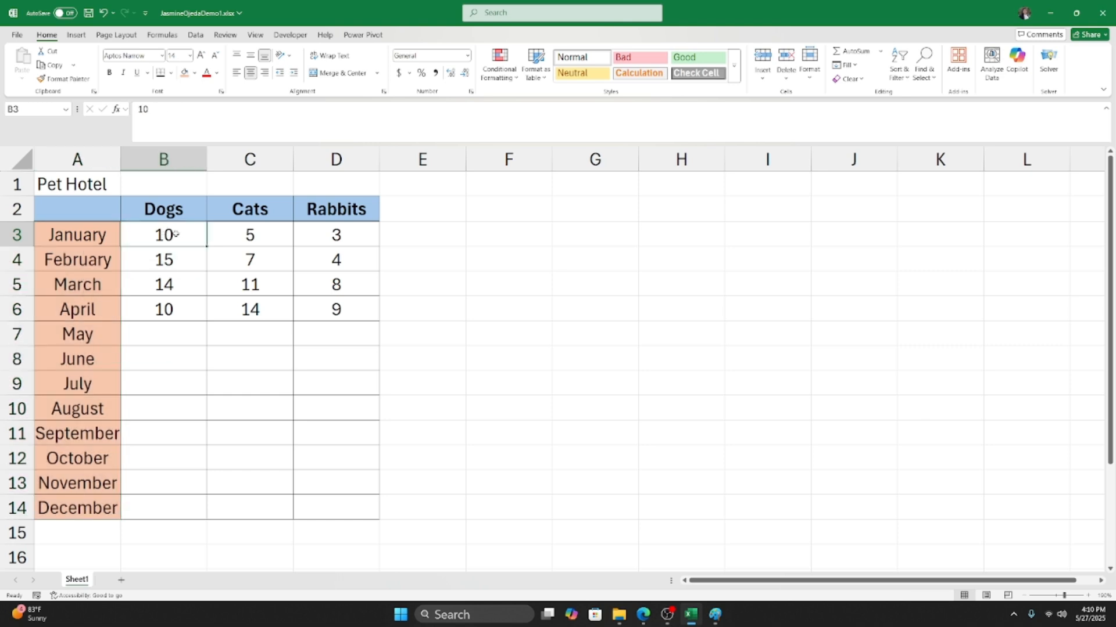
click(325, 309)
click(316, 353)
click(321, 338)
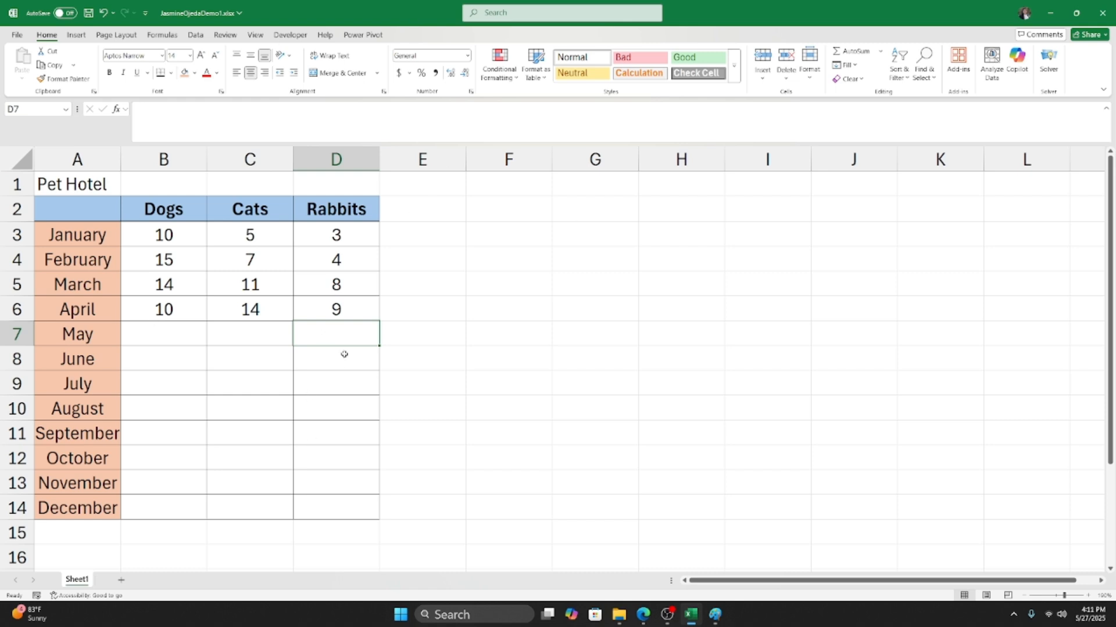
click(286, 341)
click(129, 200)
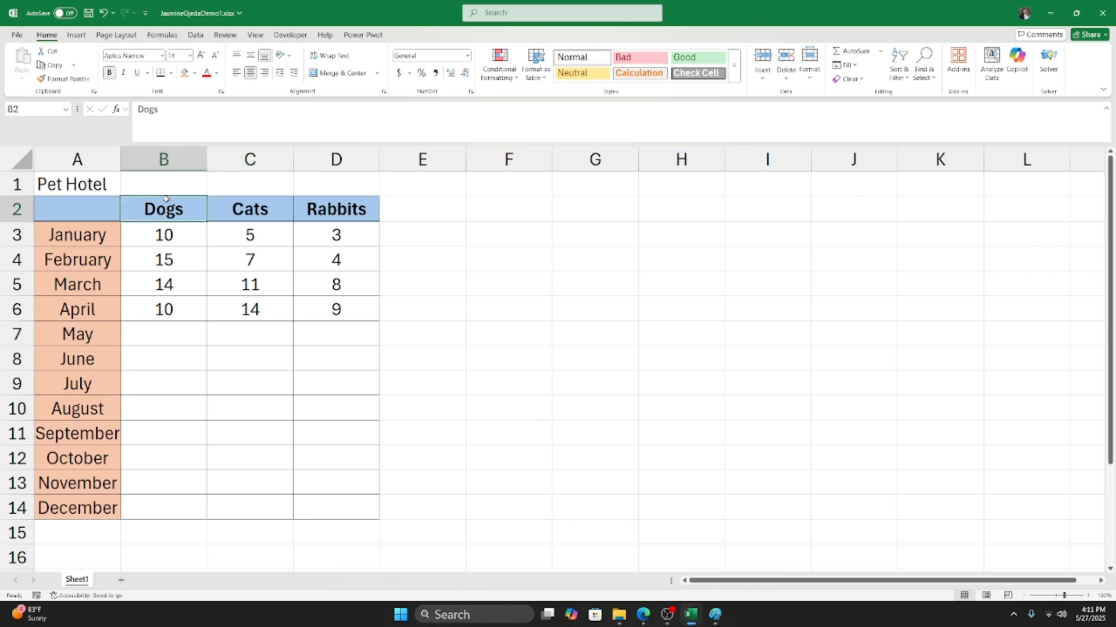
Make the month names in A3:A14 bold.
drag(68, 235, 97, 516)
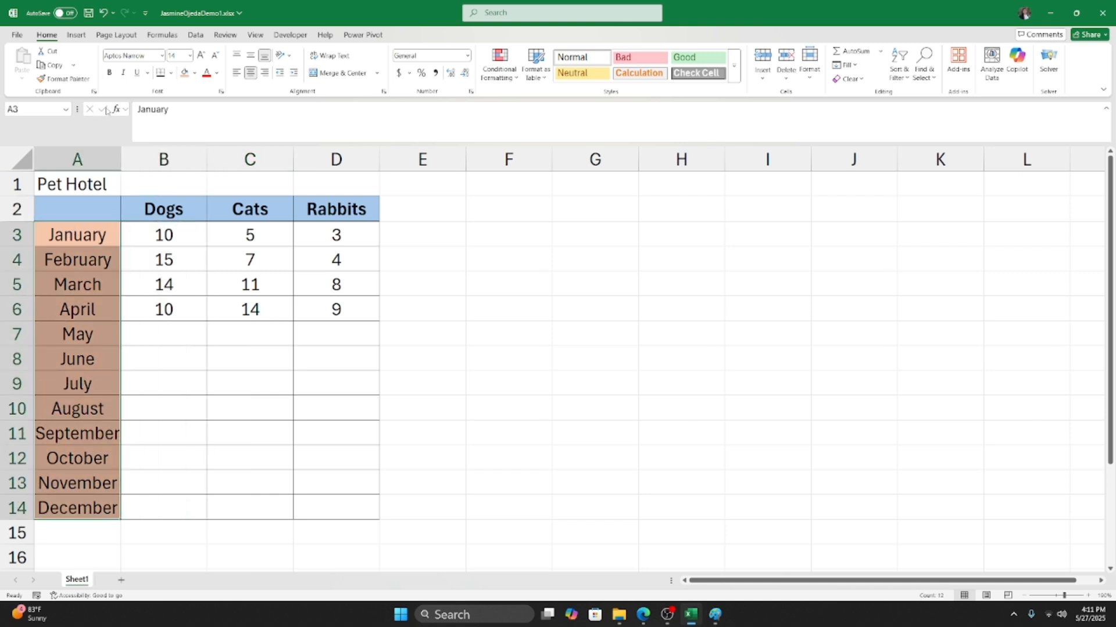
key(ctrl+b)
Set the font colour of the Dogs, Cats and Rabbits headings in B2:D2 to the darkest orange theme shade.
click(189, 209)
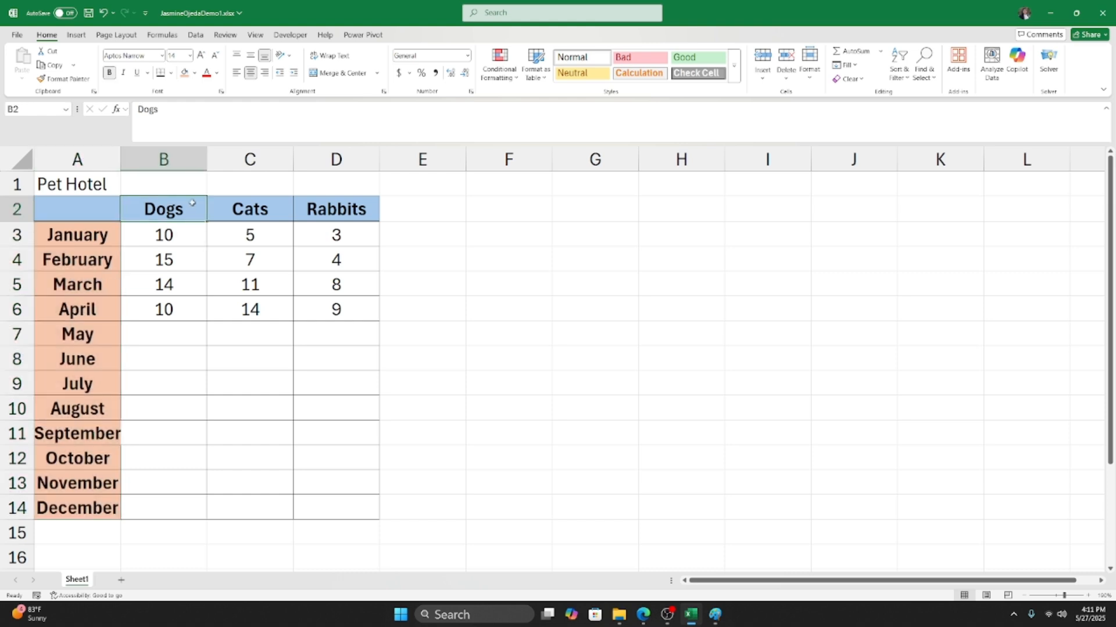
key(shift+Right)
key(shift+Right)
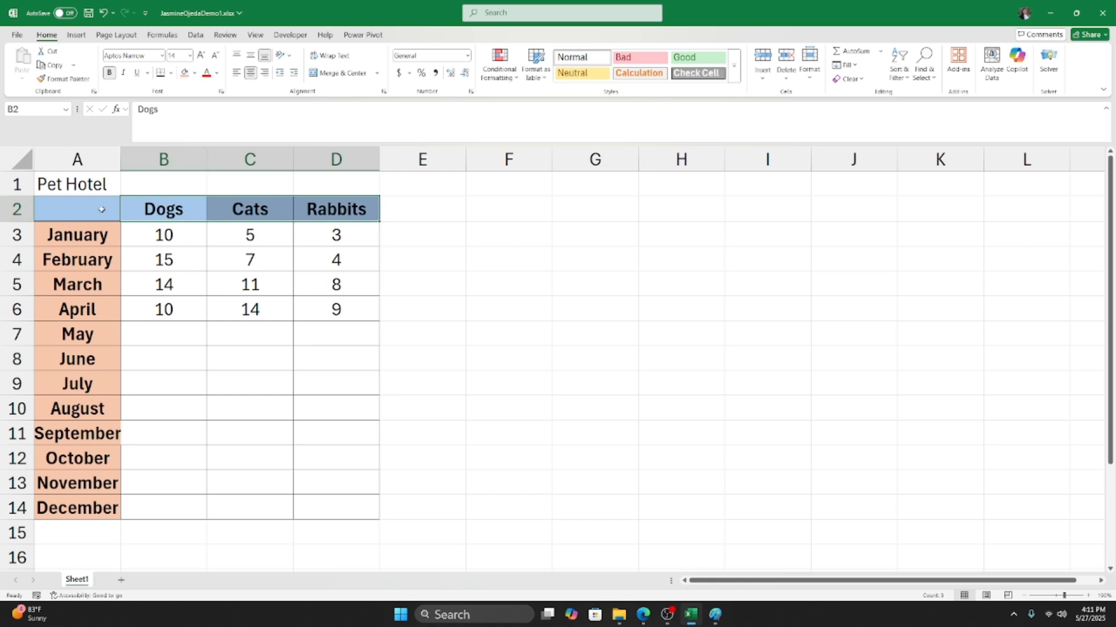
click(218, 73)
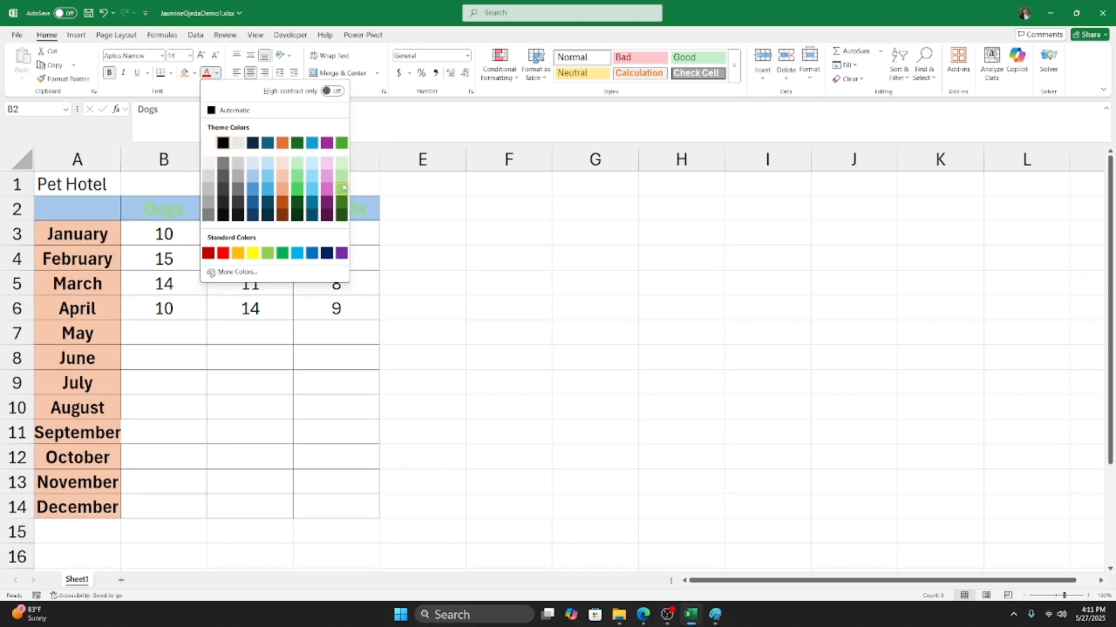
click(283, 219)
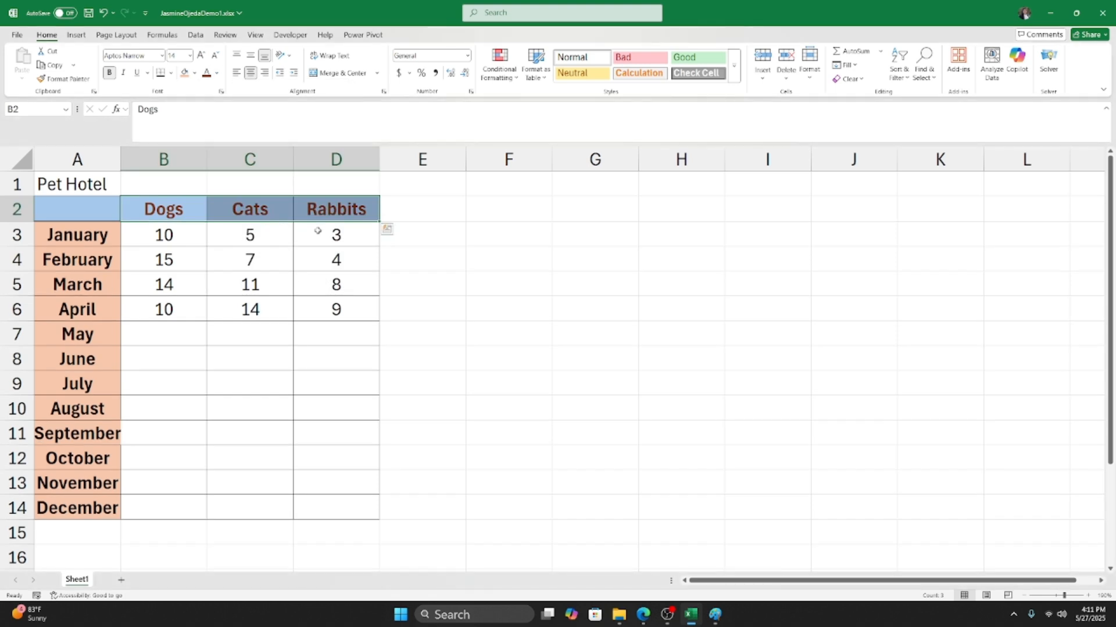
click(227, 243)
click(297, 285)
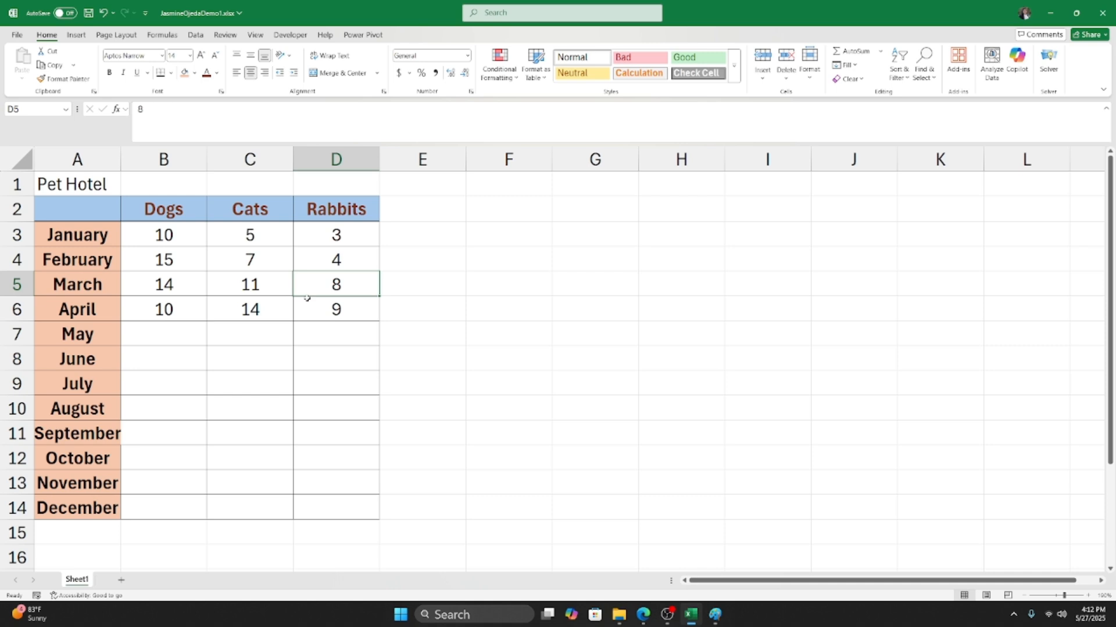
Make the Pet Hotel title in A1 bold and set its font size to 20.
click(83, 185)
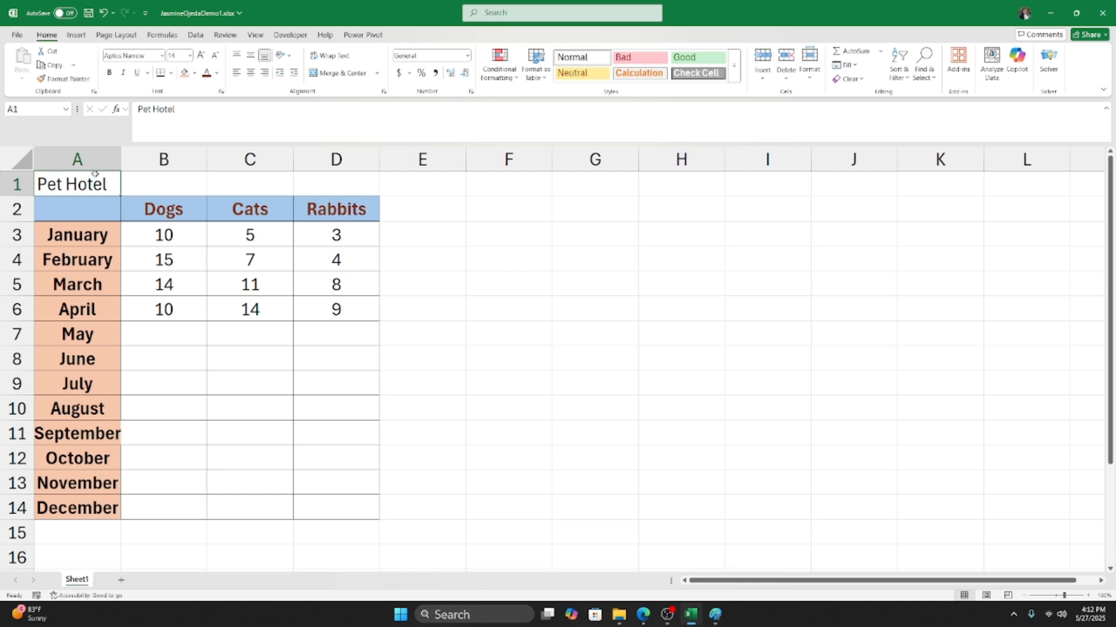
click(110, 73)
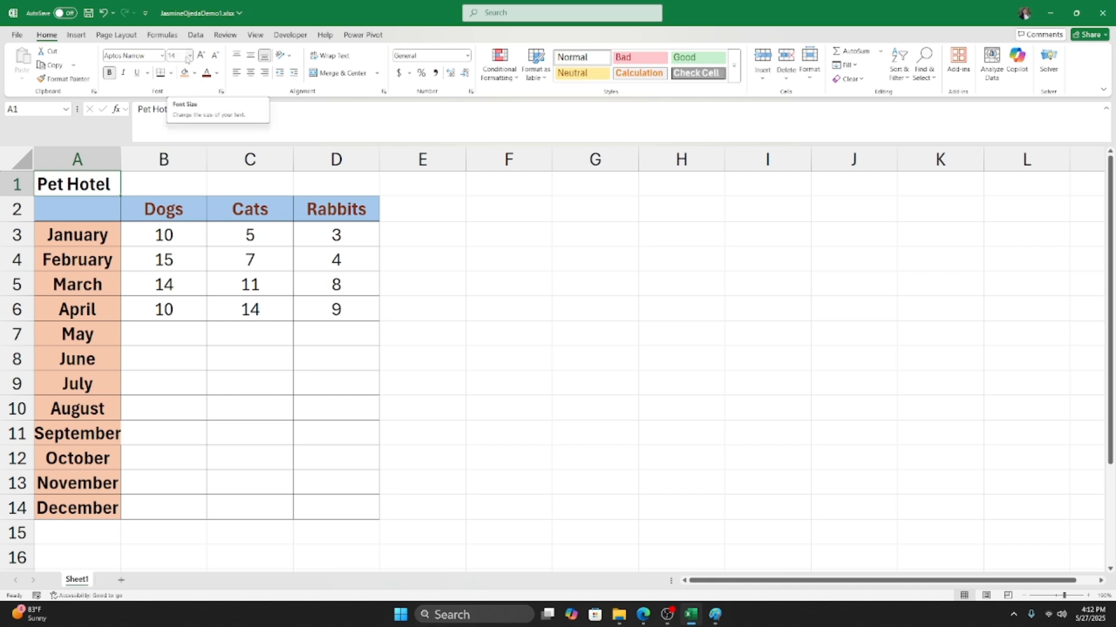
click(188, 56)
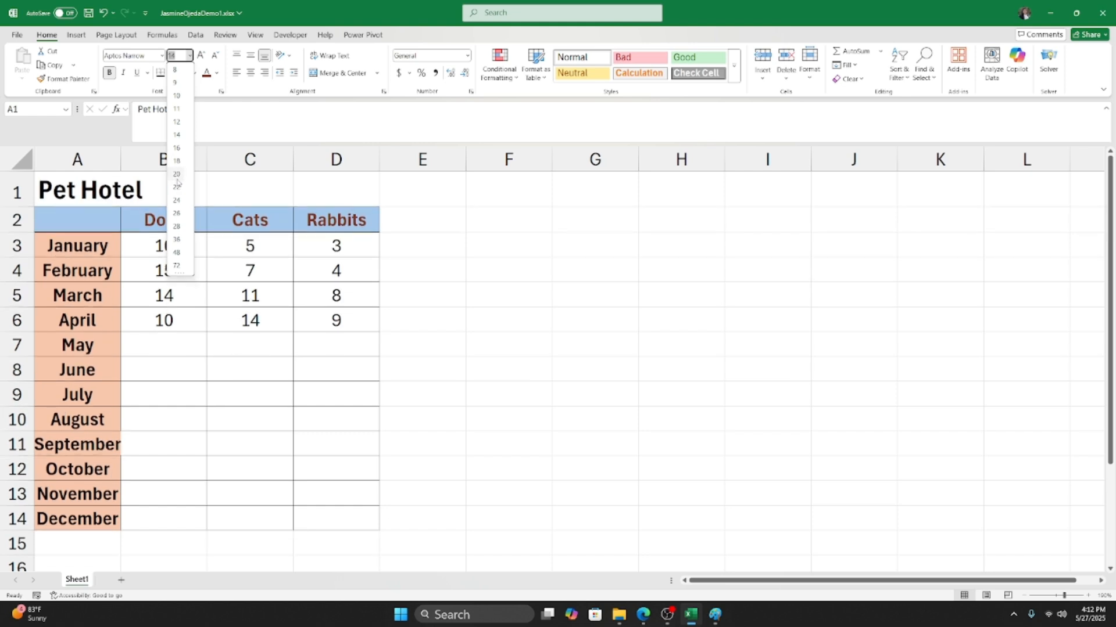
click(177, 179)
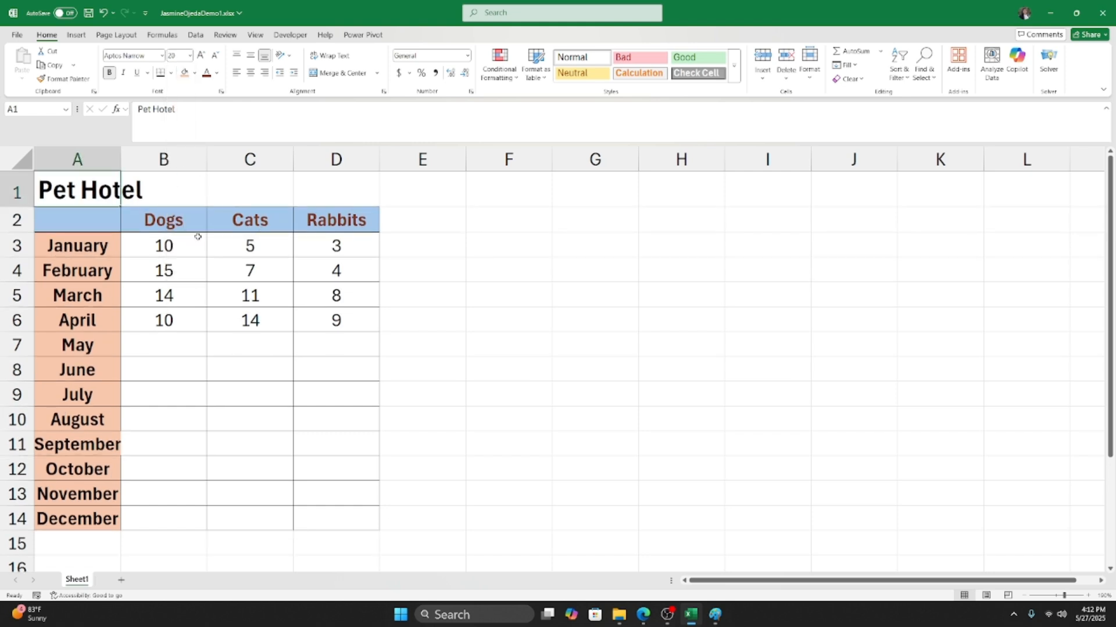
click(172, 245)
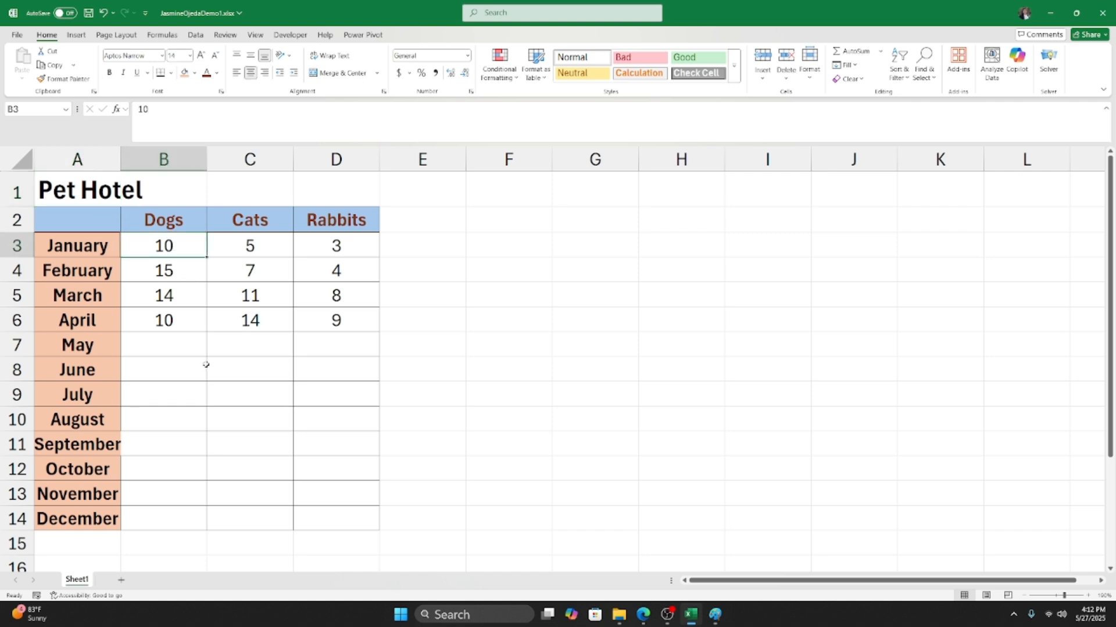
Centre the Pet Hotel title horizontally within cell A1.
drag(89, 201, 339, 201)
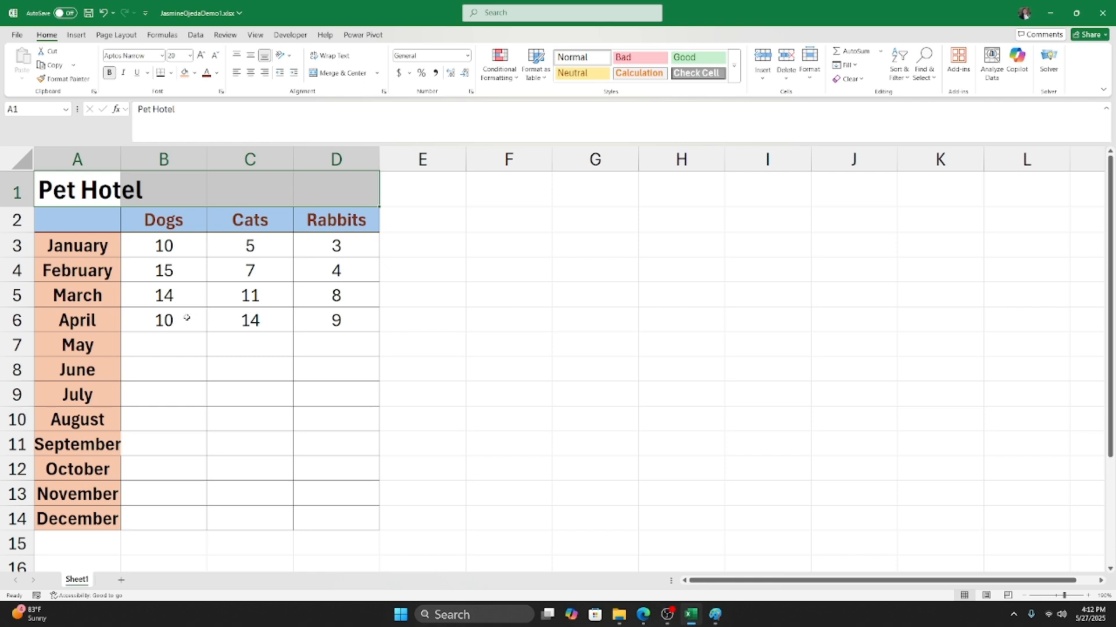
click(70, 188)
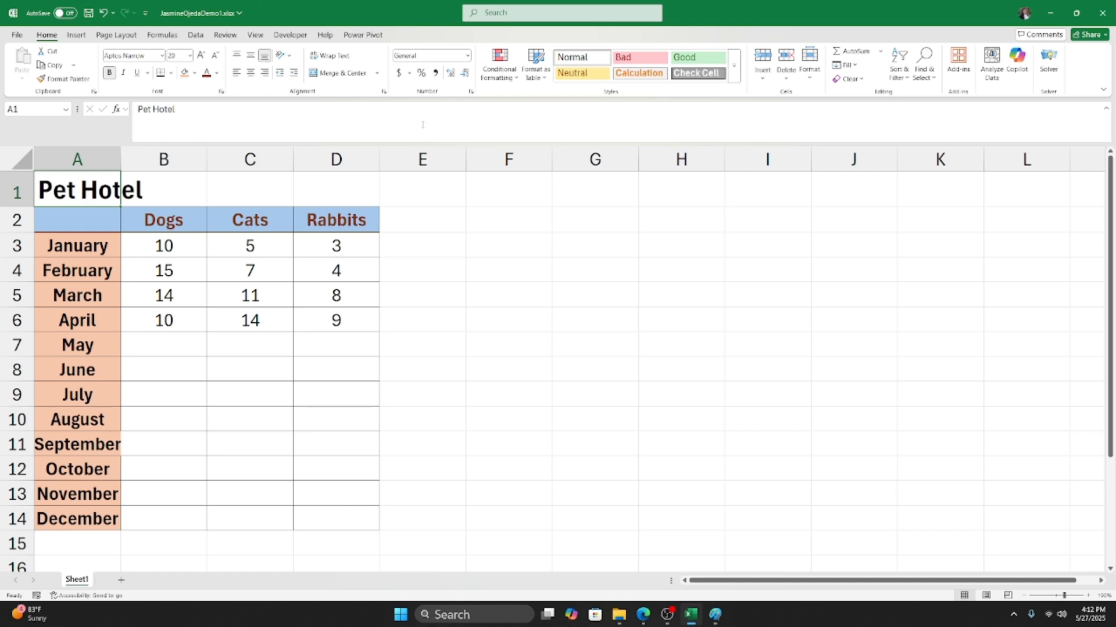
click(251, 73)
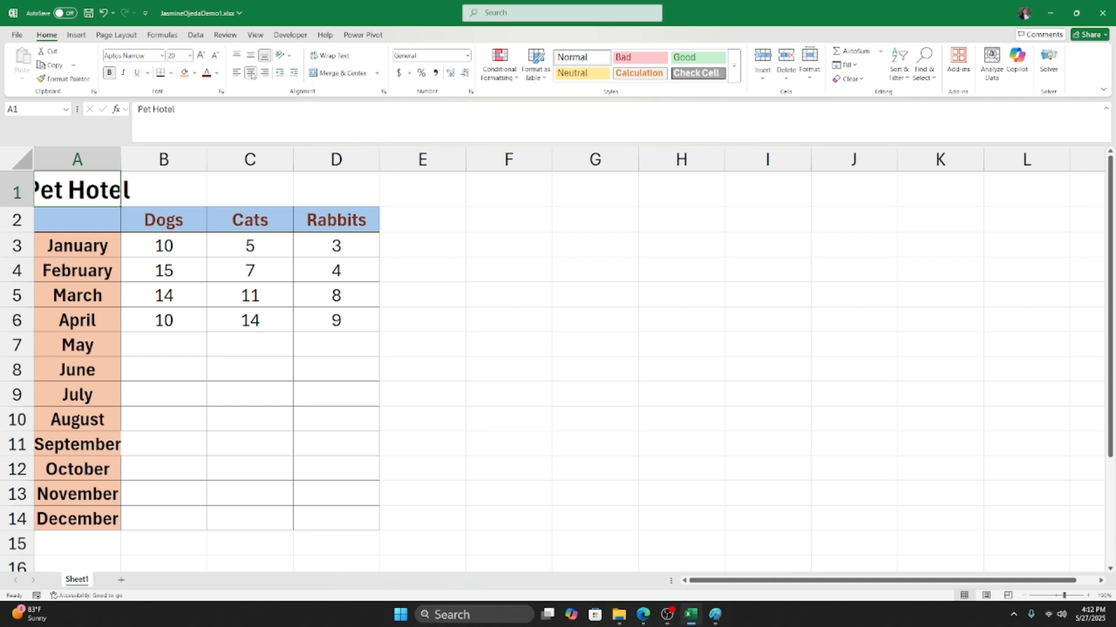
click(159, 427)
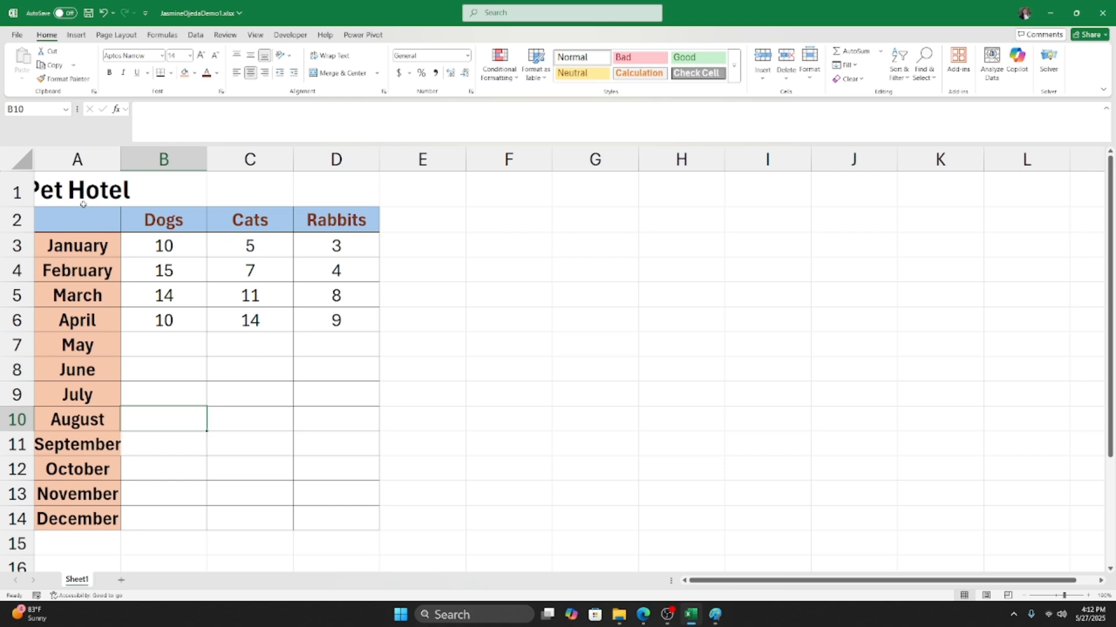
click(84, 197)
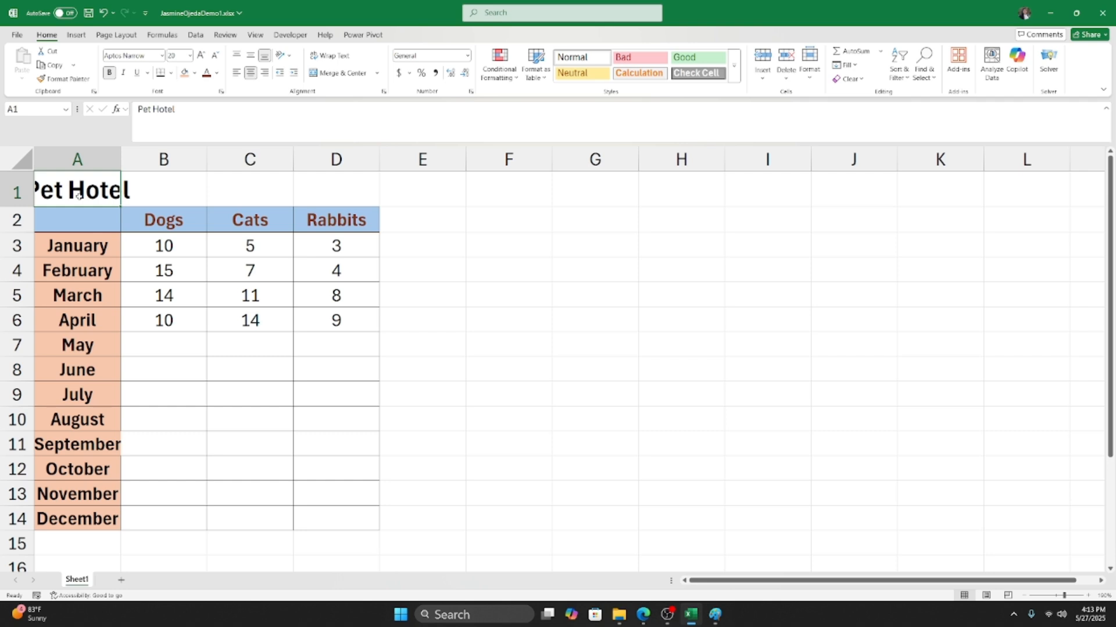
drag(119, 189, 322, 189)
click(350, 195)
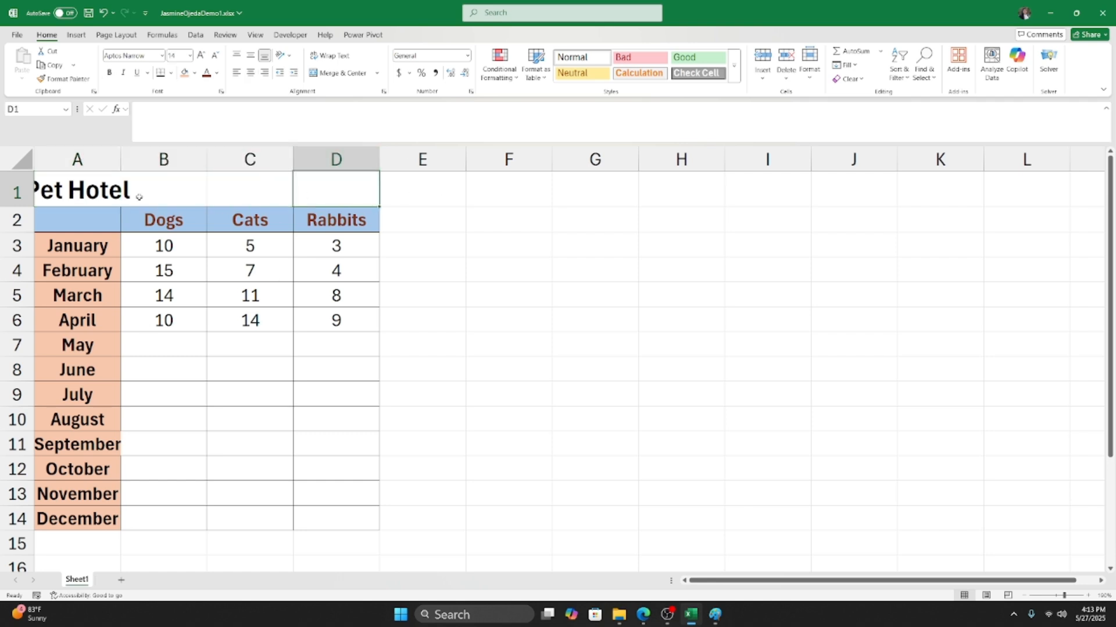
Merge and centre the Pet Hotel title across cells A1:D1.
click(76, 194)
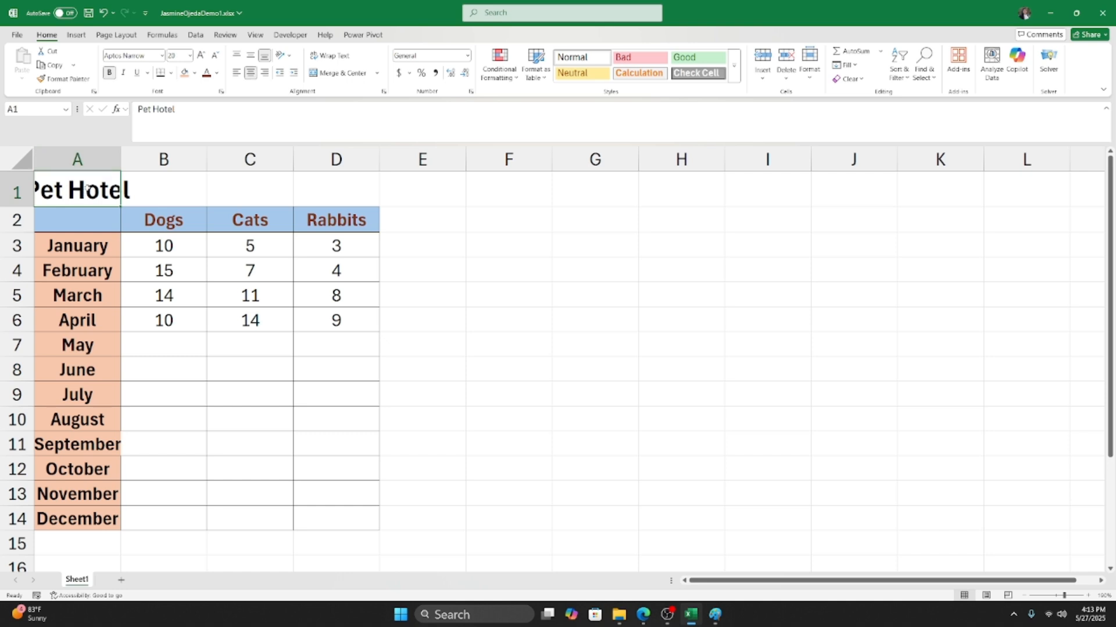
drag(86, 190, 325, 189)
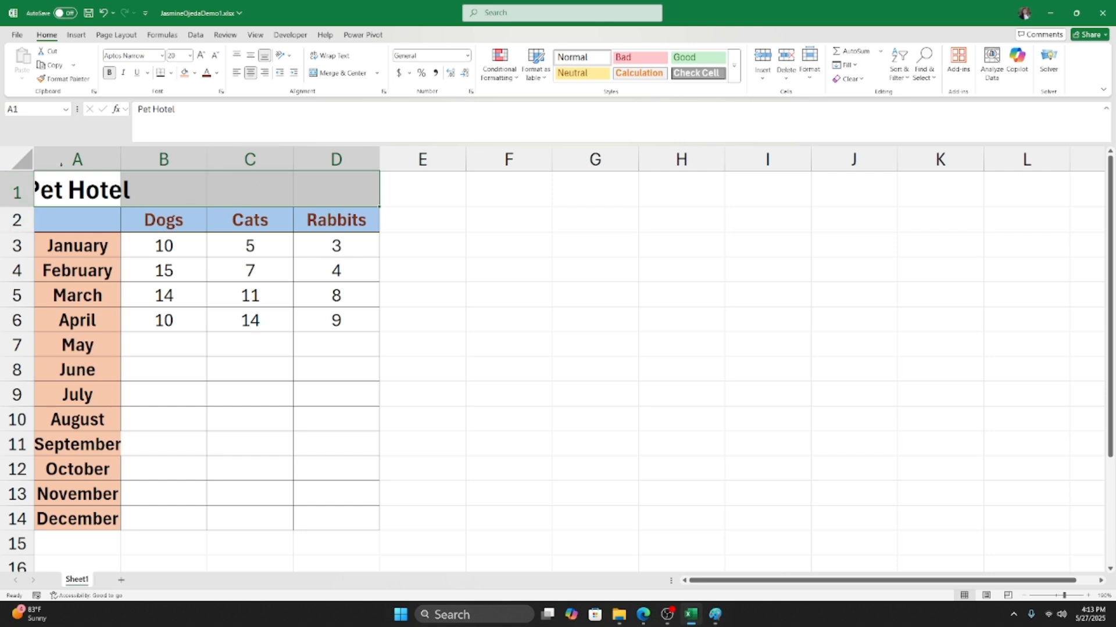
click(101, 184)
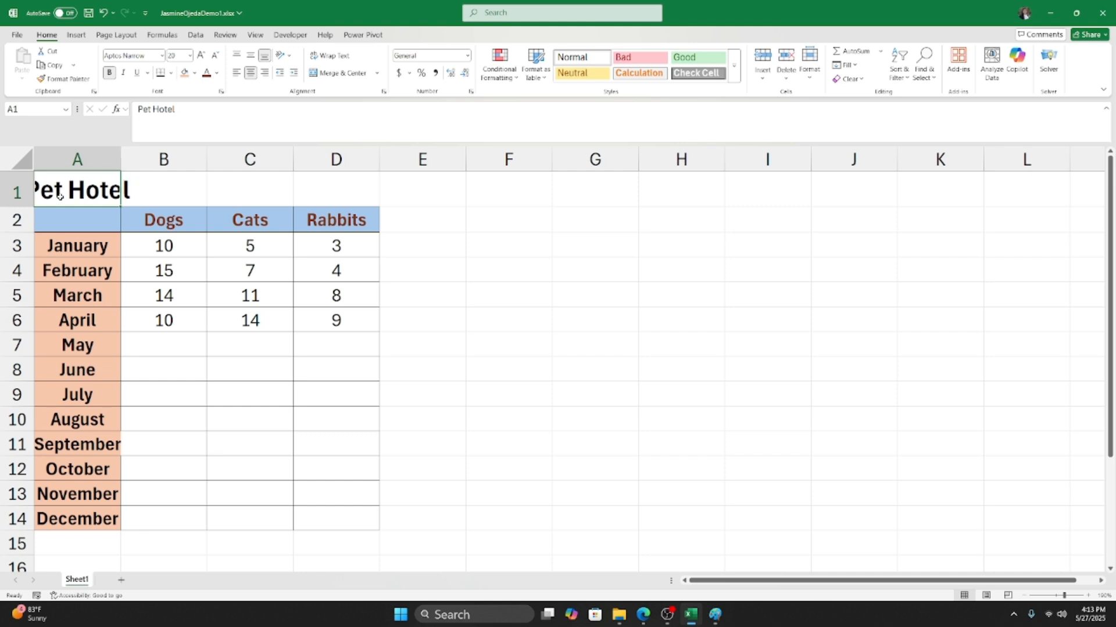
drag(60, 191, 308, 182)
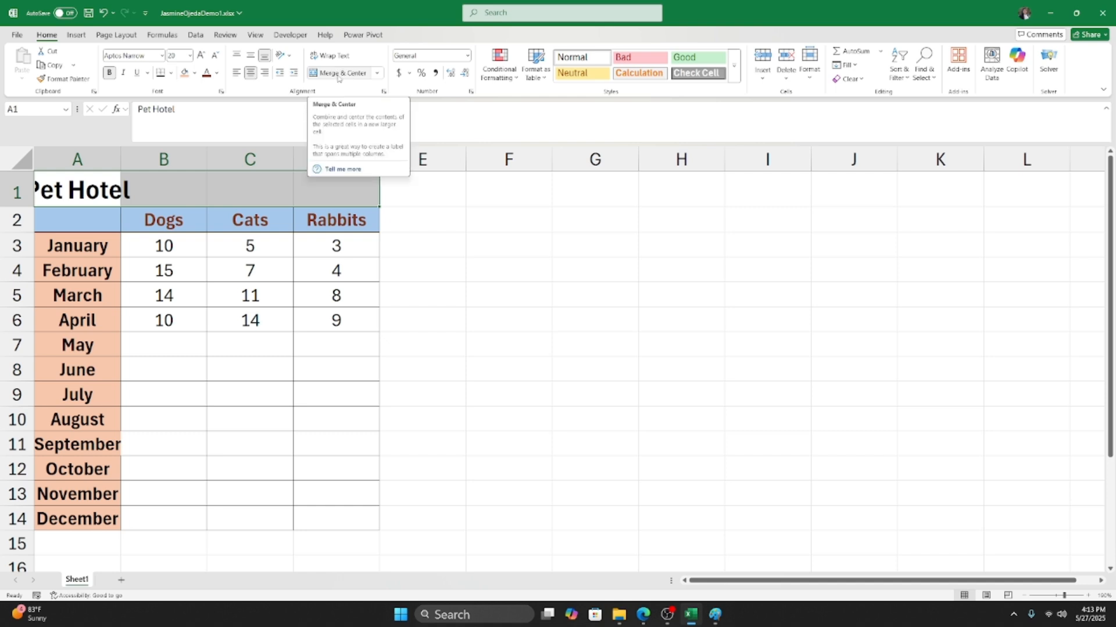
click(382, 74)
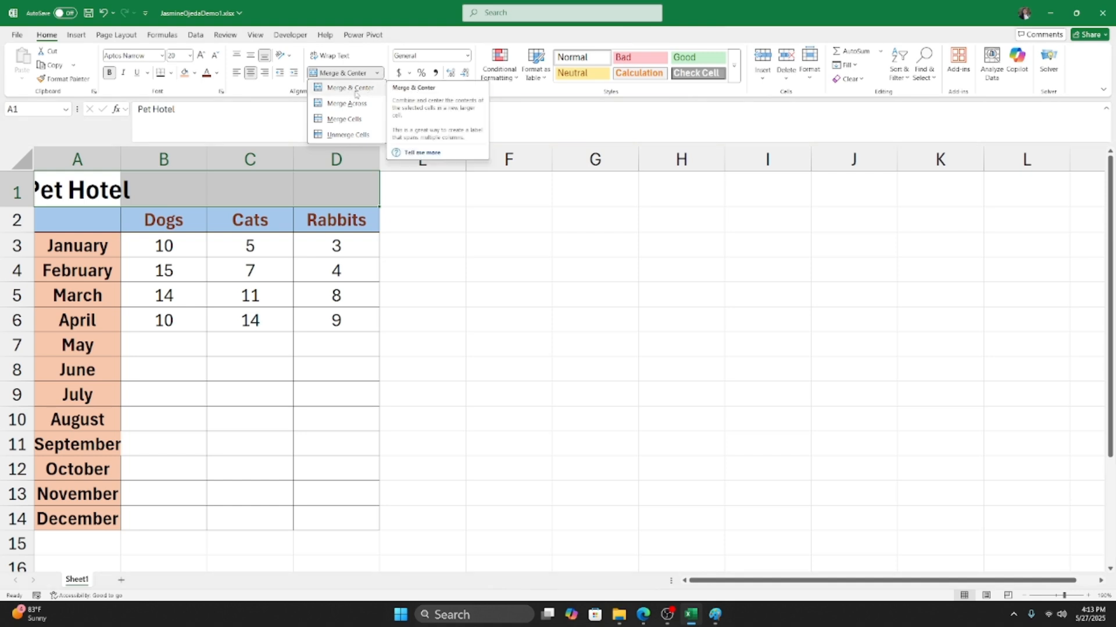
click(349, 87)
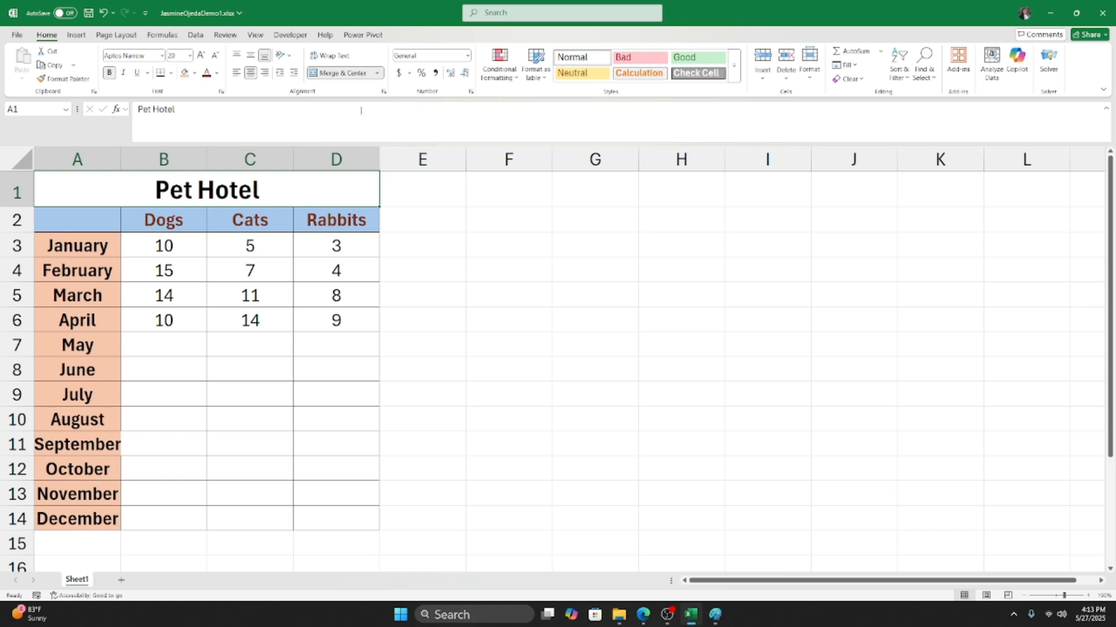
click(361, 110)
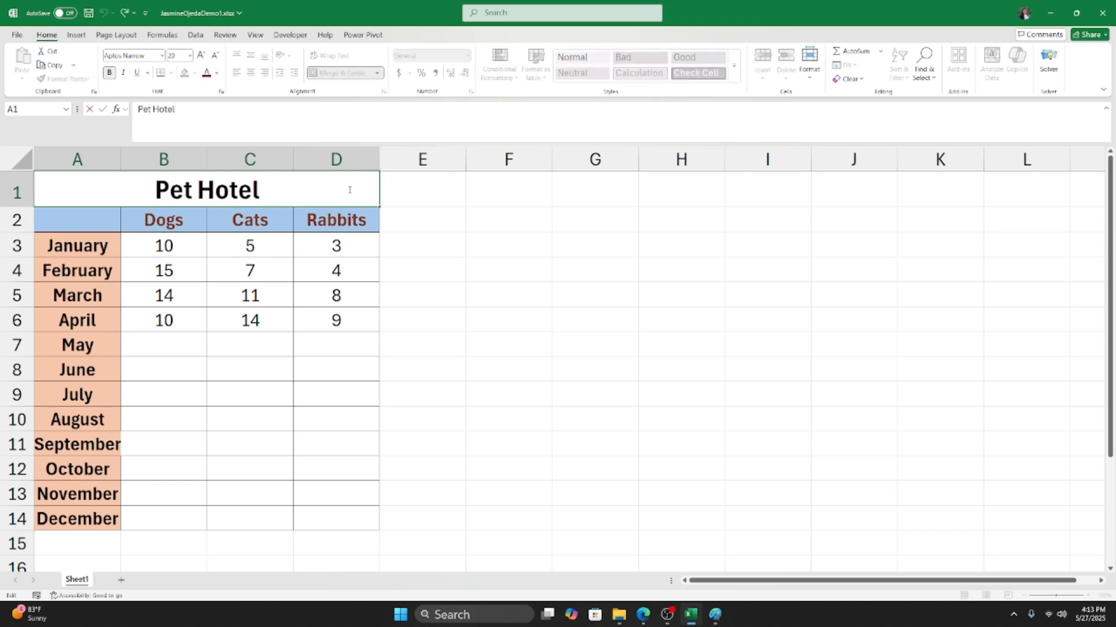
click(323, 248)
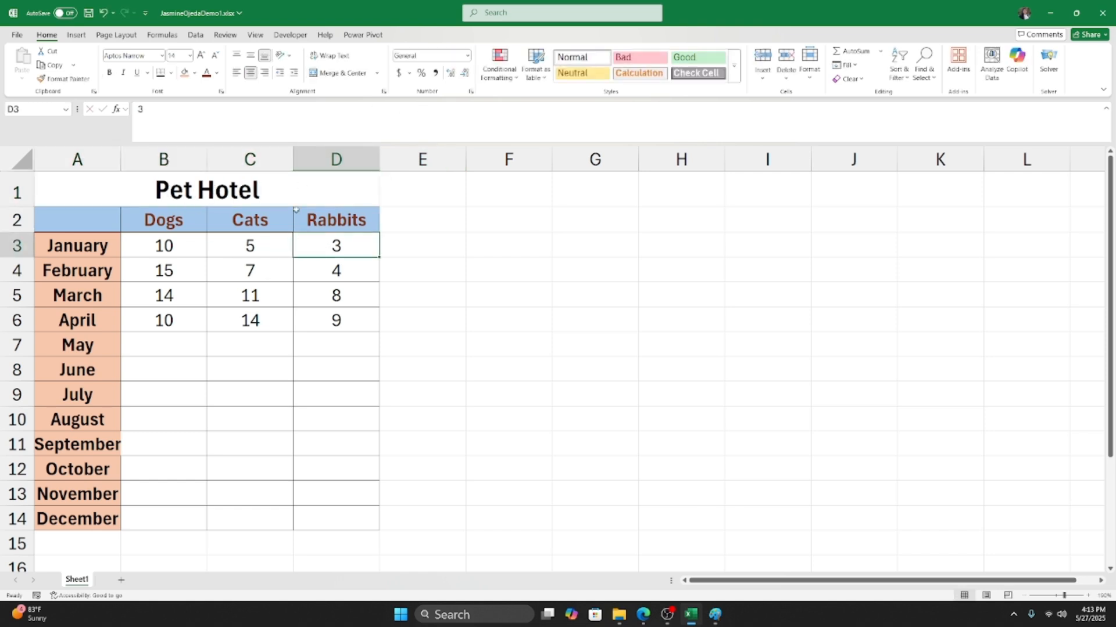
Try left and right alignment on the merged Pet Hotel title and return it to centred.
click(250, 187)
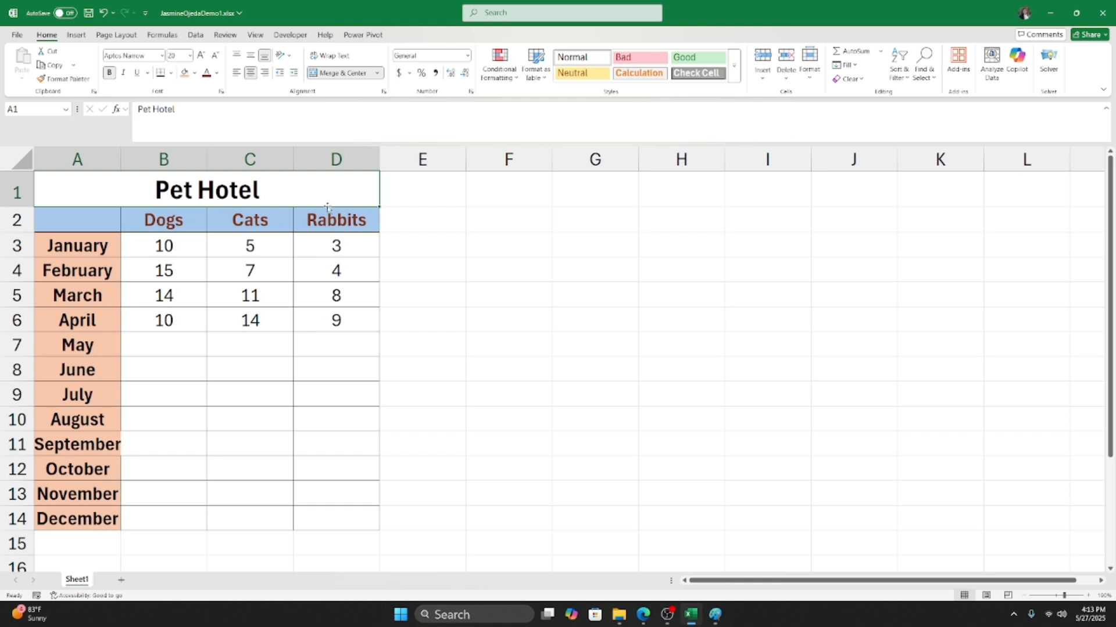
click(236, 73)
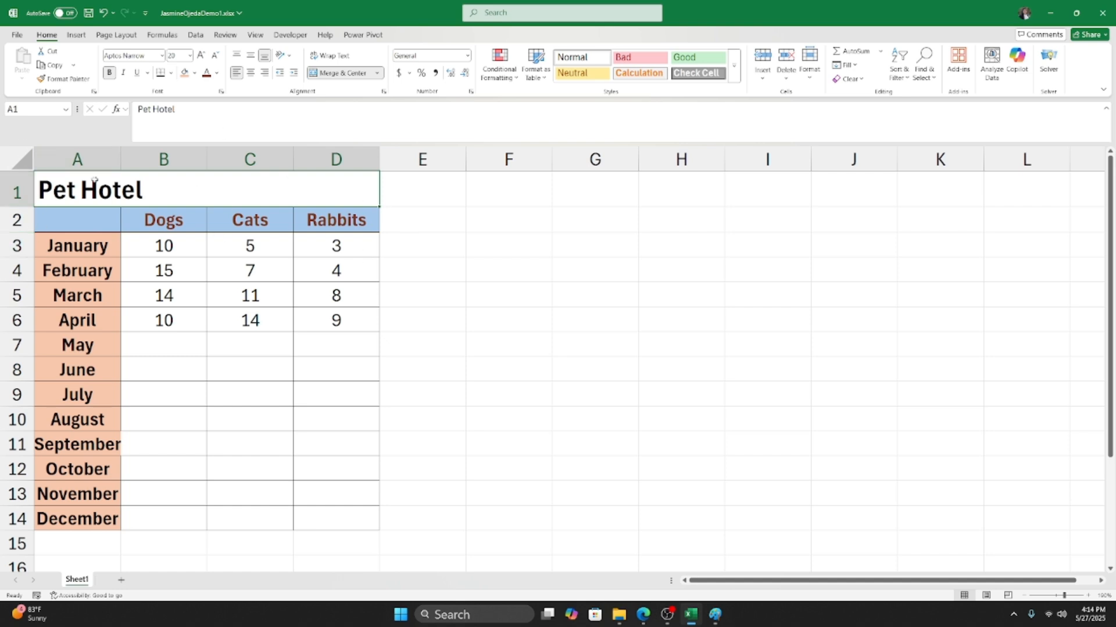
click(264, 74)
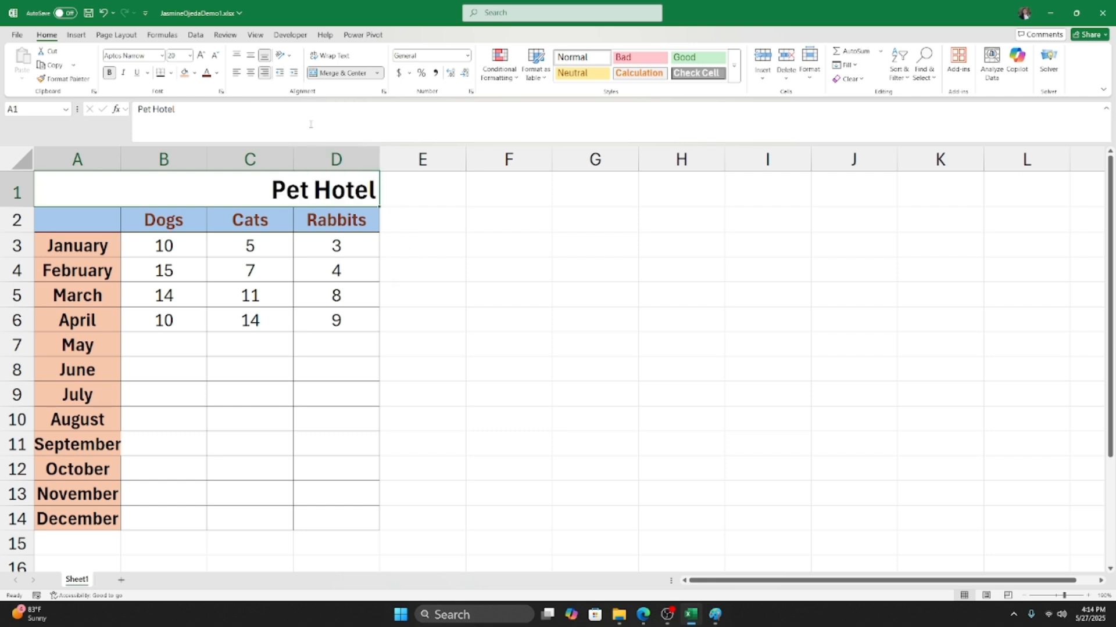
click(250, 72)
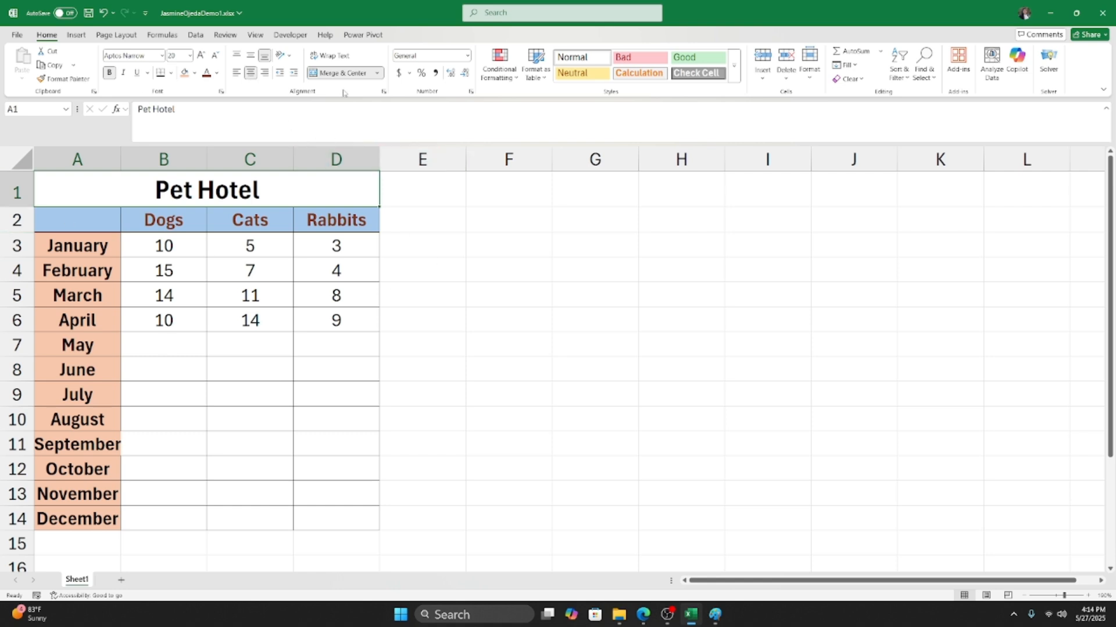
click(260, 323)
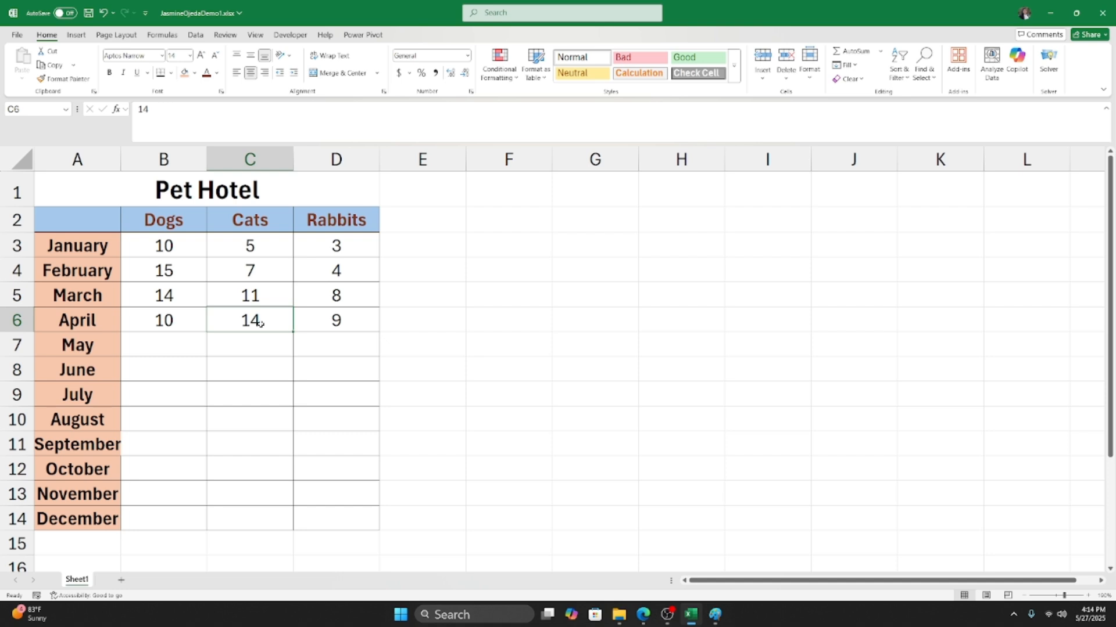
click(293, 193)
click(258, 268)
click(197, 273)
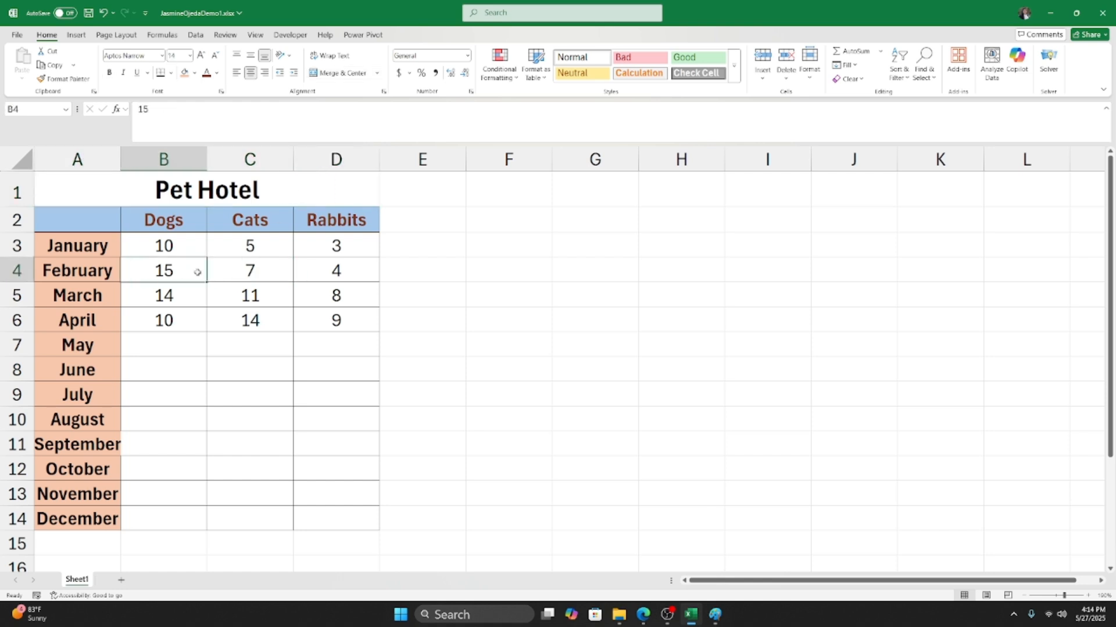
click(189, 326)
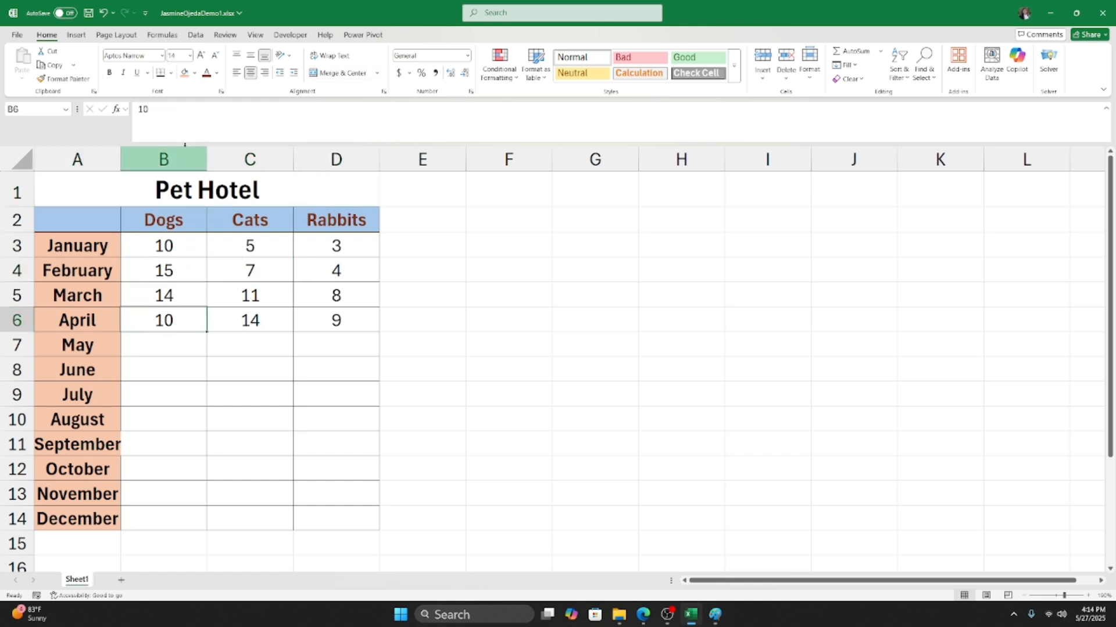
click(267, 308)
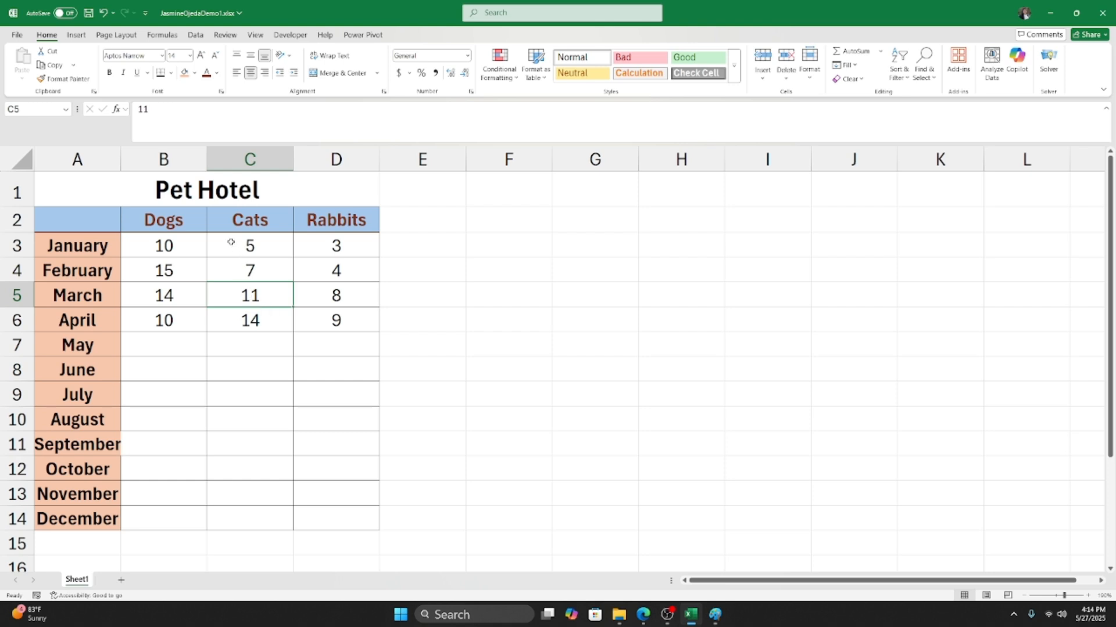
click(85, 319)
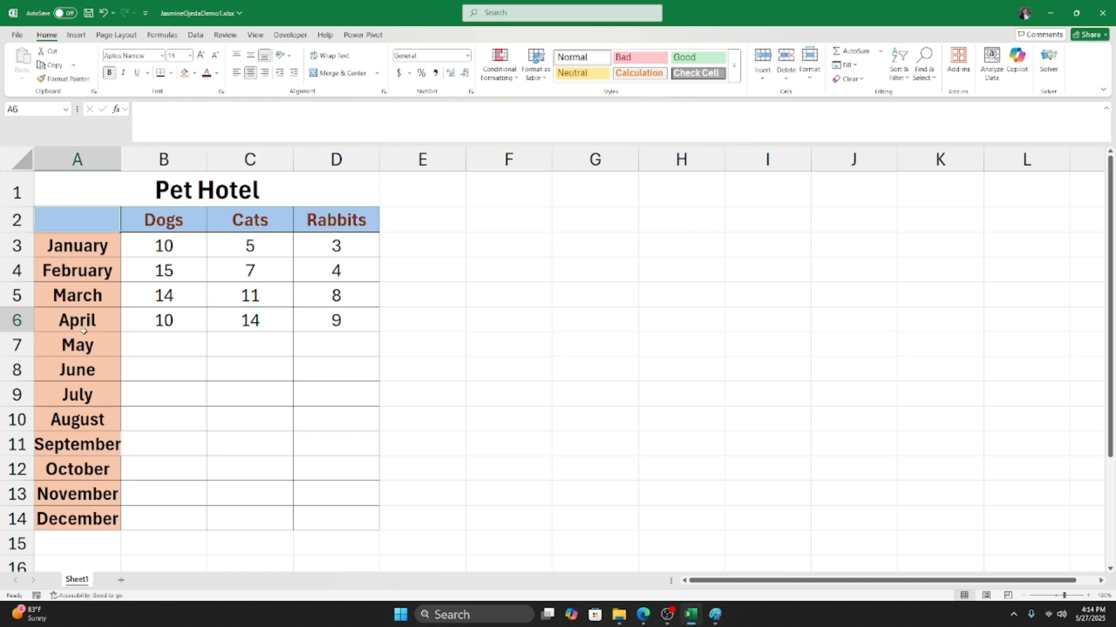
click(77, 419)
click(77, 469)
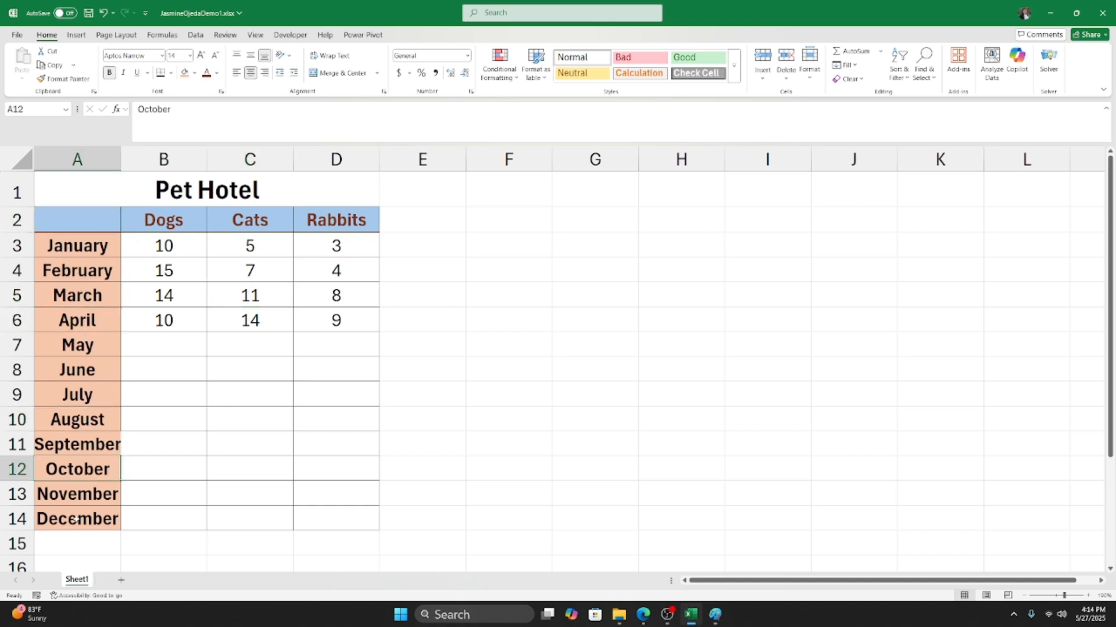
click(74, 493)
click(77, 469)
click(78, 420)
click(77, 394)
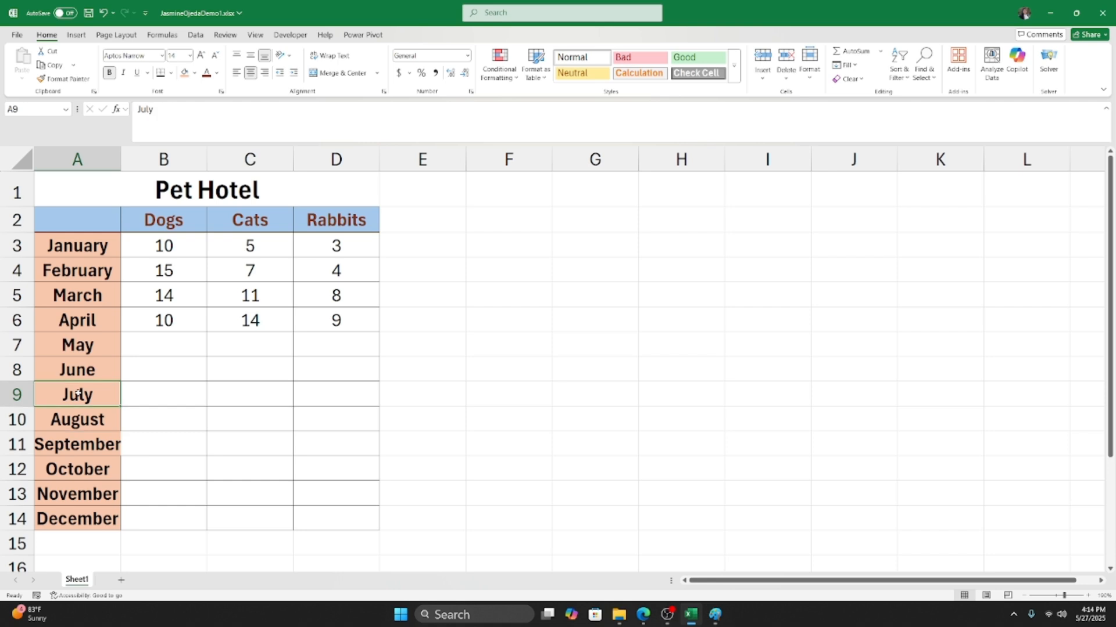
click(87, 470)
click(82, 496)
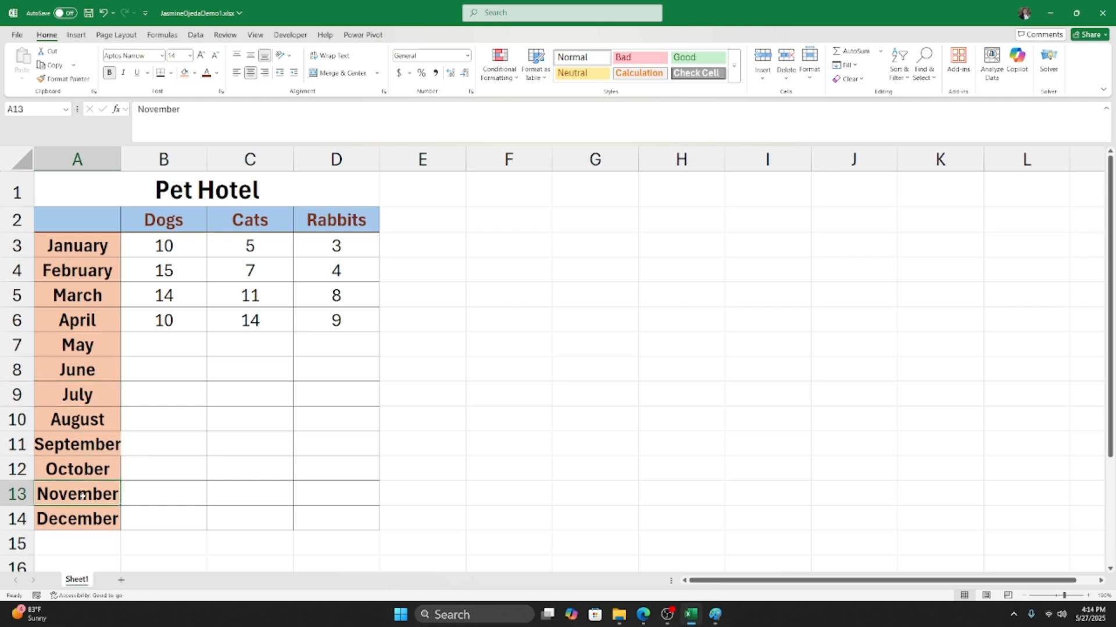
click(84, 528)
click(81, 503)
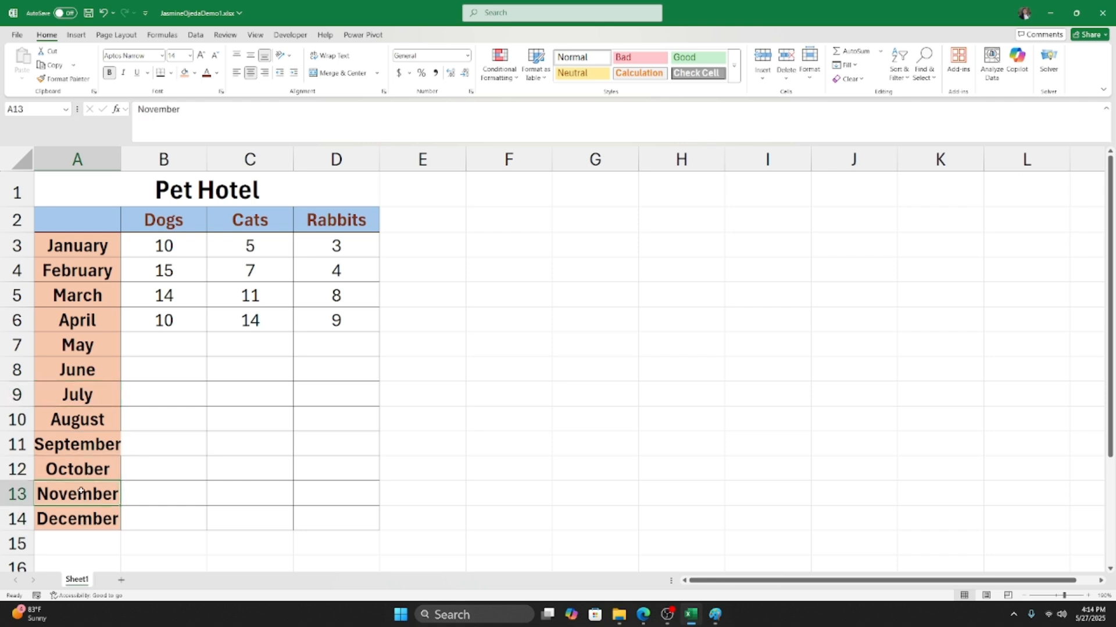
click(83, 444)
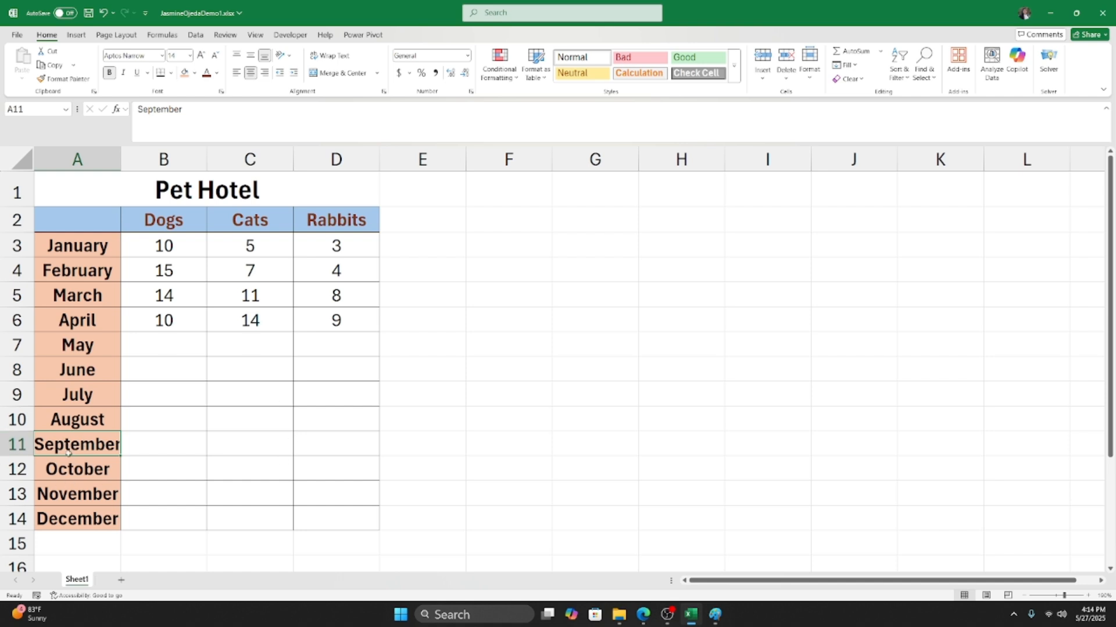
click(85, 499)
click(89, 521)
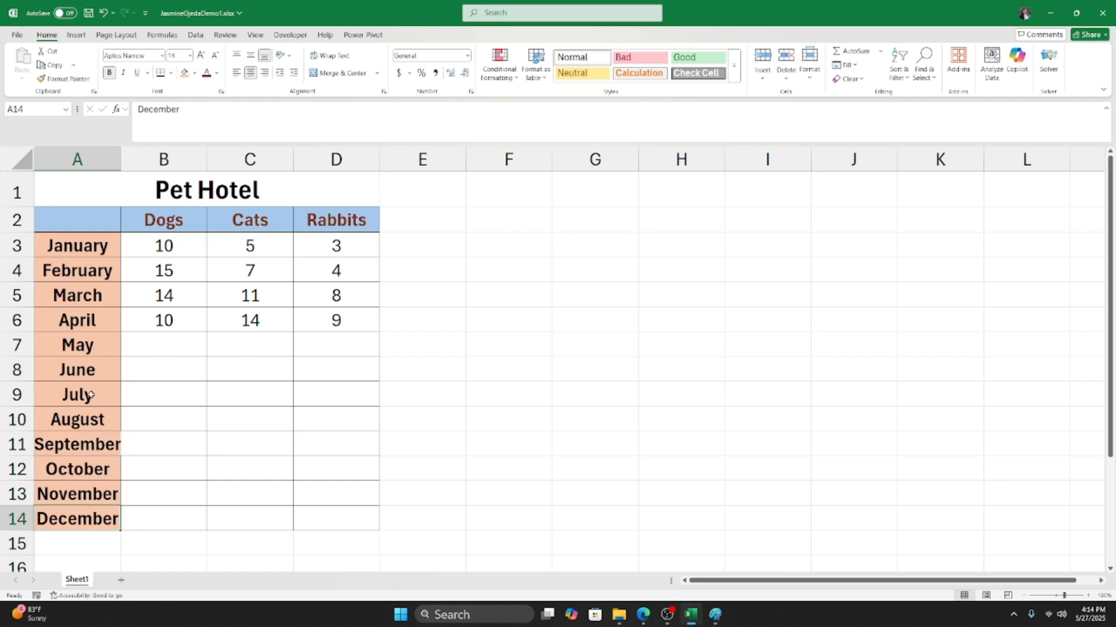
click(93, 500)
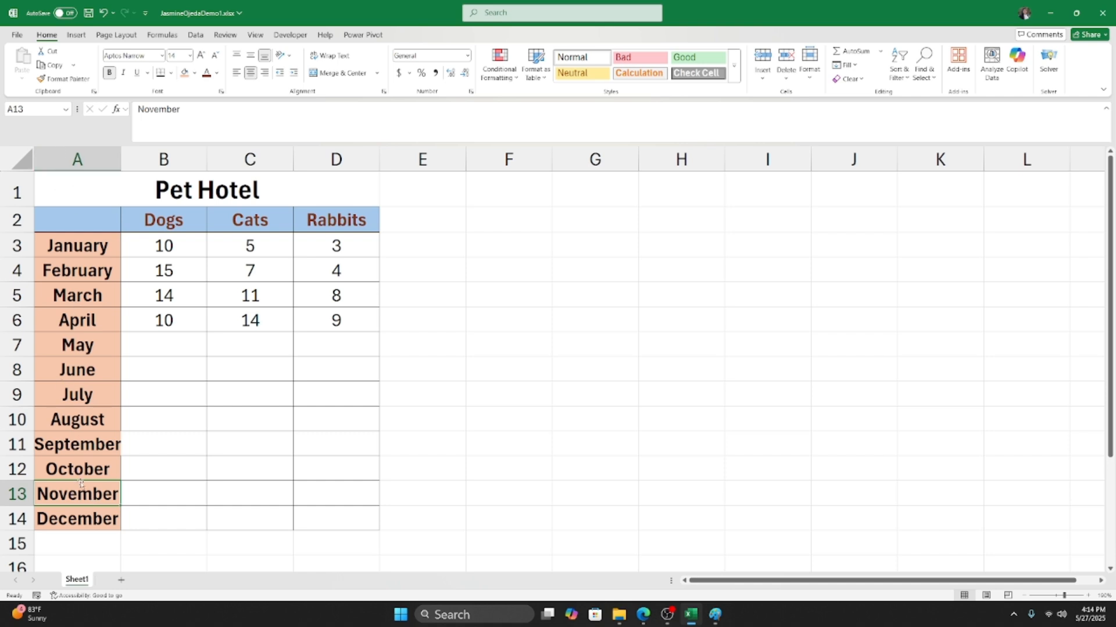
click(83, 437)
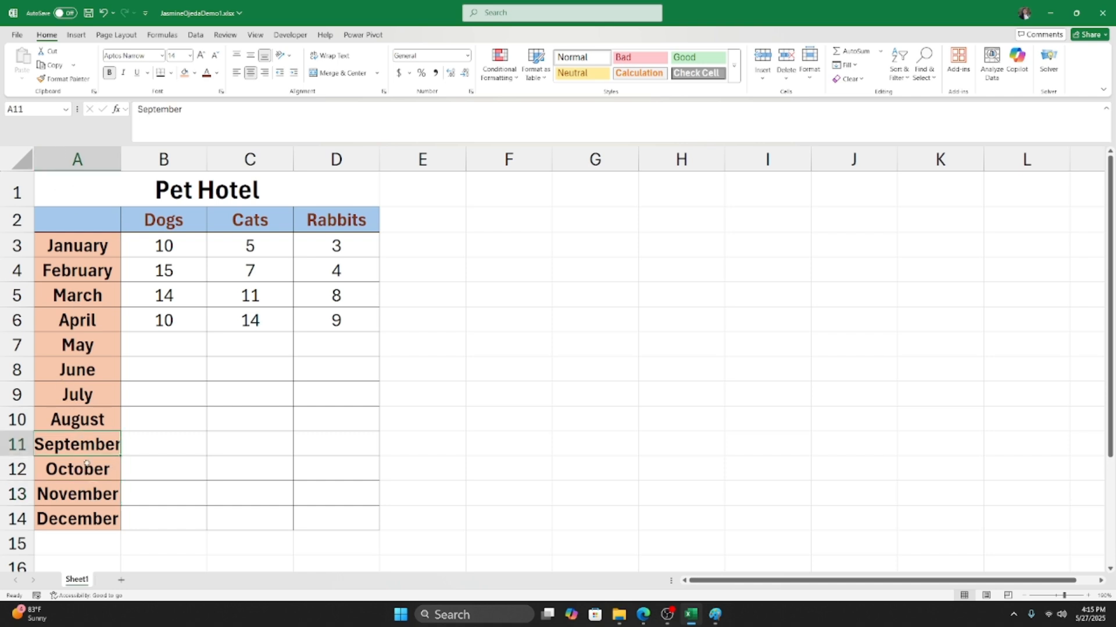
key(Down)
key(Down)
key(Down)
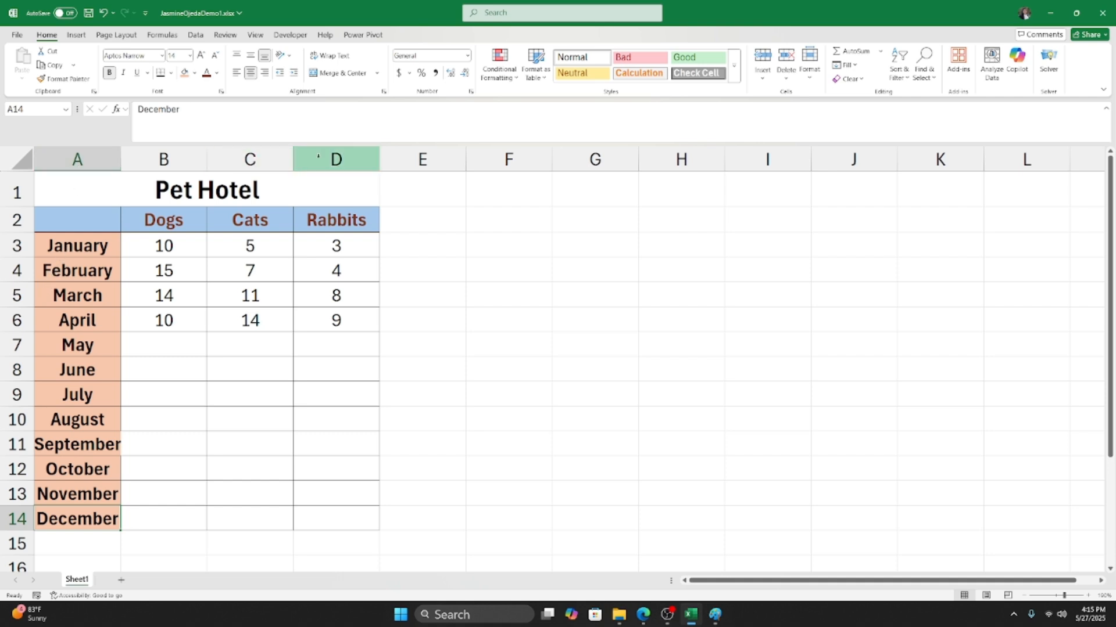
Fill the entire column A with the lightest shade of the bright green theme colour.
click(86, 158)
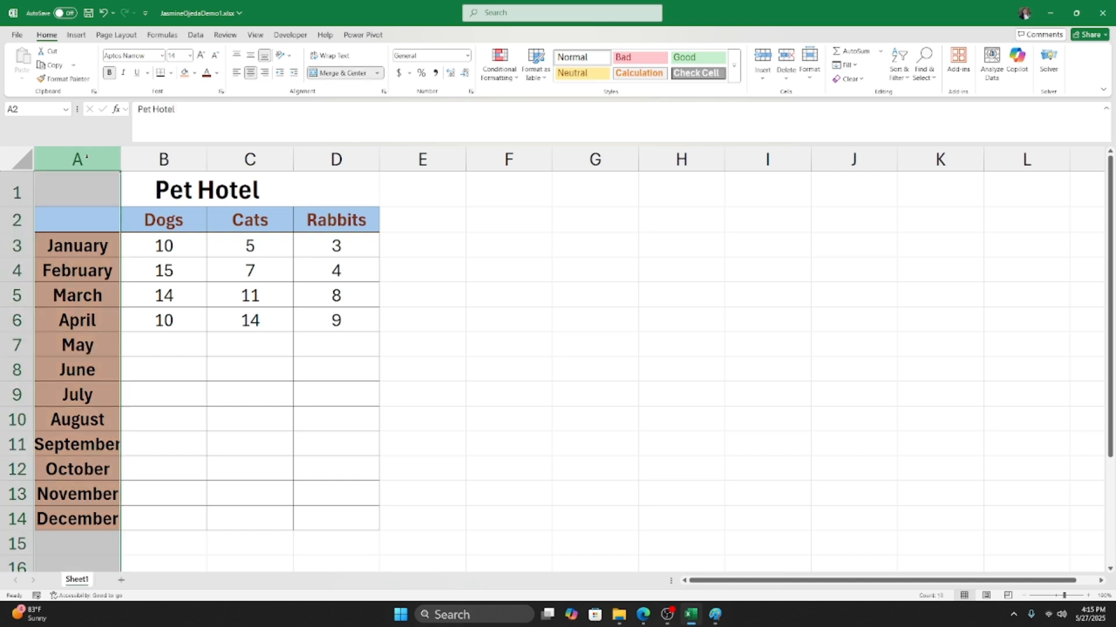
scroll(105, 474, down, 4)
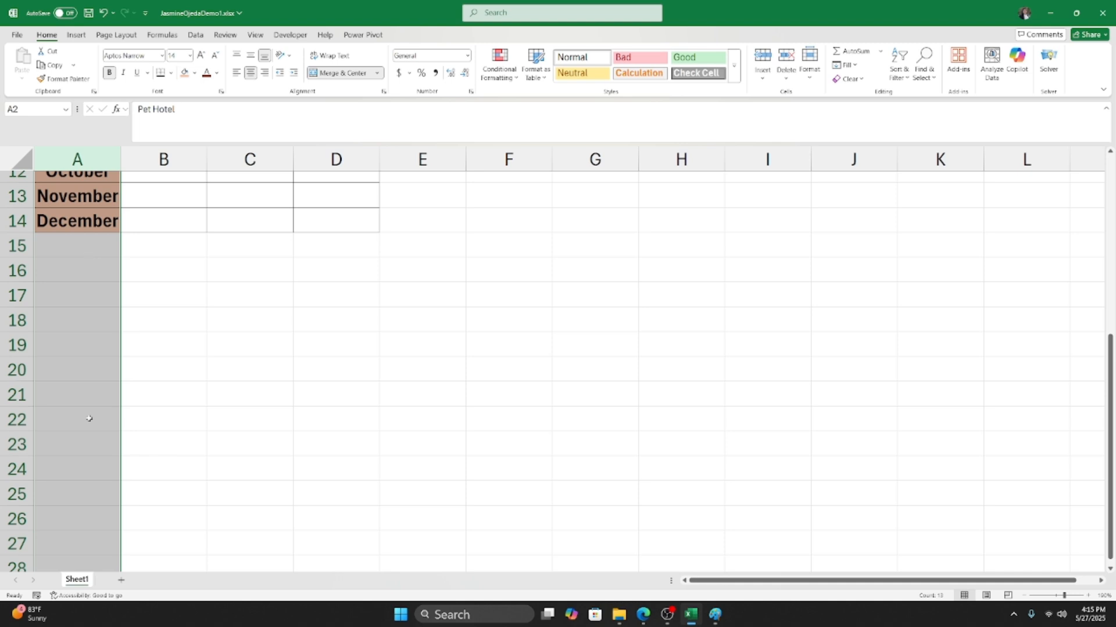
scroll(108, 387, up, 4)
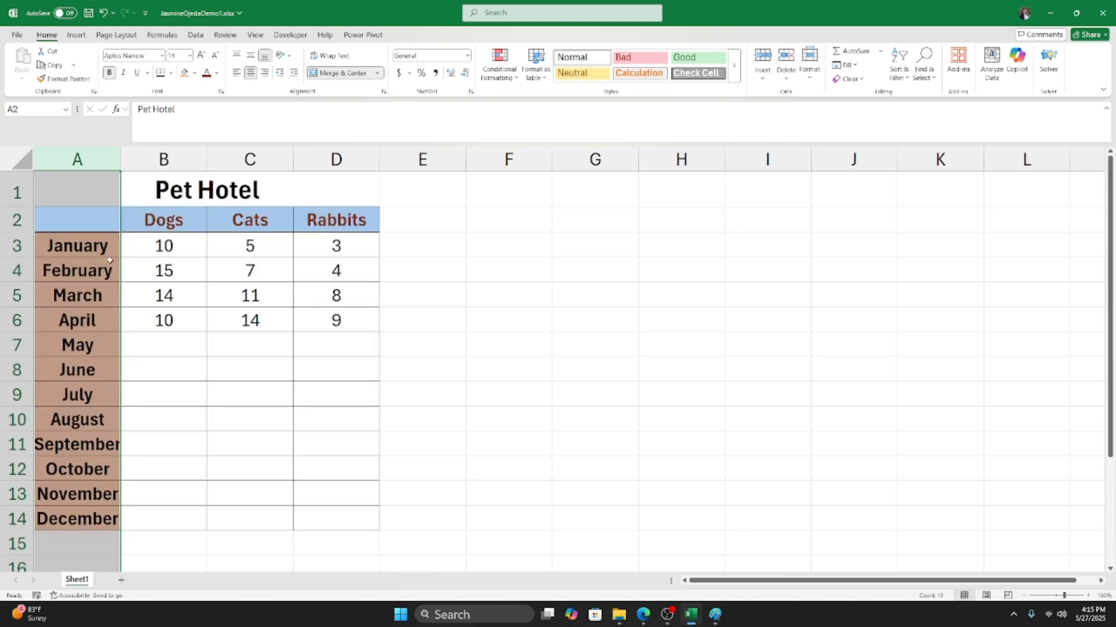
scroll(109, 263, down, 9)
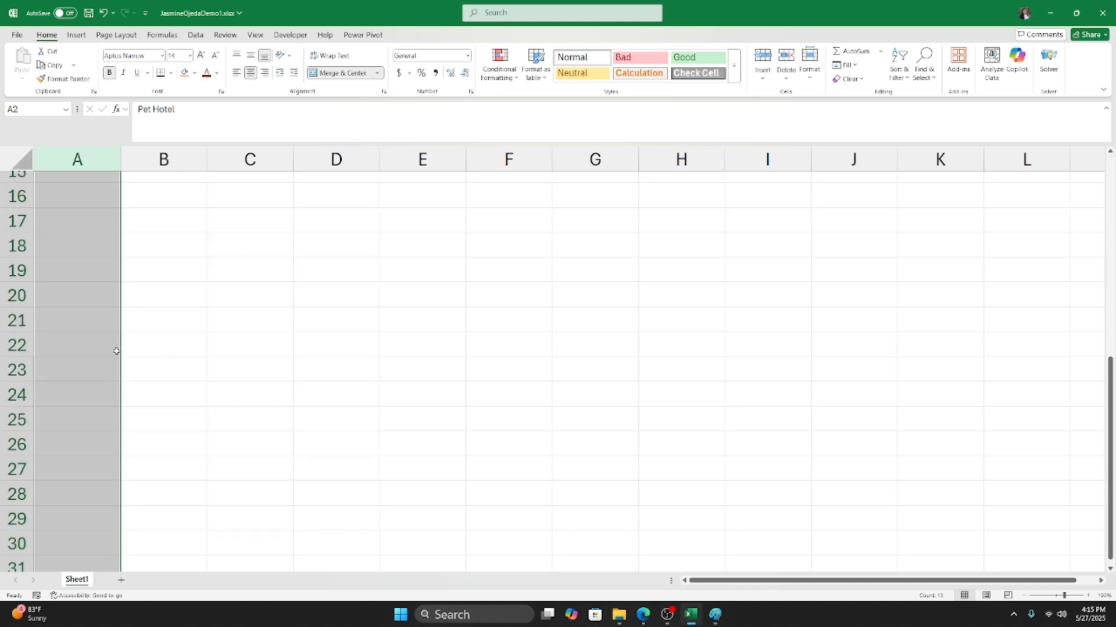
scroll(40, 430, down, 2)
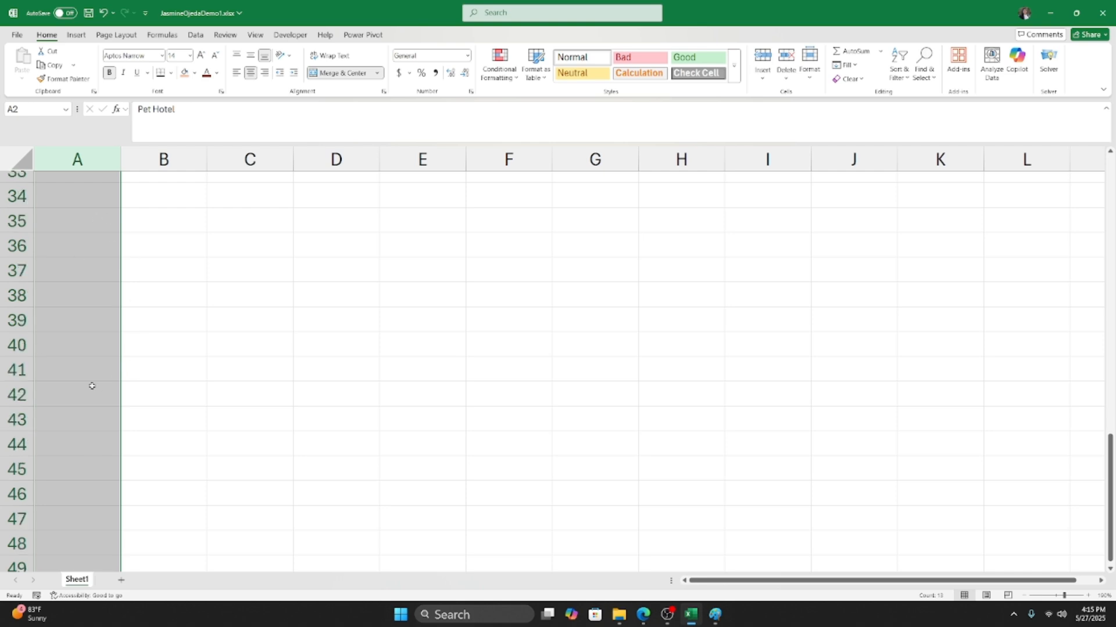
scroll(87, 382, up, 7)
scroll(85, 382, up, 4)
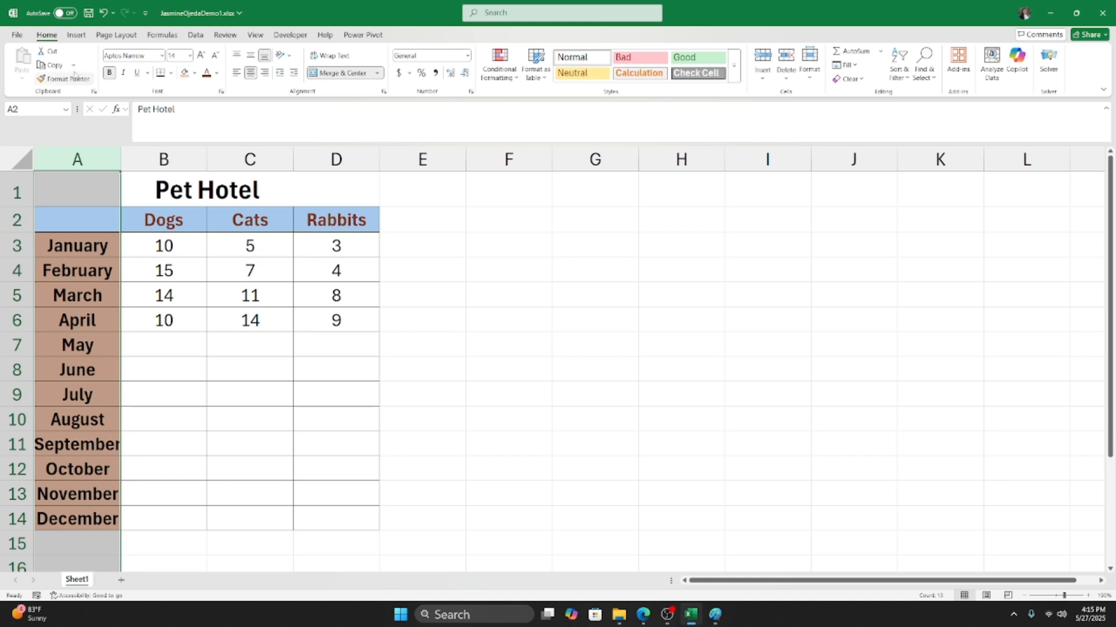
click(195, 73)
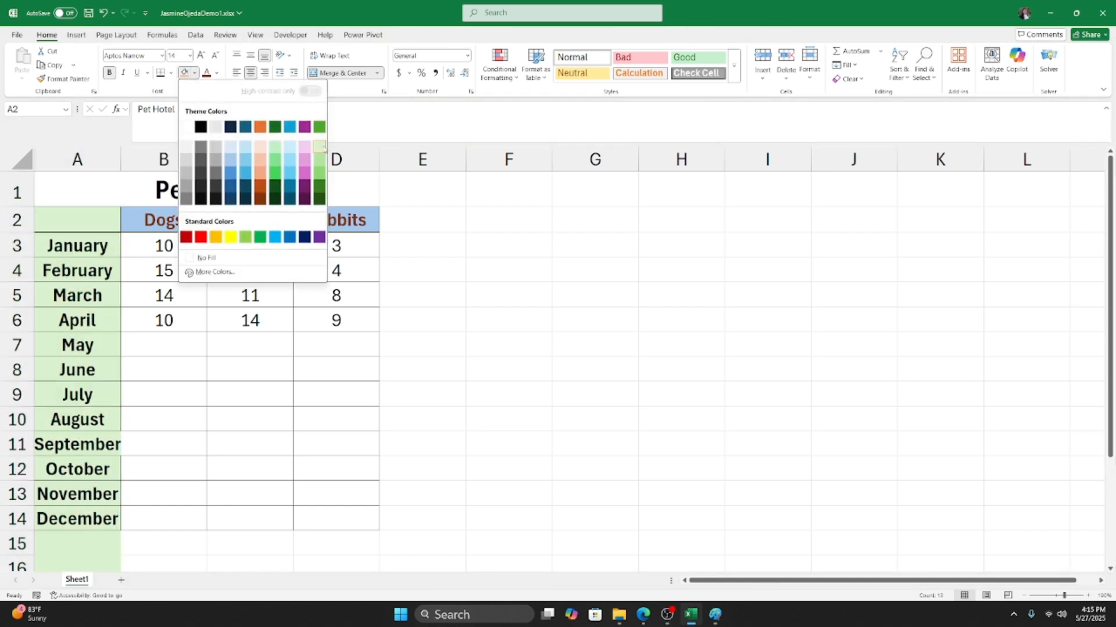
click(318, 146)
click(540, 221)
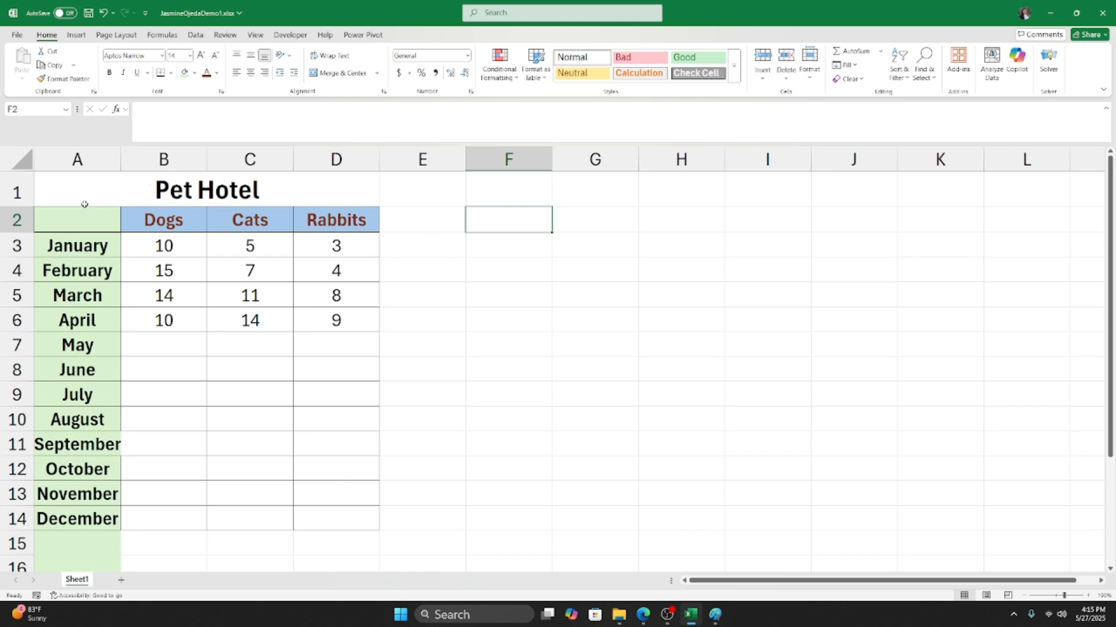
scroll(87, 206, down, 9)
scroll(85, 211, down, 16)
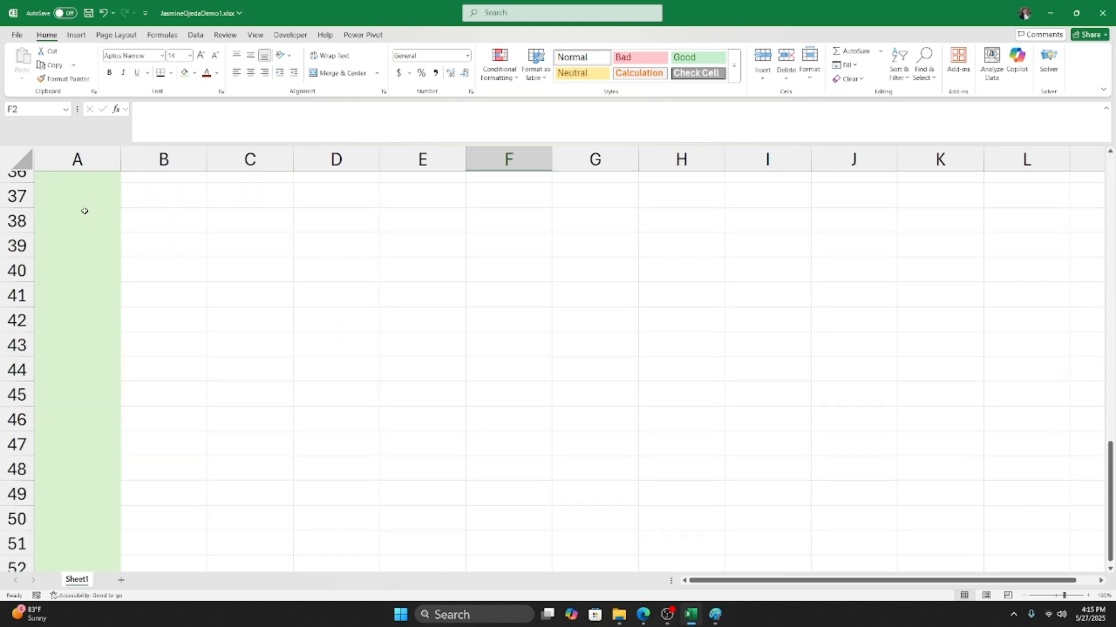
Undo the green fill applied to the entire column A.
scroll(108, 321, down, 1)
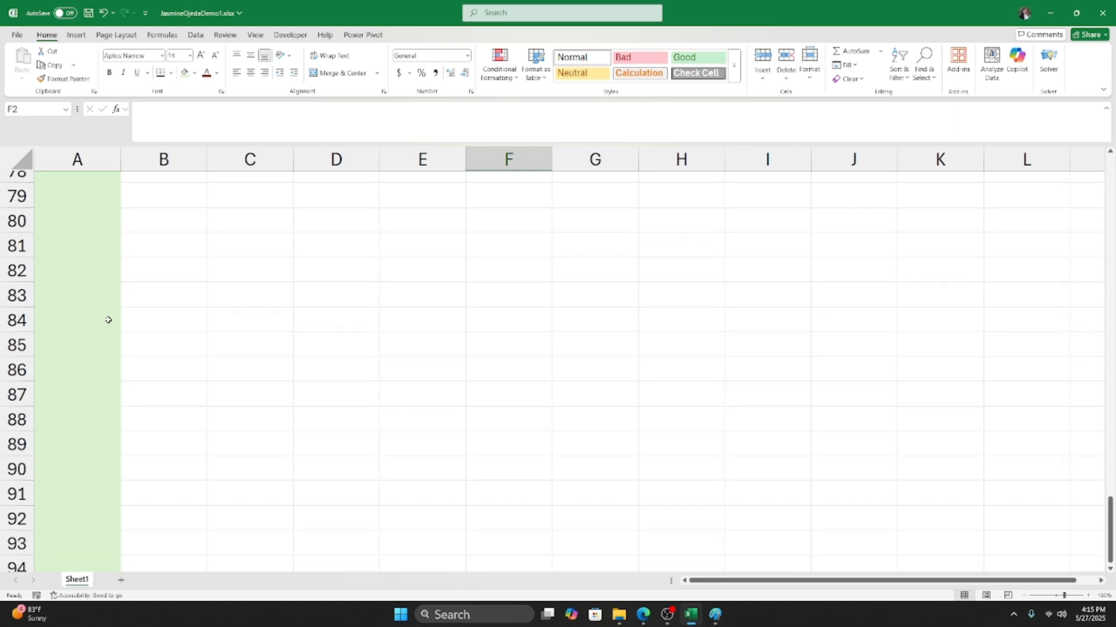
scroll(107, 316, up, 20)
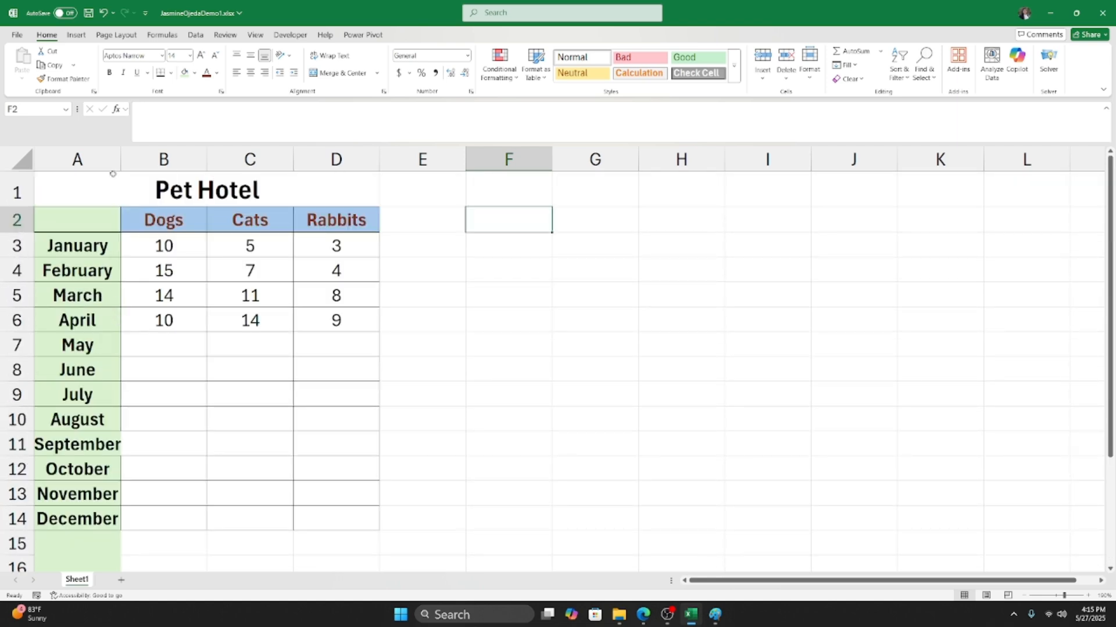
click(105, 12)
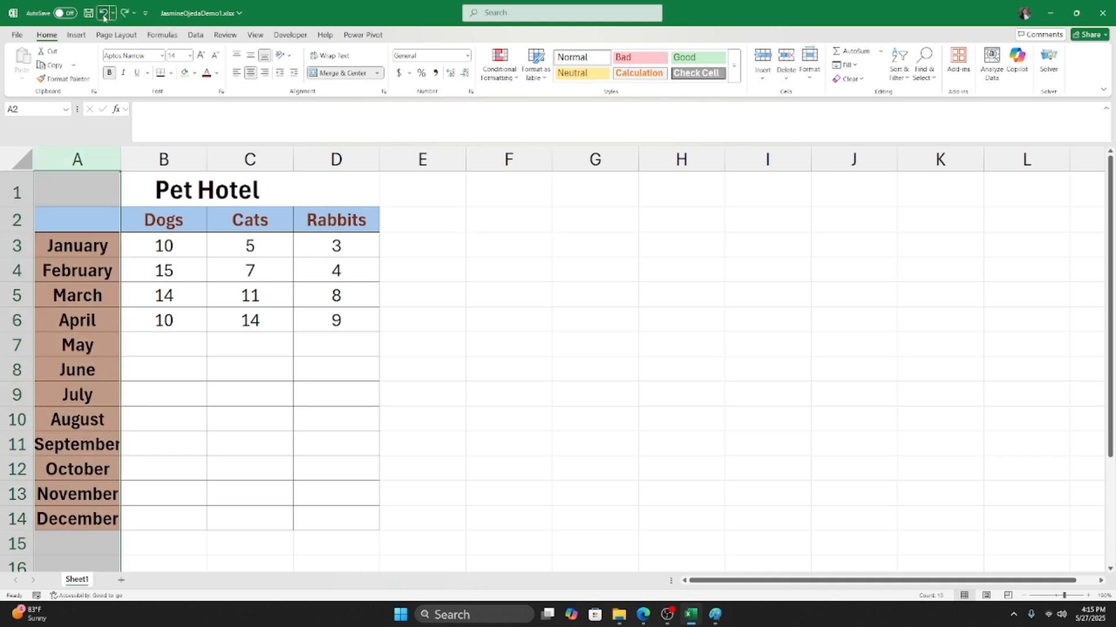
click(104, 232)
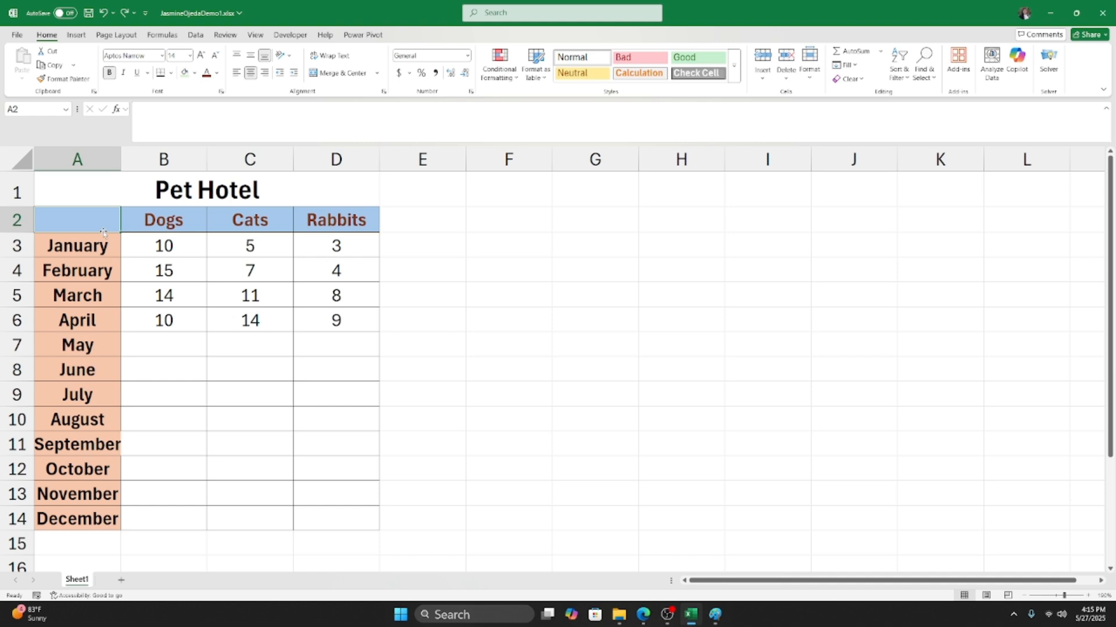
Try custom widths for column A, first wider than the month names and finally so narrow that the names are cut off.
click(88, 164)
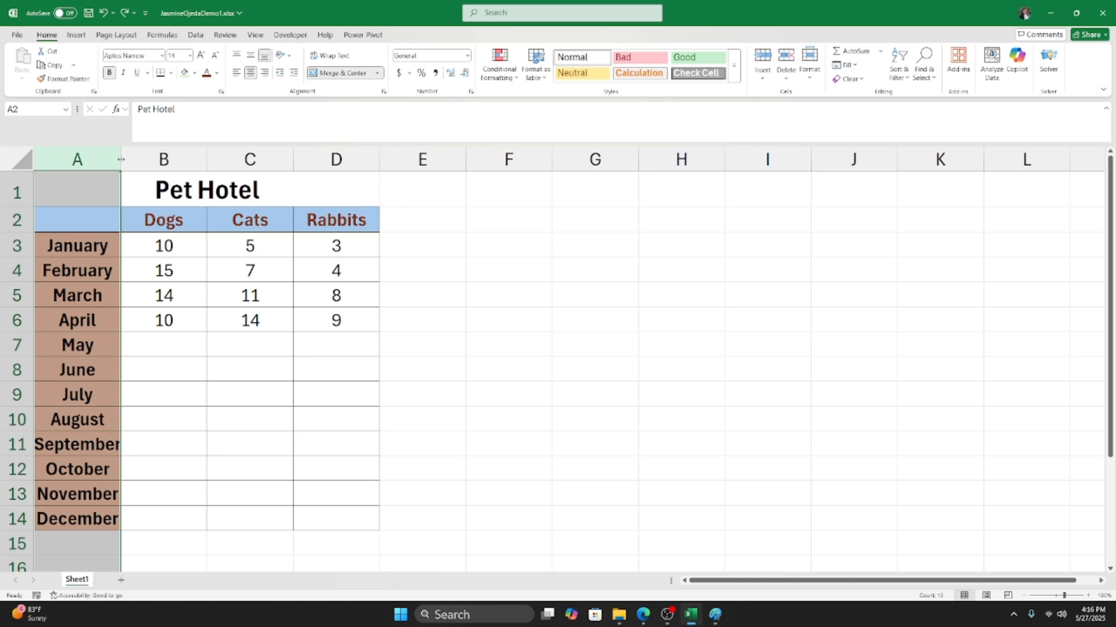
drag(121, 159, 145, 159)
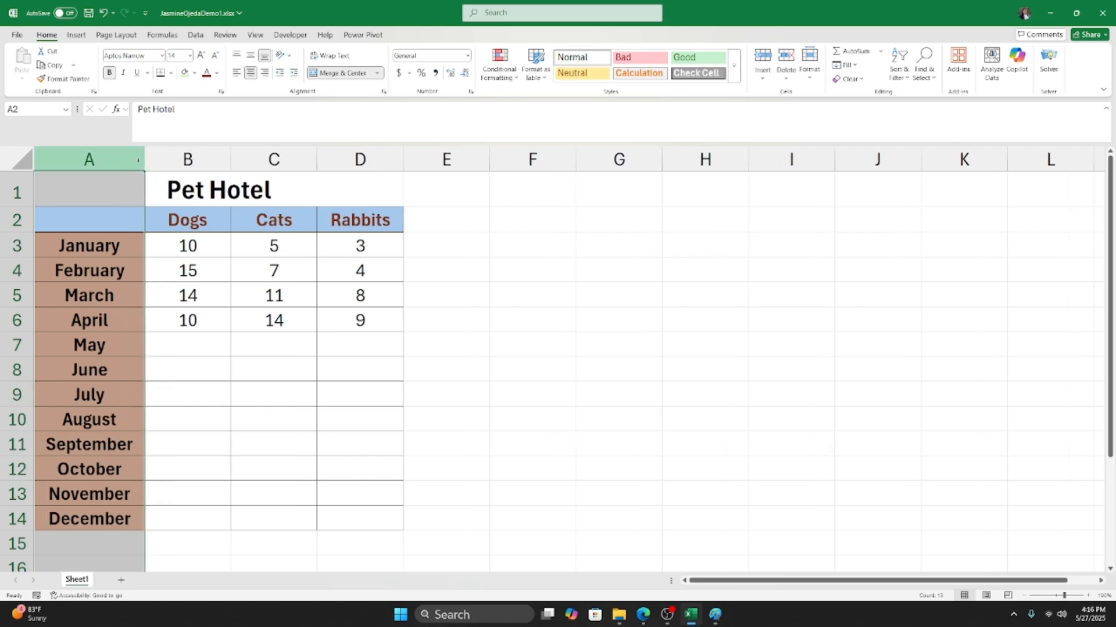
drag(138, 160, 71, 159)
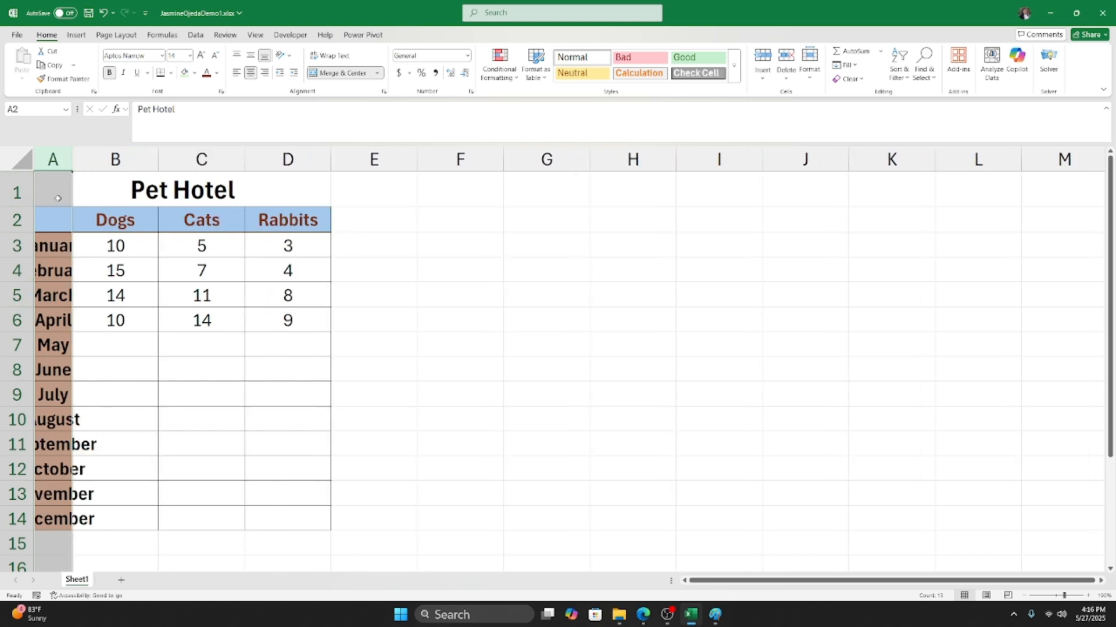
click(129, 366)
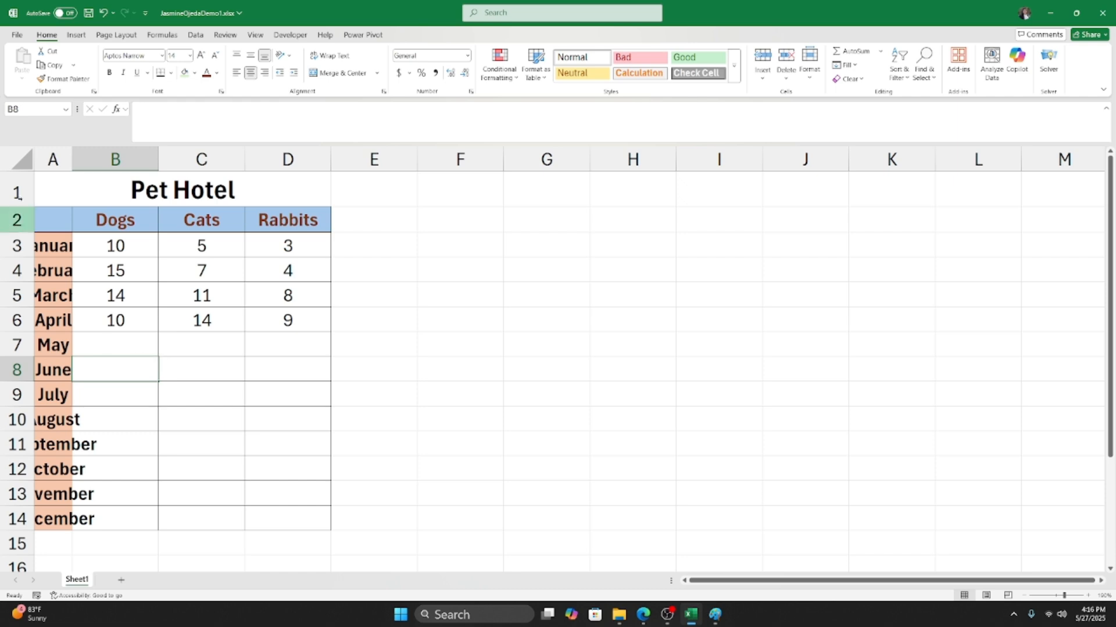
AutoFit column A to its longest month name and widen it a little further.
click(63, 165)
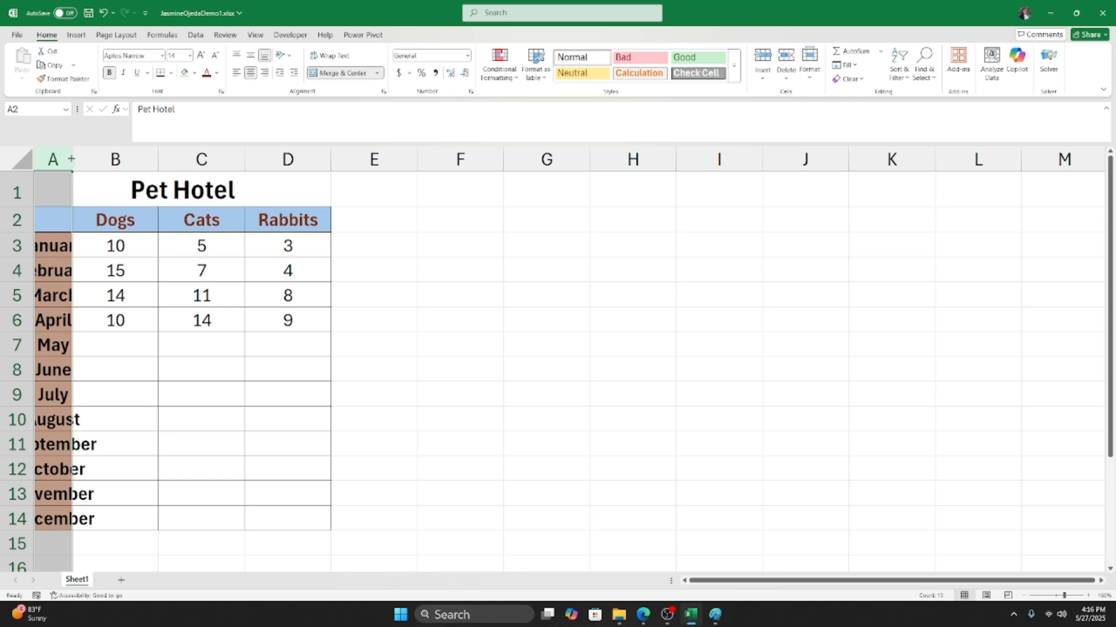
double_click(72, 159)
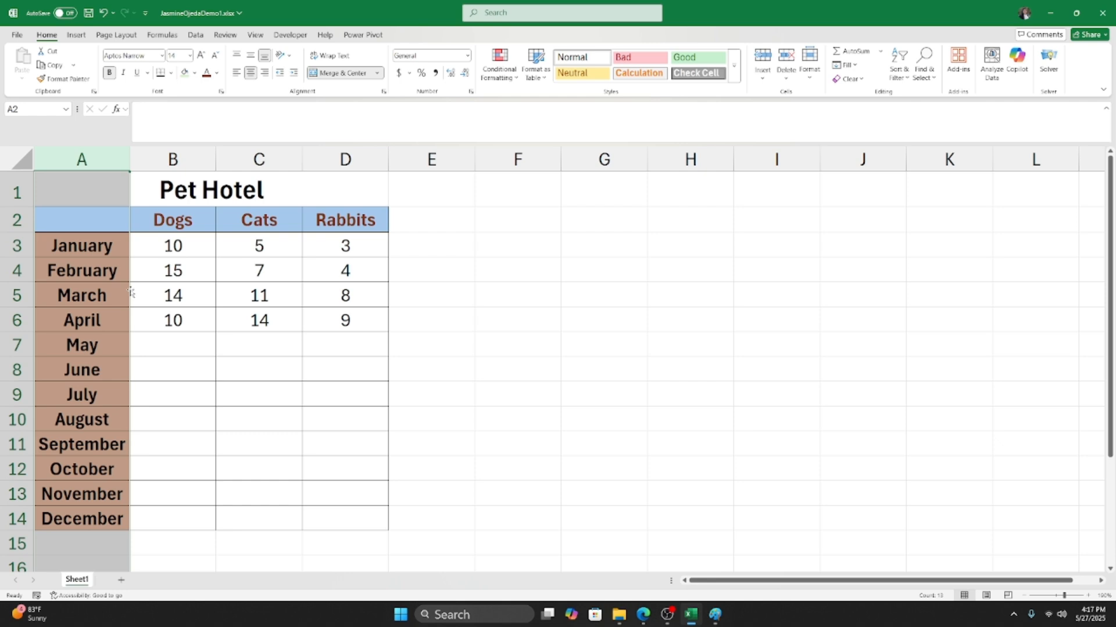
drag(130, 160, 160, 164)
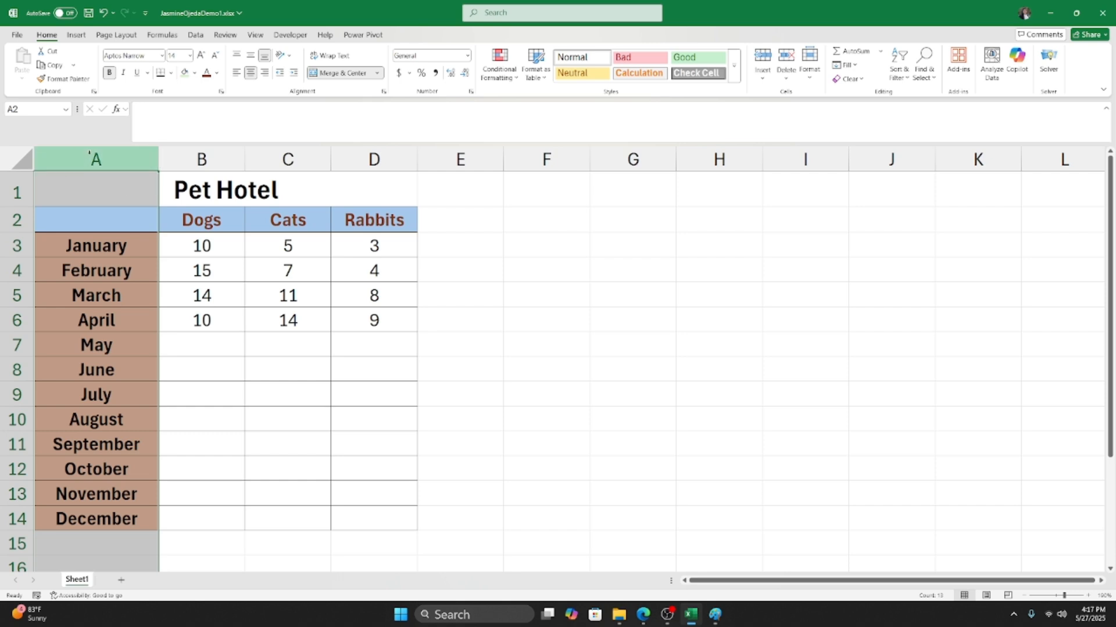
click(96, 158)
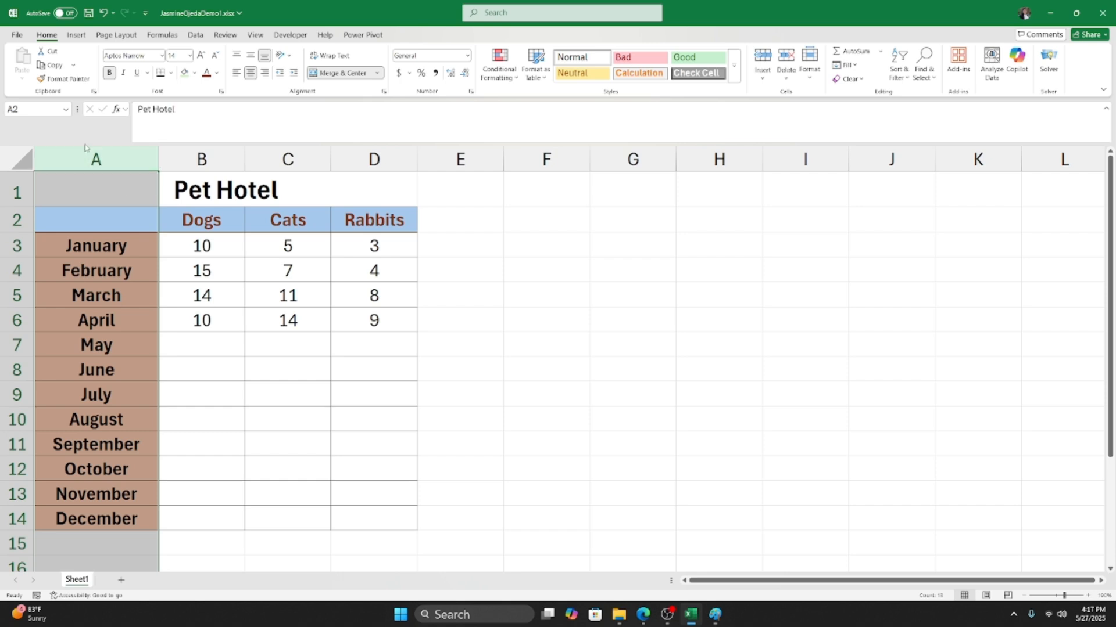
Set the width of column B, holding the Dogs figures, to exactly 10.
click(226, 158)
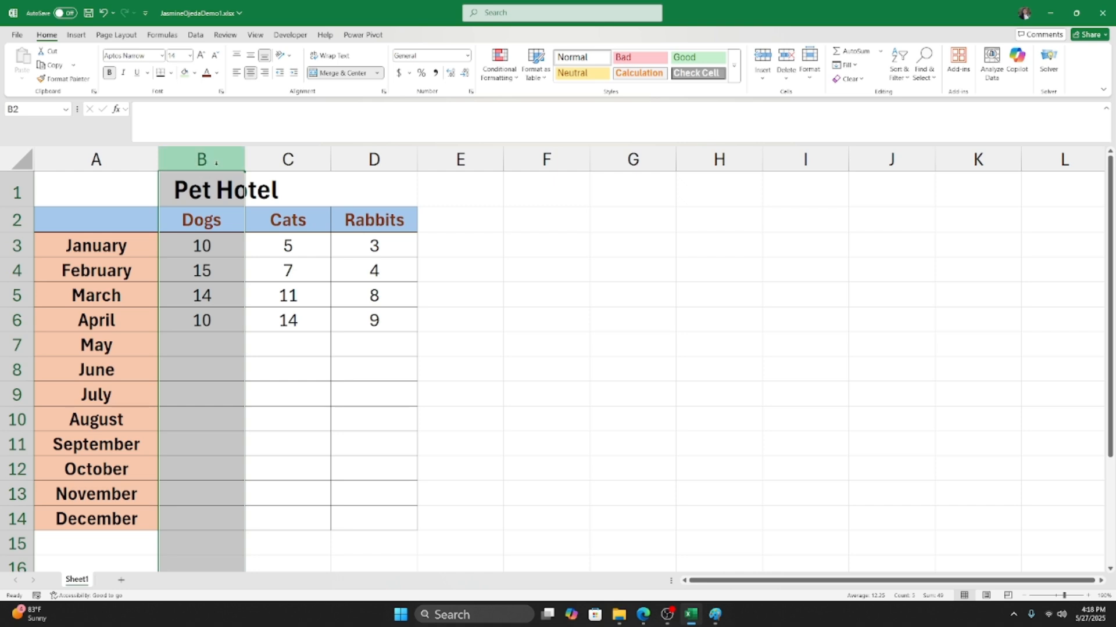
right_click(219, 167)
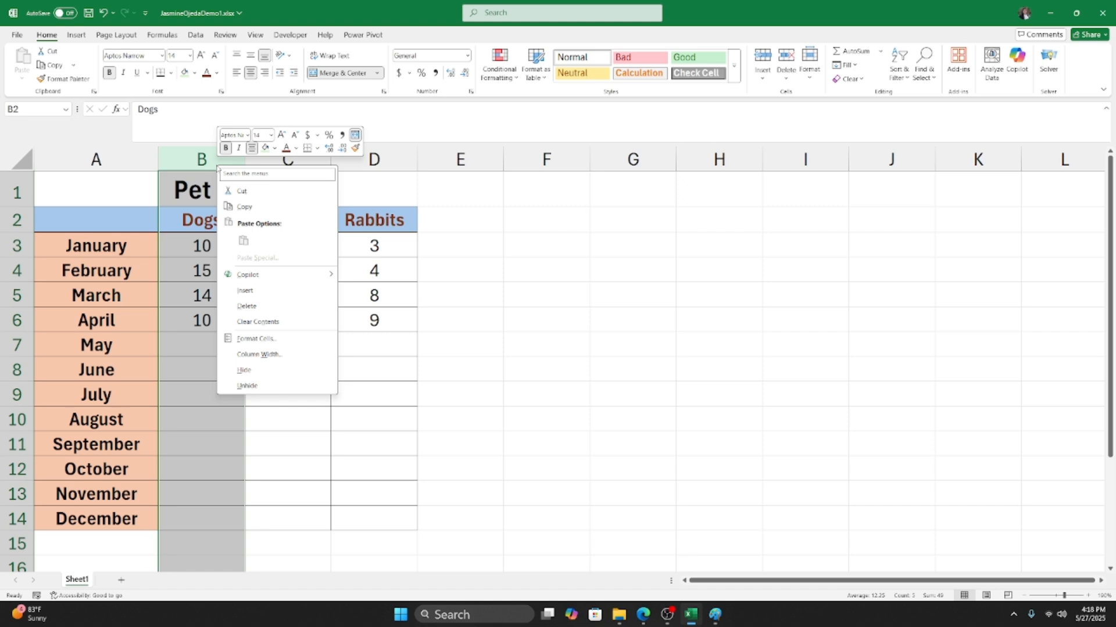
click(265, 359)
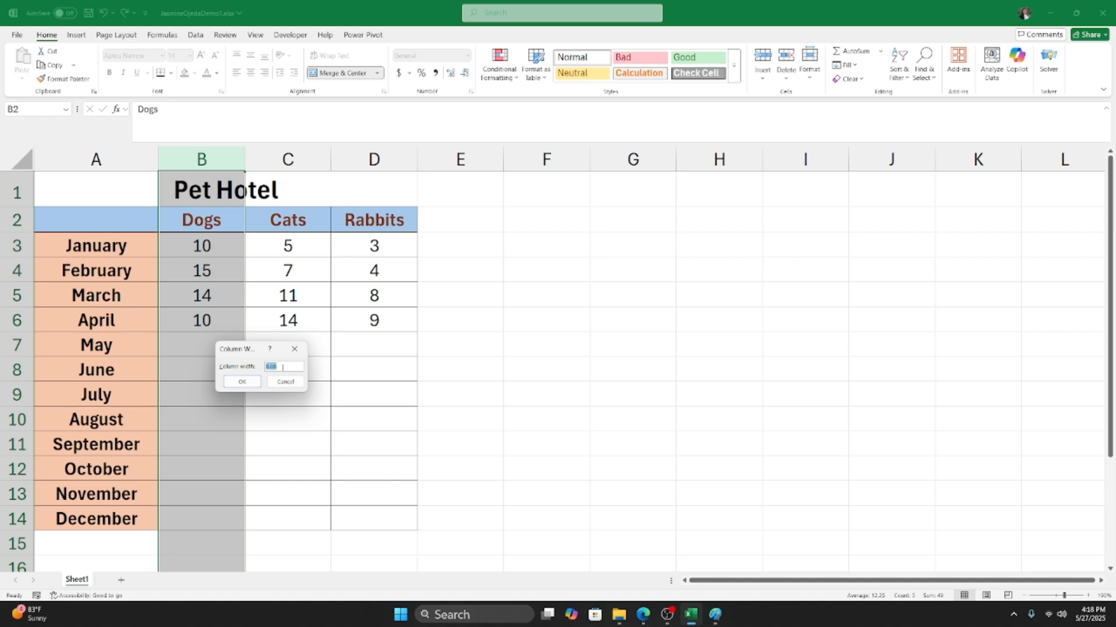
text(10)
click(242, 381)
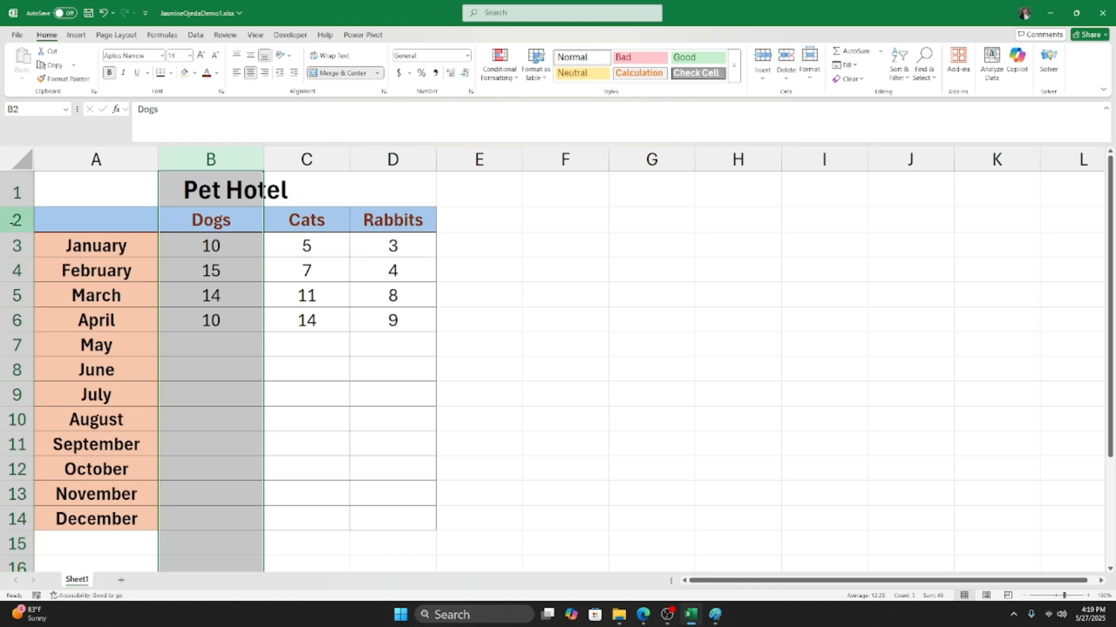
Make header row 2 taller by hand and set its row height to exactly 30.
click(15, 219)
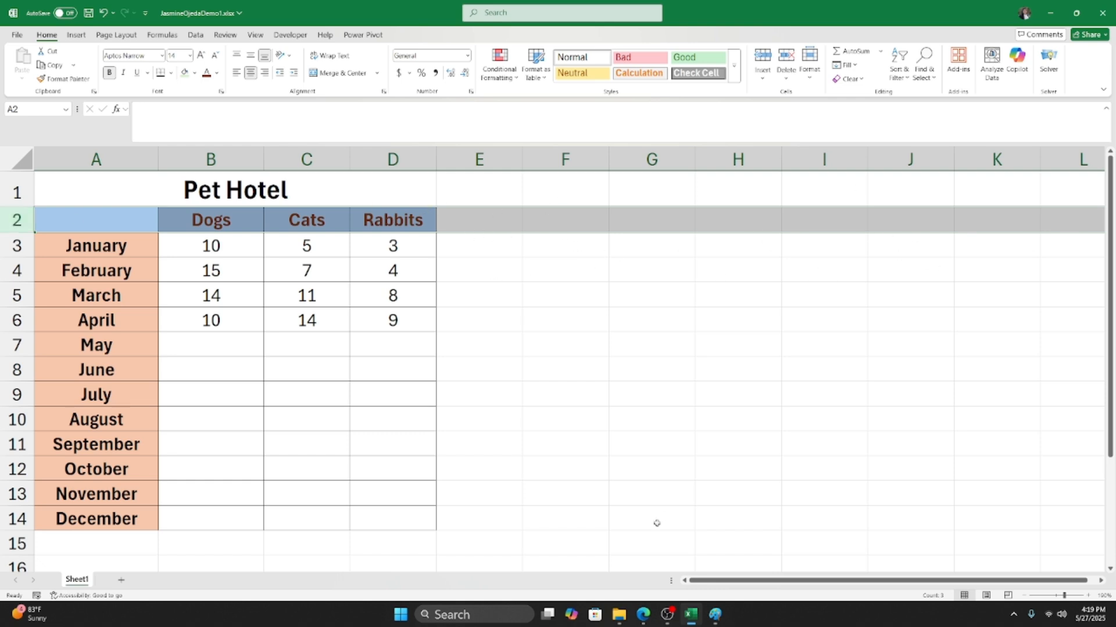
drag(979, 580, 979, 580)
mouse_move(18, 231)
mouse_down()
mouse_move(26, 287)
mouse_move(20, 245)
mouse_up()
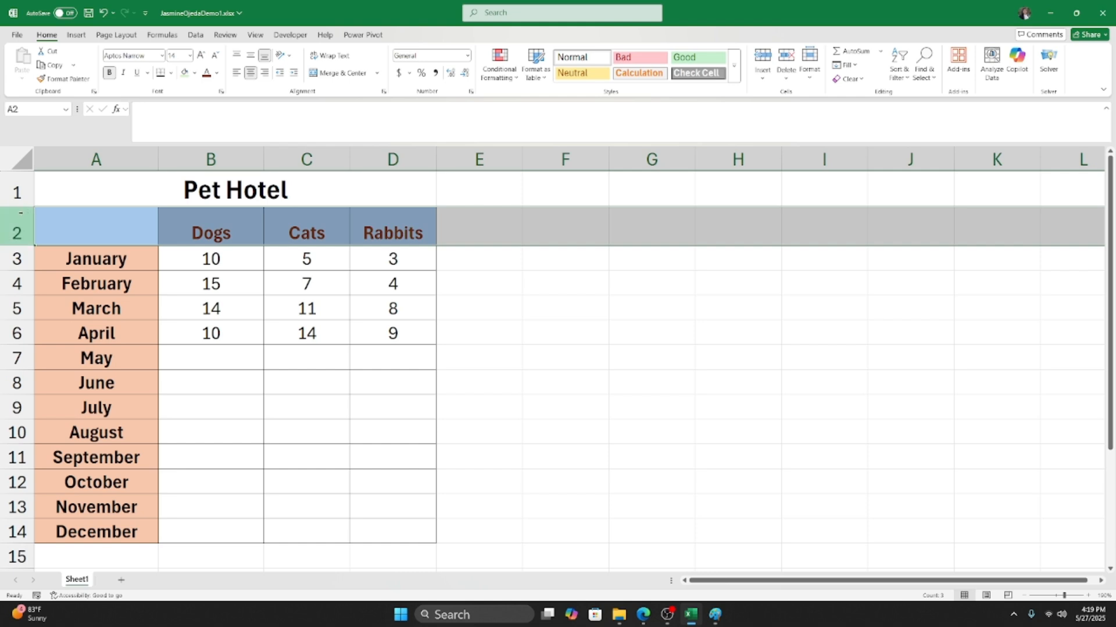
right_click(14, 220)
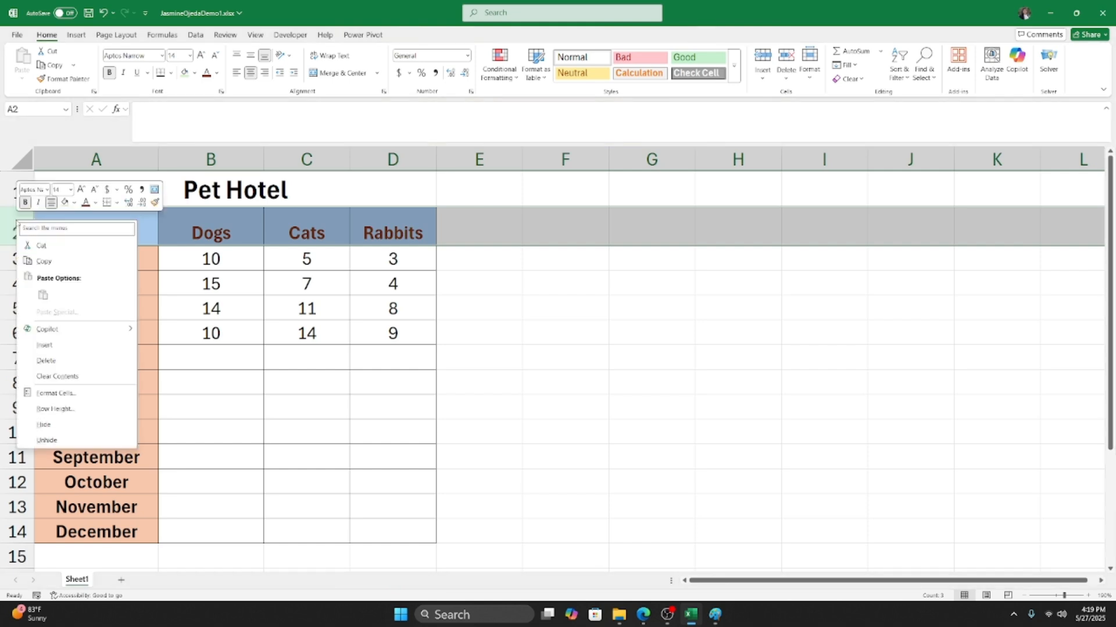
click(56, 409)
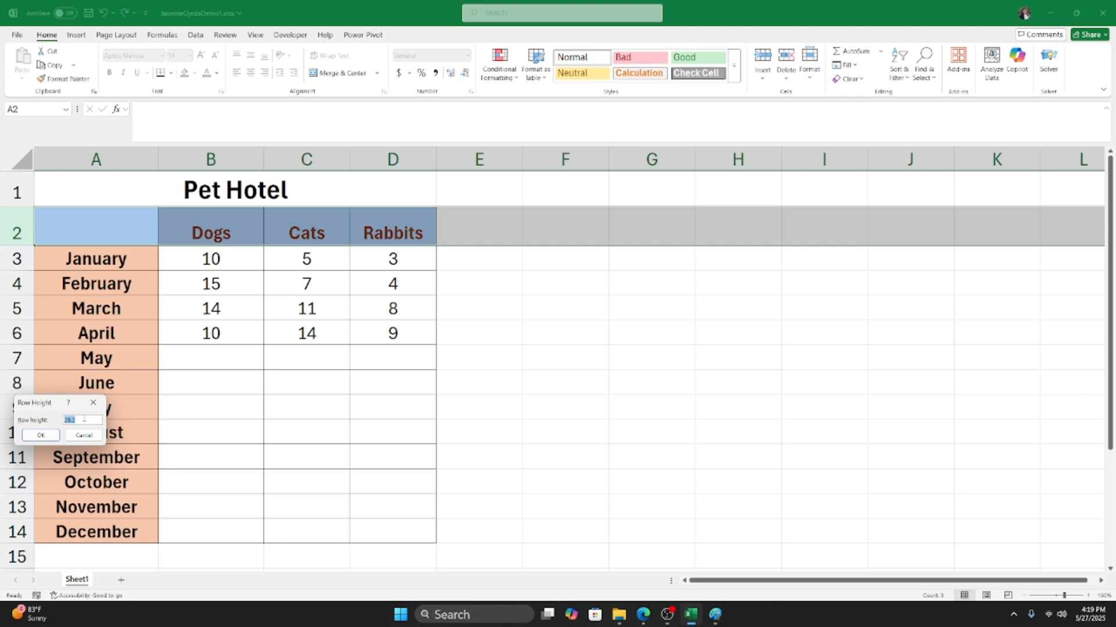
text(30)
click(40, 436)
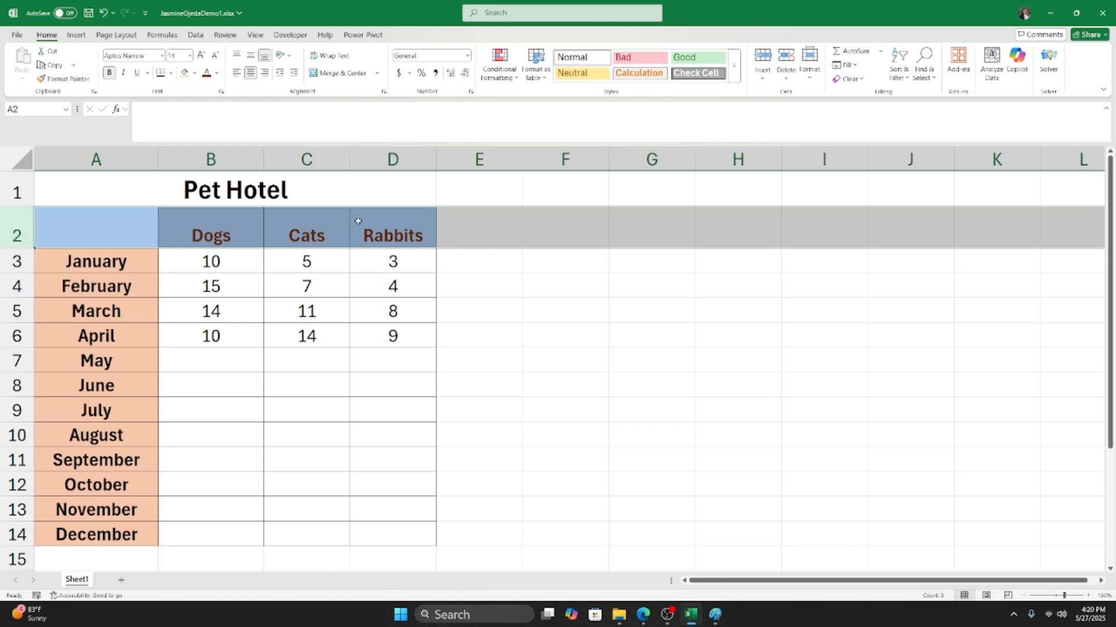
Stretch row 2 to over twice its height, try top alignment on the headers and leave them middle-aligned vertically.
drag(17, 249, 17, 299)
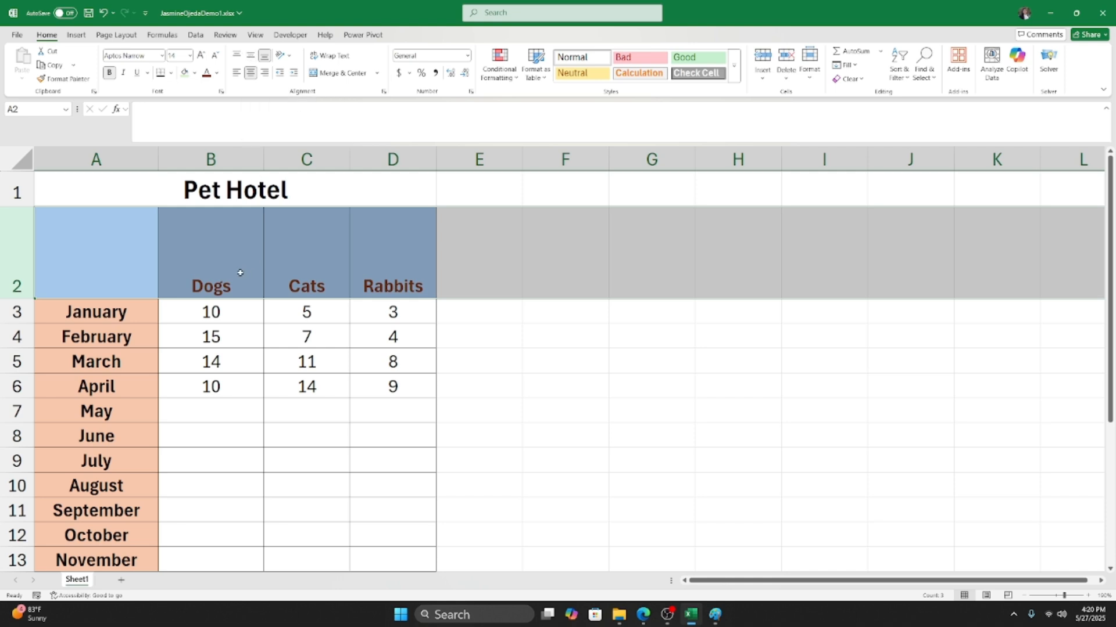
click(251, 56)
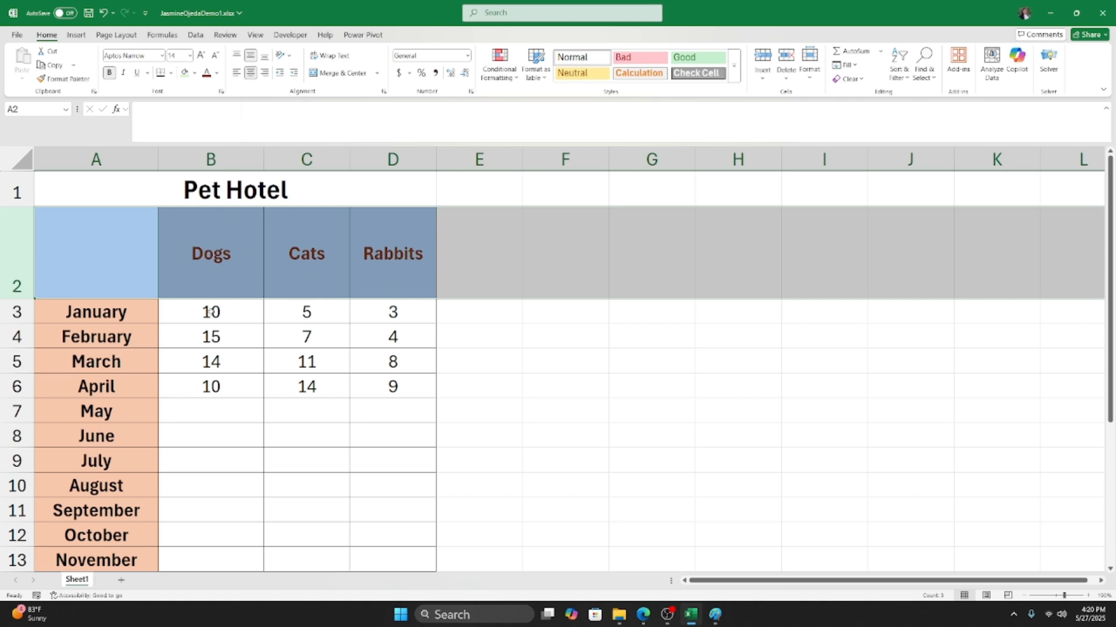
click(236, 55)
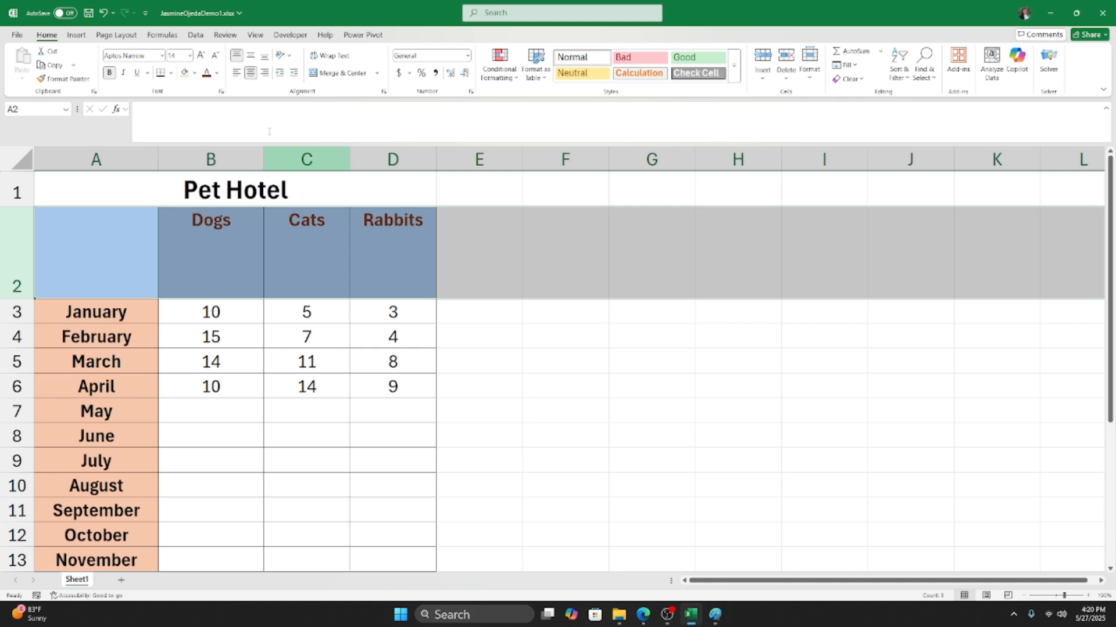
click(250, 55)
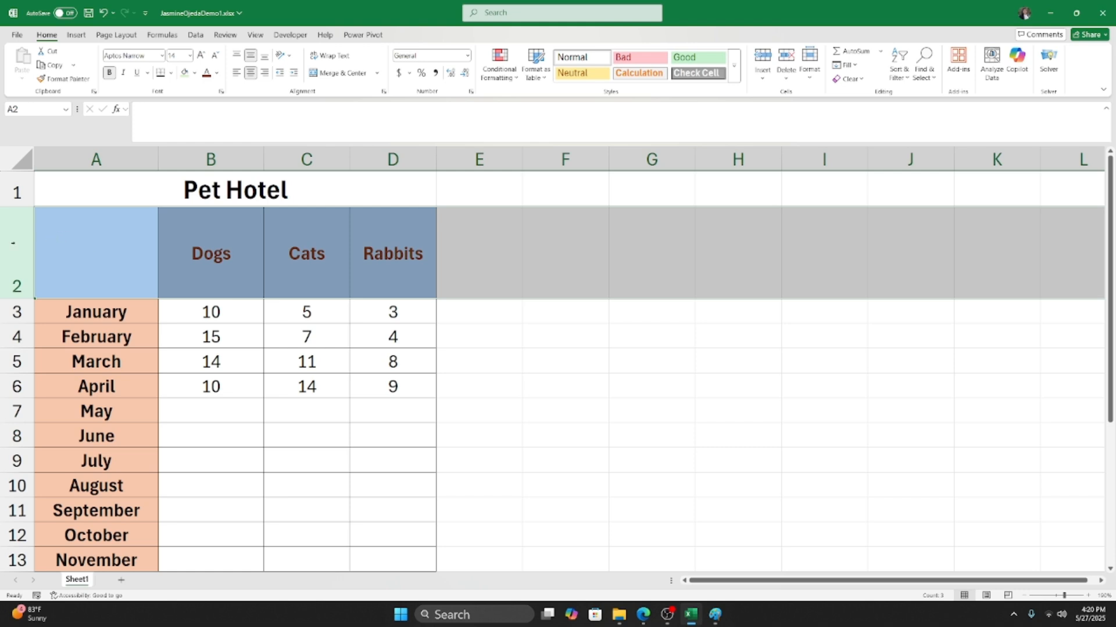
AutoFit the height of row 2 to its header text.
double_click(18, 297)
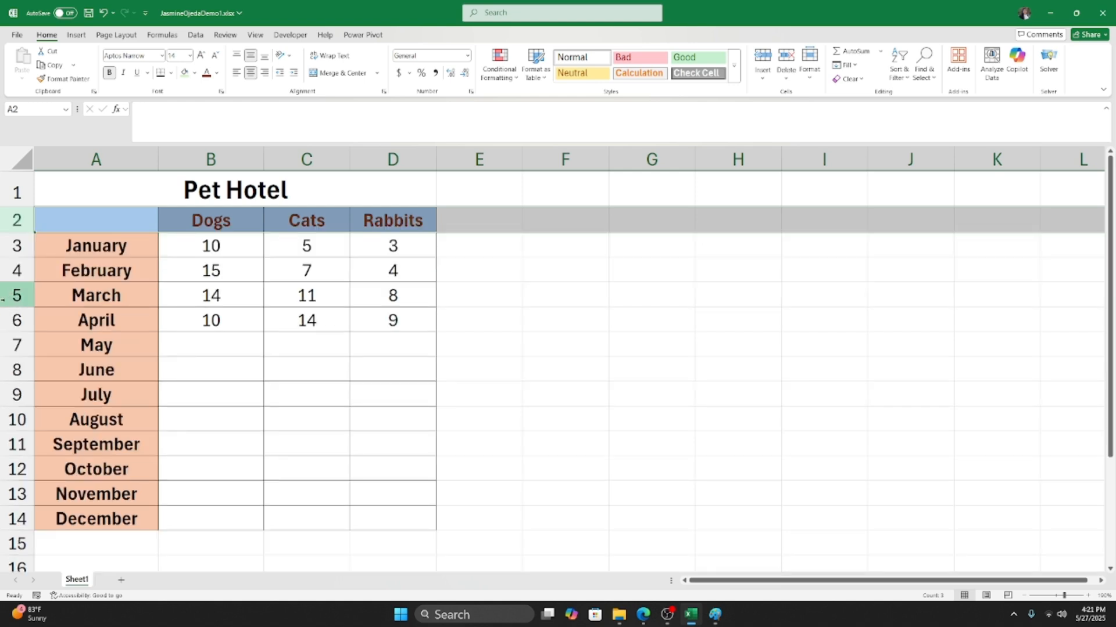
click(211, 242)
click(149, 215)
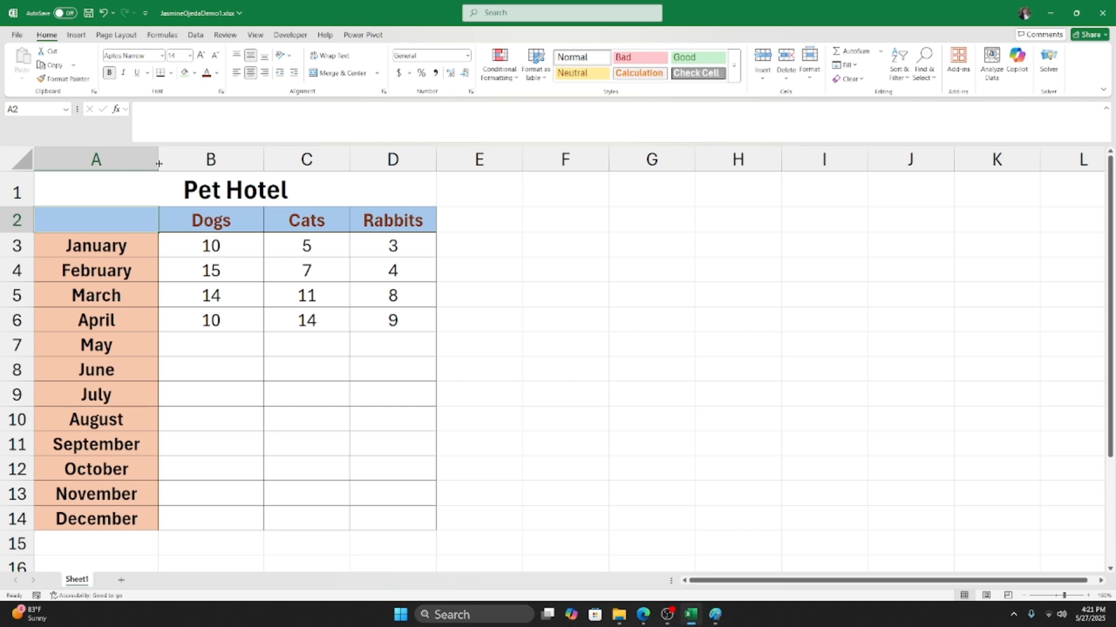
Widen columns A and C, and stretch the Rabbits column D to several times its width.
drag(158, 160, 208, 160)
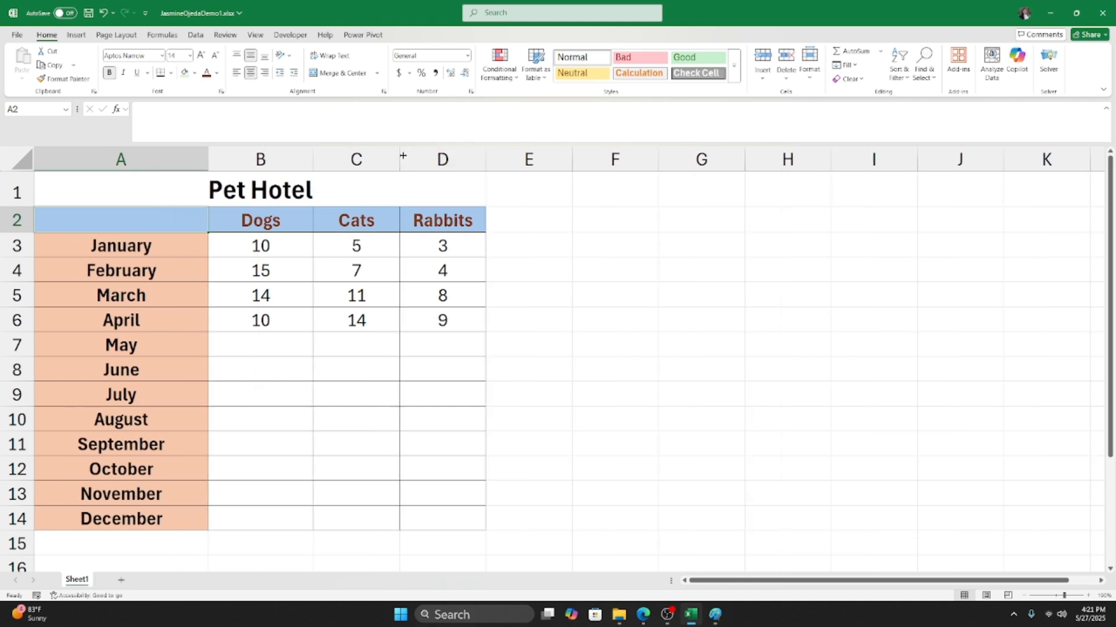
drag(400, 155, 466, 155)
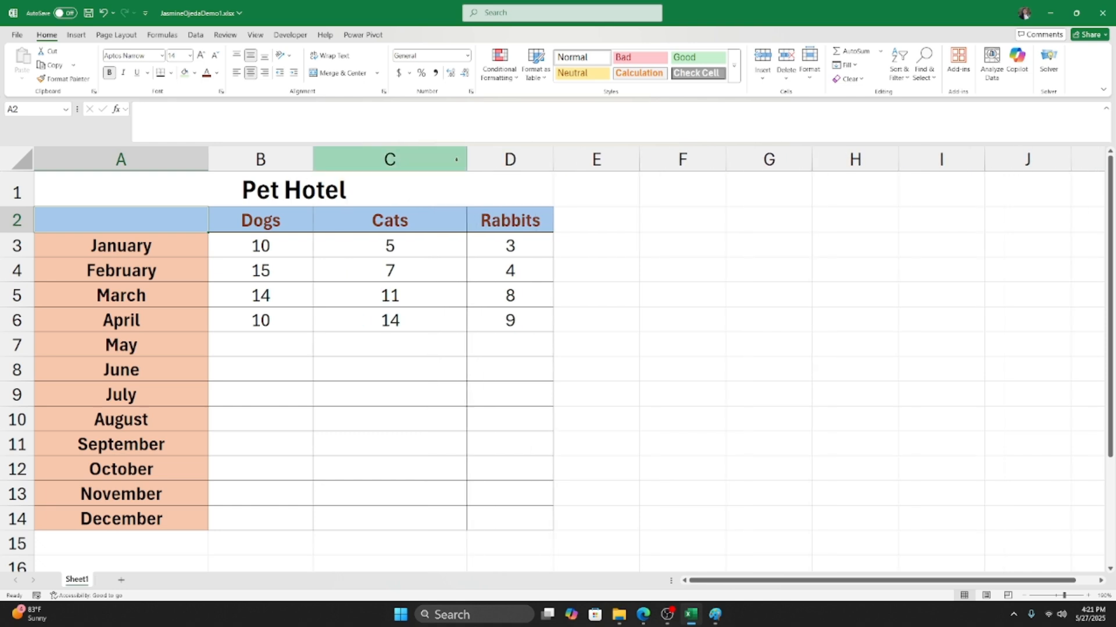
drag(551, 159, 939, 160)
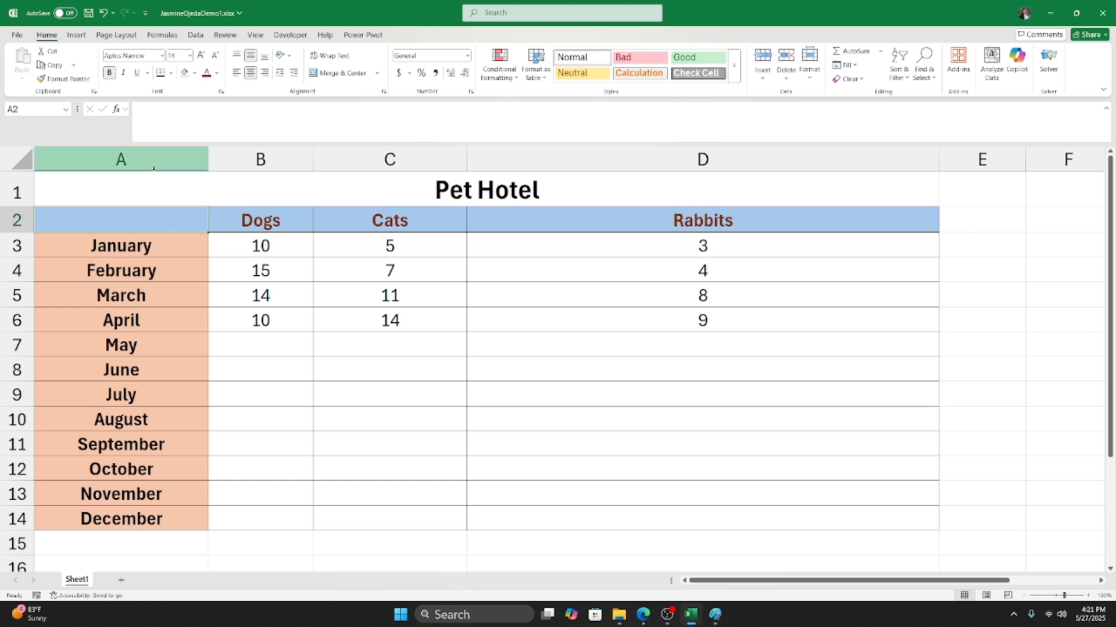
click(347, 421)
click(530, 378)
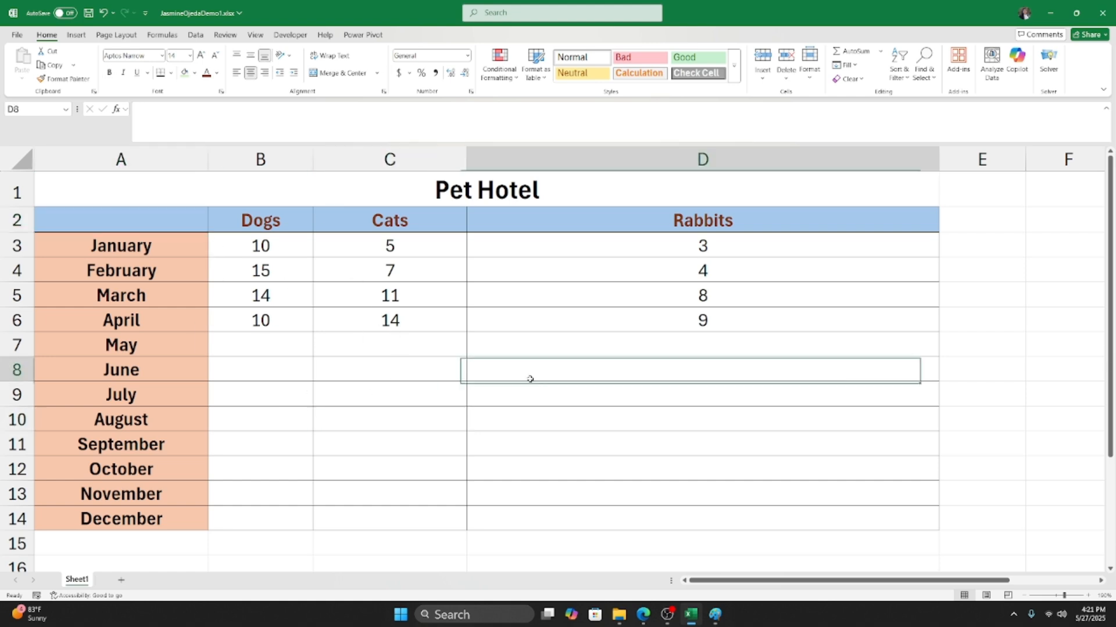
click(372, 353)
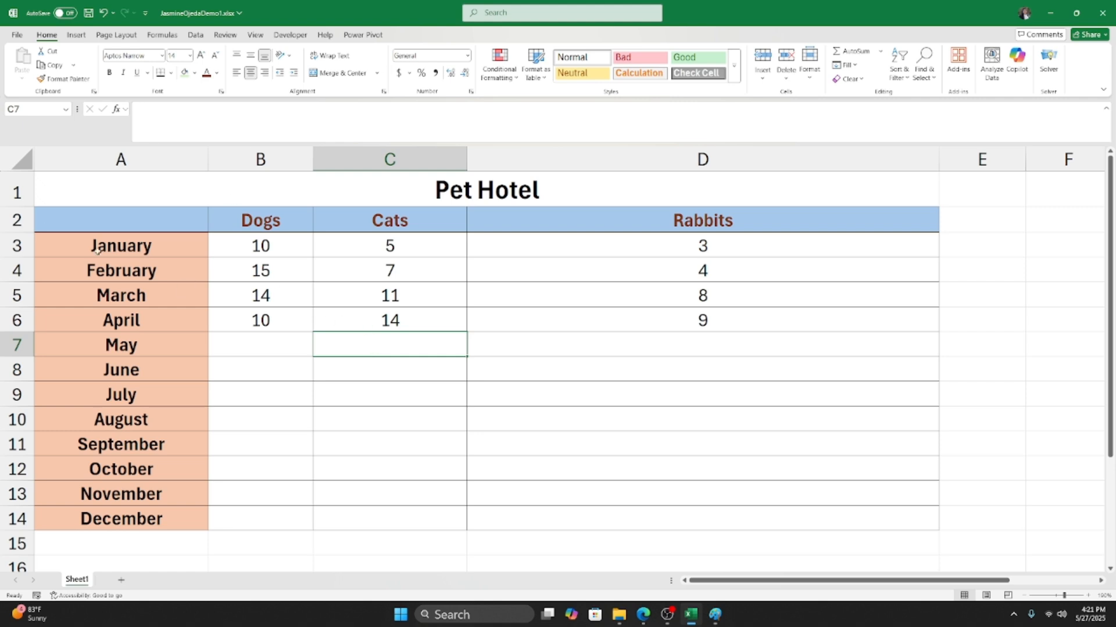
click(386, 393)
click(372, 440)
click(511, 394)
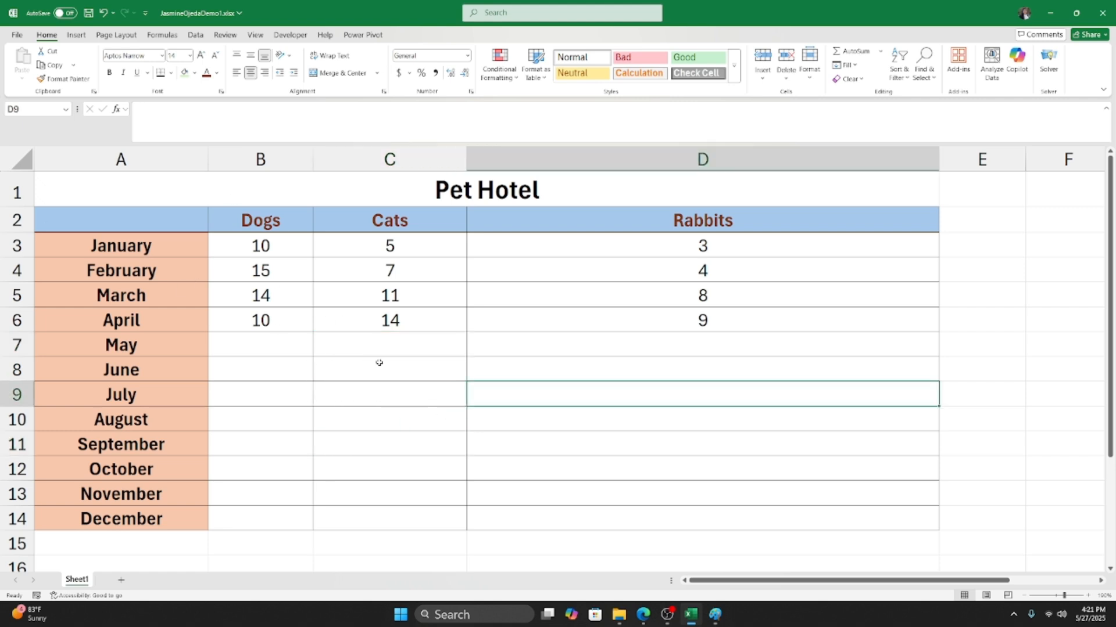
click(379, 366)
click(459, 416)
click(488, 347)
click(348, 370)
click(613, 298)
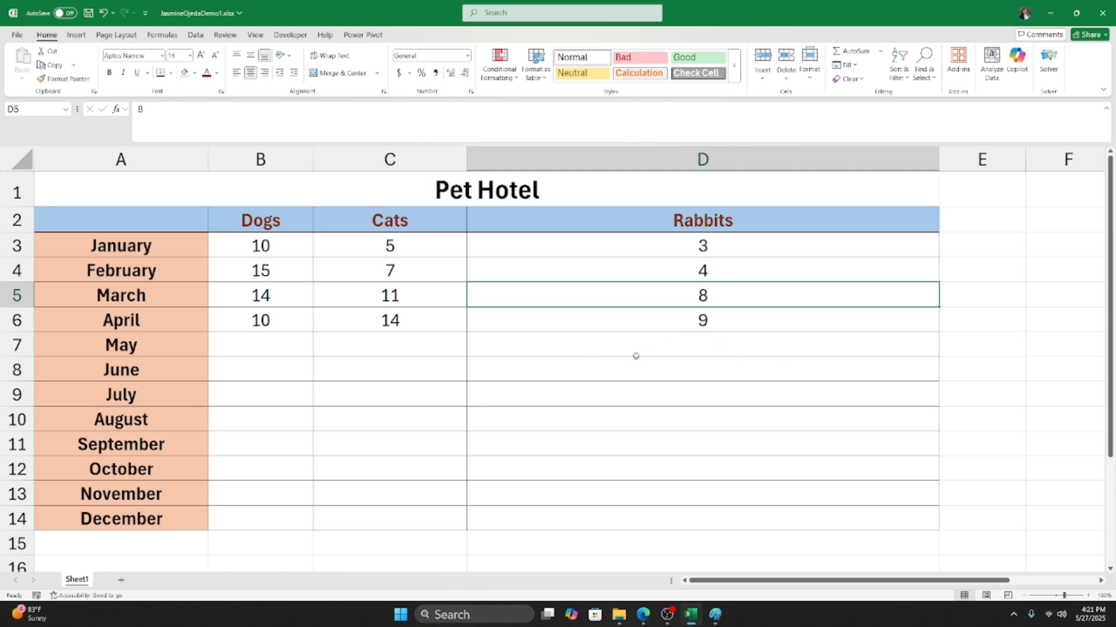
click(613, 374)
click(560, 350)
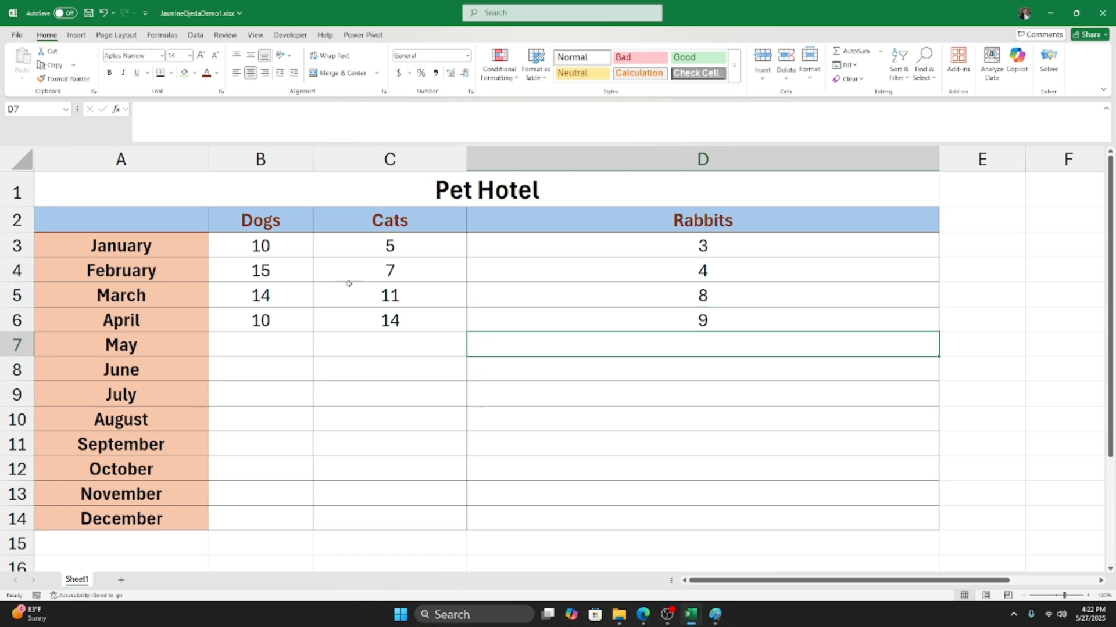
AutoFit columns A to D to their contents, and widen the months column A slightly.
drag(119, 157, 607, 158)
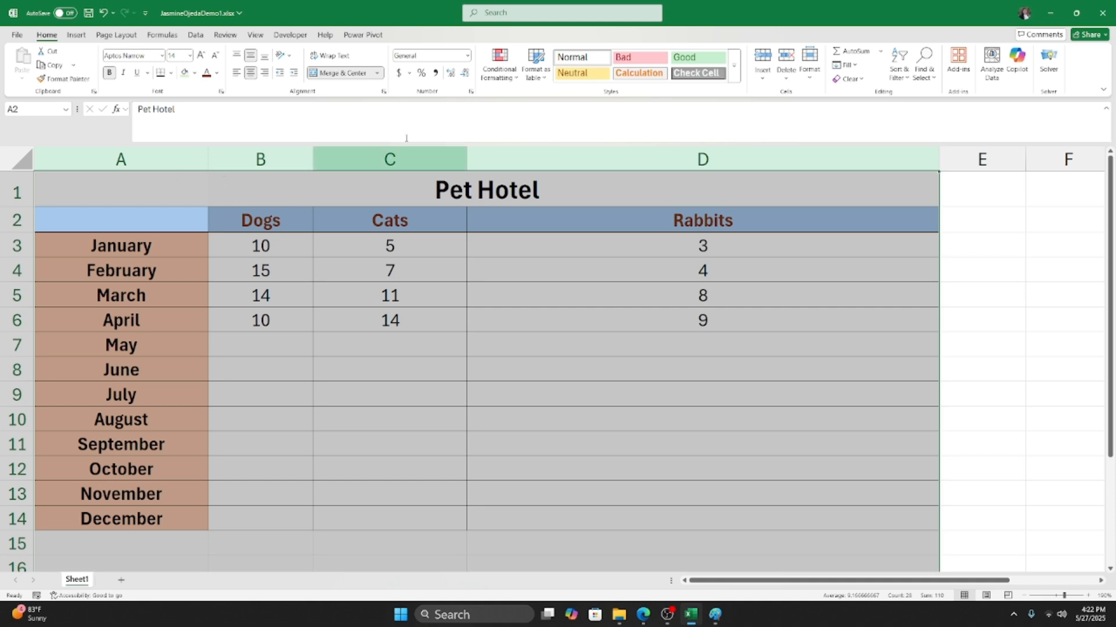
double_click(938, 161)
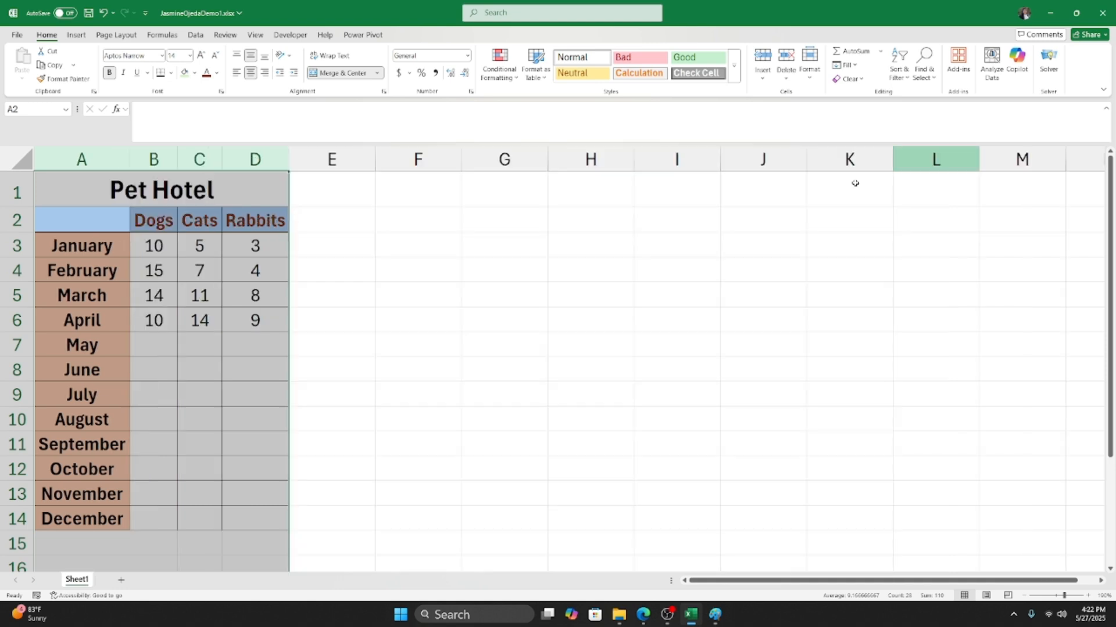
click(243, 358)
scroll(194, 406, up, 5)
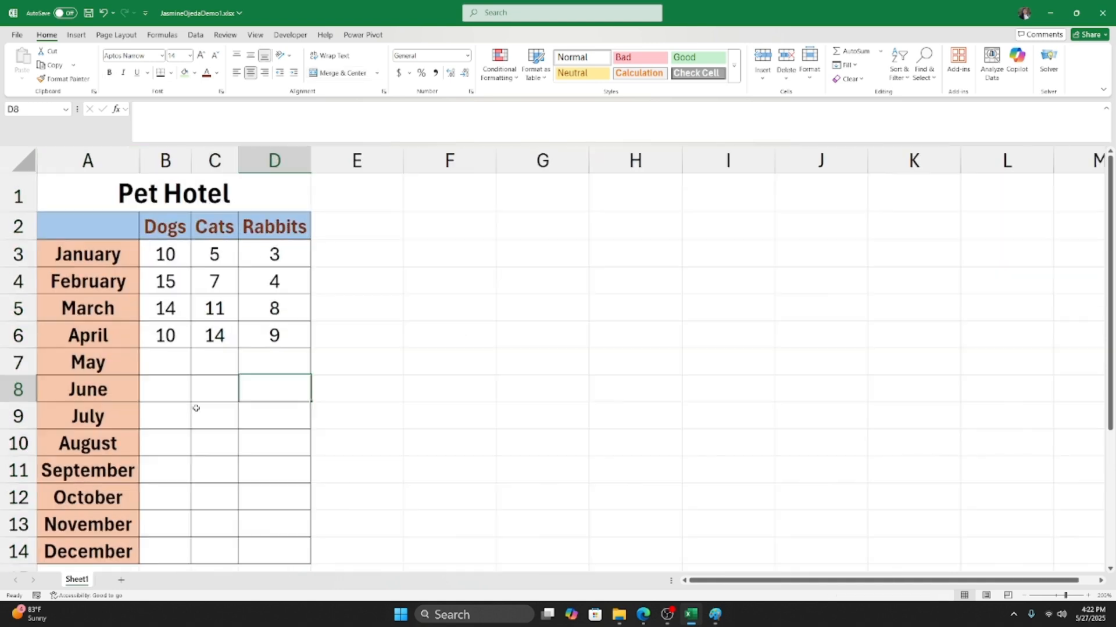
scroll(194, 406, down, 1)
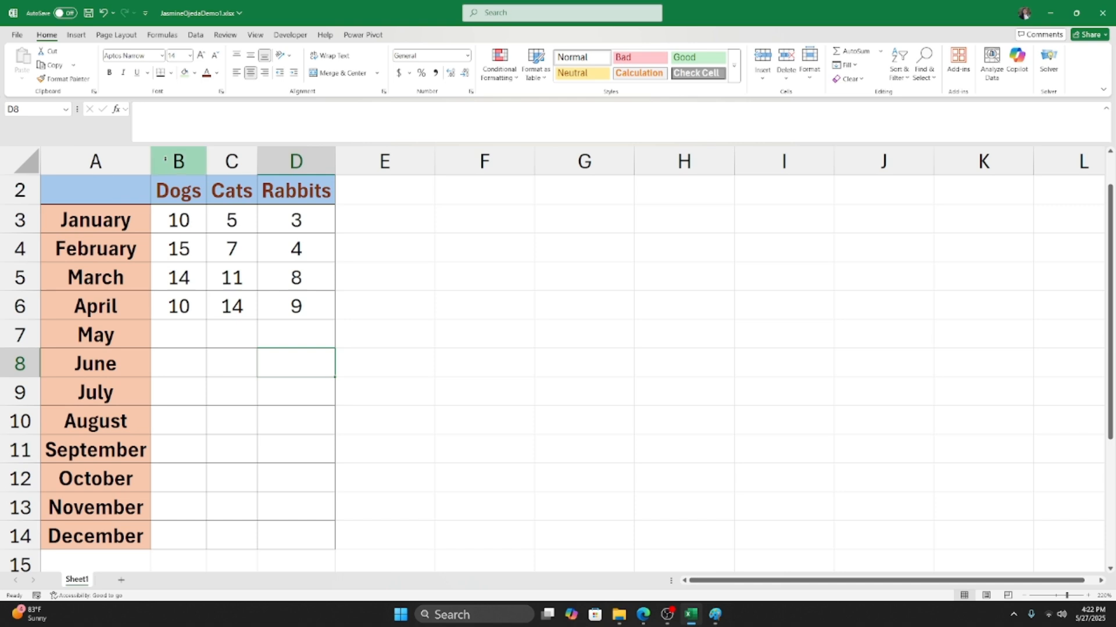
drag(147, 168, 163, 169)
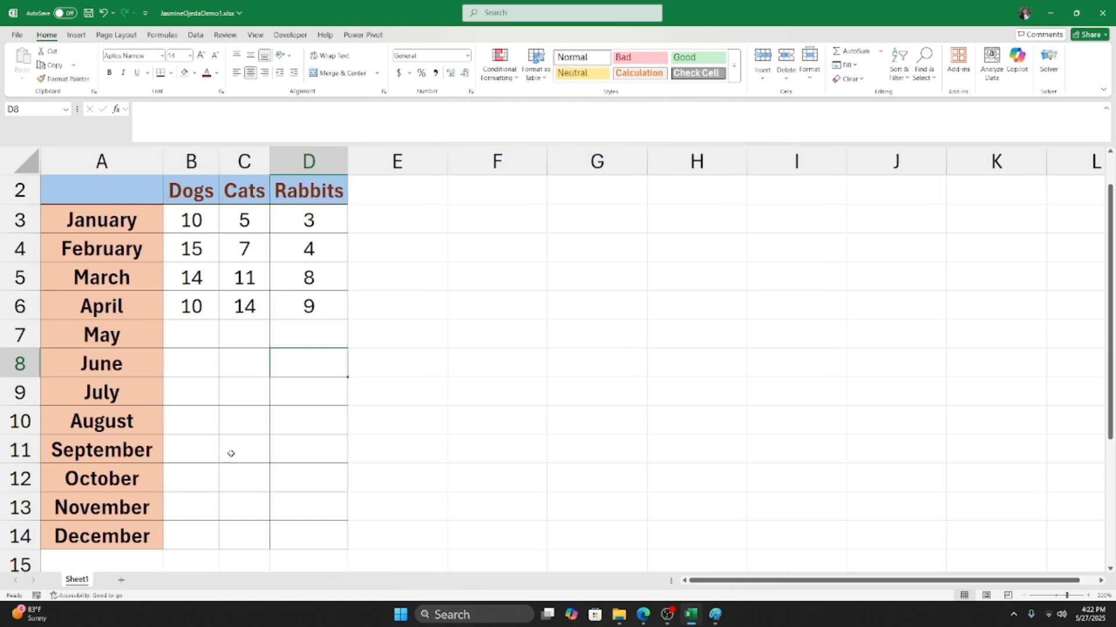
click(256, 307)
click(196, 226)
scroll(196, 237, up, 1)
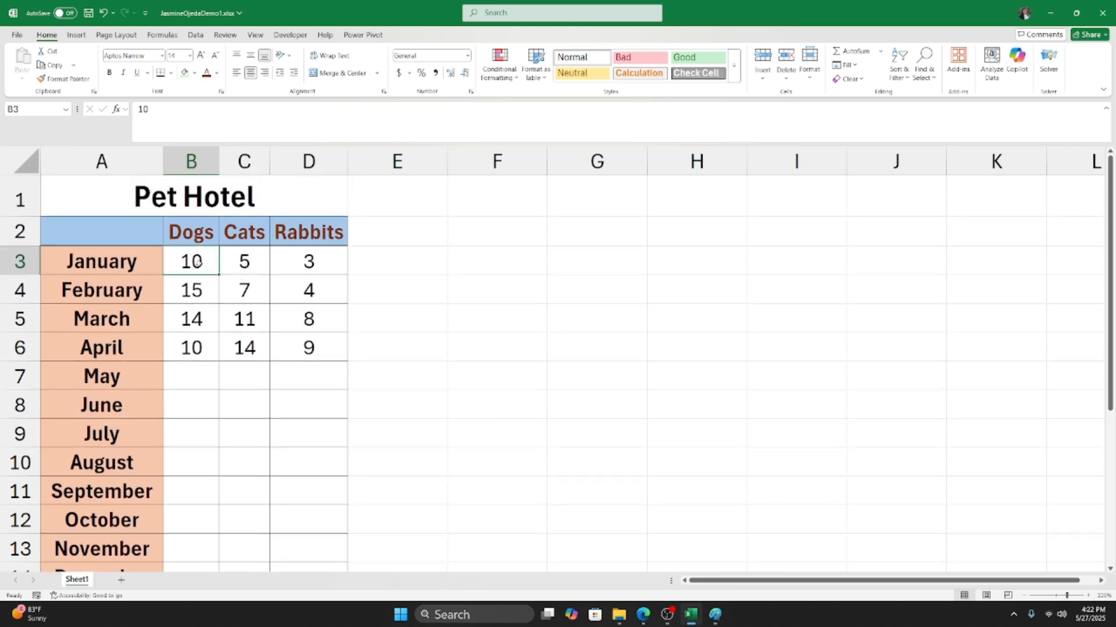
click(281, 353)
click(207, 268)
click(193, 284)
click(196, 260)
click(368, 266)
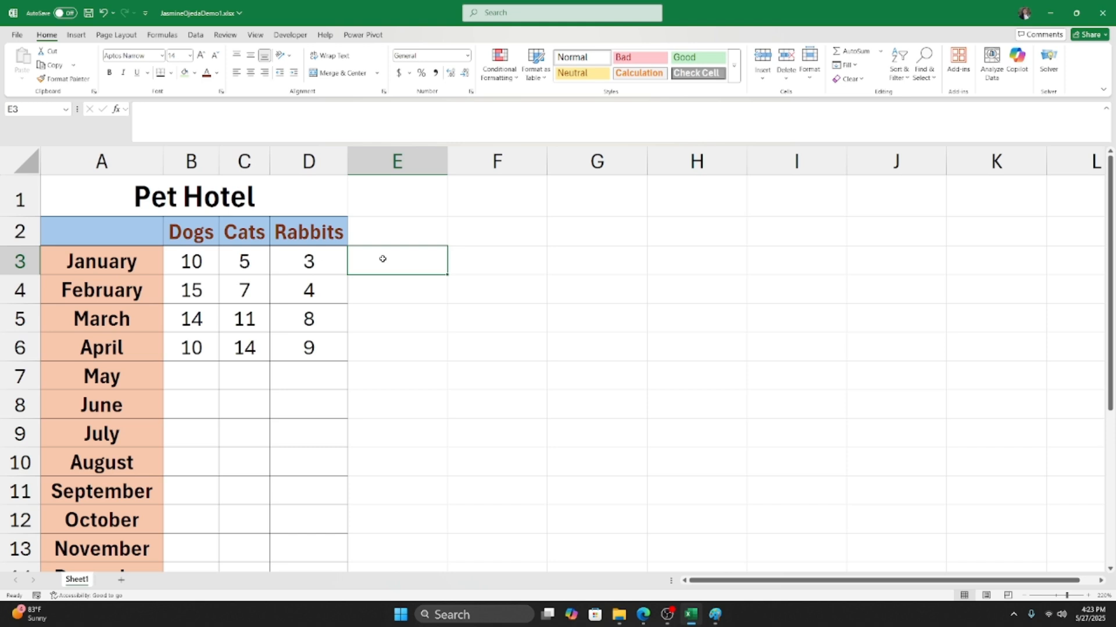
text($5)
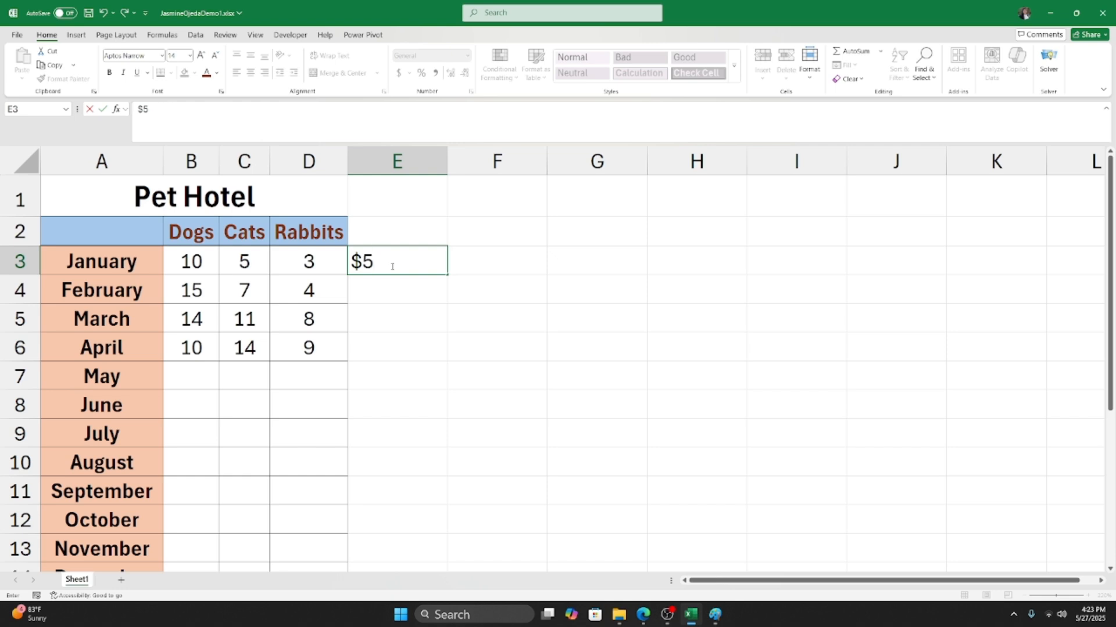
key(BackSpace)
key(BackSpace)
click(460, 264)
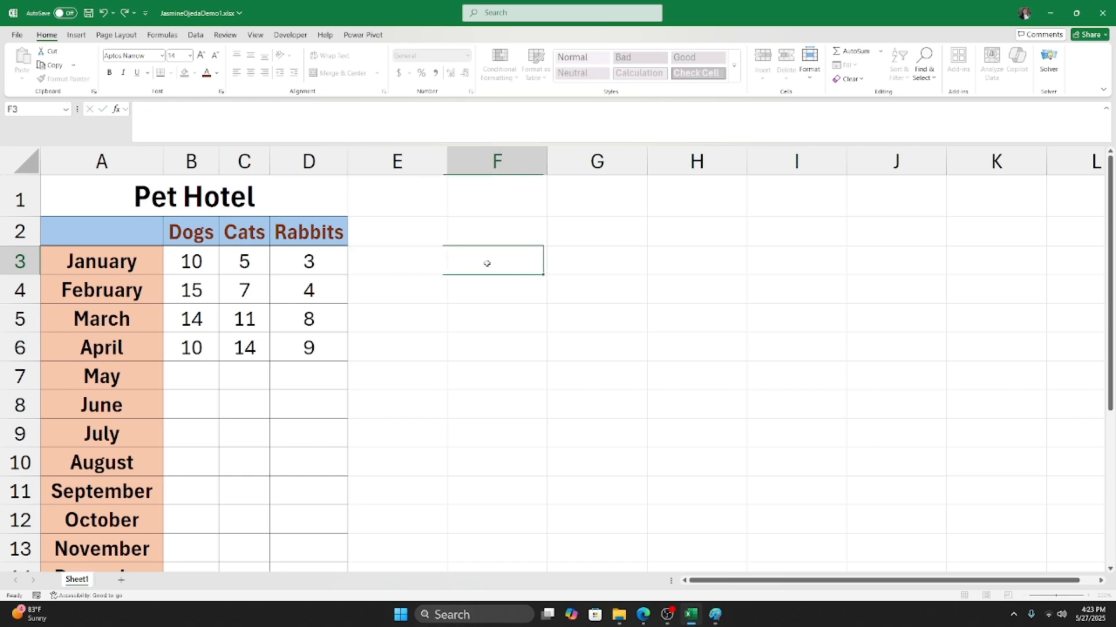
click(383, 255)
click(204, 260)
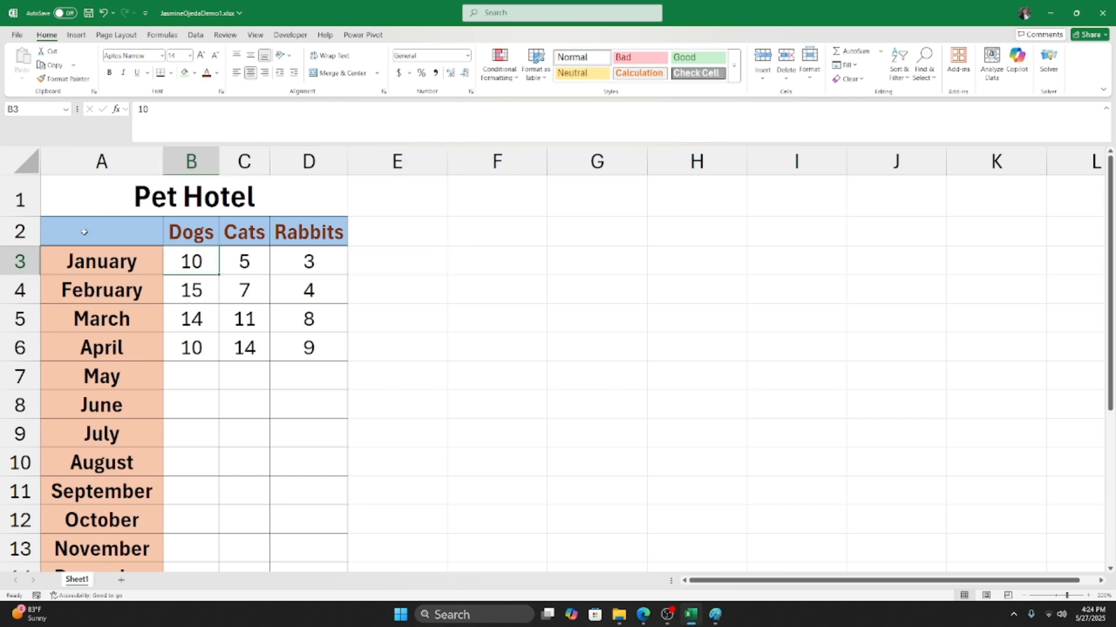
click(585, 273)
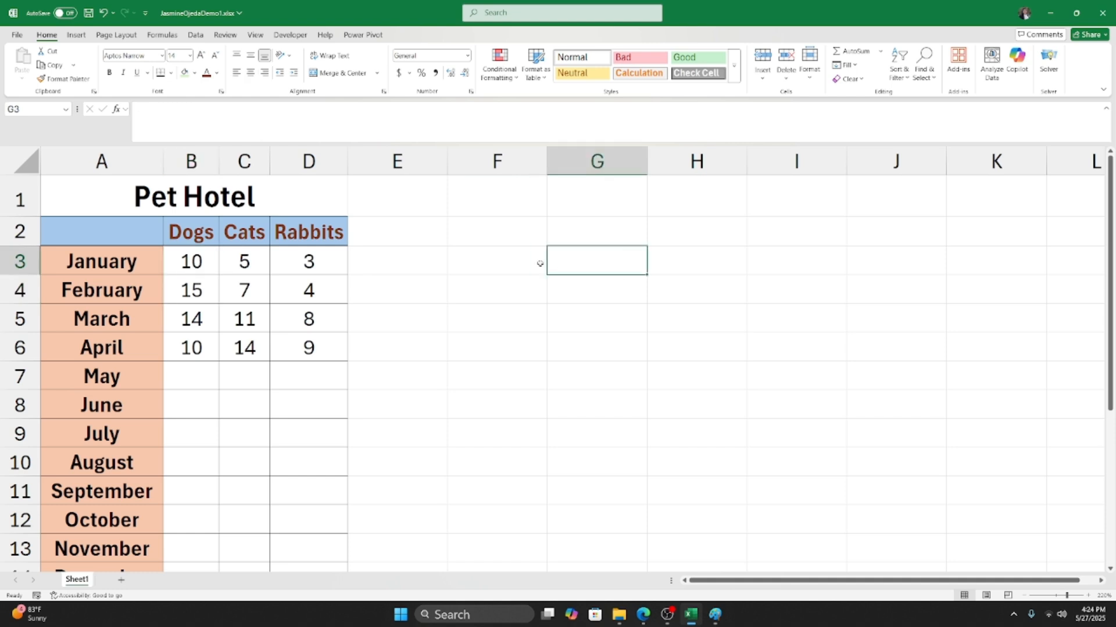
Enter 25 in cell F3 and apply the Number format to it.
click(531, 258)
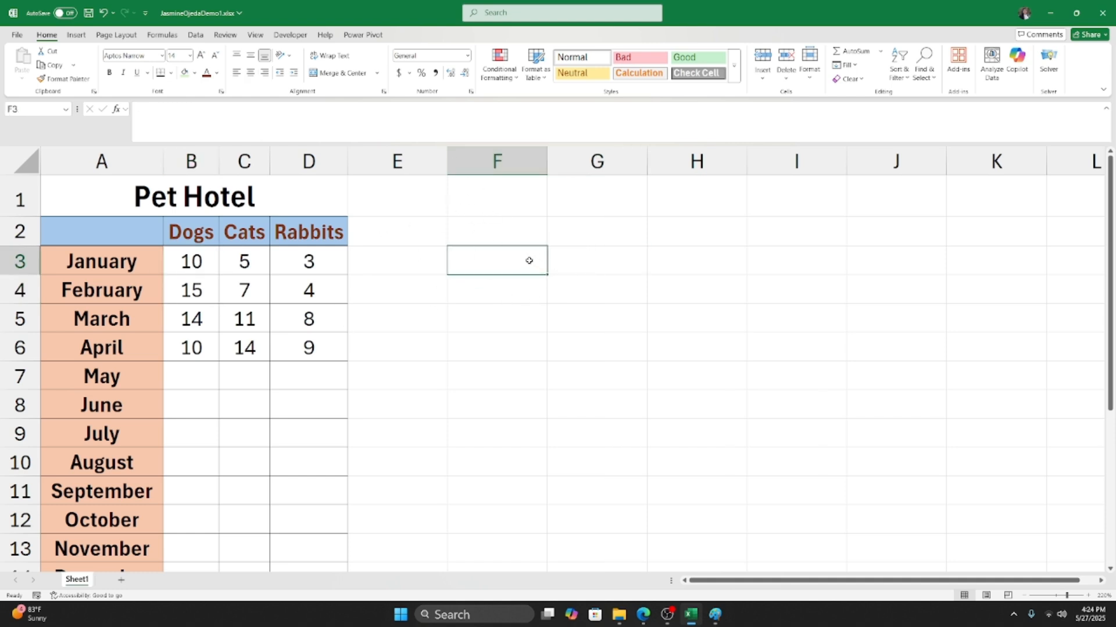
text(25)
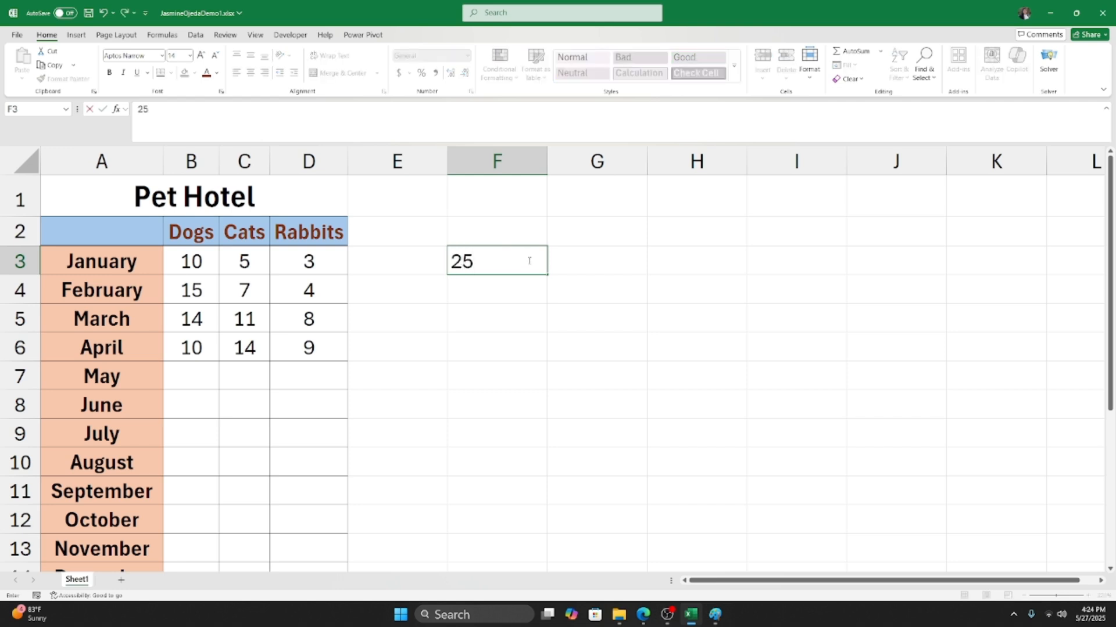
key(Return)
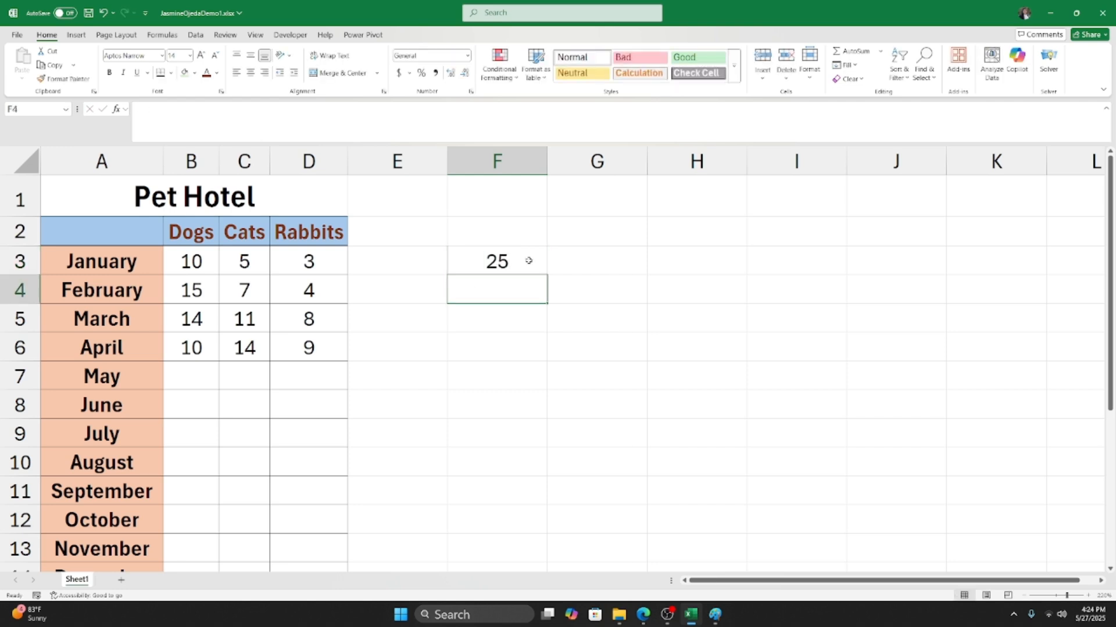
click(515, 264)
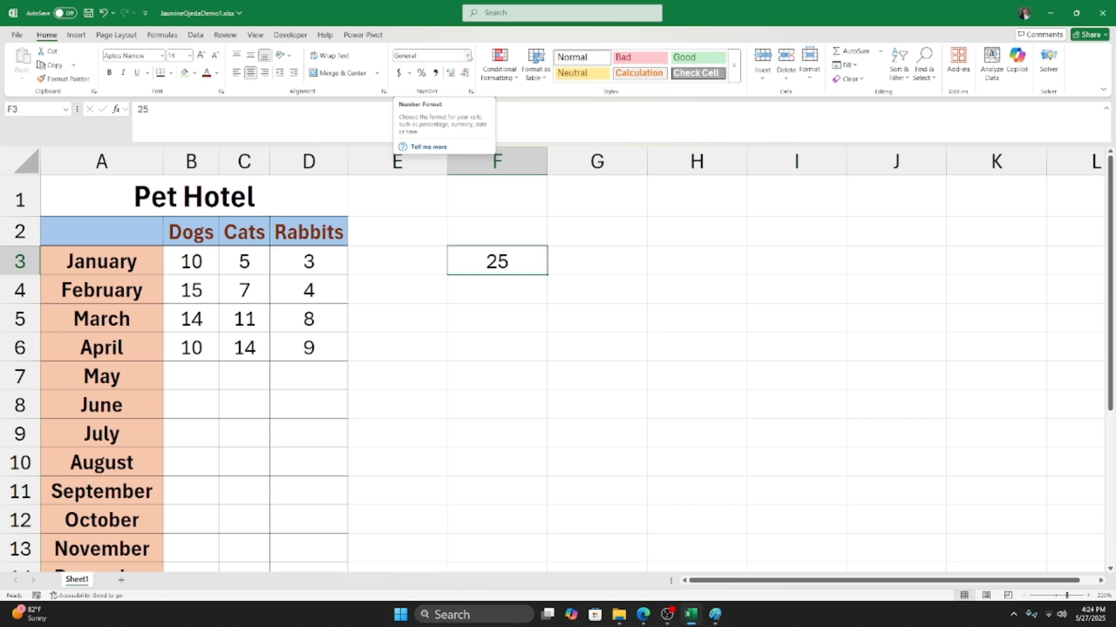
click(468, 56)
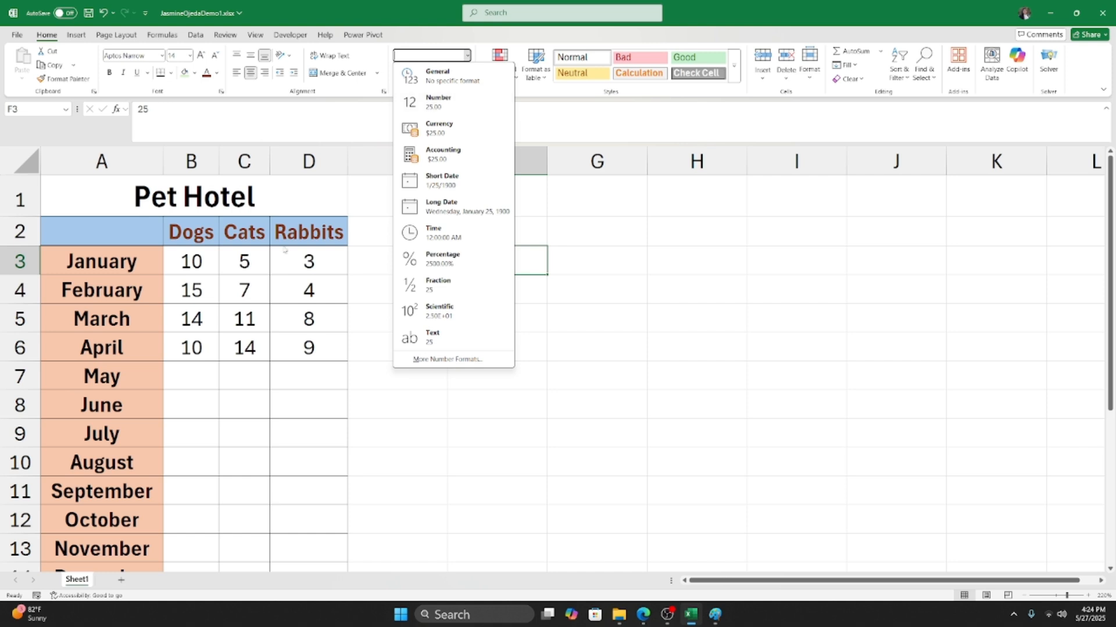
click(454, 111)
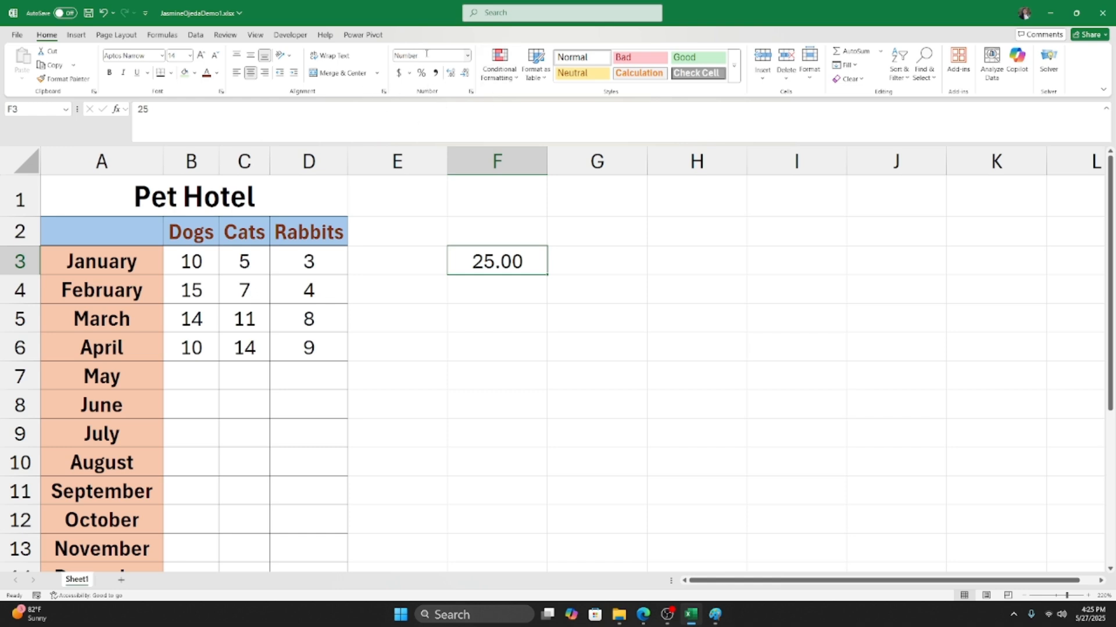
Remove the decimal places from the value in F3, and increase them to seven decimal places.
click(464, 75)
click(464, 76)
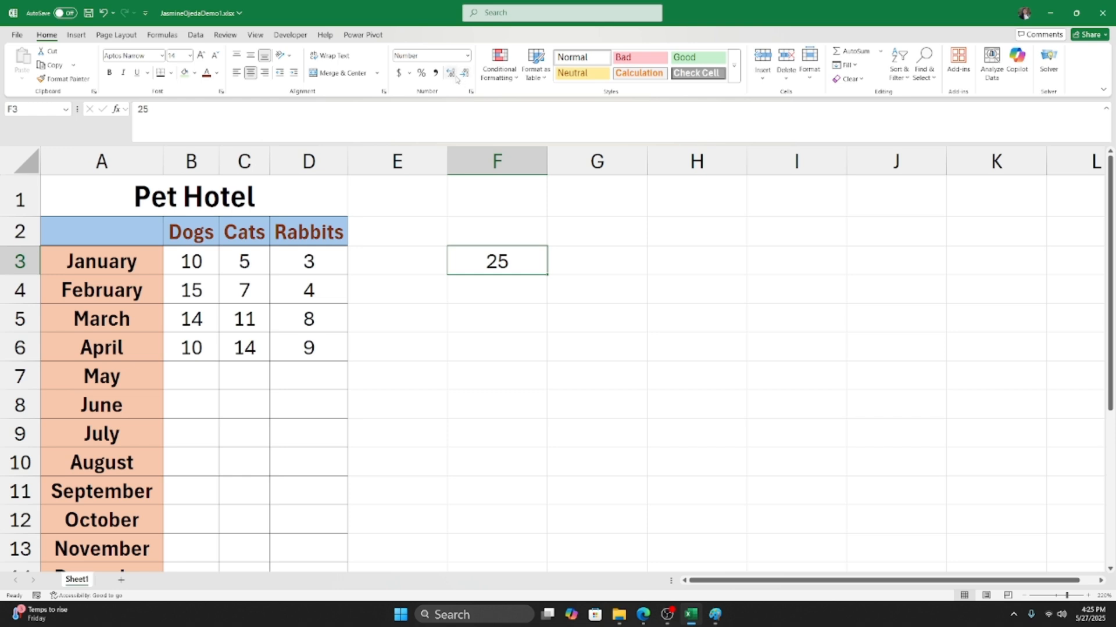
click(451, 75)
click(451, 76)
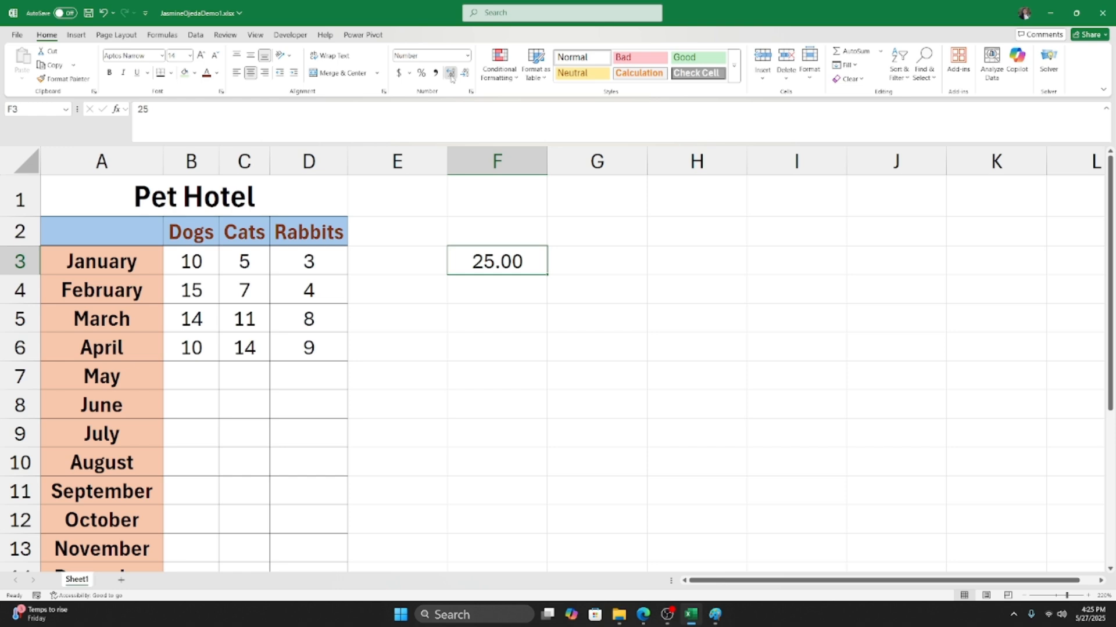
click(451, 76)
click(451, 75)
click(452, 75)
click(451, 75)
click(451, 76)
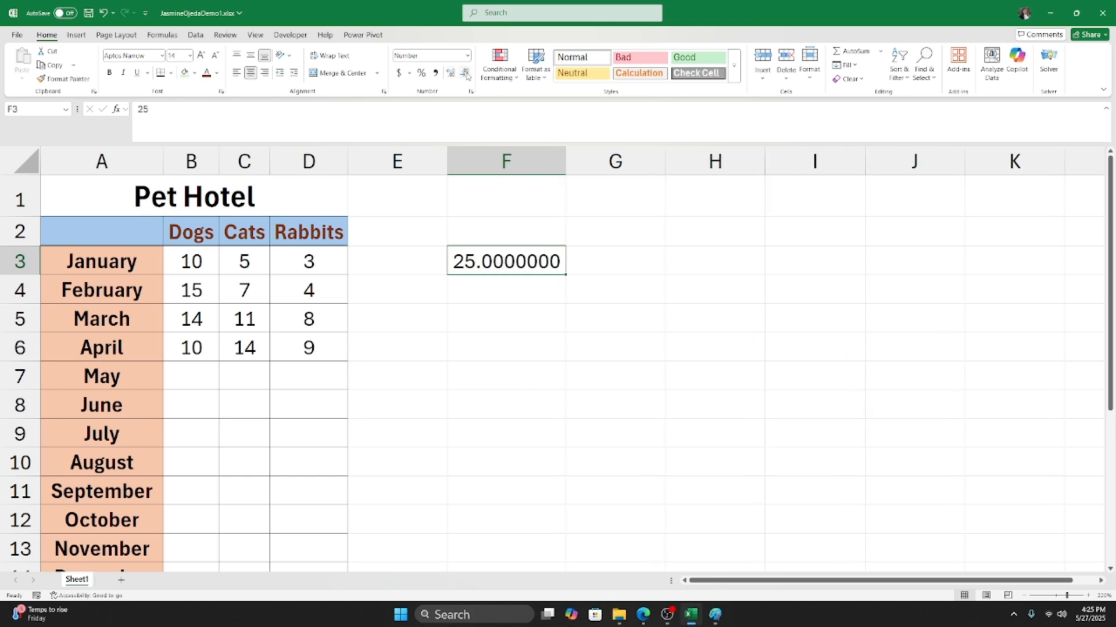
Reduce the value in F3 to two decimal places.
click(466, 74)
click(466, 74)
click(466, 75)
click(465, 75)
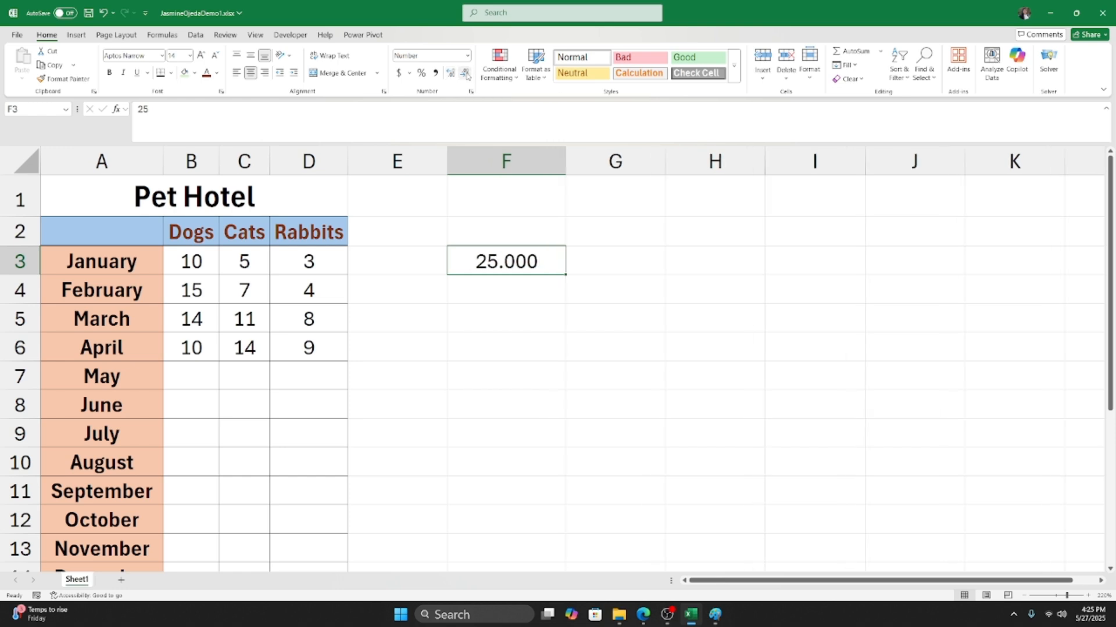
click(466, 75)
click(466, 74)
click(452, 76)
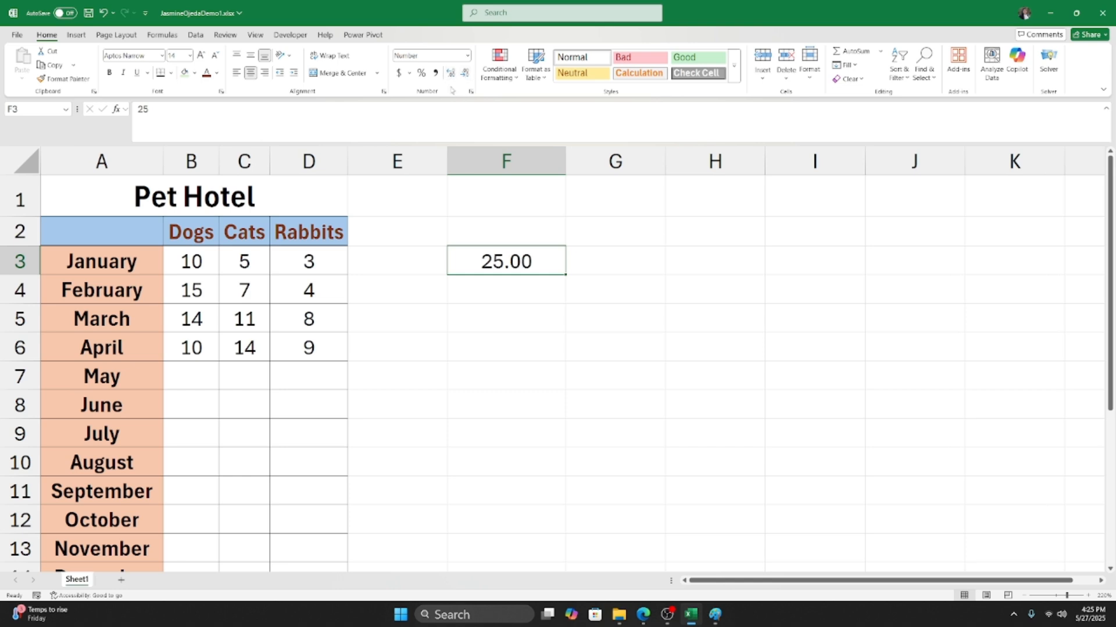
Apply the Currency format to cell F3 and change its value to 100.
click(467, 56)
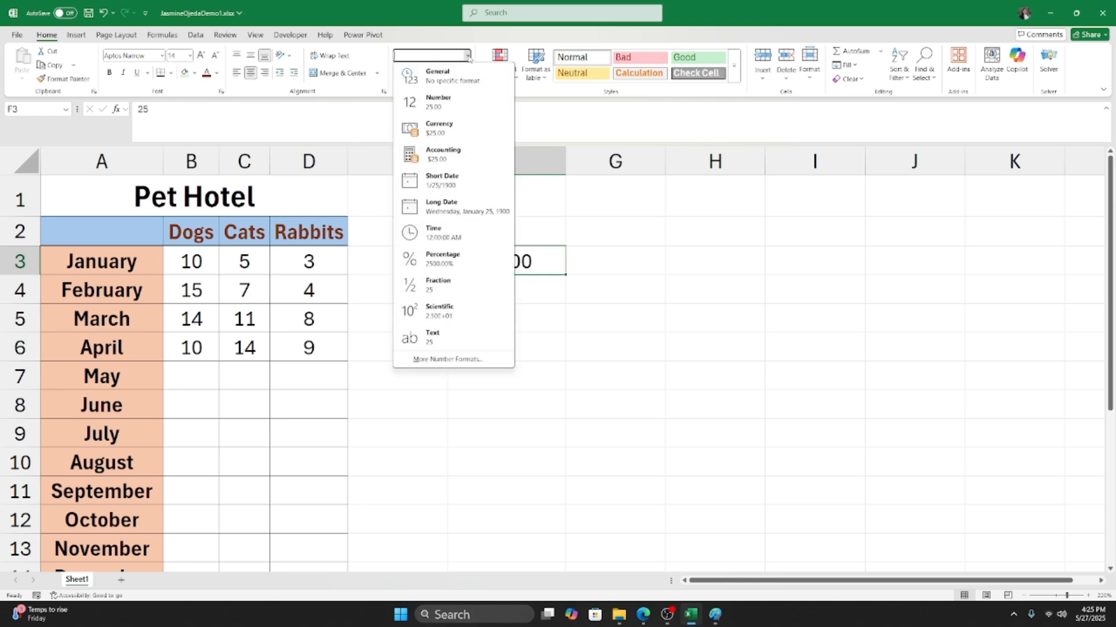
click(447, 133)
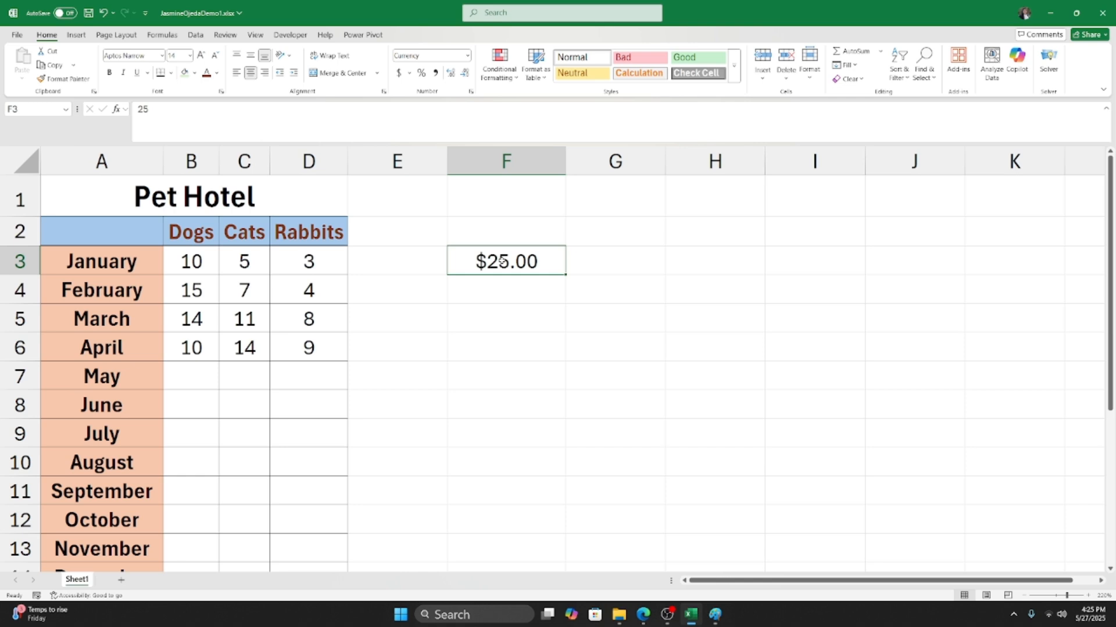
text(100)
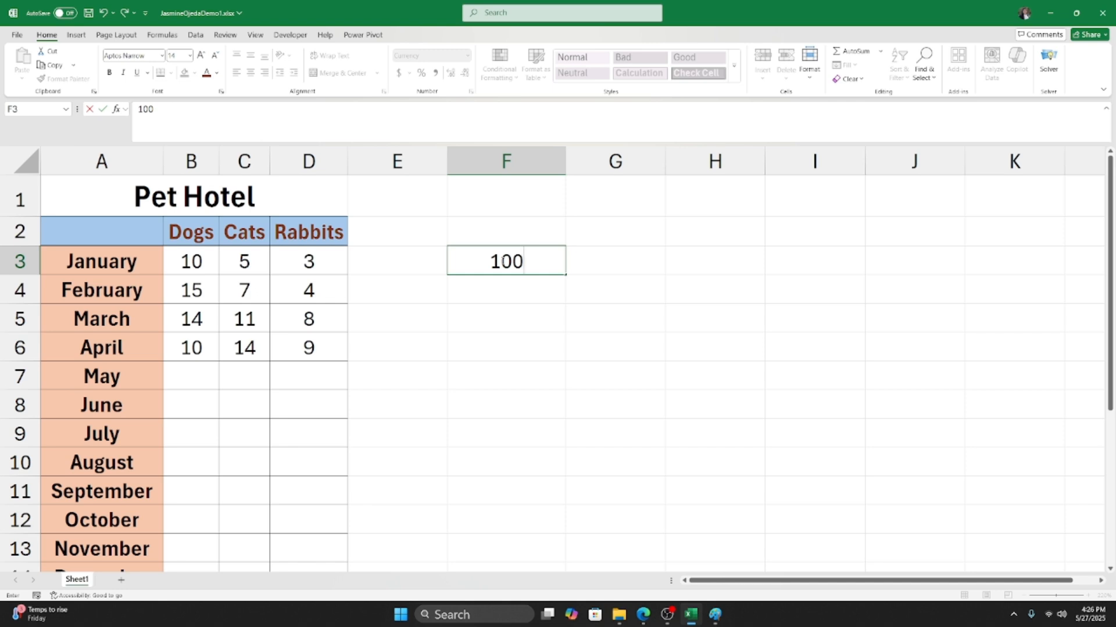
key(Return)
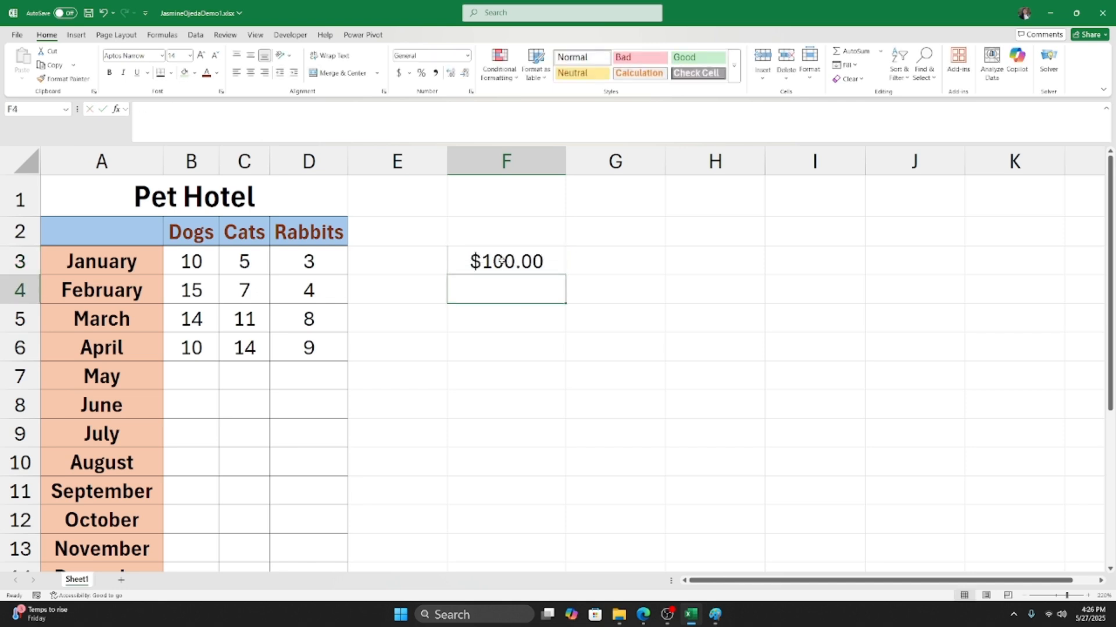
click(501, 261)
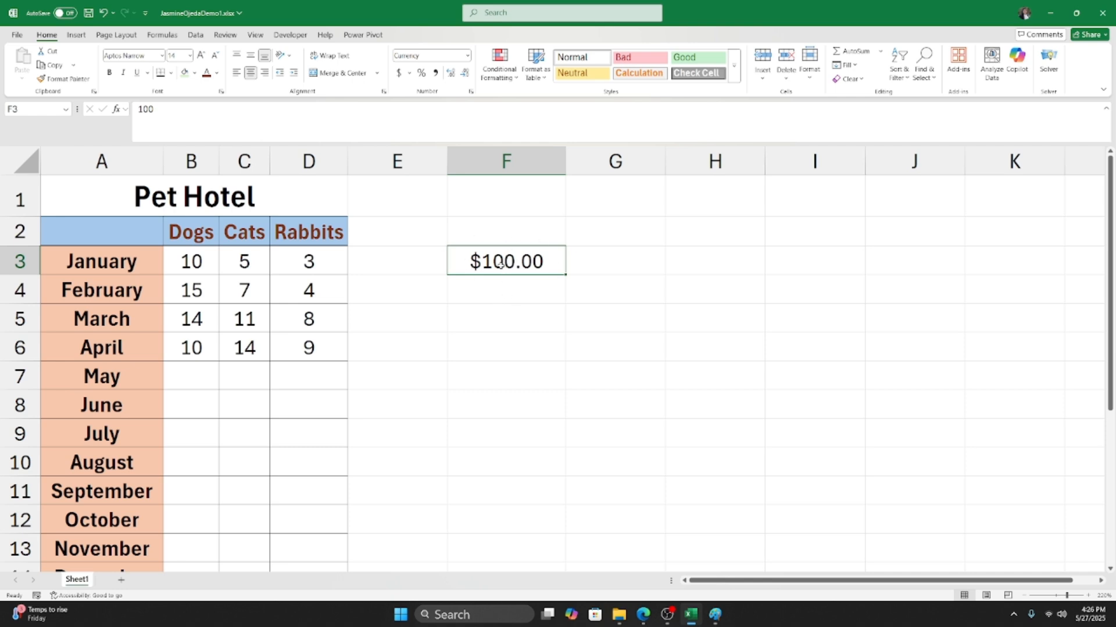
click(321, 265)
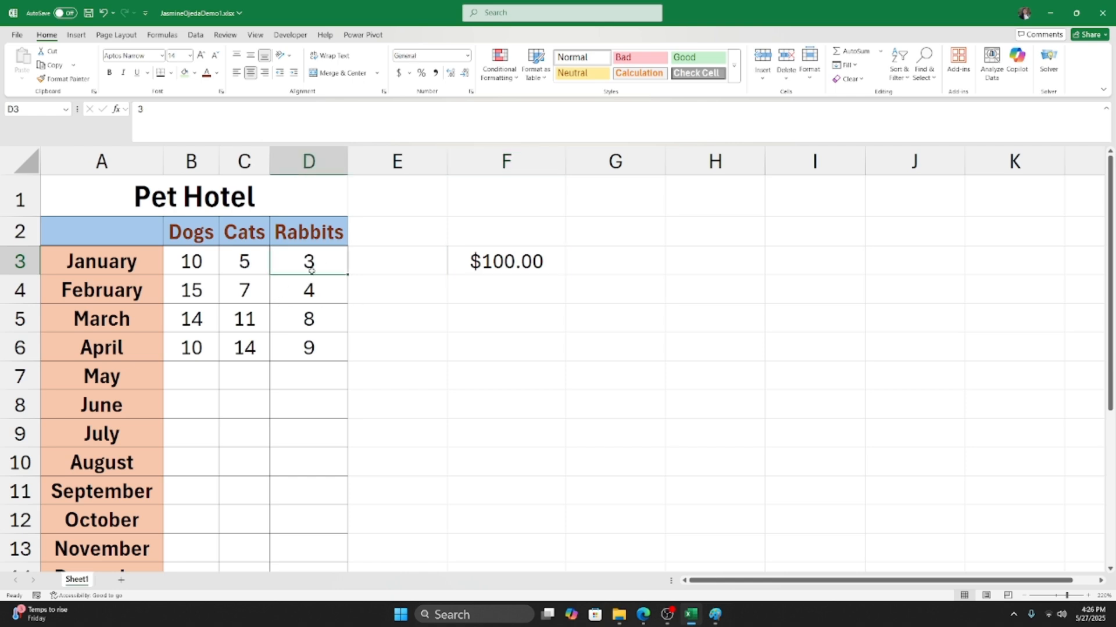
click(525, 261)
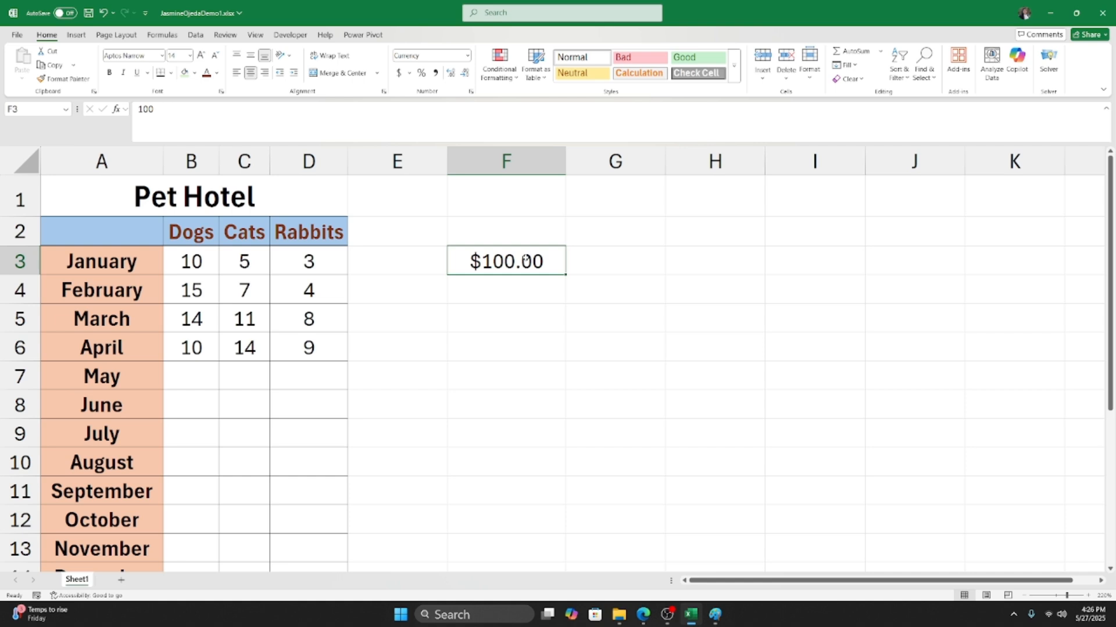
click(530, 283)
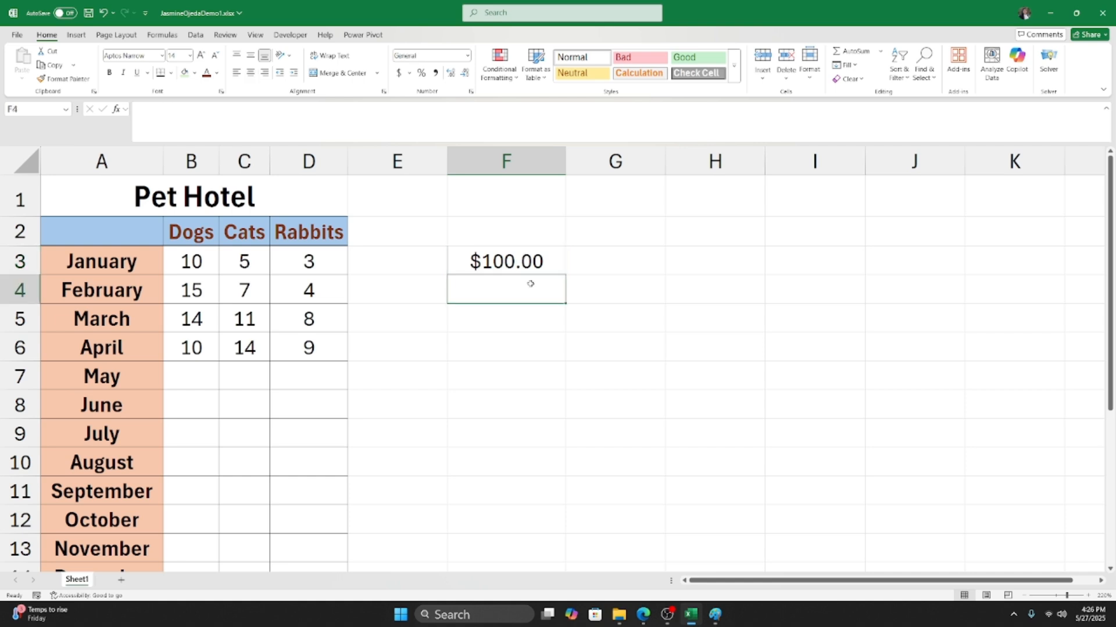
click(491, 255)
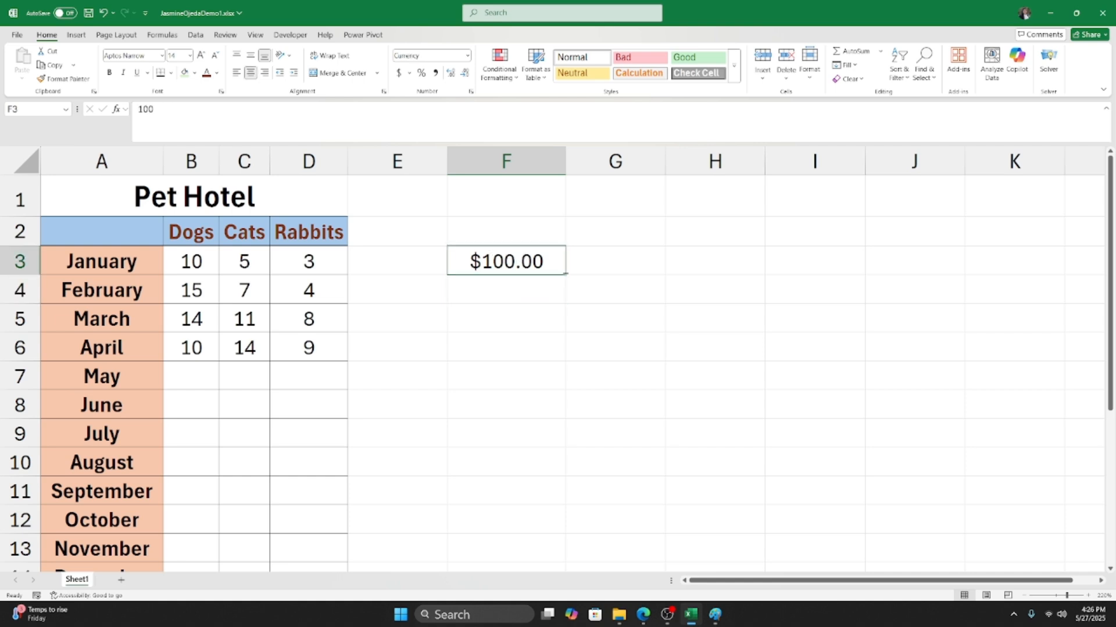
Enter 25 in cell F4 and 100 in cell F5, leaving both in the General format.
click(522, 296)
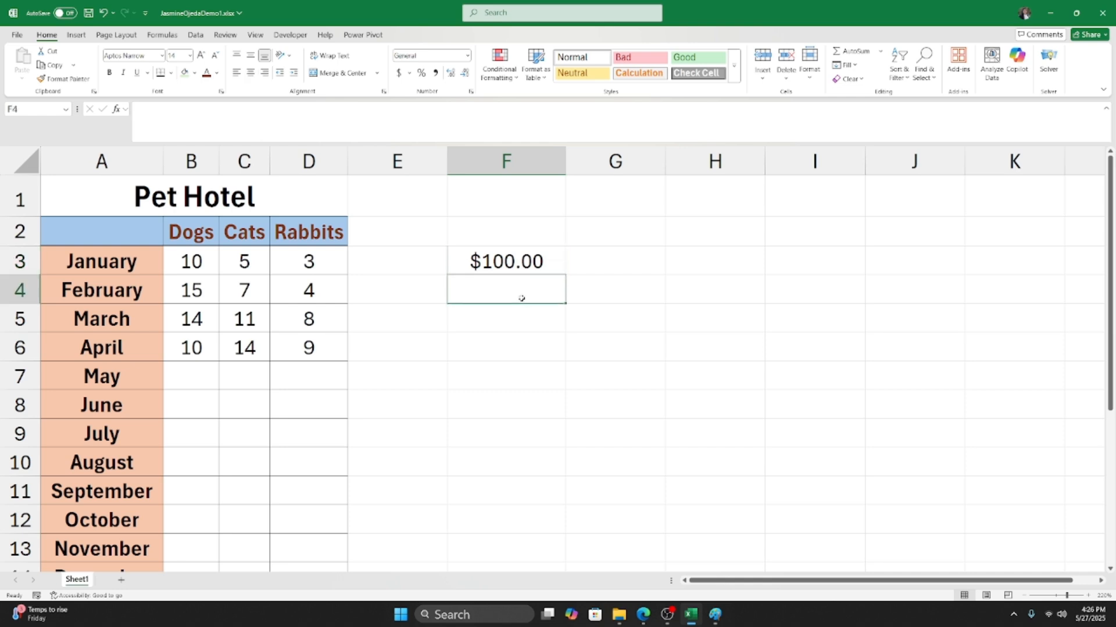
text(25)
key(Return)
text(100)
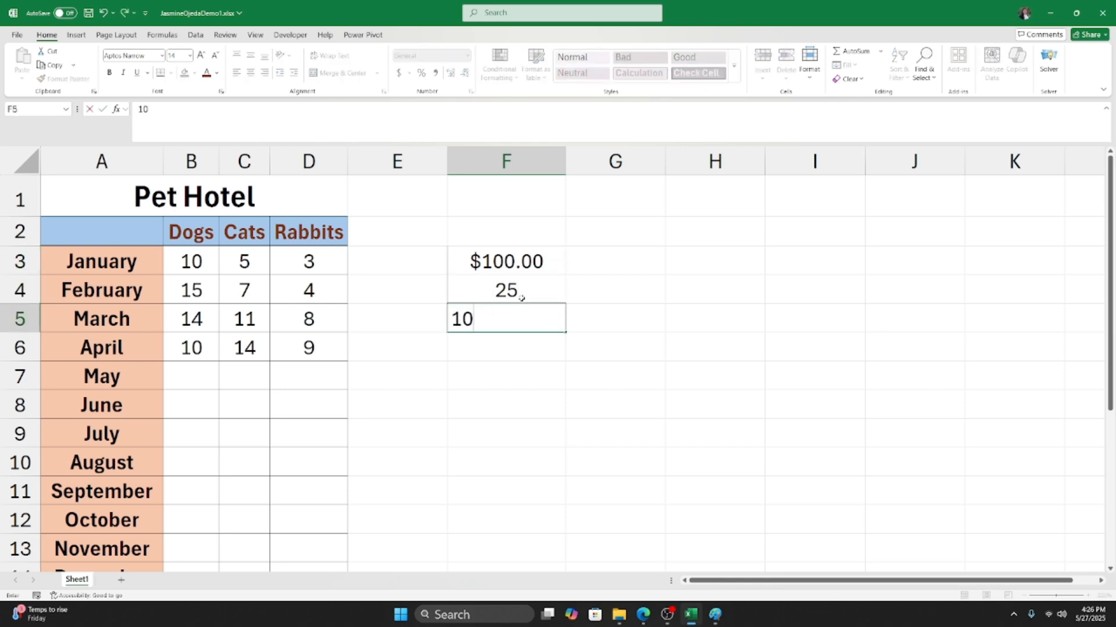
key(Return)
click(496, 287)
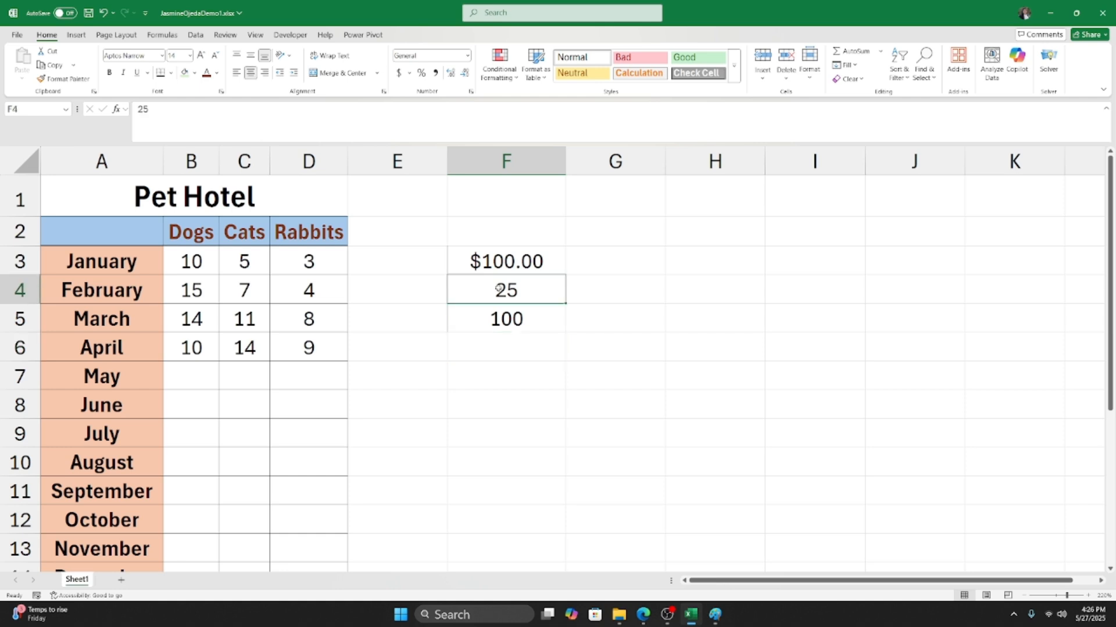
click(510, 312)
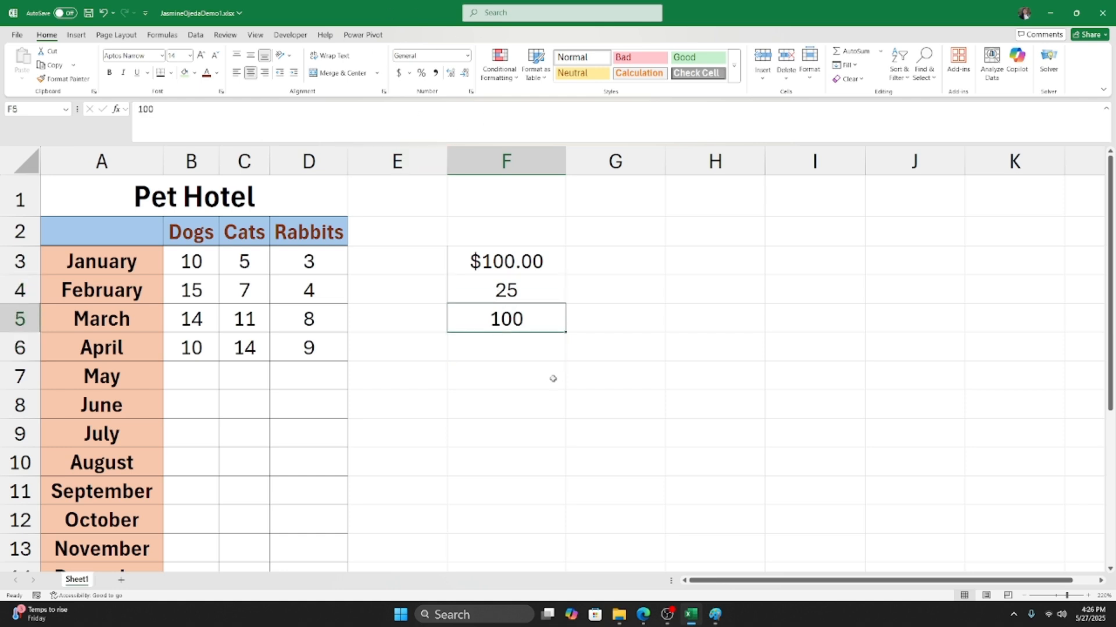
Enter 125 in cell F6 and 200 in cell F7.
click(516, 347)
click(496, 284)
click(507, 317)
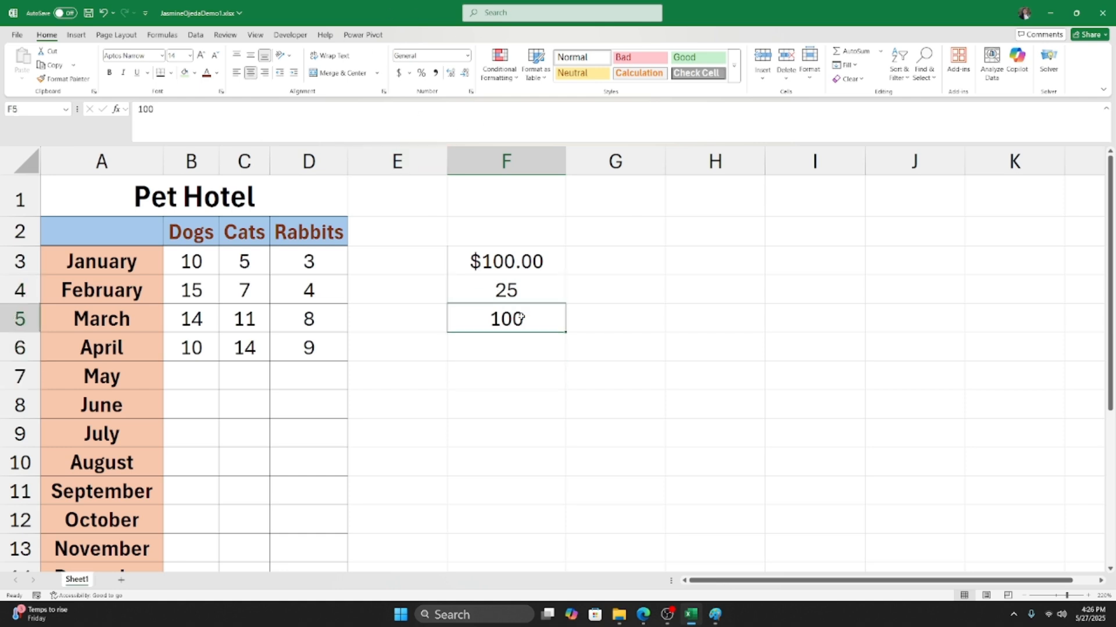
click(517, 285)
click(513, 313)
click(544, 348)
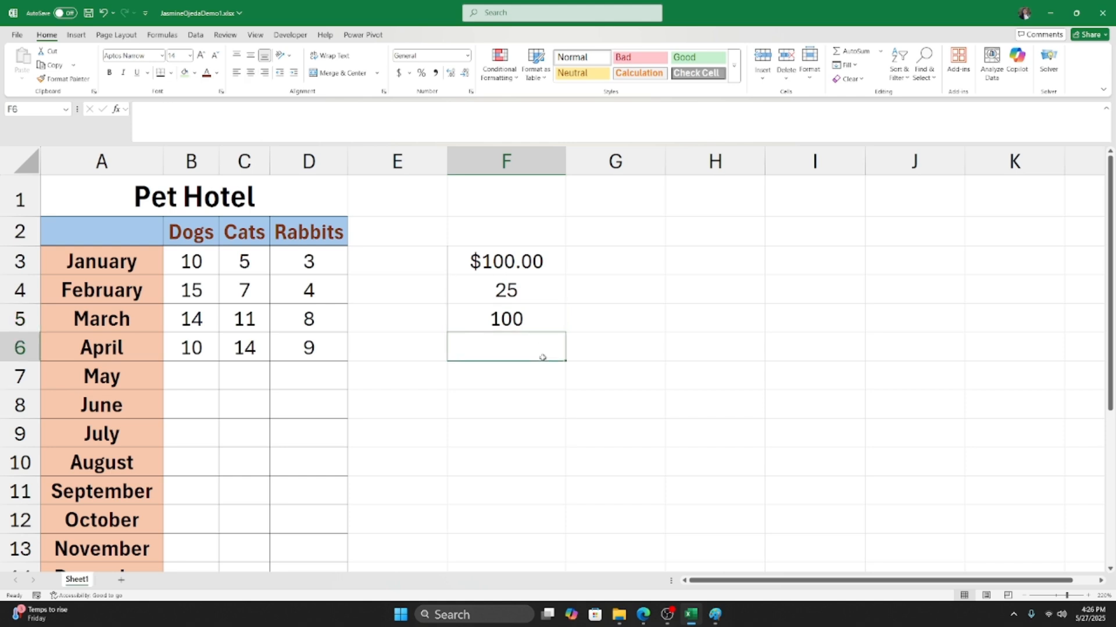
text(125)
key(Return)
text(200)
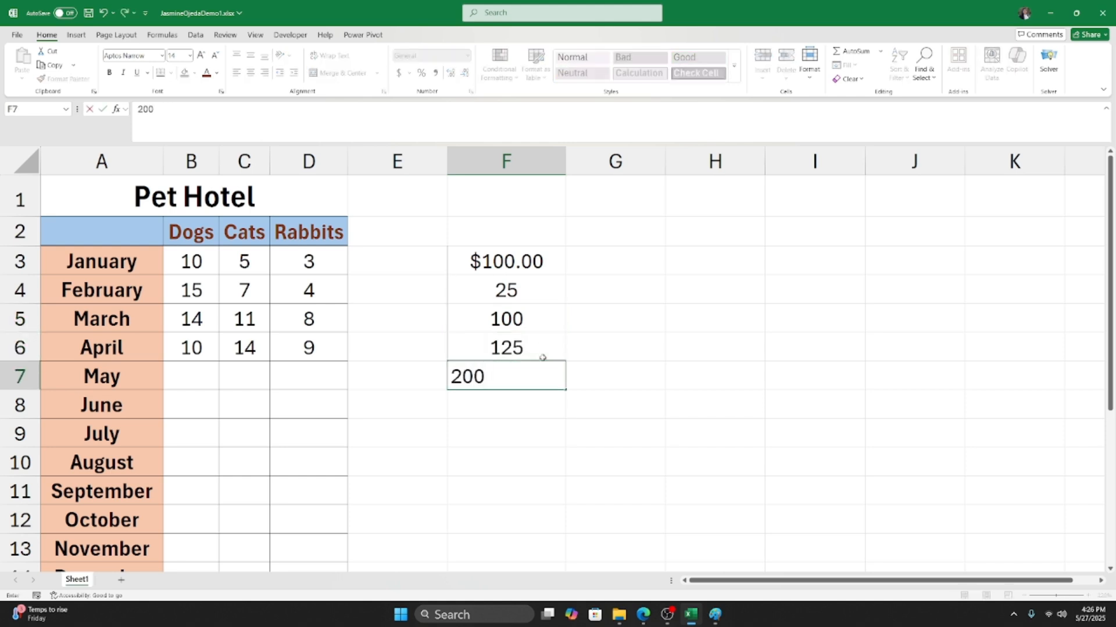
click(583, 351)
click(533, 364)
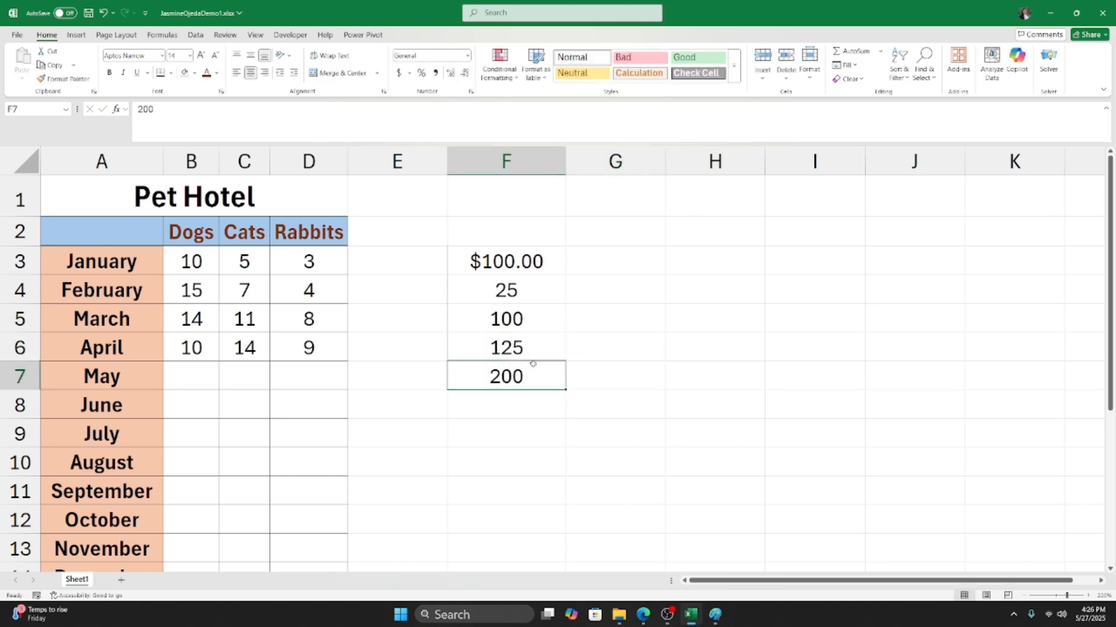
Apply the Currency format to cells F4 through F7.
click(527, 293)
drag(526, 292, 520, 378)
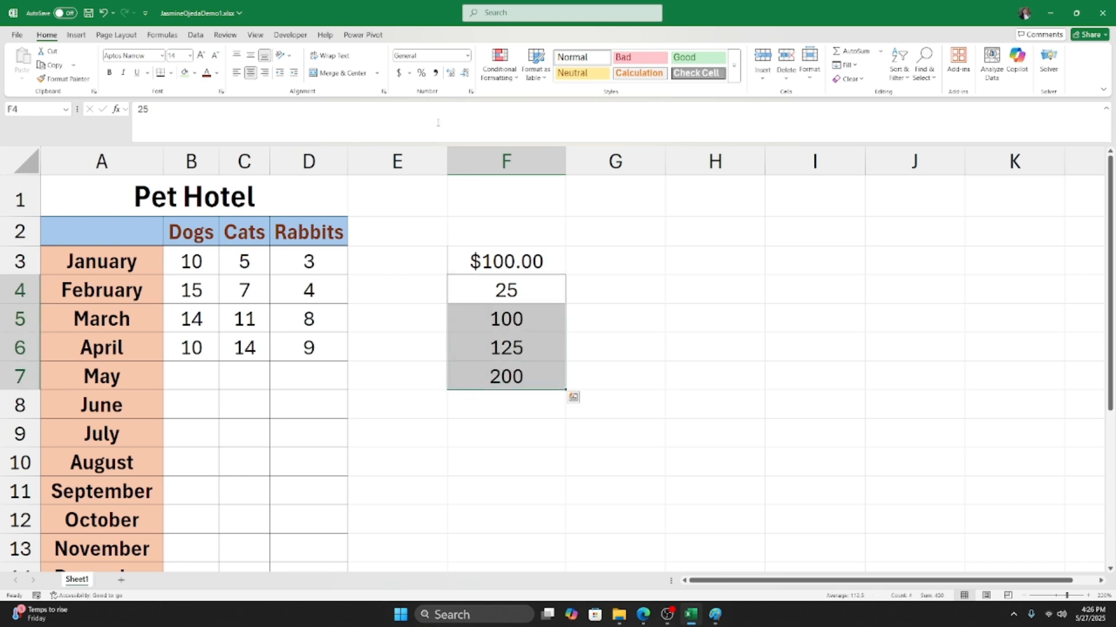
click(467, 56)
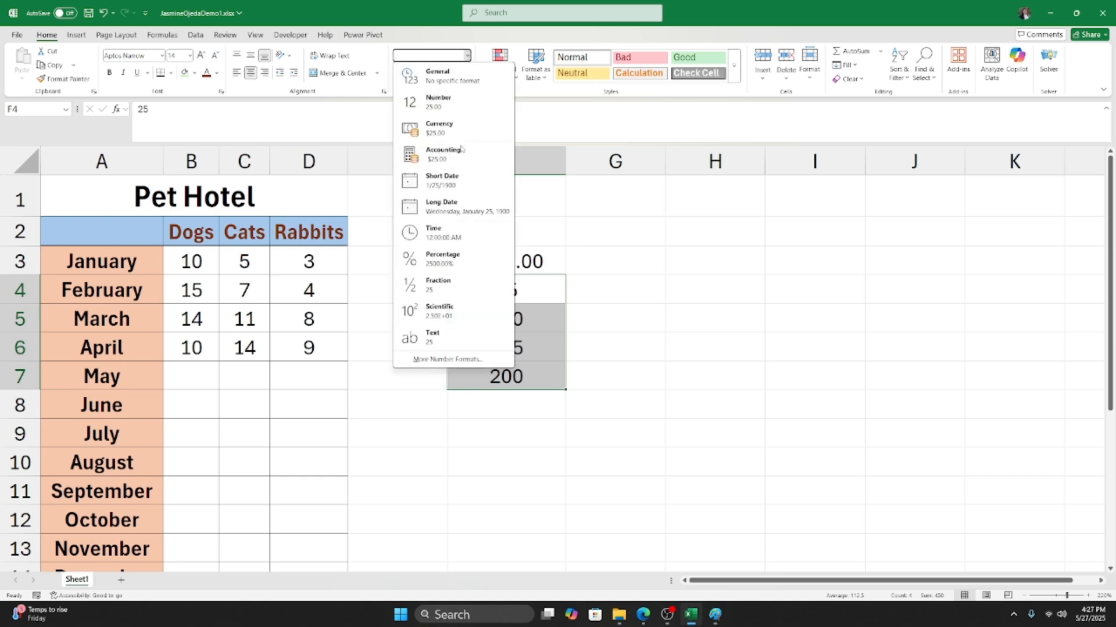
click(446, 132)
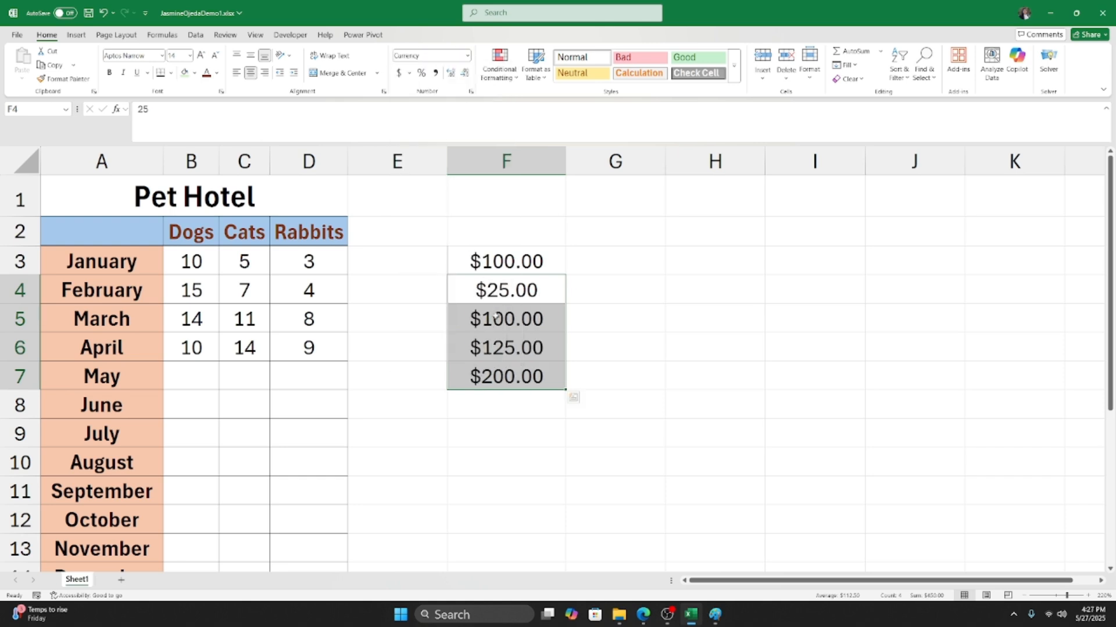
click(513, 267)
click(513, 295)
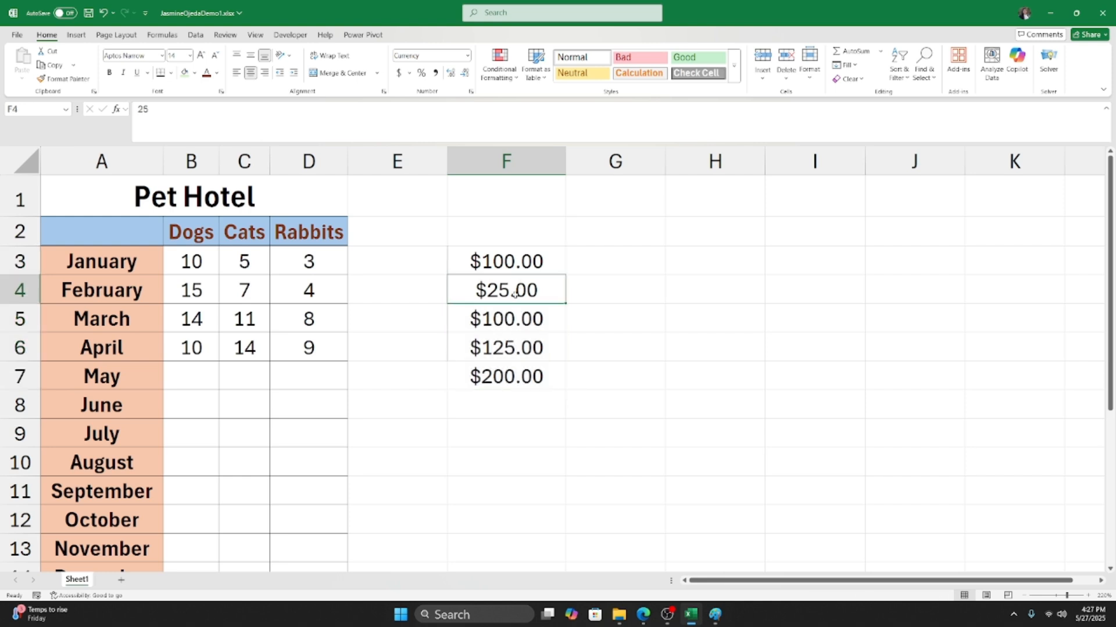
click(517, 343)
click(506, 380)
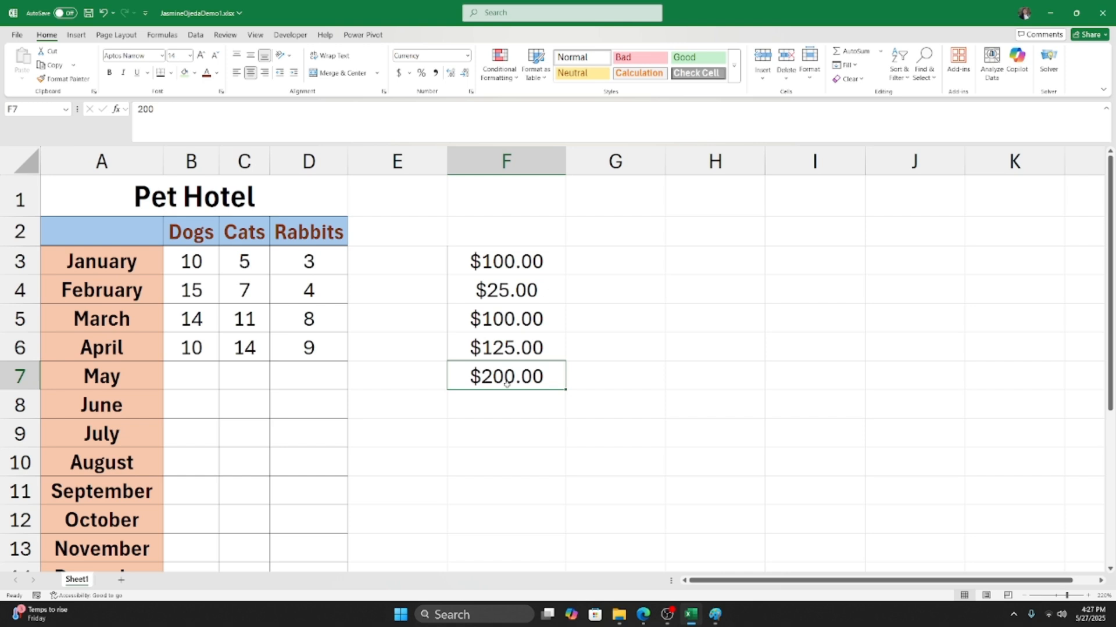
click(503, 355)
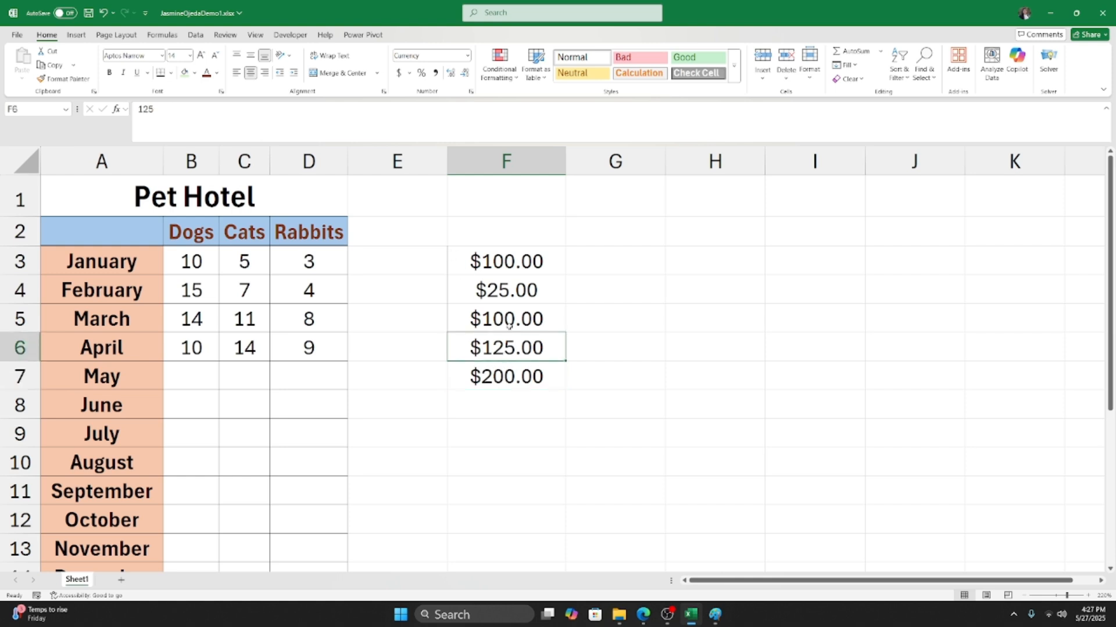
Change the value in F3 to the Chinese (Simplified, Mainland China) yuan accounting format.
click(514, 262)
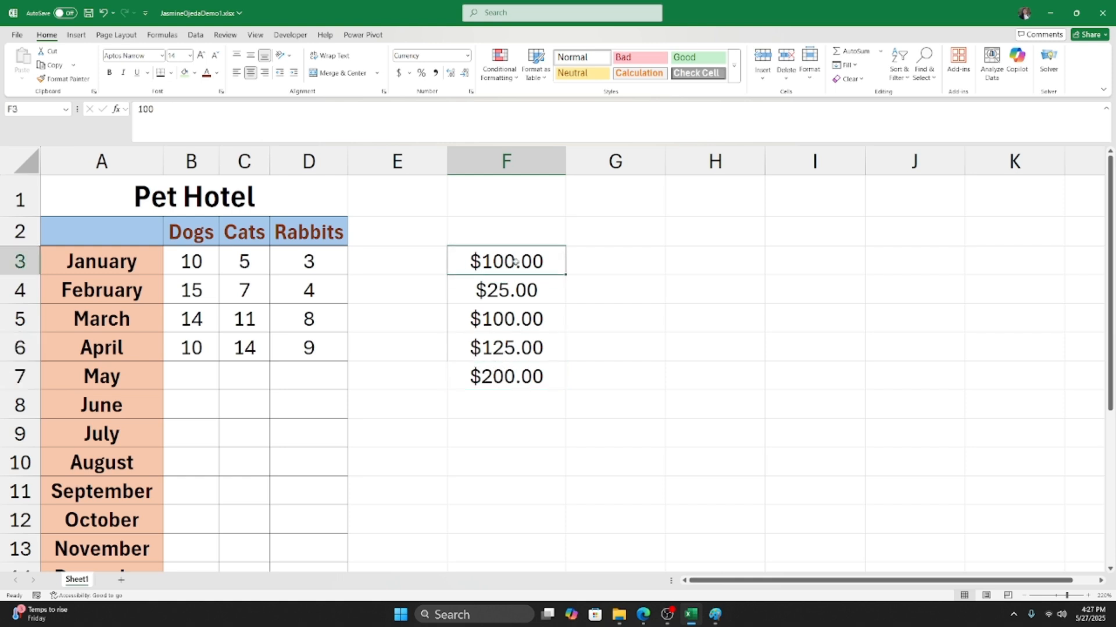
click(450, 73)
click(465, 72)
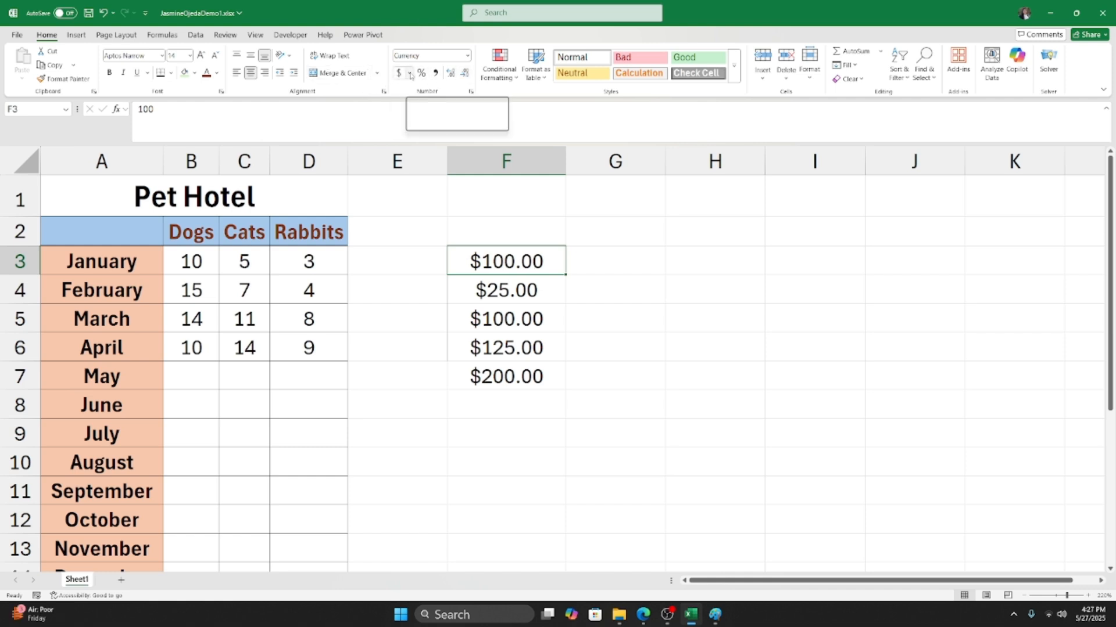
click(410, 74)
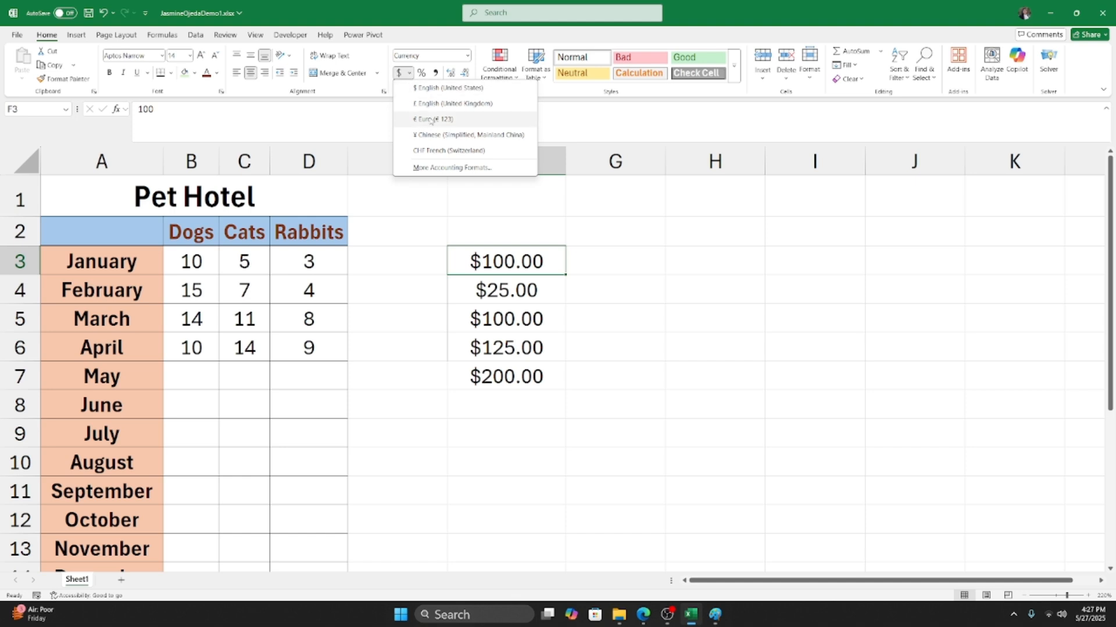
click(419, 135)
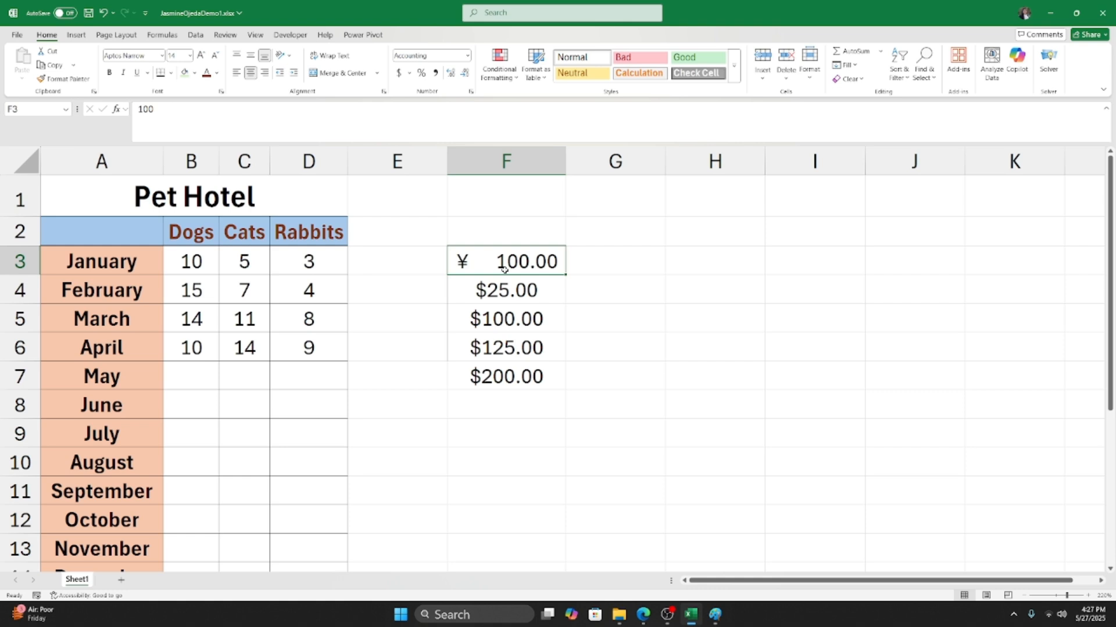
click(521, 309)
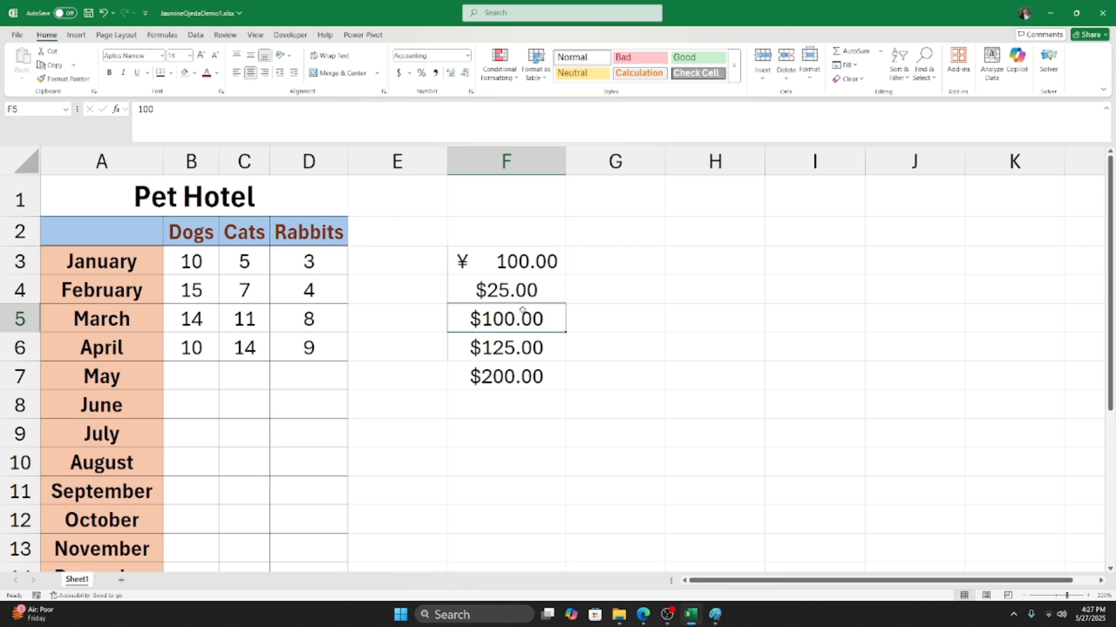
View the number categories in the Format Cells dialog for empty cell E5, and close it without changes.
click(428, 317)
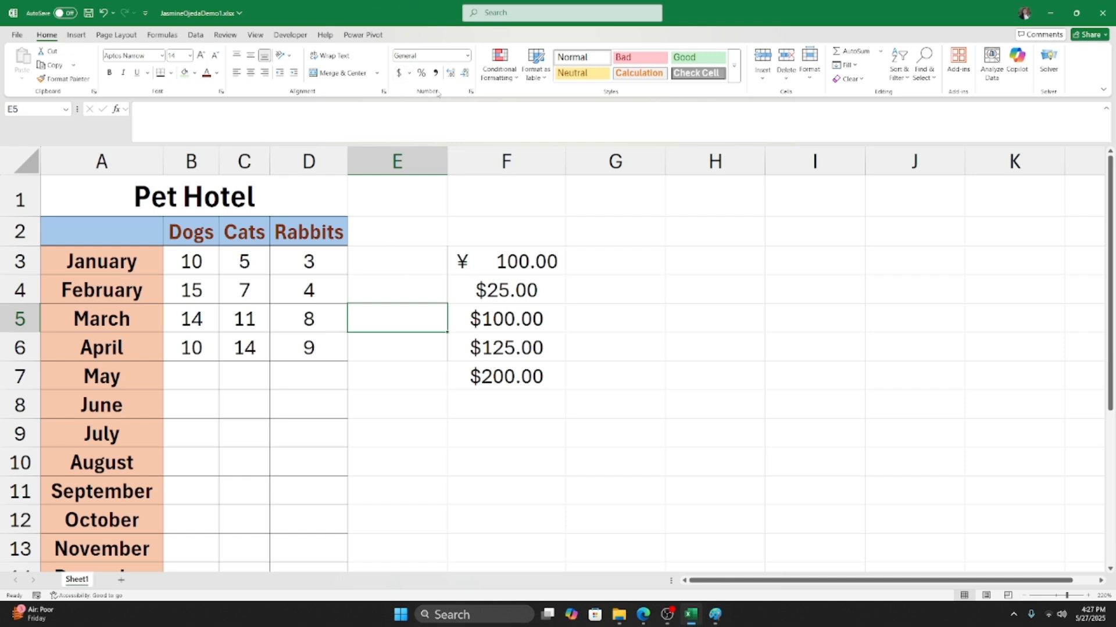
click(471, 93)
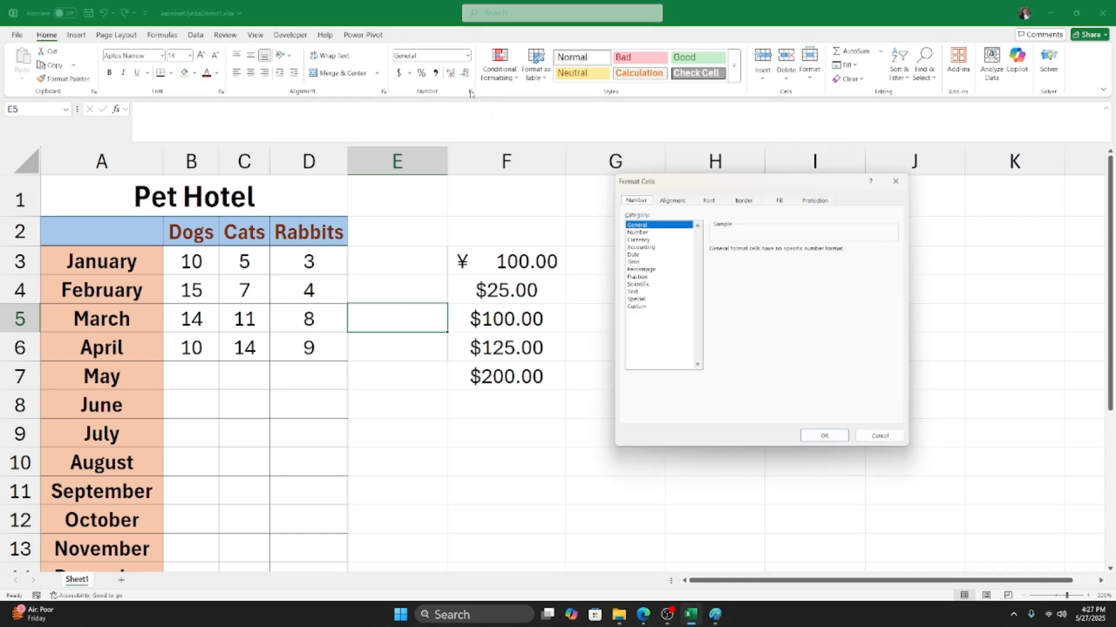
click(896, 182)
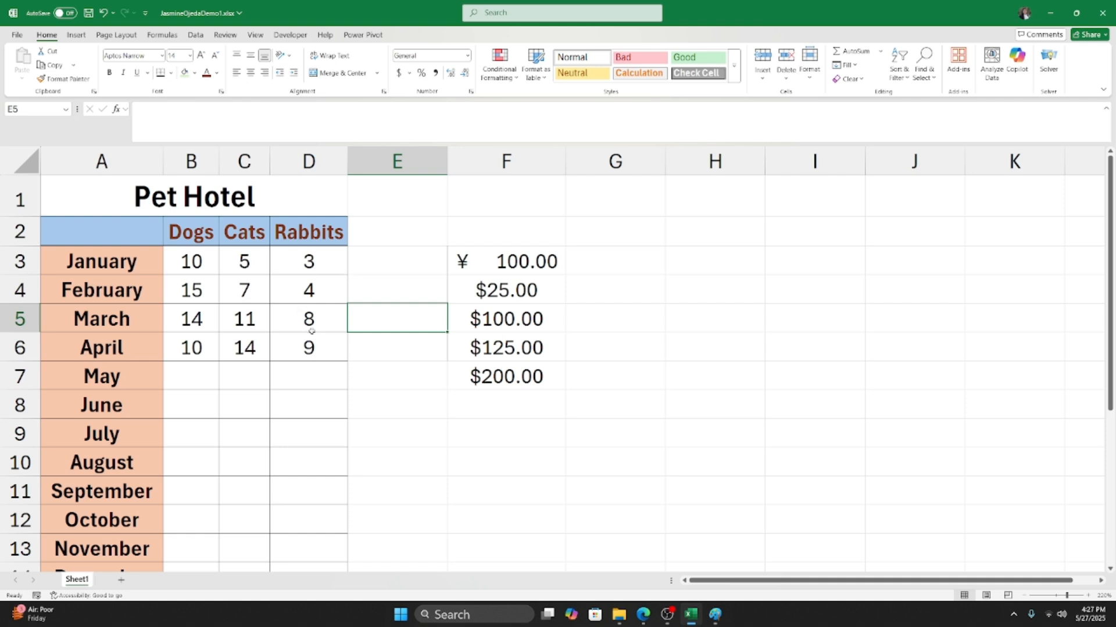
scroll(312, 330, down, 2)
scroll(311, 330, up, 2)
scroll(200, 377, down, 2)
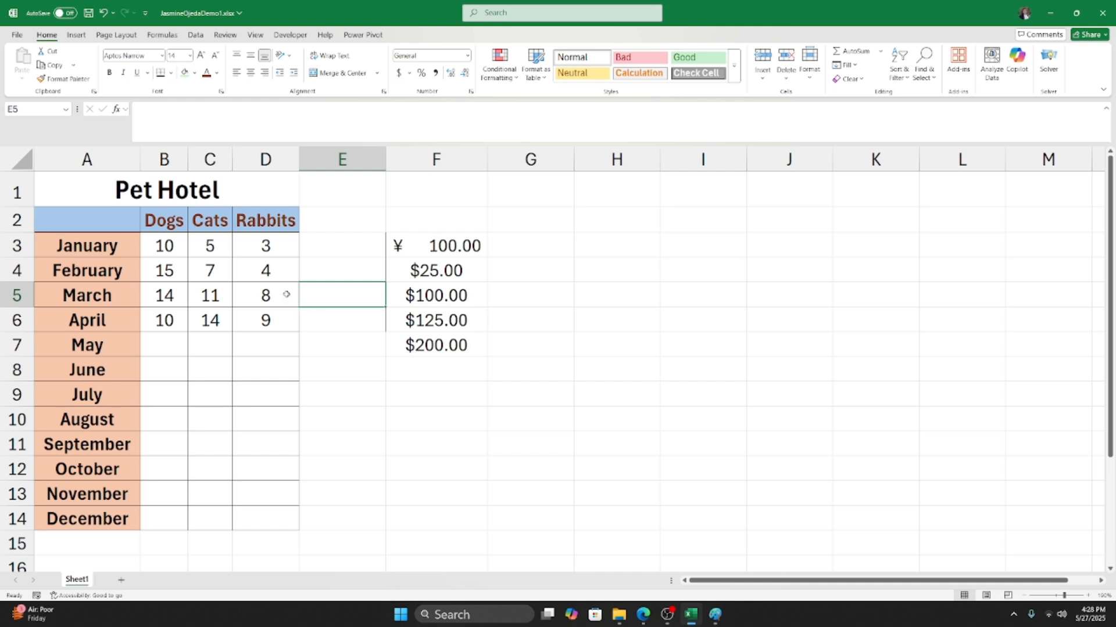
scroll(215, 342, down, 1)
scroll(215, 342, up, 1)
click(166, 249)
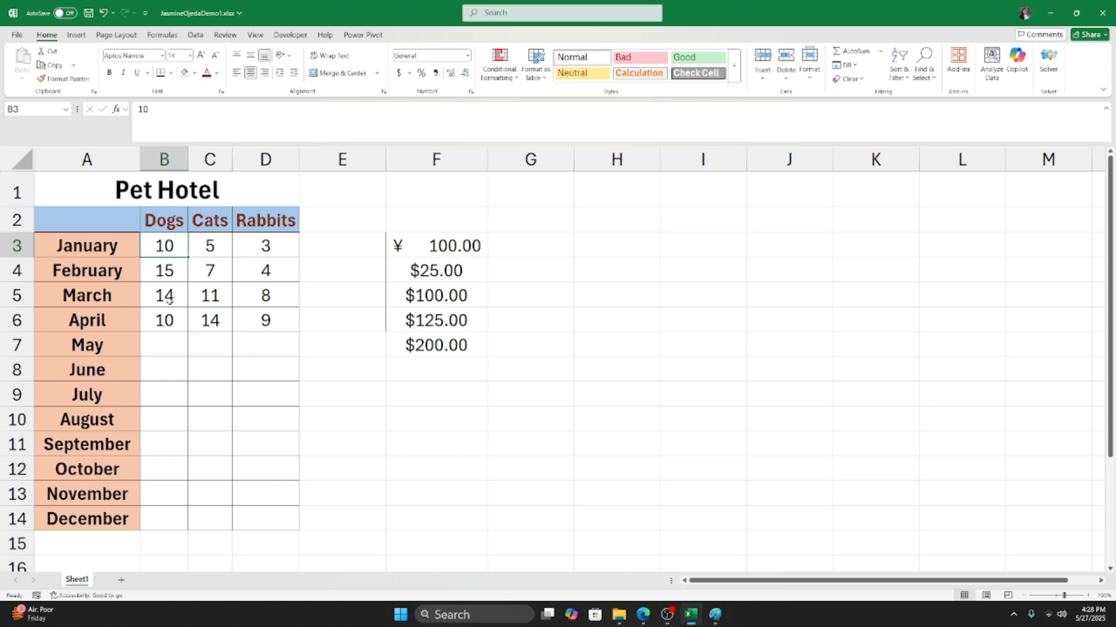
scroll(186, 319, up, 8)
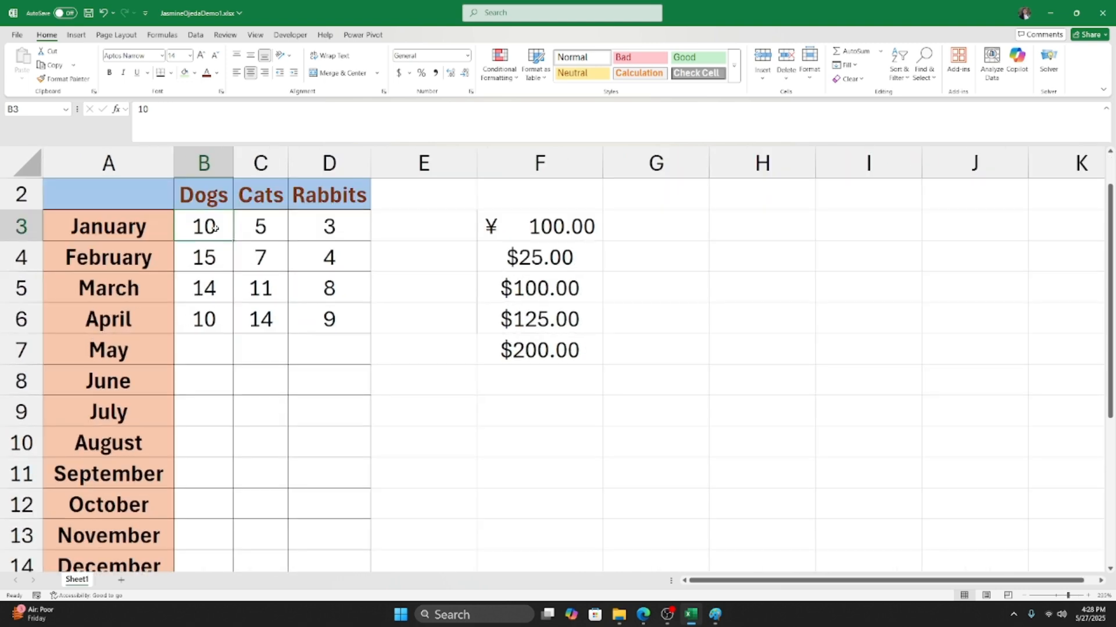
scroll(191, 279, down, 8)
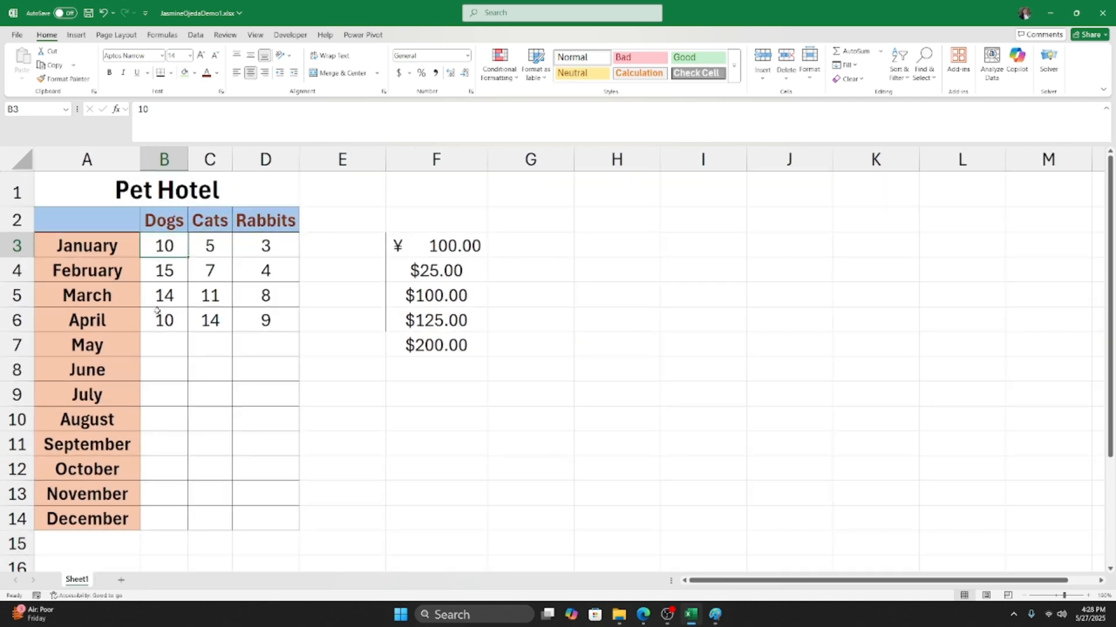
Add the label Total in cell A15, directly below December.
scroll(132, 396, down, 1)
click(146, 471)
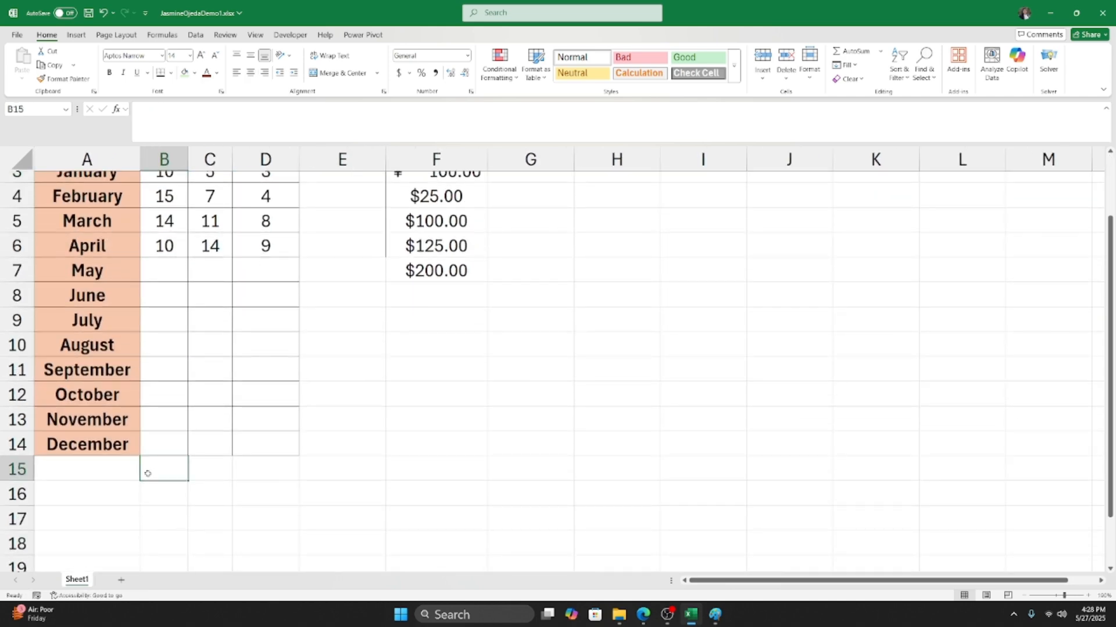
click(93, 469)
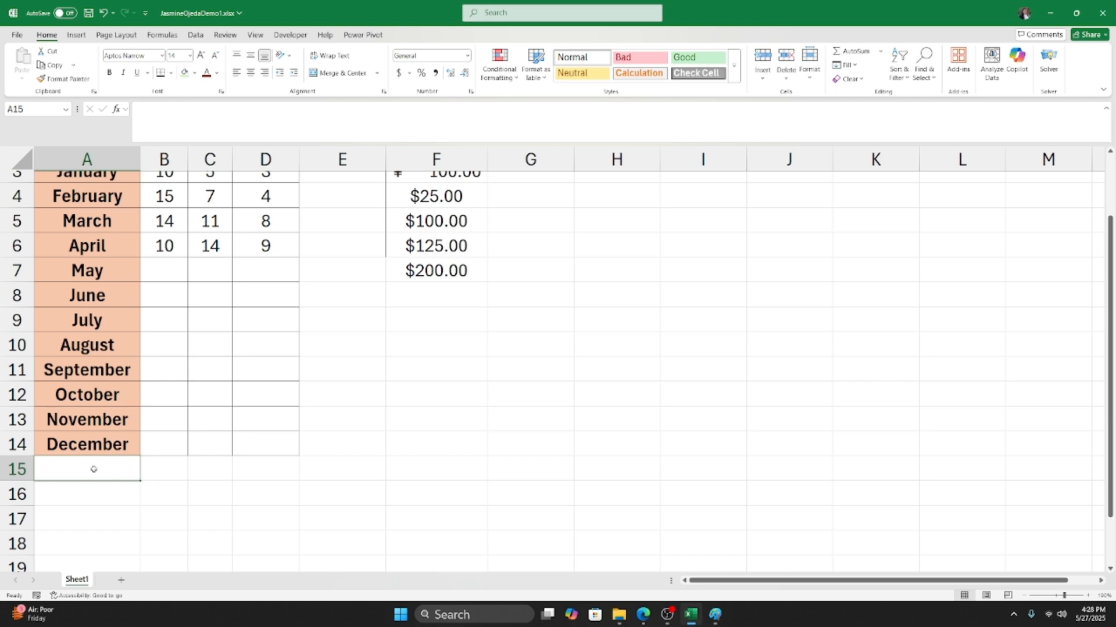
text(Total)
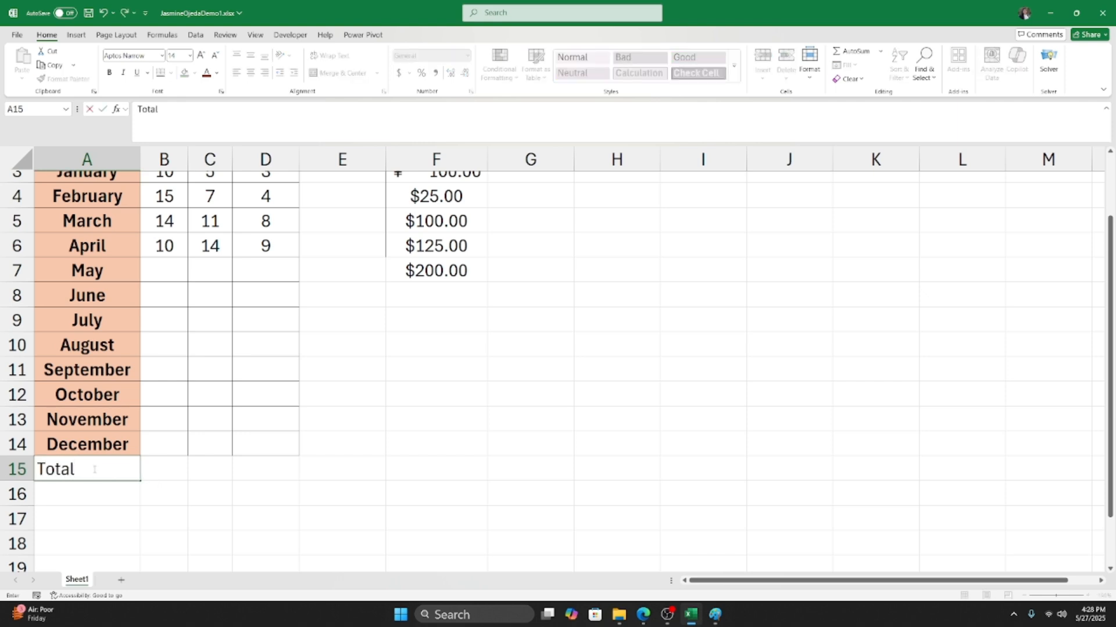
key(Return)
click(165, 462)
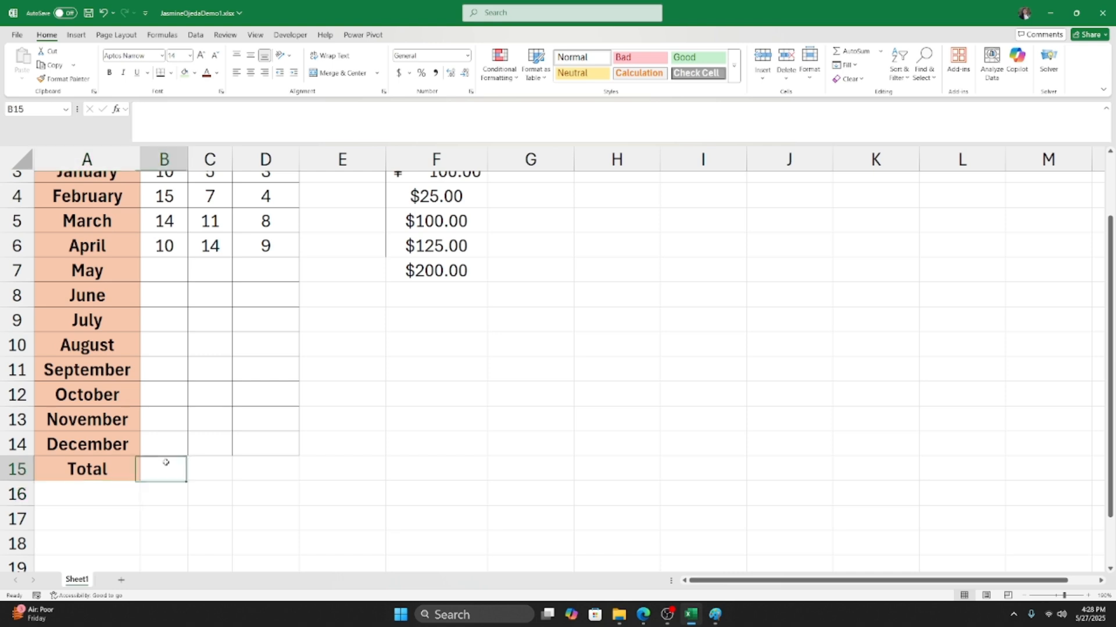
Compare the formatting of the Total label in A15 with the month labels above it.
click(116, 469)
scroll(189, 418, down, 2)
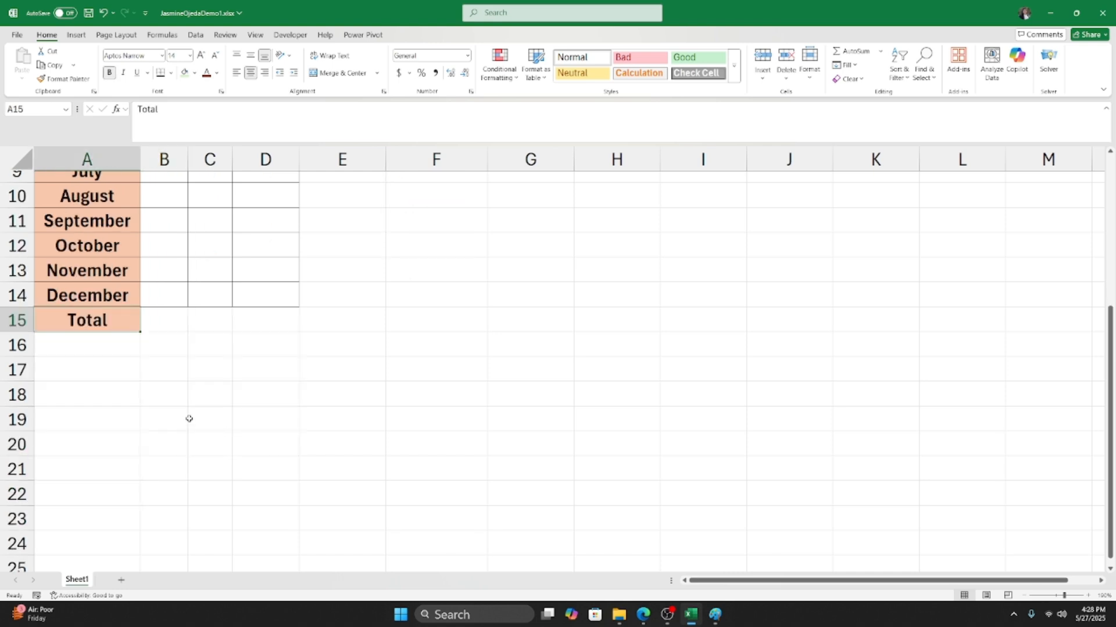
ctrl+scroll(188, 418, up, 1)
scroll(182, 386, down, 2)
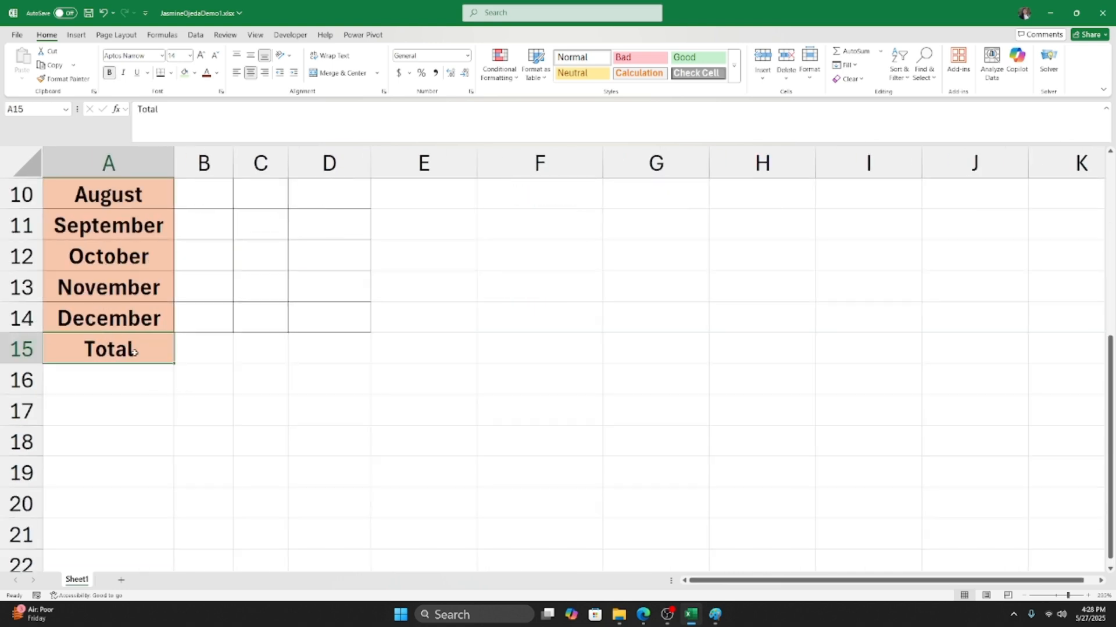
scroll(133, 350, up, 1)
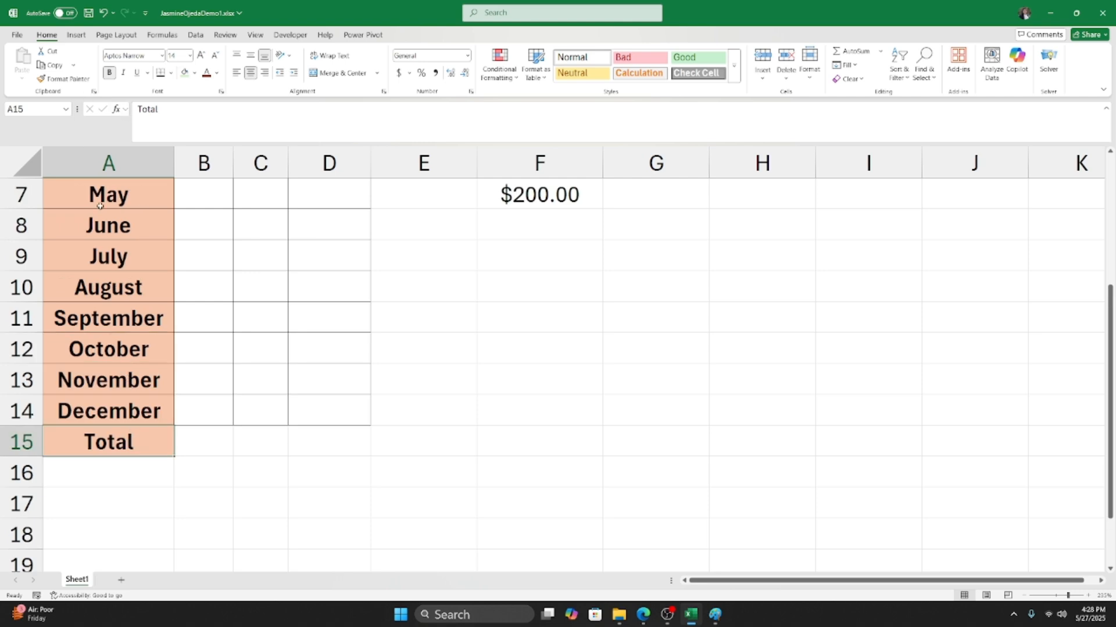
click(143, 309)
click(137, 388)
click(137, 409)
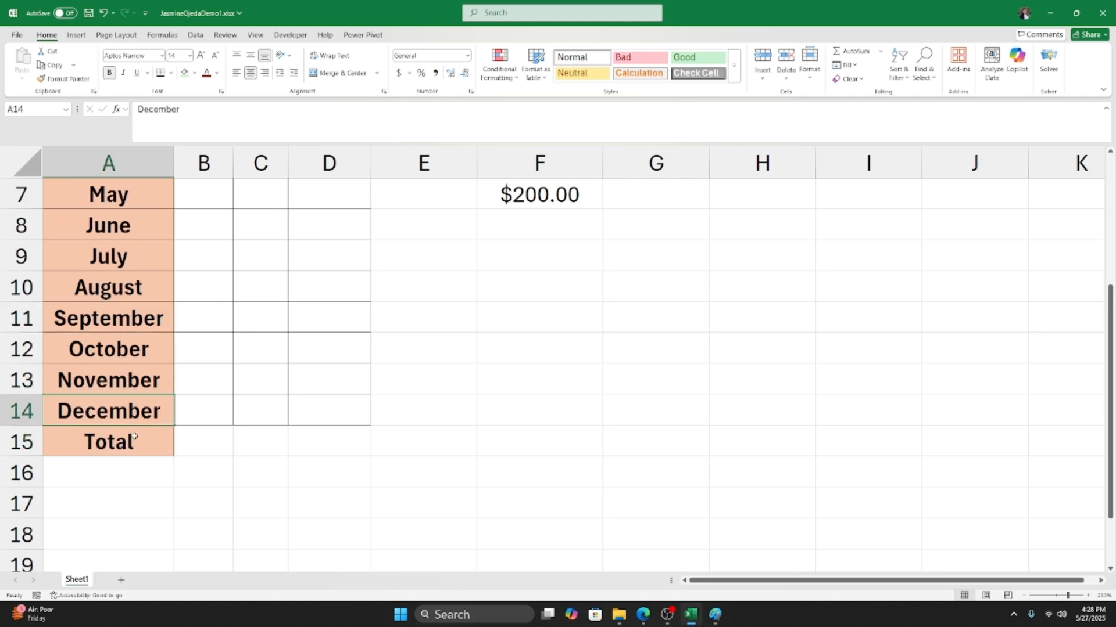
click(137, 440)
click(133, 353)
click(135, 409)
click(119, 439)
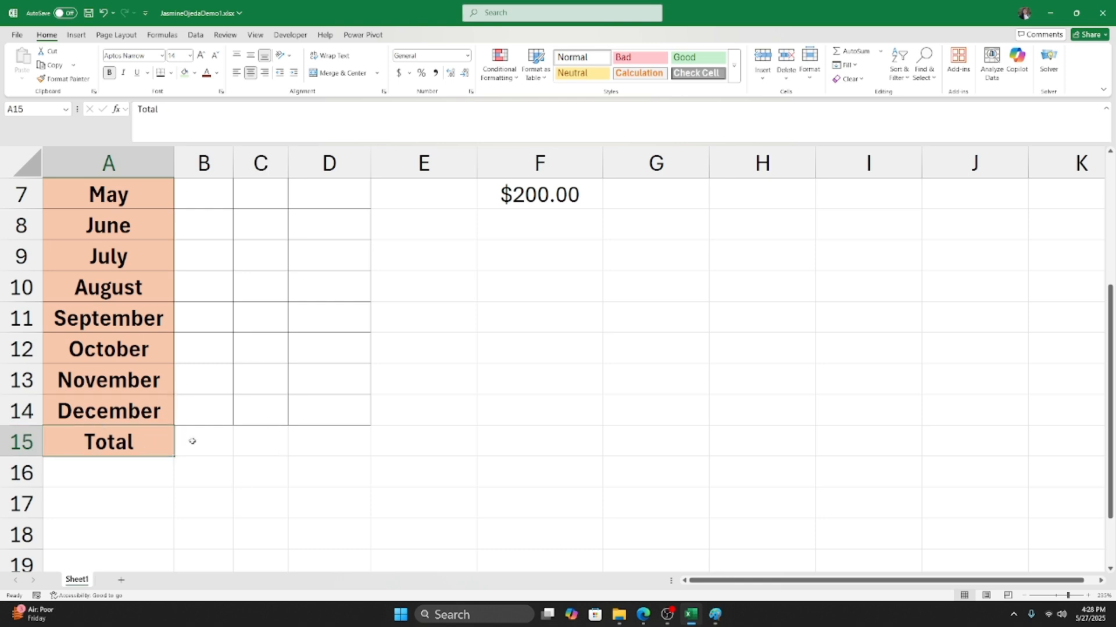
Examine the Dogs values for January to April in B3:B6 against the Total row cell B15.
click(226, 441)
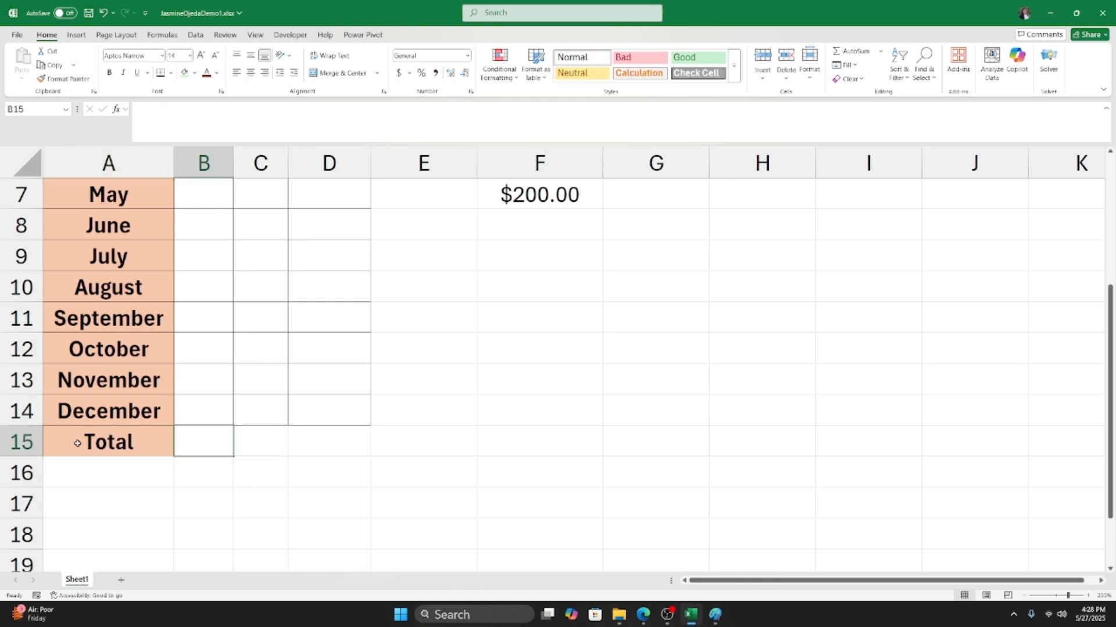
click(139, 443)
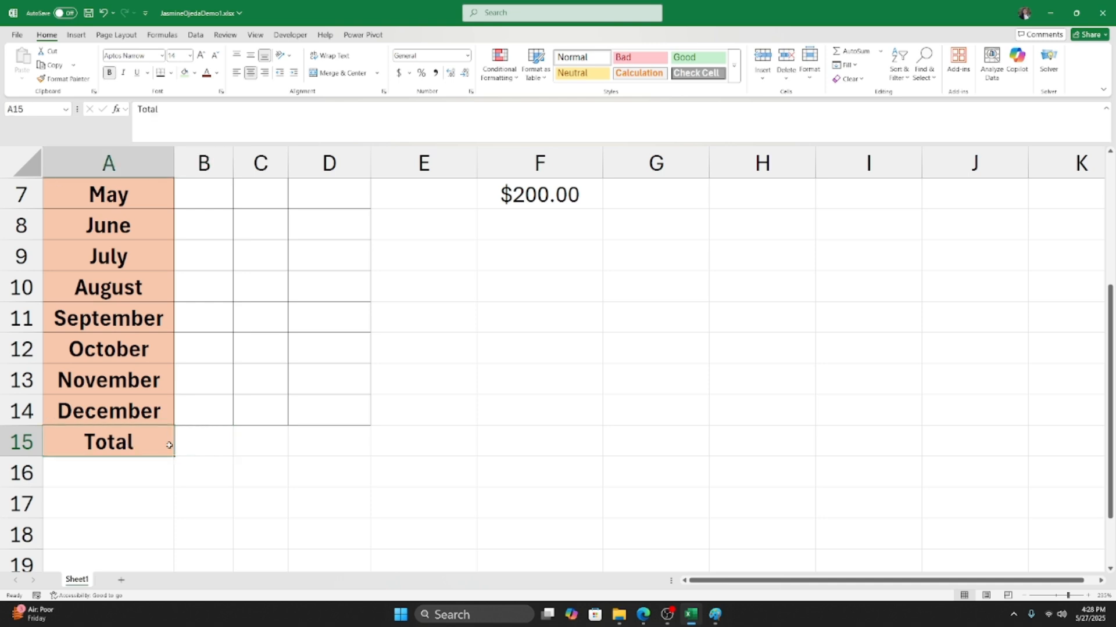
click(216, 449)
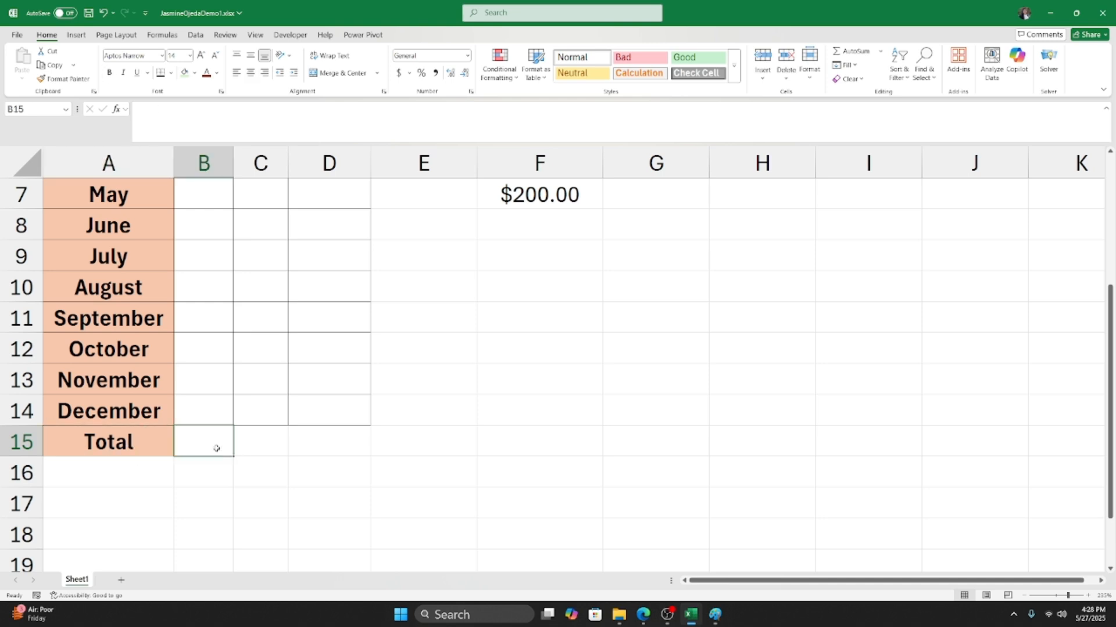
scroll(190, 429, up, 1)
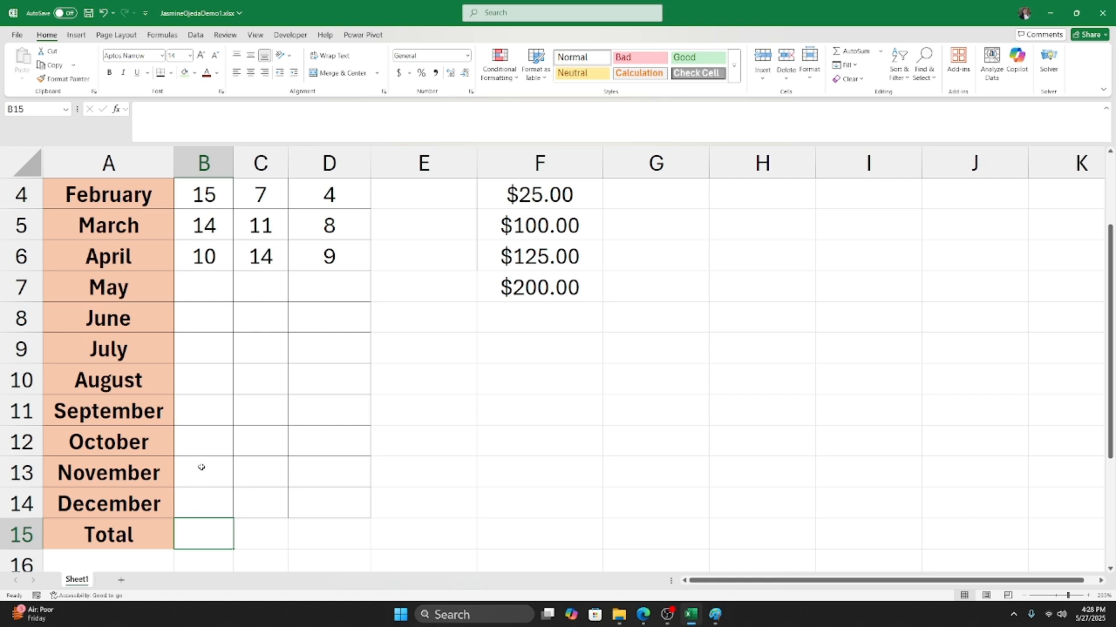
scroll(215, 388, up, 1)
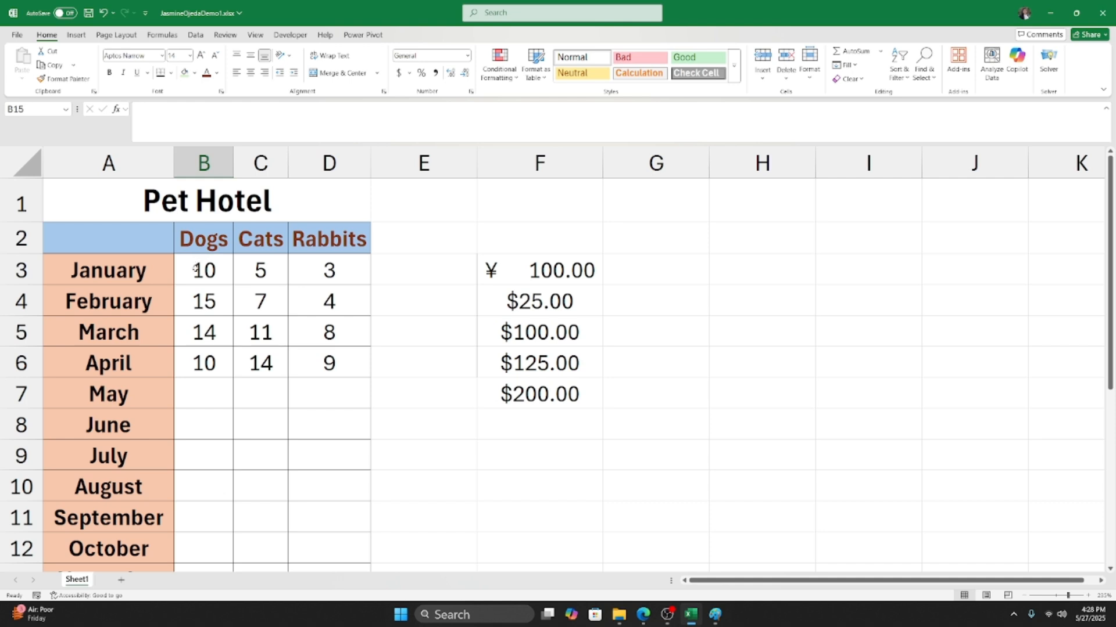
drag(196, 269, 203, 366)
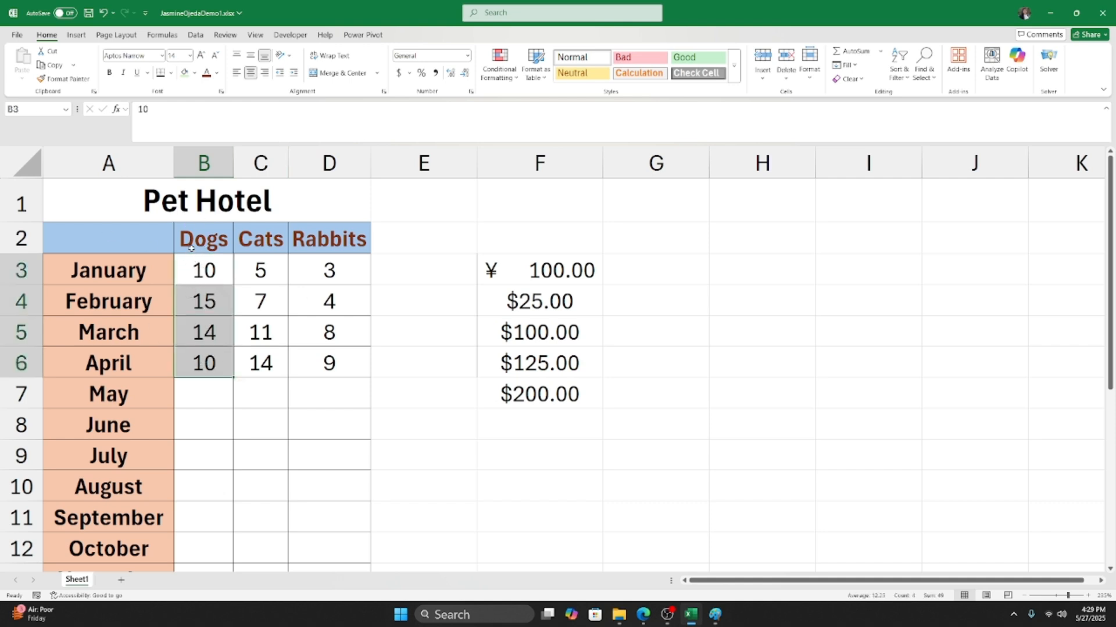
scroll(192, 261, down, 3)
click(192, 365)
scroll(193, 371, up, 3)
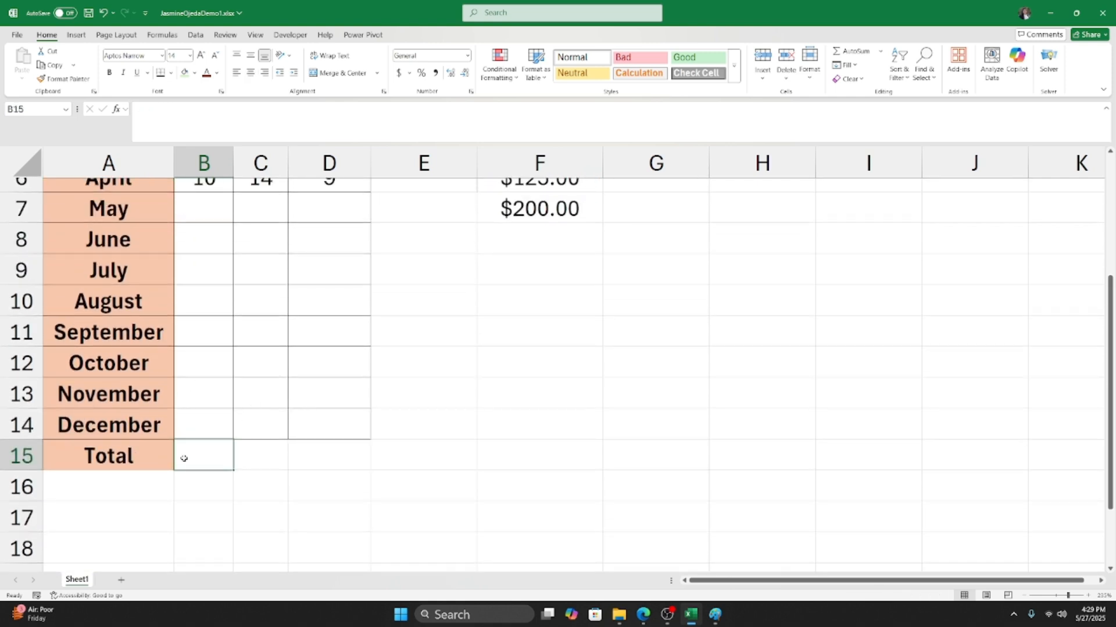
scroll(200, 452, up, 1)
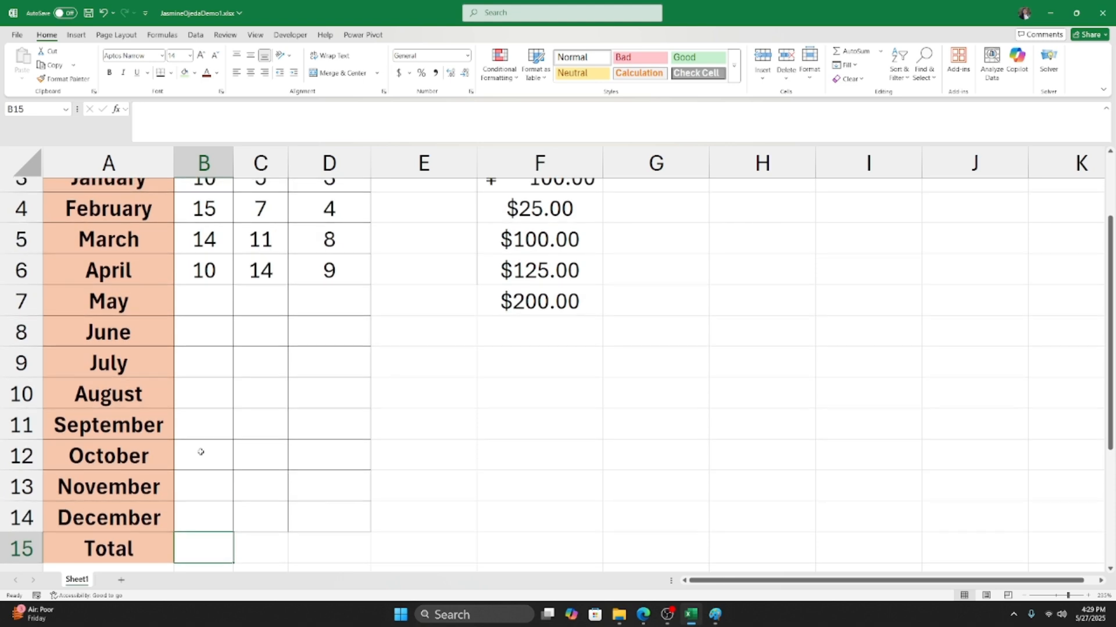
scroll(200, 452, up, 1)
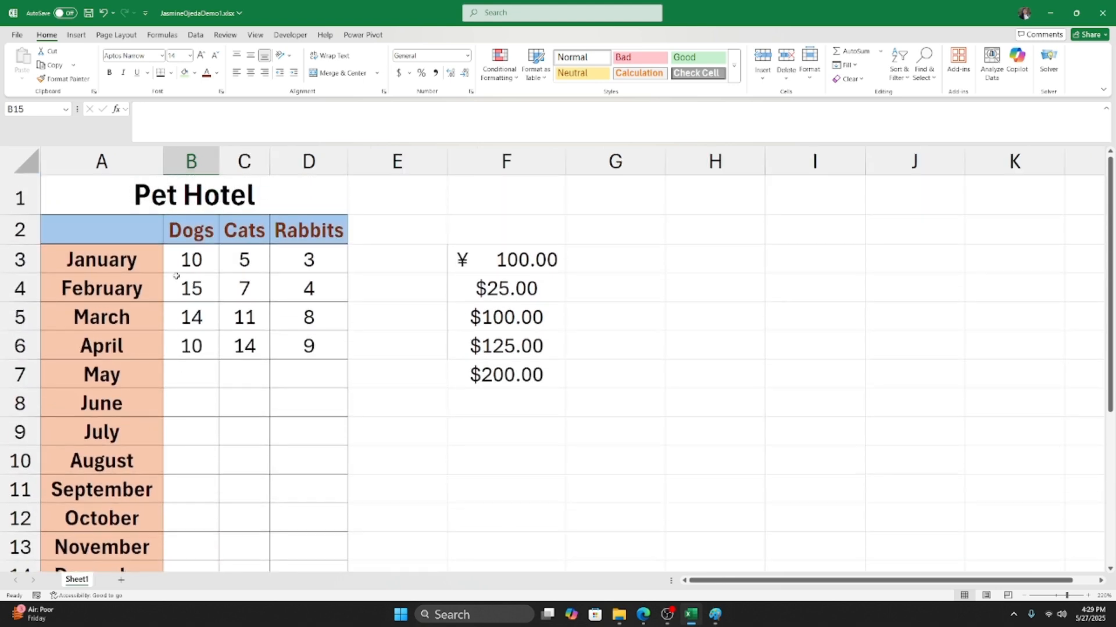
scroll(192, 378, down, 3)
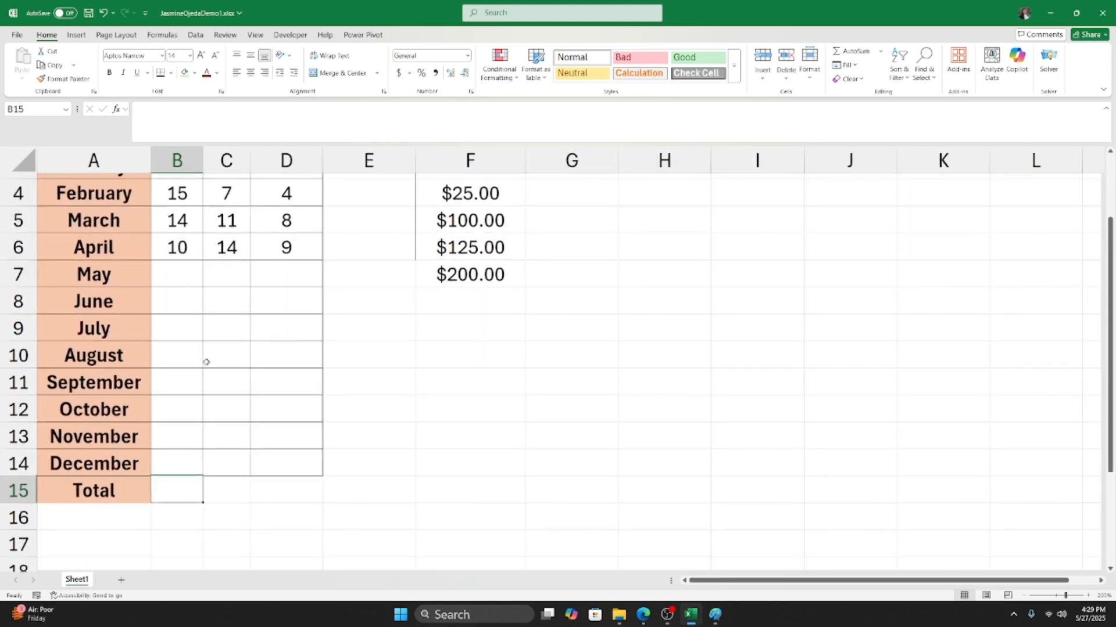
scroll(189, 275, up, 1)
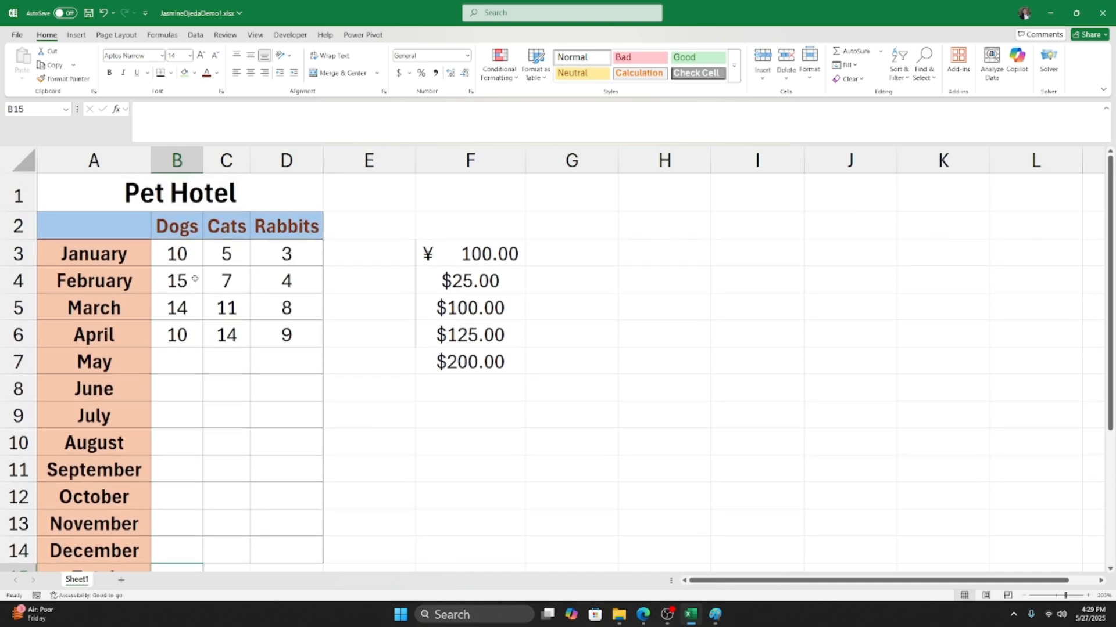
Go through the Dogs values in B3:B6 and enter 49 as their hand-calculated total in B15.
click(175, 261)
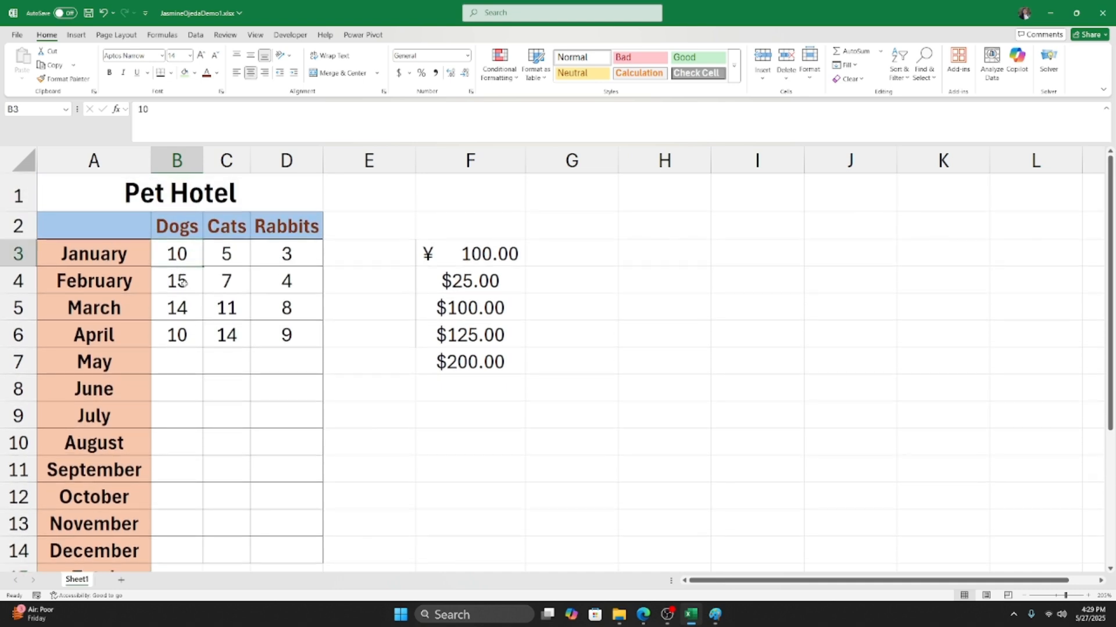
click(183, 282)
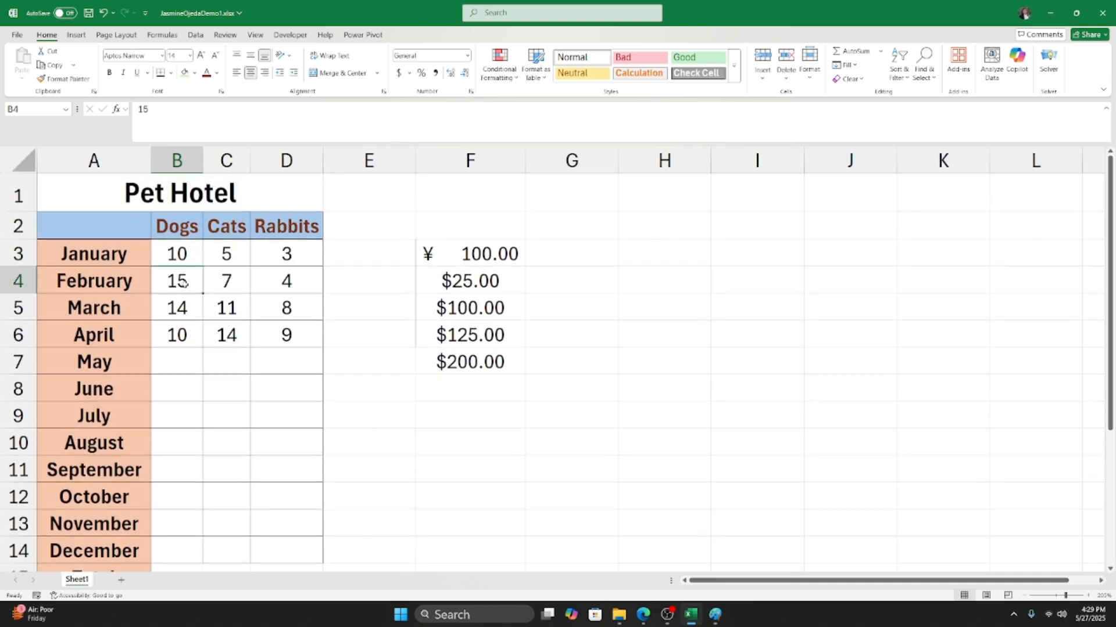
click(179, 314)
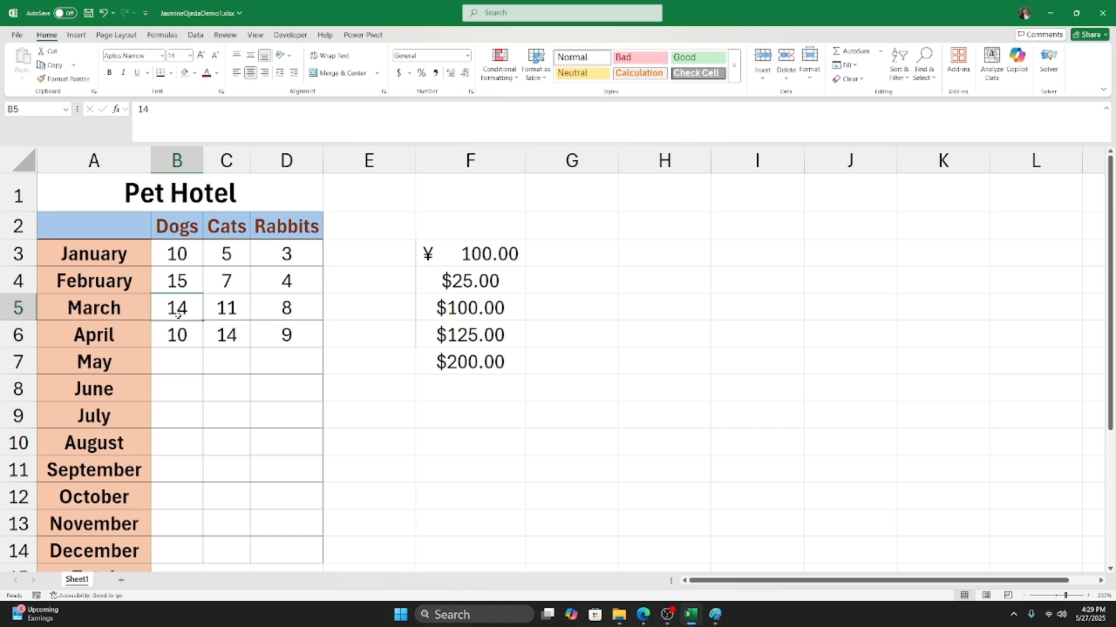
click(179, 330)
scroll(179, 331, down, 1)
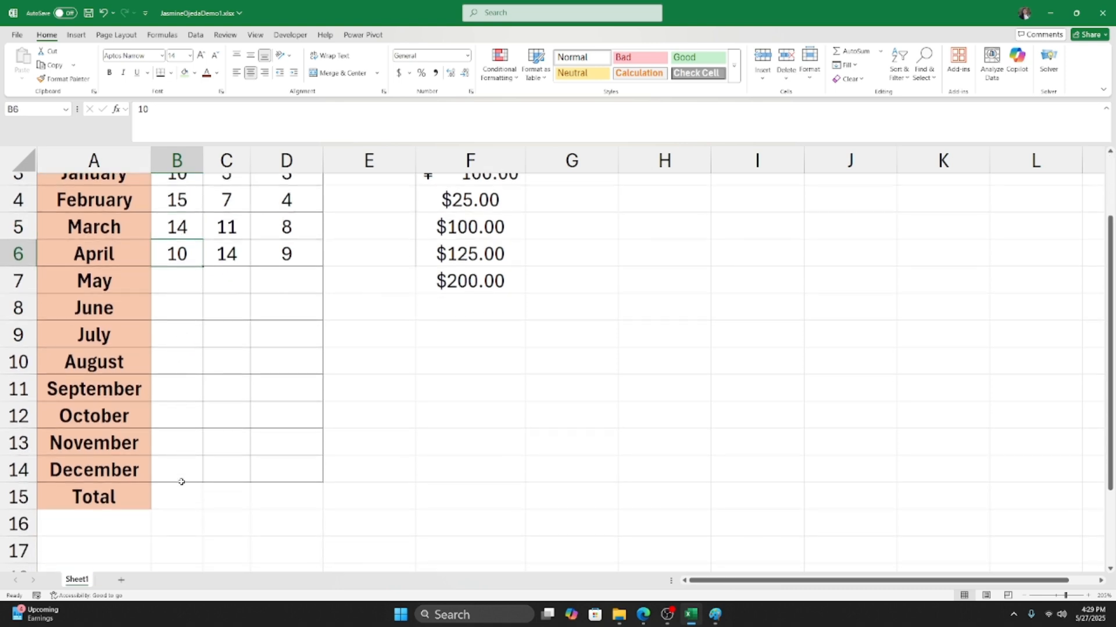
click(171, 489)
text(49)
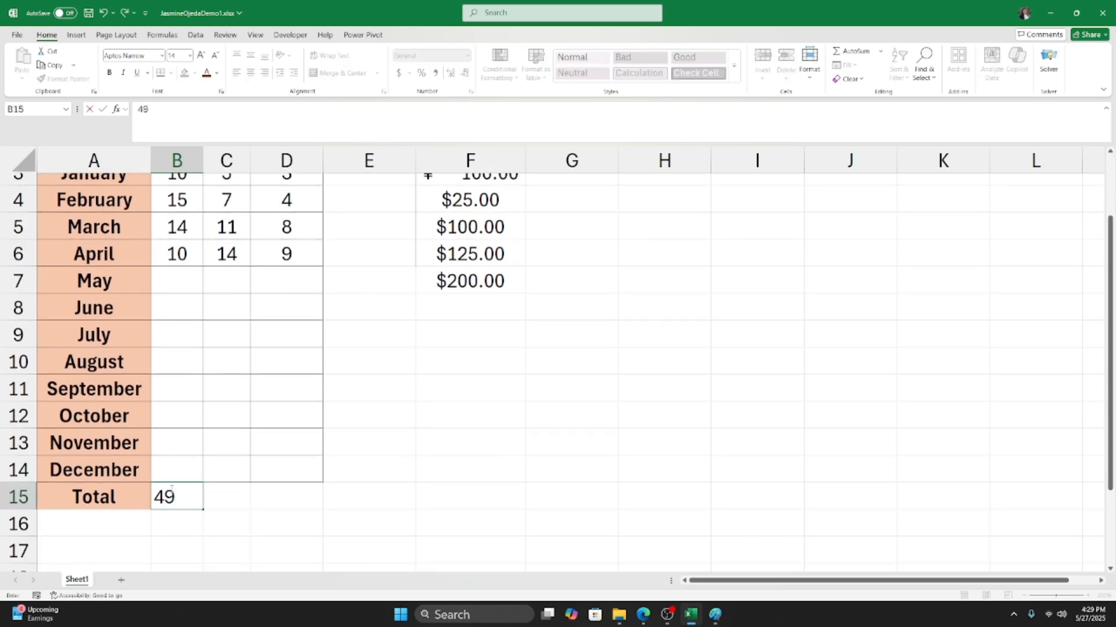
key(Return)
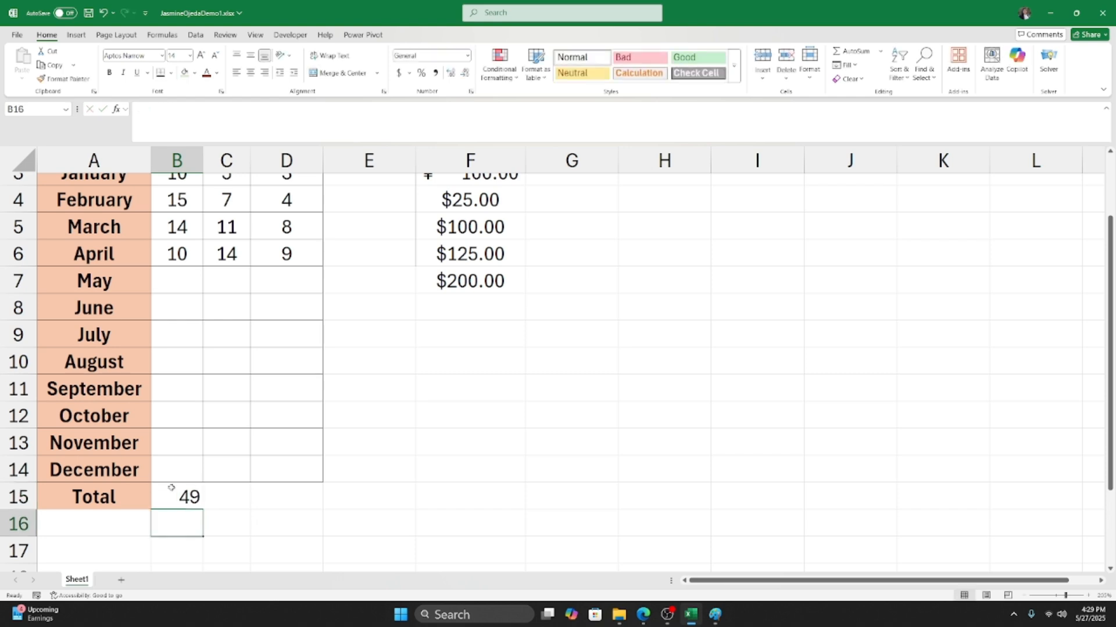
Enter 15 as the May value for Dogs in B7.
click(191, 284)
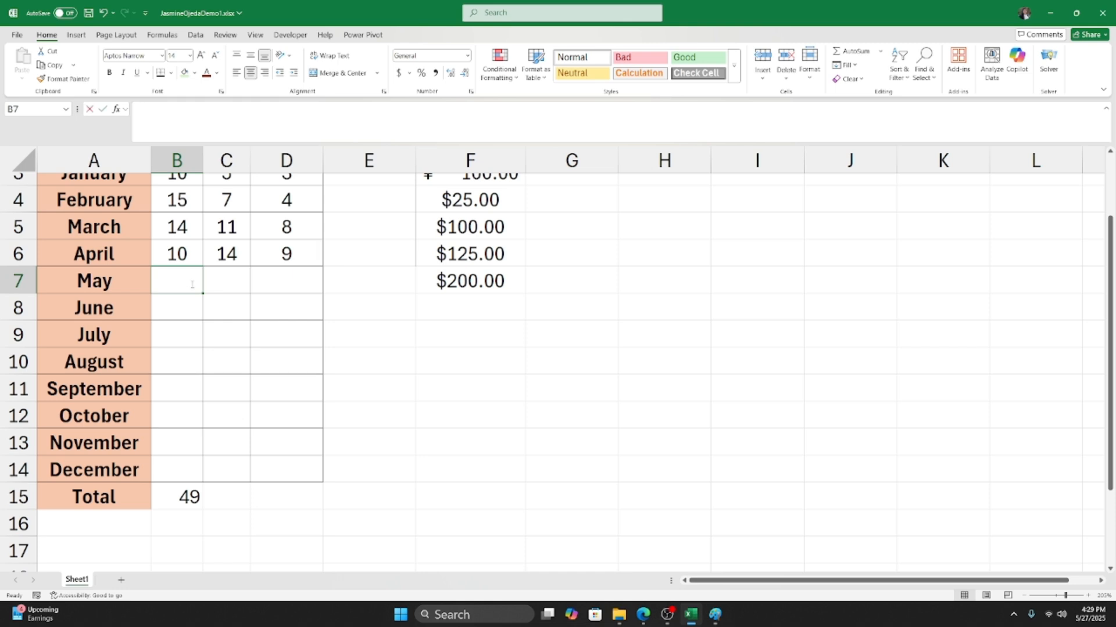
text(15)
key(Return)
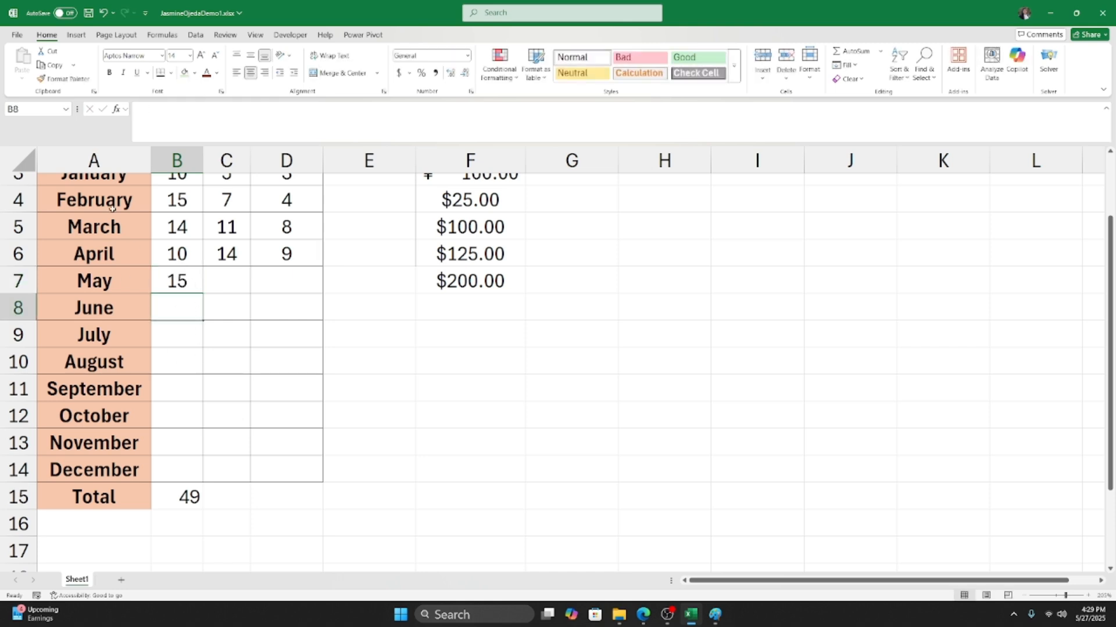
Clear the hand-entered total from cell B15 in the Dogs column.
click(178, 498)
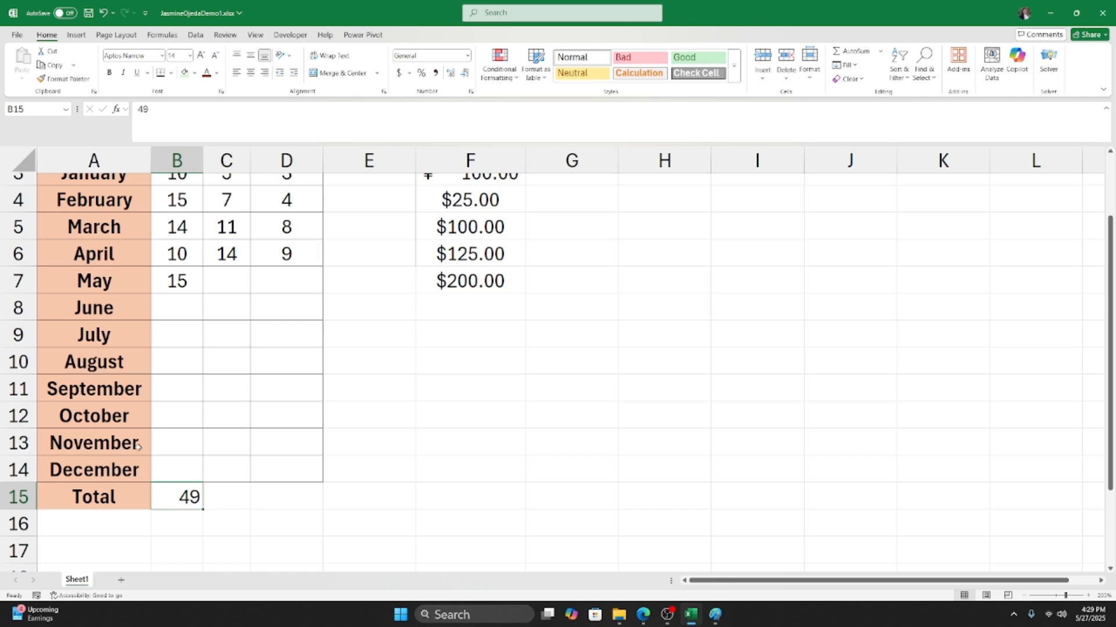
key(BackSpace)
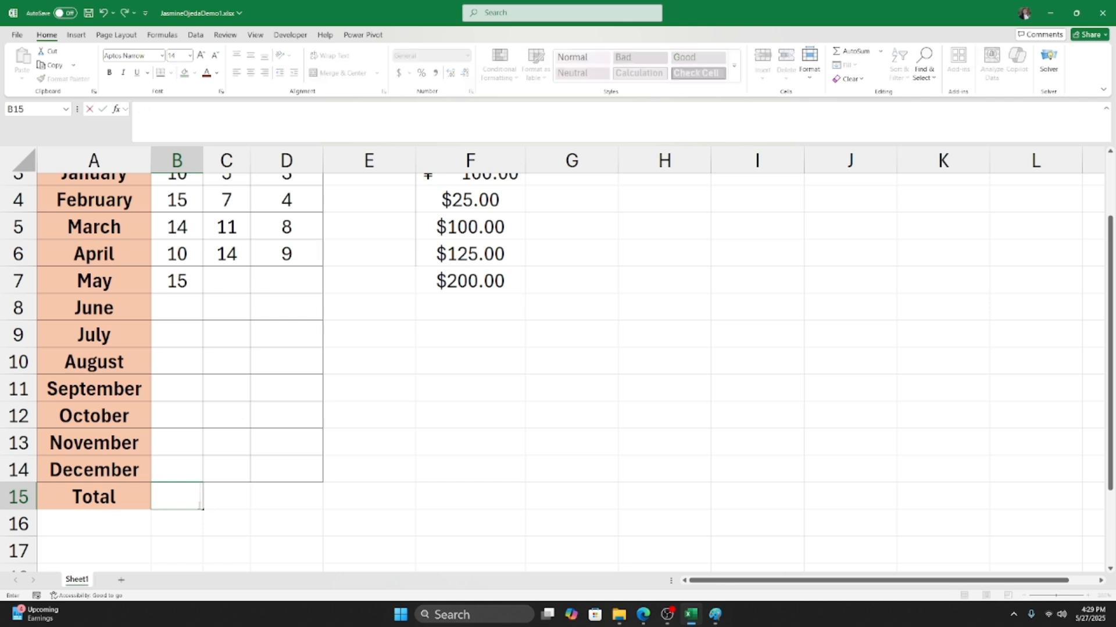
key(Return)
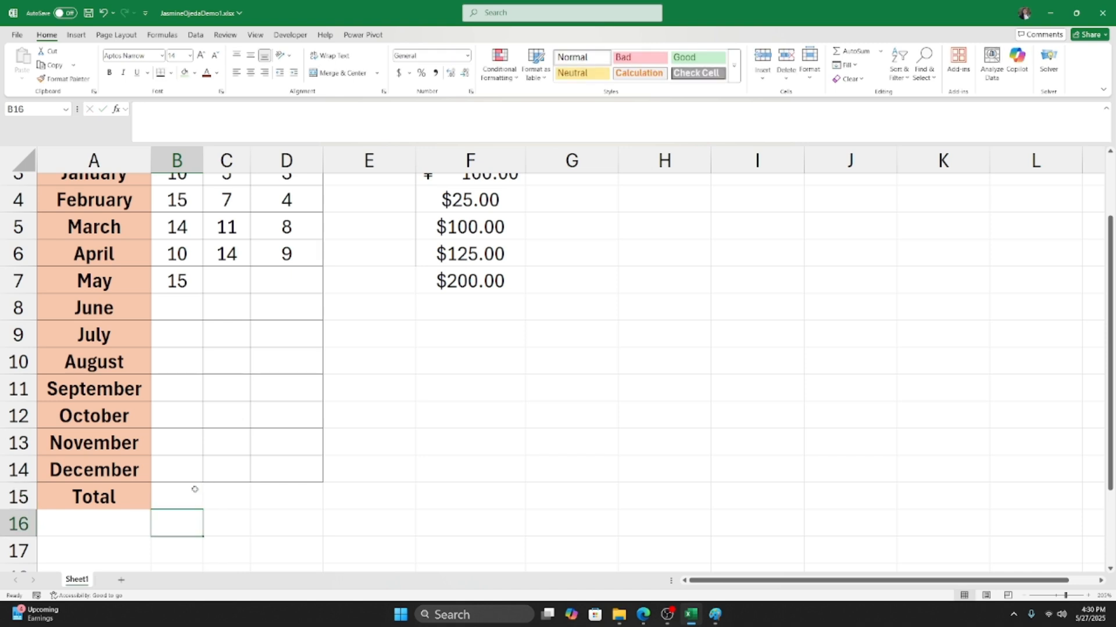
Total the Dogs column in B15 using AutoSum over the range B3:B14.
click(195, 489)
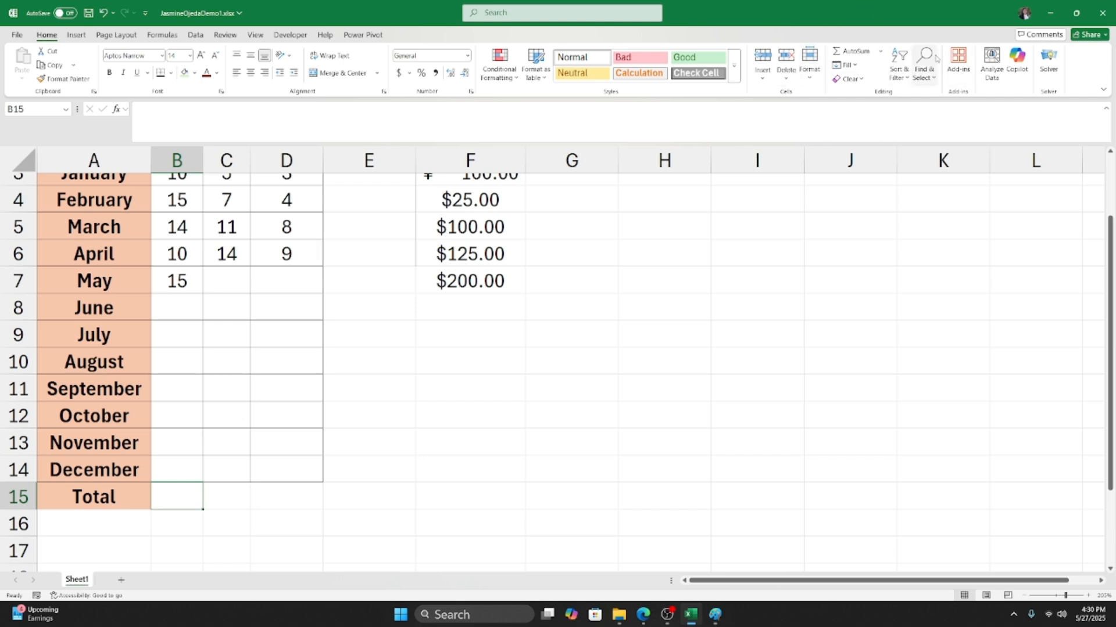
click(843, 53)
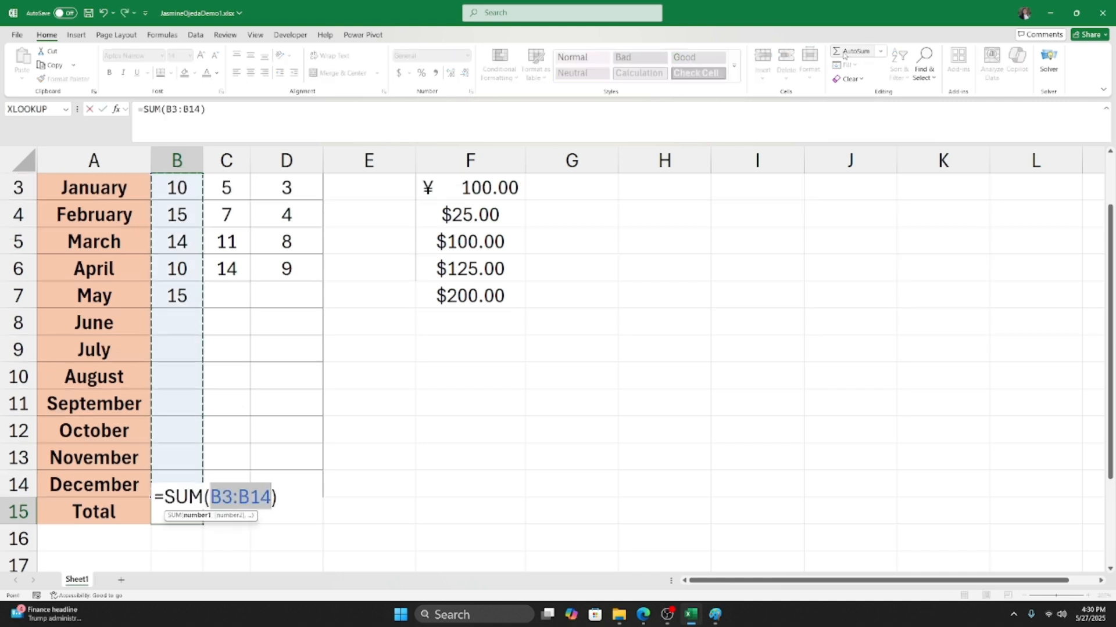
scroll(247, 423, up, 2)
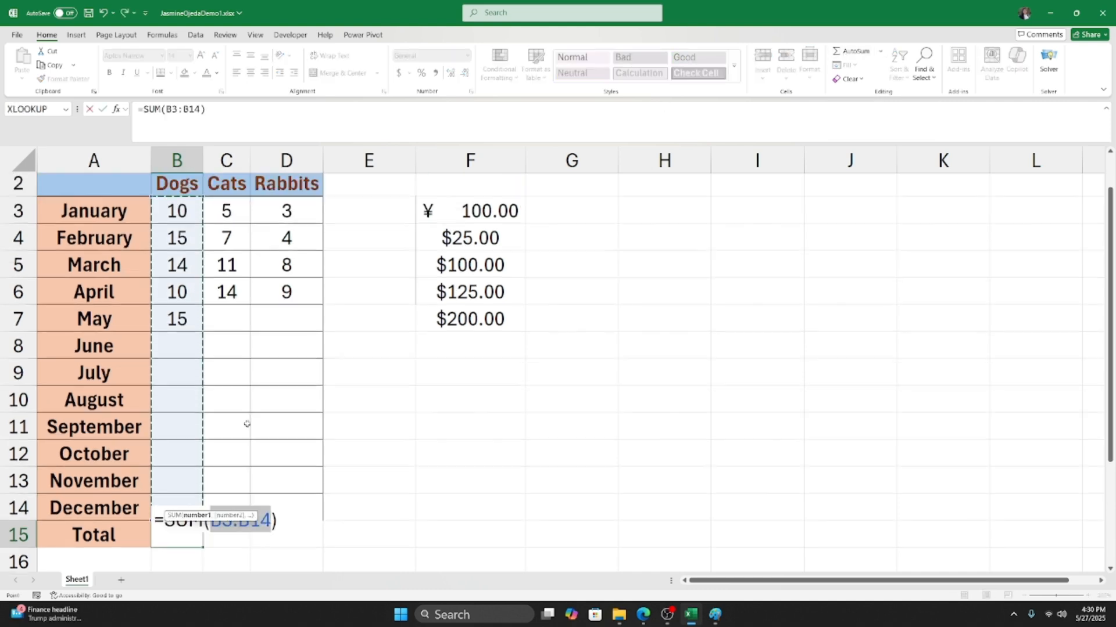
scroll(239, 376, down, 2)
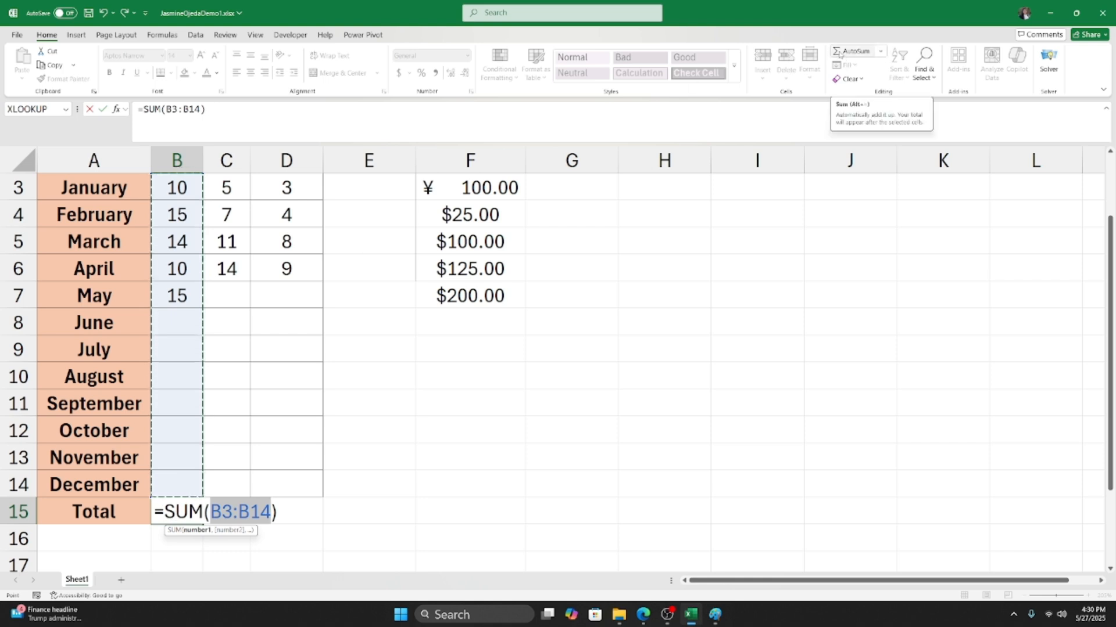
click(850, 56)
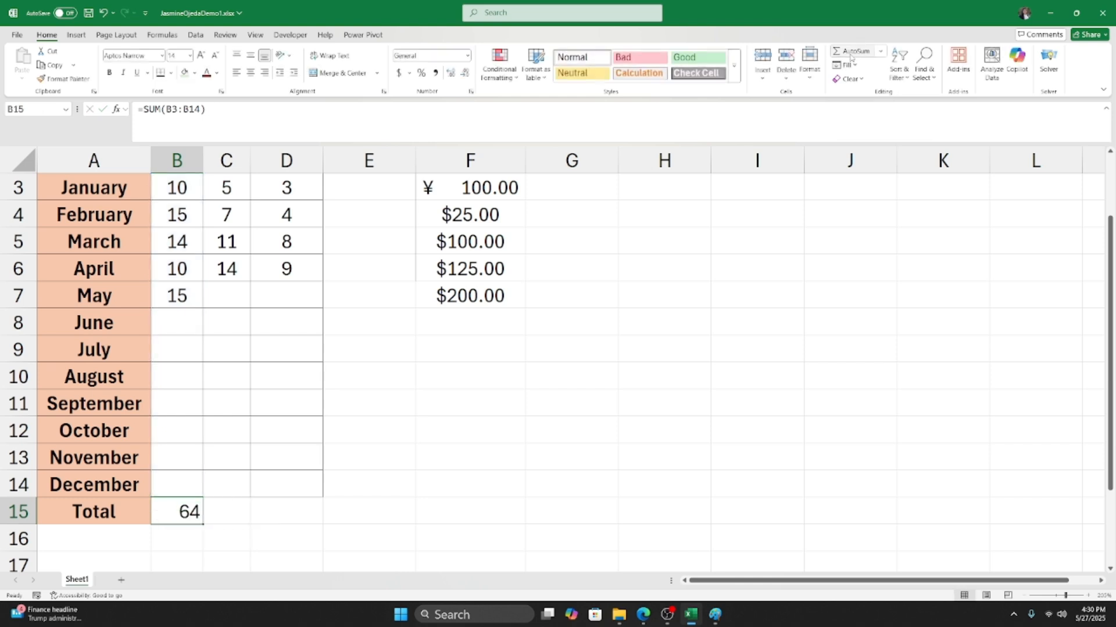
Check the Dogs values for January to May in B3:B7 against the sum formula in B15.
scroll(230, 484, up, 1)
scroll(230, 484, down, 1)
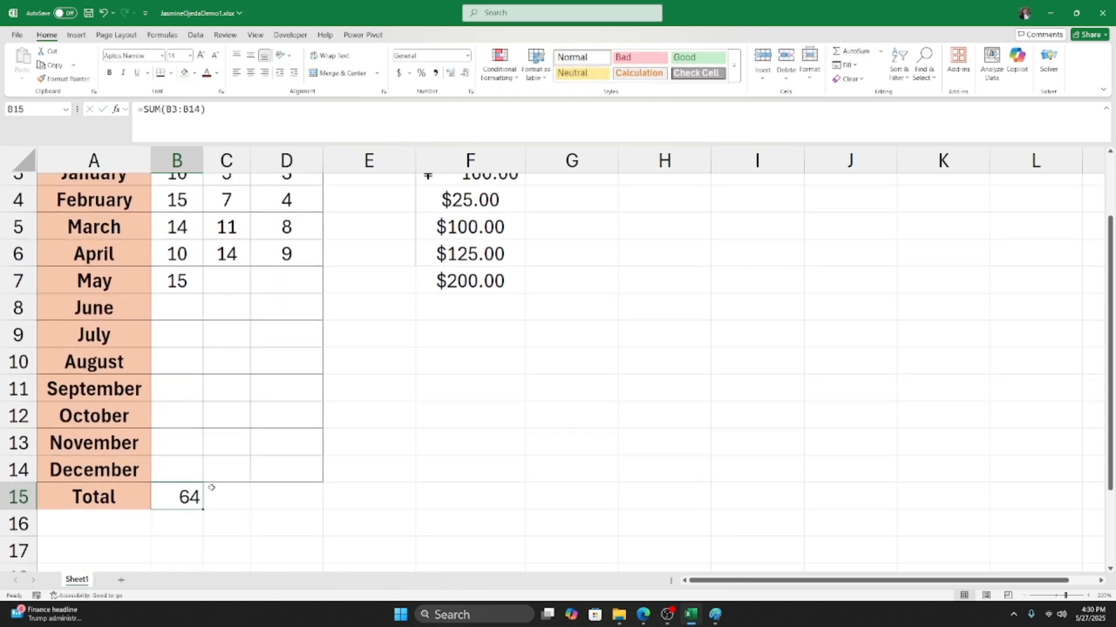
scroll(172, 503, up, 1)
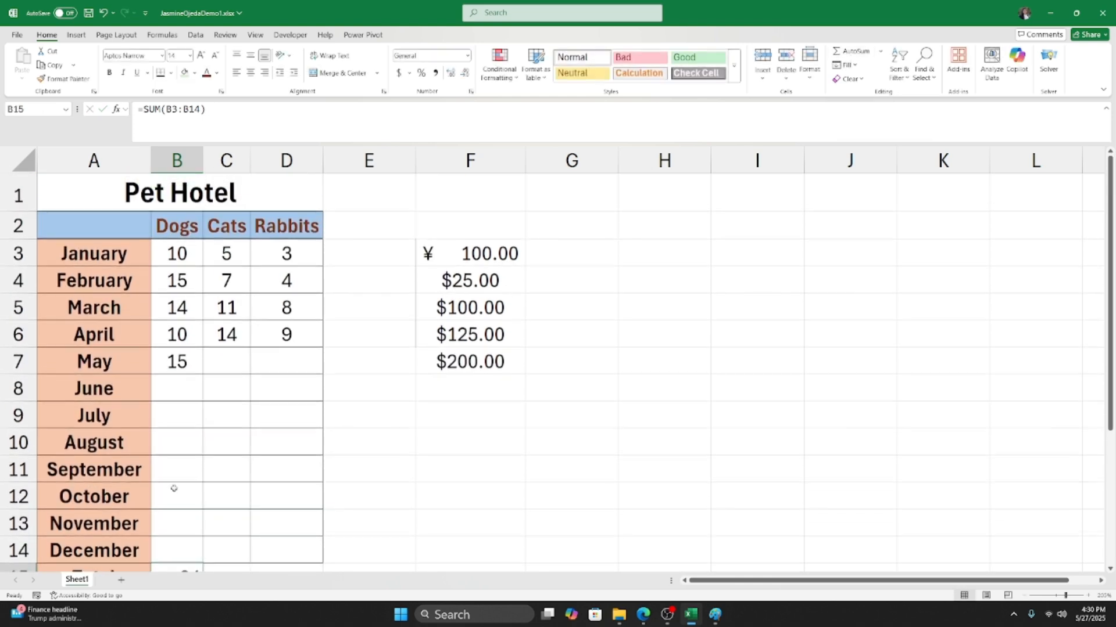
drag(177, 256, 190, 356)
scroll(186, 356, down, 1)
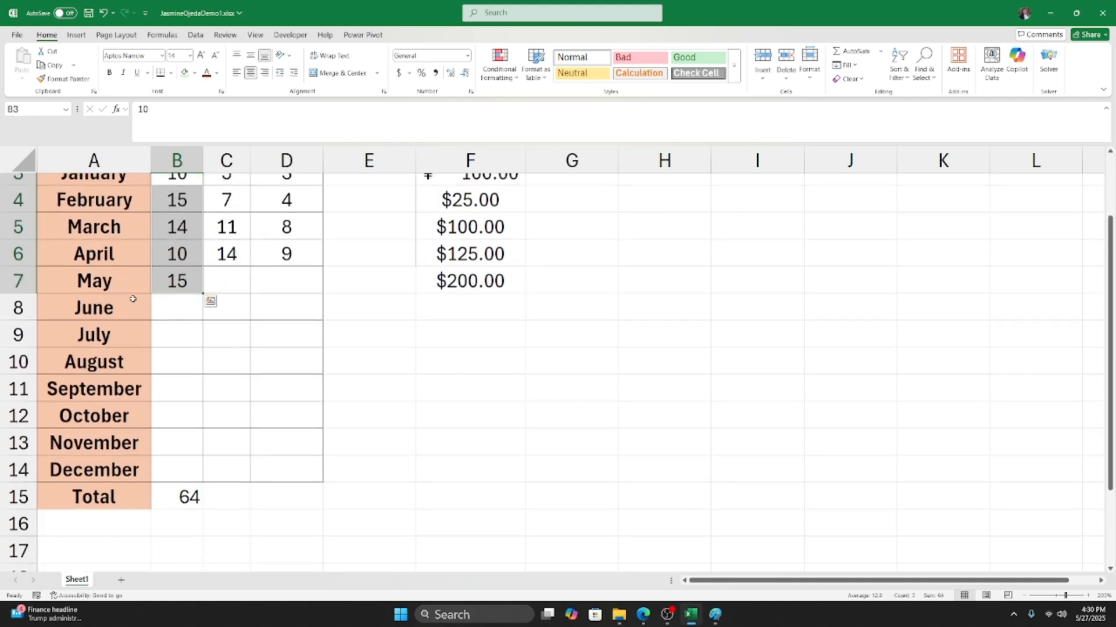
click(184, 498)
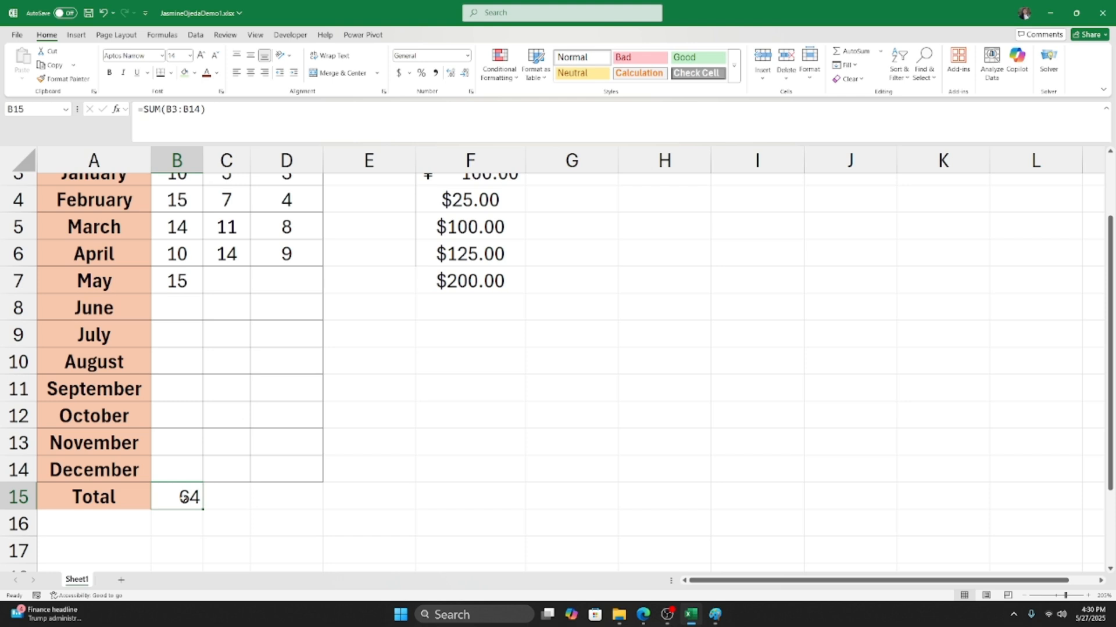
Enter 29 as the June value for Dogs in B8.
click(177, 306)
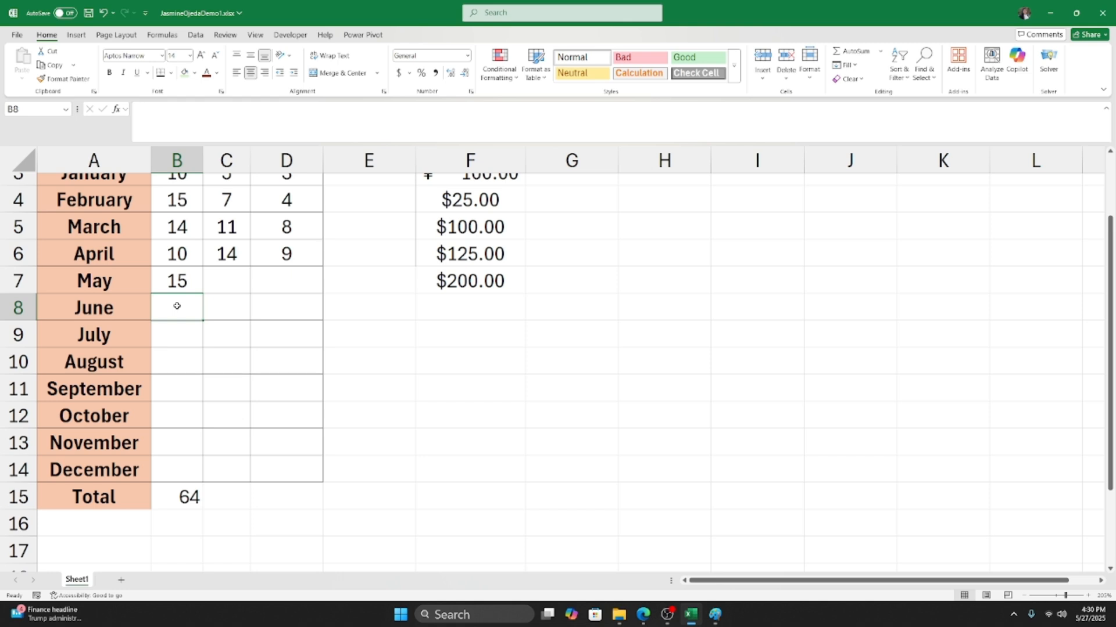
text(29)
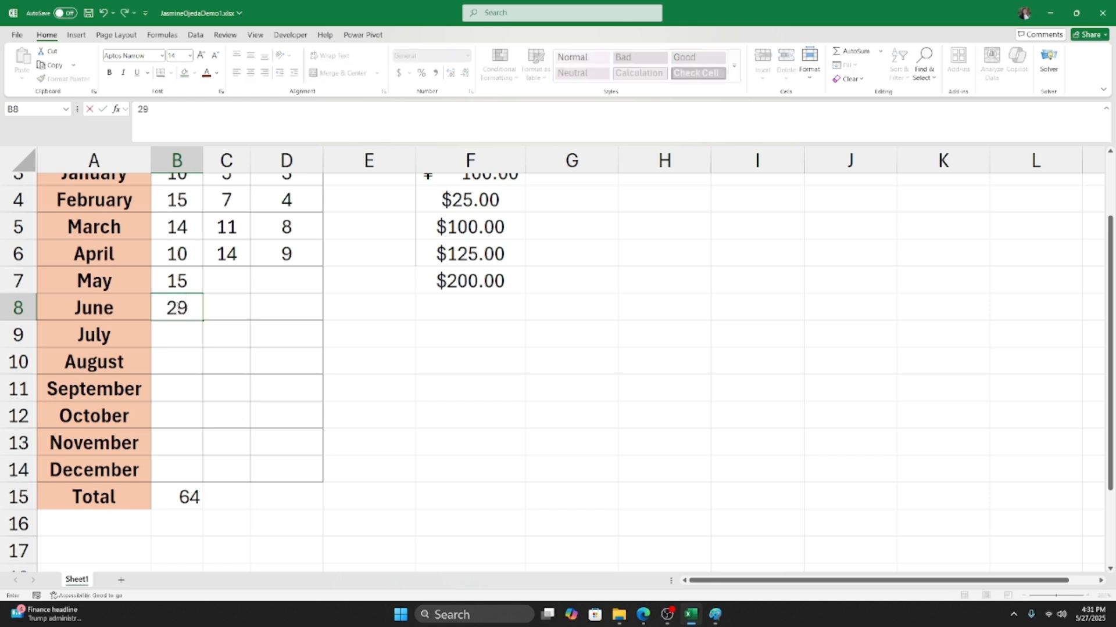
scroll(177, 307, down, 1)
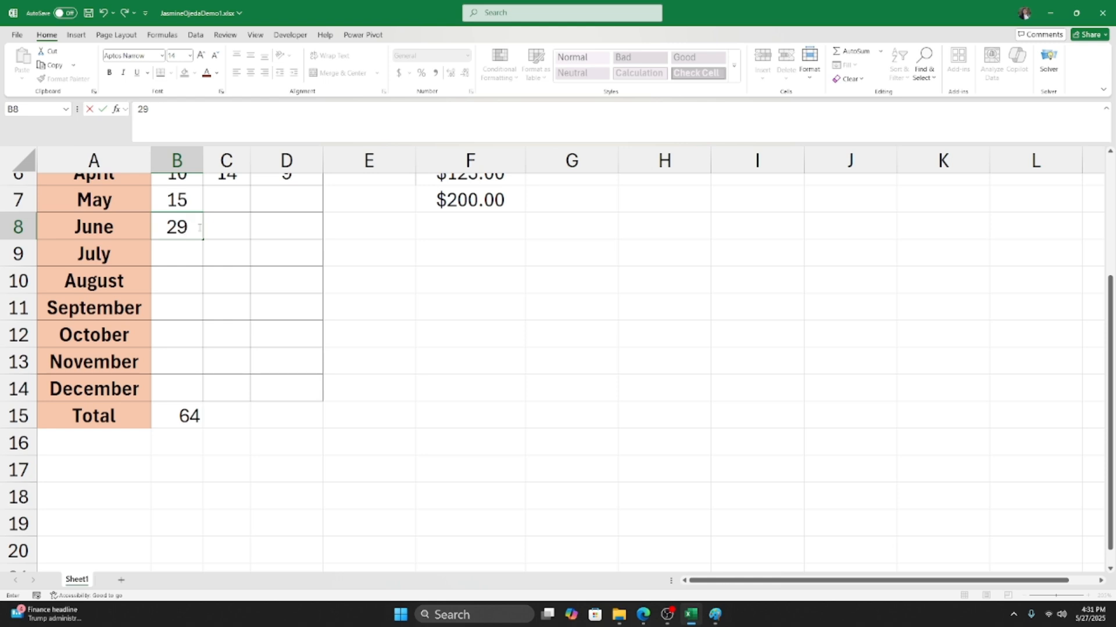
key(Return)
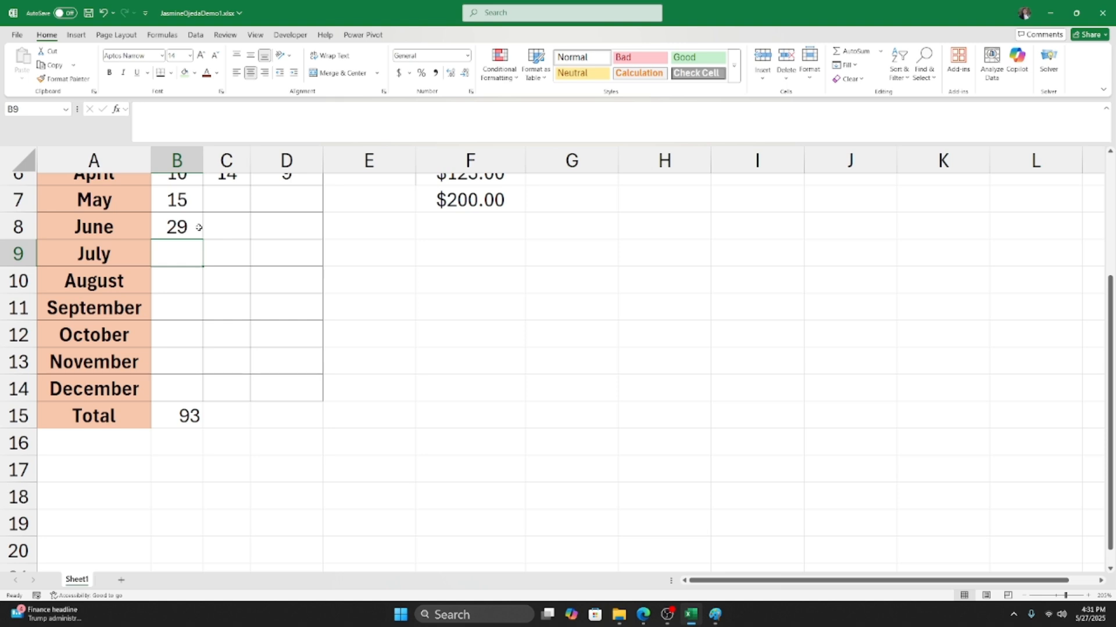
Enter 14 for July and 31 for August in the Dogs column, cells B9 and B10.
text(14)
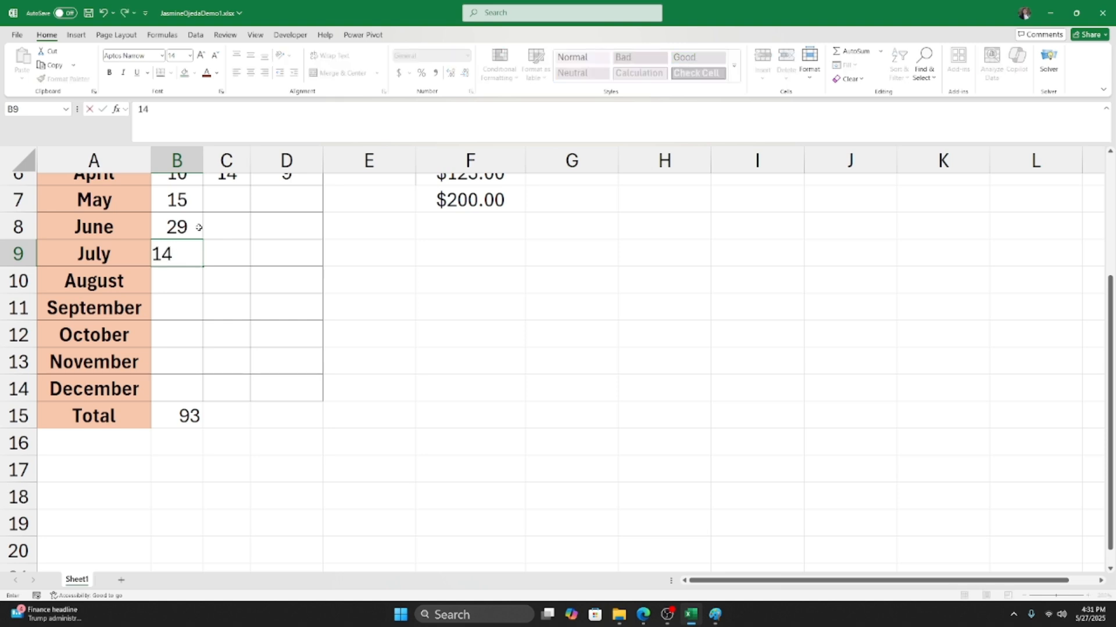
key(Return)
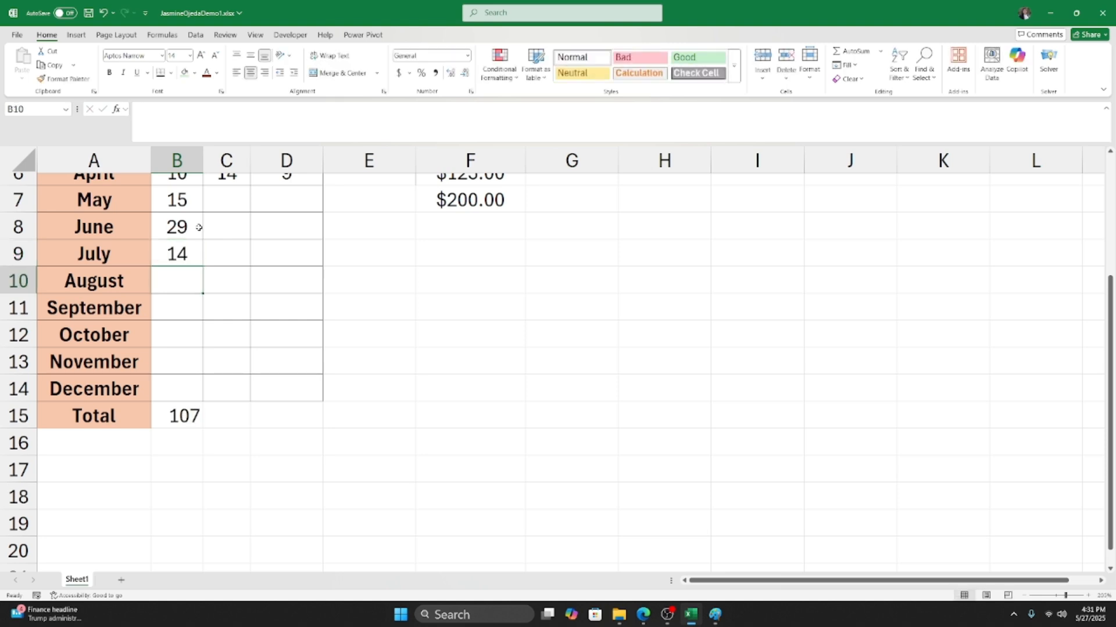
text(31)
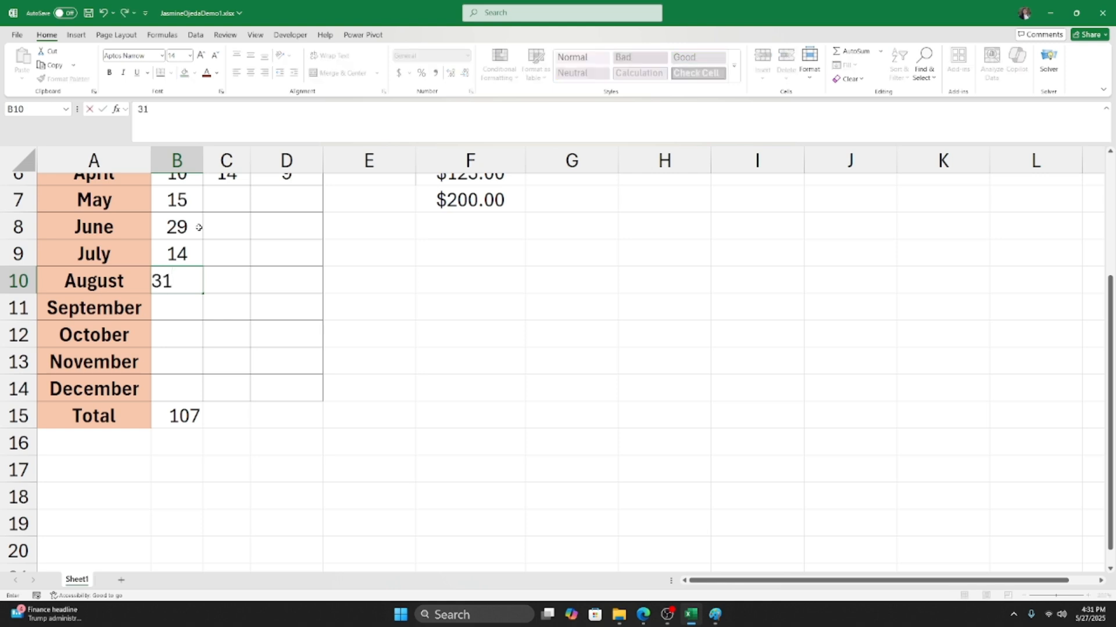
key(Return)
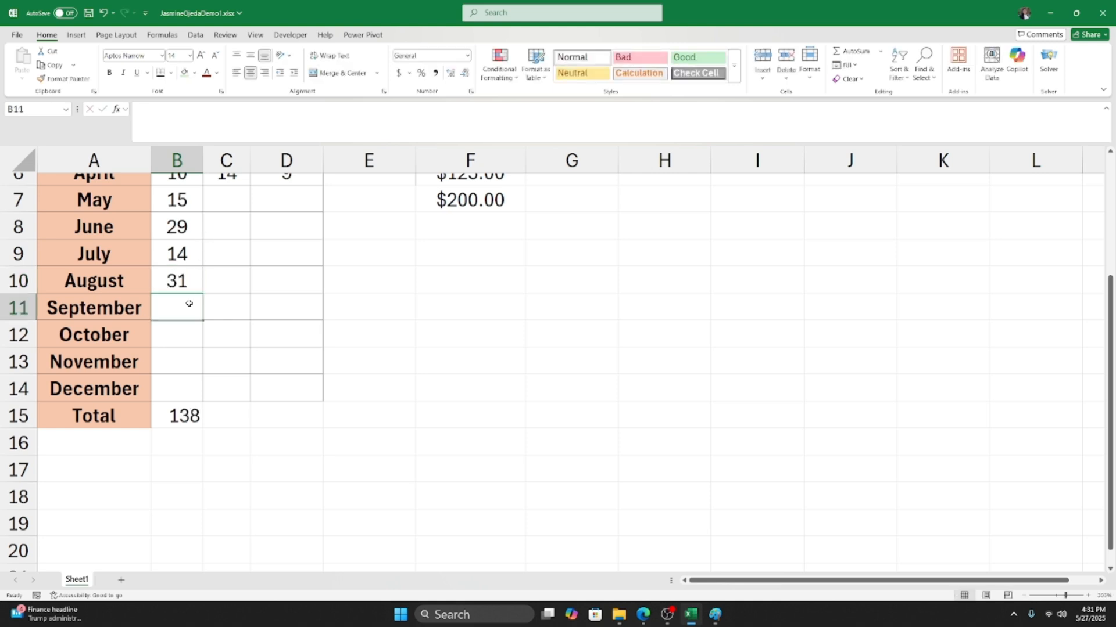
Review the Dogs total in B15 against the monthly values and clear its sum formula.
click(197, 411)
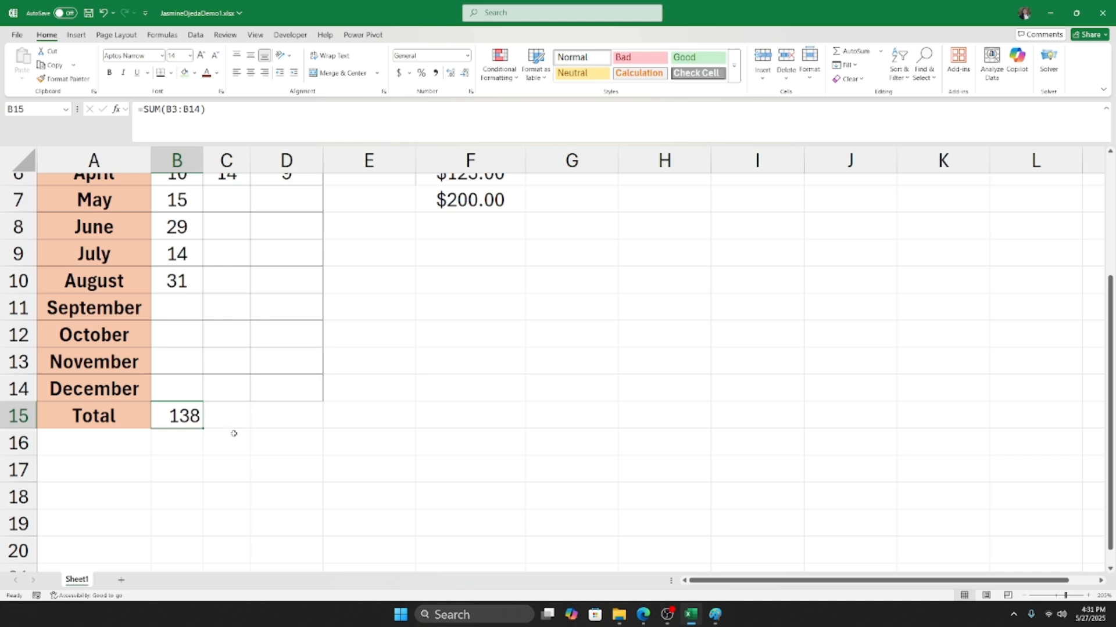
scroll(229, 419, up, 2)
scroll(221, 429, down, 1)
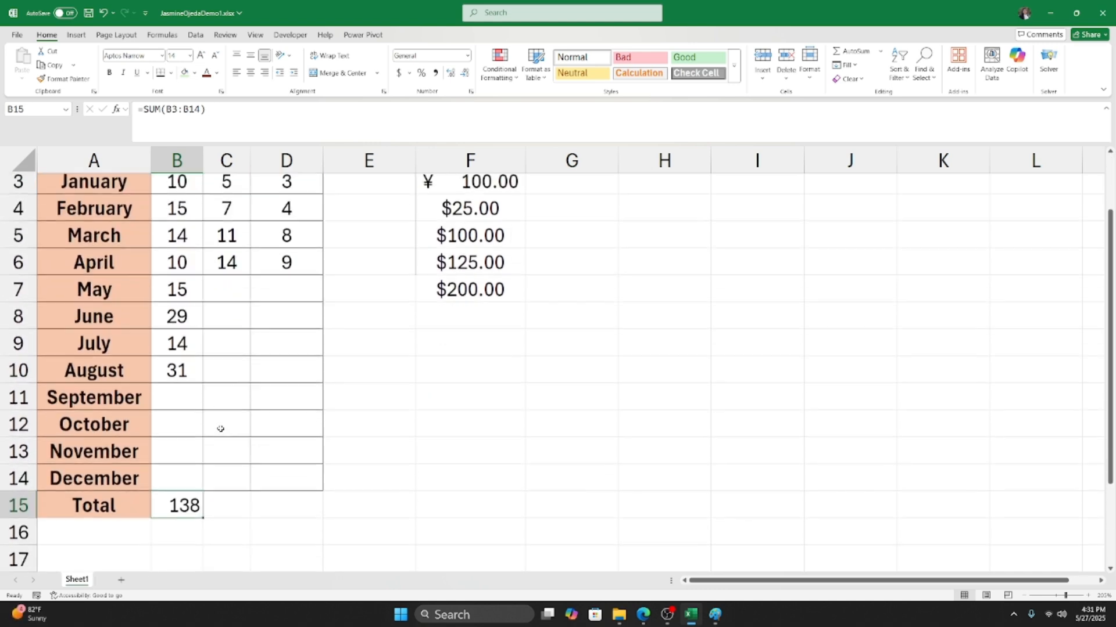
scroll(221, 429, up, 1)
scroll(221, 430, down, 1)
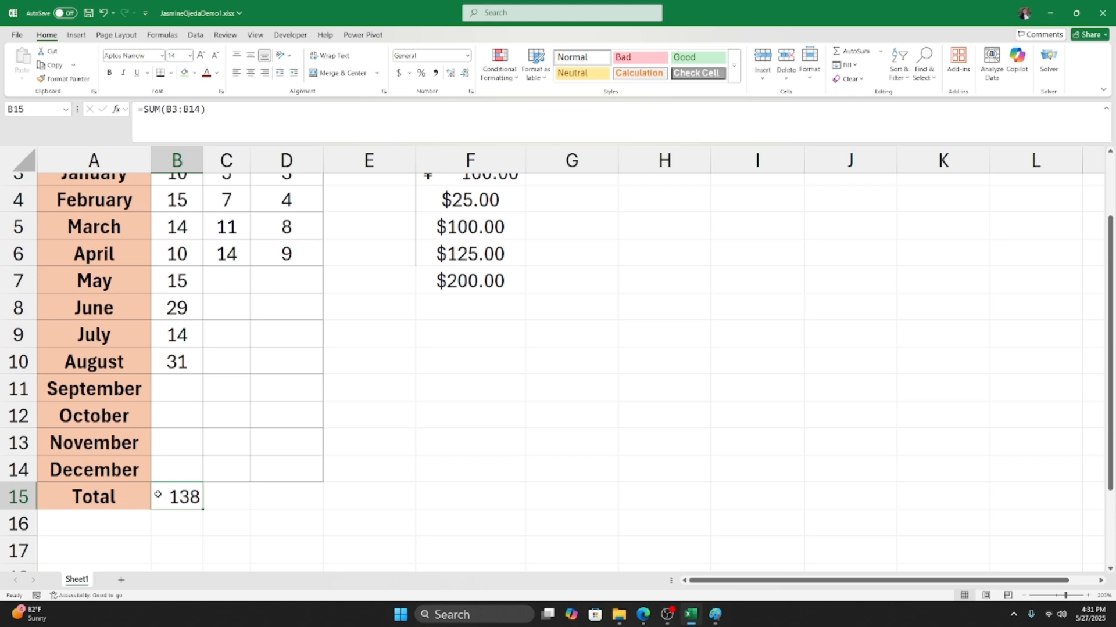
key(Delete)
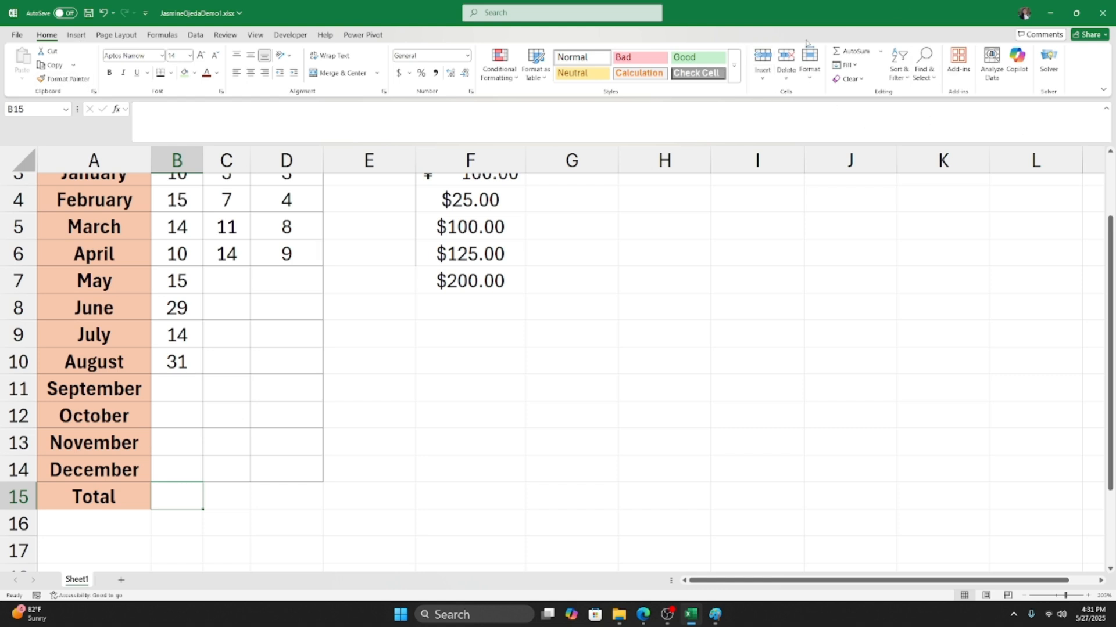
Start an AutoSum in B15 over the range B3:B14 and review which months the range covers.
click(846, 51)
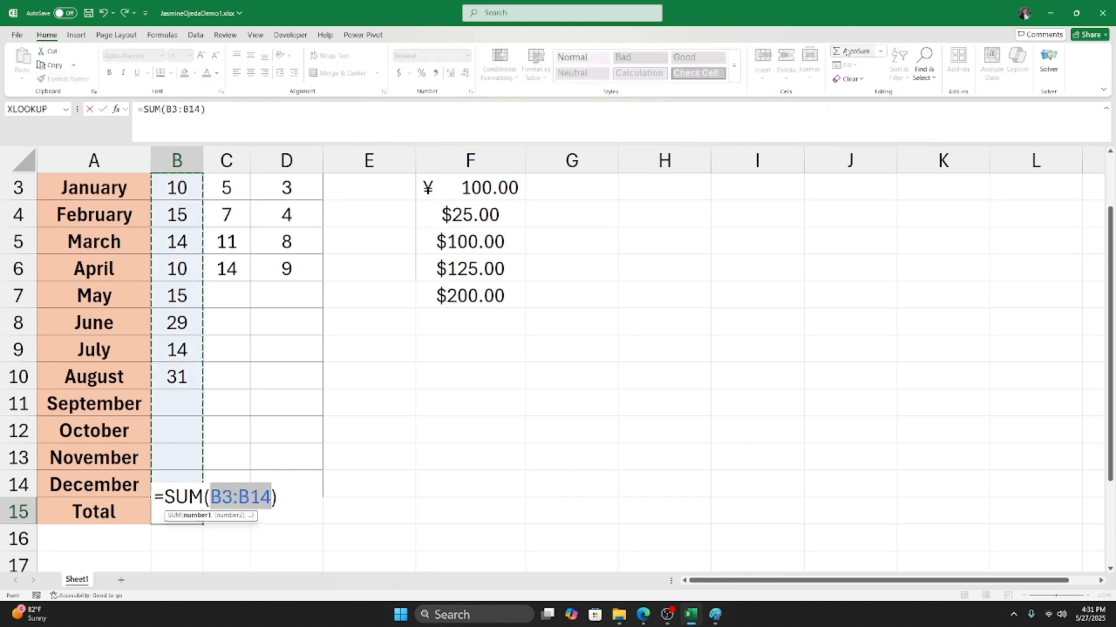
scroll(243, 492, up, 1)
scroll(243, 492, down, 1)
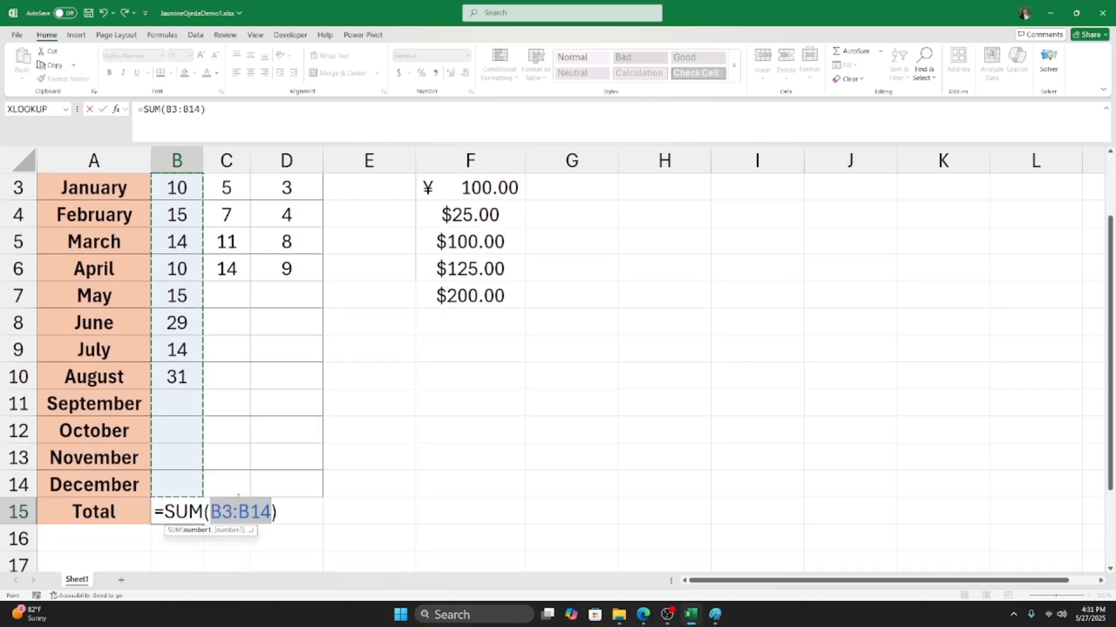
scroll(238, 507, down, 1)
scroll(239, 508, down, 1)
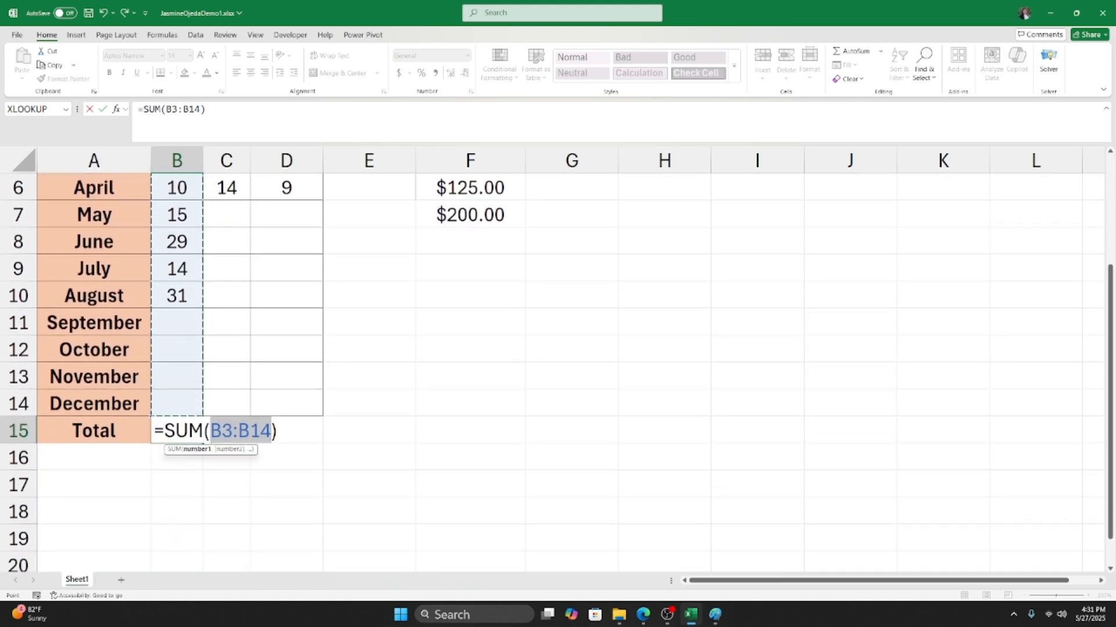
scroll(212, 421, down, 1)
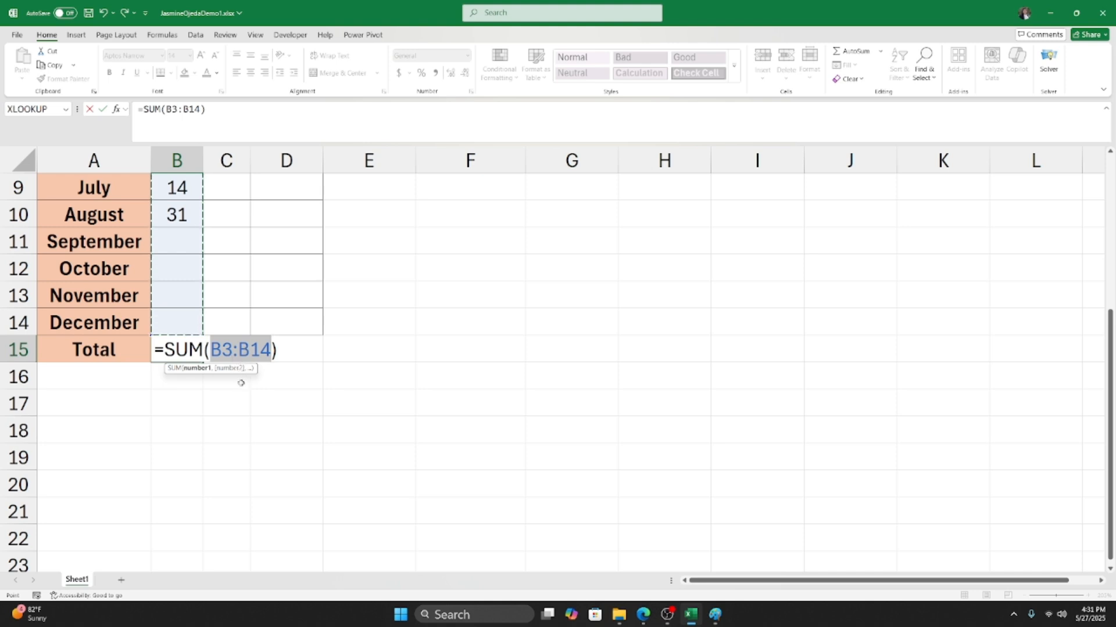
scroll(241, 384, up, 1)
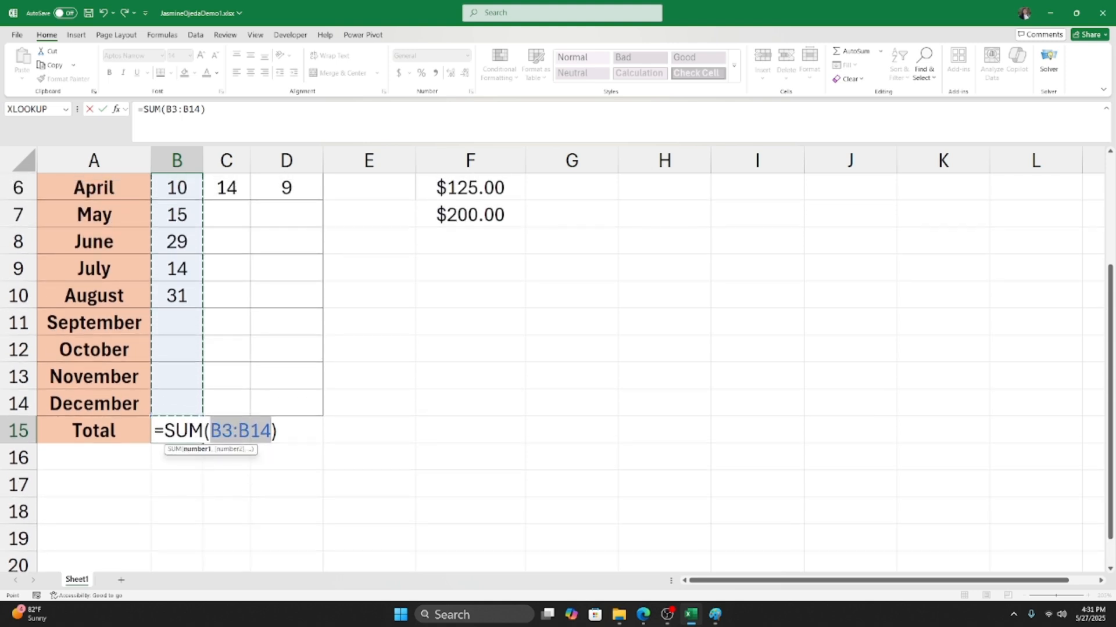
scroll(194, 406, up, 2)
scroll(174, 383, down, 1)
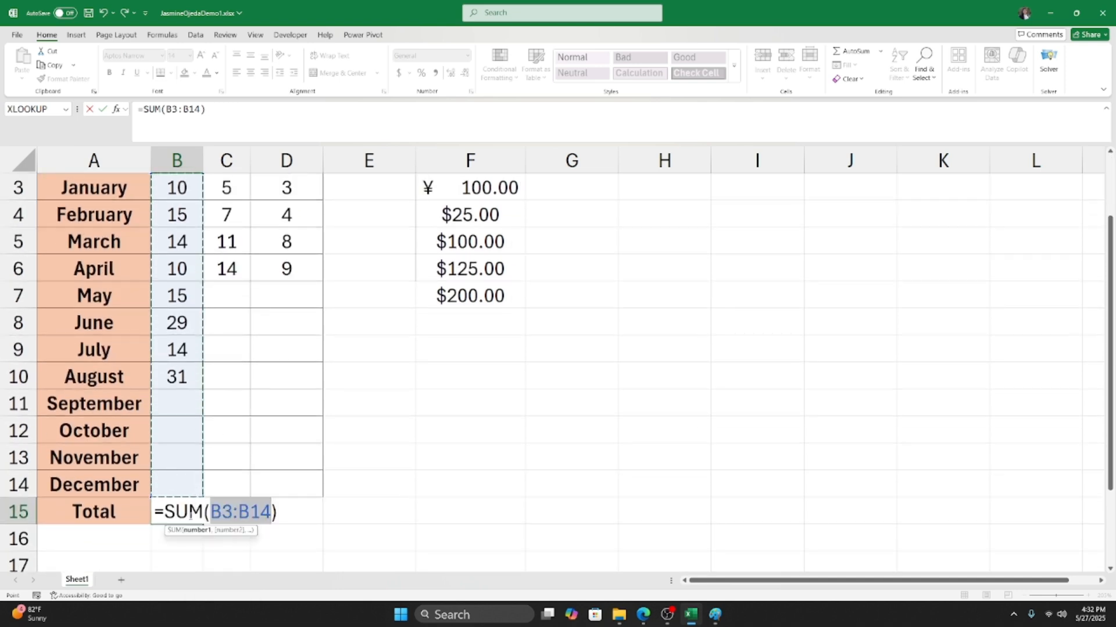
scroll(172, 340, up, 1)
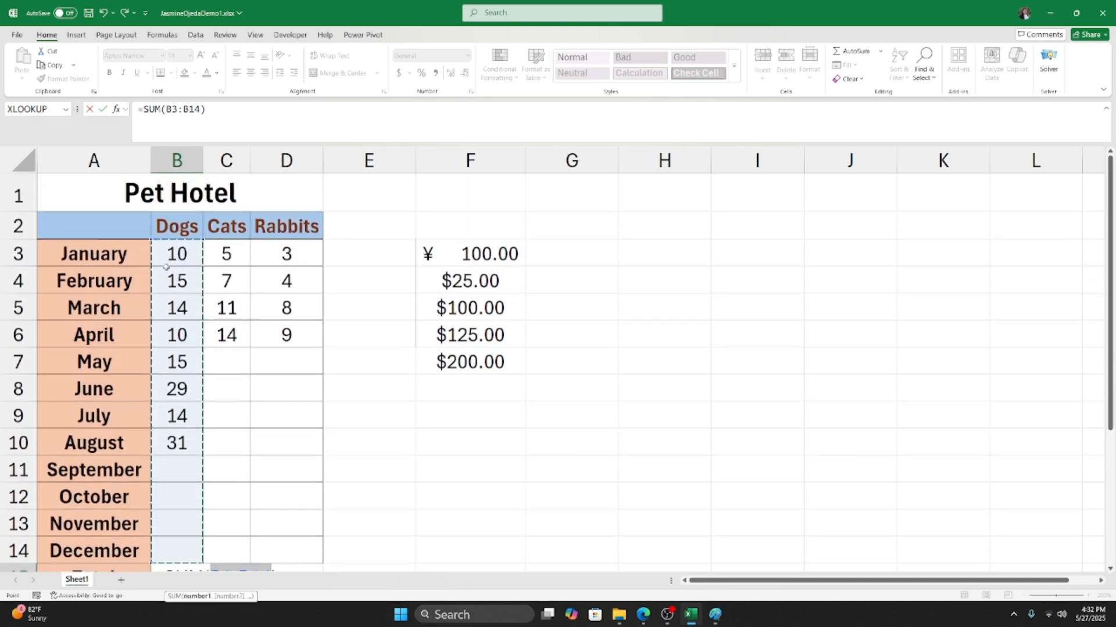
scroll(178, 427, down, 1)
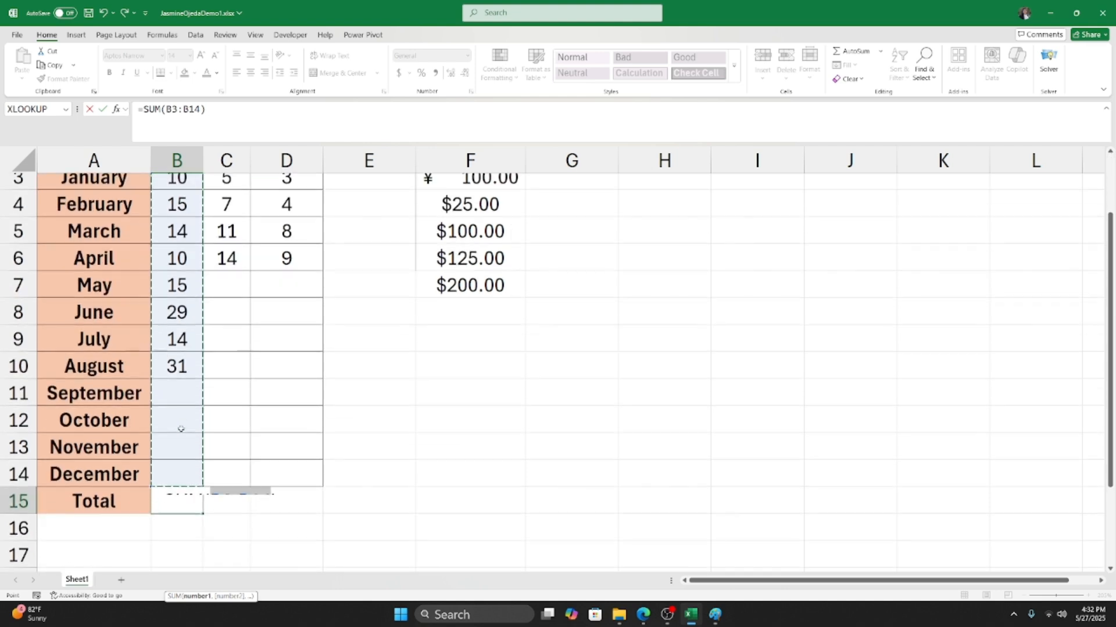
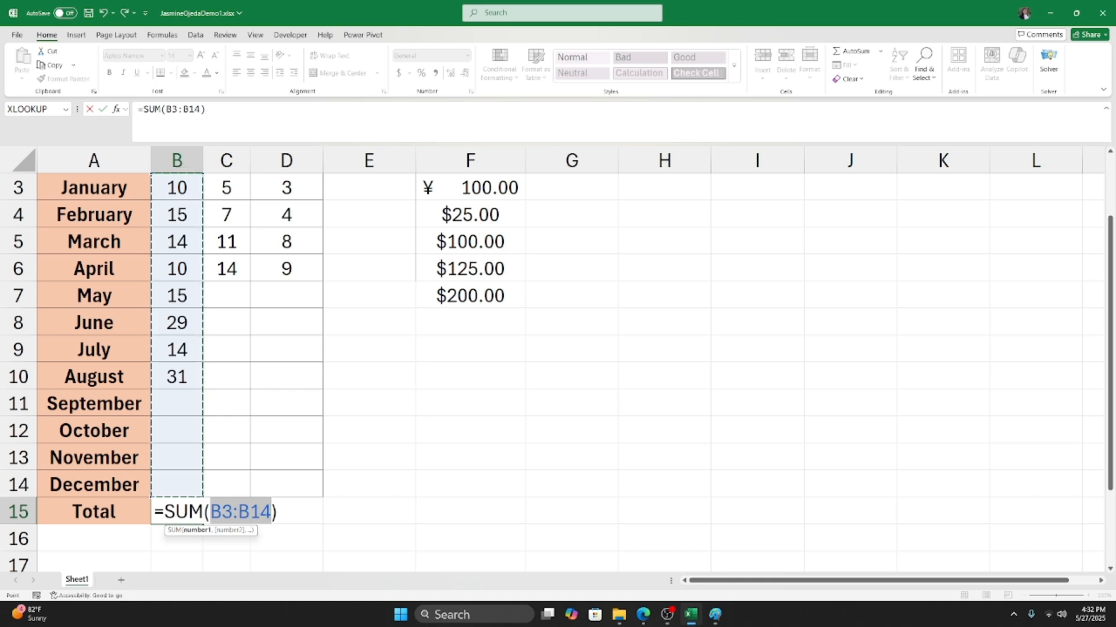
Shorten the sum range in B15 to B3:B13 and accept the formula.
key(F2)
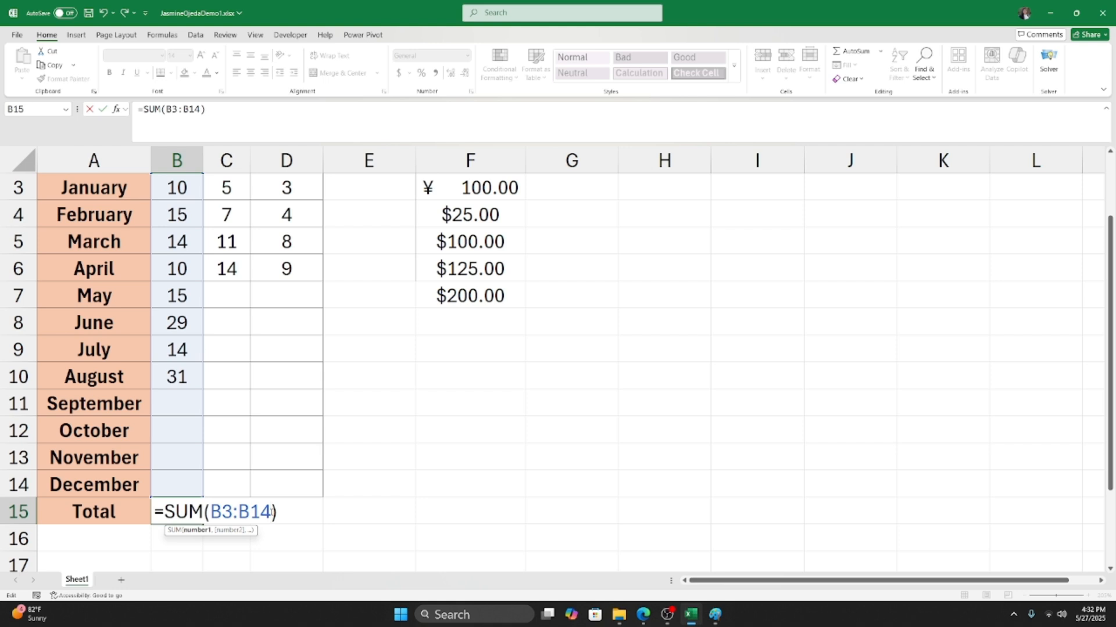
key(BackSpace)
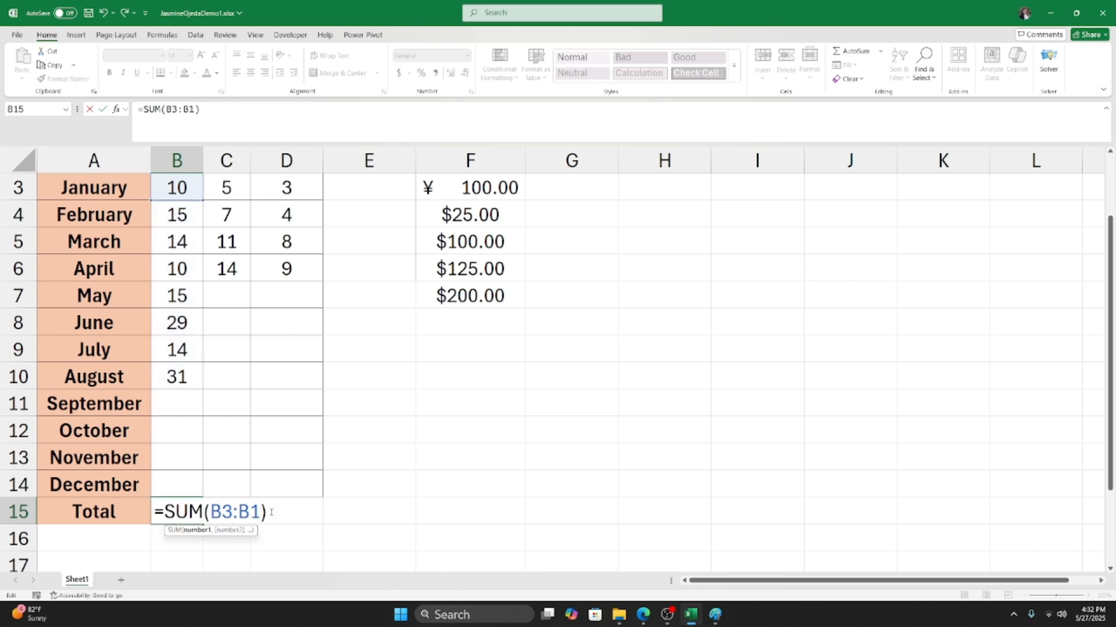
text(3)
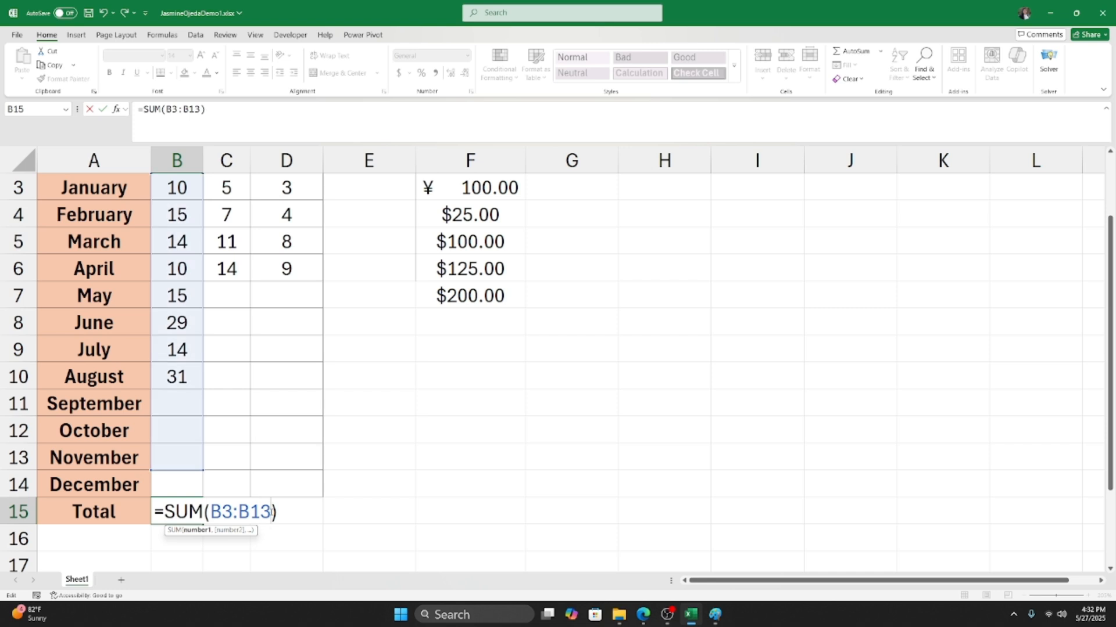
key(Return)
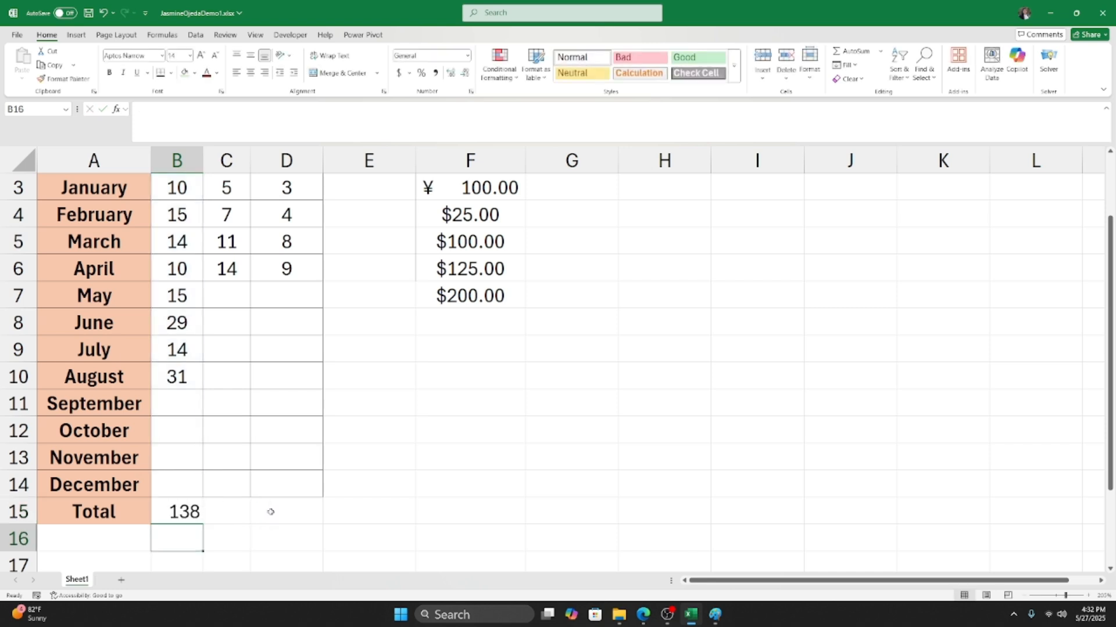
Enter 10 as the December value for Dogs in B14.
scroll(146, 438, down, 1)
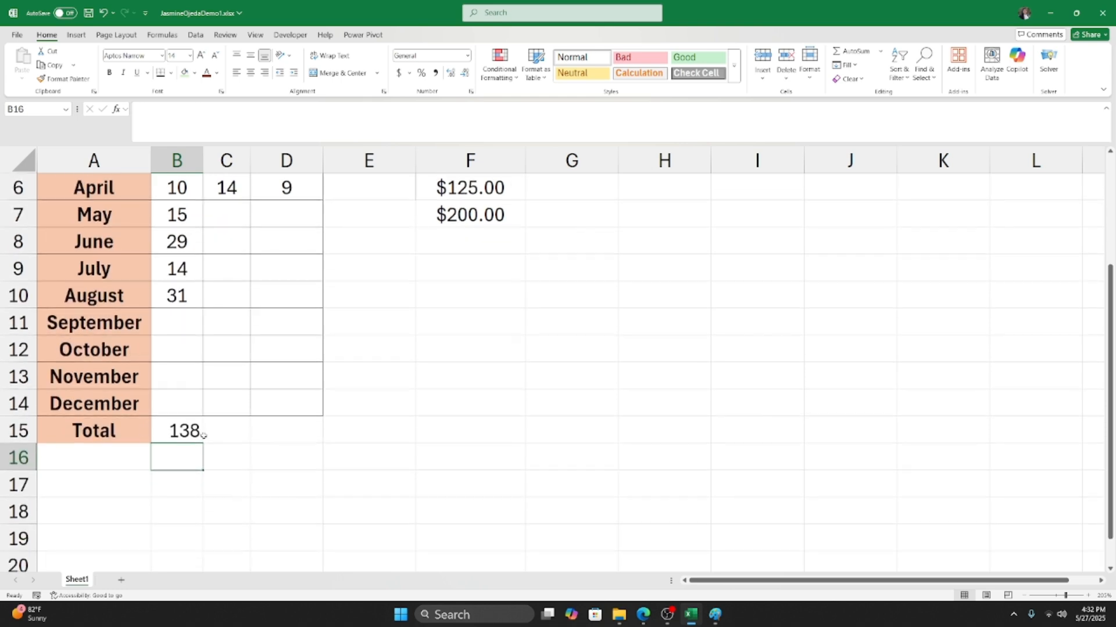
click(171, 405)
text(10)
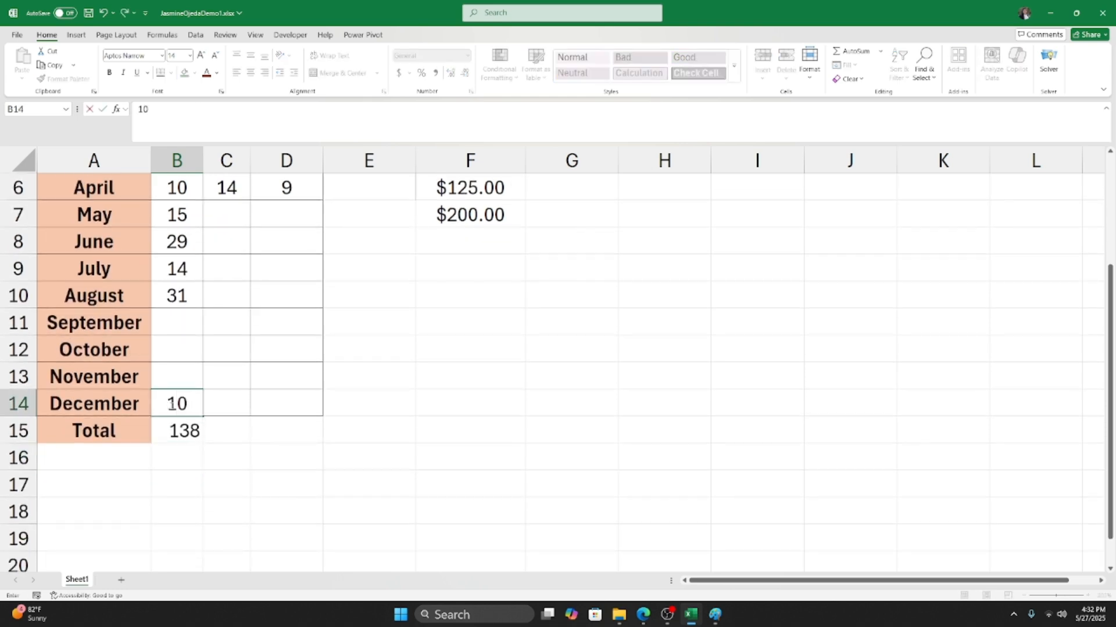
key(Return)
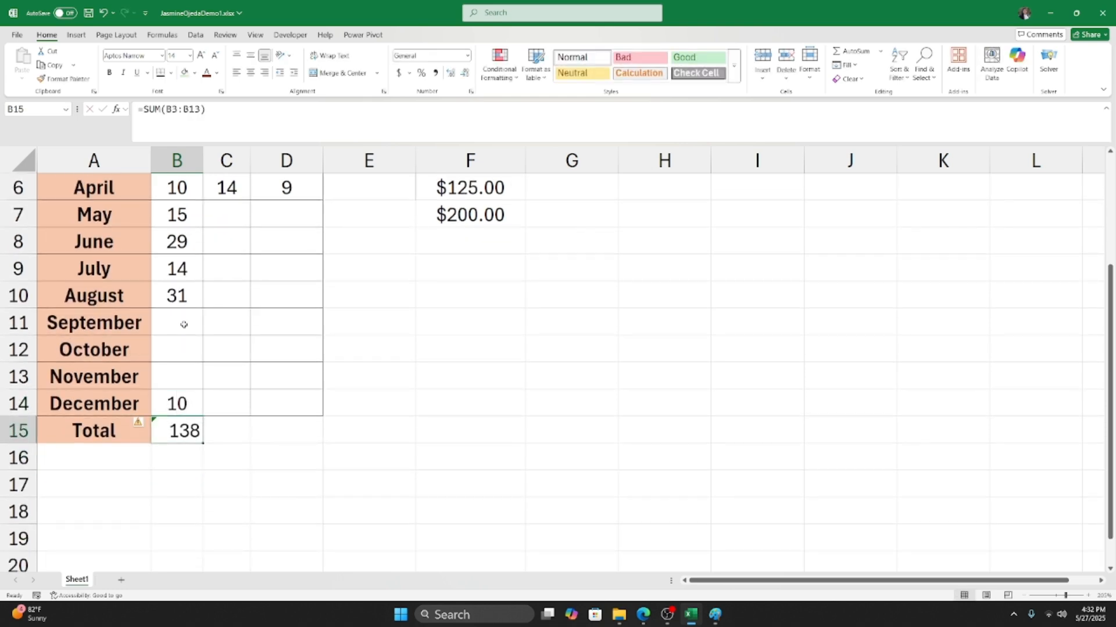
Check the sum formula in B15 against the December entry and clear the formula.
click(206, 465)
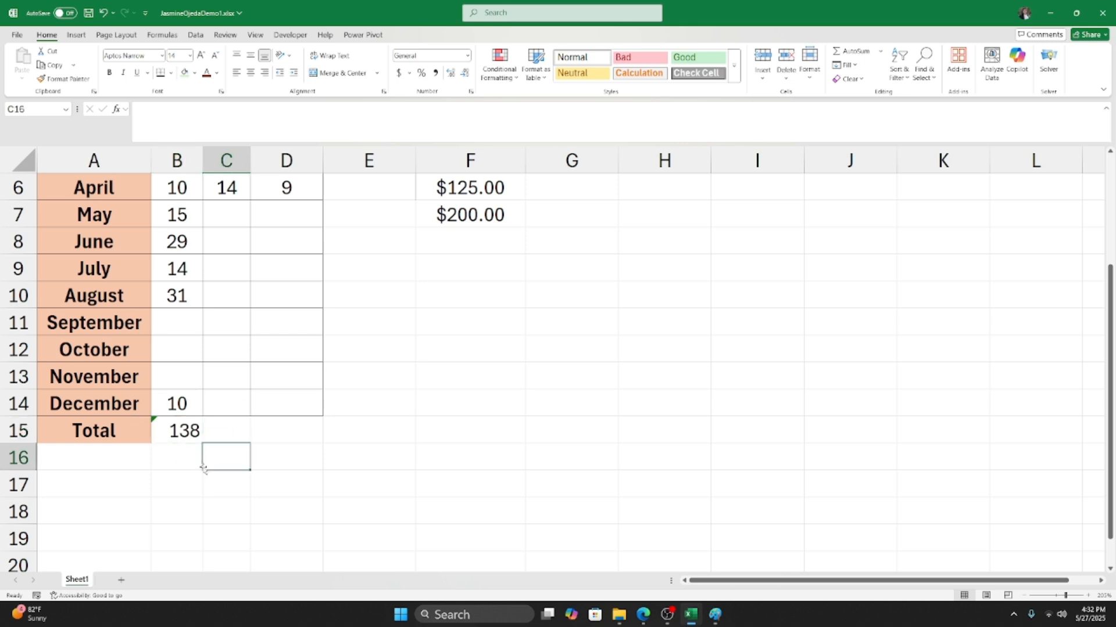
click(187, 451)
click(174, 430)
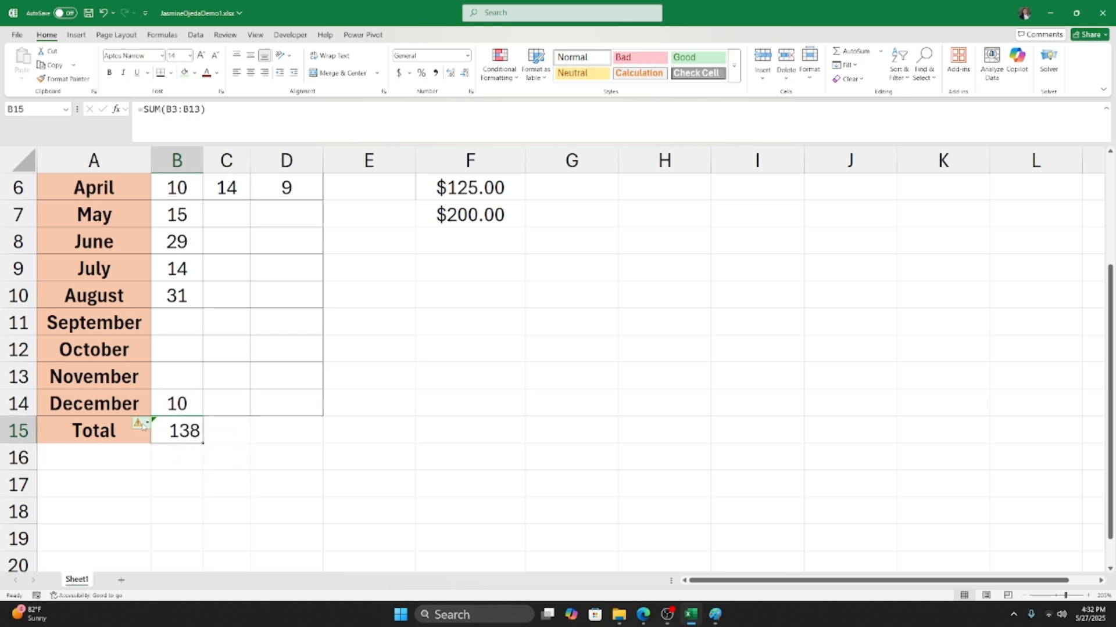
mouse_move(144, 426)
scroll(185, 427, up, 1)
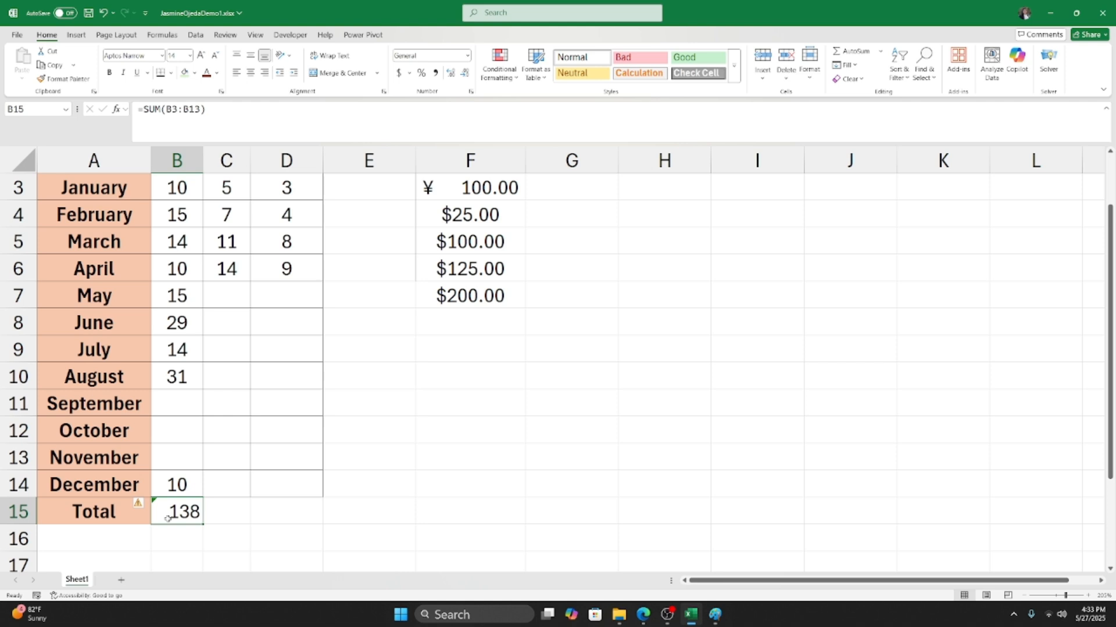
key(Delete)
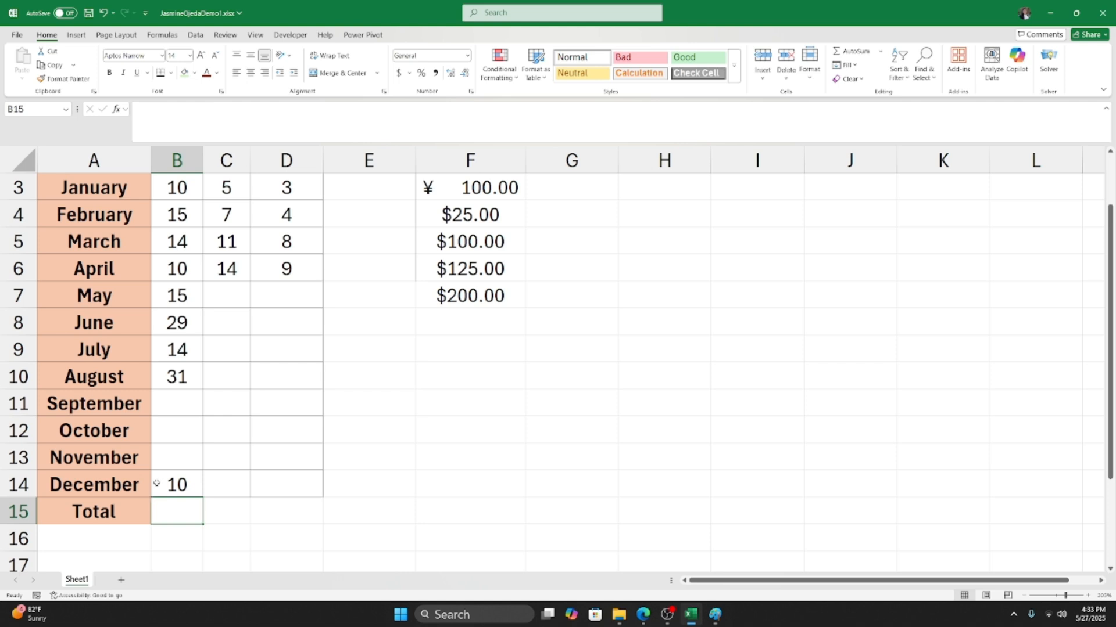
click(852, 54)
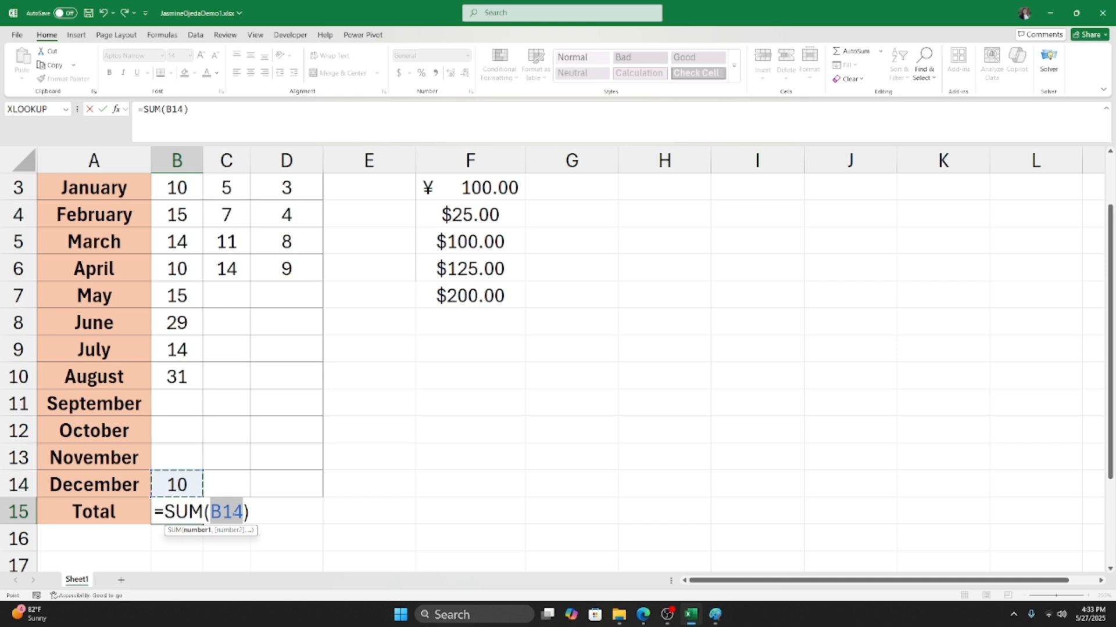
scroll(230, 308, up, 1)
scroll(211, 354, down, 1)
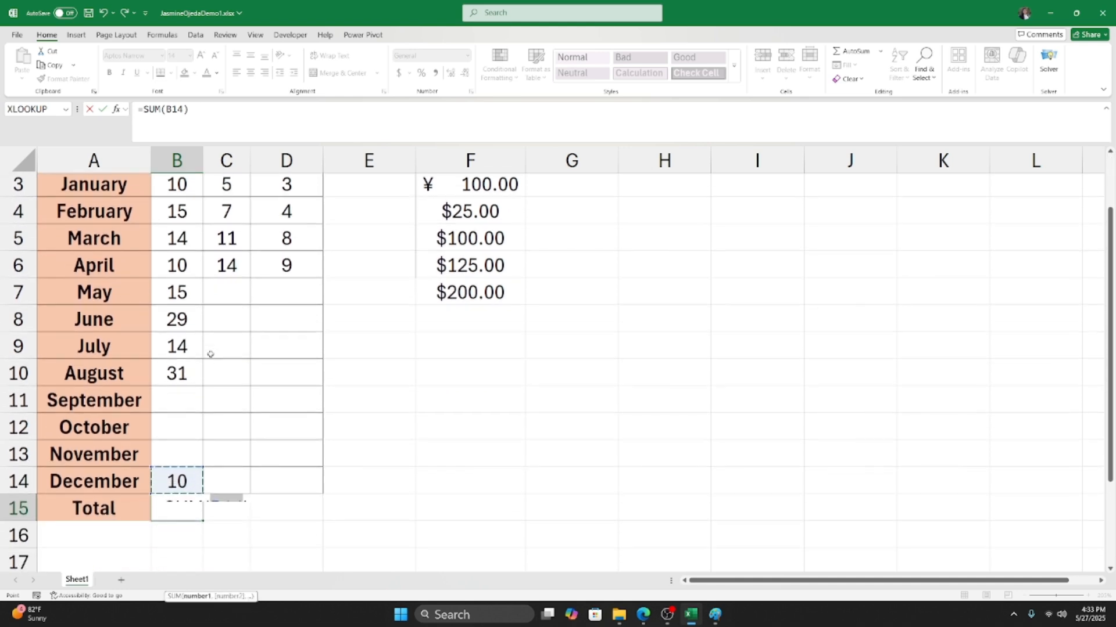
scroll(210, 354, down, 1)
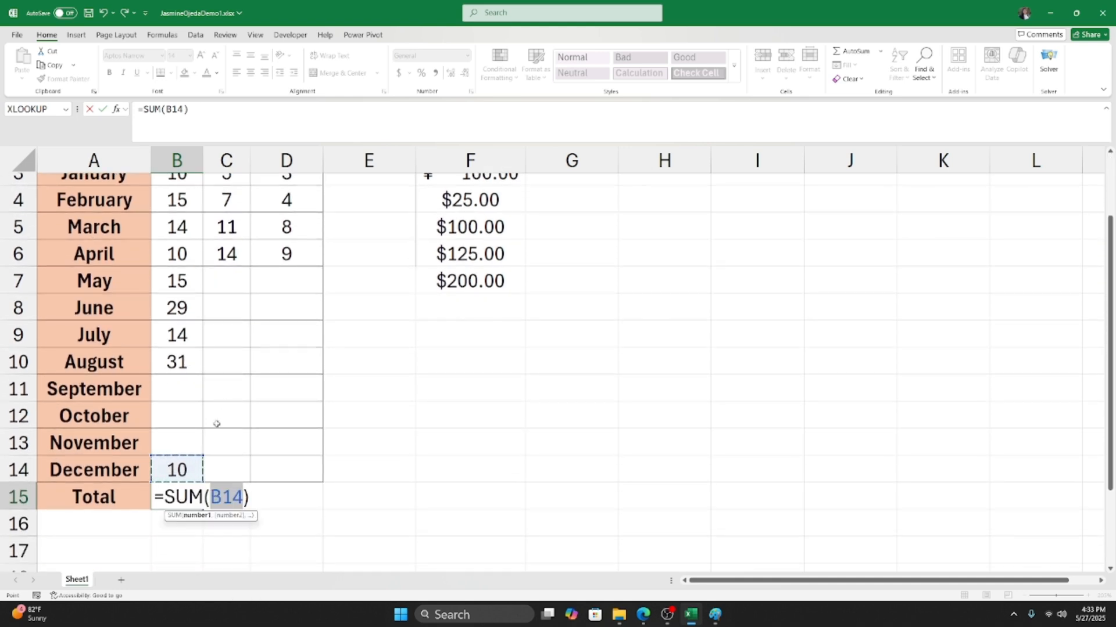
key(BackSpace)
click(209, 481)
key(BackSpace)
text(B14)
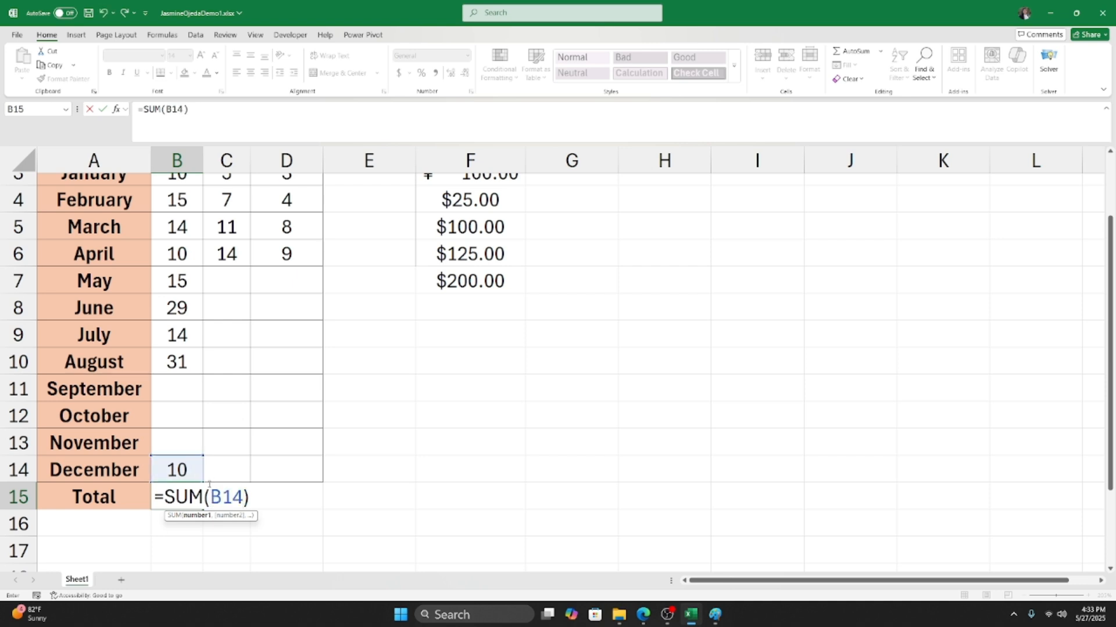
triple_click(188, 497)
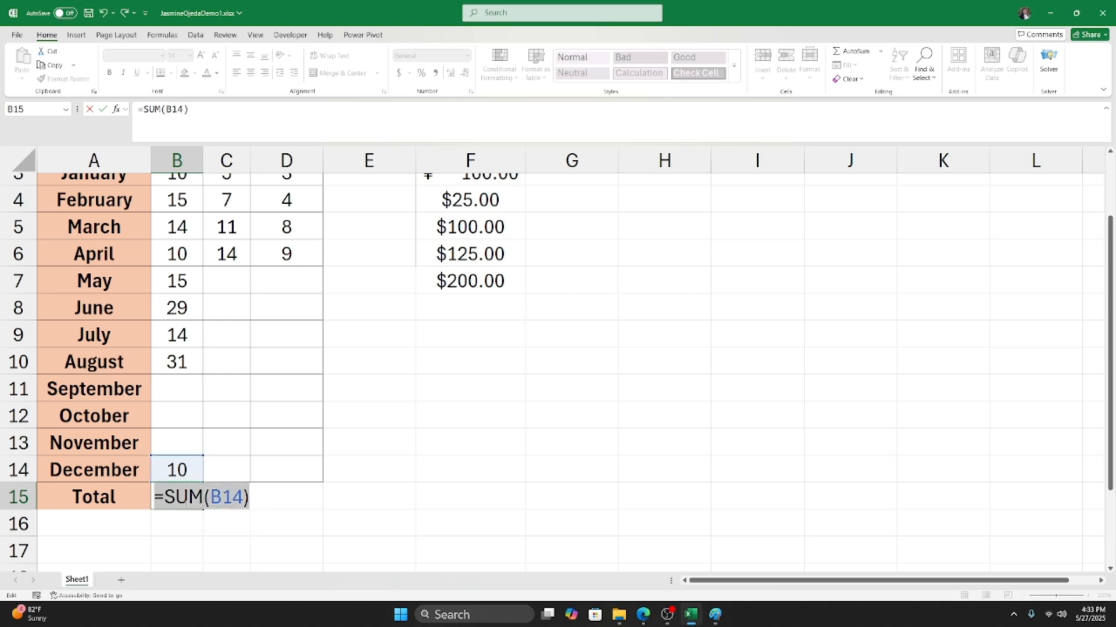
key(Escape)
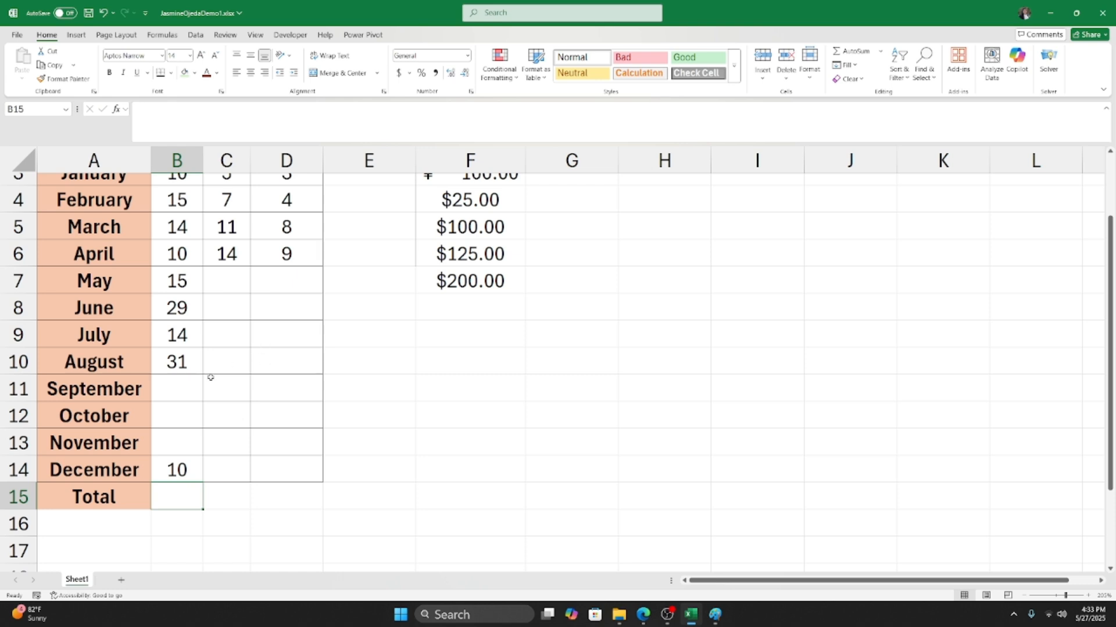
Clear the December value for Dogs from B14.
click(165, 465)
key(Delete)
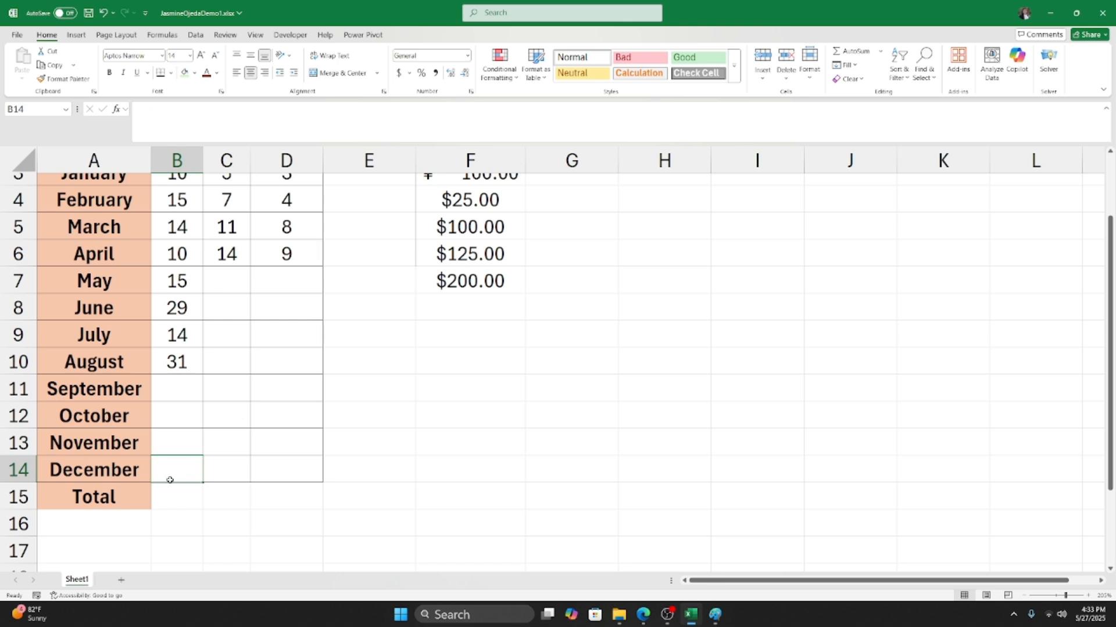
Insert an AutoSum of B3:B14 in B15 to total the Dogs column.
click(206, 494)
click(186, 496)
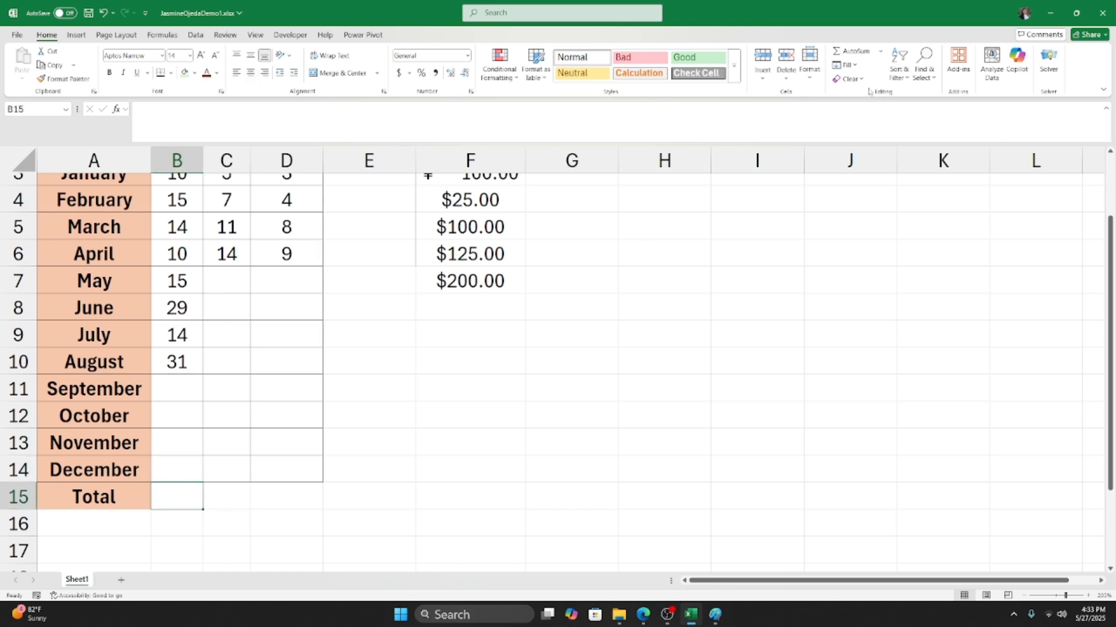
click(844, 50)
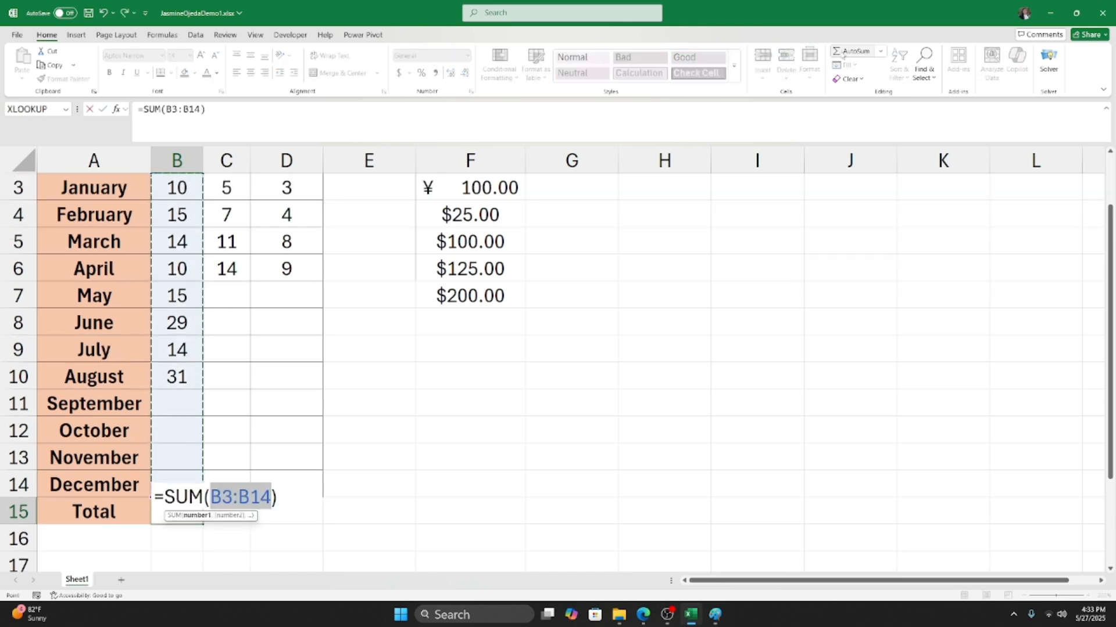
click(844, 51)
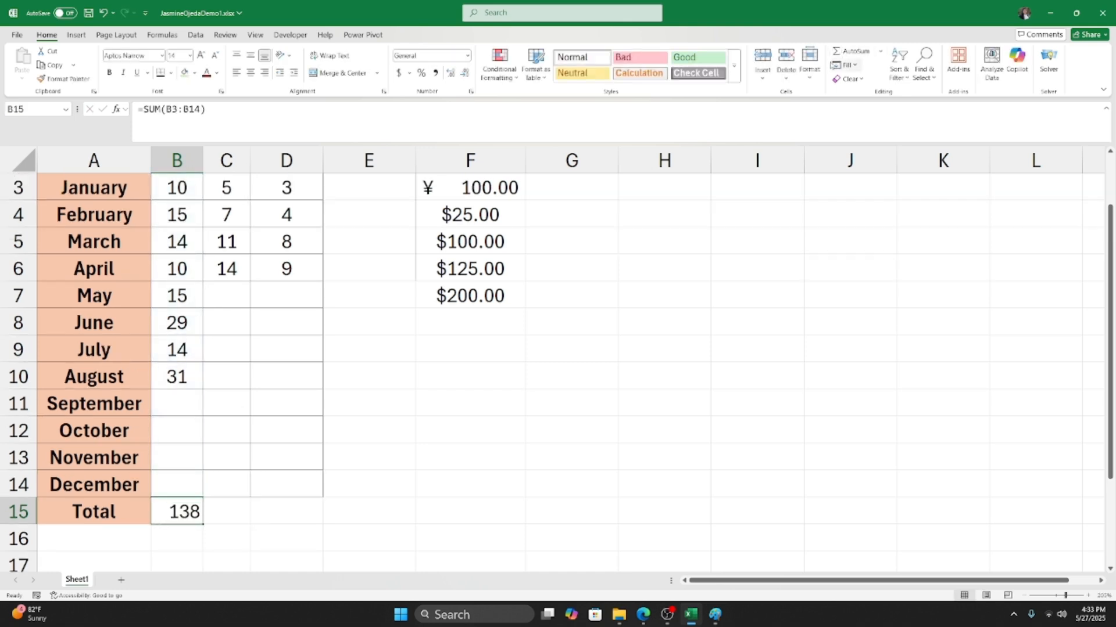
Fill the Dogs total formula from B15 across to C15 and D15 for Cats and Rabbits.
click(219, 512)
scroll(219, 512, up, 1)
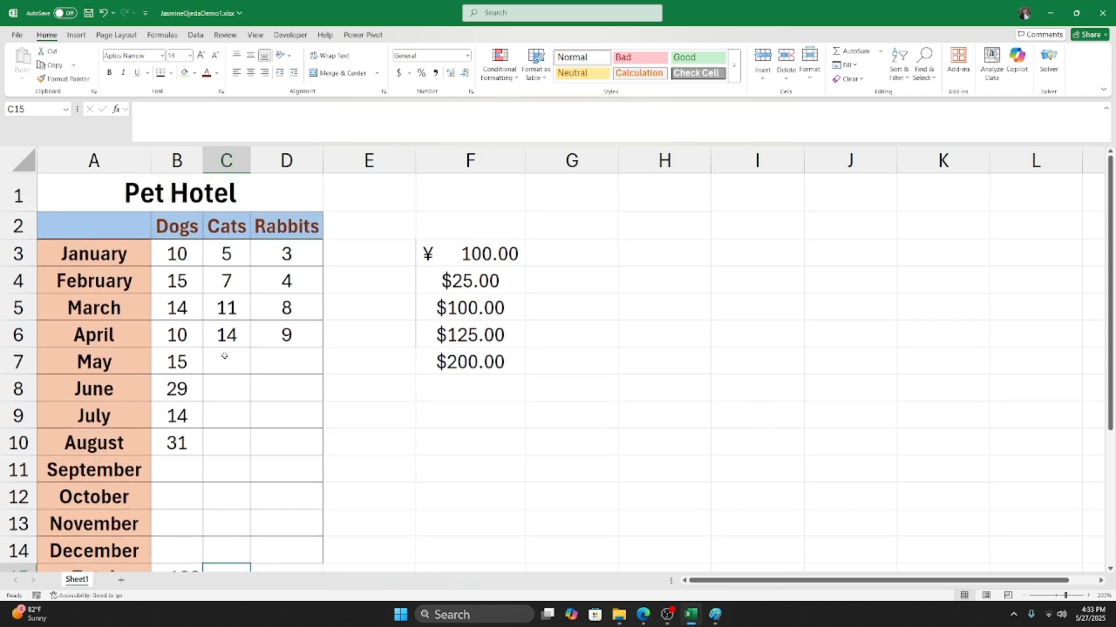
scroll(206, 239, down, 1)
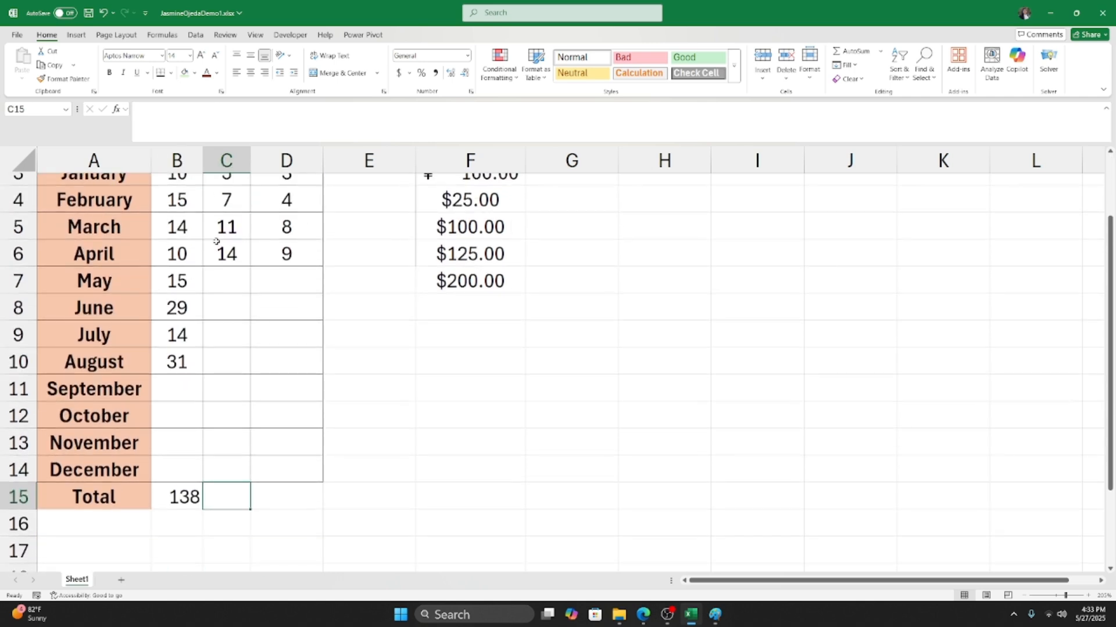
scroll(229, 325, up, 1)
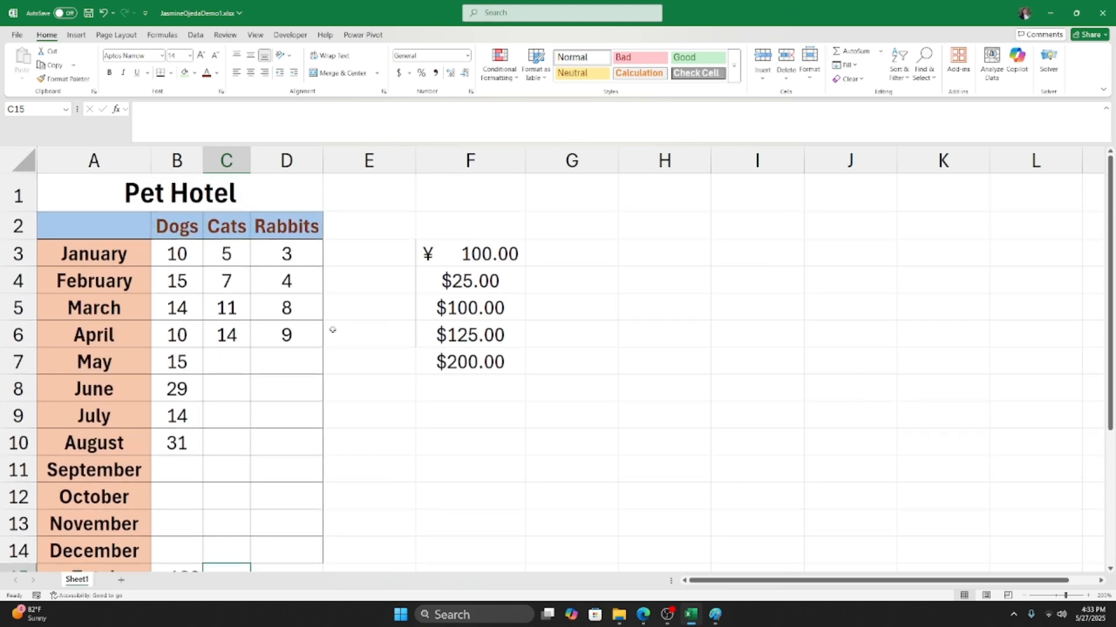
scroll(331, 329, down, 1)
click(172, 506)
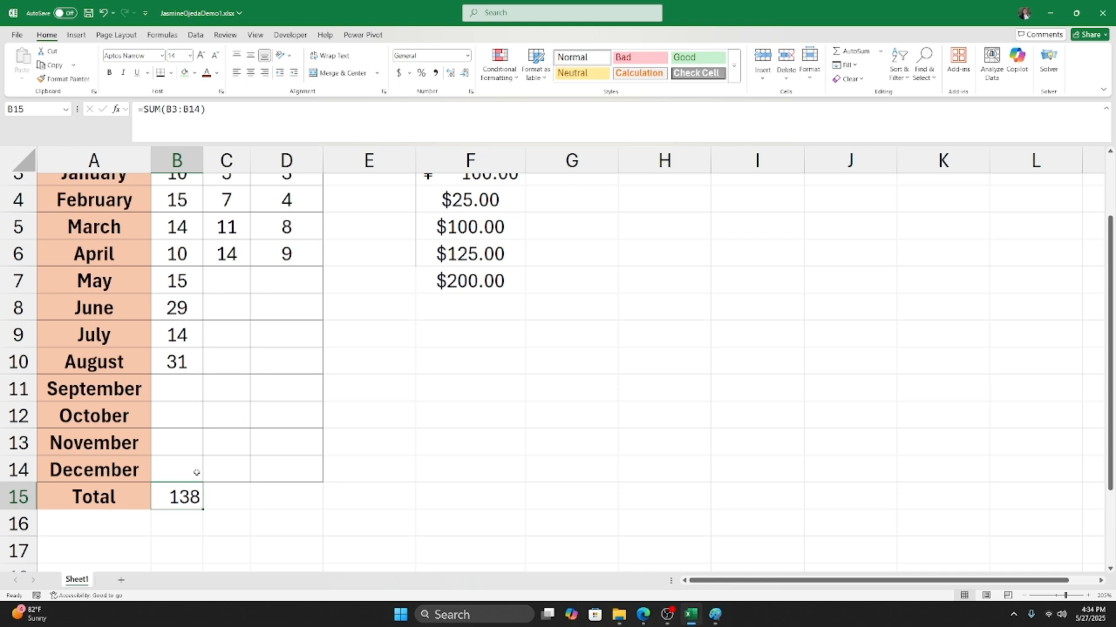
scroll(178, 494, down, 1)
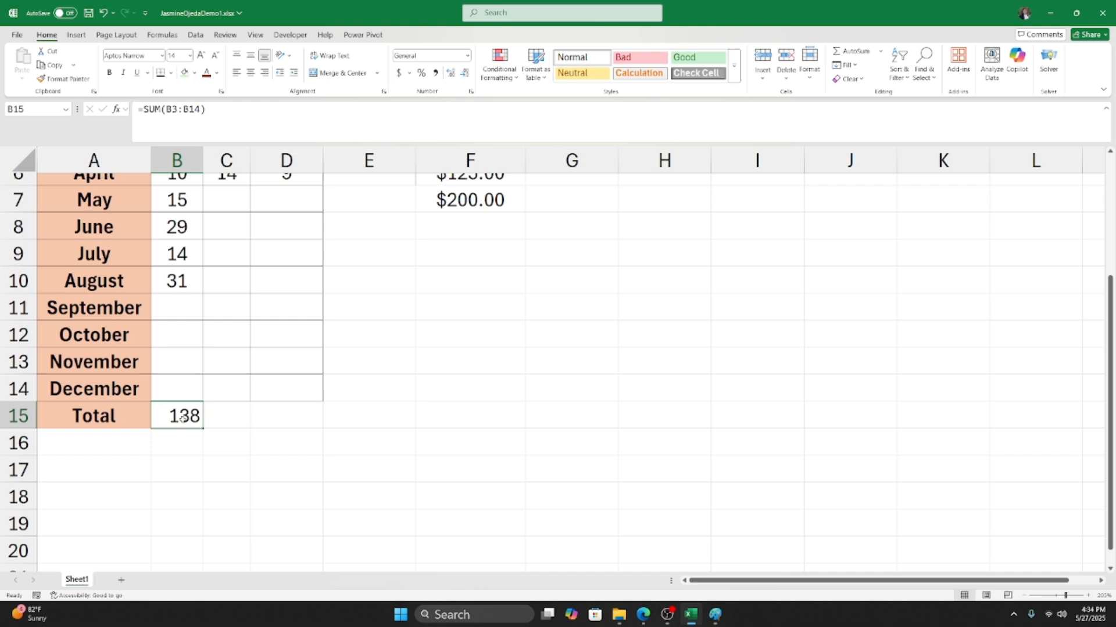
scroll(183, 418, up, 2)
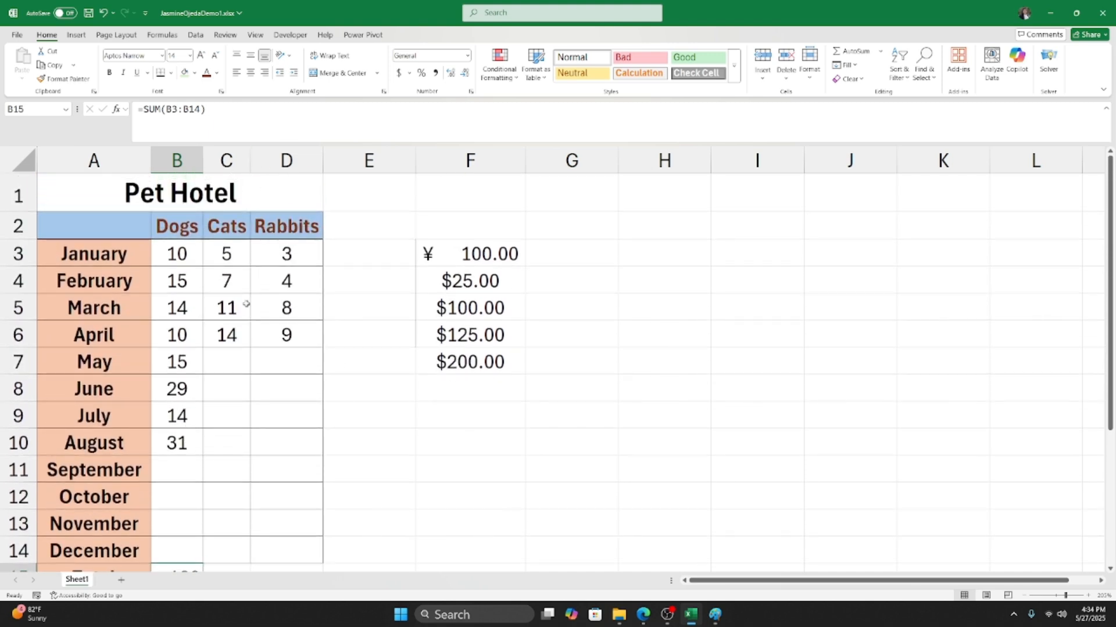
scroll(242, 465, down, 1)
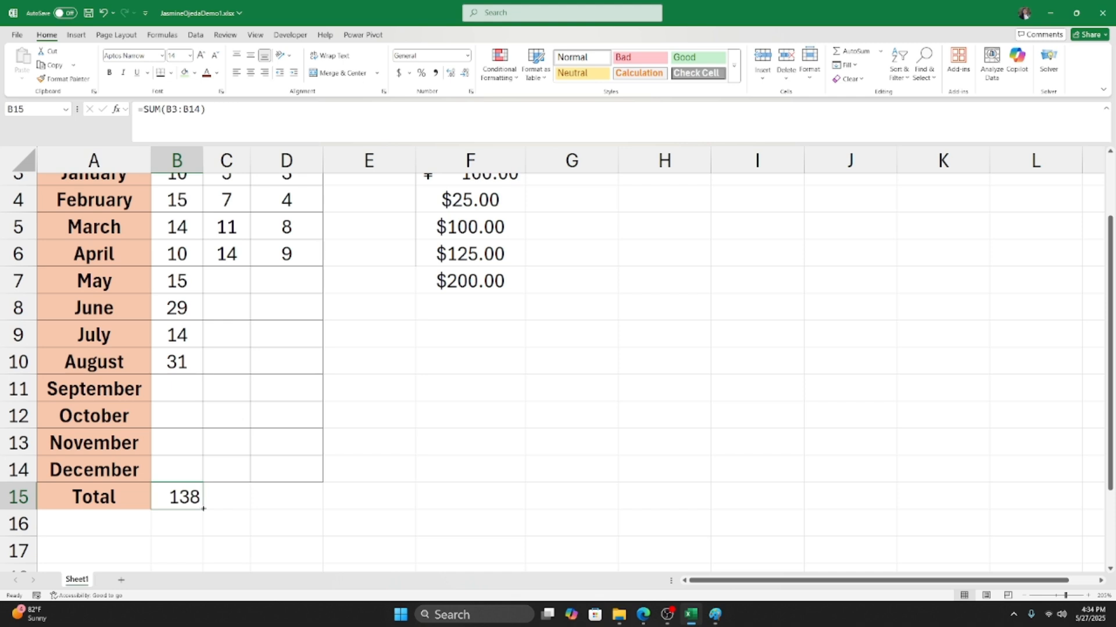
drag(203, 509, 238, 504)
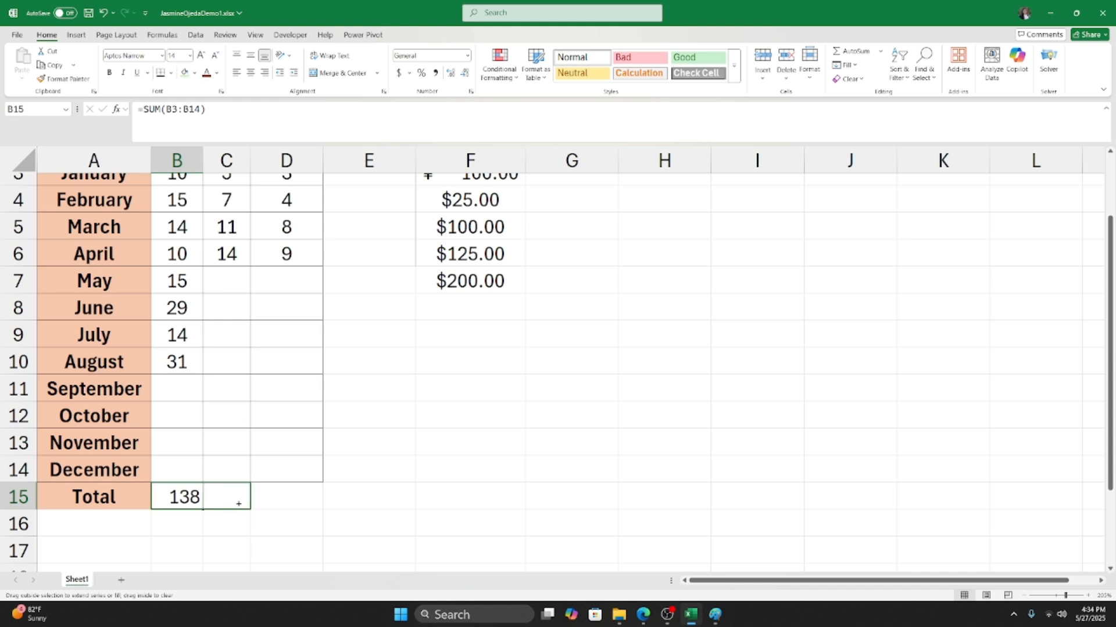
drag(283, 505, 303, 504)
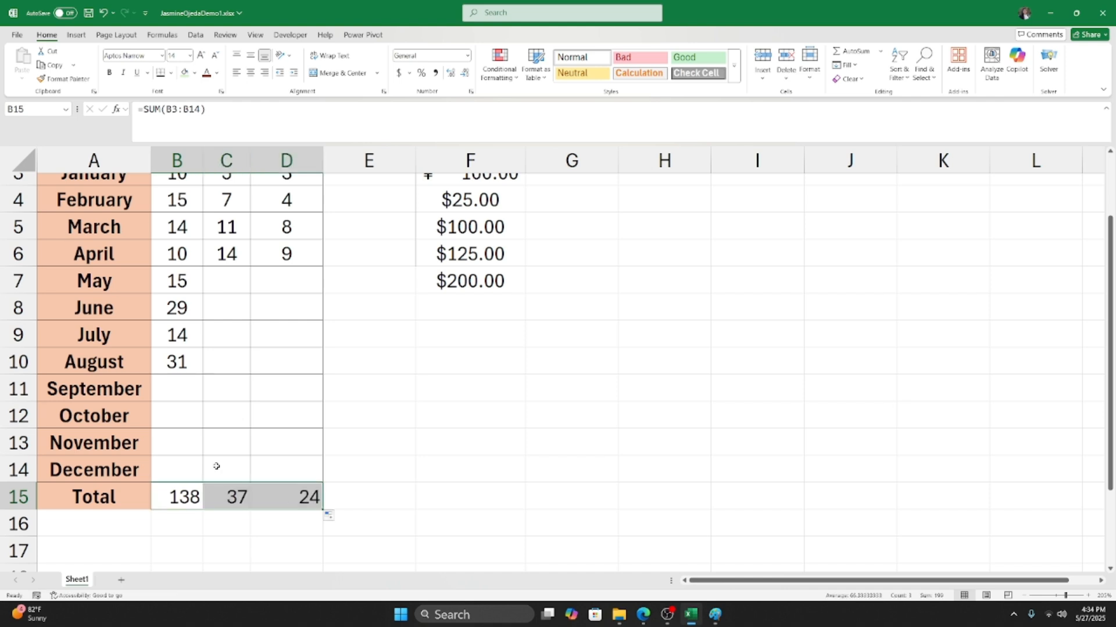
Examine the formulas in C15 and D15 and compare their ranges with the Cats and Rabbits columns.
scroll(244, 526, up, 1)
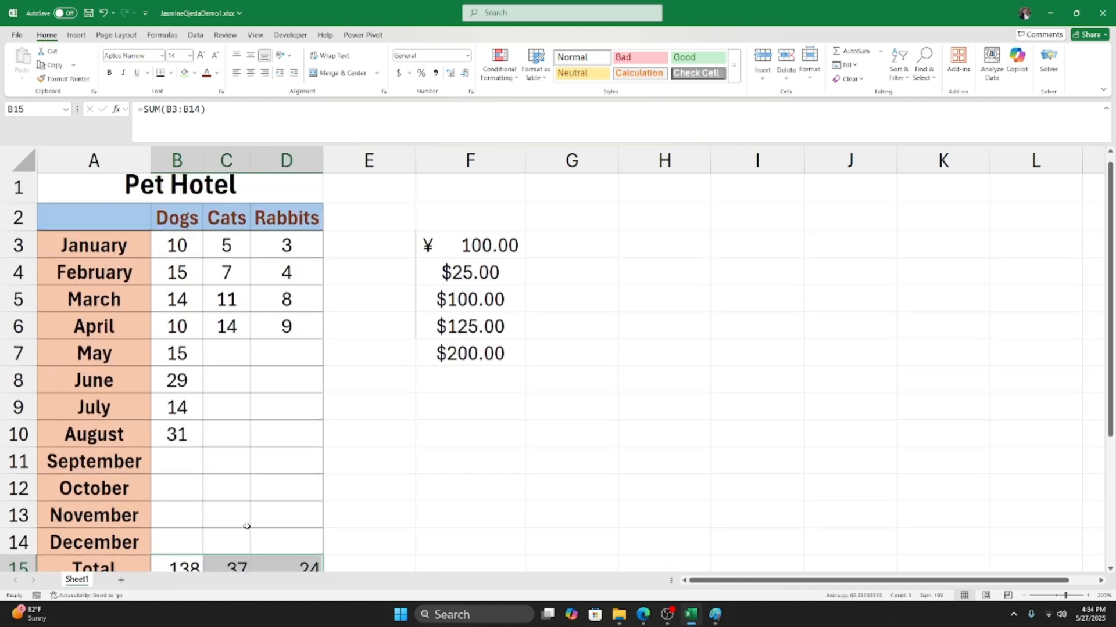
scroll(204, 548, down, 1)
scroll(205, 549, up, 1)
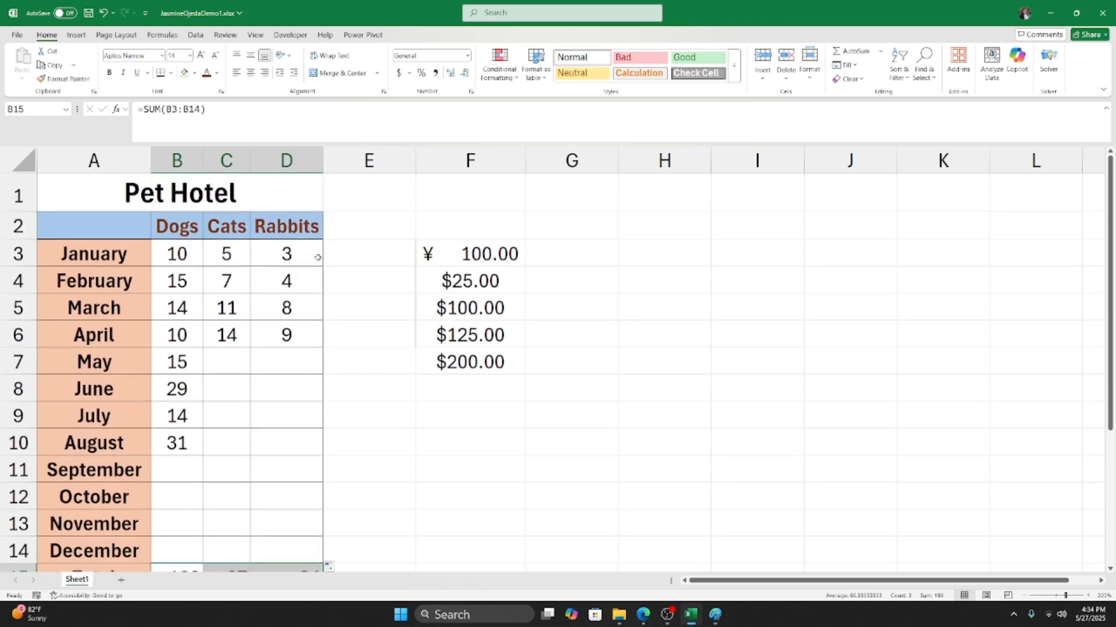
scroll(186, 477, down, 1)
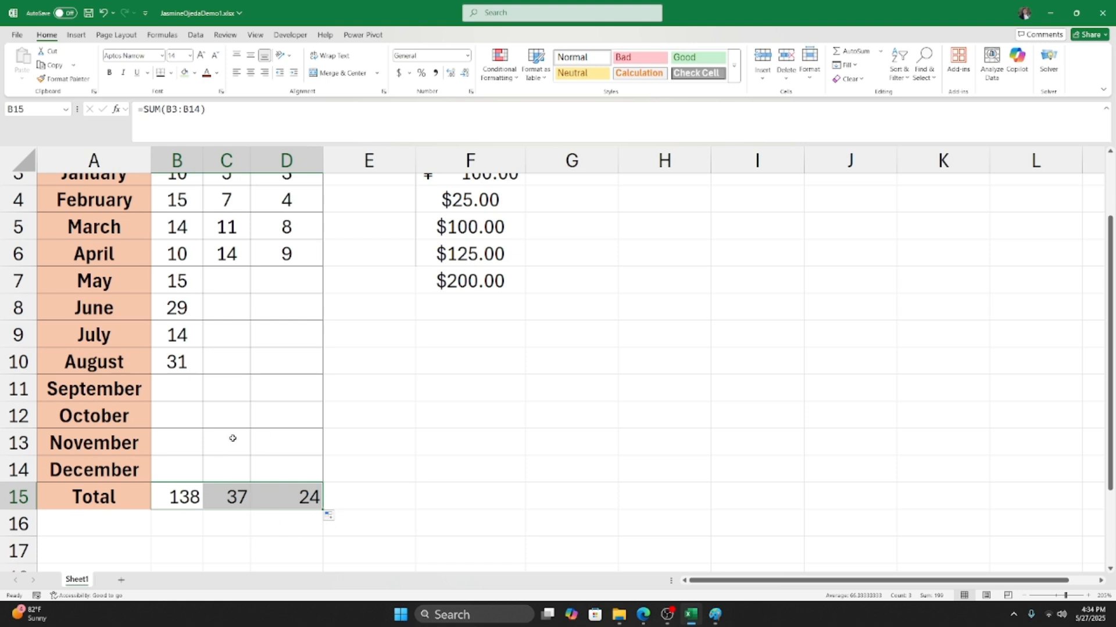
click(260, 500)
click(230, 501)
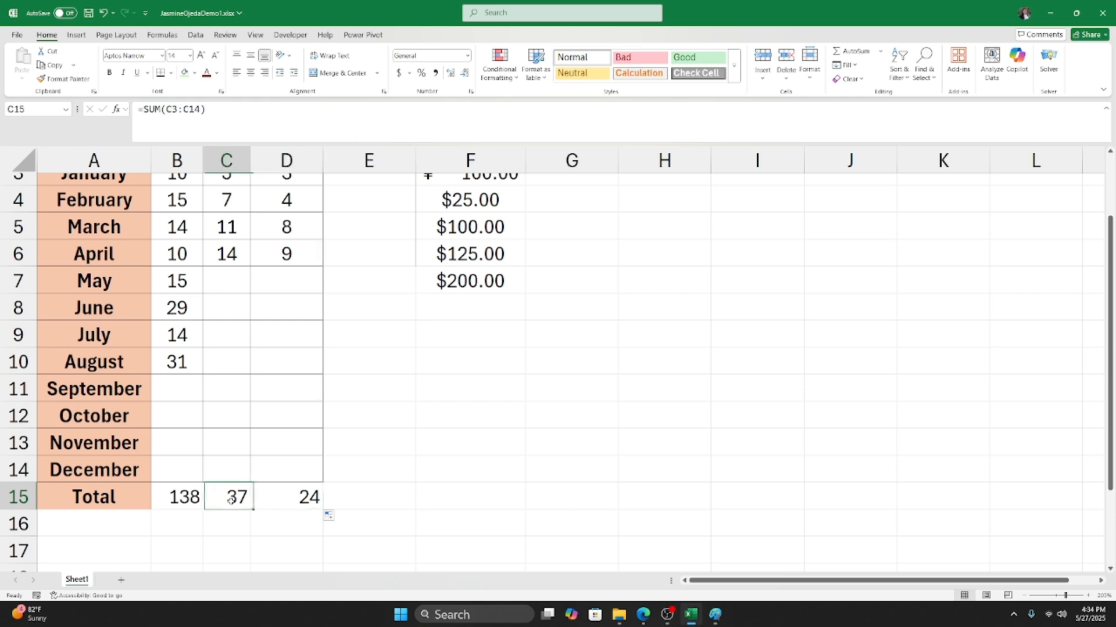
click(277, 500)
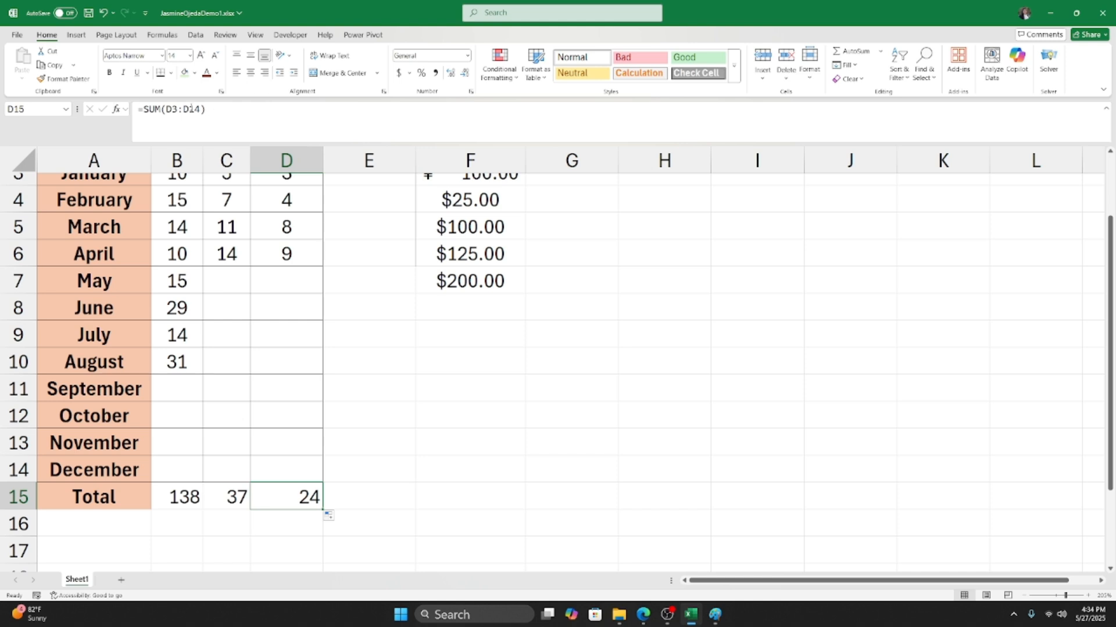
drag(142, 109, 208, 110)
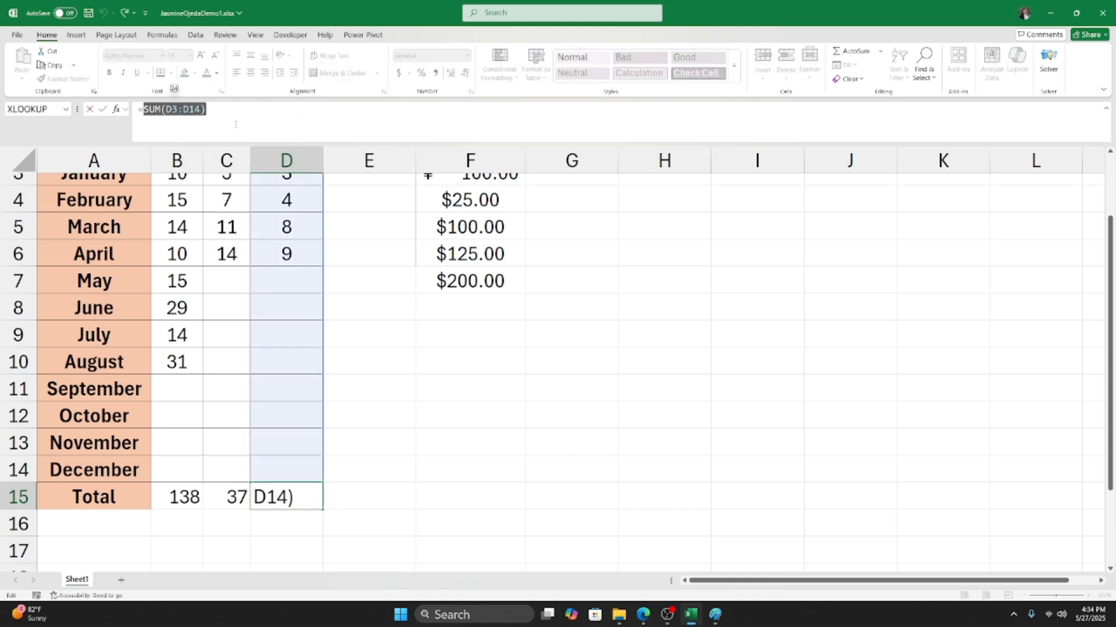
key(Escape)
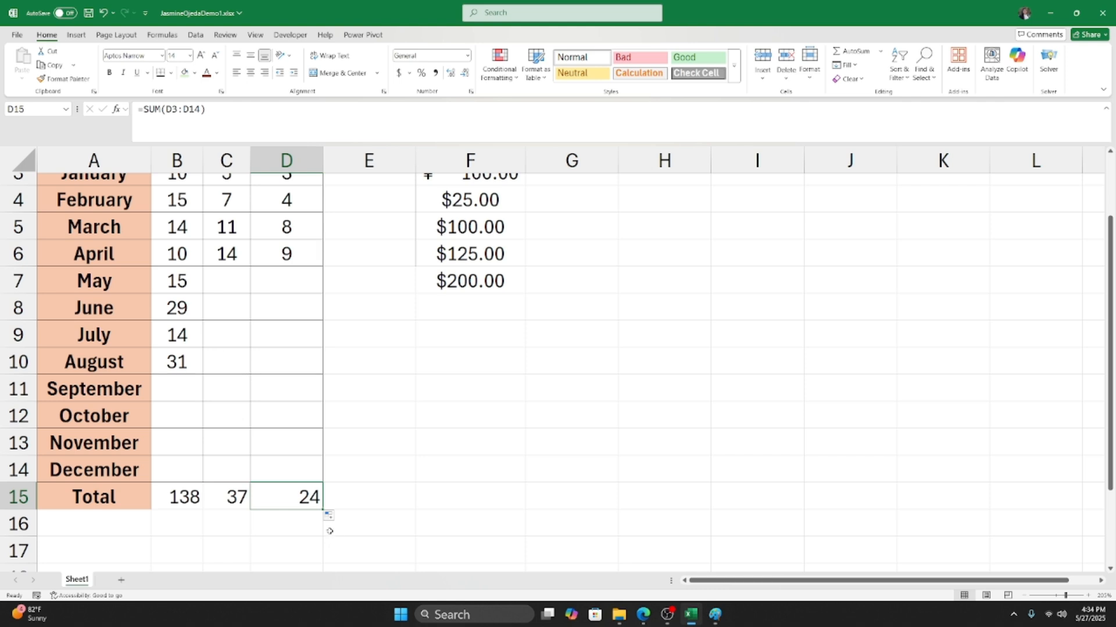
click(210, 503)
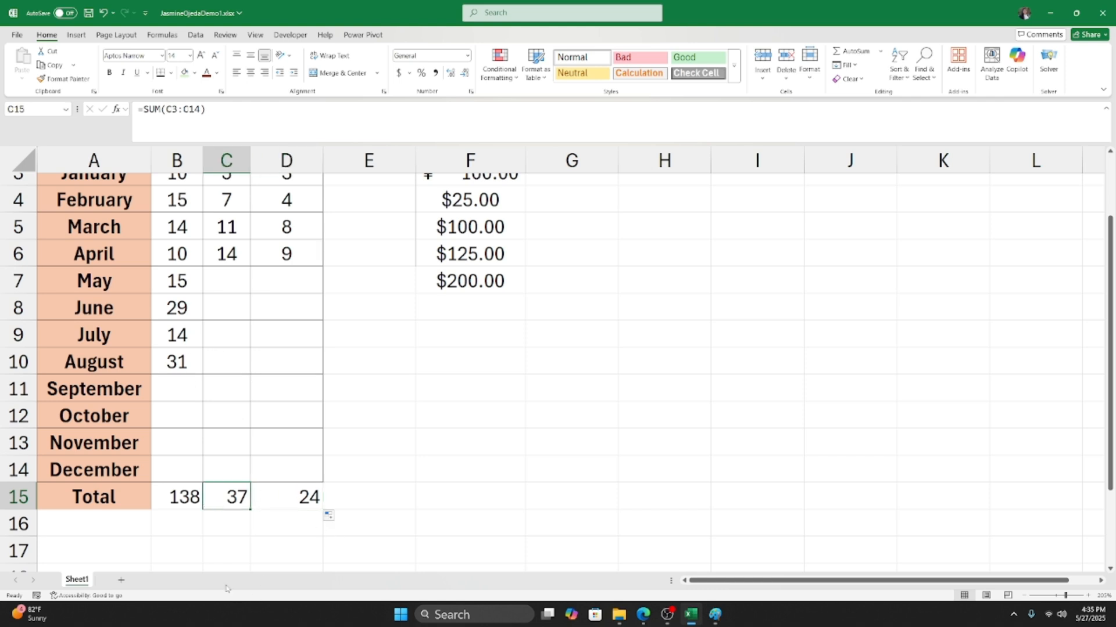
click(278, 499)
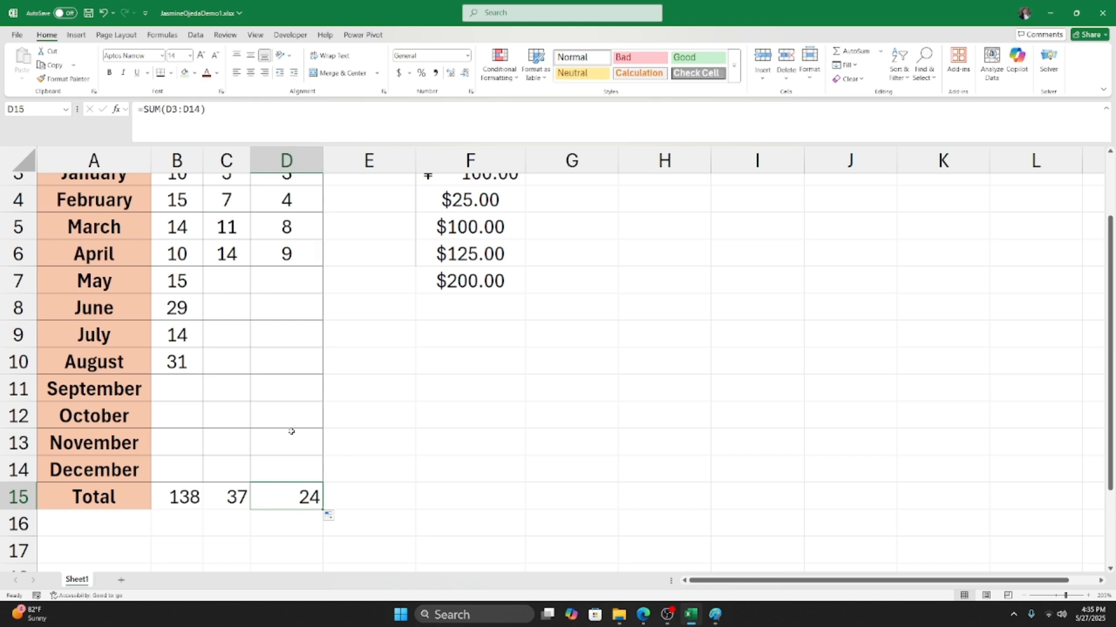
Enter 1 for May and 9 for June in the Cats column, cells C7 and C8.
click(224, 310)
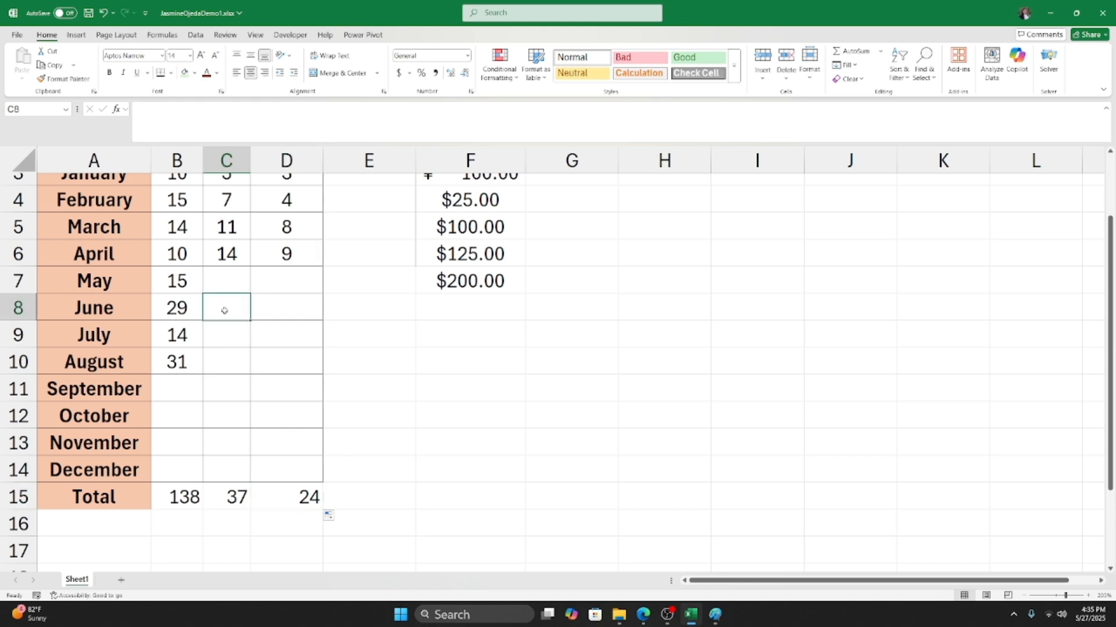
click(231, 365)
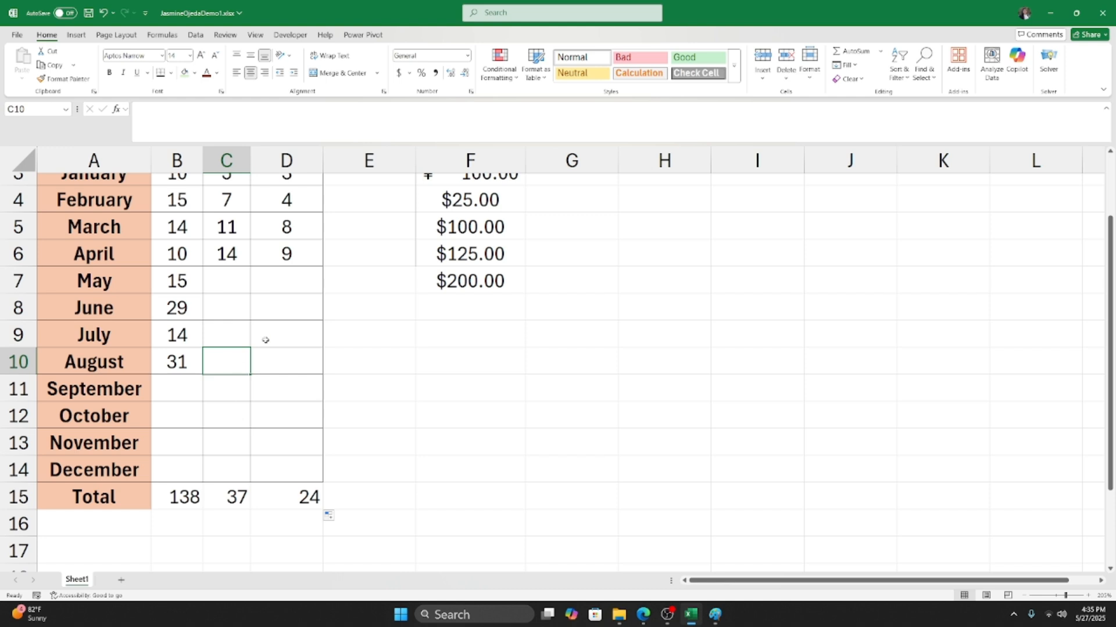
scroll(277, 319, up, 1)
click(230, 363)
scroll(231, 366, down, 1)
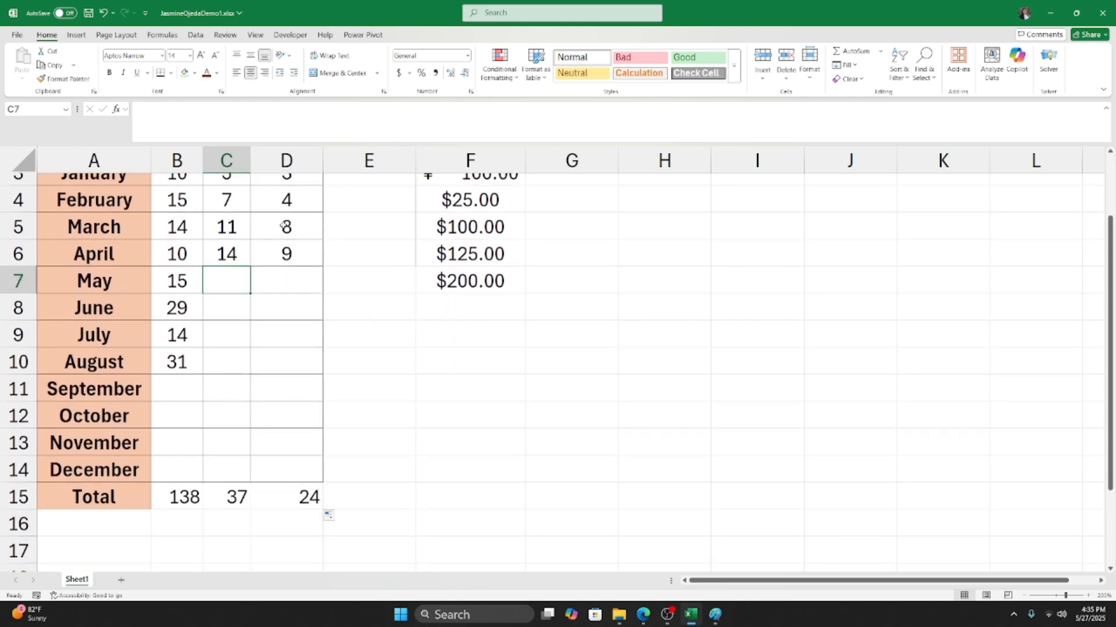
text(1)
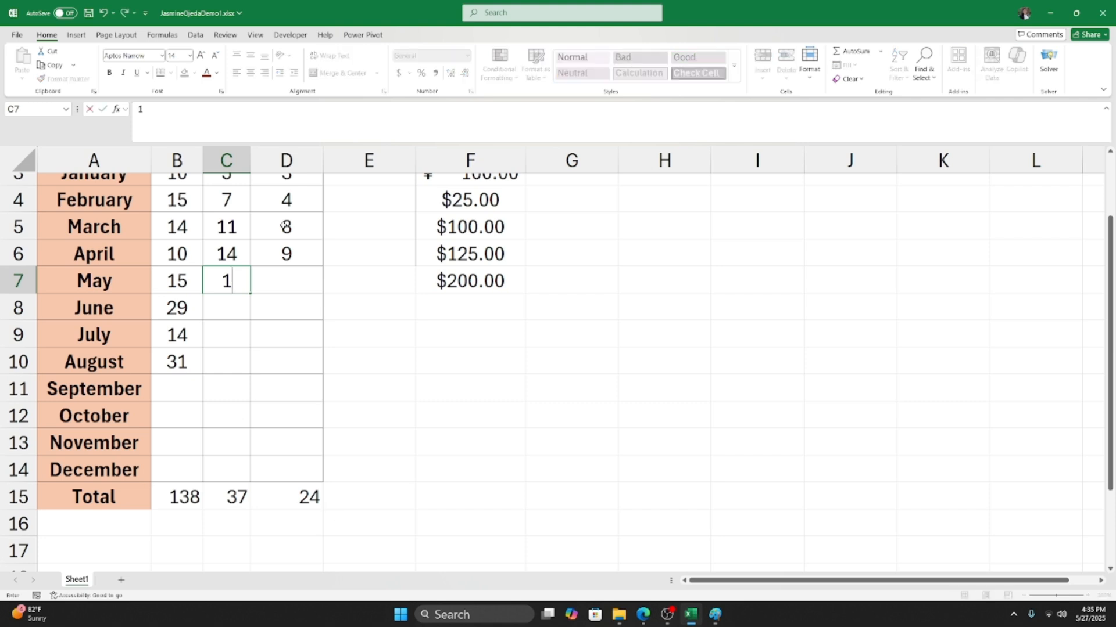
key(Return)
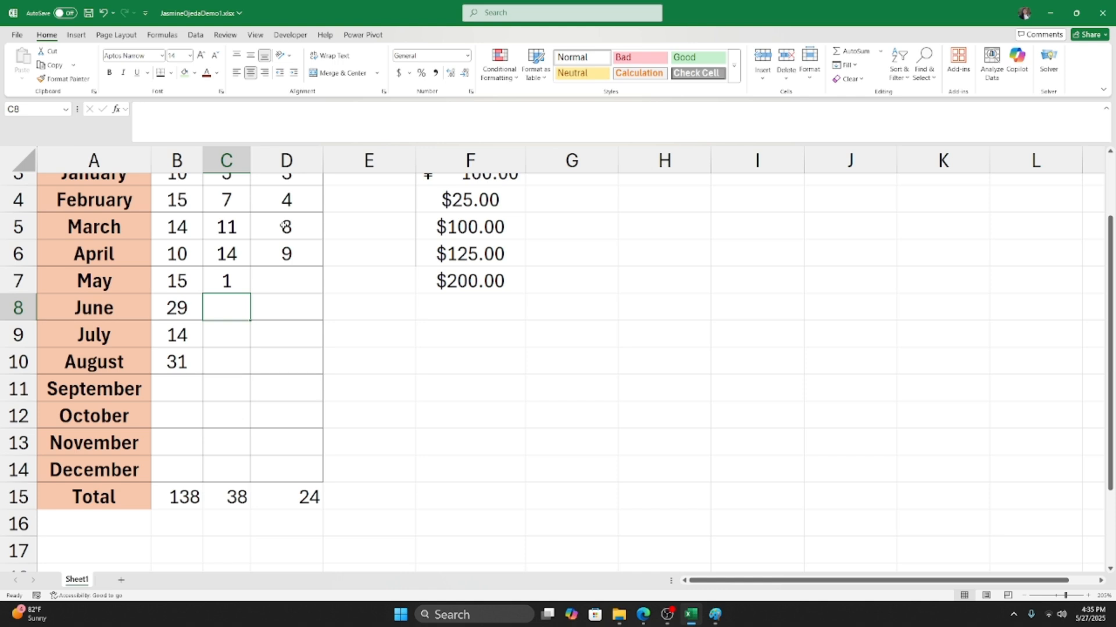
text(9)
key(Return)
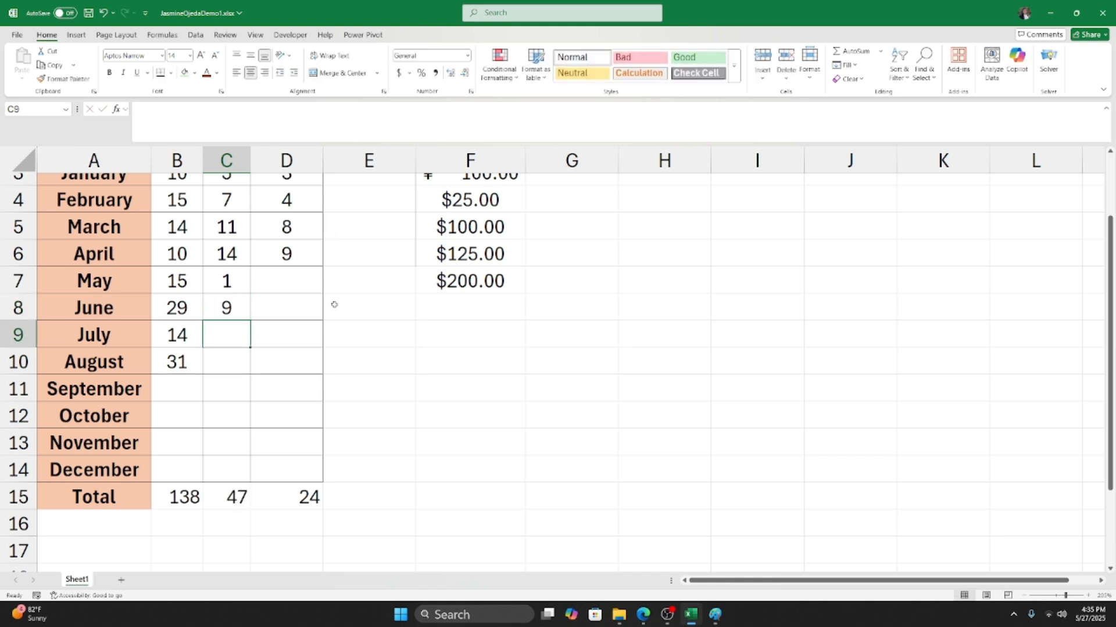
Enter 12 for May and 6 for June in the Rabbits column, cells D7 and D8, and save the workbook.
click(298, 274)
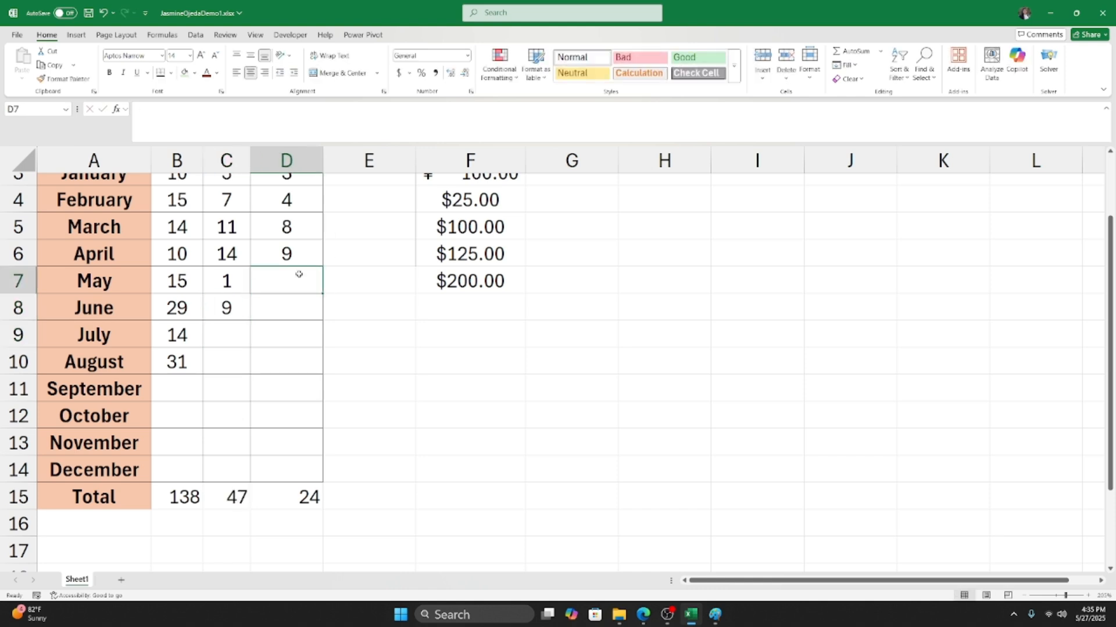
text(12)
key(Return)
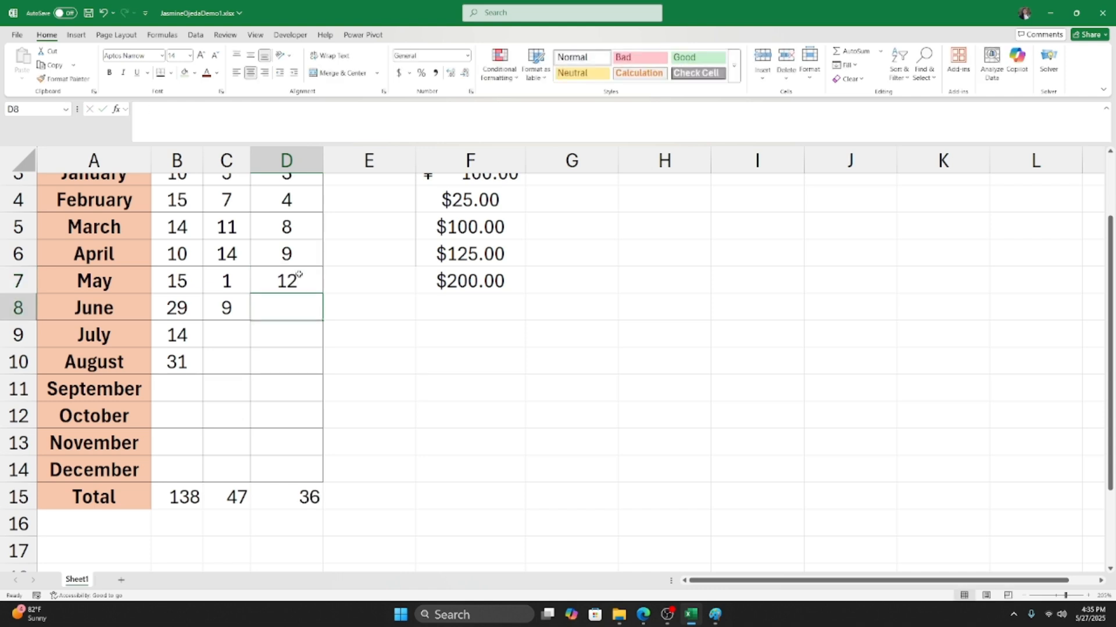
text(6)
key(Return)
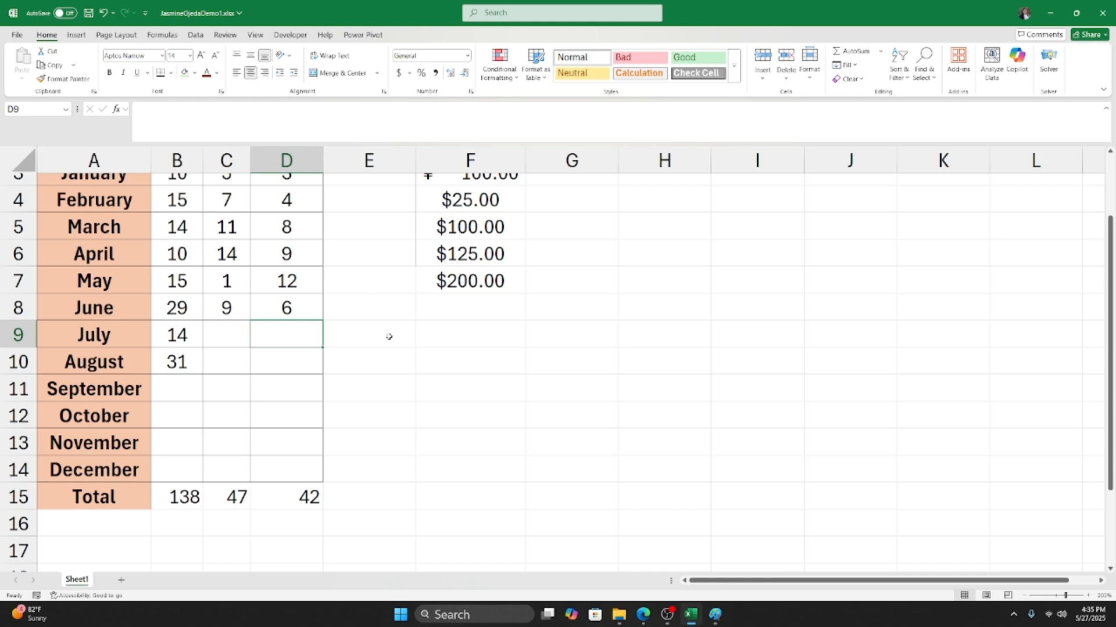
ctrl+scroll(369, 342, down, 3)
click(88, 13)
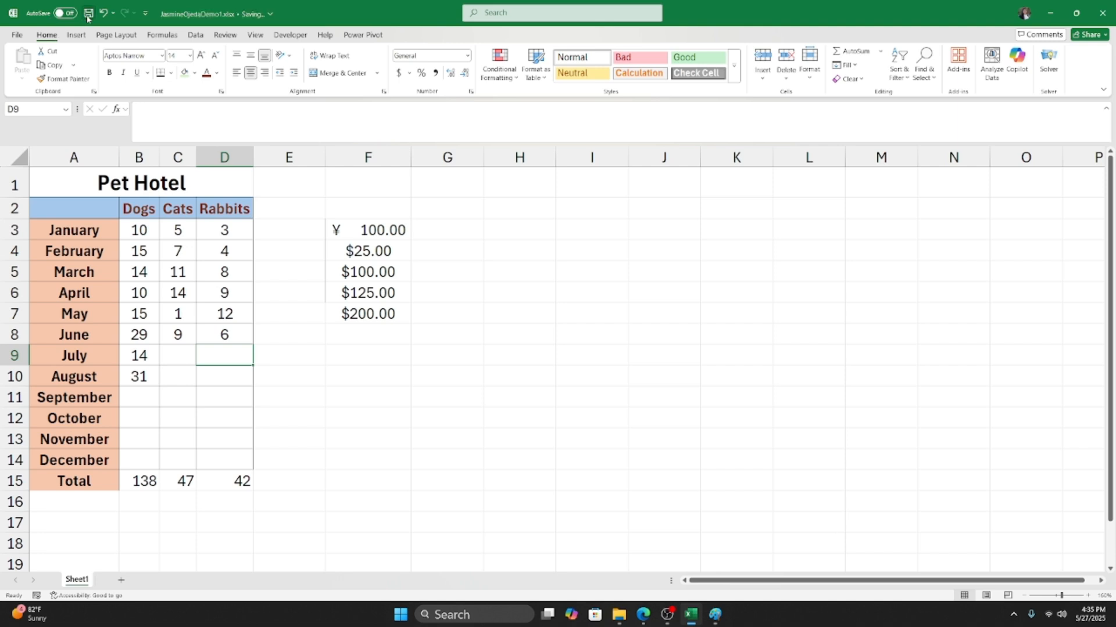